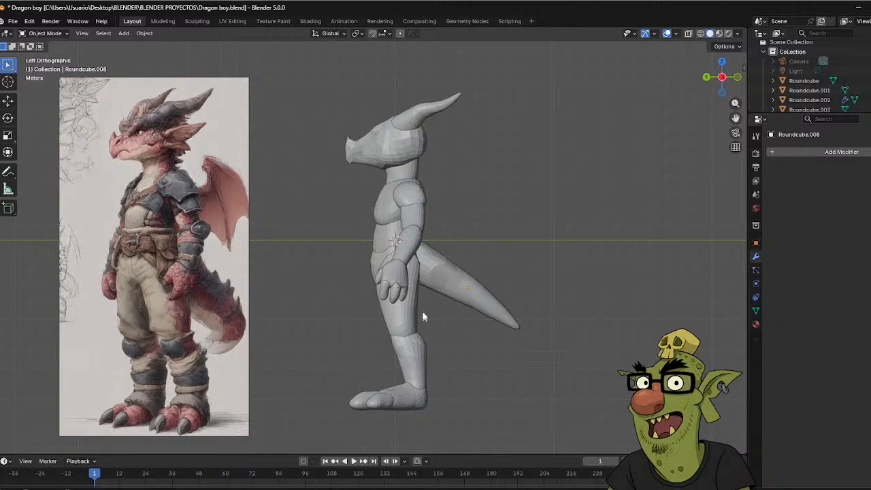
Add a Round Cube mesh to the scene as the base for the dragon character's ear.
mouse_move(413, 271)
middle_down()
mouse_move(440, 276)
mouse_move(450, 259)
mouse_move(416, 266)
middle_up()
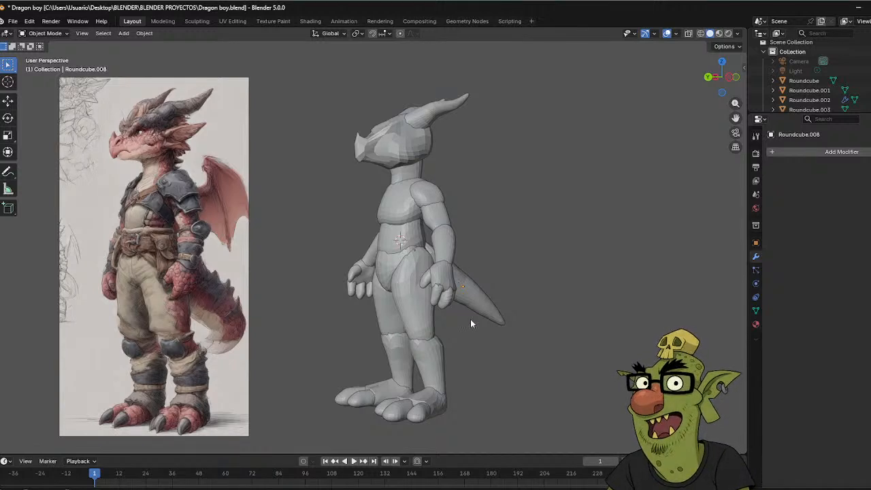
middle_drag(415, 318, 450, 309)
scroll(444, 308, down, 2)
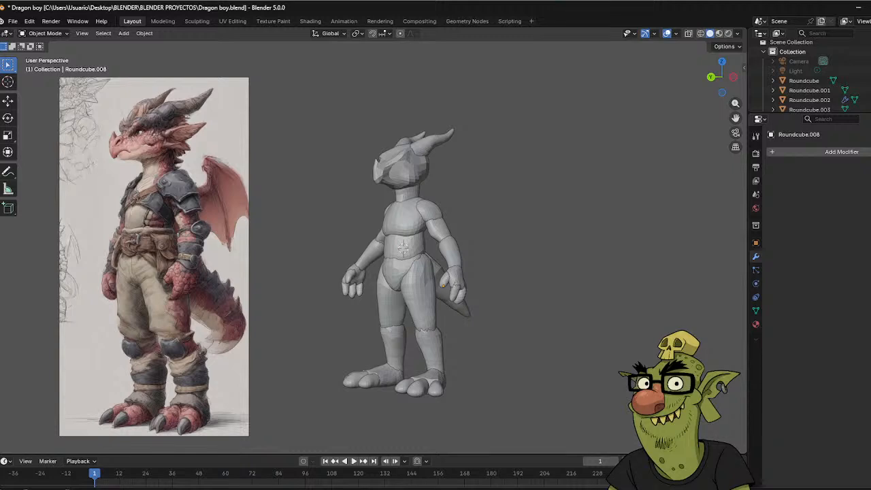
key(shift+a)
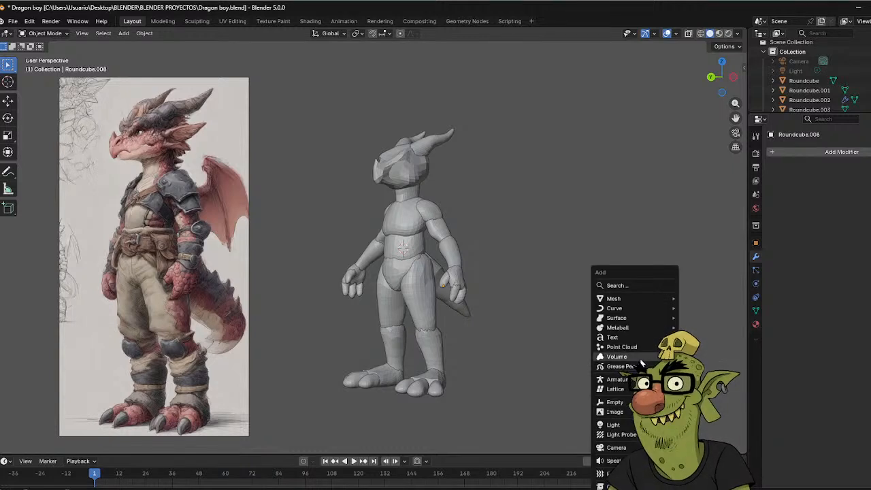
mouse_move(625, 298)
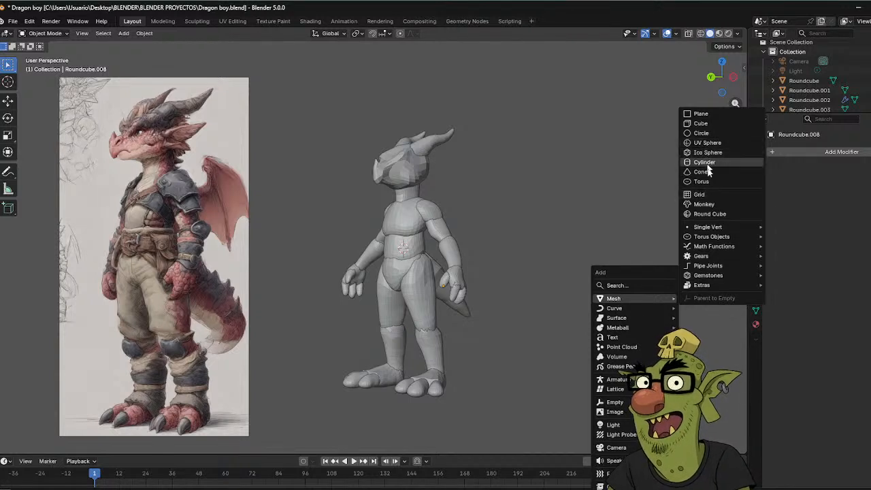
click(710, 215)
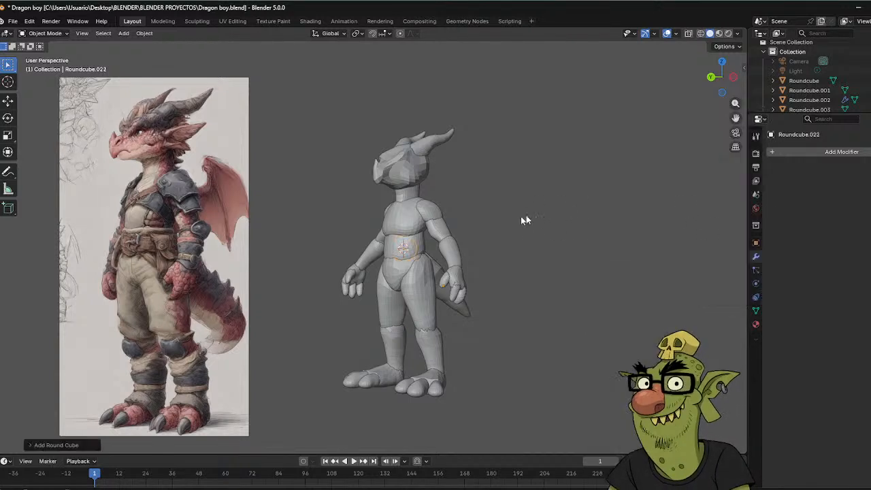
Adjust the round cube's overall size and move it from the torso to the side of the head.
scroll(514, 214, down, 2)
scroll(487, 218, up, 5)
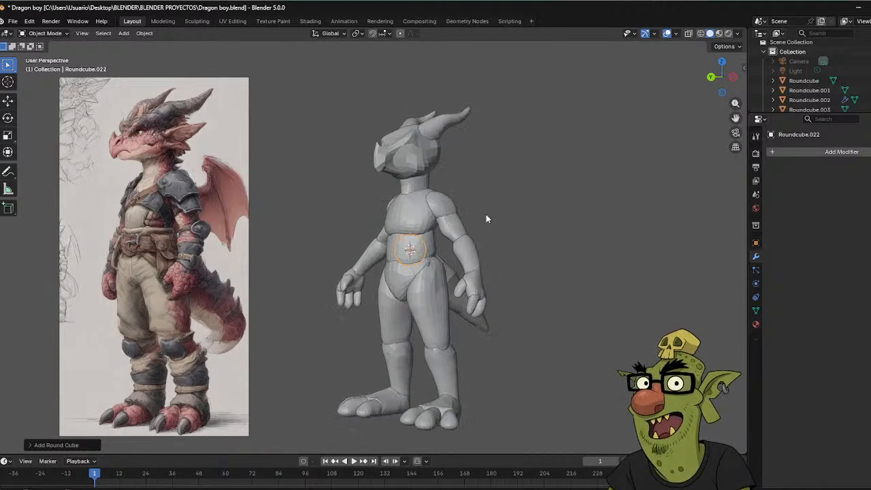
scroll(486, 219, down, 3)
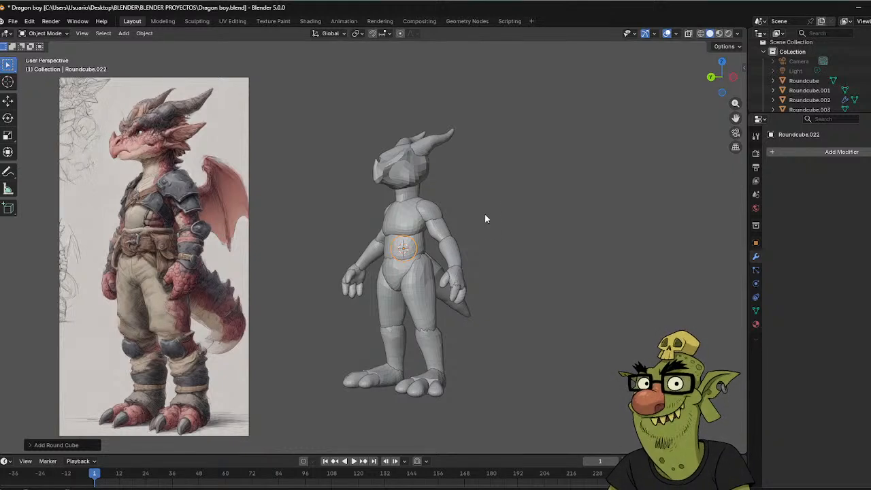
key(s)
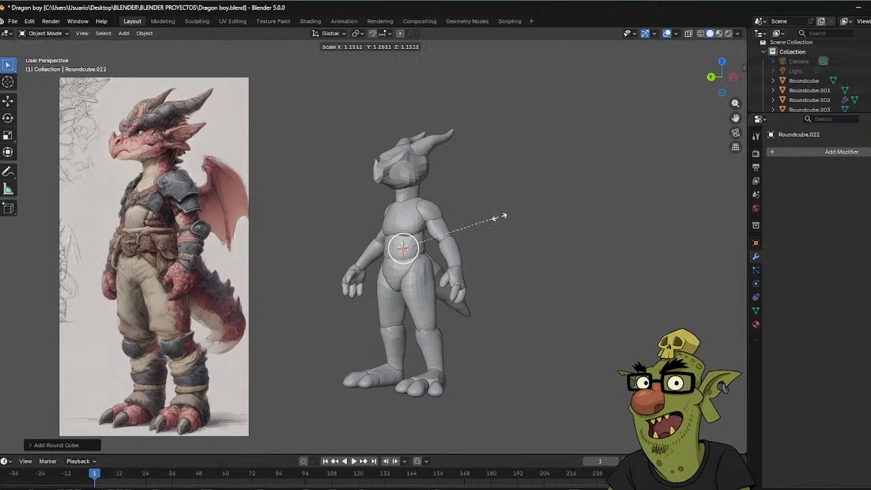
click(483, 221)
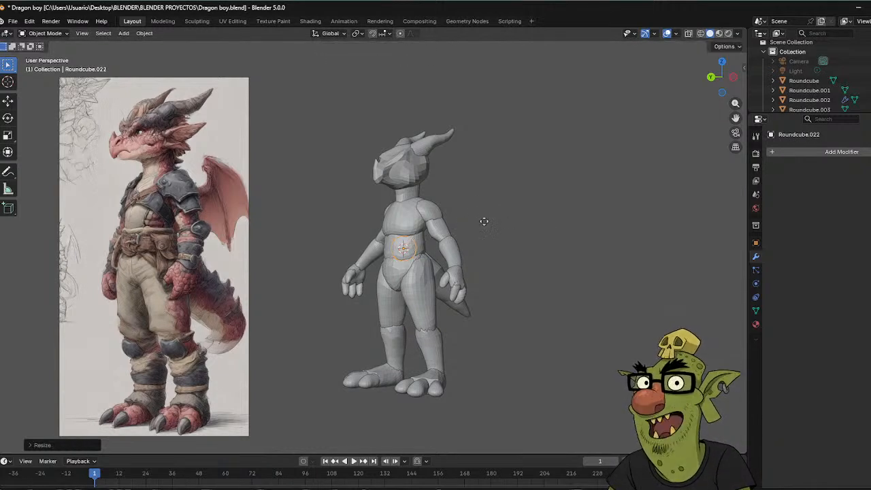
key(g)
click(517, 144)
alt+middle_drag(532, 167, 583, 171)
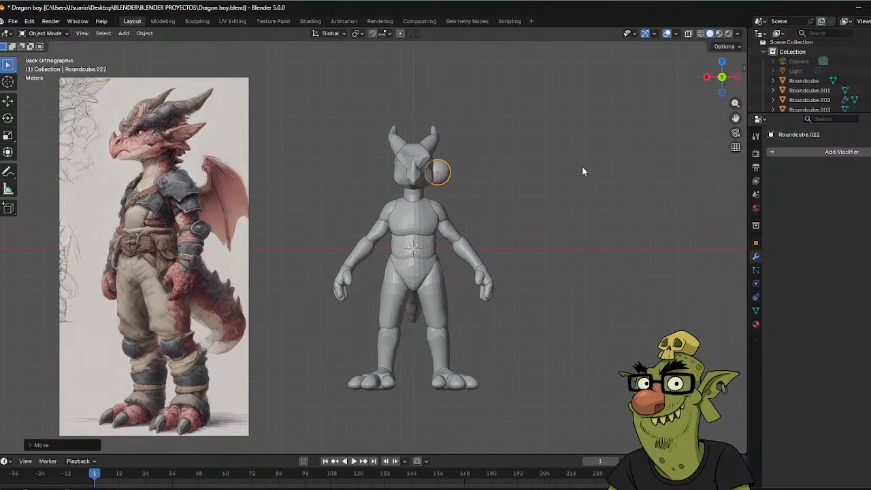
Stretch the round cube along Z and flatten it along X into a thin, tall ear disc.
key(s)
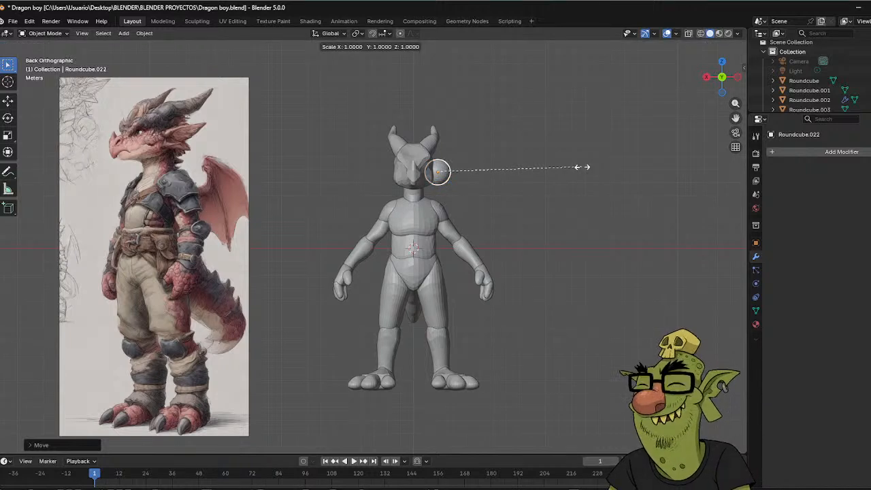
key(z)
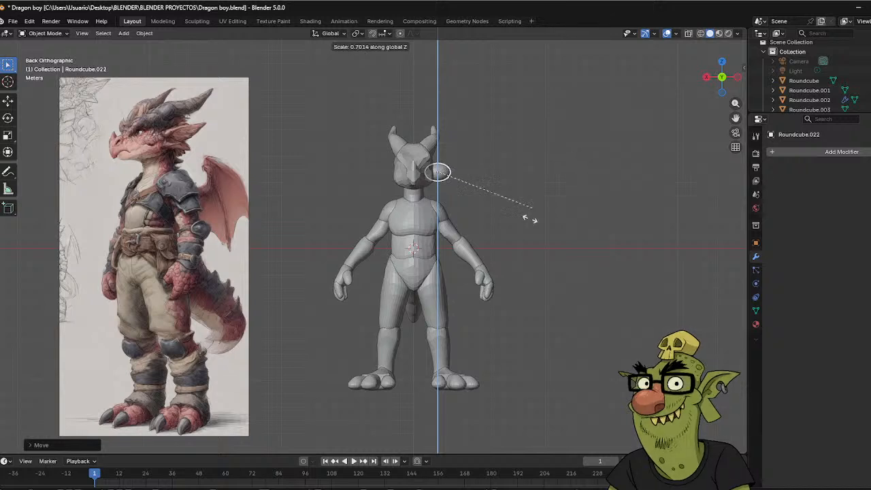
click(471, 378)
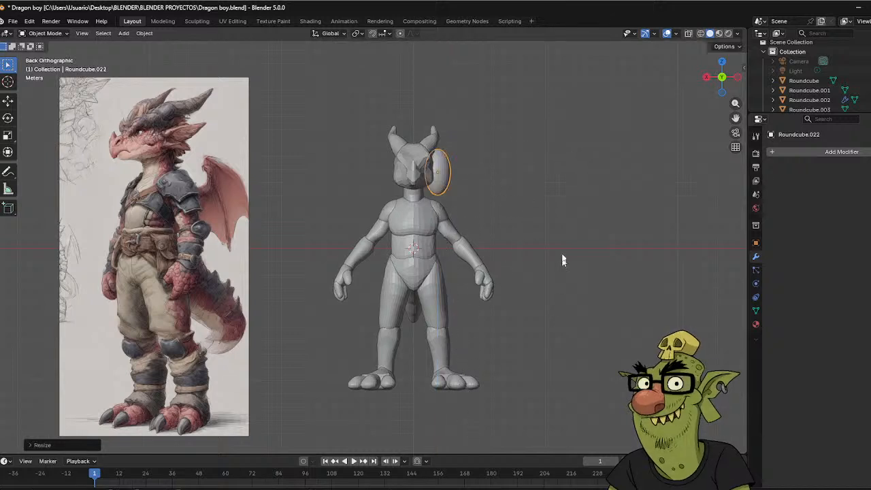
key(s)
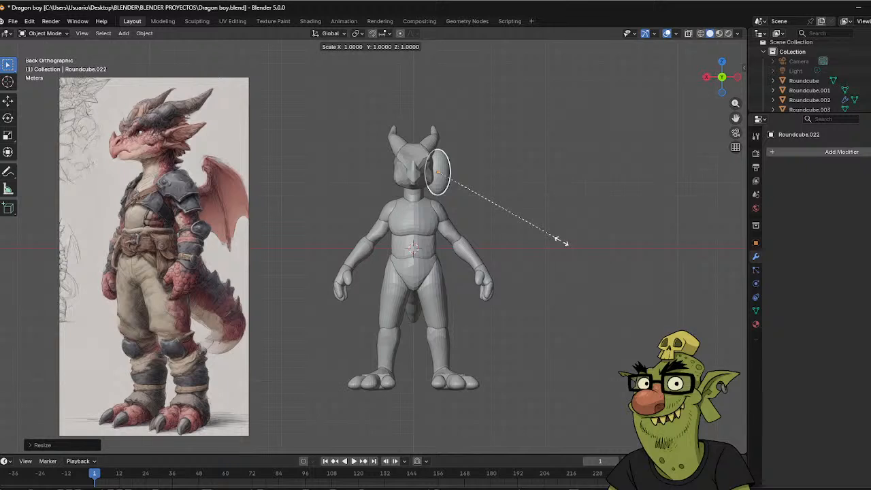
key(x)
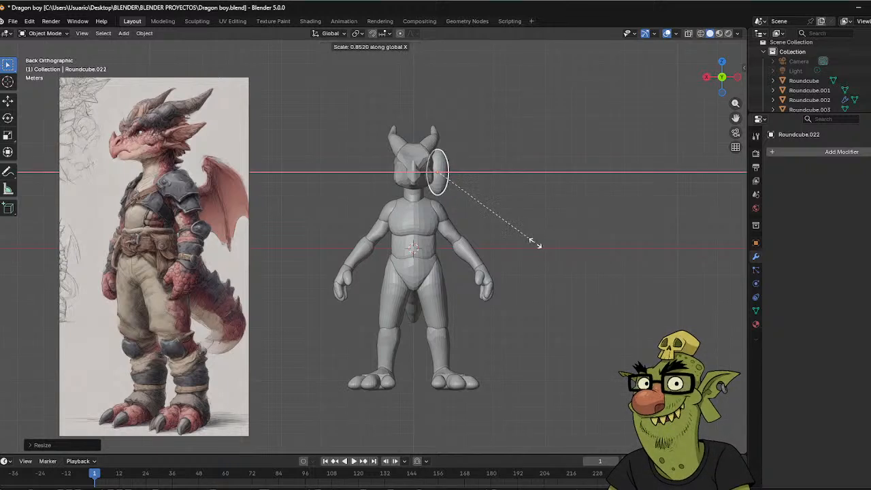
click(474, 223)
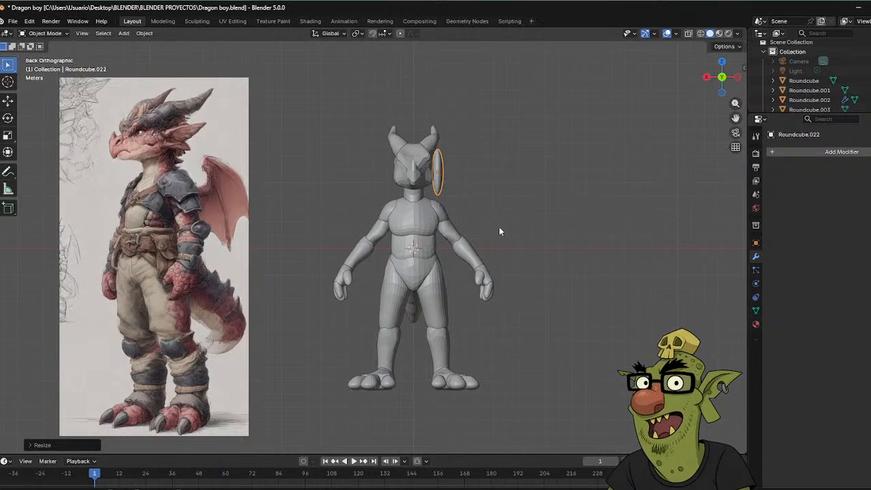
Rotate the ear disc in the side view so its upper end tilts toward the back of the head.
middle_drag(498, 231, 451, 253)
alt+middle_click(452, 254)
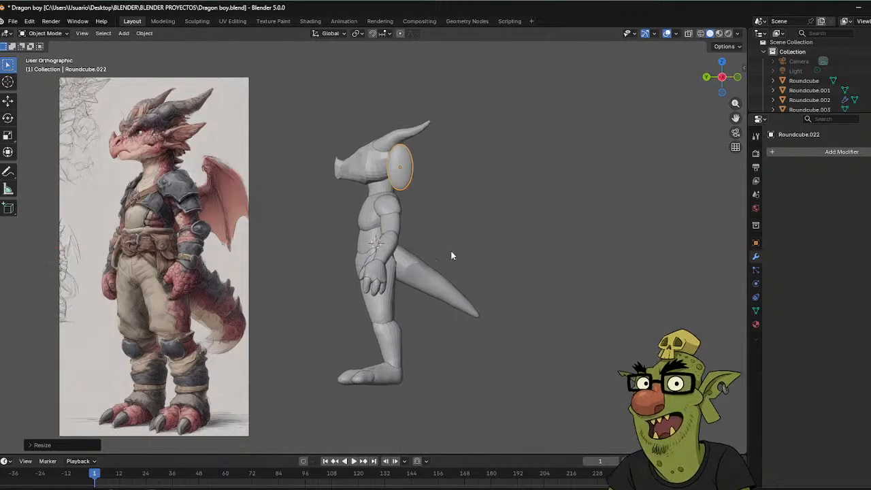
key(r)
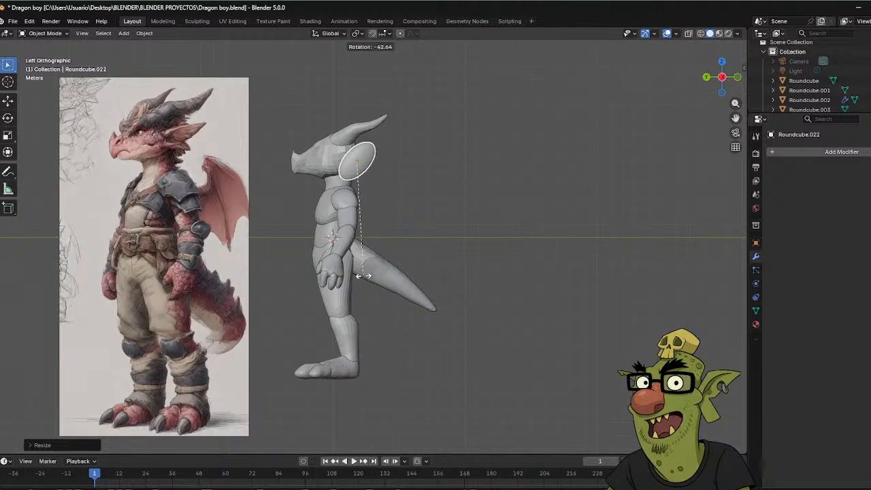
click(324, 272)
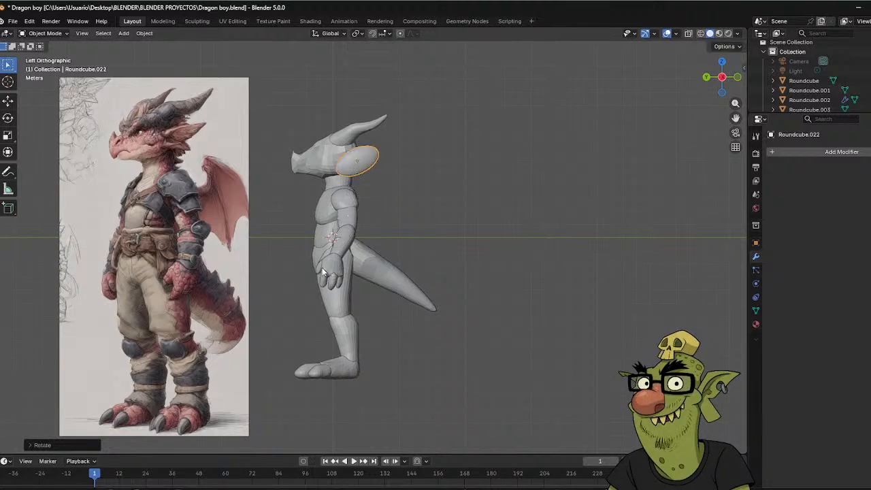
Rotate the ear disc from the top view so its rear end angles slightly outward from the head.
middle_drag(325, 271, 438, 371)
key(ctrl+KP_1)
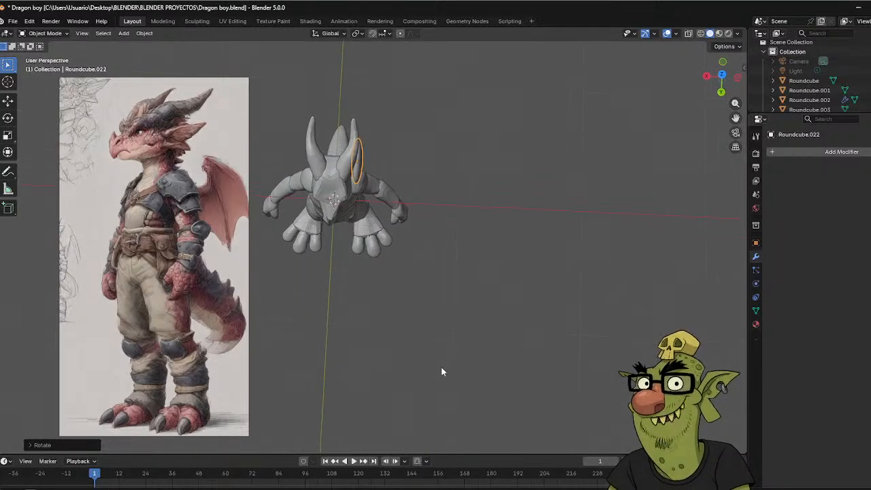
key(KP_7)
key(r)
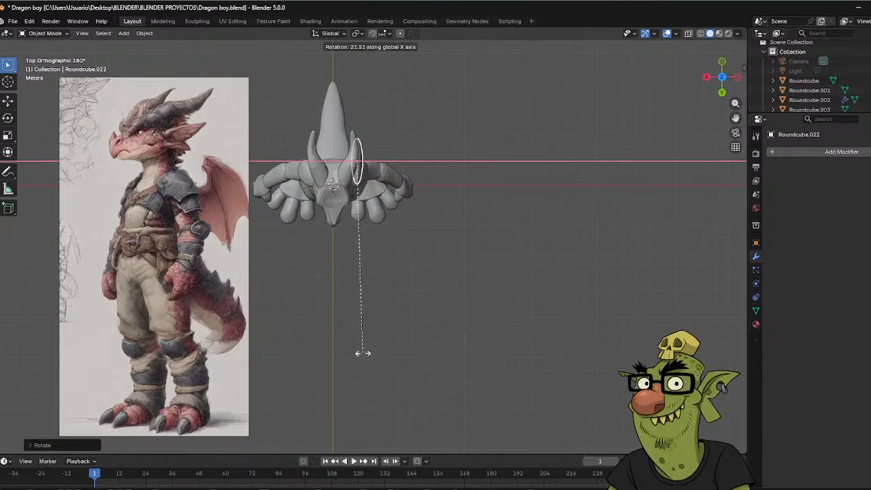
key(r)
click(319, 338)
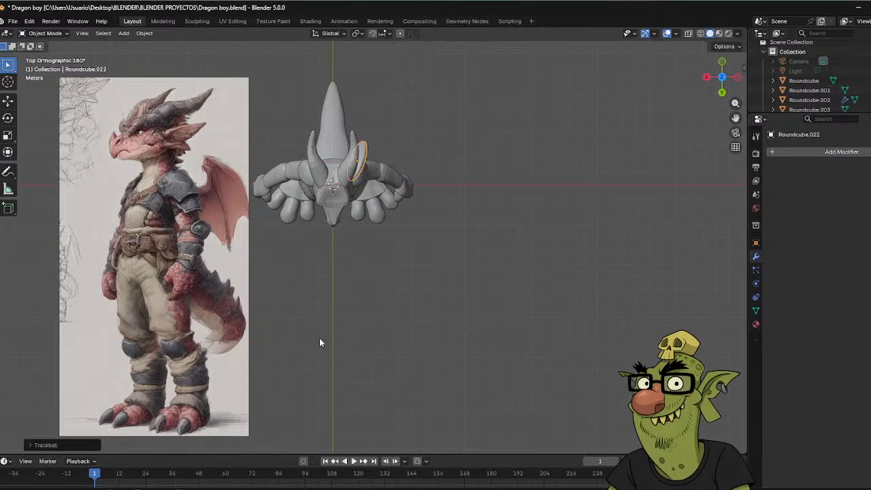
key(r)
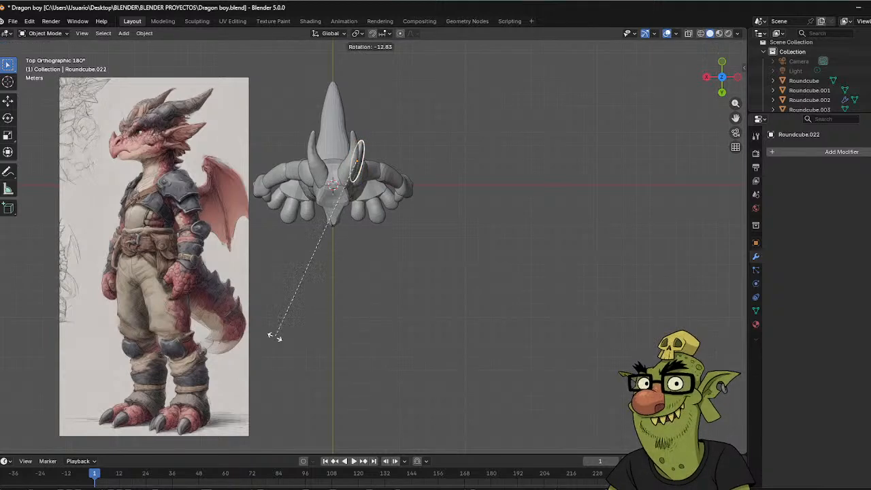
click(264, 335)
Select the shoulder piece and examine its modifier setup.
middle_drag(474, 390, 352, 263)
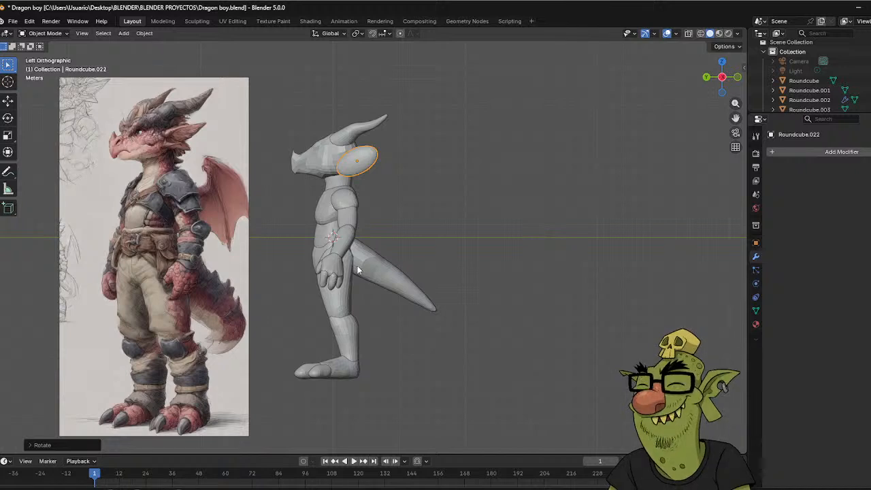
scroll(357, 265, up, 3)
shift+middle_drag(343, 209, 427, 331)
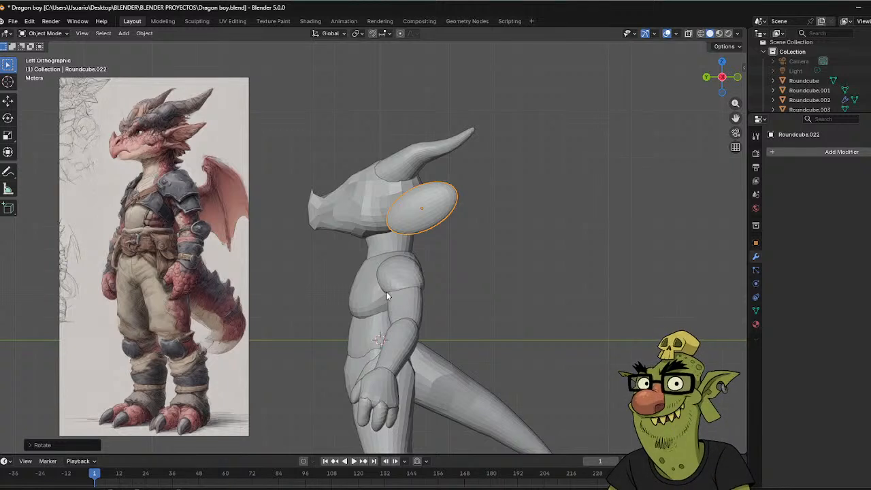
click(386, 292)
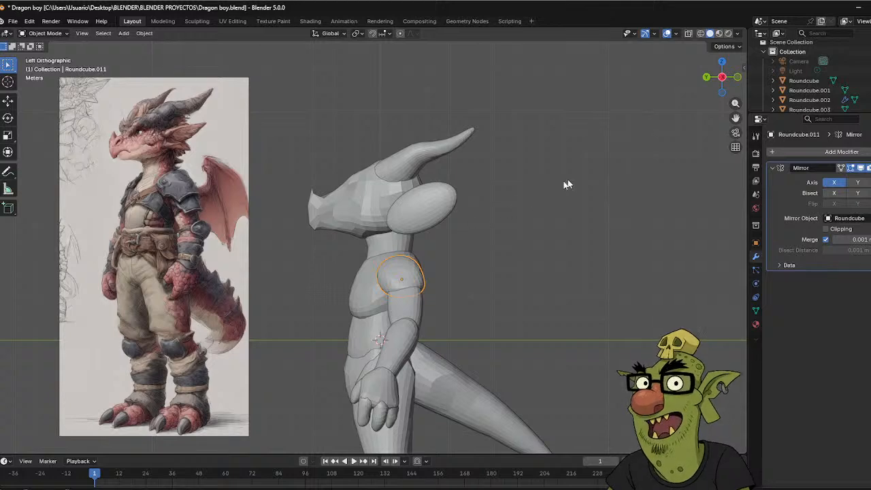
Reselect the ear disc and scale it down slightly beside the head.
click(433, 212)
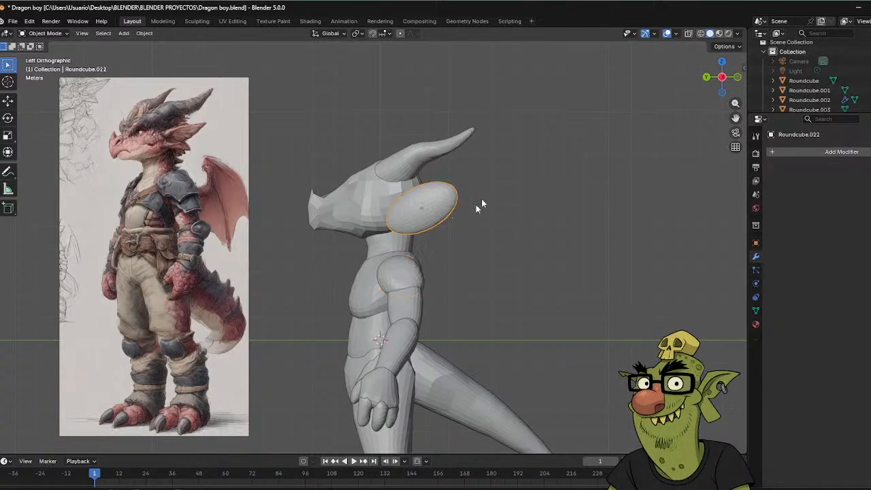
middle_drag(476, 204, 496, 215)
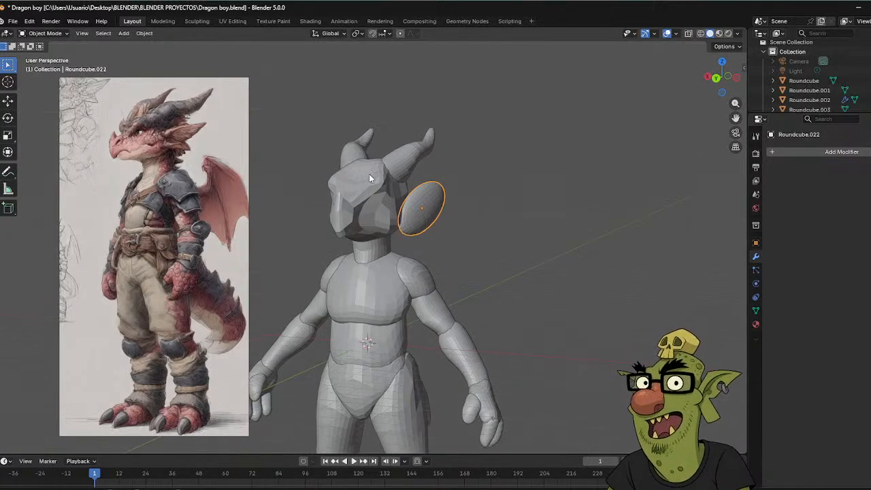
key(s)
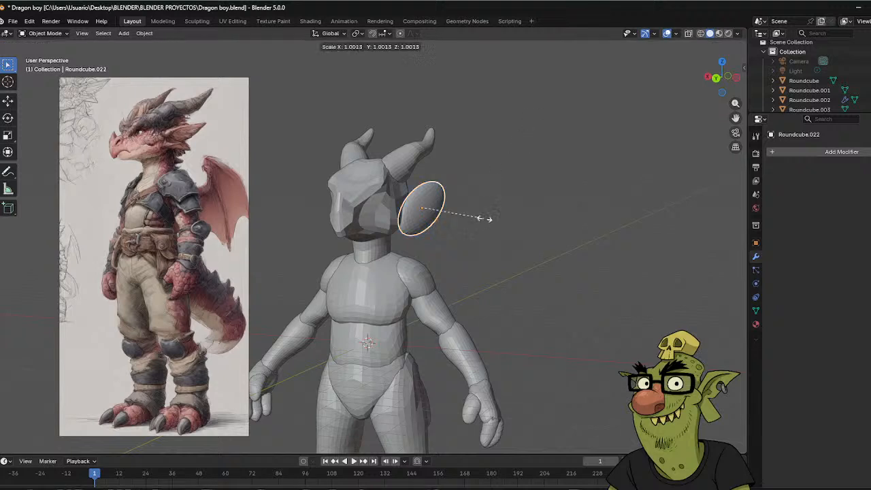
click(475, 224)
key(ctrl+KP_1)
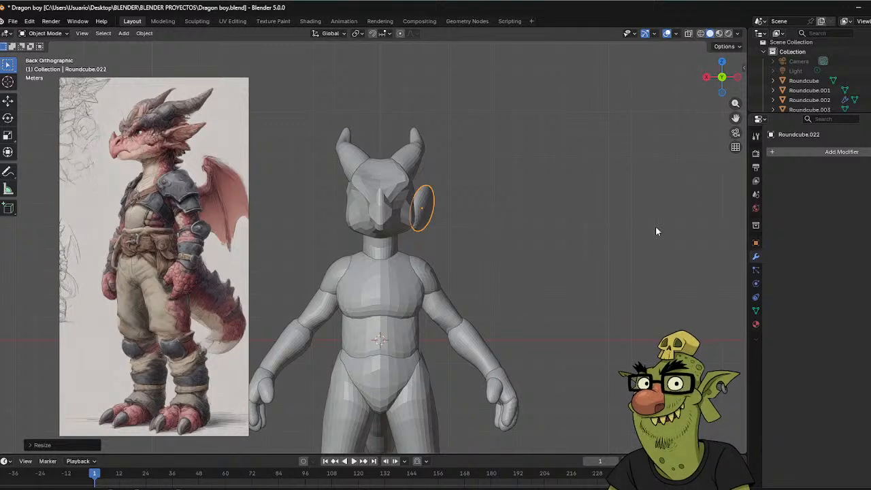
Turn on the Screencast Keys overlay in the 3D viewport.
key(n)
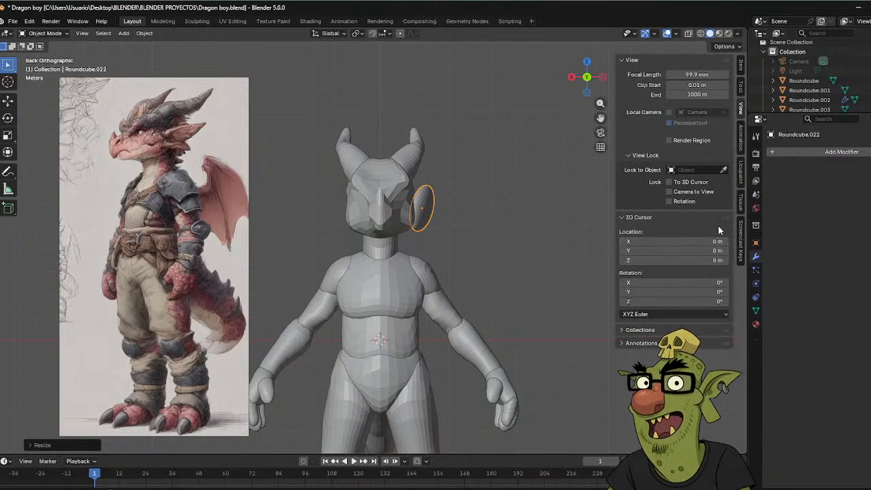
click(740, 248)
click(627, 60)
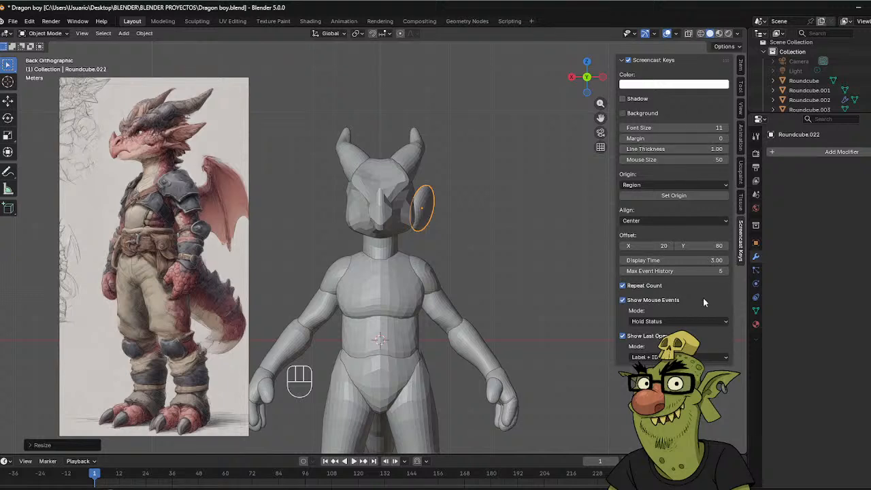
Try the Left and Right alignment options for the screencast key overlay.
click(668, 219)
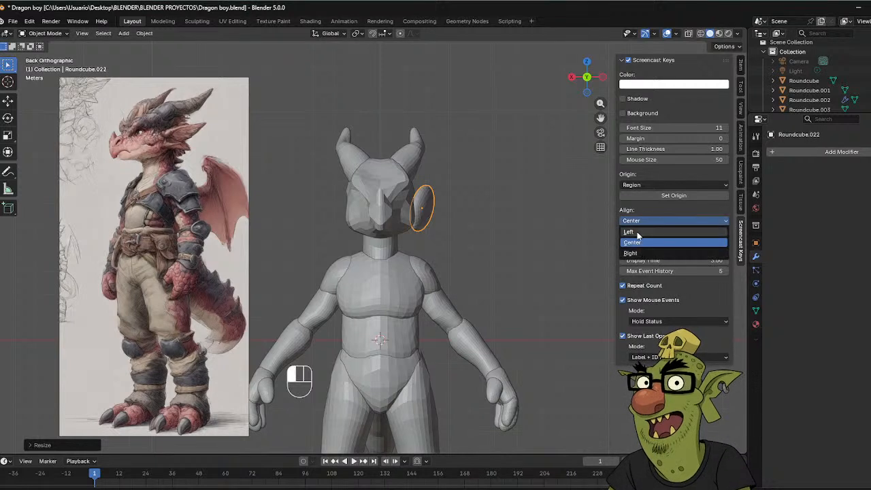
click(637, 233)
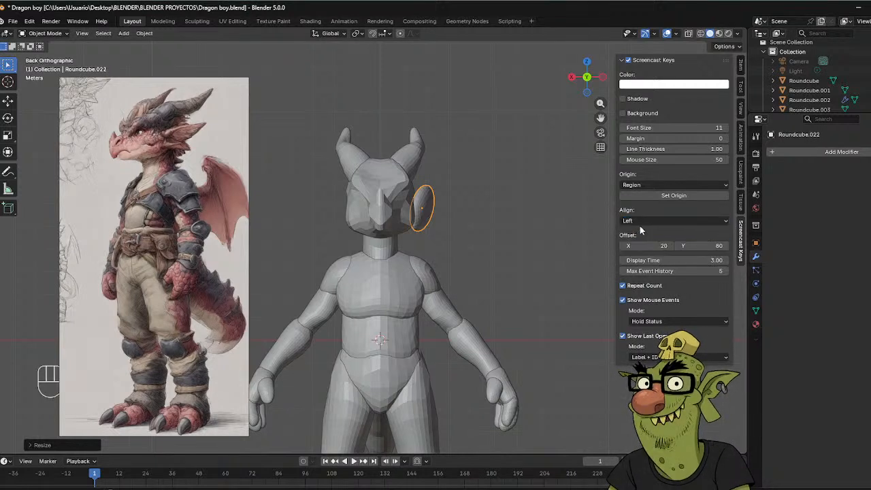
click(647, 219)
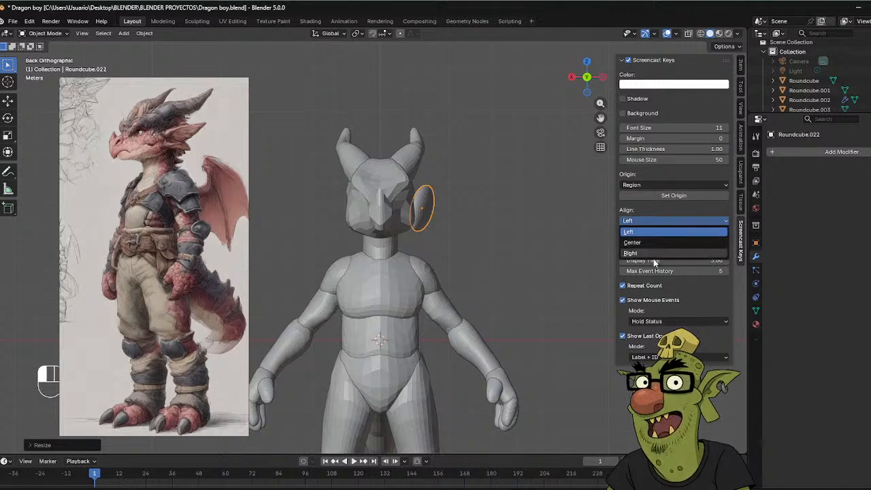
click(653, 254)
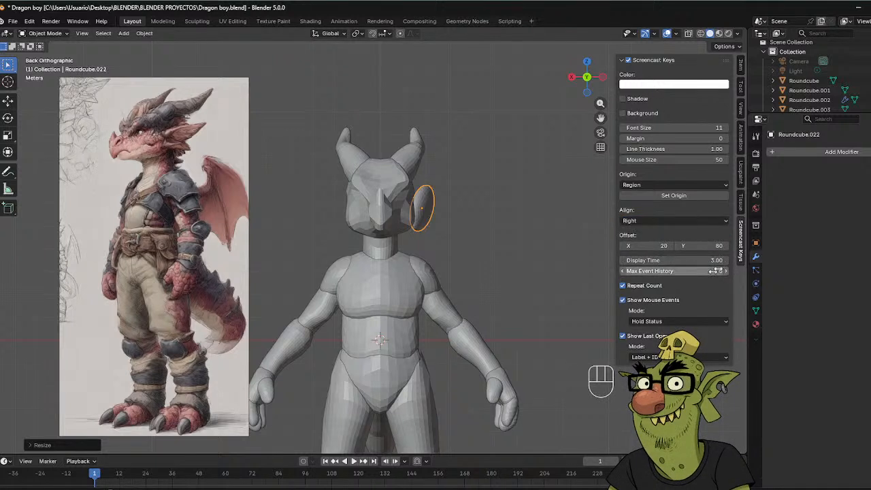
key(n)
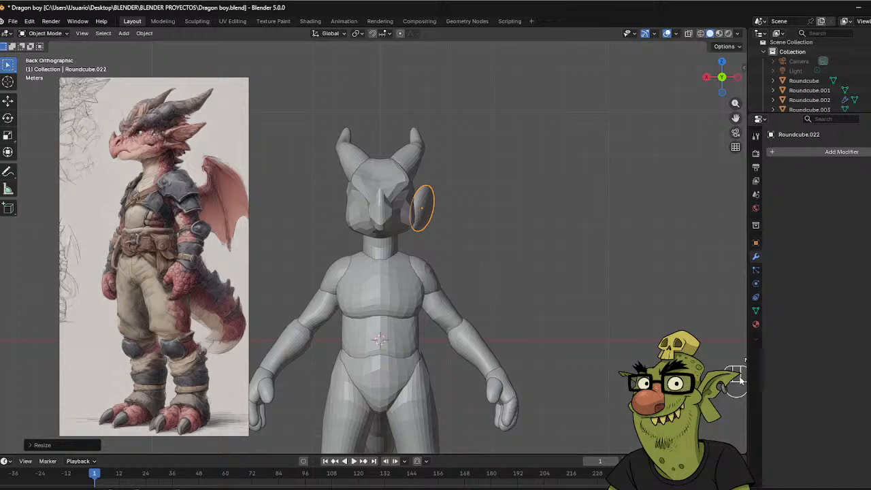
Shorten the reference image window and reframe the full dragon figure inside it.
drag(749, 393, 750, 391)
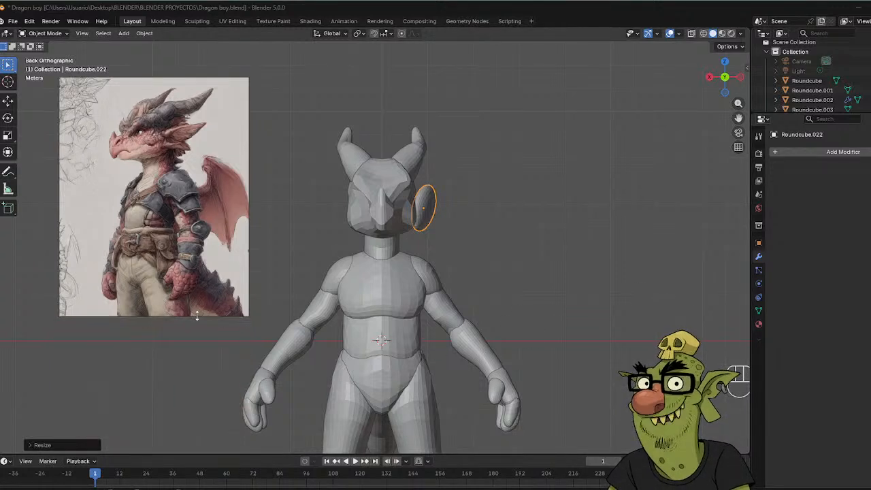
scroll(212, 238, up, 2)
middle_drag(202, 237, 207, 178)
scroll(205, 185, down, 2)
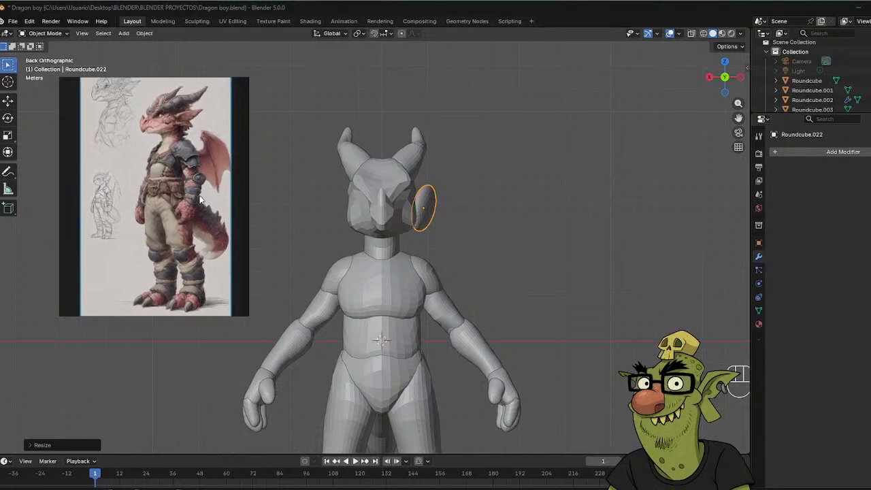
click(677, 271)
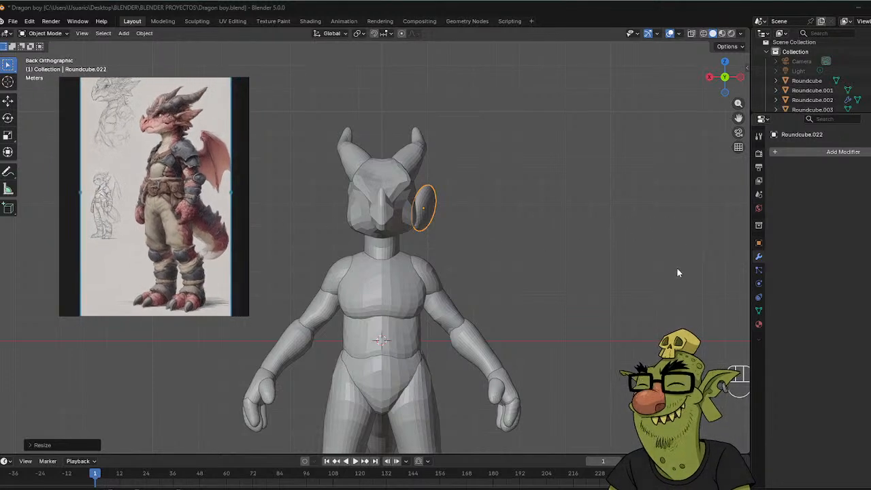
Set the screencast key overlay's alignment to Left and its offset to X 32 and Y 3.
key(n)
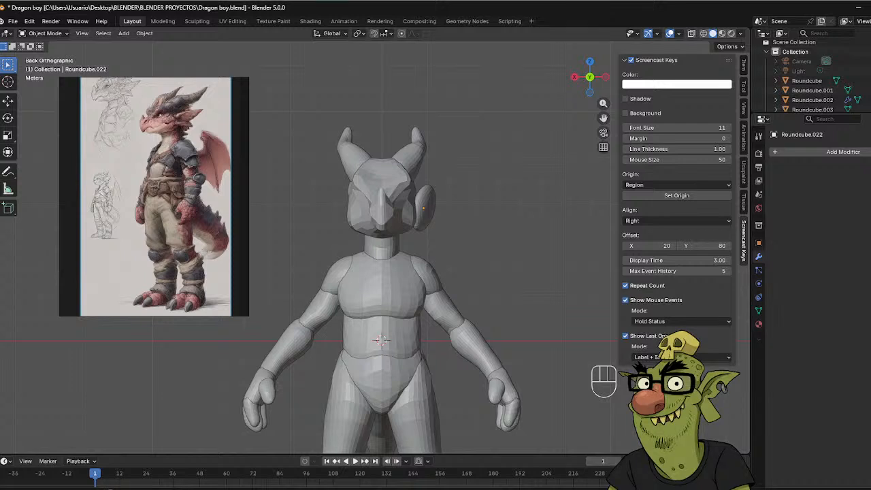
click(677, 219)
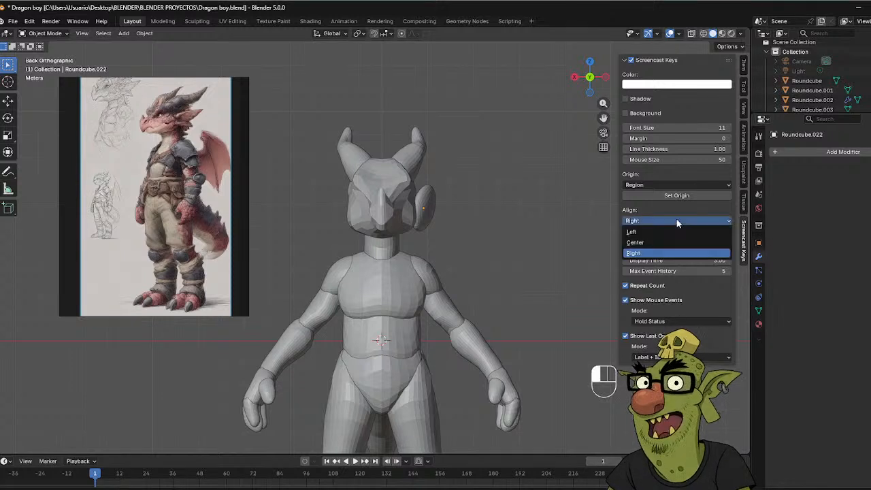
click(677, 234)
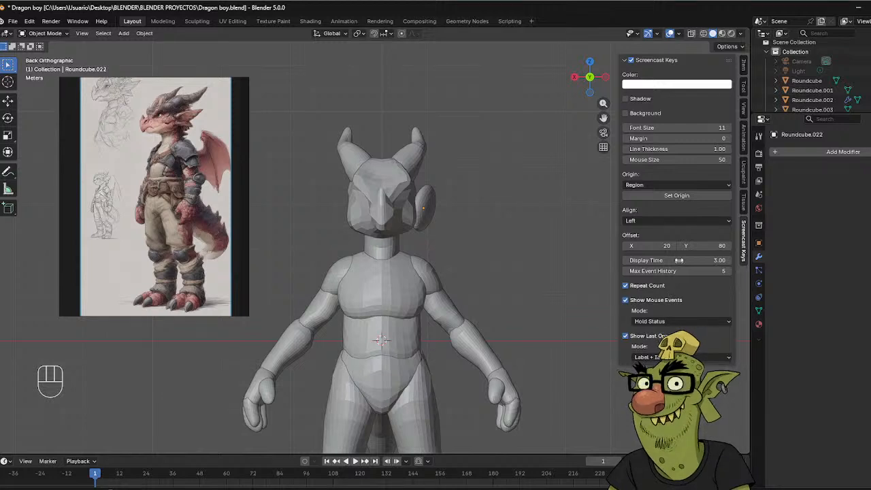
mouse_move(651, 245)
mouse_down()
mouse_move(722, 247)
mouse_move(649, 247)
mouse_up()
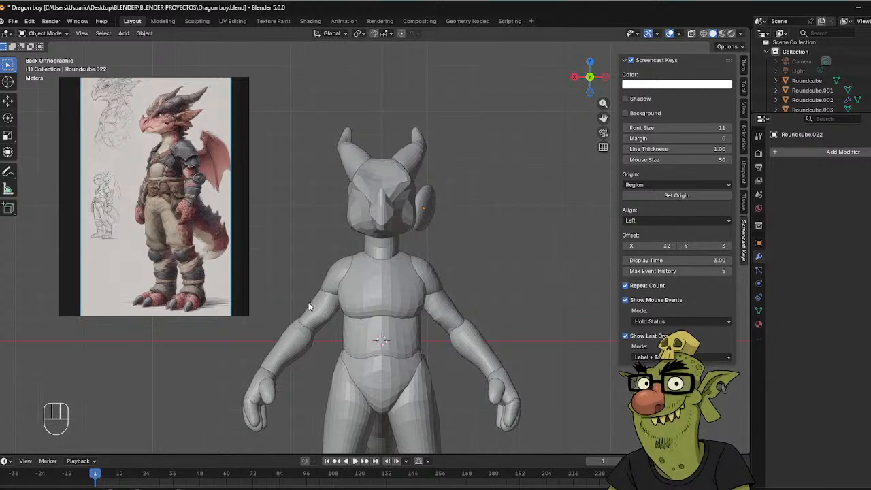
Extend the reference image window downward and enlarge the dragon artwork so the standing figure fills it.
drag(148, 318, 146, 381)
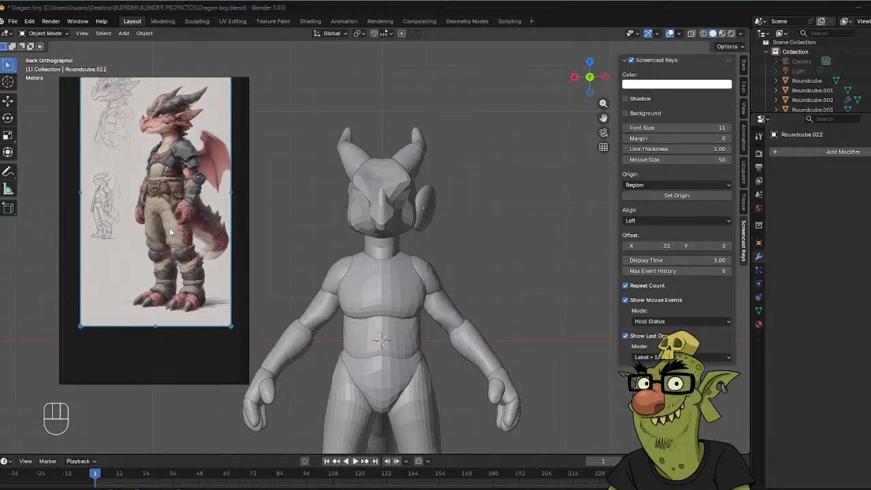
scroll(170, 228, up, 4)
middle_drag(169, 227, 159, 265)
scroll(164, 251, down, 2)
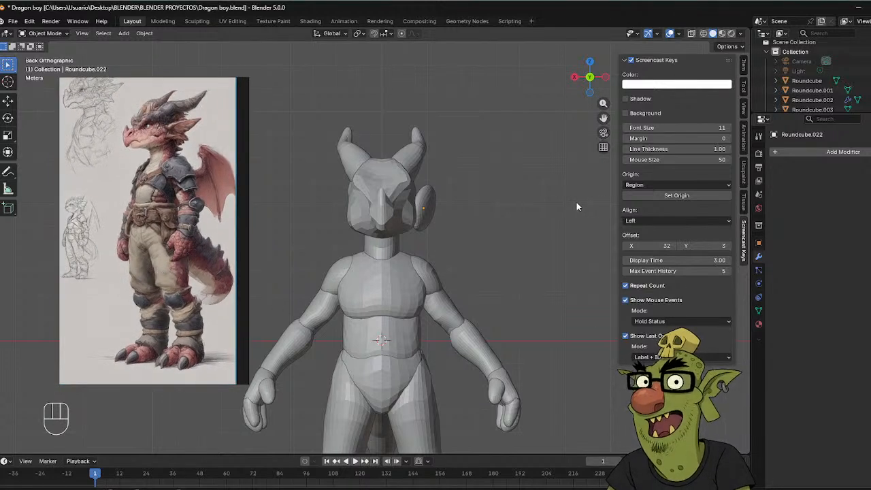
Reselect the ear disc beside the head.
key(n)
click(444, 216)
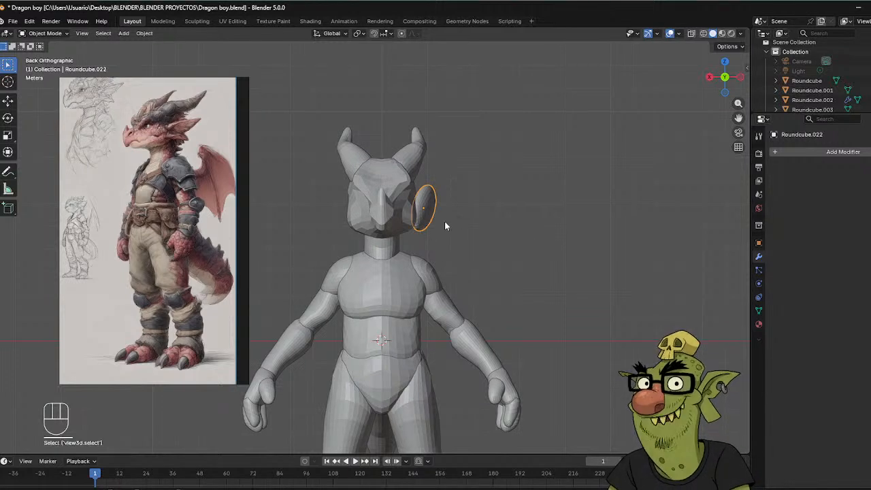
middle_drag(584, 180, 377, 200)
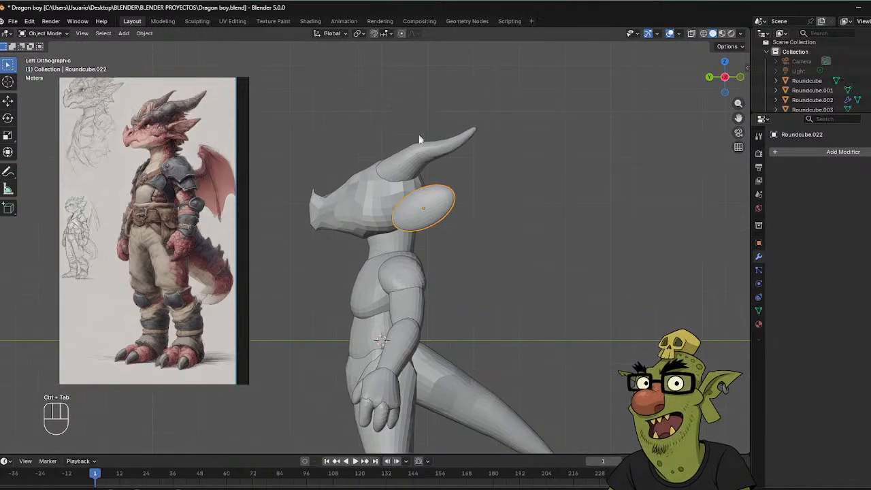
key(ctrl+Tab)
key(ctrl+Tab)
key(f)
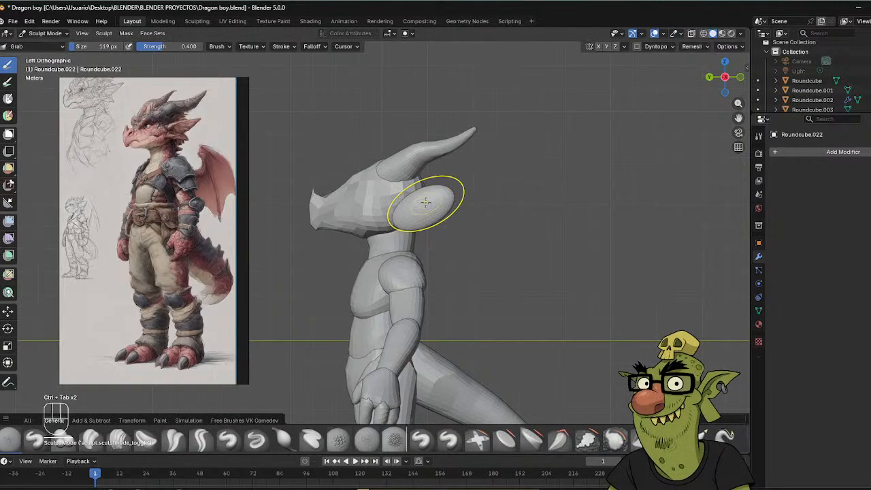
click(430, 218)
key(ctrl+Tab)
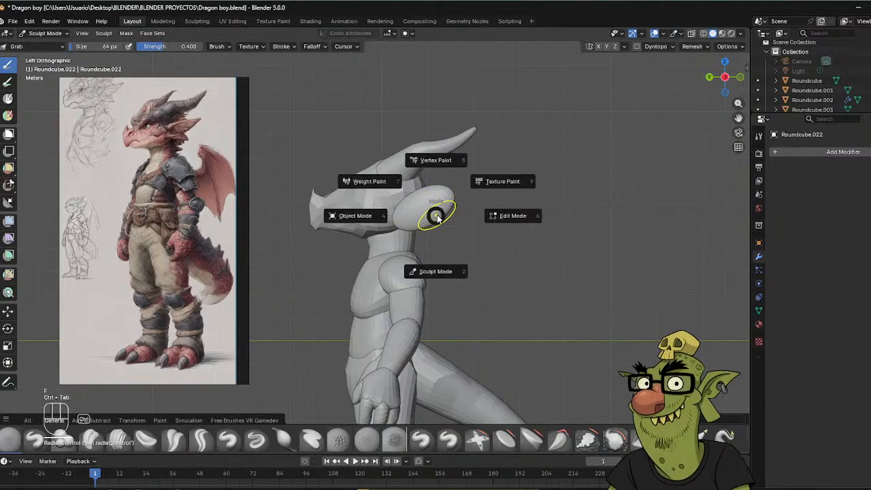
click(367, 214)
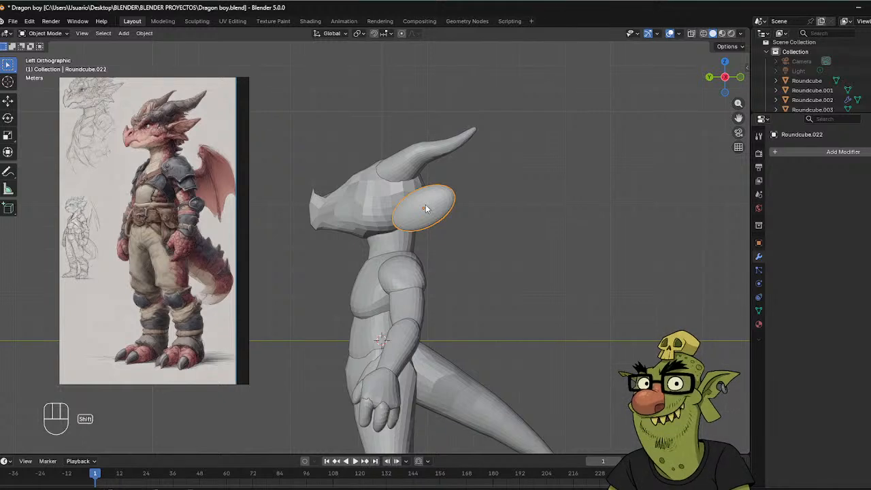
Apply all transforms to the ear disc.
key(shift+a)
mouse_move(423, 207)
key(ctrl+a)
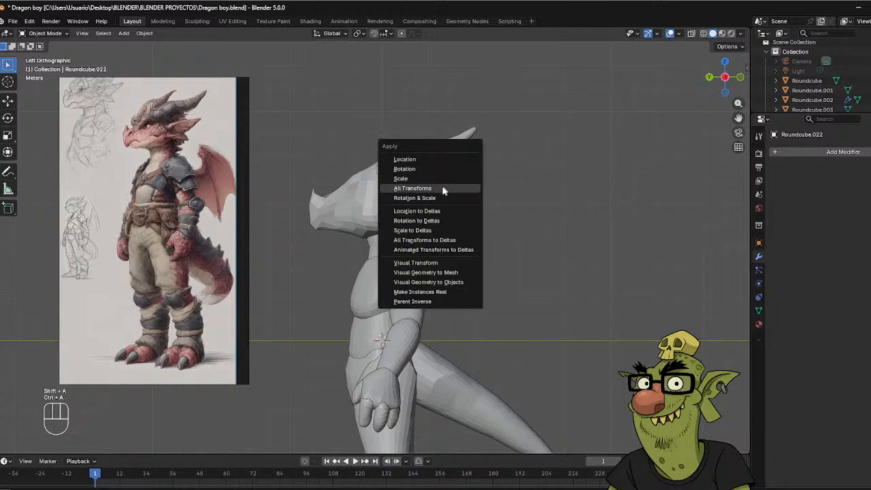
click(417, 192)
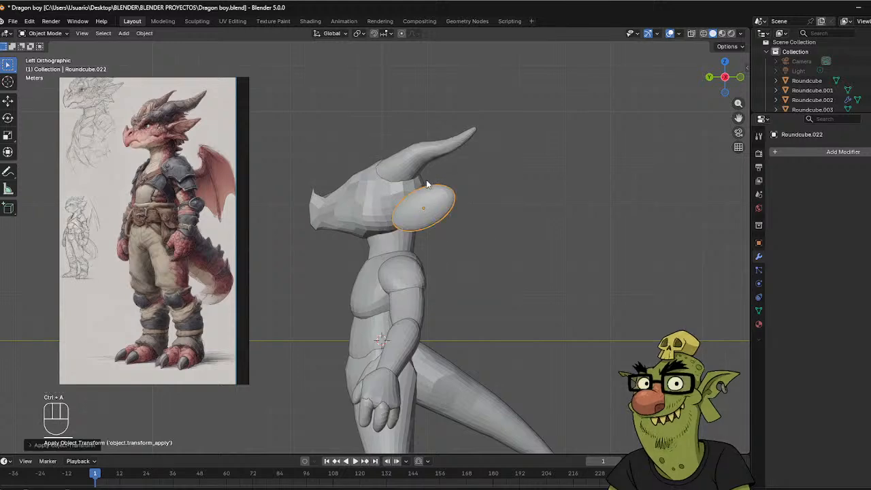
Sculpt the ear disc with a 111 px Grab brush, tapering it toward a narrower tip behind the head.
key(ctrl+Tab)
click(420, 199)
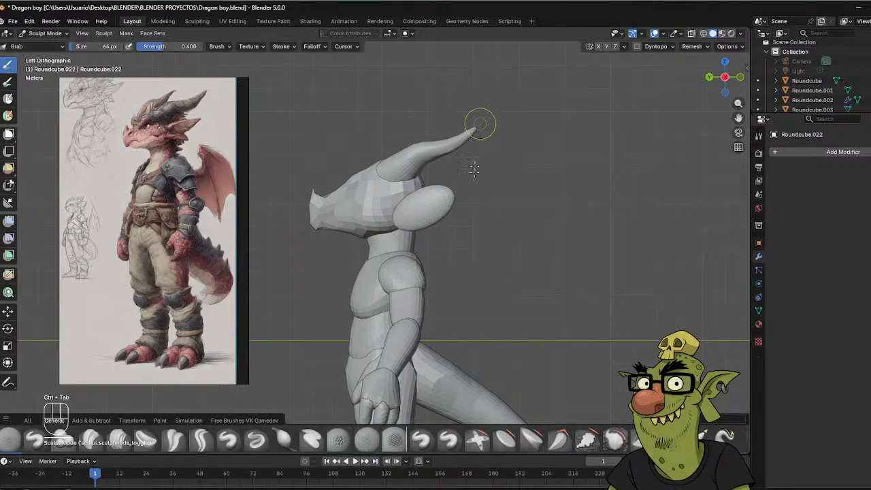
key(f)
click(476, 184)
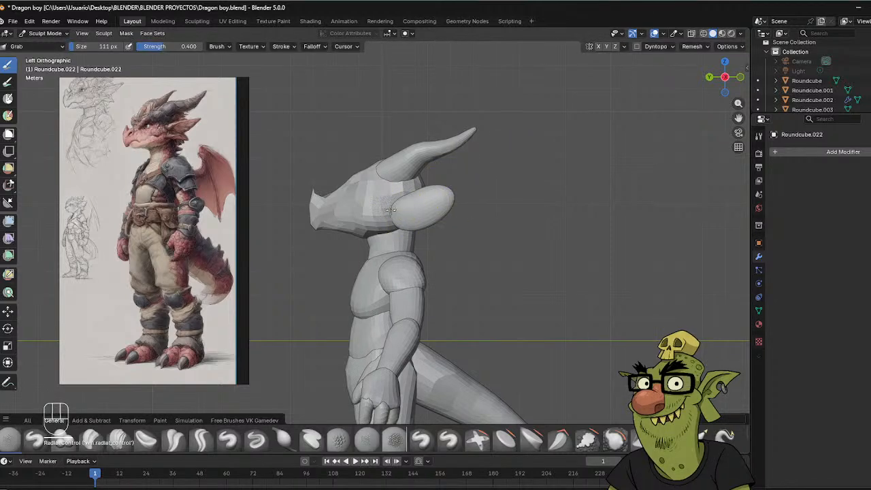
middle_drag(412, 196, 480, 197)
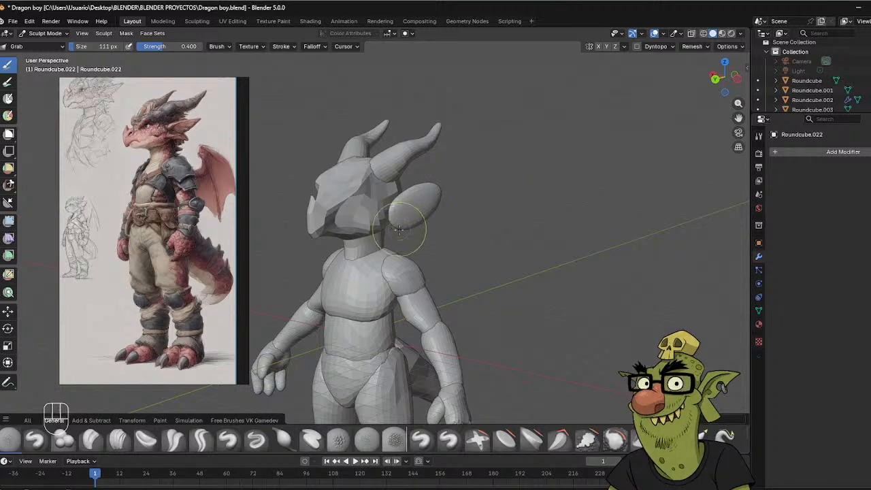
drag(397, 227, 394, 223)
drag(402, 206, 399, 199)
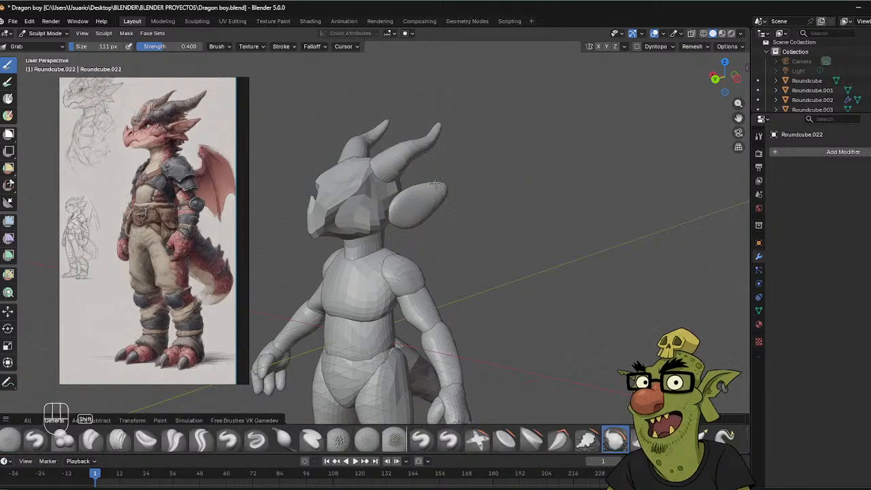
middle_drag(466, 206, 440, 201)
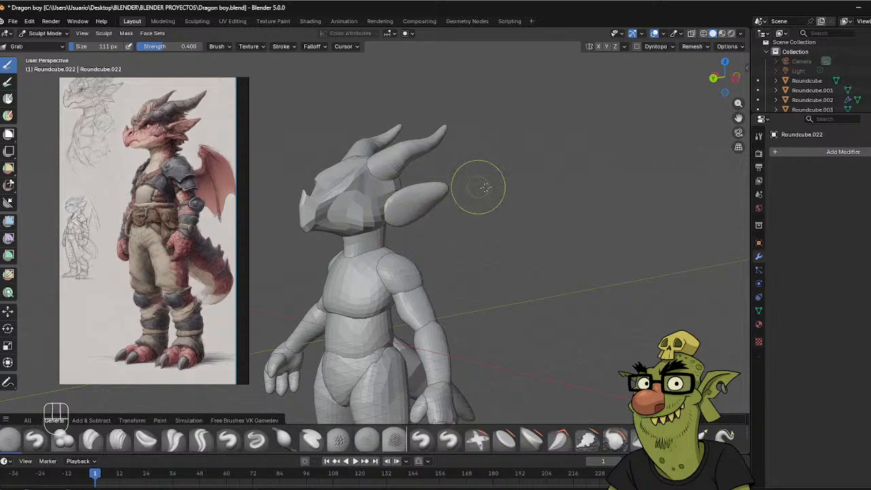
mouse_move(480, 187)
middle_down()
mouse_move(385, 182)
mouse_move(320, 210)
middle_up()
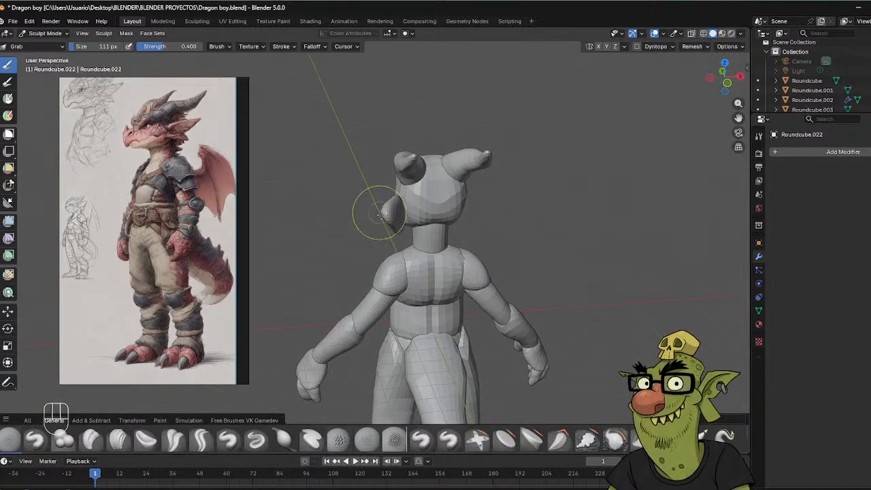
mouse_move(378, 214)
middle_down()
mouse_move(557, 197)
mouse_move(450, 125)
mouse_move(496, 165)
mouse_move(457, 161)
mouse_move(453, 151)
mouse_move(583, 145)
middle_up()
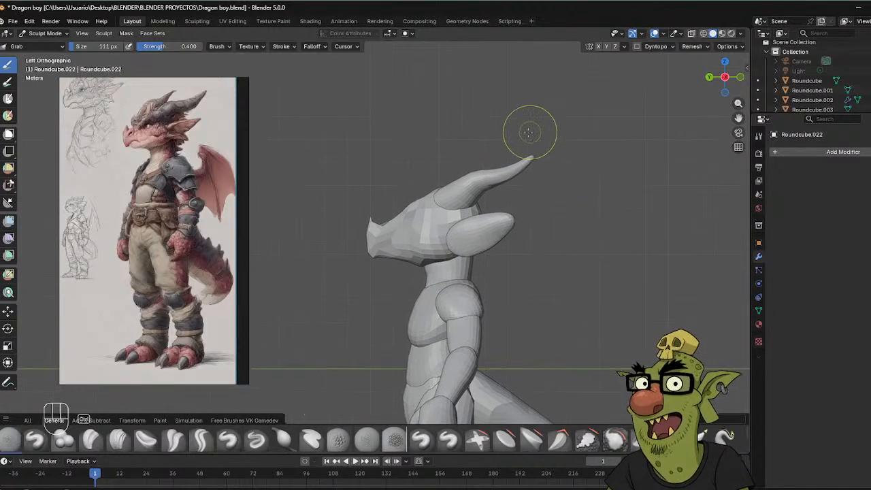
Return to Object Mode and move the ear up along the Z axis to sit just beneath the horn.
key(ctrl+Tab)
click(474, 146)
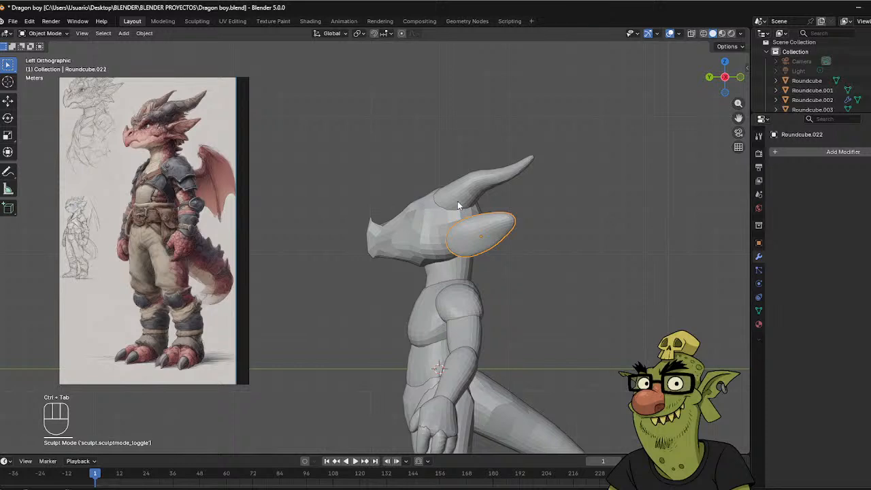
key(g)
key(z)
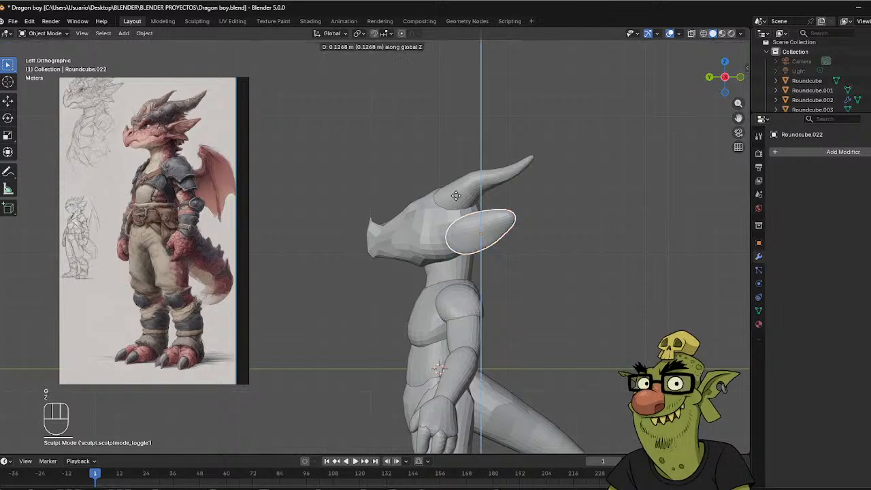
click(456, 192)
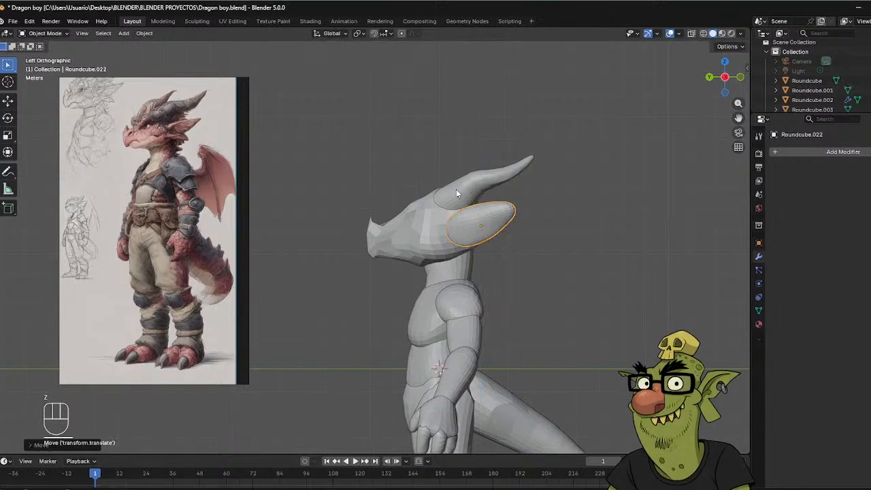
Sculpt the ear with the 111 px Grab brush, seating its base against the head and angling its tip outward.
key(ctrl+Tab)
key(ctrl+Tab)
click(443, 240)
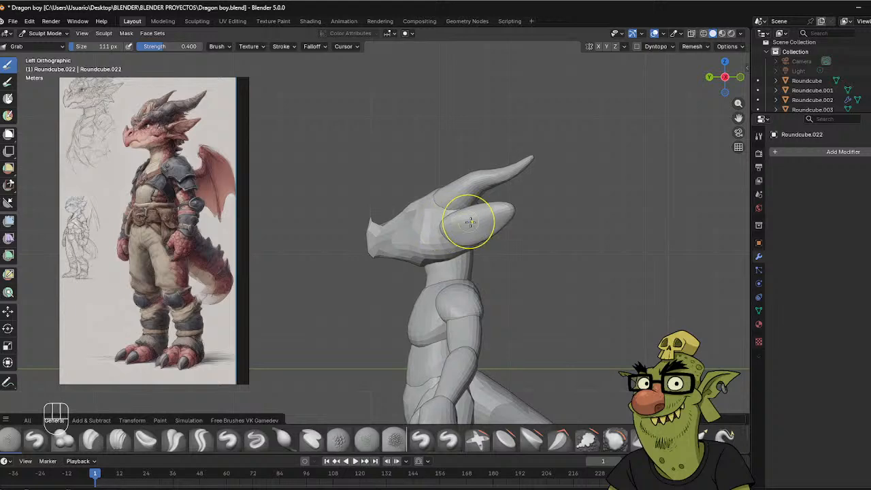
middle_drag(506, 184, 476, 214)
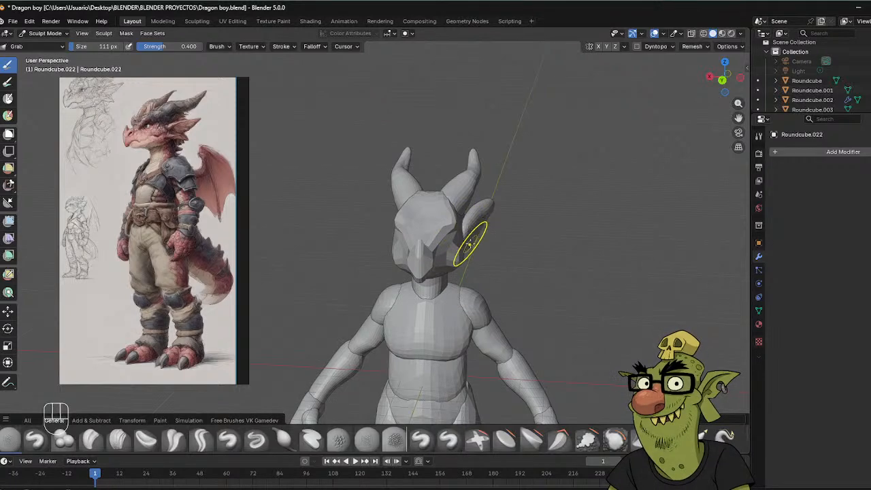
mouse_move(522, 200)
middle_down()
mouse_move(468, 254)
mouse_move(445, 246)
middle_up()
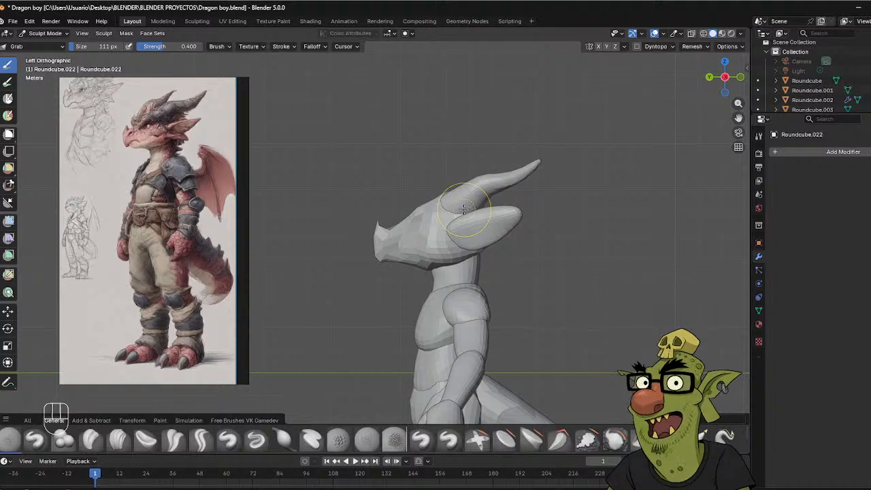
scroll(464, 209, up, 3)
shift+middle_drag(462, 142, 432, 103)
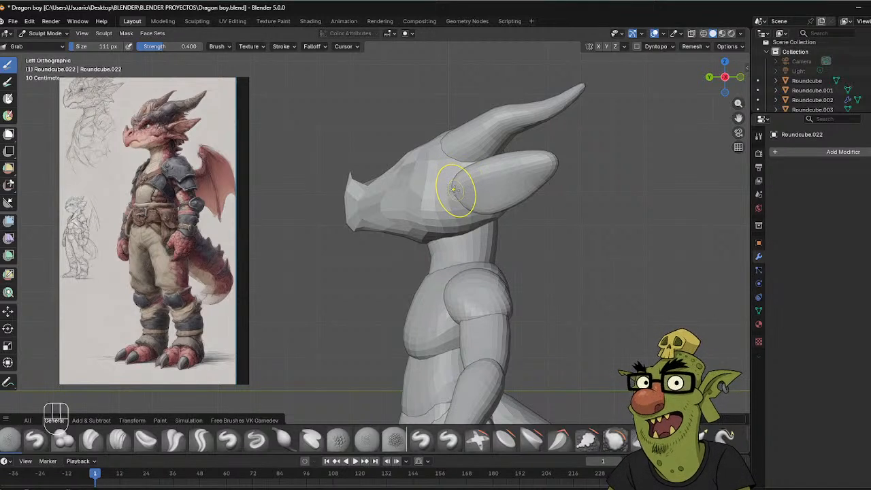
mouse_move(523, 151)
middle_down()
mouse_move(461, 195)
mouse_move(482, 93)
middle_up()
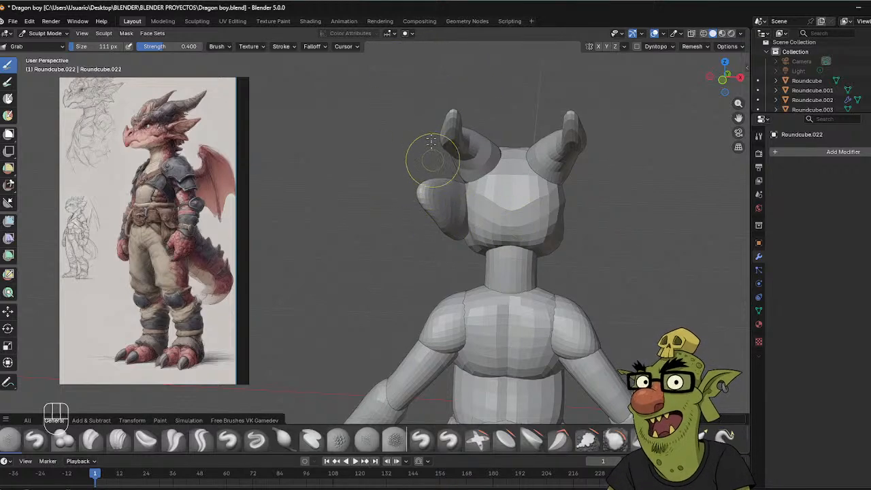
mouse_move(443, 126)
middle_down()
mouse_move(425, 165)
mouse_move(501, 160)
mouse_move(512, 151)
mouse_move(478, 157)
middle_up()
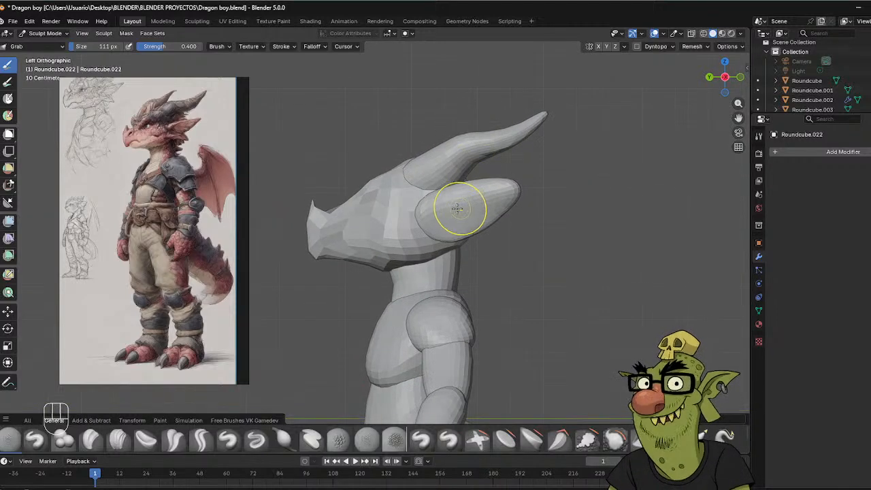
Enlarge the Grab brush to 168 px and push in the ear's lower rear edge to narrow the tip.
key(ctrl+Tab)
key(ctrl+Tab)
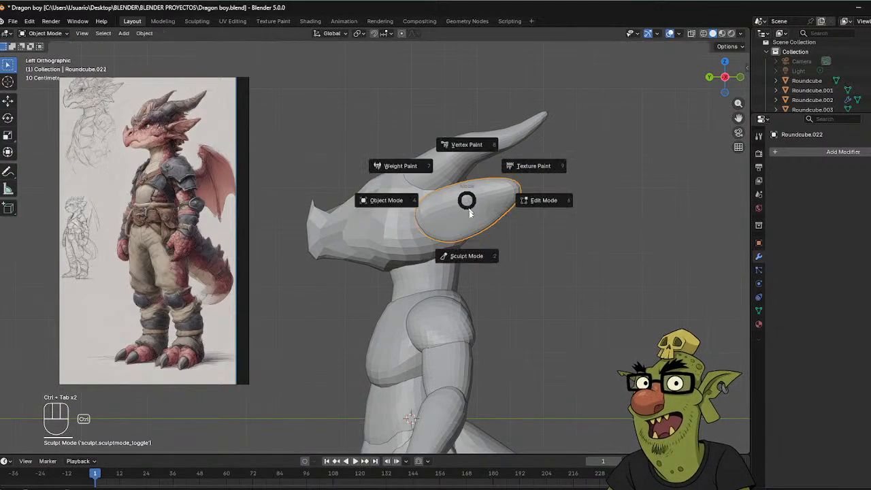
click(453, 253)
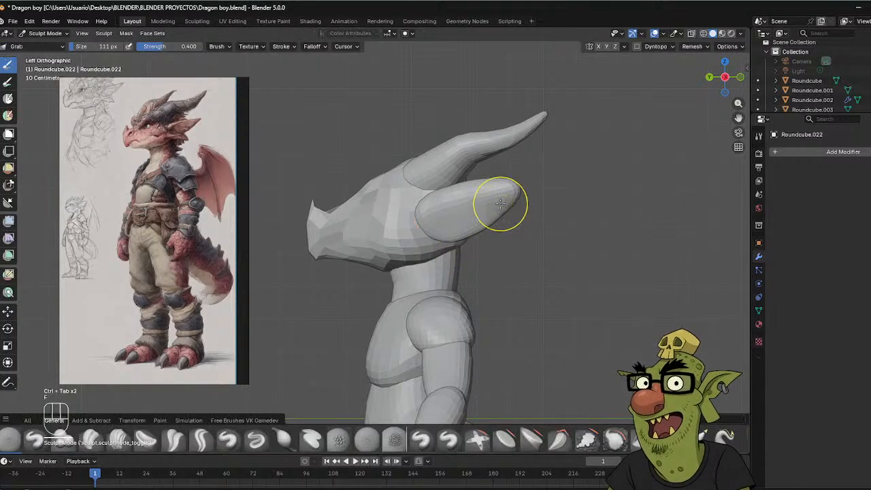
key(f)
click(534, 205)
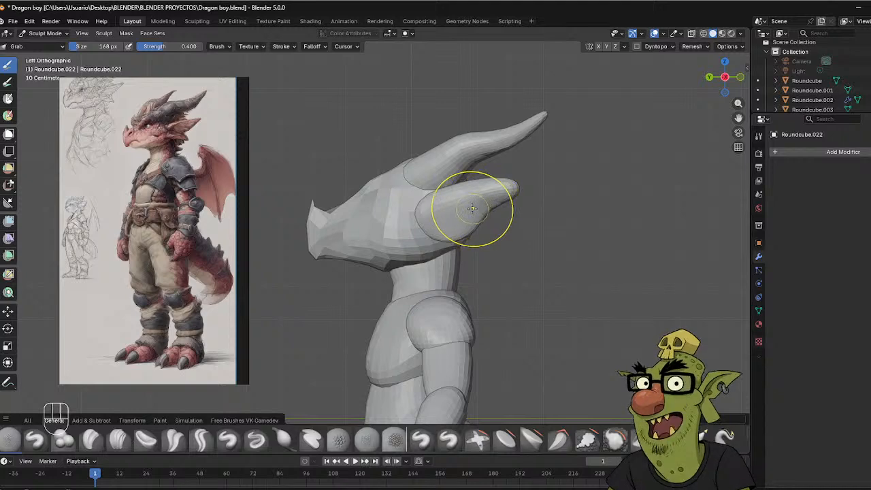
Enlarge the Grab brush to 233 px and reshape the ear into a broad rounded base with a slim tip.
key(f)
click(524, 211)
mouse_move(524, 217)
middle_down()
mouse_move(436, 239)
mouse_move(437, 213)
mouse_move(506, 190)
middle_up()
key(f)
click(521, 190)
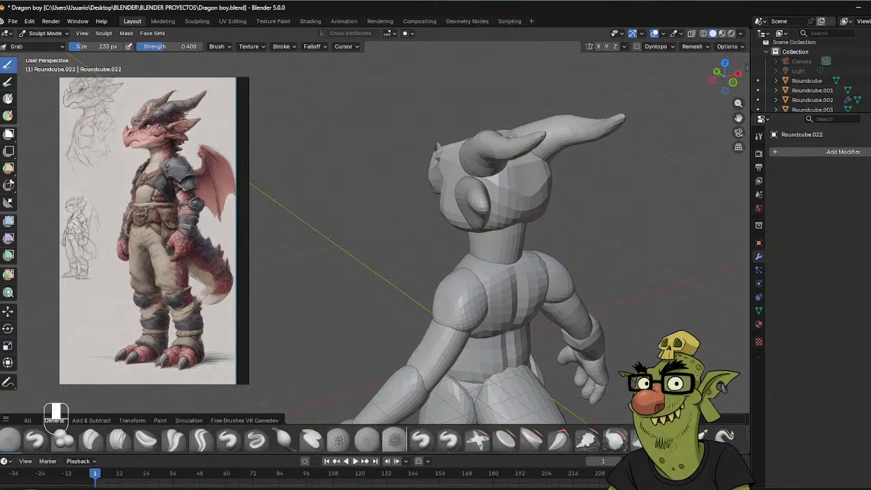
middle_drag(484, 144, 576, 108)
mouse_move(504, 145)
middle_down()
mouse_move(474, 161)
mouse_move(486, 156)
middle_up()
key(ctrl+Tab)
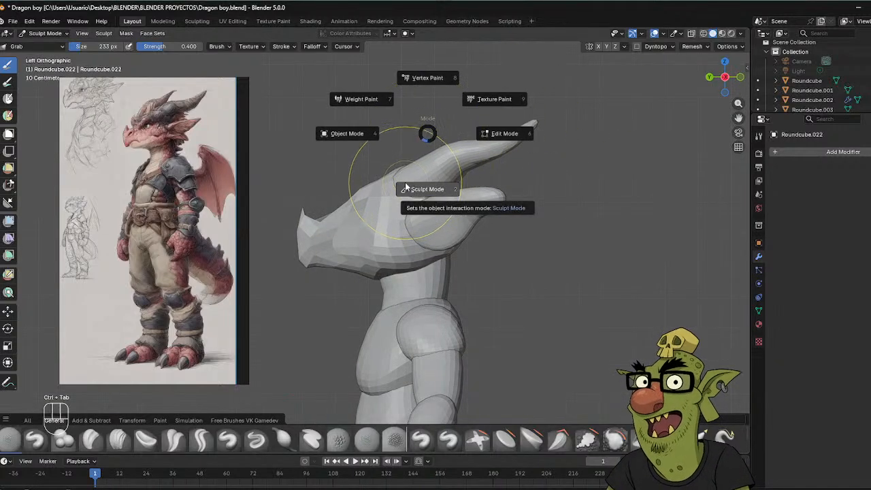
click(419, 192)
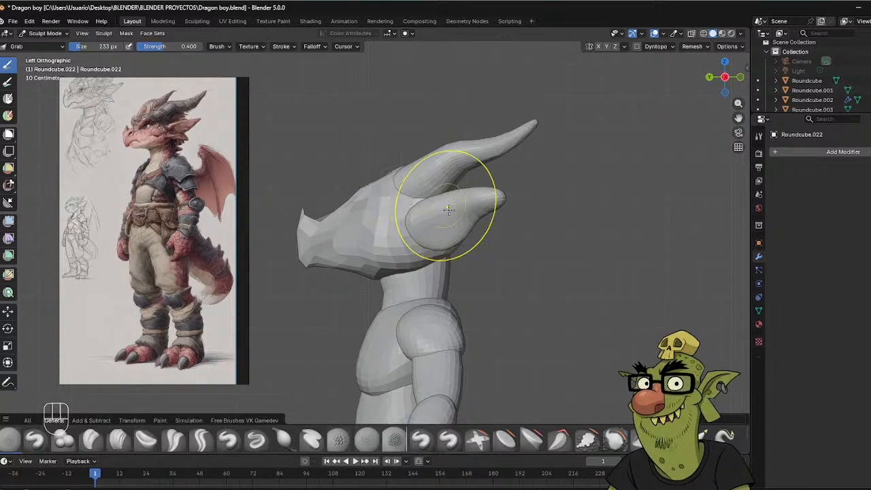
Carve and smooth a lengthwise groove in the ear with a 55 px Crease Sharp brush at 0.600 strength.
key(f)
click(354, 224)
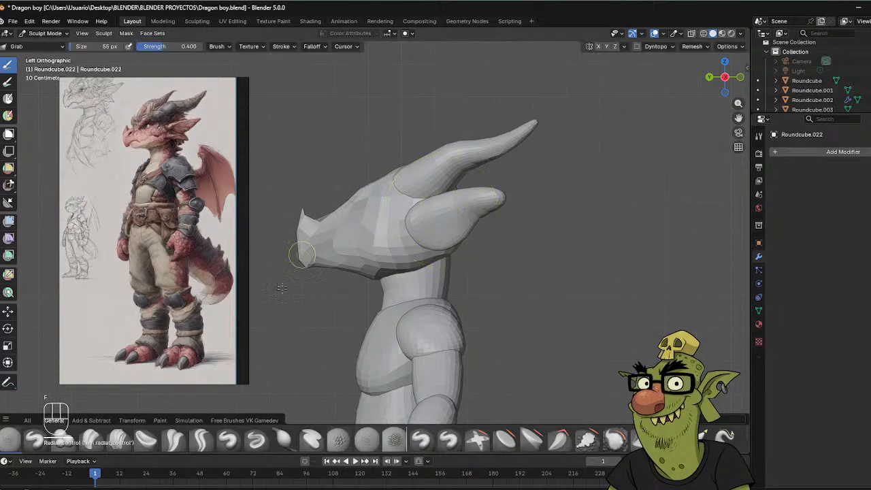
click(202, 440)
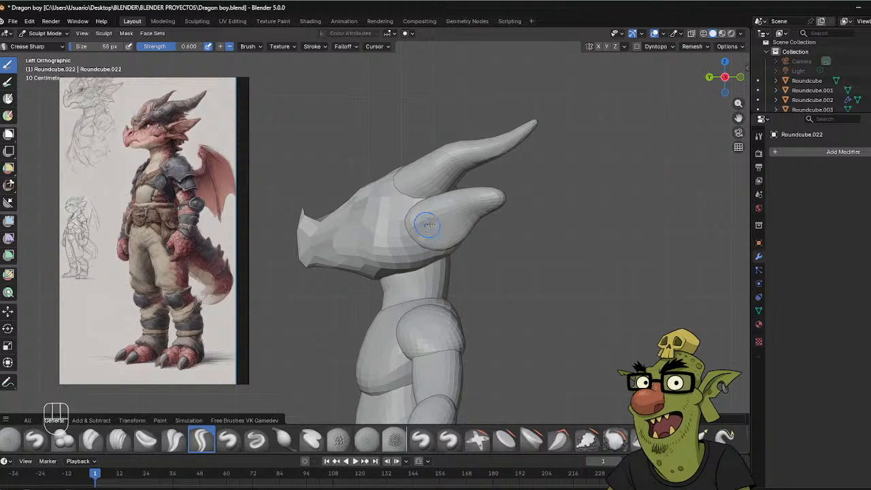
mouse_move(466, 208)
mouse_down()
mouse_move(435, 212)
mouse_move(470, 204)
mouse_up()
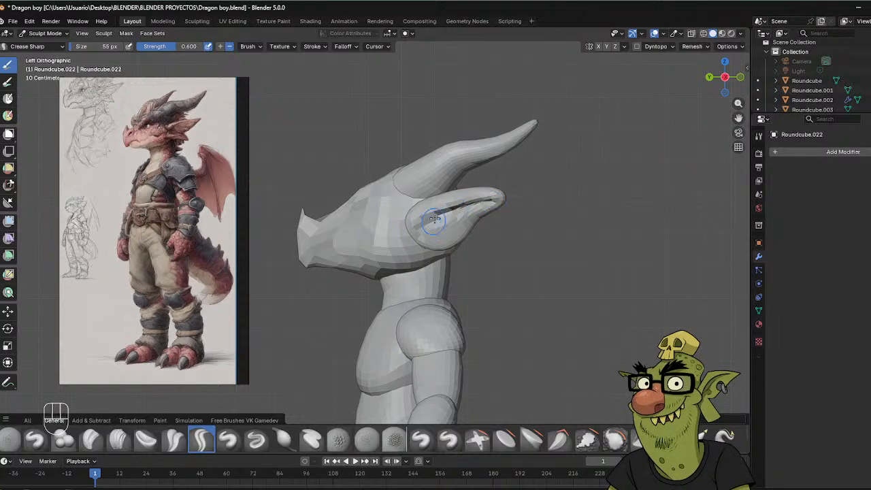
shift+drag(441, 225, 478, 205)
middle_drag(521, 184, 462, 219)
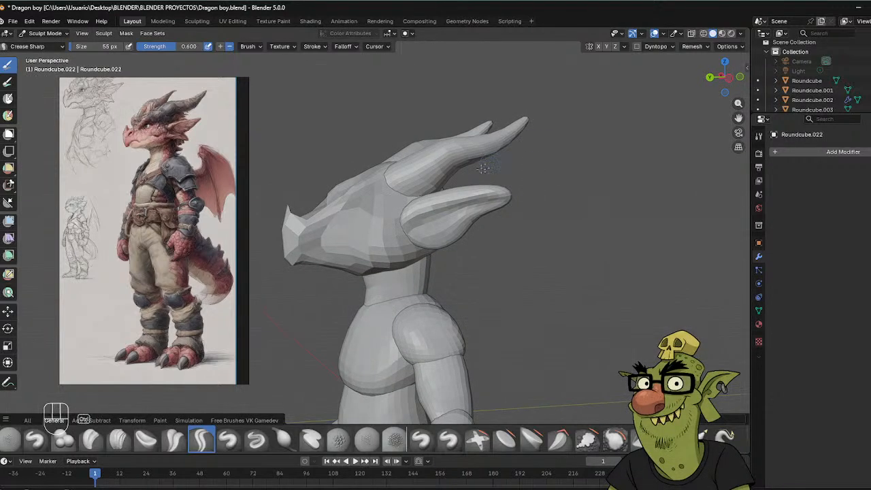
Switch back to the Grab brush at 143 px and pull the ear's lower lobe and upper rim around the groove.
key(ctrl+Tab)
key(ctrl+Tab)
click(461, 275)
key(f)
key(g)
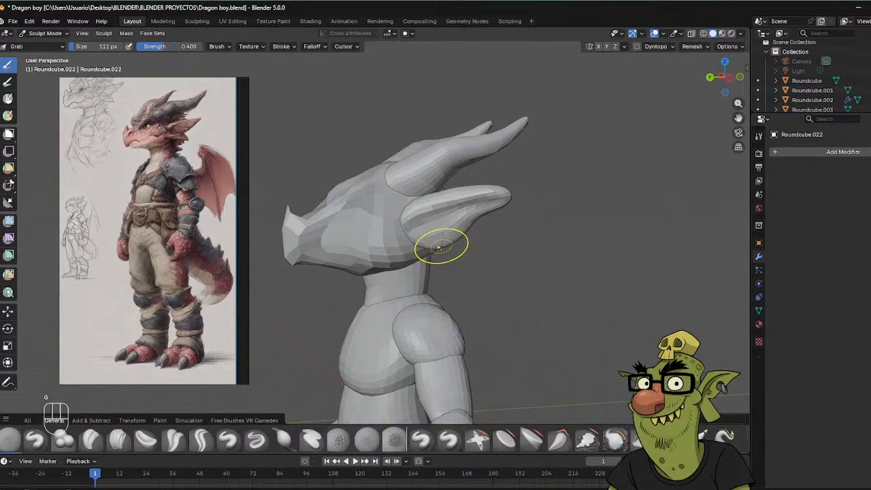
key(f)
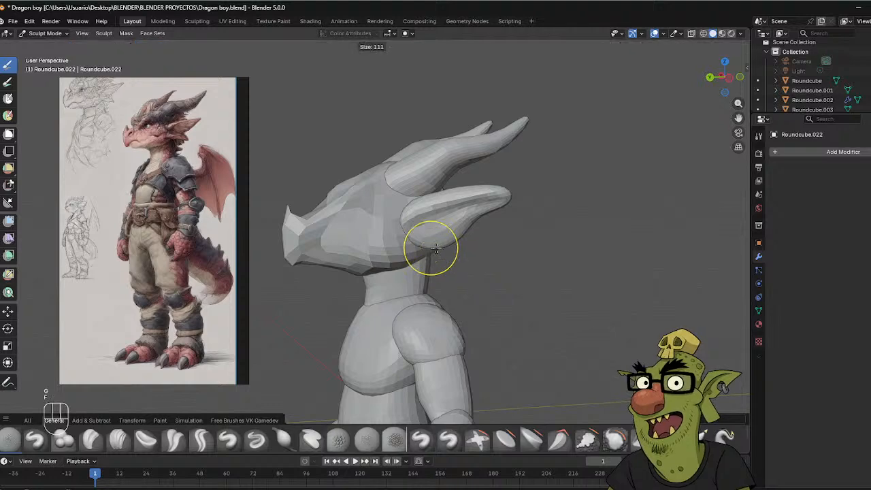
click(418, 254)
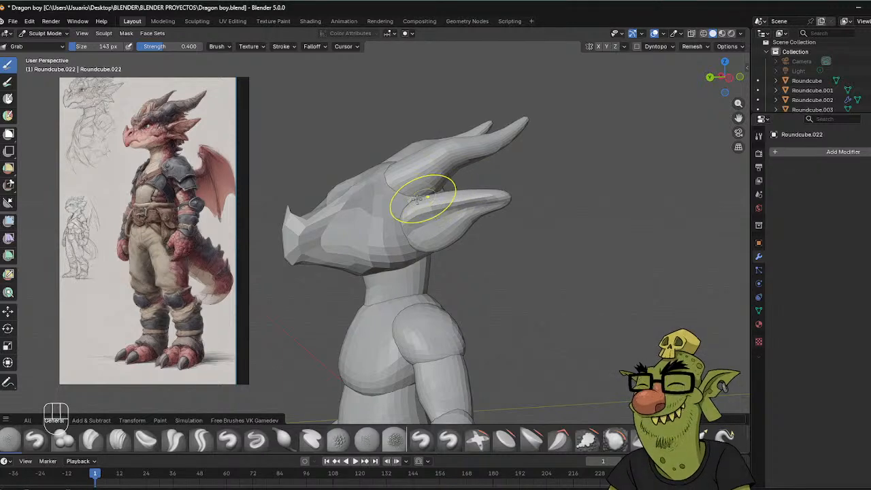
Adjust the ear's outward flare and its base against the head from several angles with the 143 px Grab brush.
middle_drag(511, 179, 451, 199)
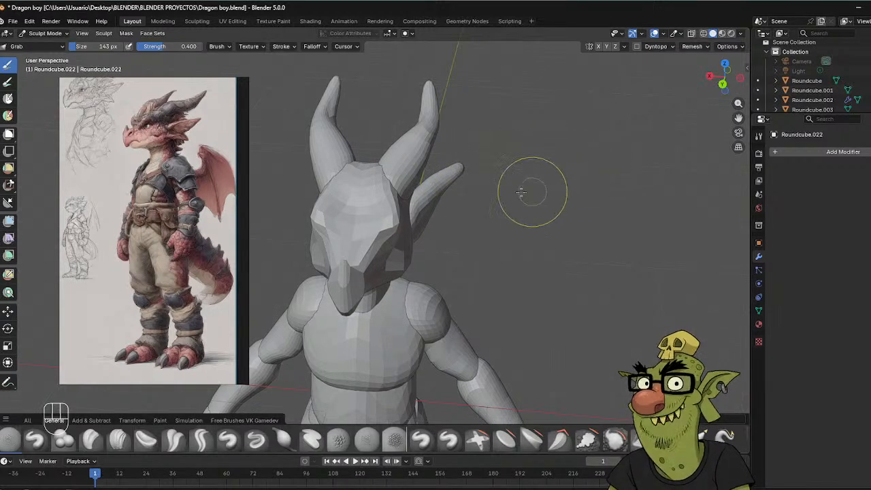
middle_drag(533, 189, 405, 152)
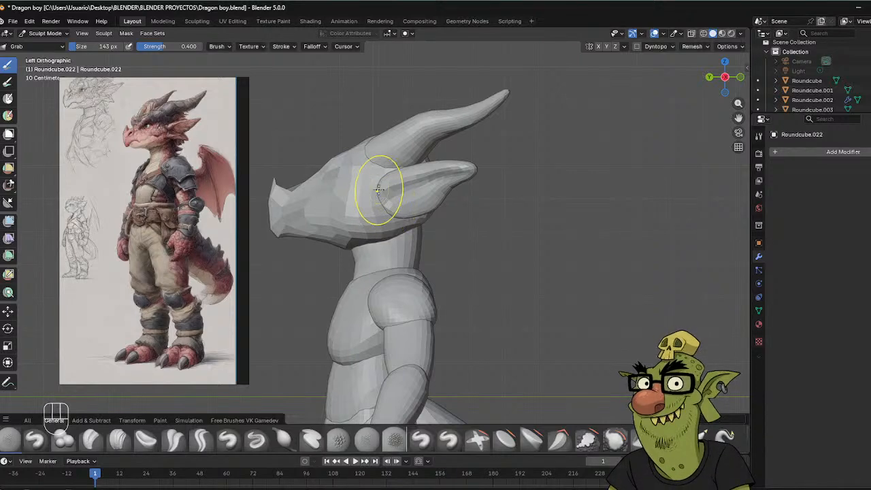
mouse_move(400, 191)
middle_down()
mouse_move(457, 205)
mouse_move(393, 193)
middle_up()
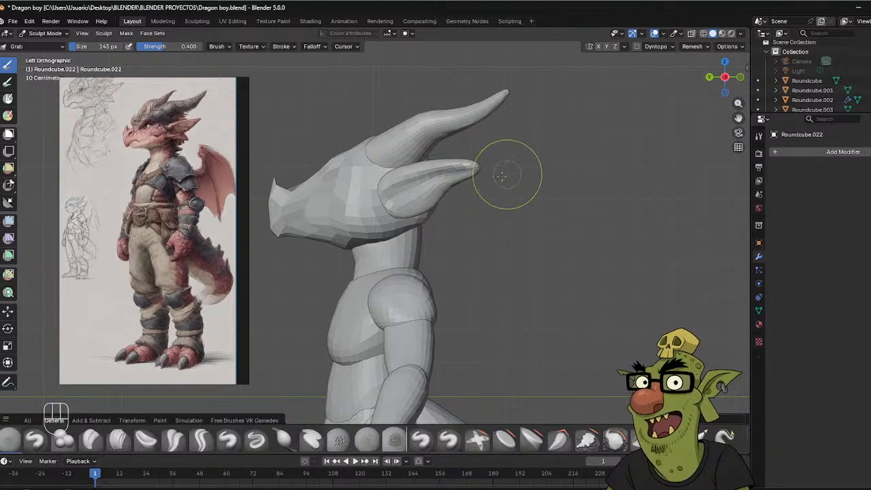
middle_drag(502, 170, 522, 168)
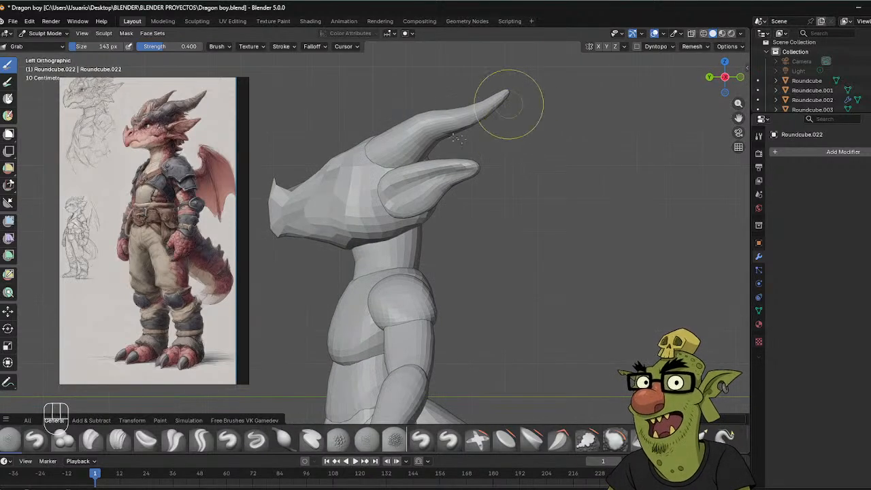
shift+middle_drag(508, 104, 533, 119)
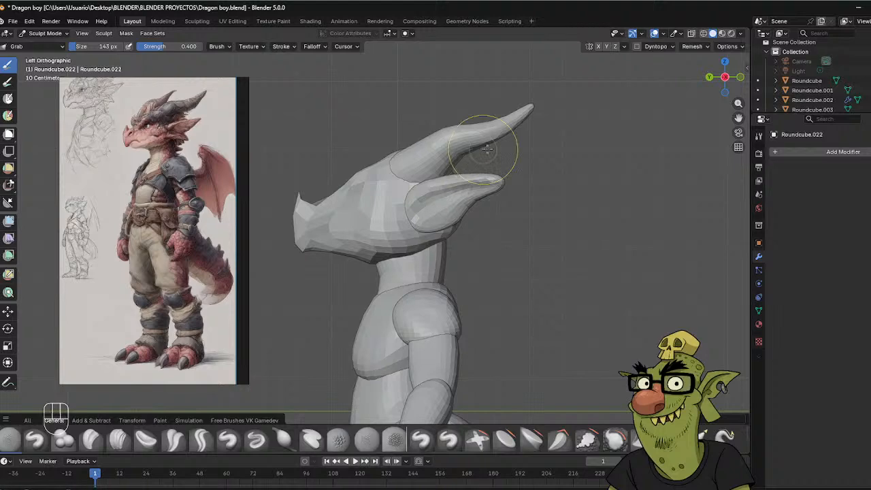
middle_drag(487, 148, 583, 88)
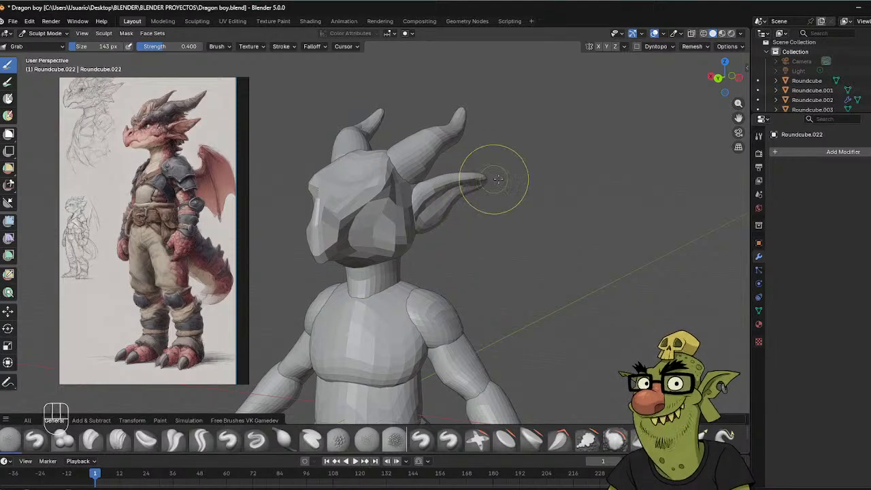
middle_drag(498, 178, 433, 171)
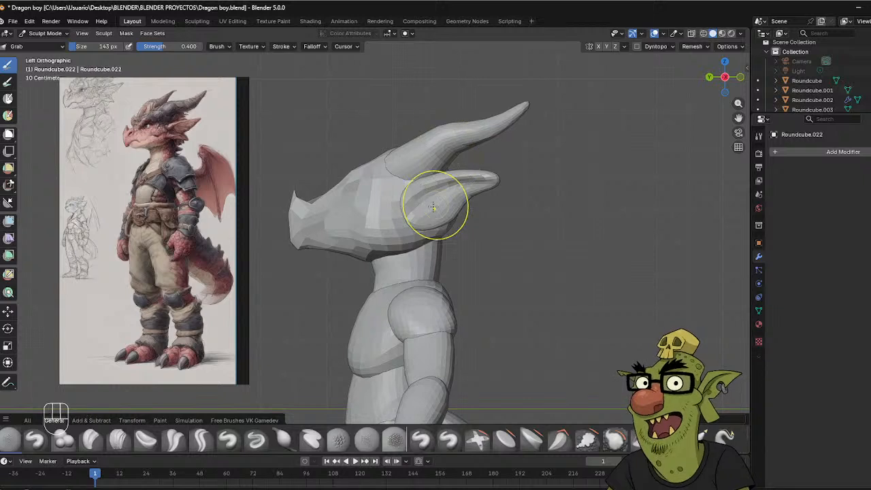
Refine the ear's lower lobe, upper rim and tip in side view with the 143 px Grab brush.
click(421, 225)
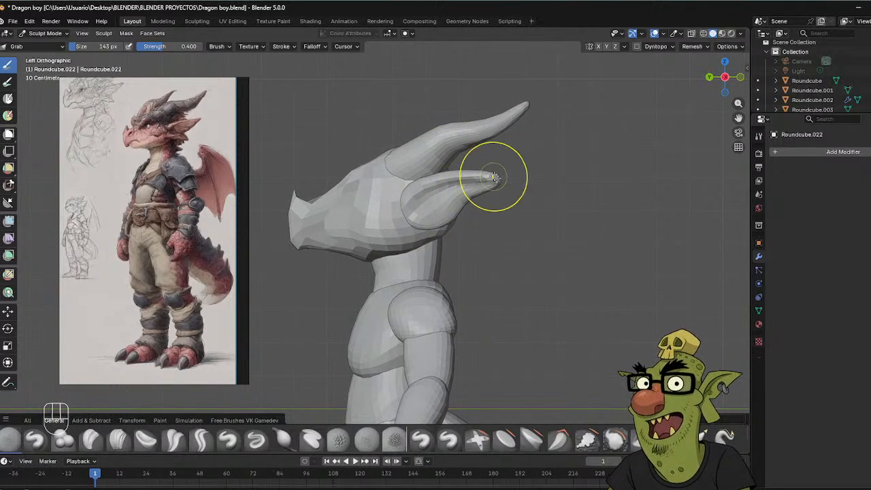
mouse_move(492, 176)
mouse_down()
mouse_move(479, 178)
mouse_move(490, 184)
mouse_move(455, 181)
mouse_up()
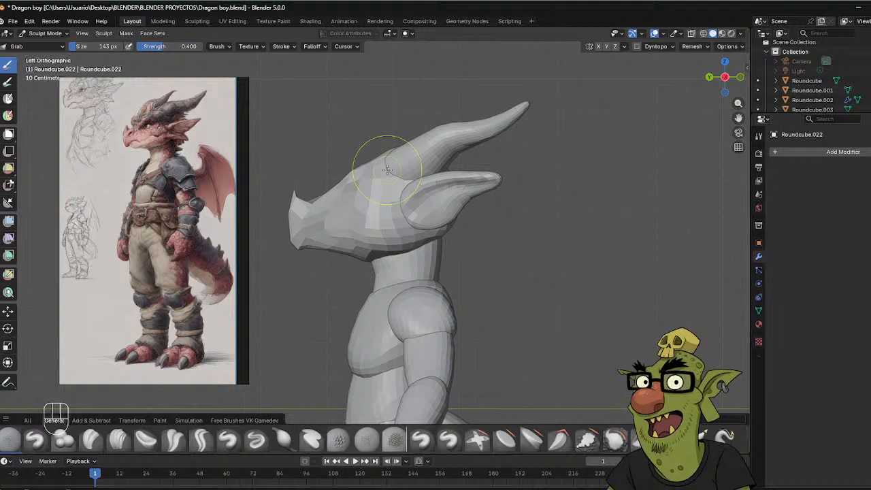
mouse_move(431, 208)
mouse_down()
mouse_move(435, 218)
mouse_move(427, 208)
mouse_move(452, 213)
mouse_move(498, 176)
mouse_up()
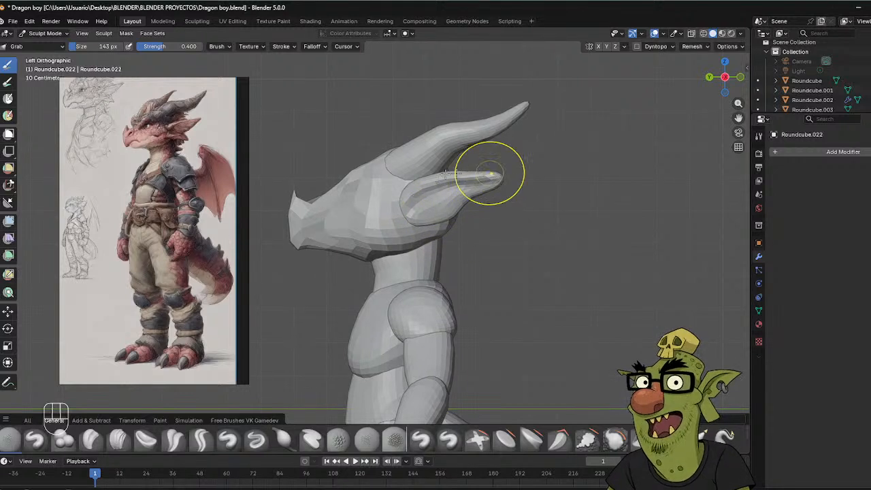
drag(438, 179, 432, 177)
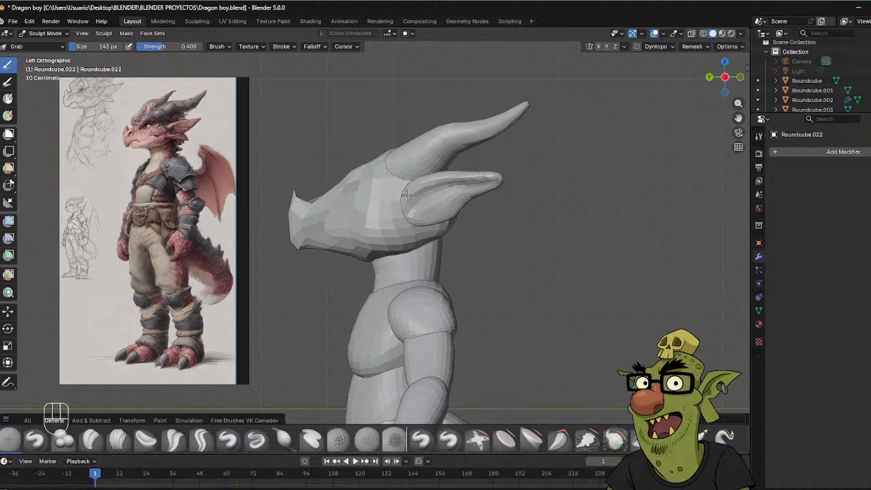
Return to Object Mode, duplicate the grooved ear, lower the copy along Z below the original and scale it down uniformly.
key(ctrl+Tab)
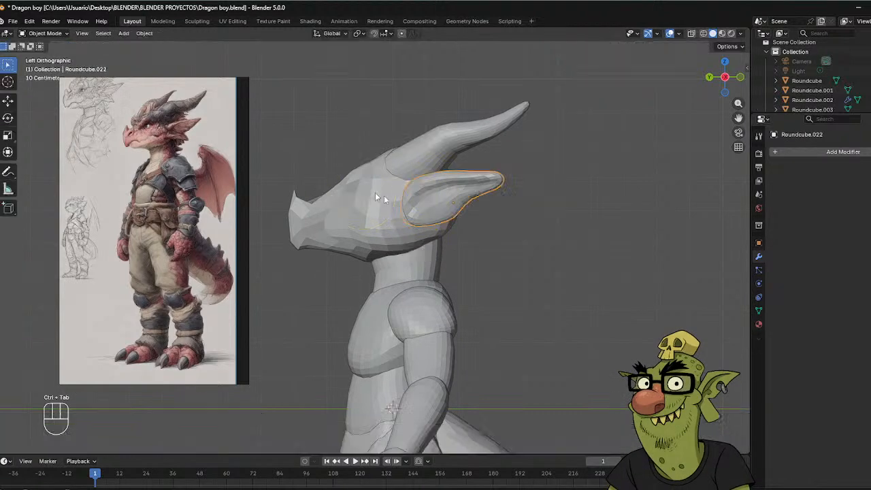
key(shift+d)
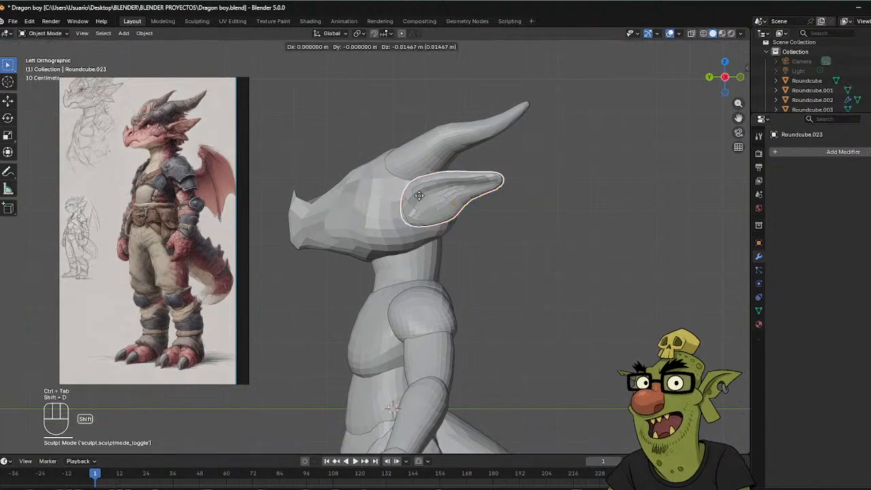
right_click(423, 203)
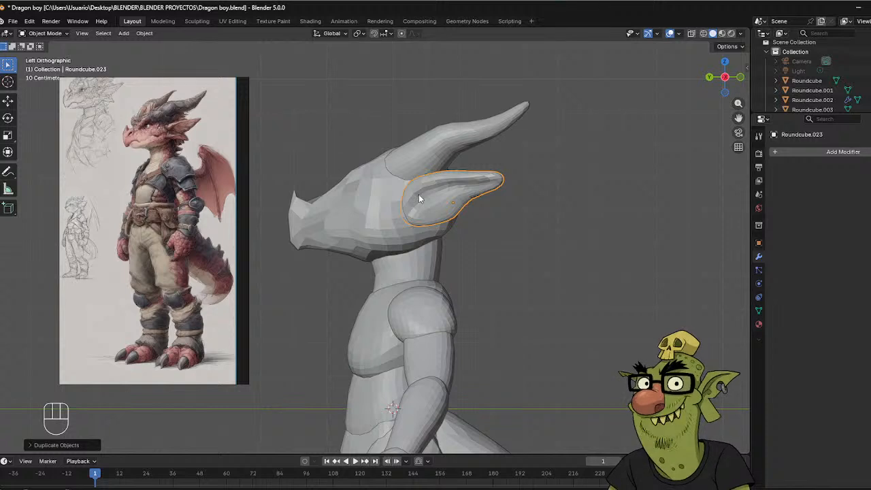
key(g)
key(z)
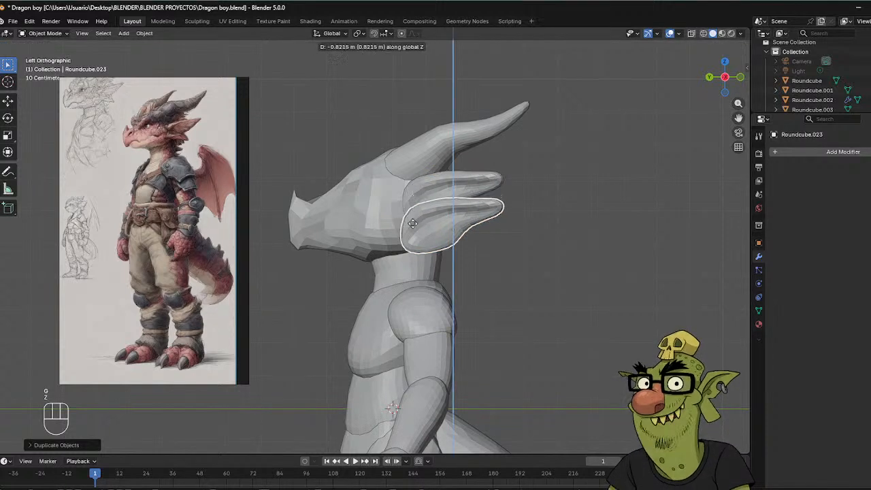
click(424, 219)
key(s)
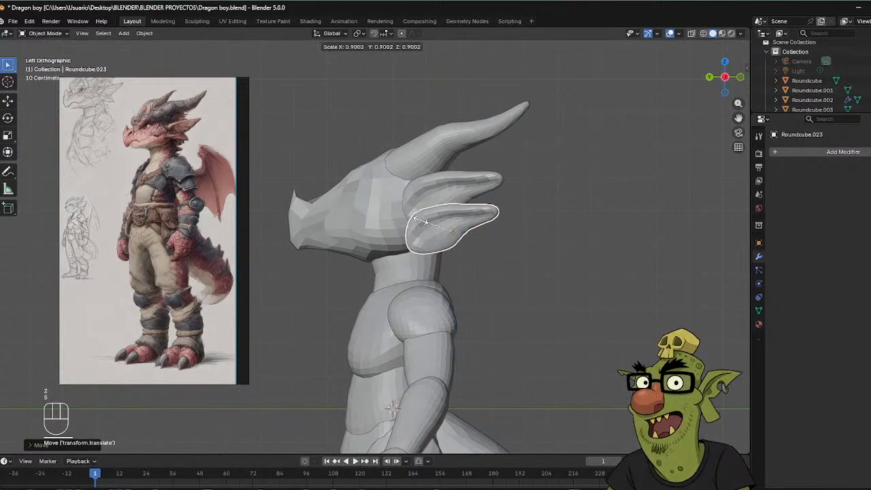
click(426, 225)
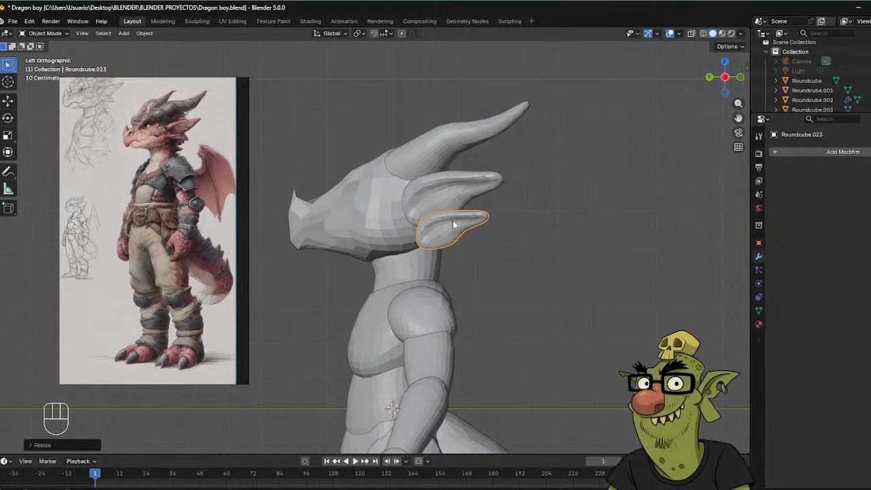
Rotate the smaller ear copy in side view so its tip tilts downward, and reposition it against the side of the head.
key(r)
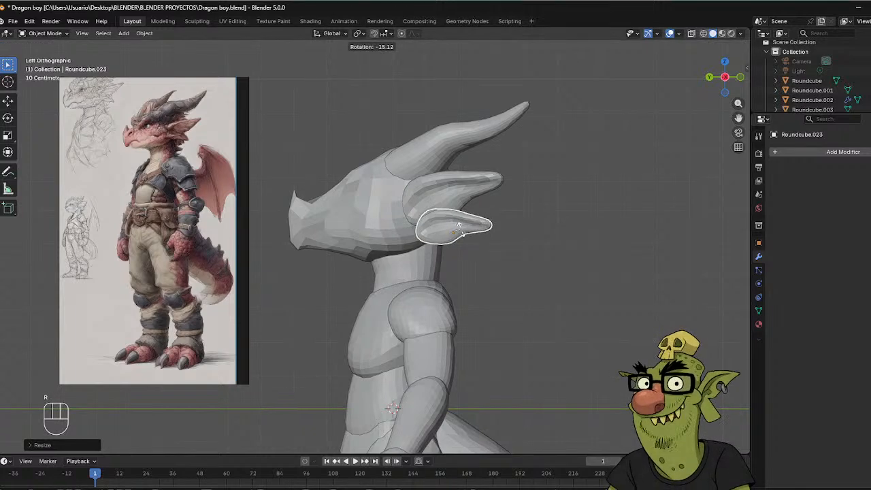
click(507, 228)
middle_drag(507, 229, 552, 201)
key(g)
click(534, 221)
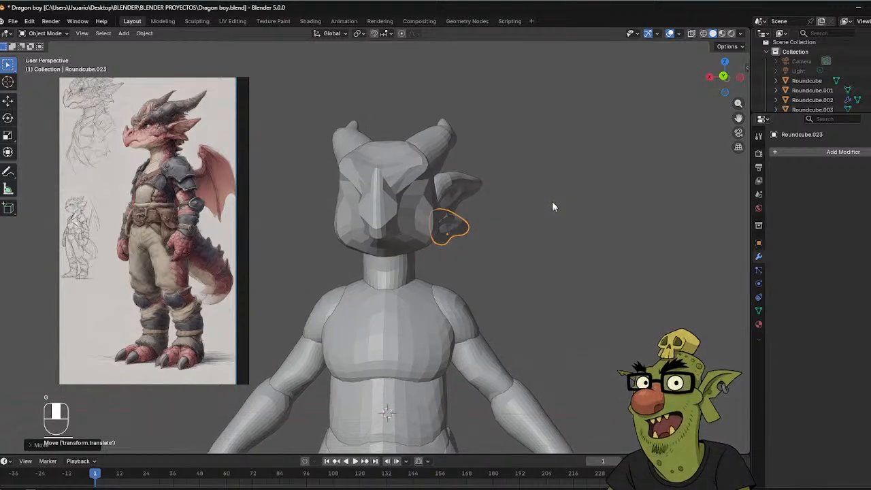
Rotate the smaller fin slightly in front view and shift it forward so its base tucks under the larger ear.
key(r)
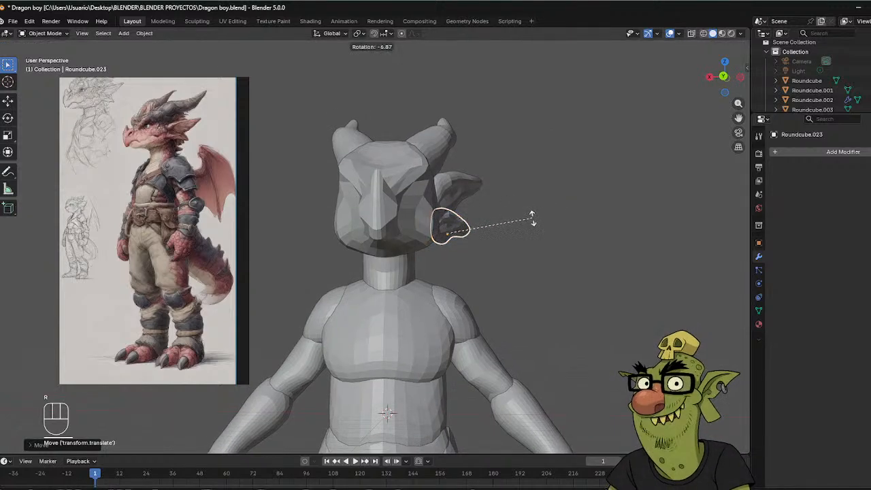
click(530, 222)
middle_drag(530, 223, 505, 145)
key(g)
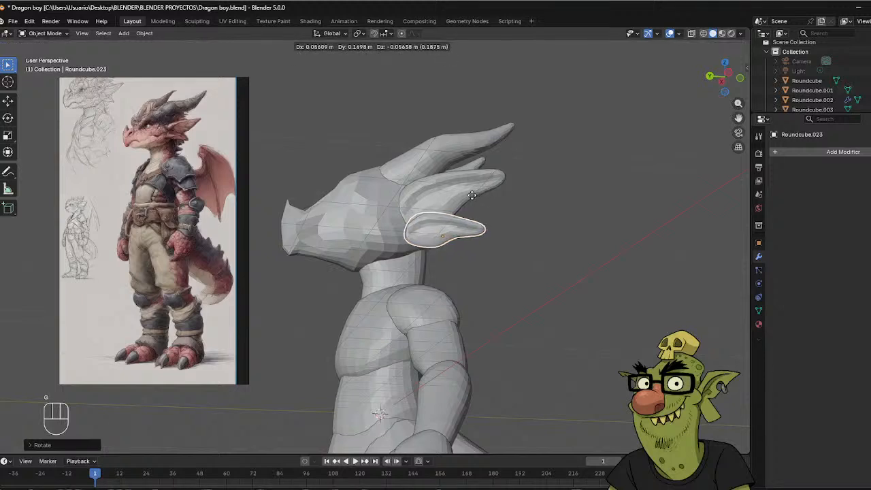
click(455, 193)
Select the larger upper ear, enter Sculpt Mode and adjust its tip and lower edge with the 143 px Grab brush.
click(459, 193)
mouse_move(498, 207)
middle_down()
mouse_move(498, 227)
mouse_move(509, 202)
middle_up()
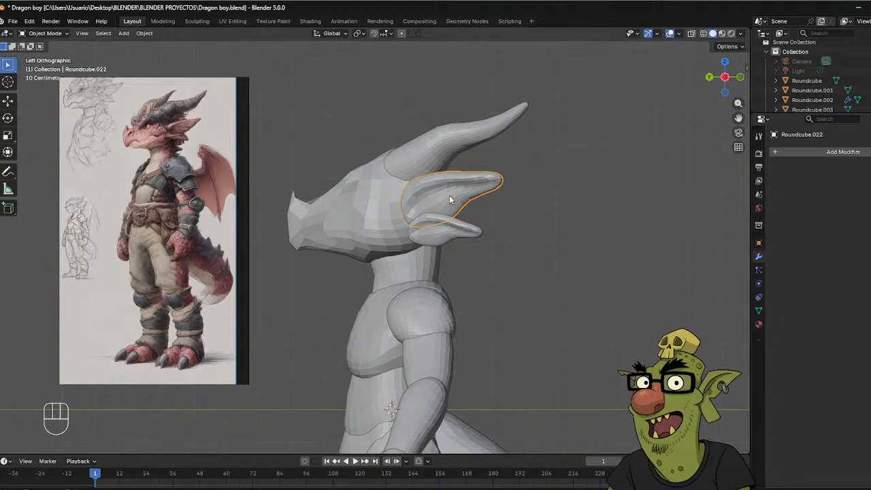
middle_drag(447, 174, 568, 200)
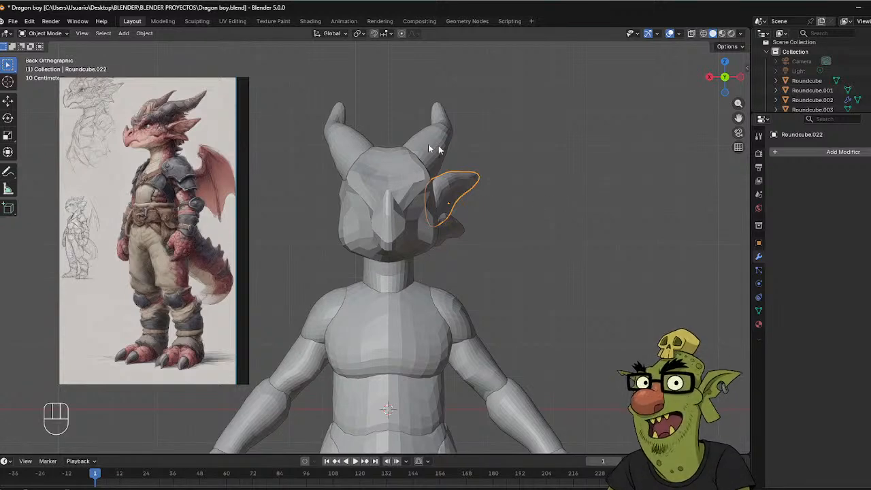
middle_drag(402, 177, 390, 209)
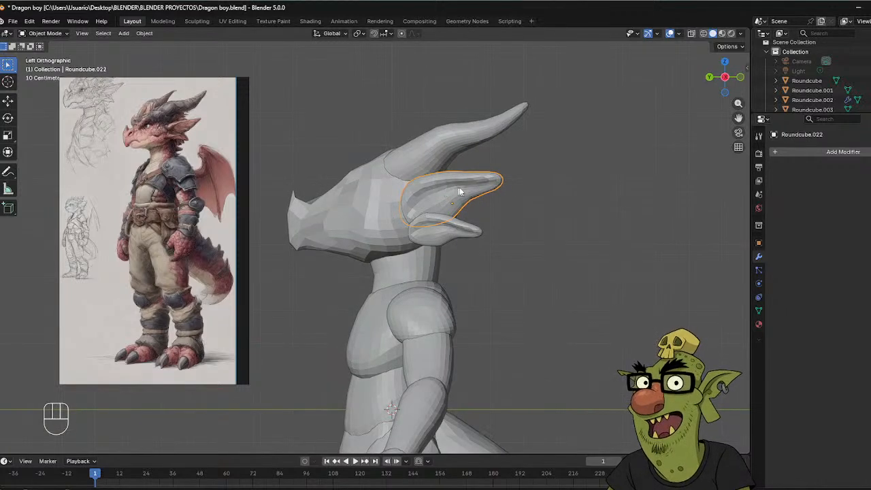
key(ctrl+Tab)
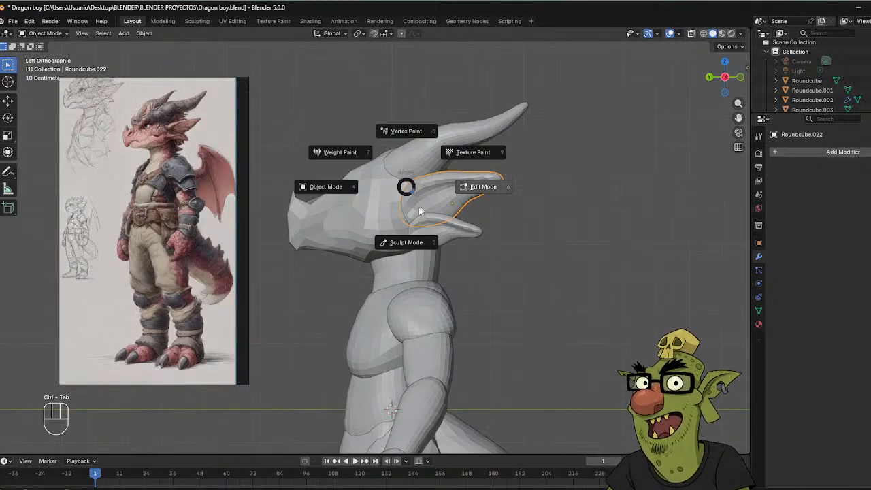
click(406, 243)
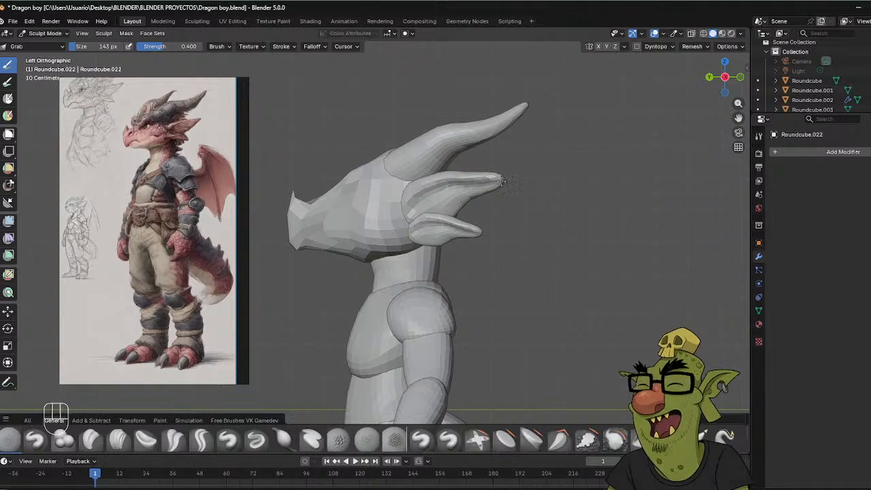
drag(493, 179, 499, 181)
drag(459, 207, 468, 200)
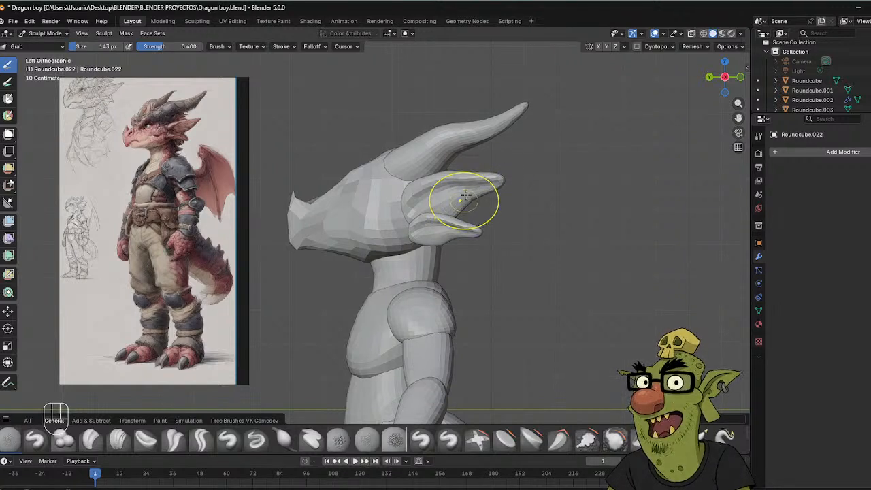
Reduce the Grab brush to 91 px, transfer sculpting to the lower fin, and refine both fins from side and front.
key(f)
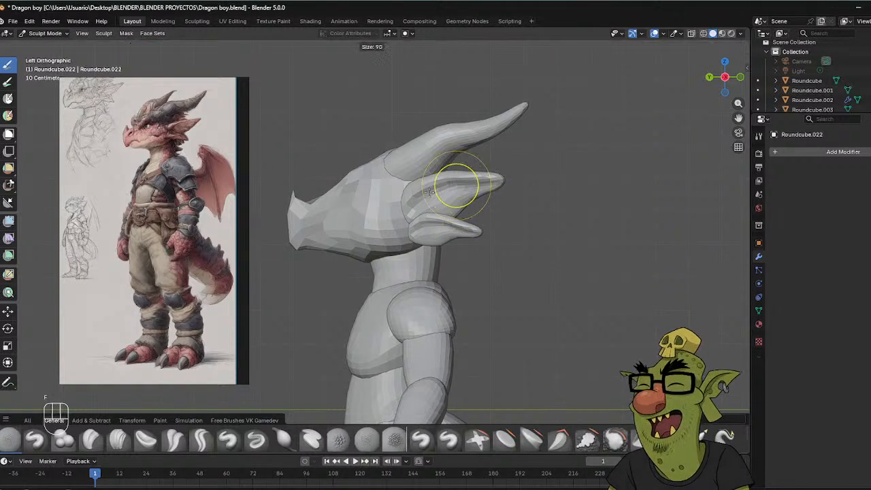
click(460, 185)
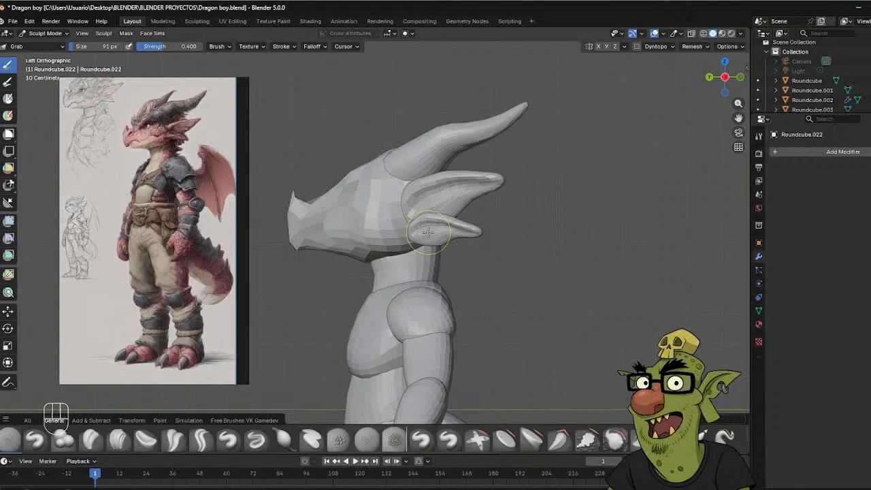
key(alt+q)
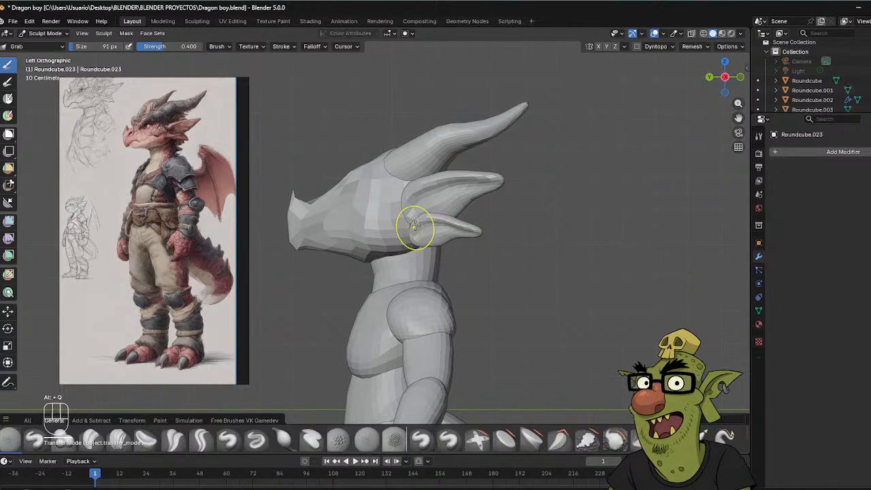
middle_drag(535, 179, 615, 167)
middle_drag(519, 165, 542, 165)
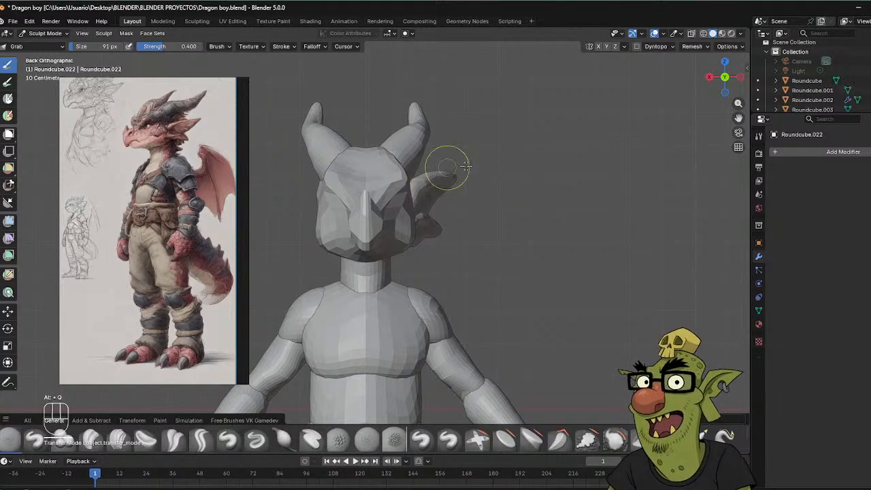
Examine the layered ears from several angles and compare the whole figure's side silhouette with the reference art.
middle_drag(466, 166, 432, 170)
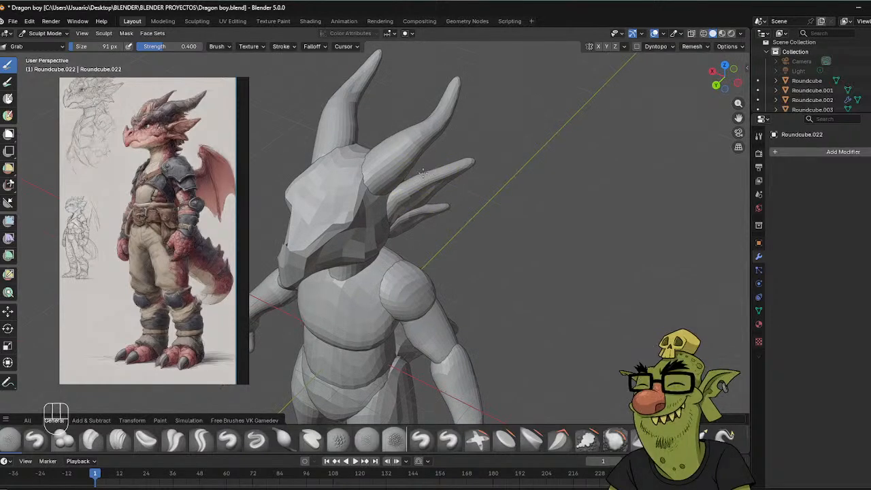
key(ctrl+KP_1)
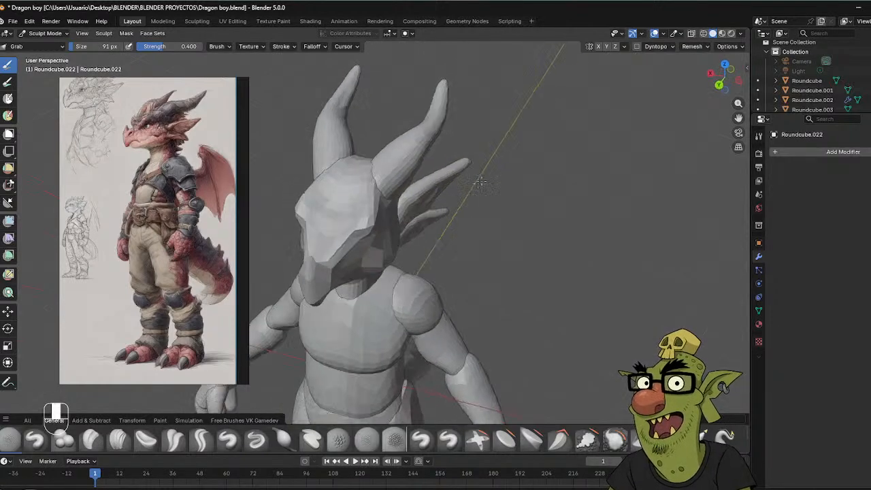
middle_drag(447, 140, 342, 177)
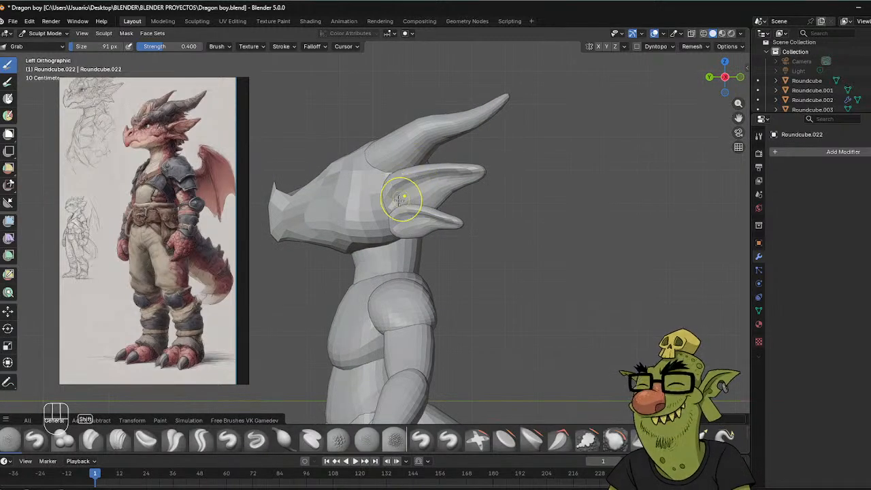
shift+middle_drag(402, 200, 469, 161)
shift+middle_drag(467, 258, 454, 247)
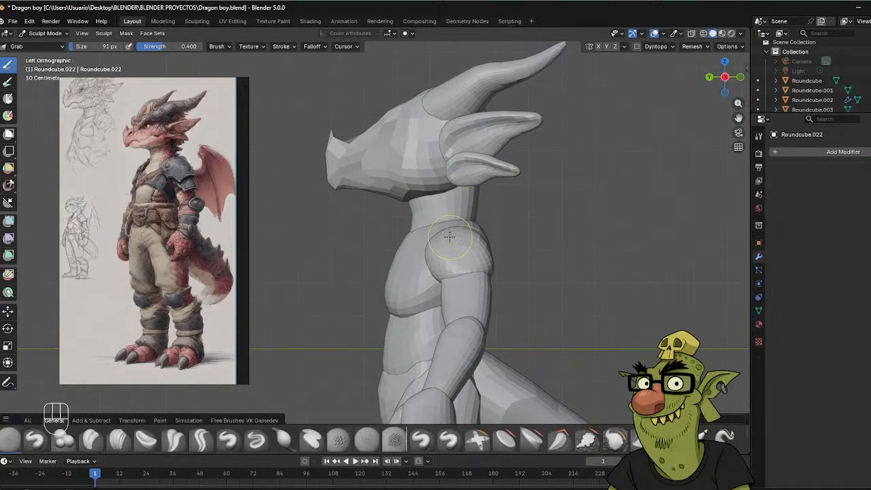
scroll(450, 237, down, 2)
scroll(449, 237, down, 1)
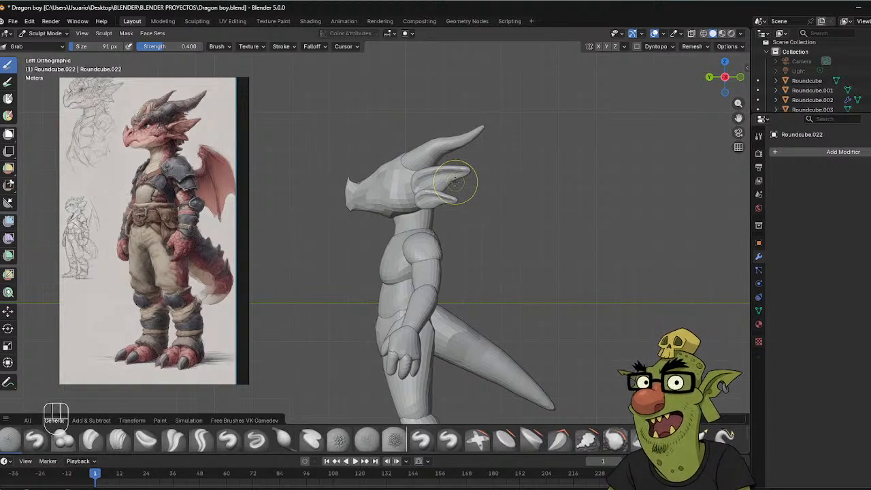
shift+middle_drag(494, 208, 476, 154)
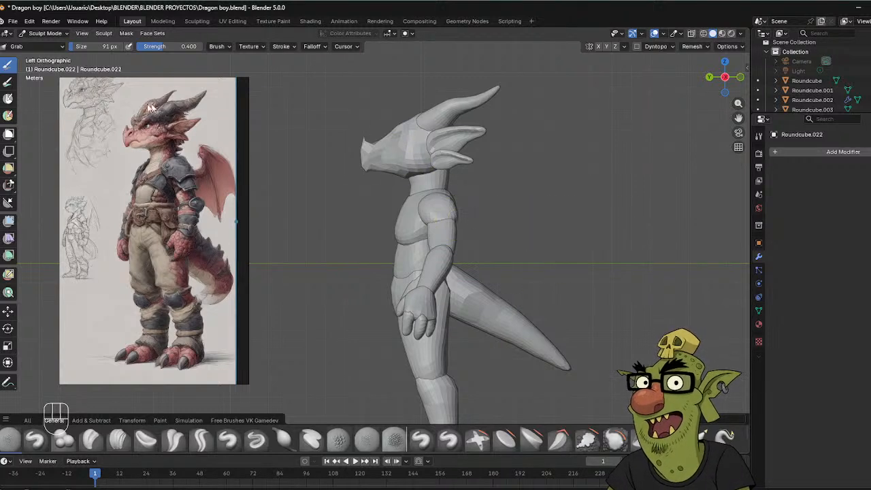
mouse_move(197, 91)
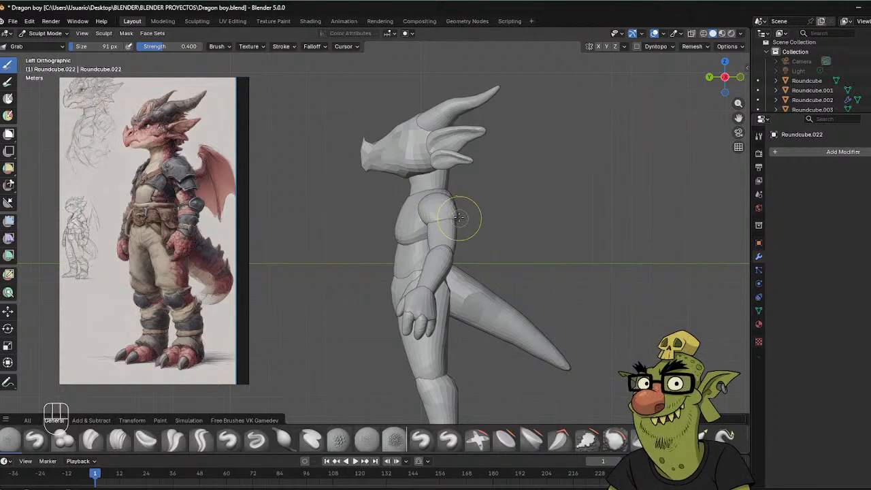
middle_drag(524, 224, 481, 239)
Return to Object Mode, add a Round Cube mesh and place it behind the character's upper back in side view.
key(ctrl+Tab)
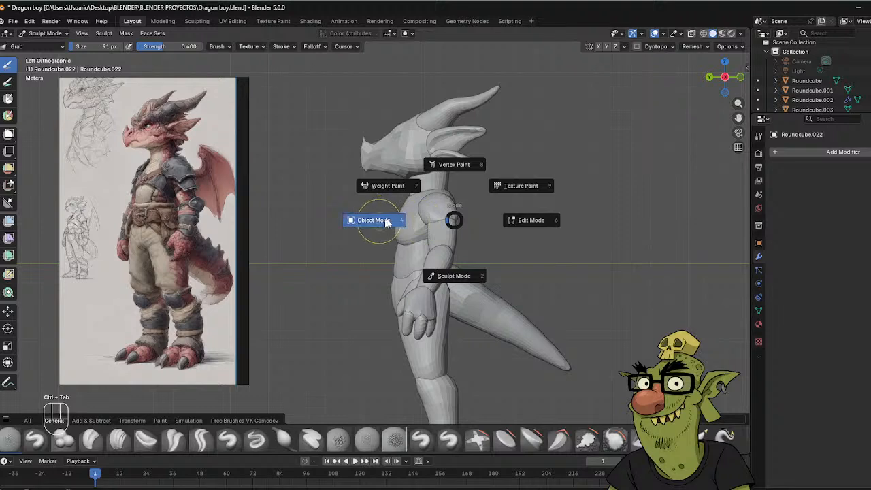
click(385, 222)
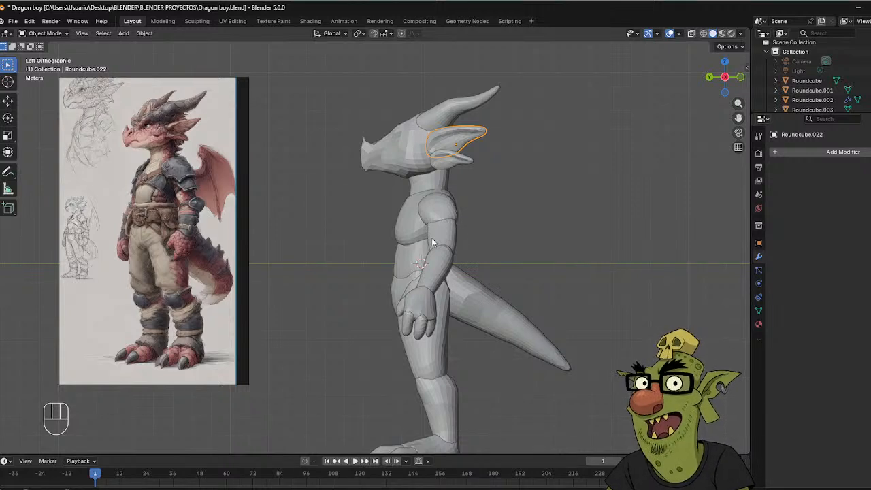
key(ctrl+Tab)
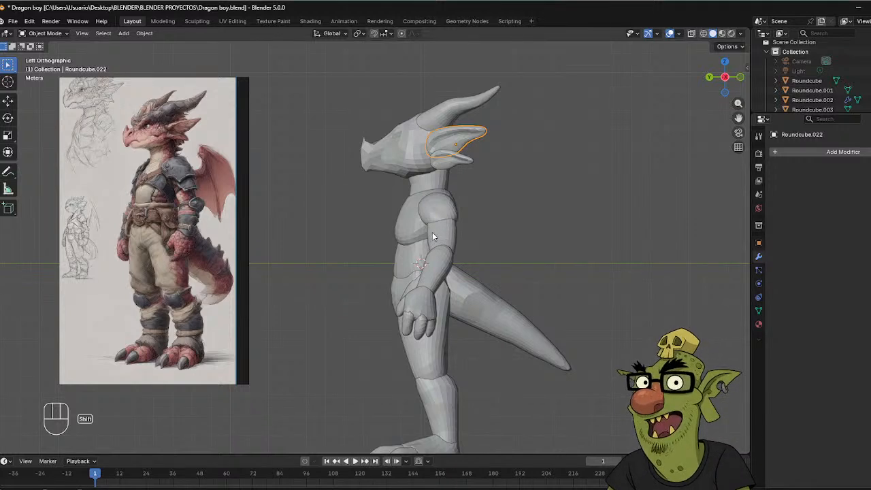
key(shift+a)
mouse_move(429, 232)
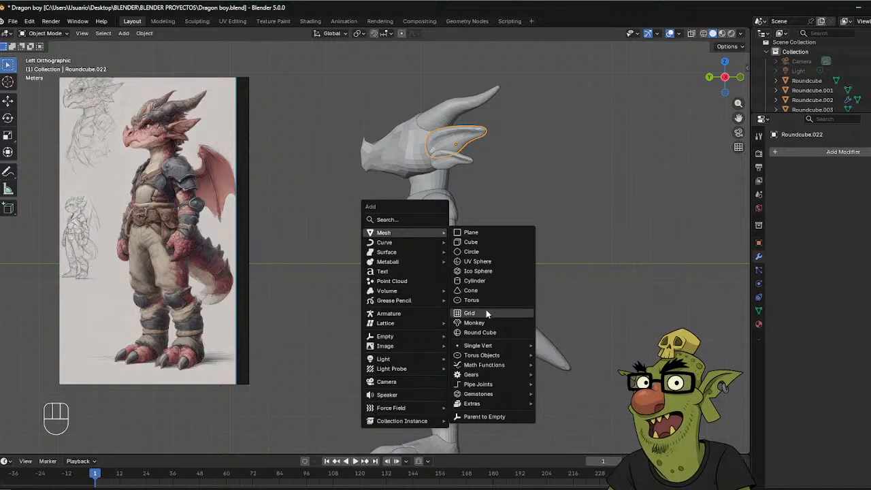
click(490, 332)
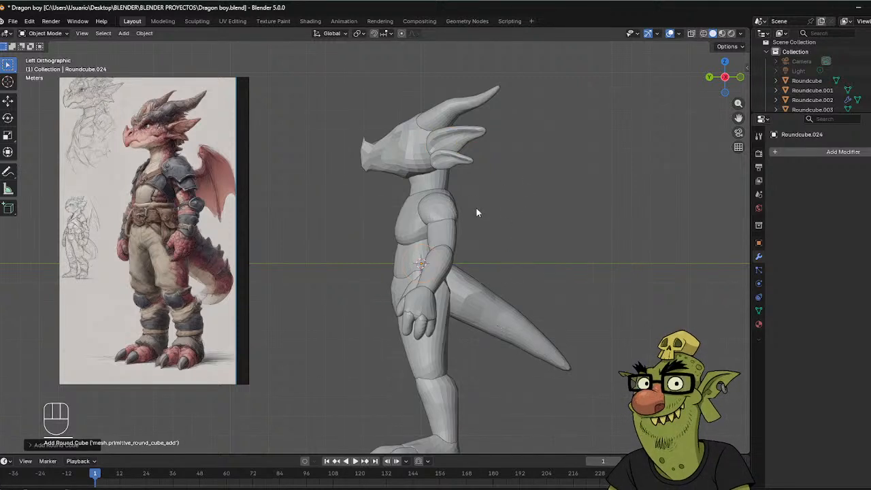
key(g)
click(549, 172)
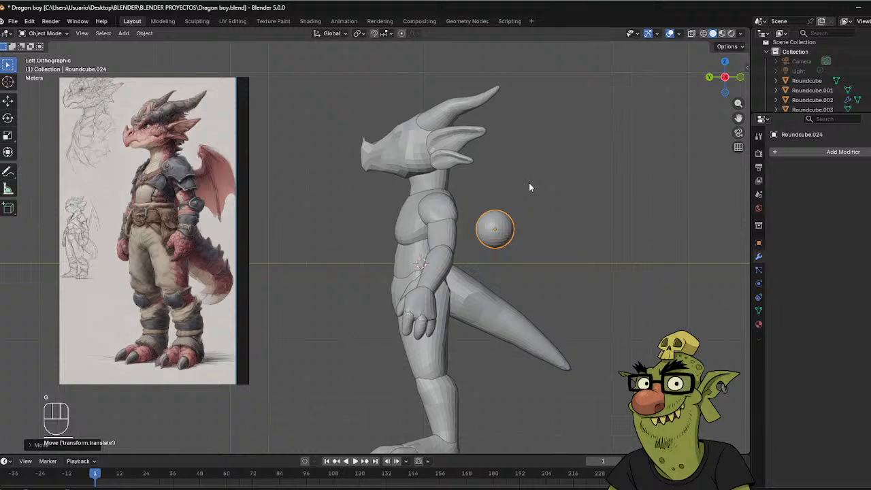
Stretch the round cube along Y, shrink it overall and flatten it along Z into a slim horizontal spindle.
key(s)
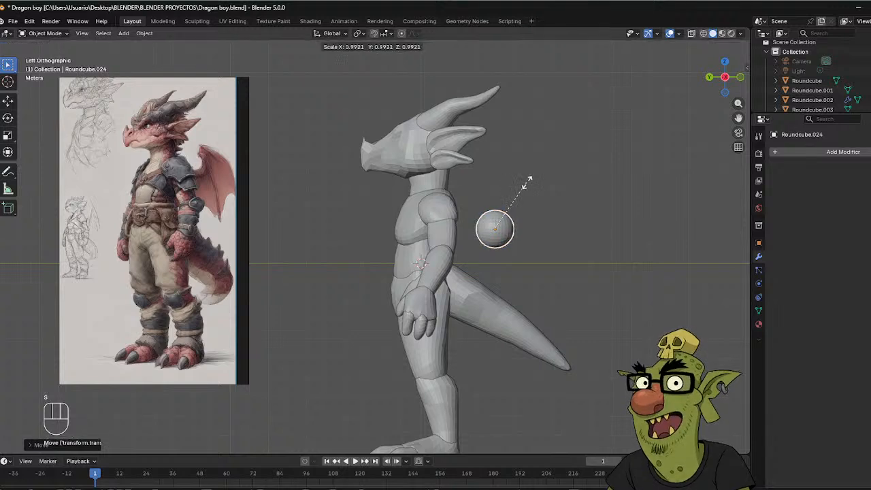
key(y)
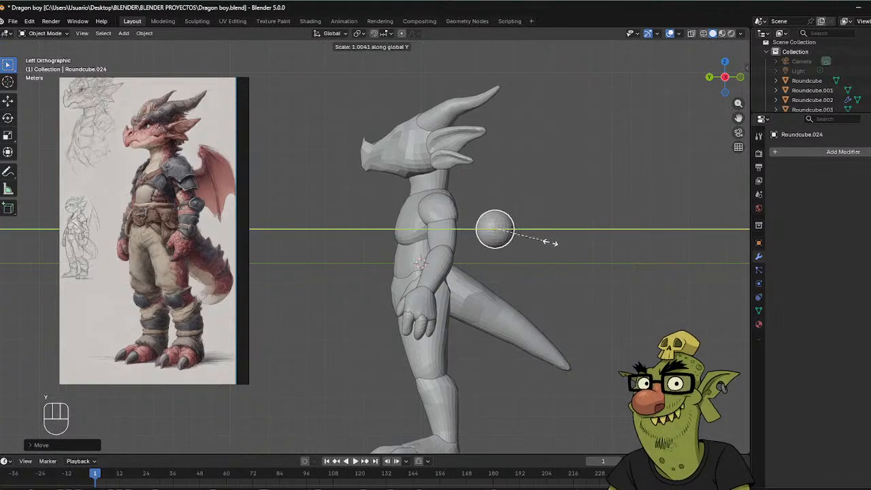
click(677, 283)
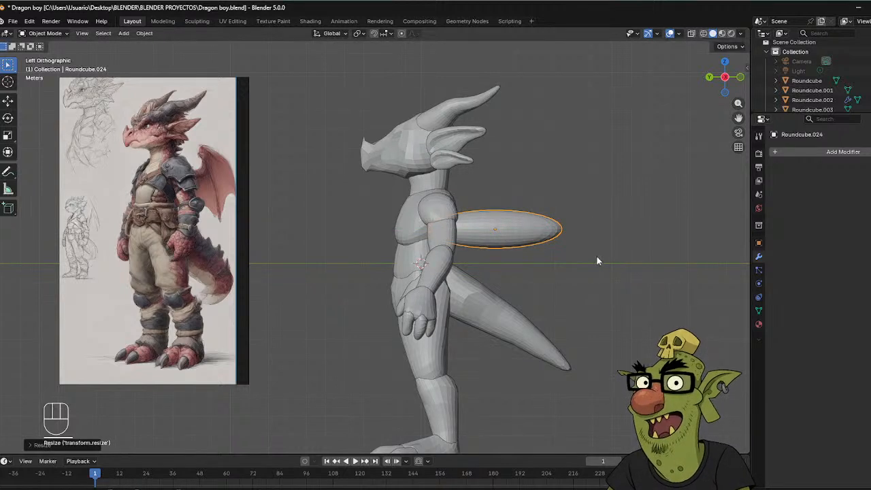
key(s)
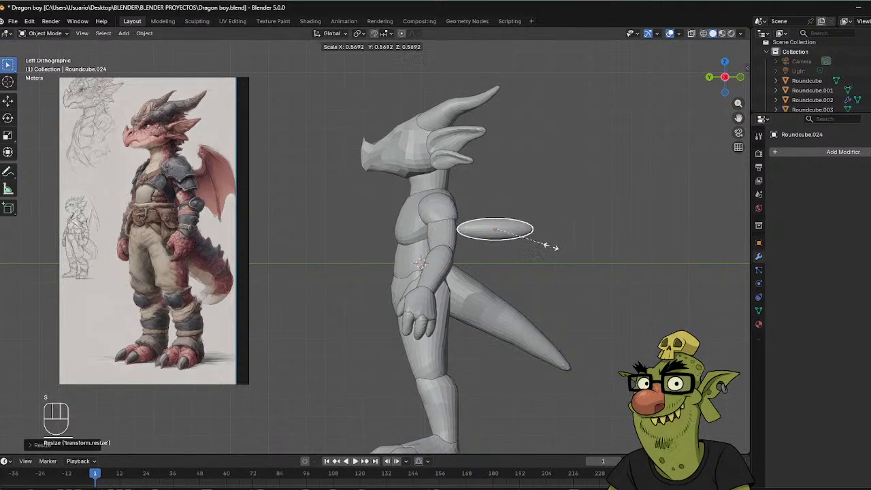
click(551, 248)
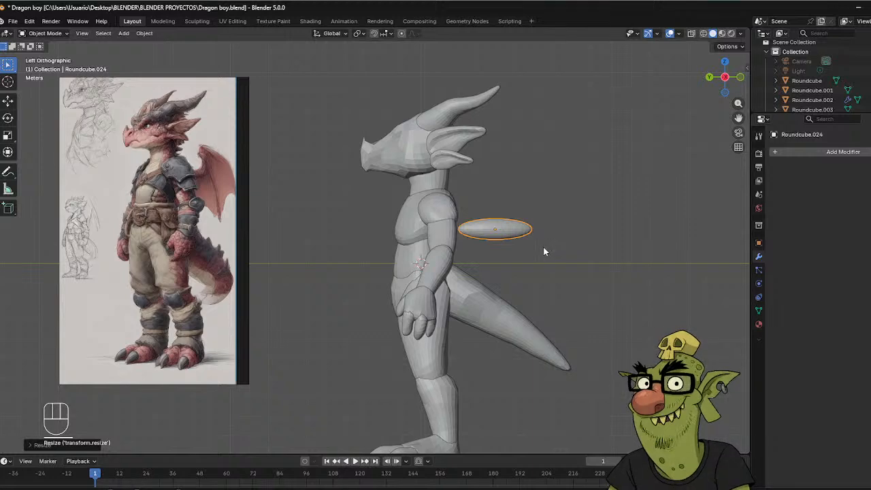
key(s)
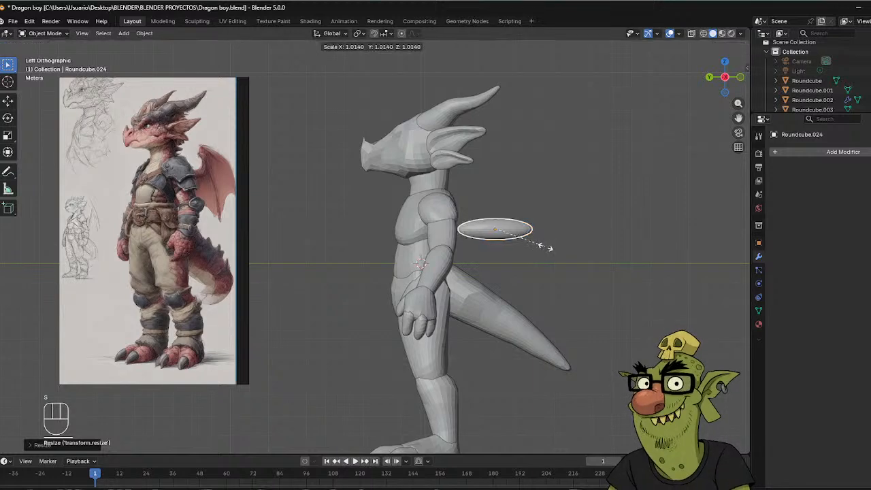
key(z)
click(555, 243)
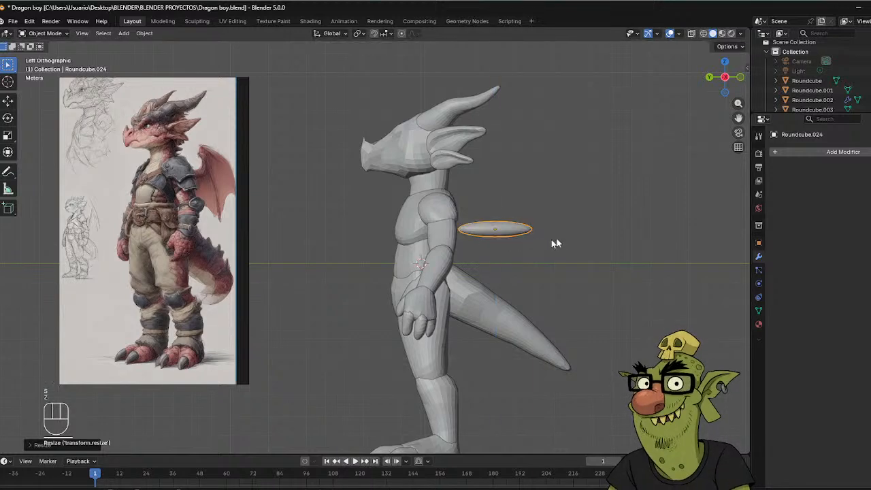
Move the spindle against the upper back behind one shoulder, adjusting its placement from rear and side angles.
middle_drag(555, 244, 490, 252)
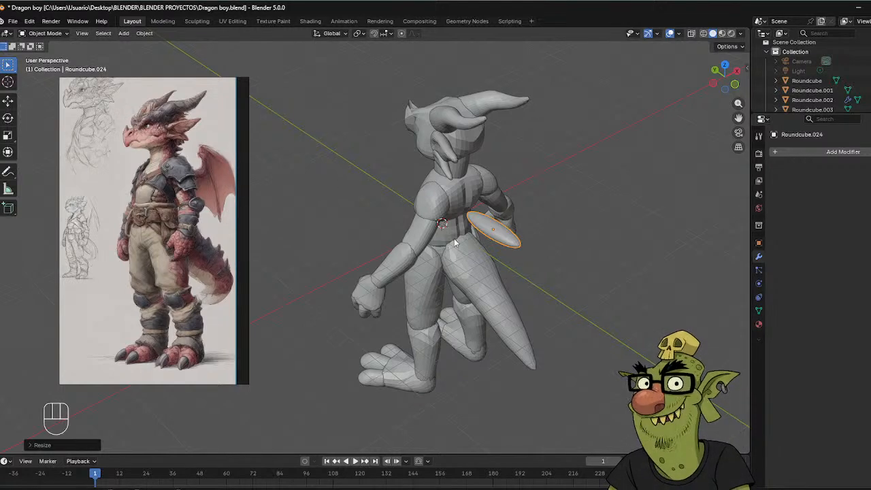
middle_drag(455, 243, 461, 261)
middle_drag(478, 212, 634, 138)
key(g)
click(480, 199)
key(g)
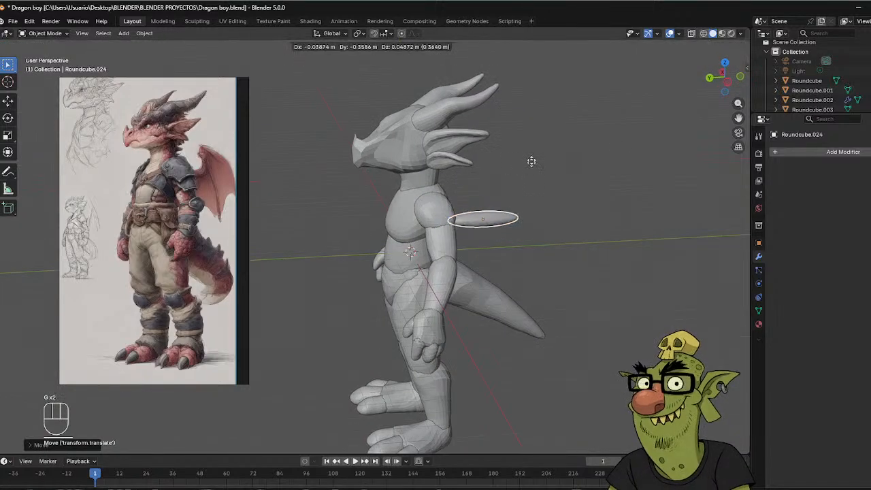
click(515, 171)
middle_drag(514, 196, 372, 188)
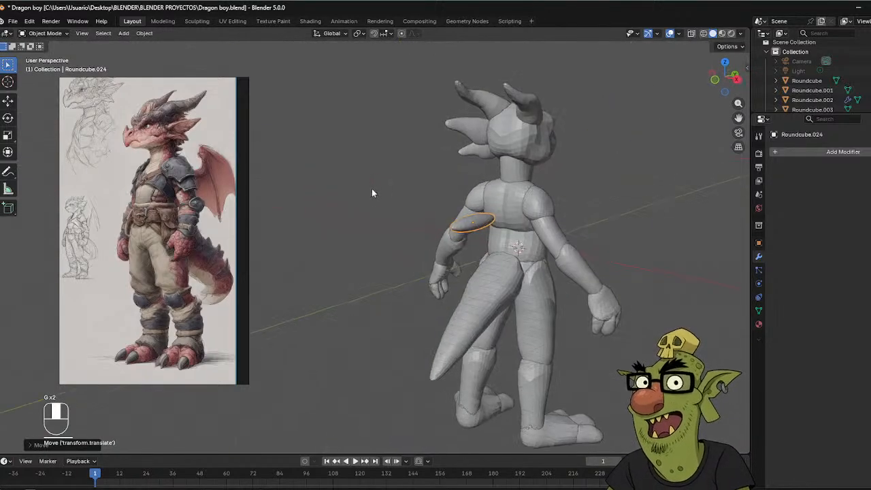
key(g)
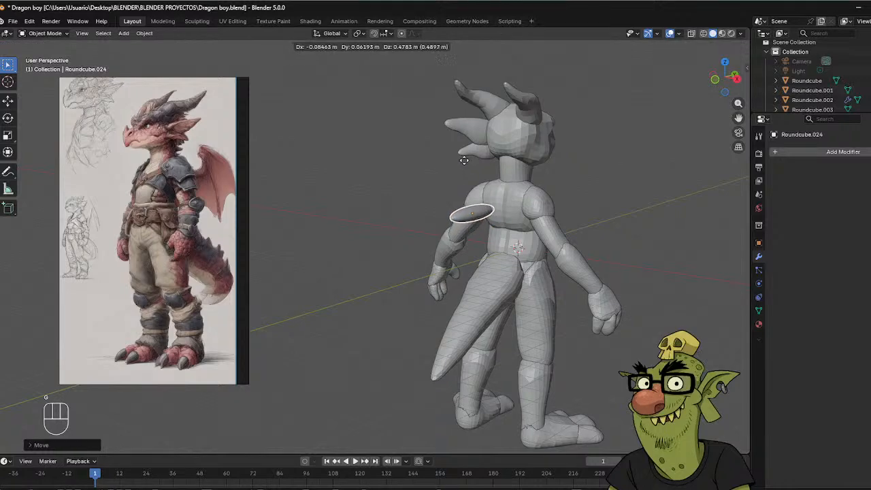
click(491, 166)
middle_drag(493, 166, 372, 196)
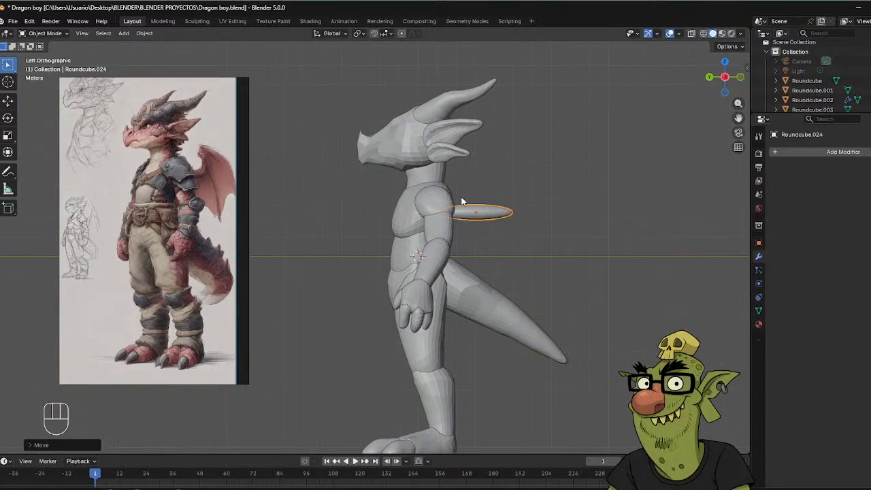
Shorten the spindle along Y and move it closer to the upper back in side view.
key(s)
key(y)
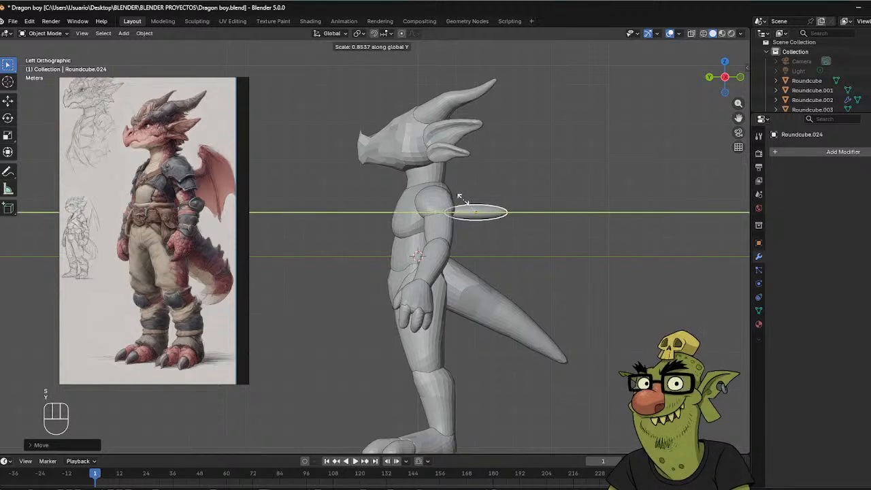
click(466, 205)
key(g)
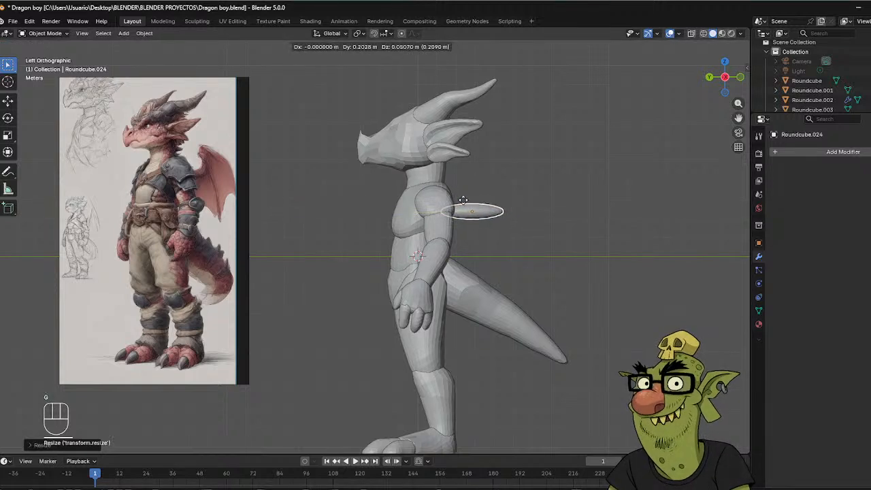
click(459, 205)
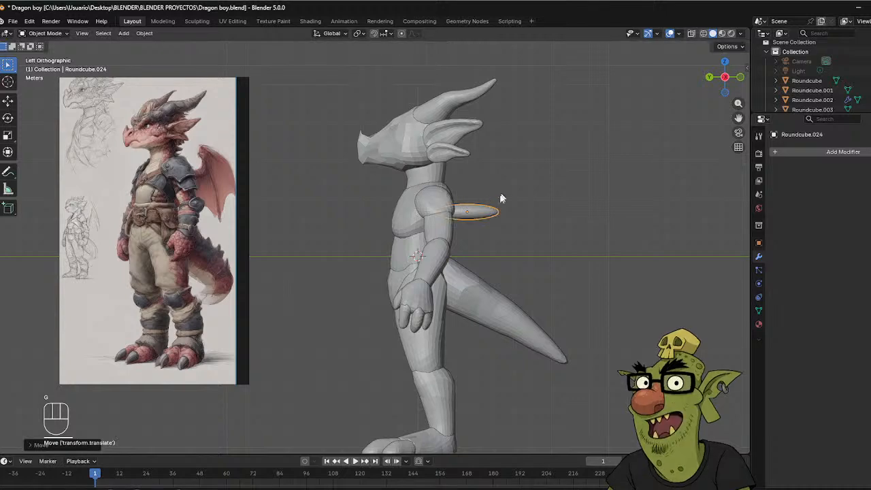
Rotate the spindle from a rear view to tilt it on the upper back.
middle_drag(459, 205, 459, 128)
middle_drag(476, 203, 445, 142)
key(r)
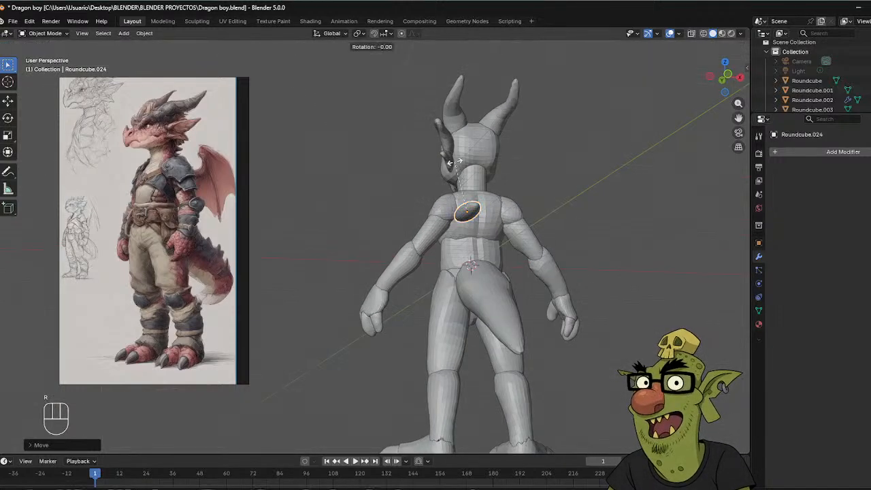
click(420, 167)
Duplicate the spindle in side view, rotate the copy steeply upward and place it at the first segment's outer end.
middle_drag(420, 167, 586, 200)
key(shift+d)
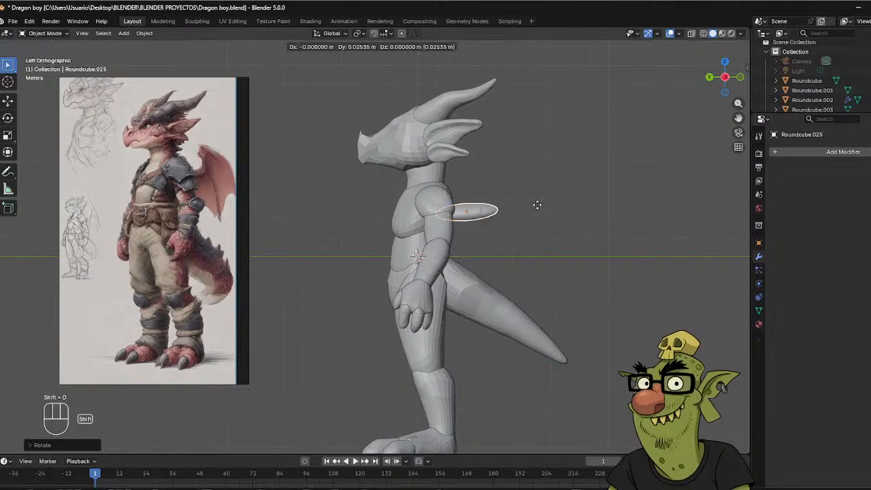
click(575, 203)
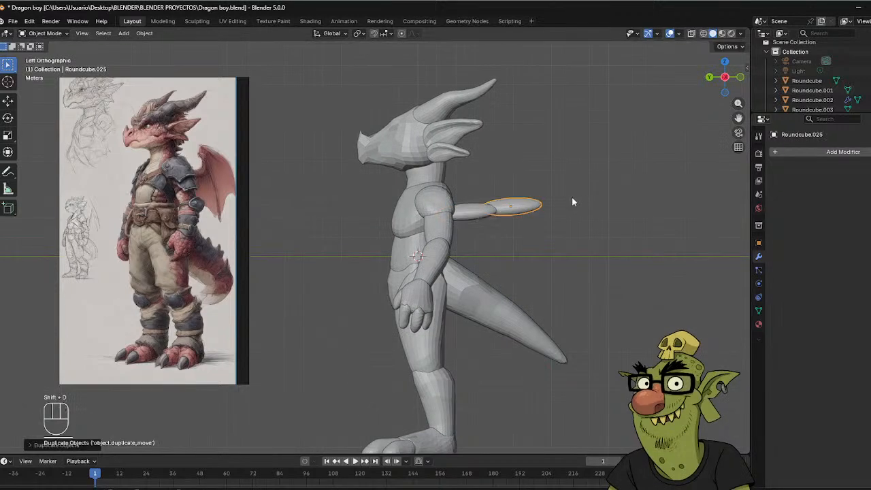
key(r)
click(541, 155)
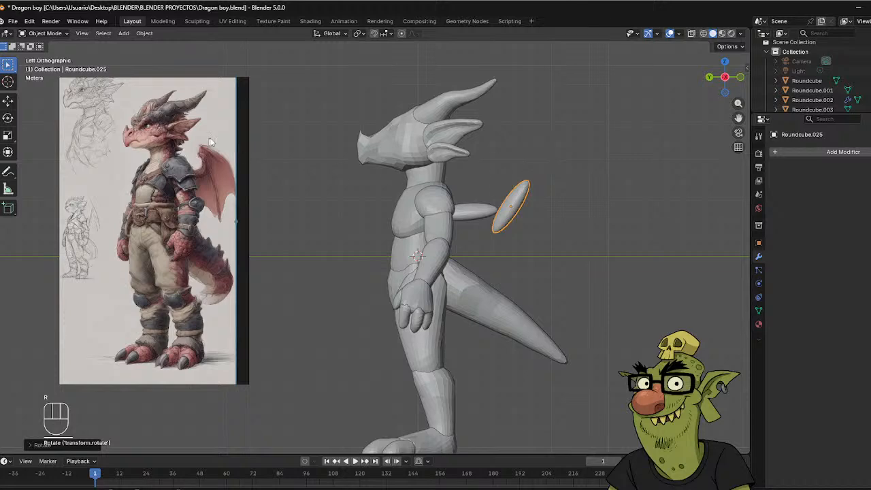
key(g)
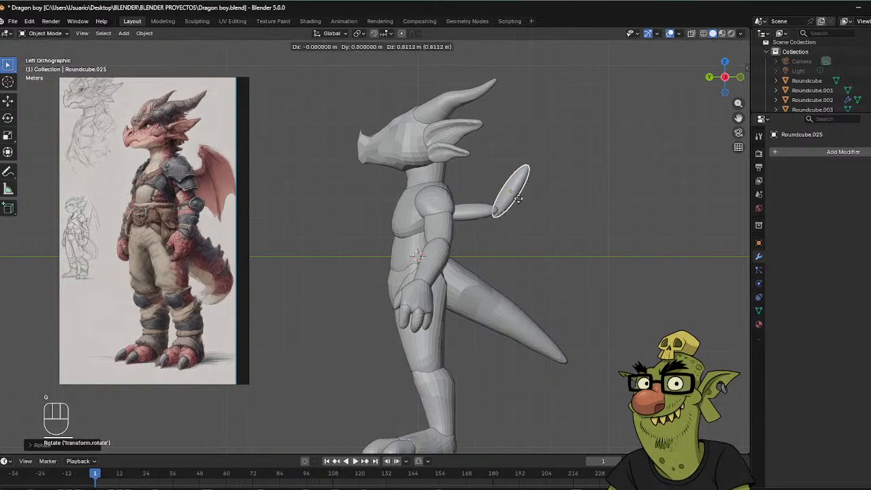
click(534, 205)
Shift the upper wing segment sideways and tilt it outward in back view.
mouse_move(534, 206)
middle_down()
mouse_move(441, 201)
mouse_move(635, 205)
mouse_move(569, 161)
mouse_move(541, 219)
middle_up()
key(g)
click(449, 193)
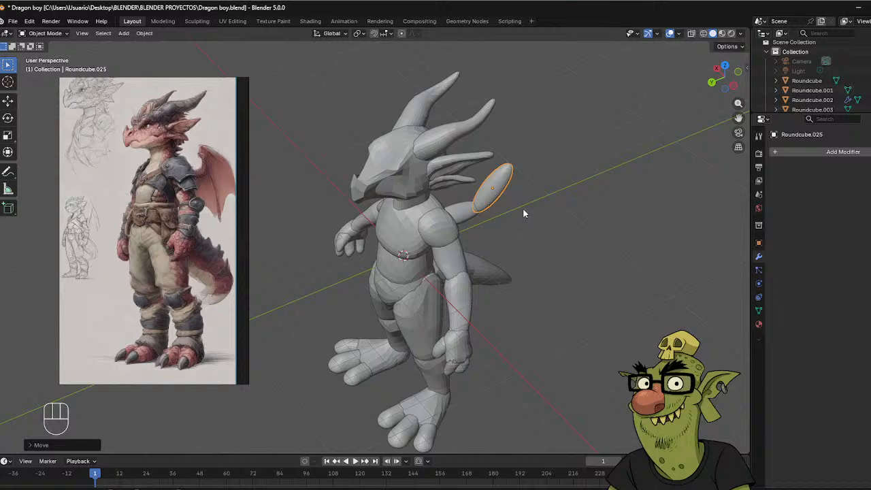
middle_drag(518, 212, 568, 165)
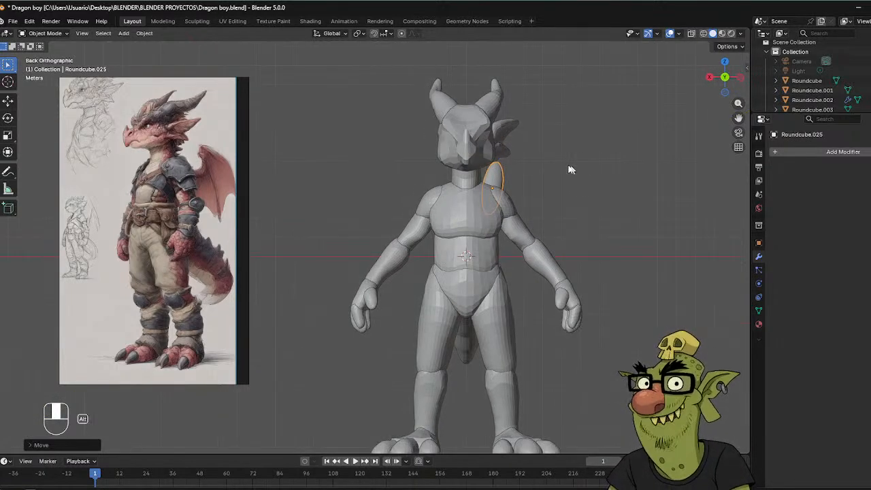
key(r)
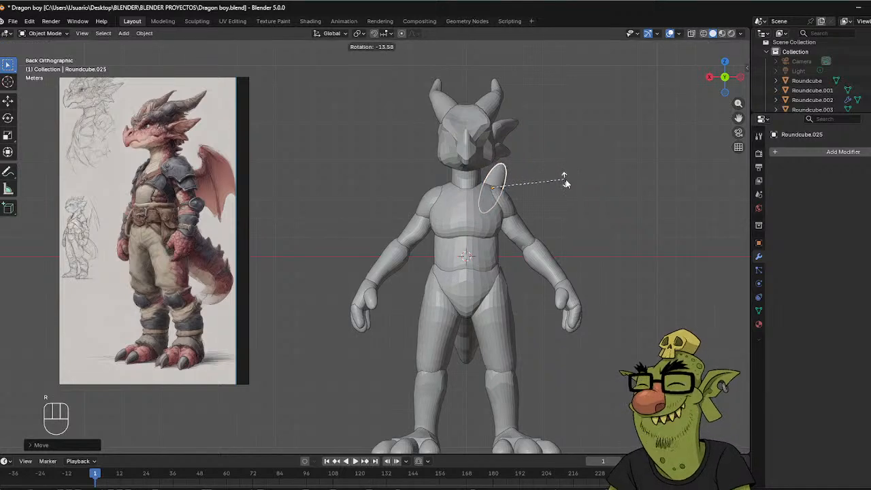
click(562, 182)
key(g)
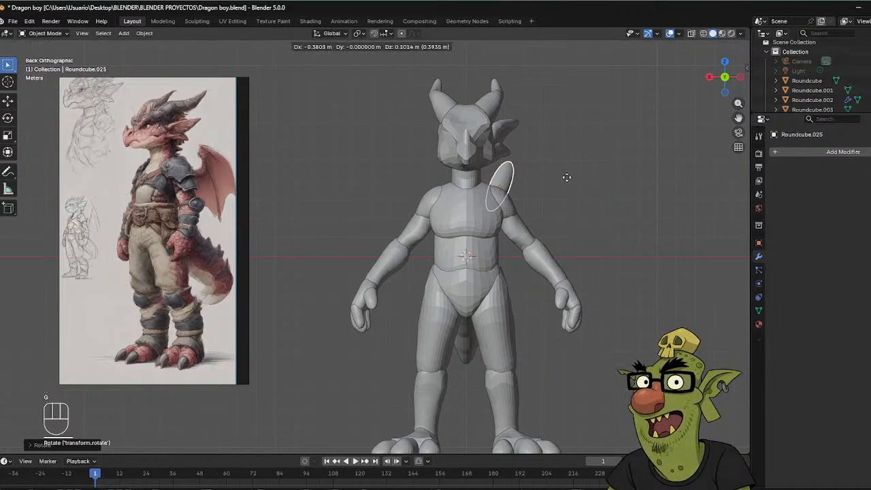
click(609, 178)
Reposition the upper wing segment from behind so its base meets the end of the horizontal segment.
middle_drag(609, 178, 479, 113)
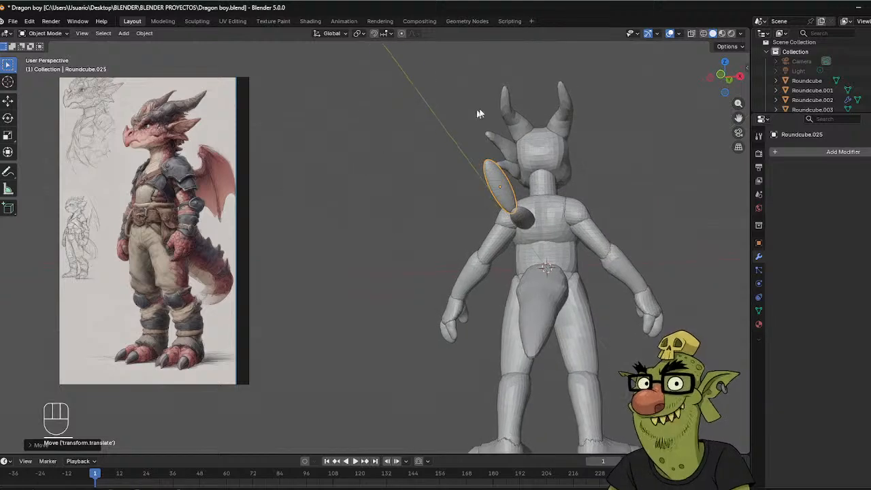
shift+middle_drag(409, 132, 347, 190)
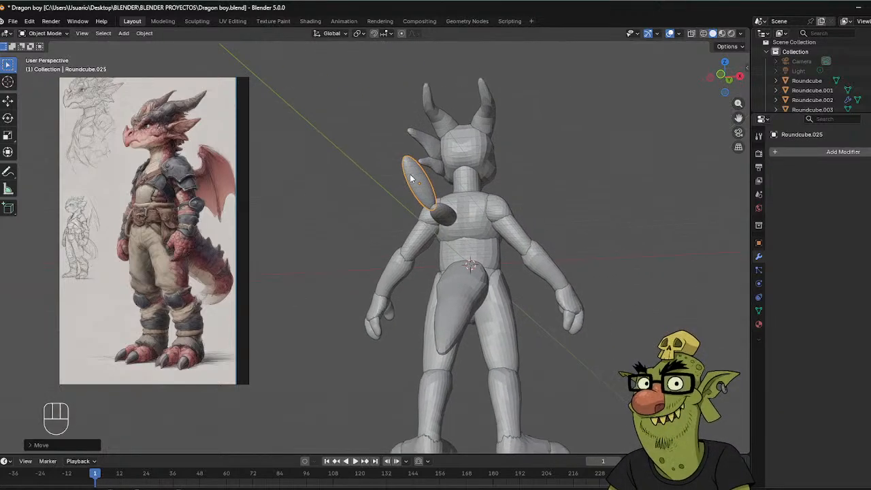
middle_drag(410, 178, 447, 165)
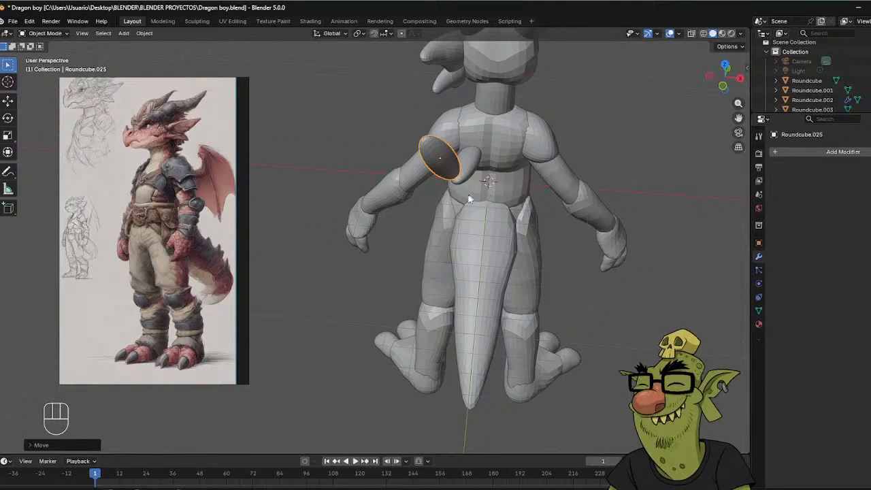
middle_drag(468, 199, 496, 163)
key(g)
click(425, 195)
Apply the upper wing segment's object transform in Object Mode and enter Sculpt Mode on it.
key(ctrl+Tab)
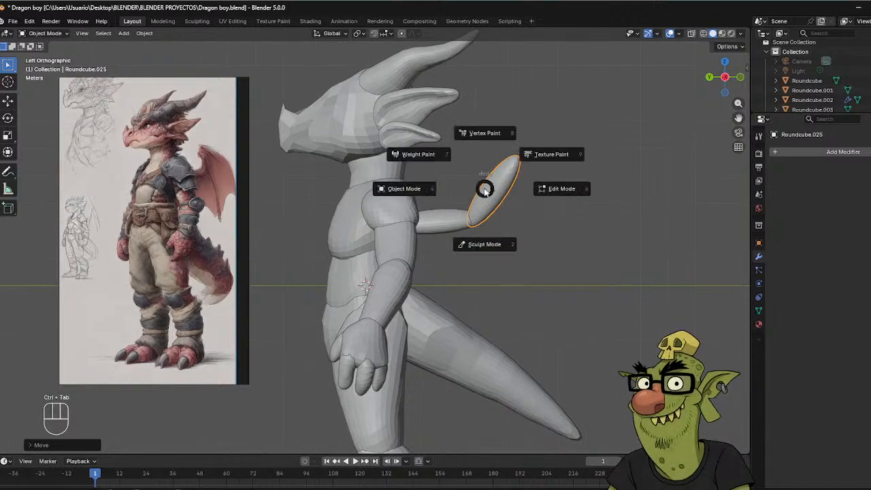
click(471, 246)
key(ctrl+Tab)
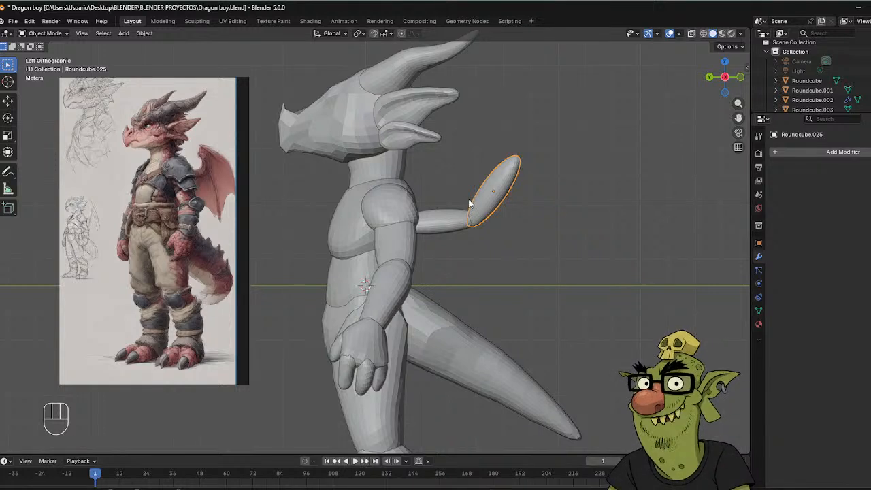
key(ctrl+a)
click(437, 204)
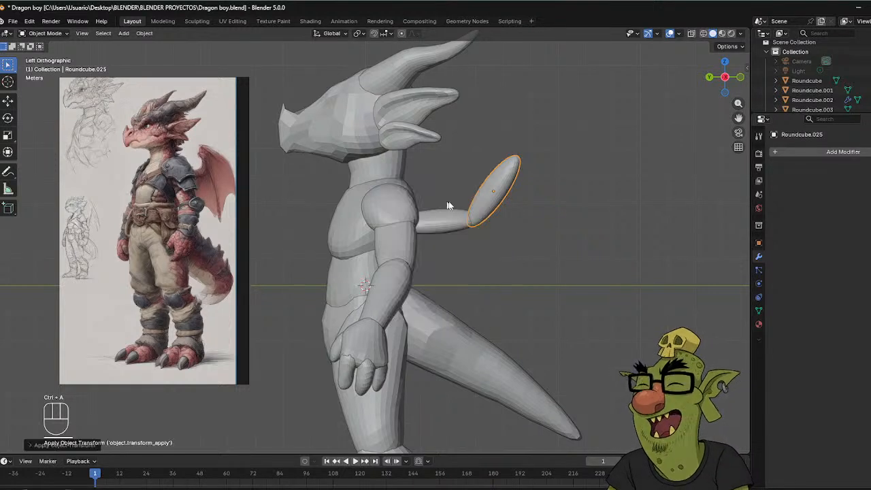
key(ctrl+Tab)
click(480, 232)
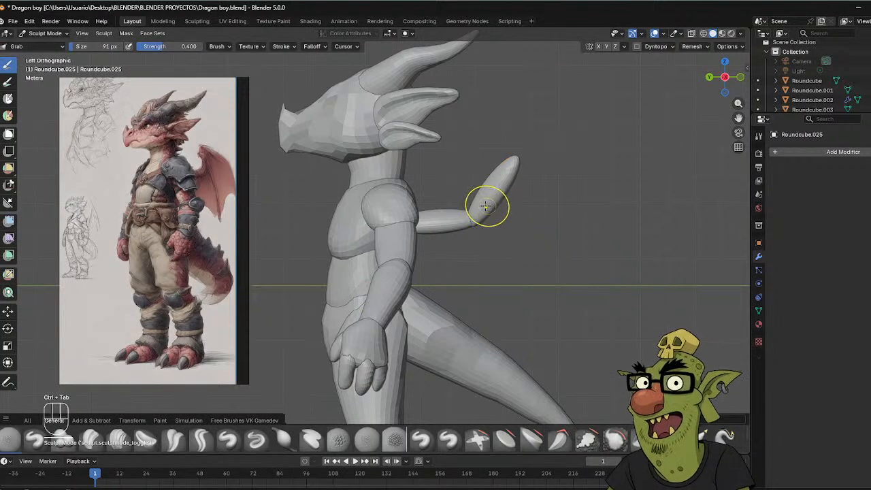
Set the Grab brush to 131 px and reshape the lower end of the upper wing segment at the joint.
key(f)
click(460, 211)
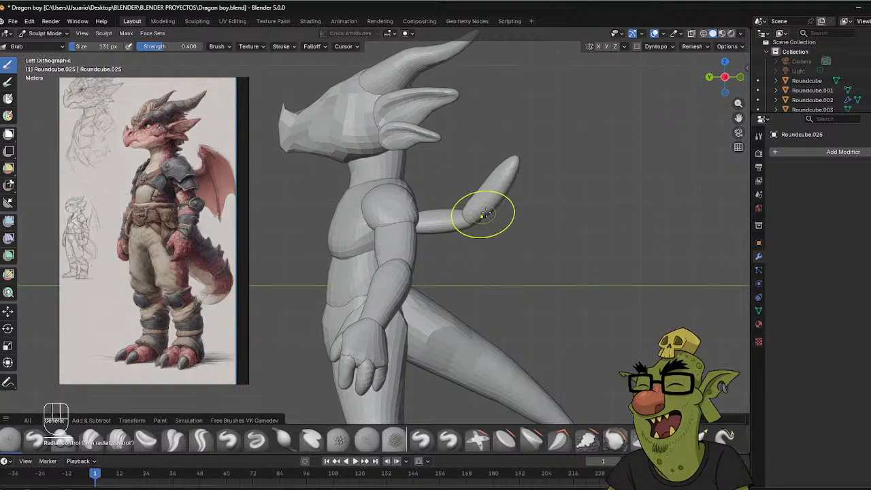
middle_drag(553, 210, 451, 145)
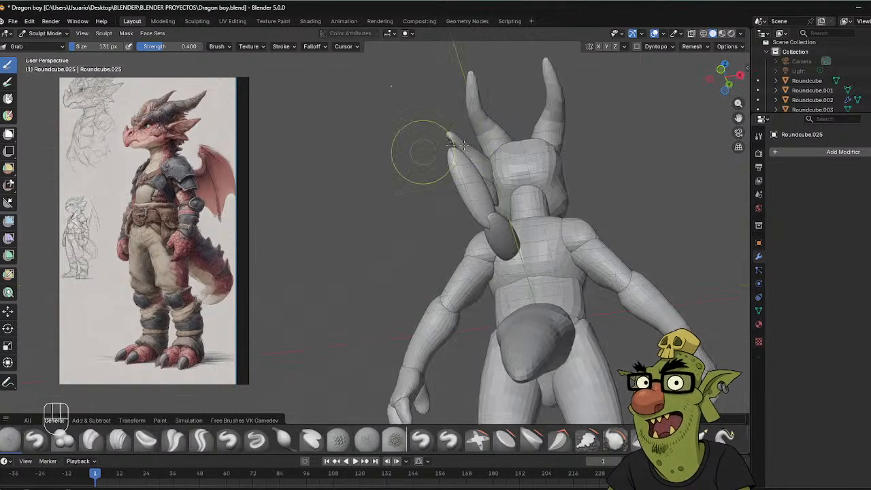
drag(476, 212, 495, 208)
mouse_move(492, 213)
middle_down()
mouse_move(517, 207)
mouse_move(503, 204)
middle_up()
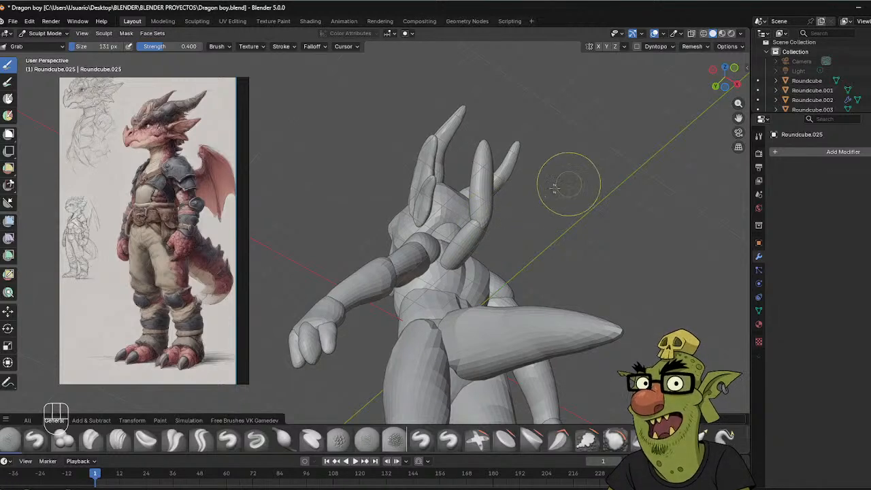
middle_drag(564, 179, 501, 151)
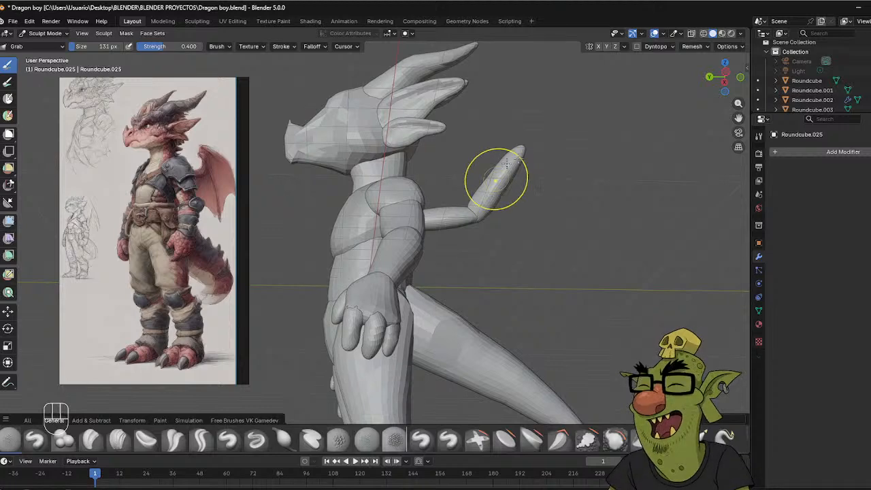
Refine the upper wing segment's profile with the Grab brush in left view, reshaping its lower half and its outer end.
middle_drag(506, 163, 534, 184)
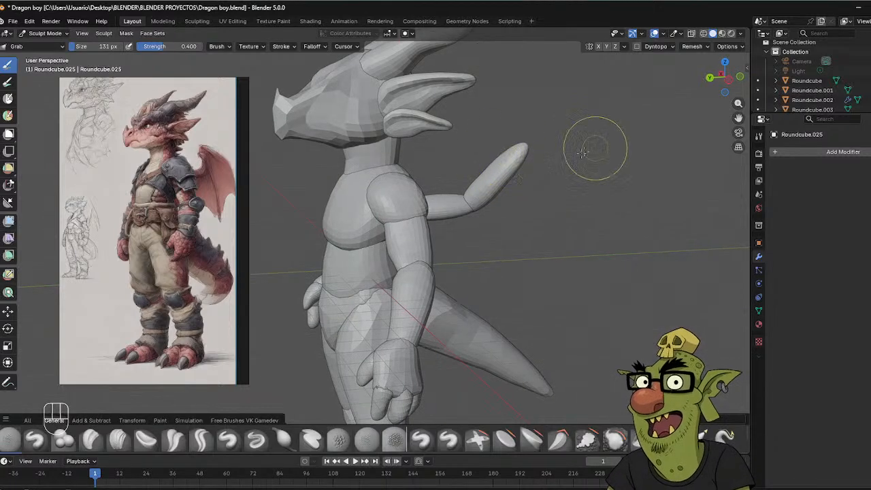
middle_drag(583, 151, 452, 120)
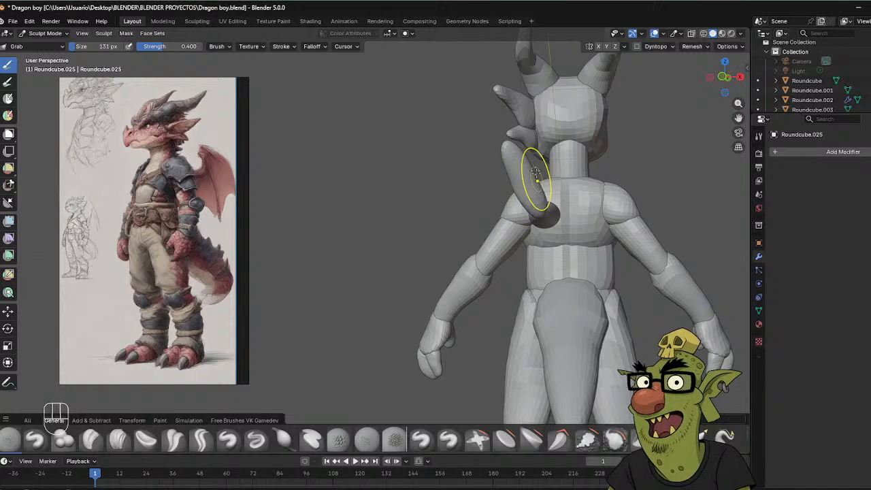
middle_drag(591, 155, 700, 160)
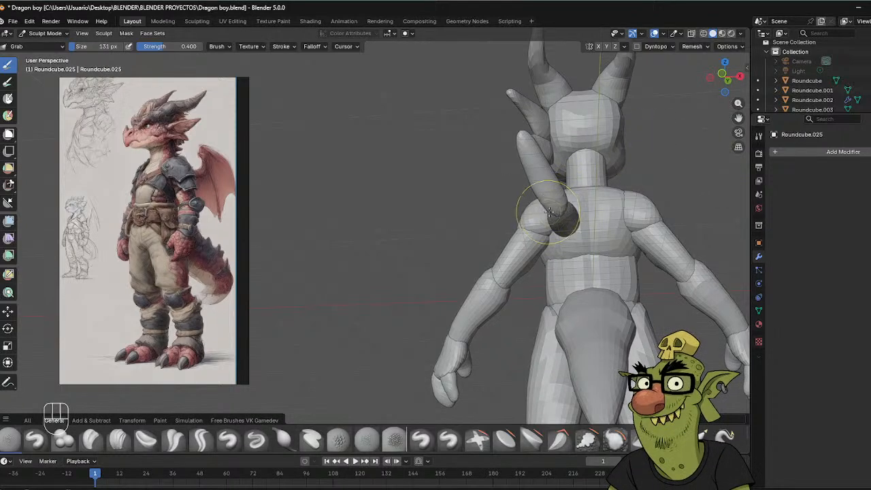
middle_drag(559, 181, 748, 204)
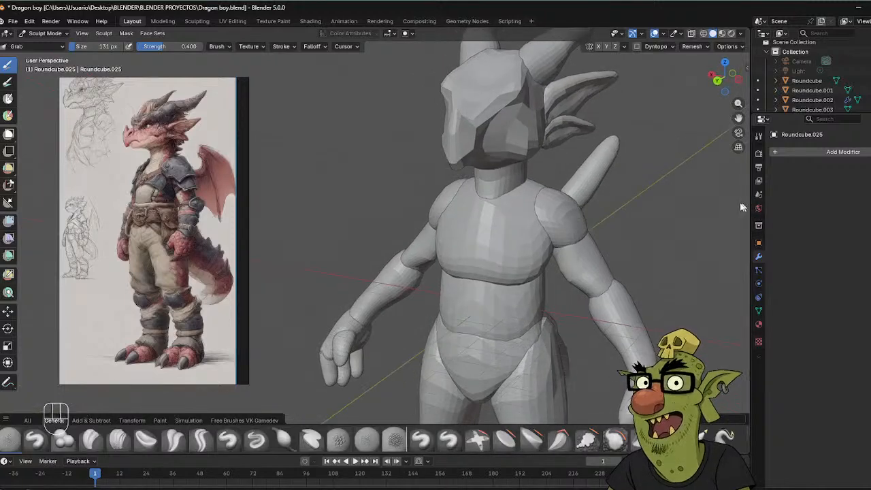
middle_drag(585, 200, 476, 147)
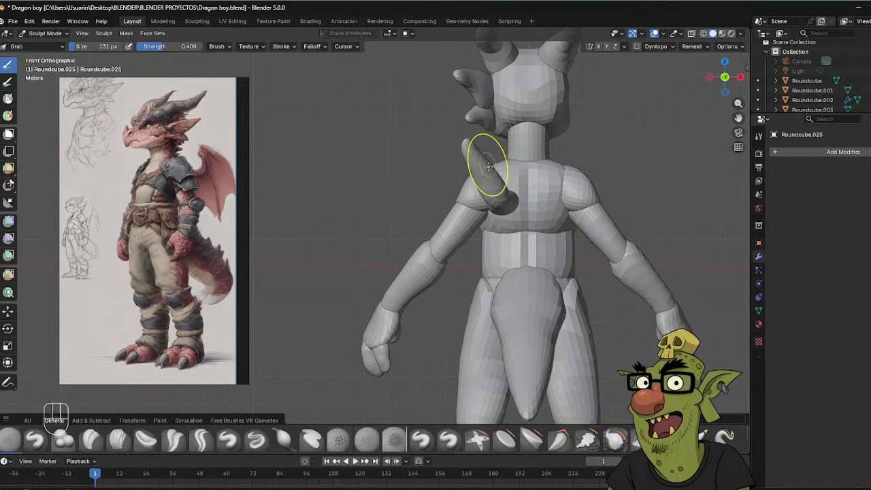
middle_drag(490, 165, 630, 194)
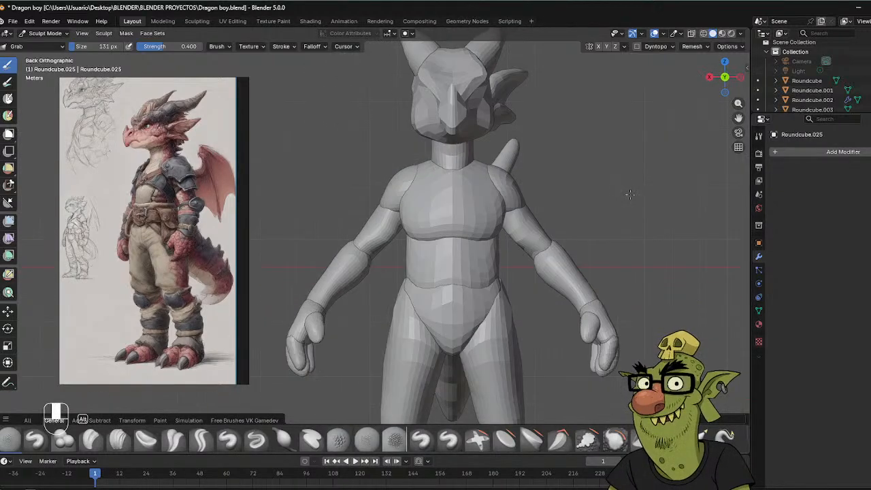
middle_drag(571, 190, 462, 199)
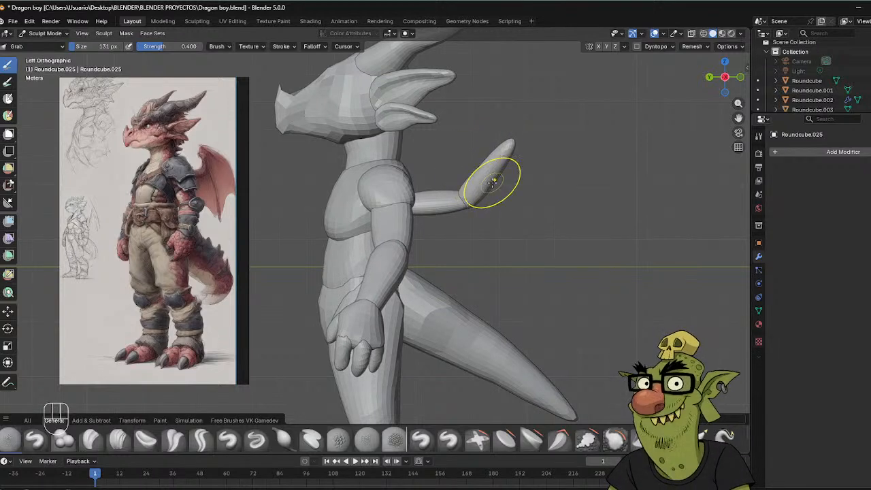
drag(493, 182, 490, 197)
drag(496, 154, 510, 156)
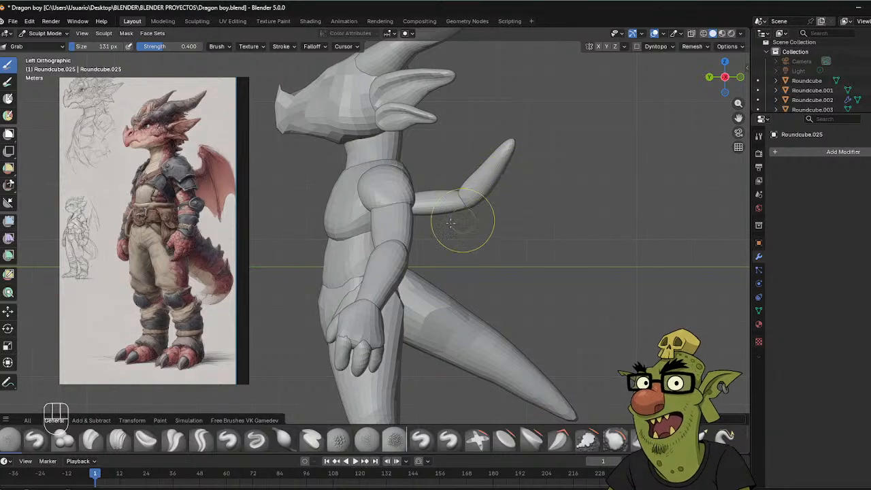
Return to Object Mode and add a new round cube for the next wing part.
key(ctrl+Tab)
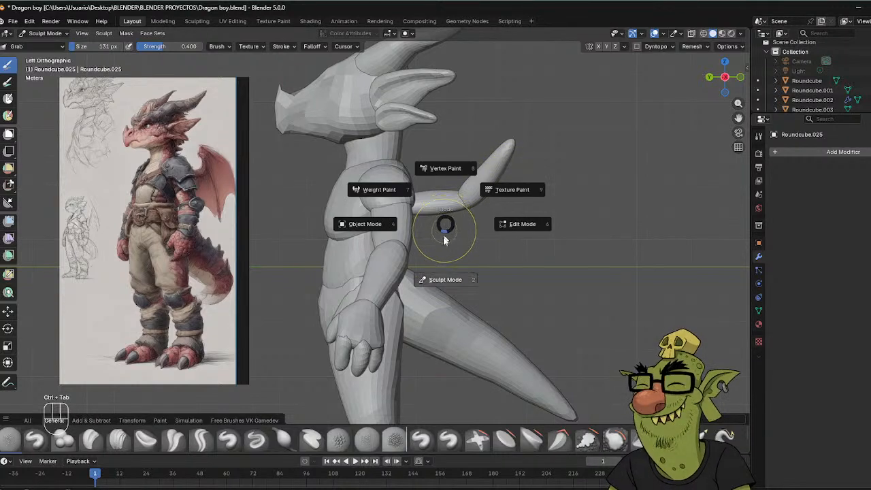
click(367, 224)
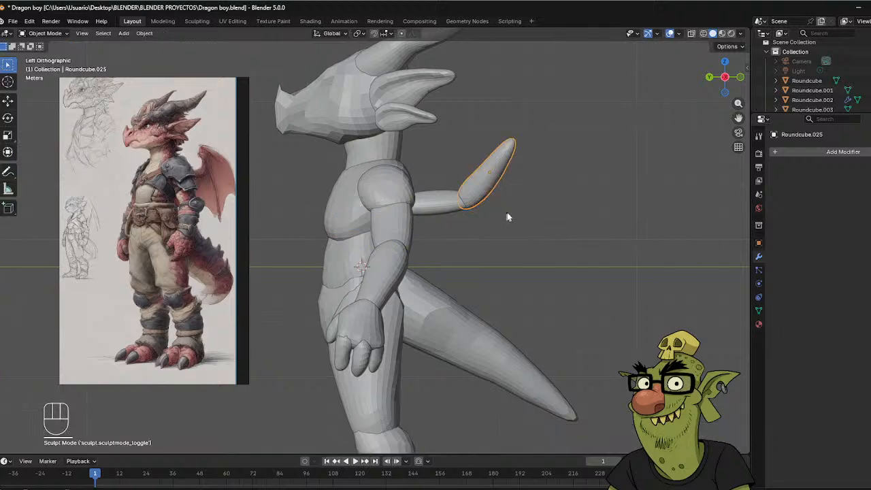
shift+middle_drag(508, 204, 479, 228)
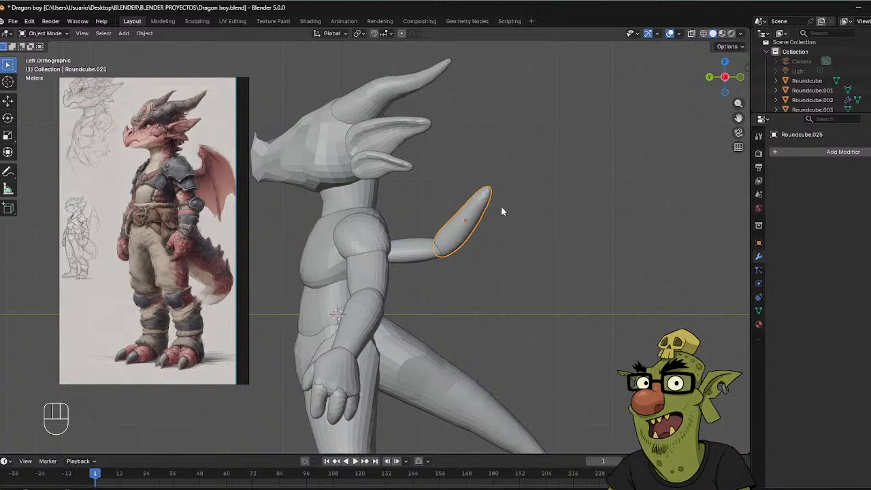
key(shift+a)
mouse_move(490, 205)
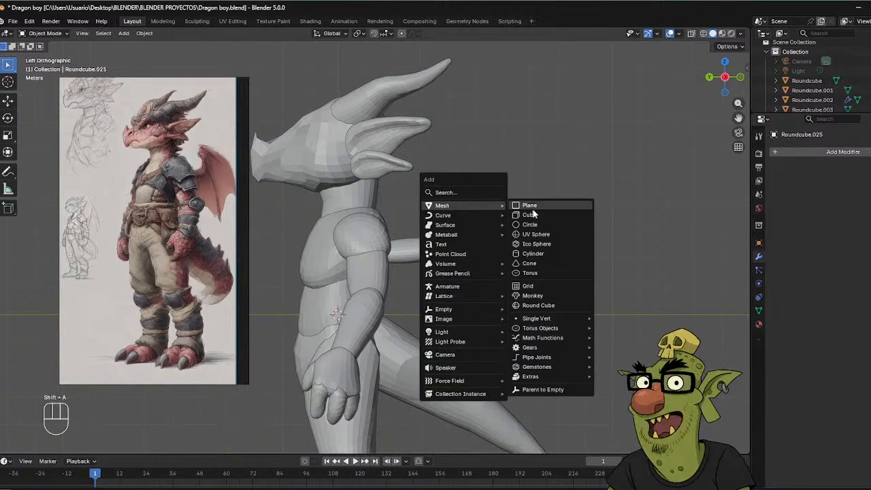
click(541, 307)
Move the new round cube behind the head, near the outer end of the upper wing segment.
key(g)
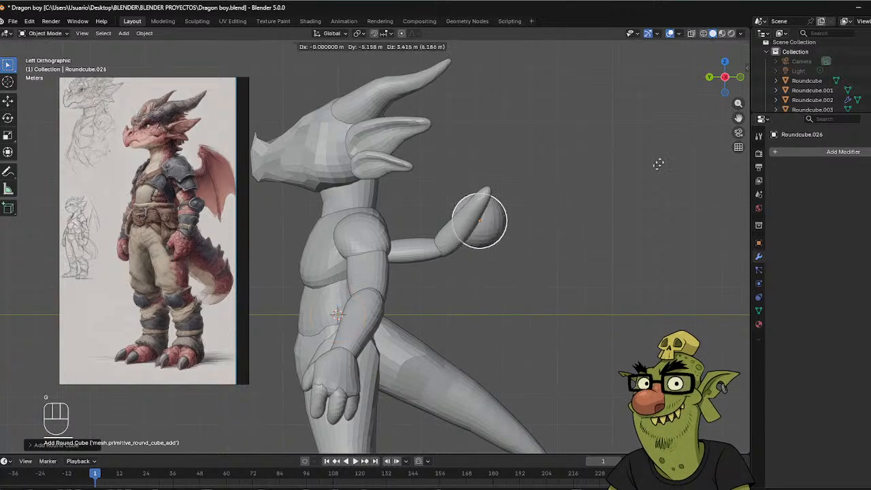
click(666, 153)
middle_drag(666, 154, 668, 215)
key(g)
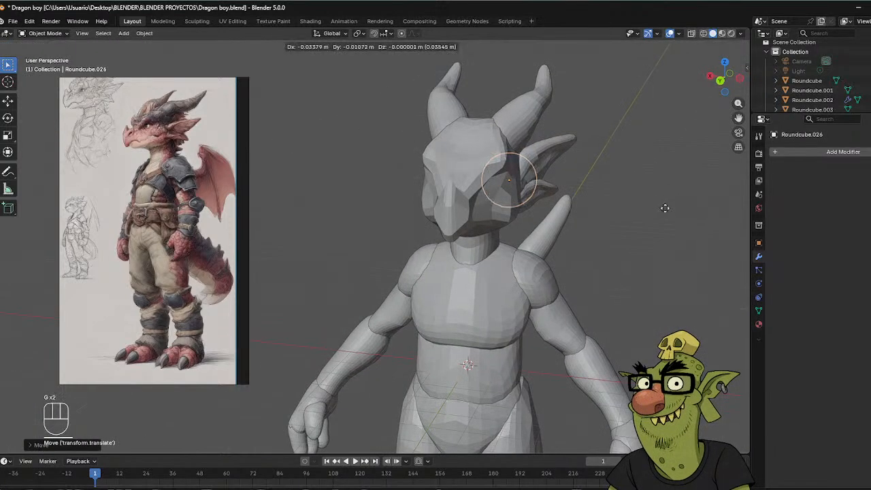
click(729, 214)
middle_drag(729, 217, 562, 196)
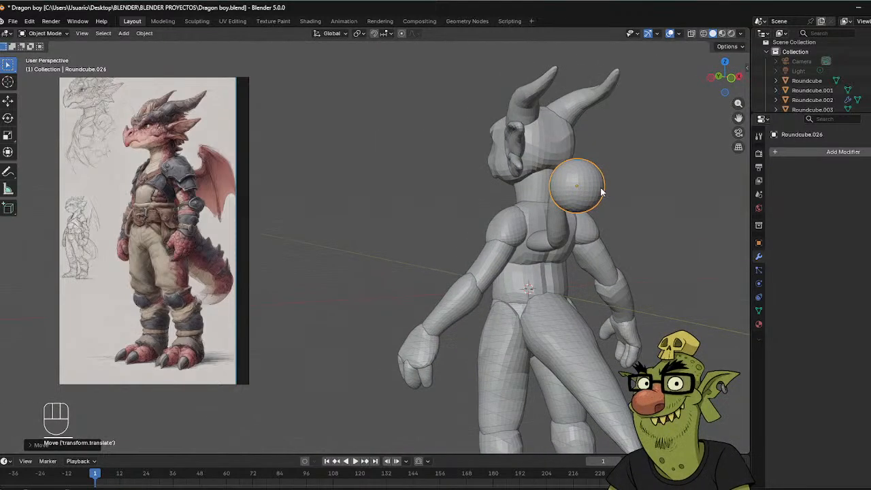
Flatten the new round cube along the X axis and scale it down slightly along Z.
key(s)
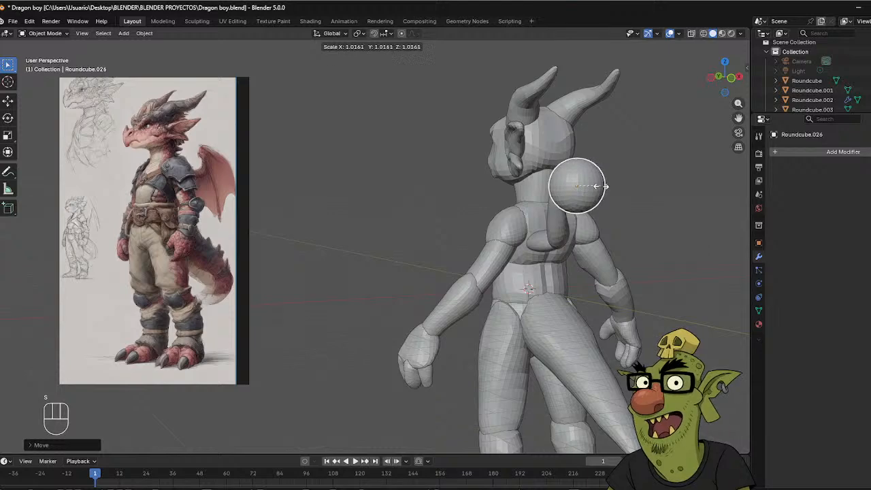
key(x)
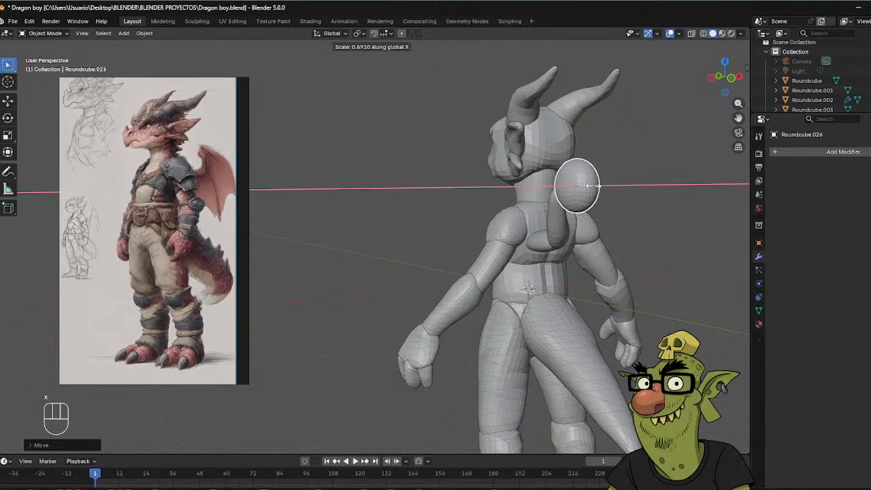
click(583, 186)
middle_drag(583, 186, 638, 209)
key(s)
key(z)
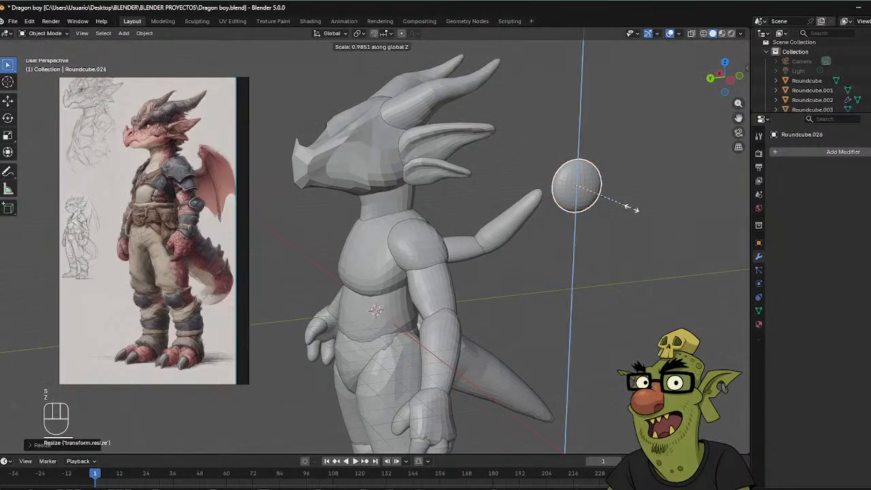
click(669, 220)
Rotate the flattened round cube to follow the wing's outward angle and place it at the upper wing segment's tip.
middle_drag(670, 220, 727, 210)
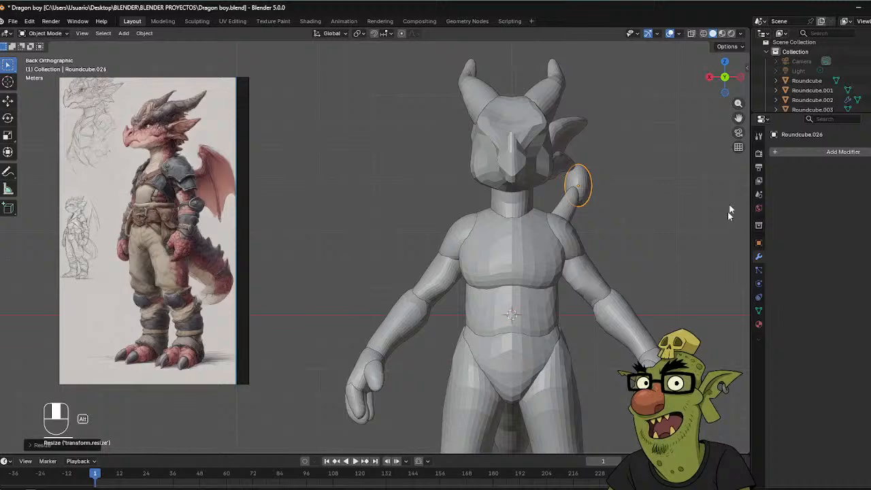
key(r)
click(634, 220)
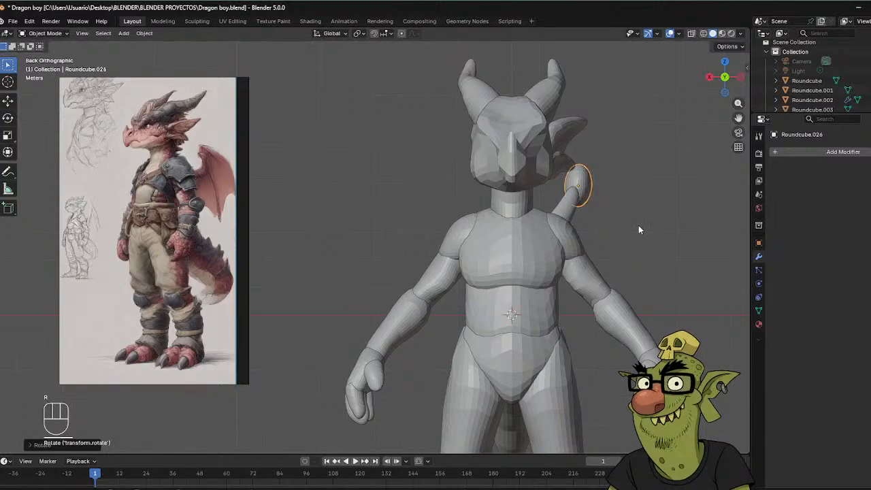
middle_drag(652, 222, 636, 330)
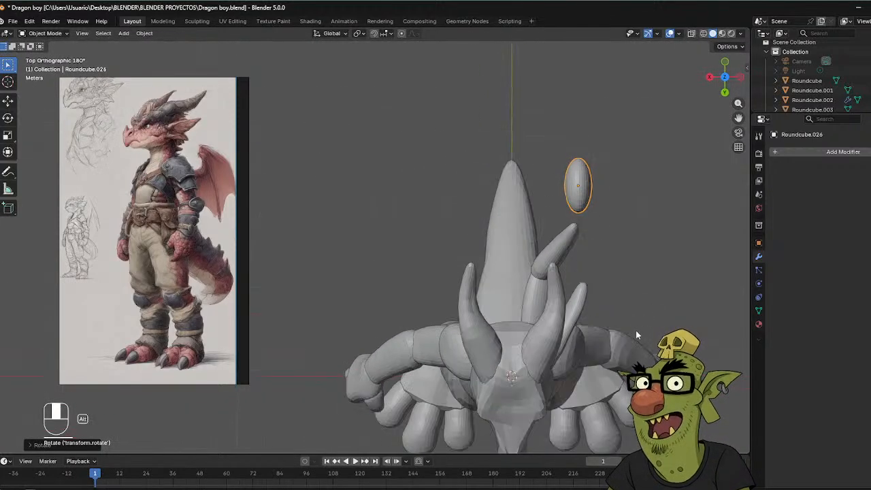
key(r)
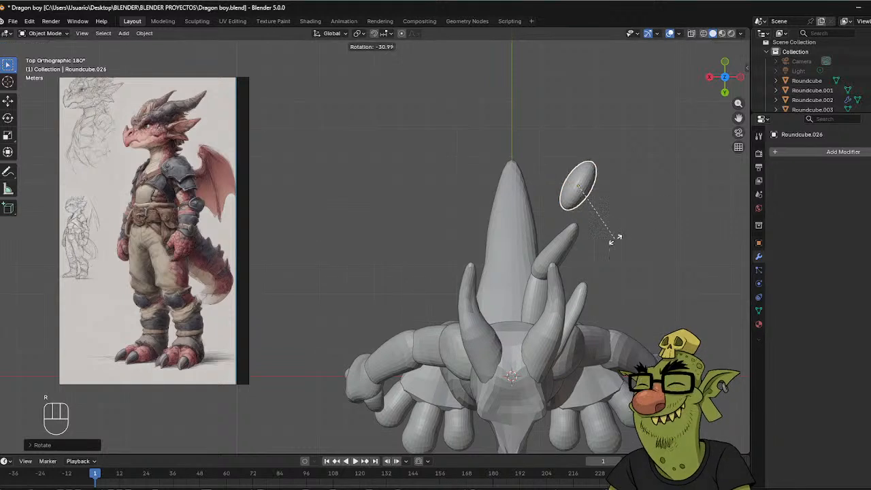
click(604, 239)
key(g)
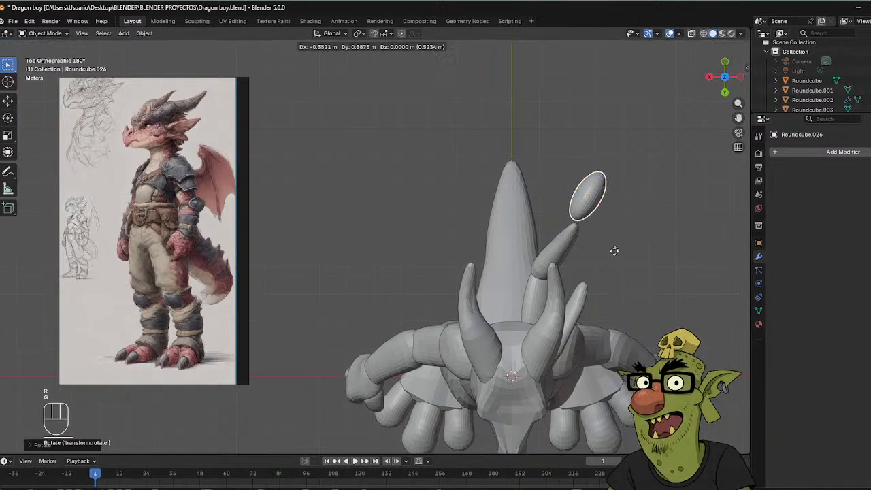
click(609, 257)
middle_drag(569, 243, 568, 175)
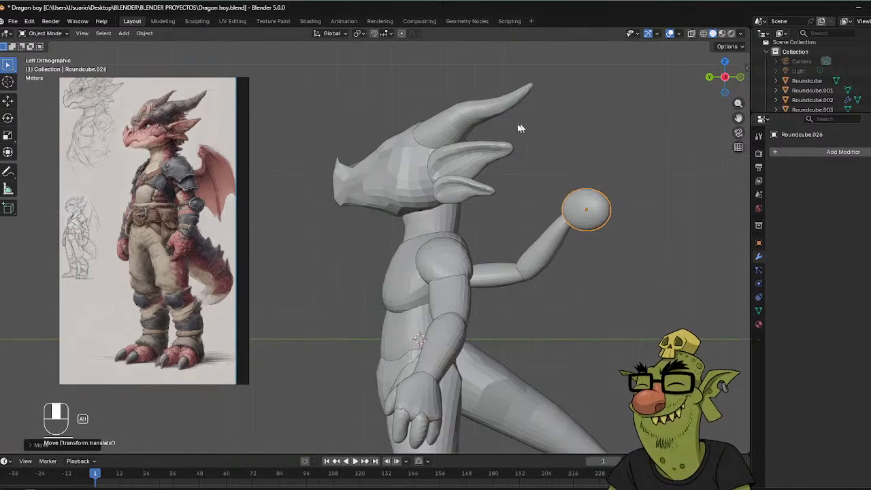
key(r)
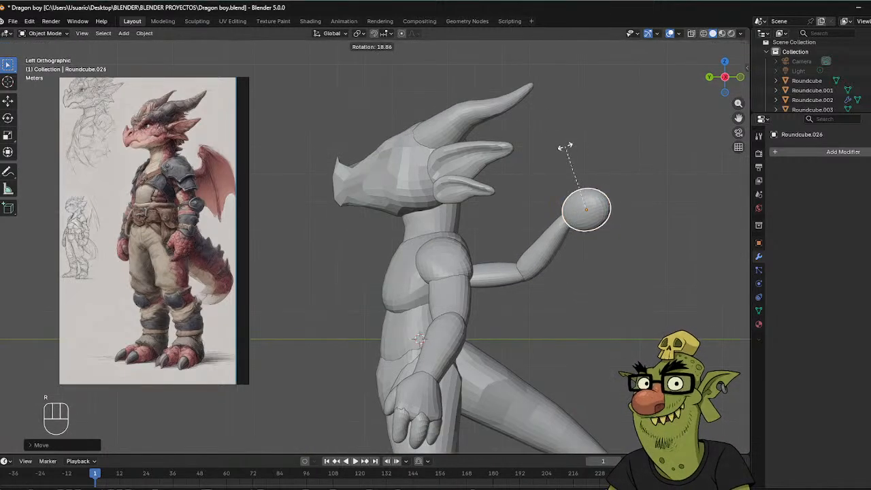
click(593, 202)
Apply the flattened round cube's scale in Object Mode and enter Sculpt Mode on it.
key(ctrl+Tab)
click(587, 216)
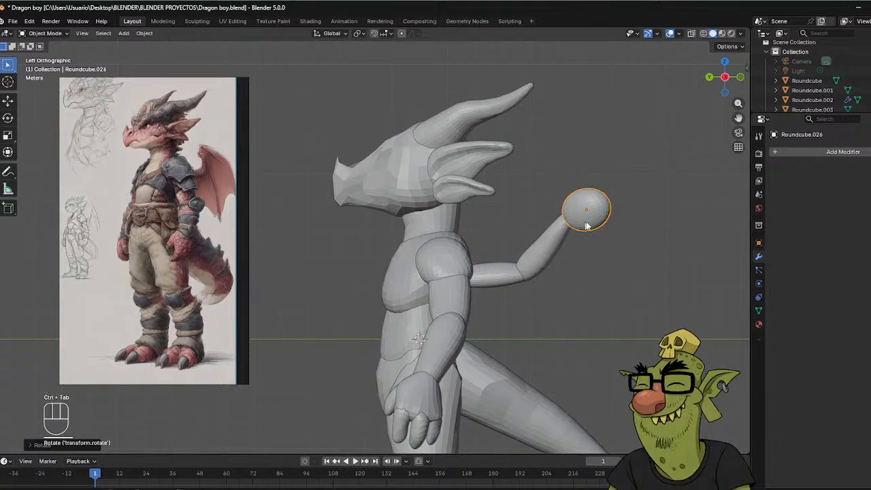
key(ctrl+Tab)
click(575, 216)
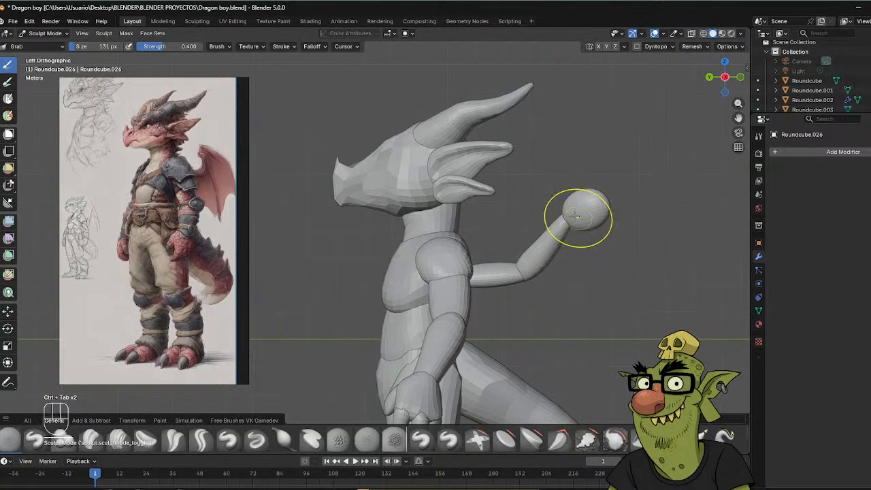
key(ctrl+Tab)
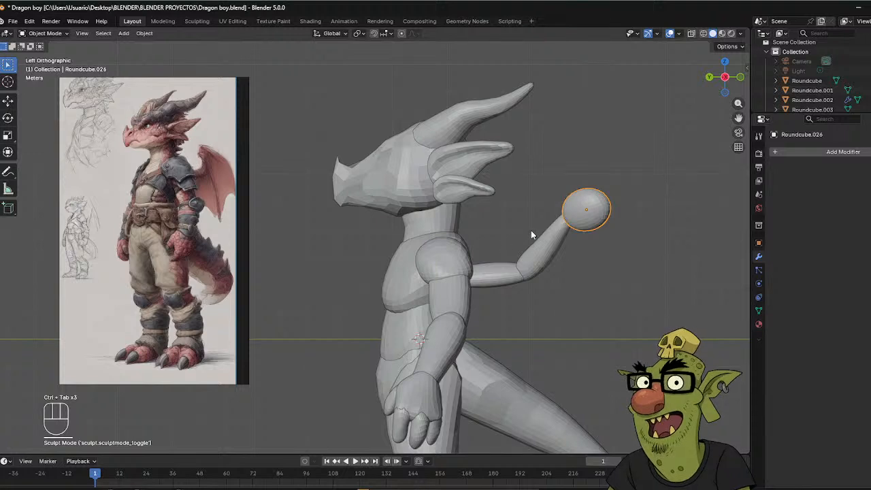
key(ctrl+a)
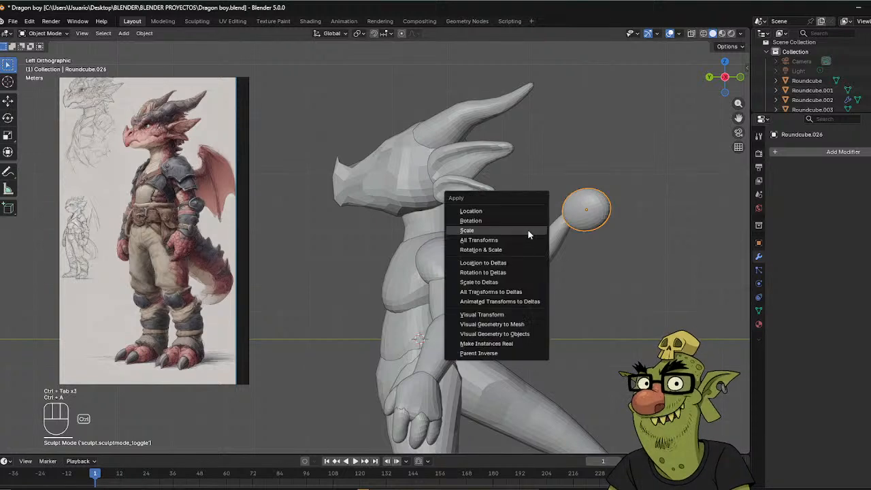
click(487, 232)
key(ctrl+Tab)
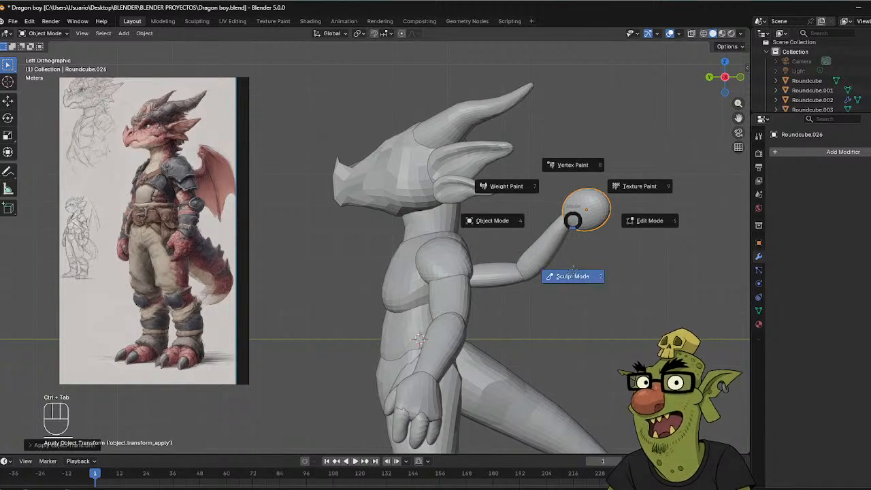
click(573, 275)
Resize the Grab brush to 97 px and taper the flattened round cube's inner end toward the upper wing segment.
key(f)
click(559, 219)
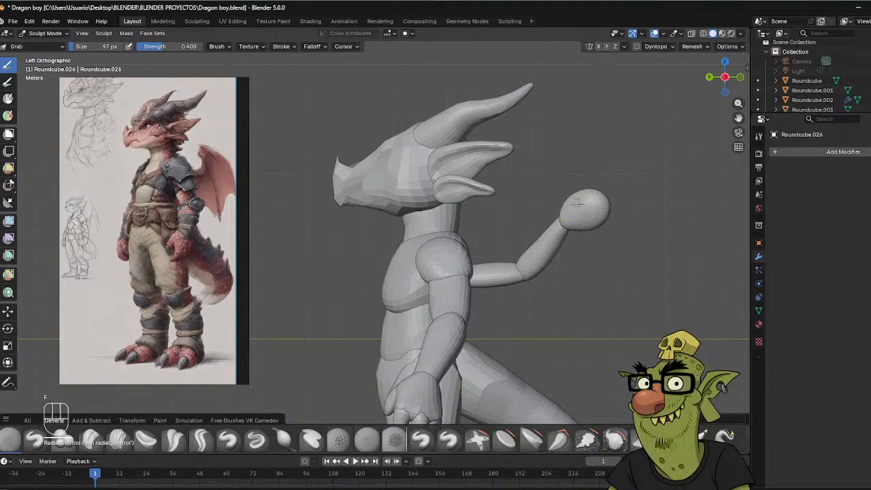
middle_drag(612, 202, 546, 166)
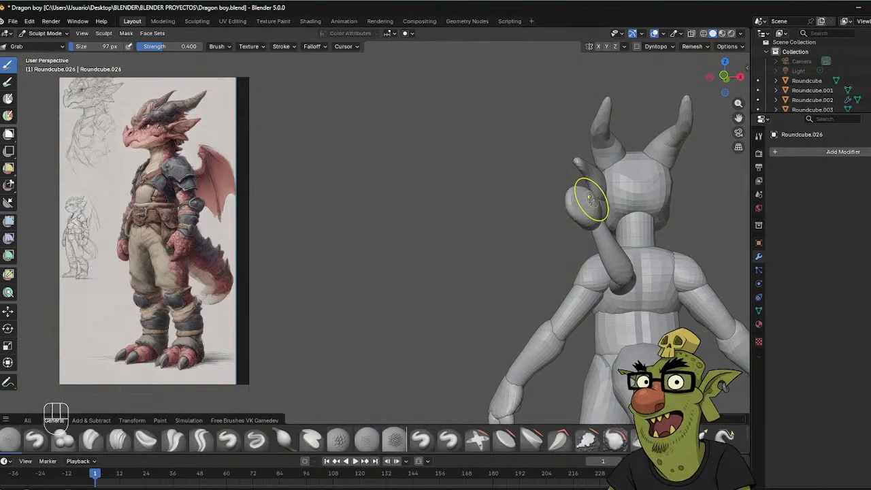
middle_drag(599, 208, 585, 180)
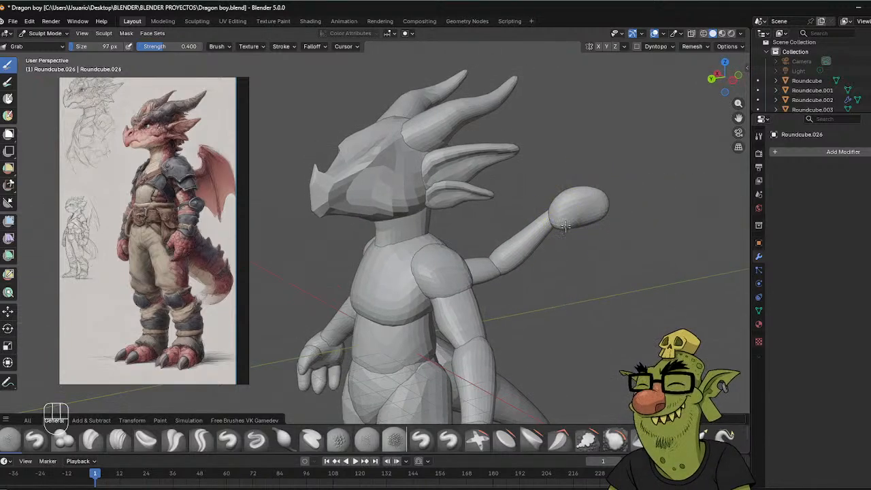
middle_drag(559, 197, 560, 231)
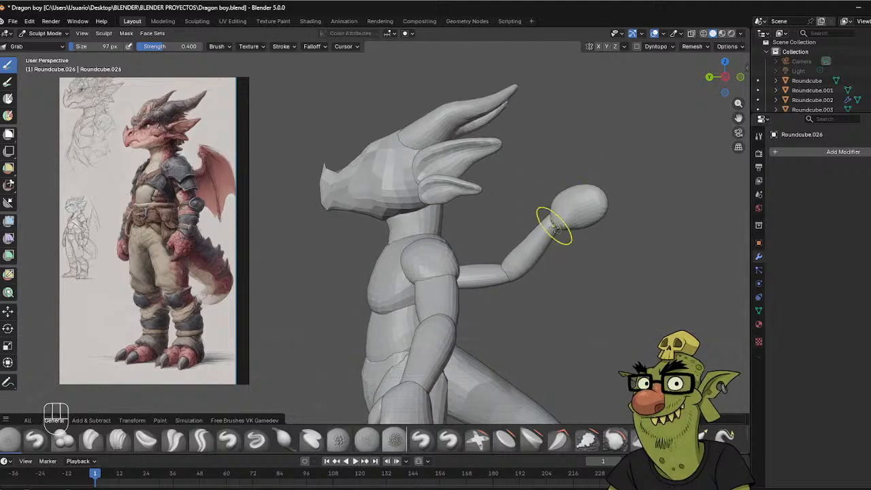
middle_drag(614, 219, 578, 171)
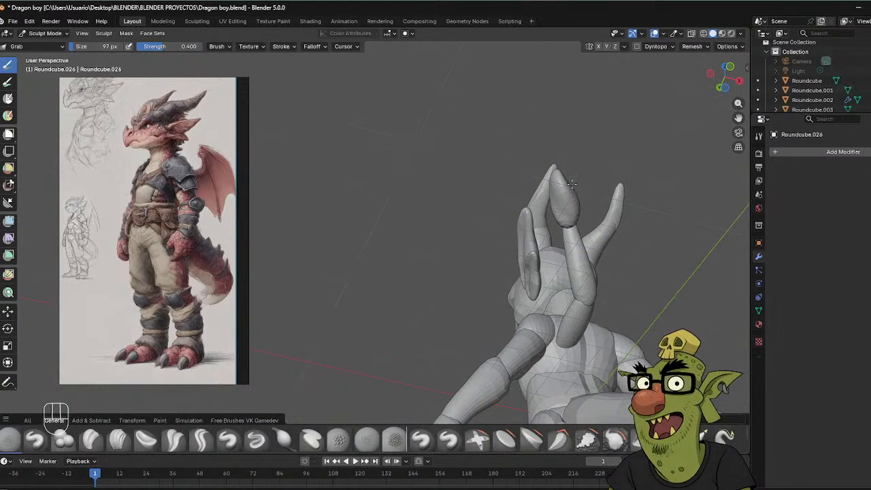
middle_drag(572, 184, 556, 170)
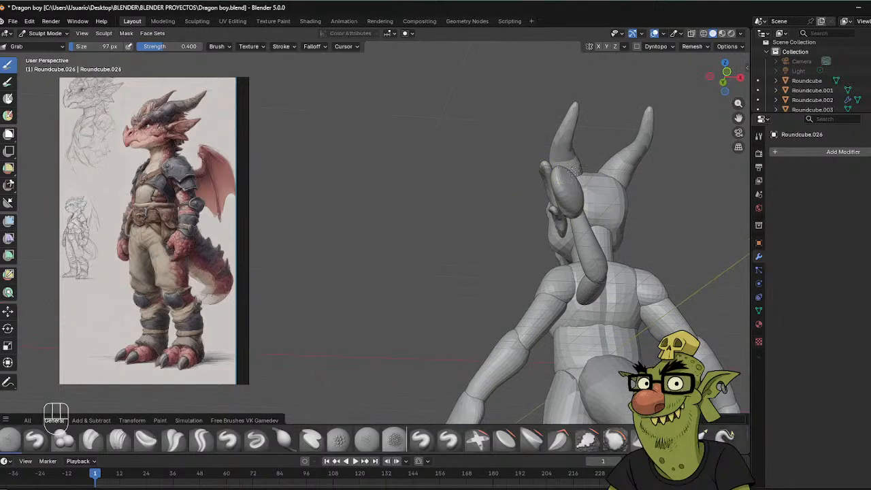
Shape the flattened round cube's outer end with the Grab brush into a narrower, angled wing joint that continues the arm outward.
middle_drag(583, 171, 582, 107)
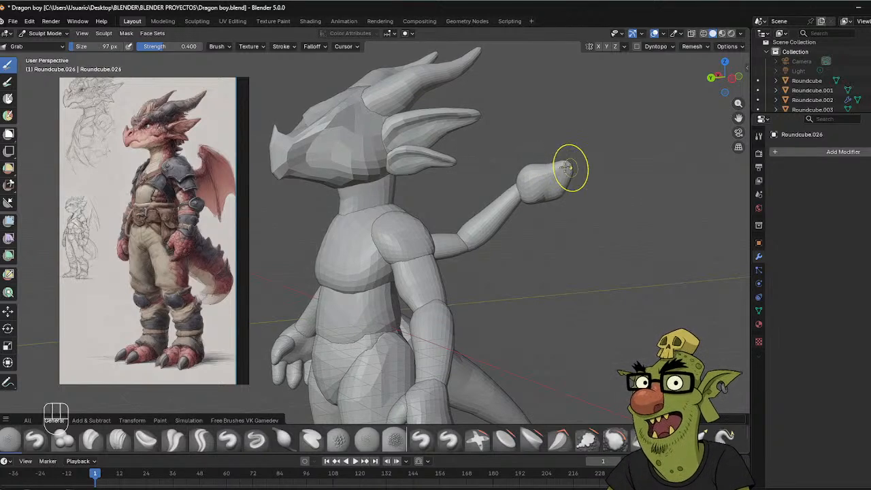
middle_drag(591, 158, 532, 169)
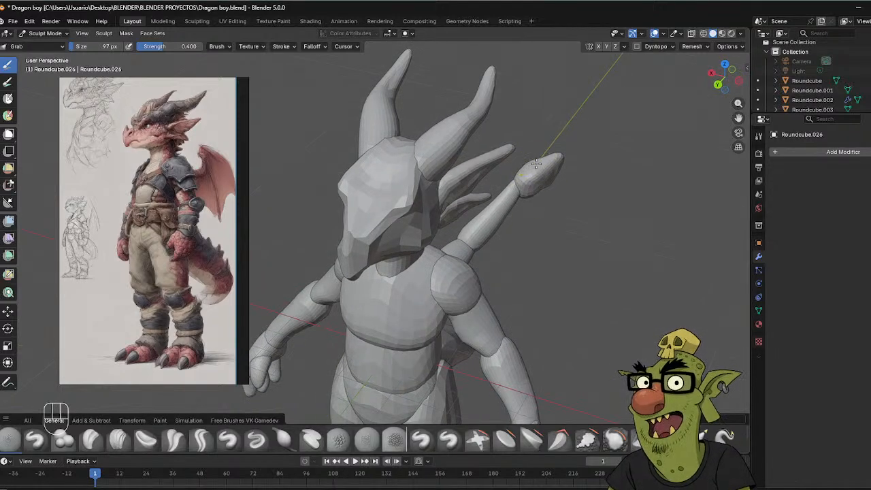
middle_drag(537, 153, 536, 158)
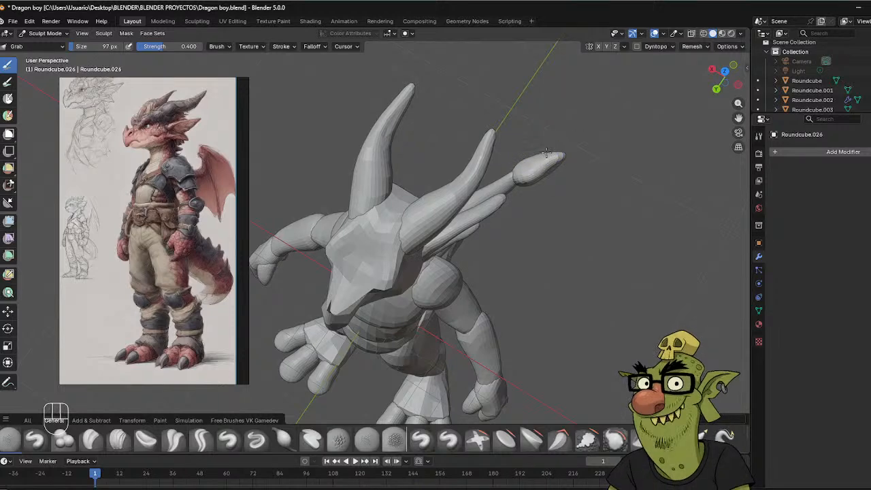
middle_drag(581, 180, 663, 190)
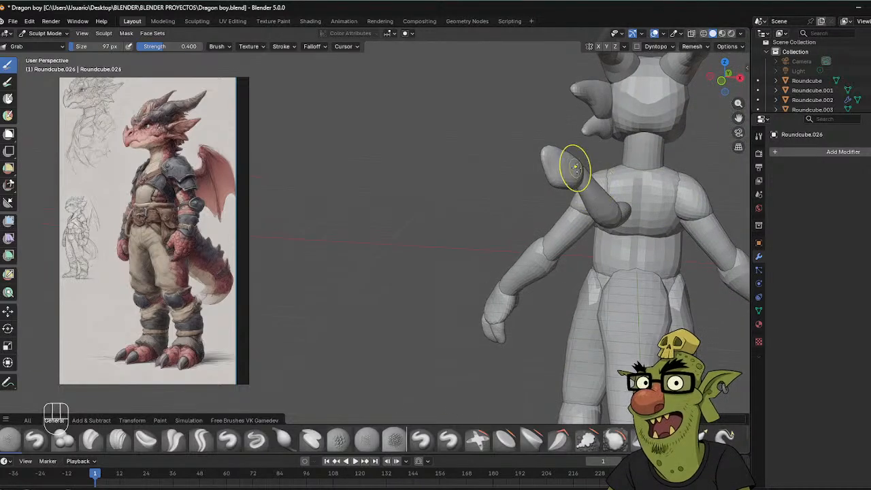
middle_drag(579, 163, 608, 156)
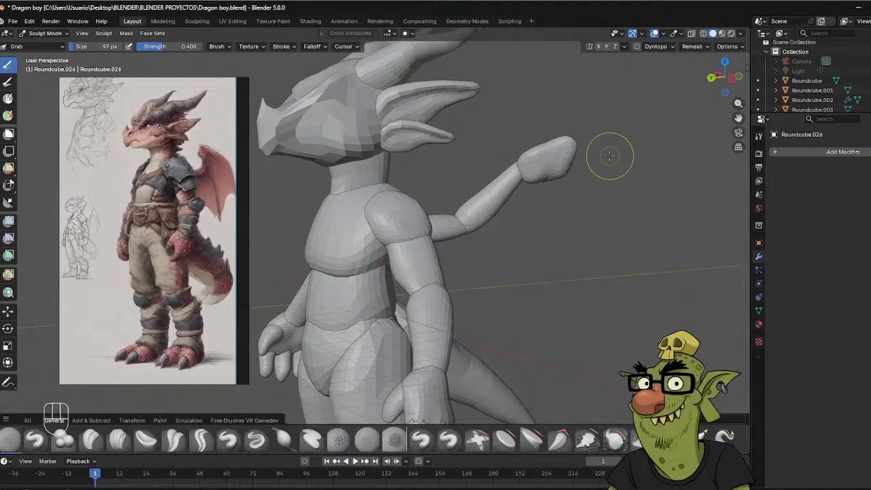
scroll(609, 156, down, 3)
middle_drag(488, 204, 447, 189)
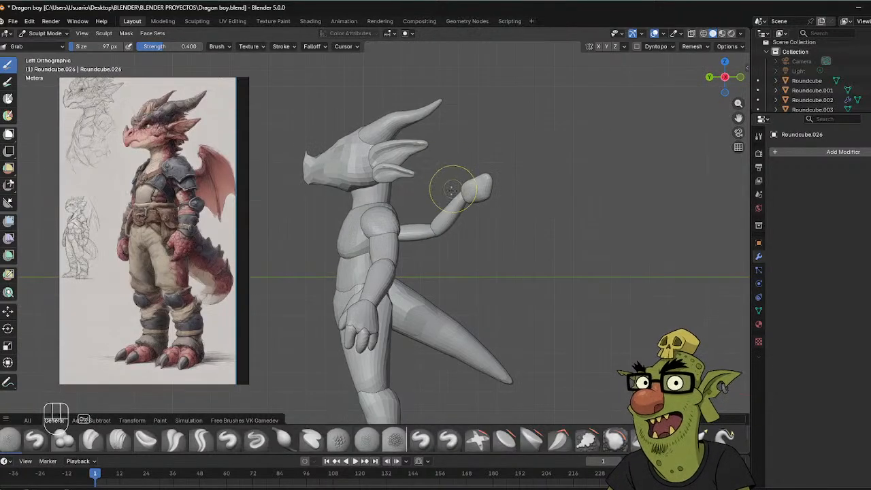
Return to Object Mode and apply the object transform of the lower wing segment behind the shoulder.
key(ctrl+Tab)
key(ctrl+Tab)
click(409, 200)
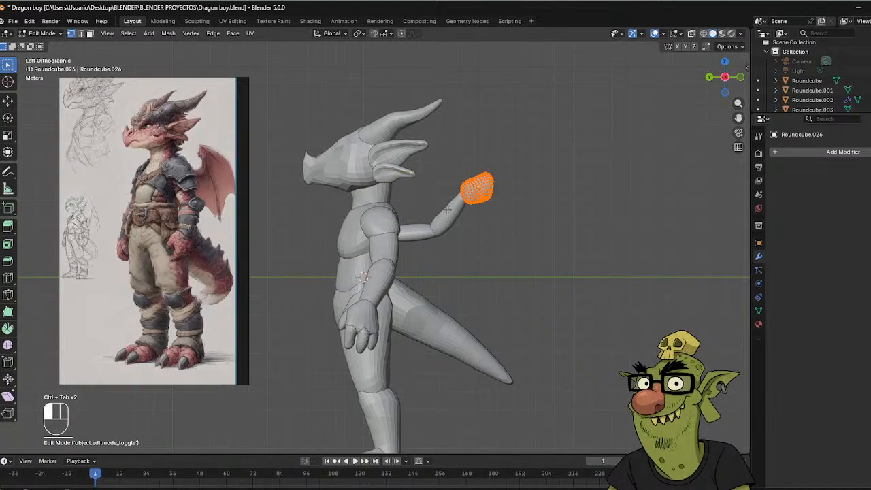
key(ctrl+Tab)
click(364, 210)
click(408, 231)
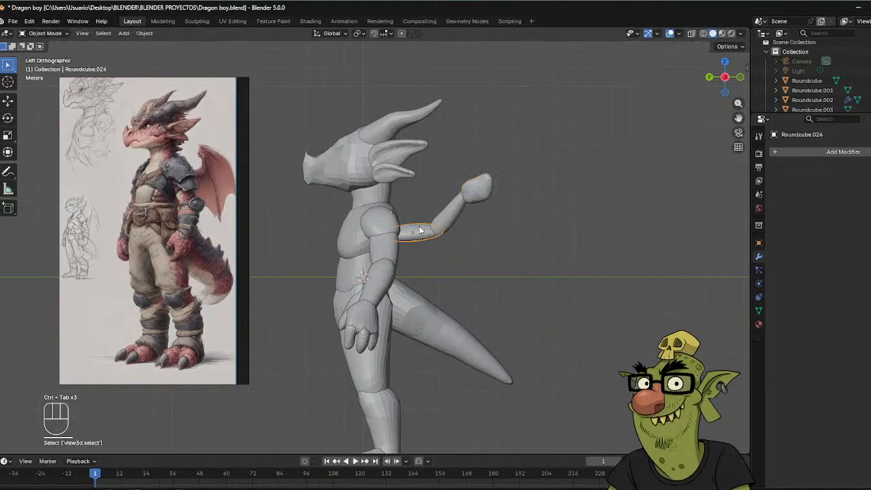
key(ctrl+a)
click(366, 224)
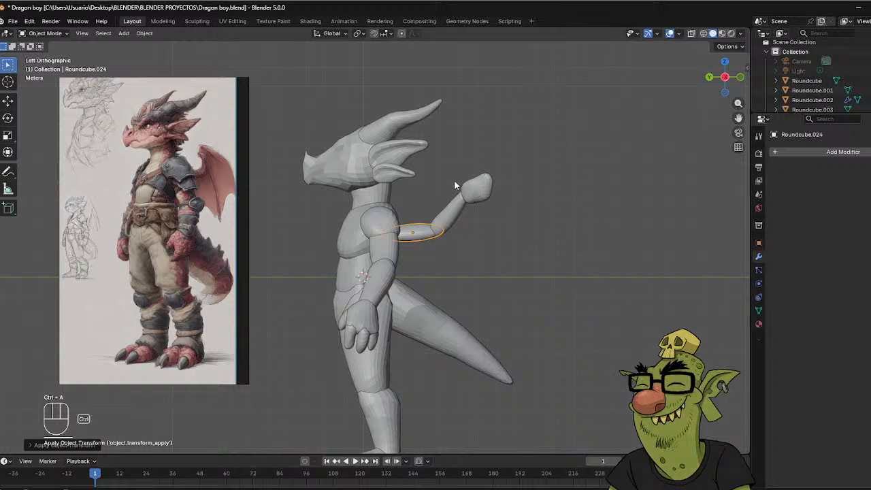
key(Tab)
drag(444, 180, 490, 223)
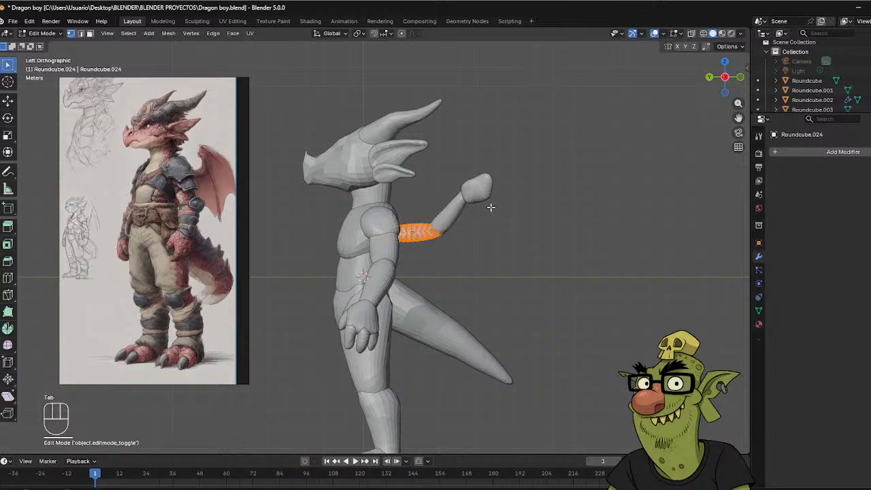
drag(455, 165, 494, 230)
key(ctrl+Tab)
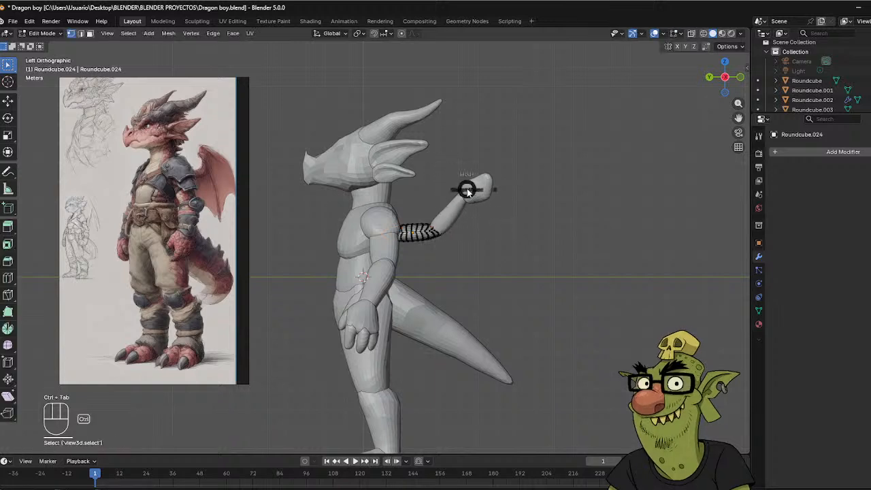
click(388, 186)
Try scaling the upper wing segment and the tip piece together, and undo the resize.
click(481, 191)
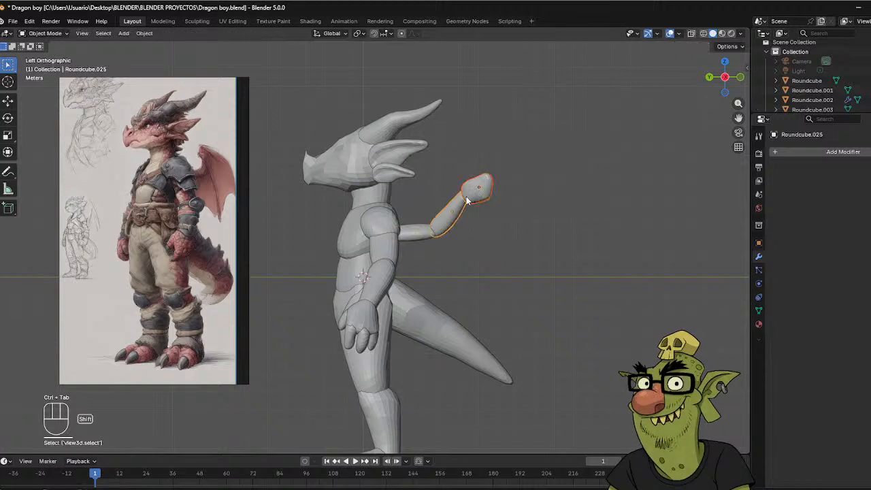
key(s)
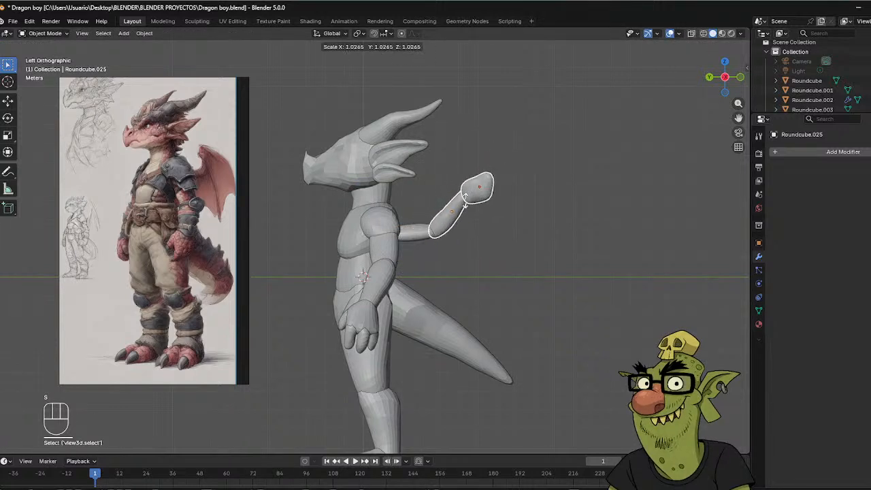
click(466, 206)
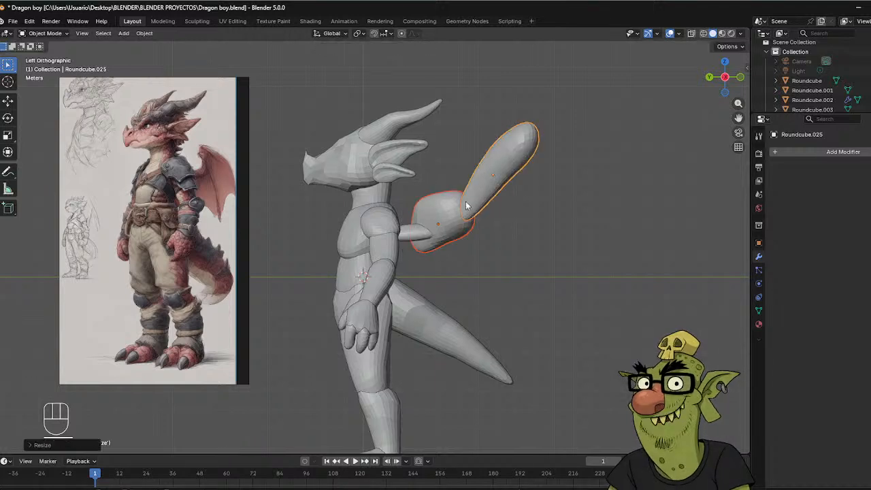
key(ctrl+z)
Try rescaling the upper wing segment on its own, and undo the oversized resize.
click(456, 213)
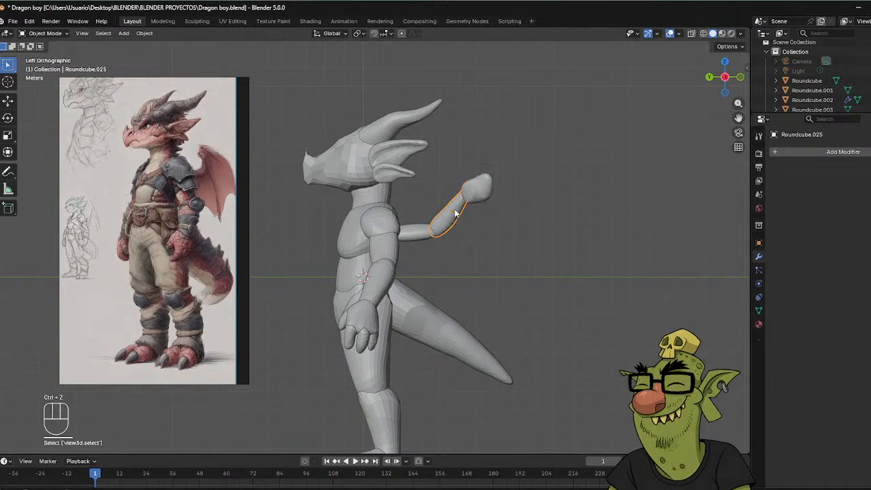
key(s)
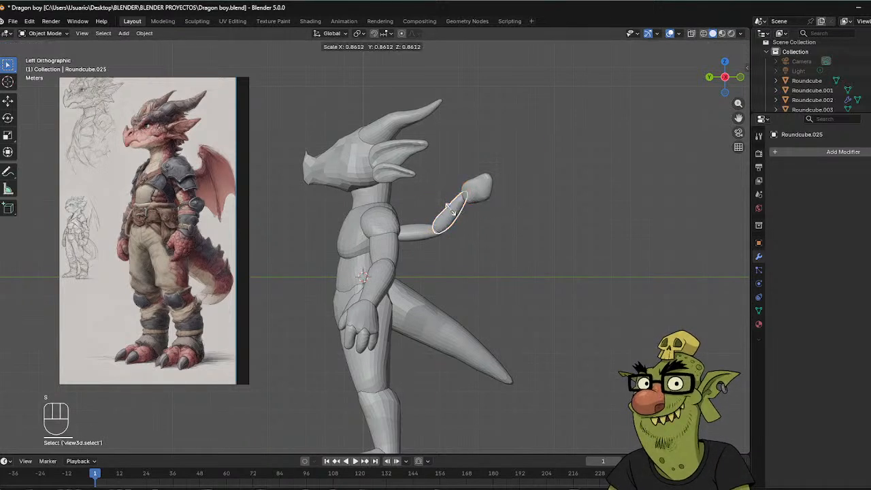
click(450, 215)
key(s)
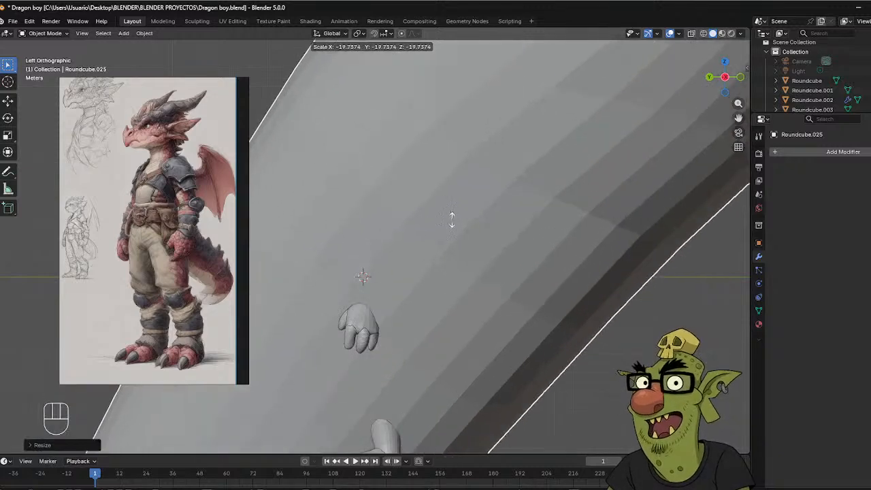
click(453, 225)
key(ctrl+z)
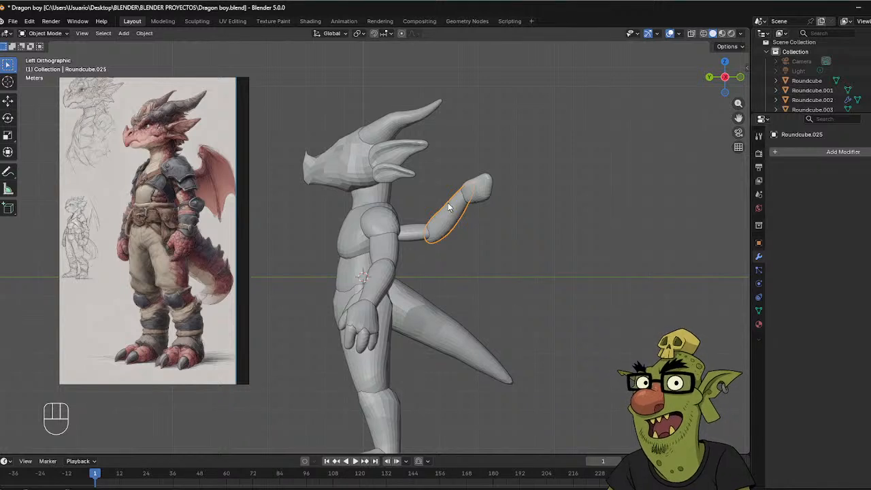
Scale the upper wing segment down to about 0.72 and make the lower wing segment slightly smaller.
key(s)
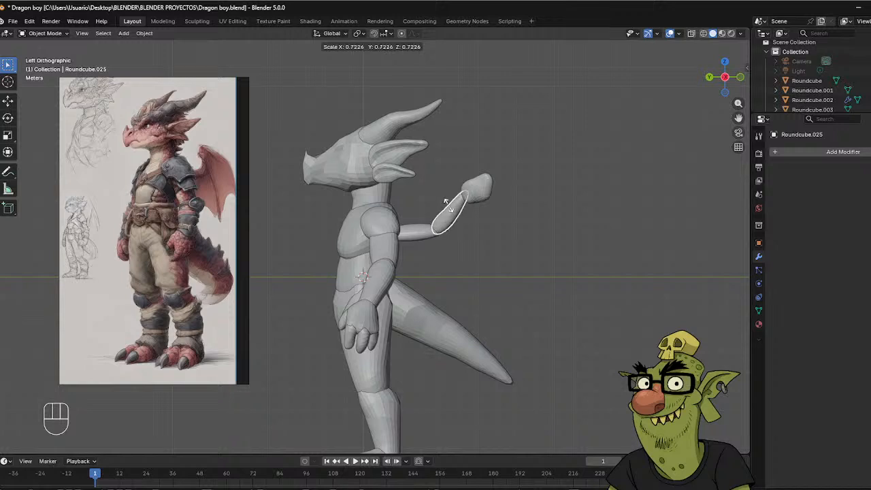
click(429, 233)
click(420, 237)
key(s)
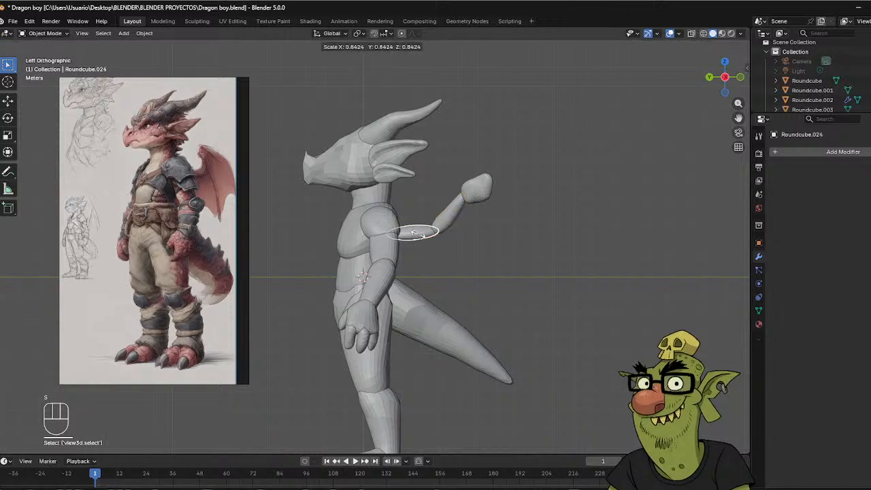
click(415, 233)
Move the upper wing segment slightly down and inward to meet the lower segment's outer end.
click(449, 215)
key(g)
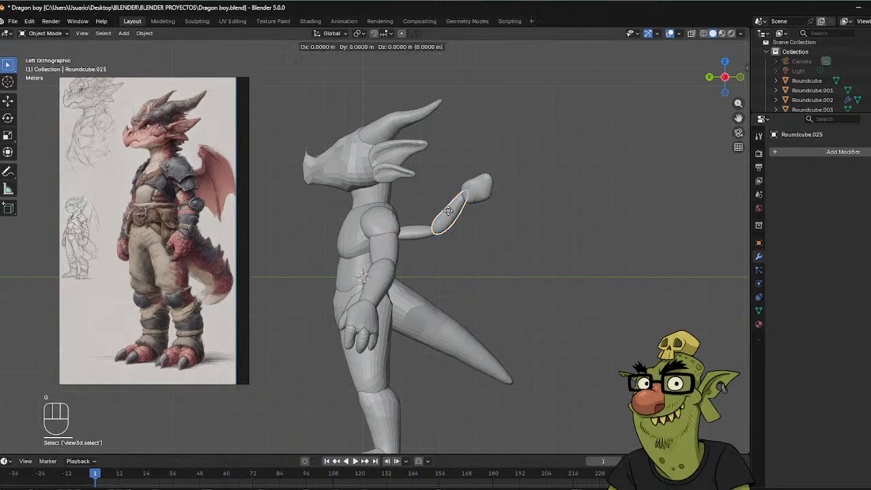
click(444, 217)
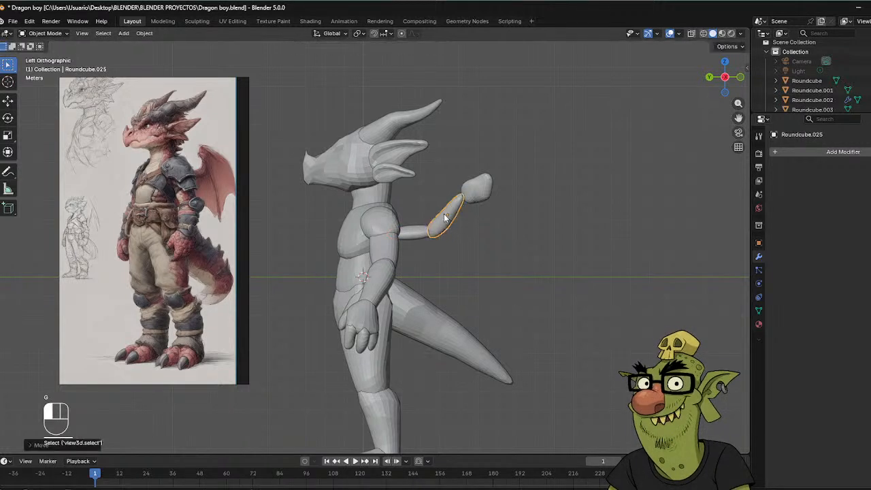
Scale down the wing's tip piece and move it onto the upper wing segment's outer end.
click(485, 191)
key(s)
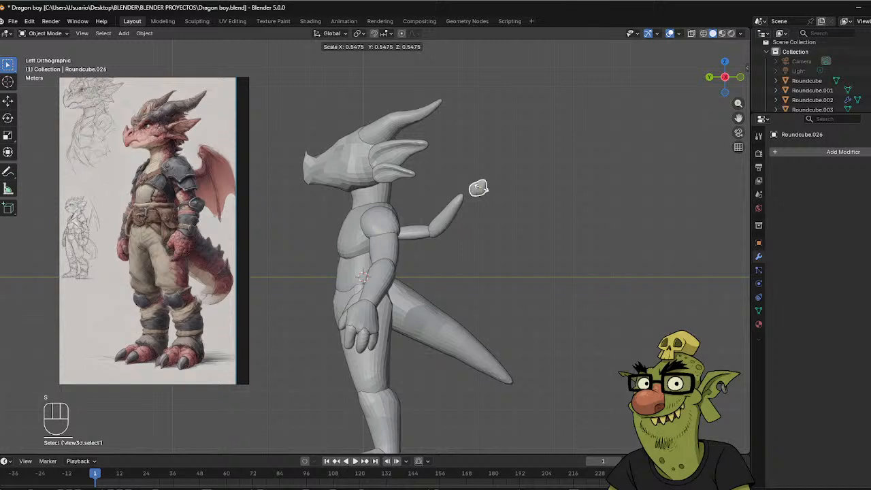
click(484, 193)
key(g)
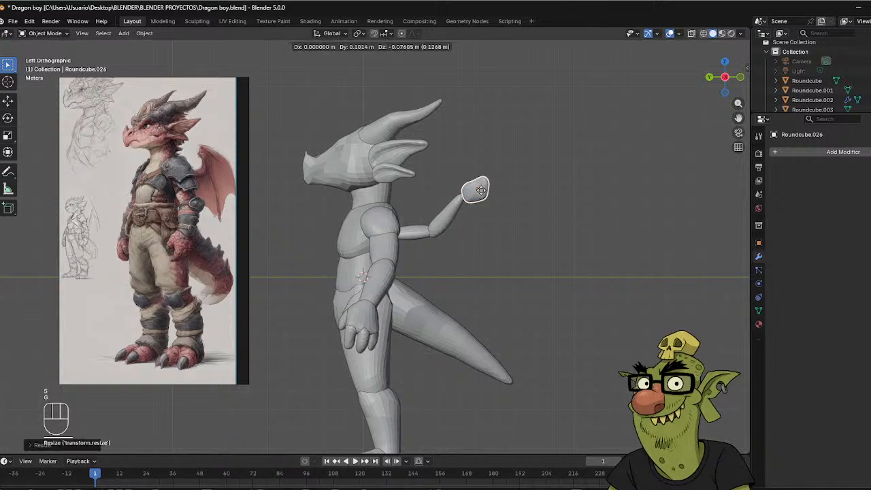
click(474, 193)
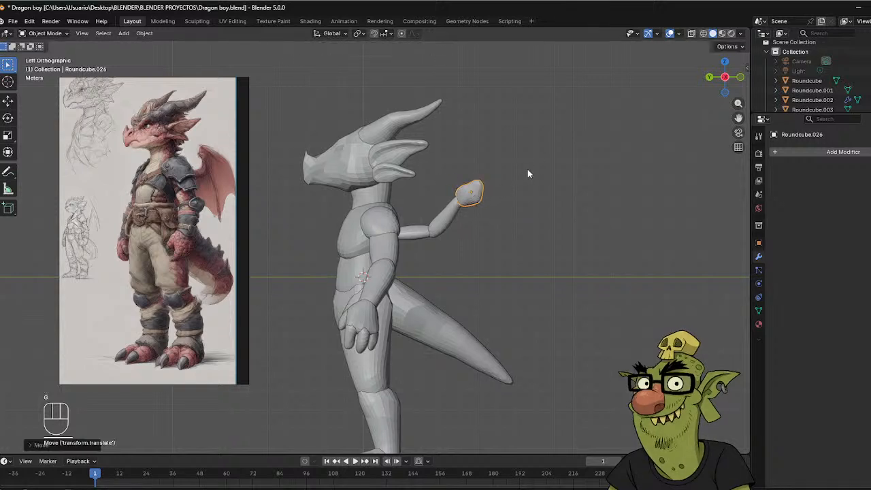
middle_drag(528, 175, 551, 173)
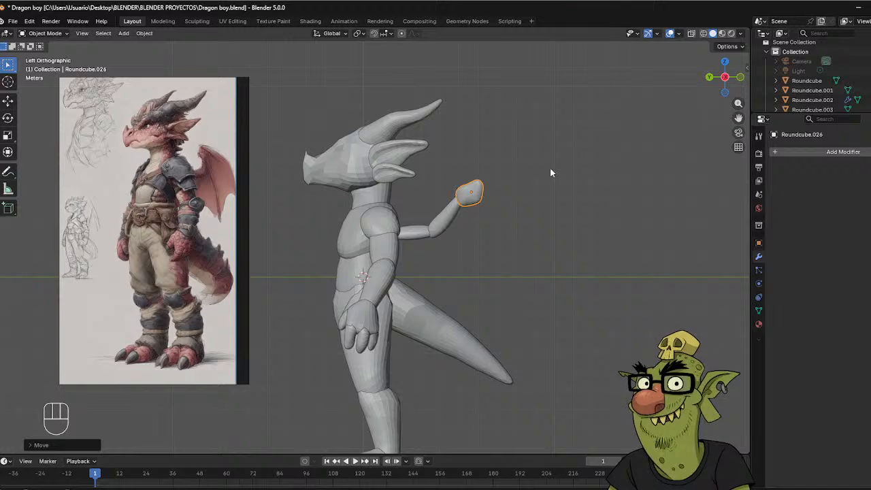
click(430, 236)
drag(430, 236, 435, 233)
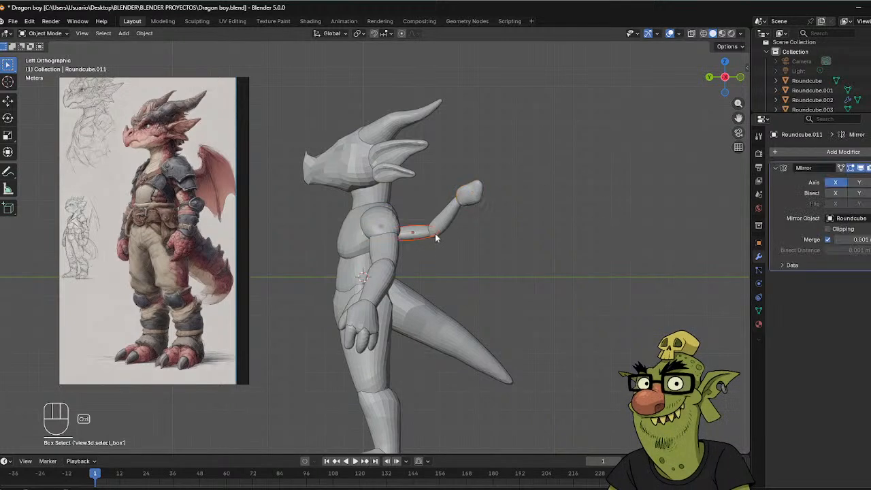
key(ctrl+Tab)
click(434, 287)
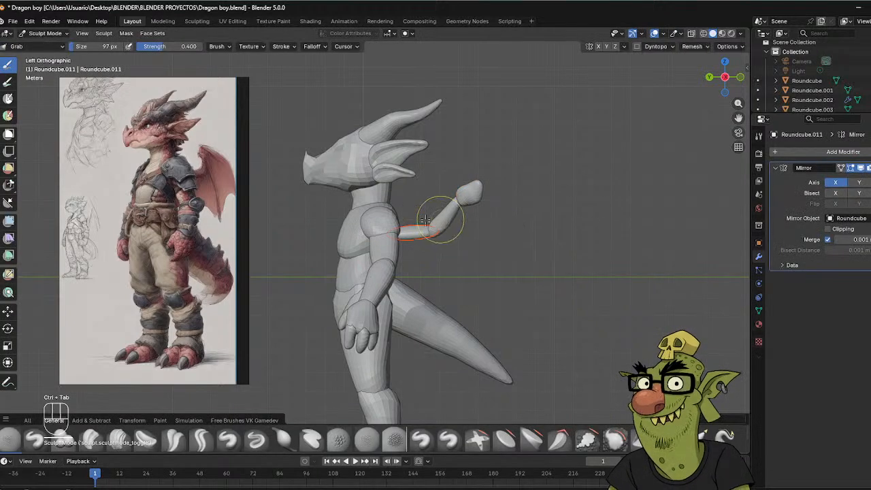
key(ctrl+Tab)
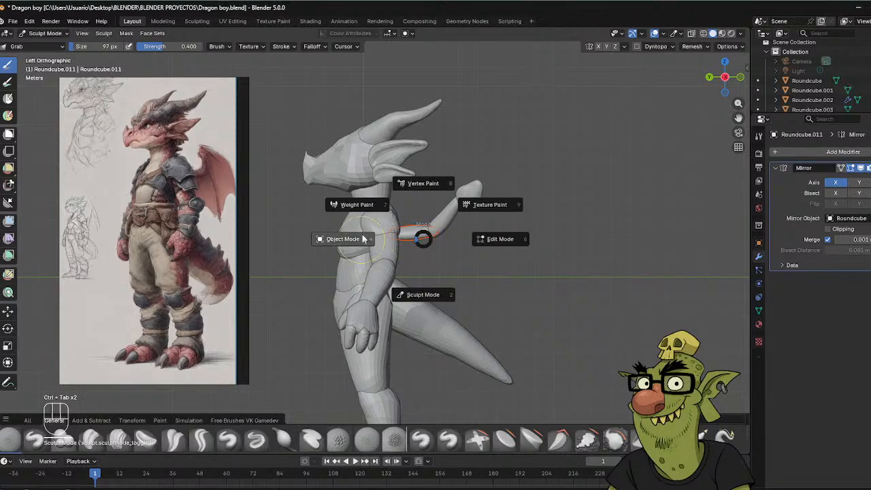
click(363, 238)
Reshape the lower wing segment near its outer end with the Grab brush in Sculpt Mode.
click(418, 235)
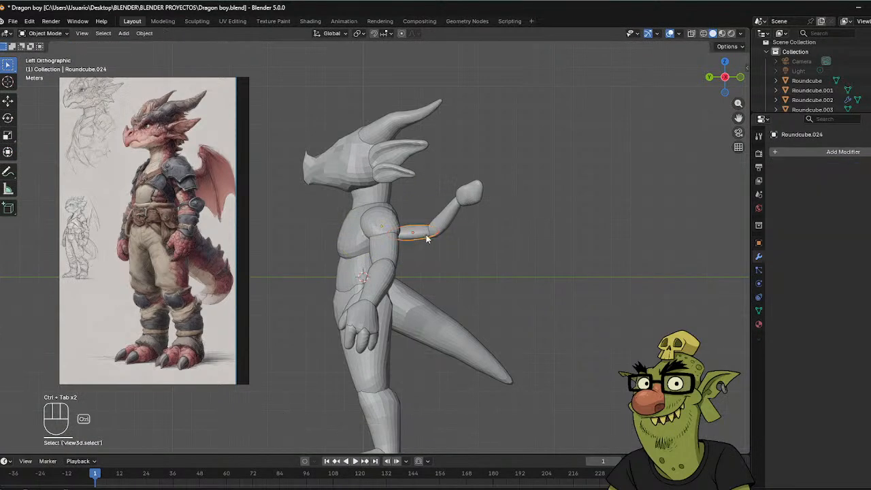
key(ctrl+Tab)
click(423, 288)
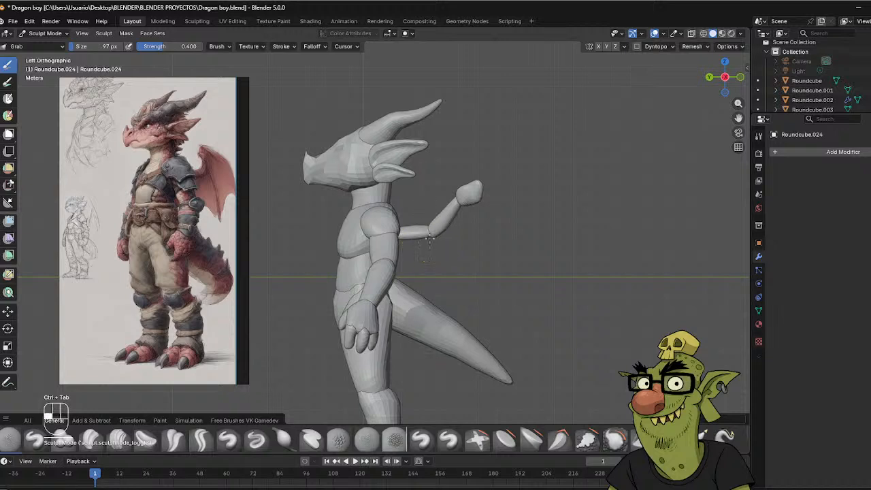
drag(427, 226, 413, 224)
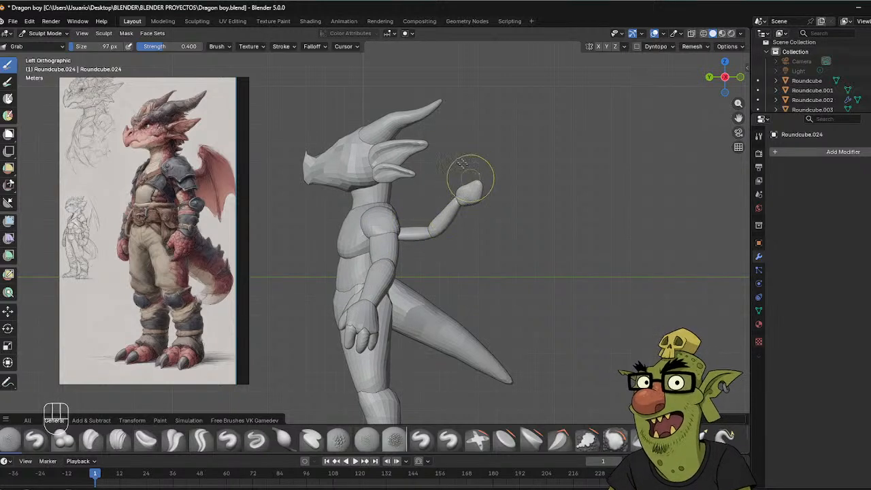
Return to Object Mode and move the wing's tip piece slightly to line up with the upper segment's outer end.
middle_drag(475, 199, 586, 206)
scroll(590, 151, up, 1)
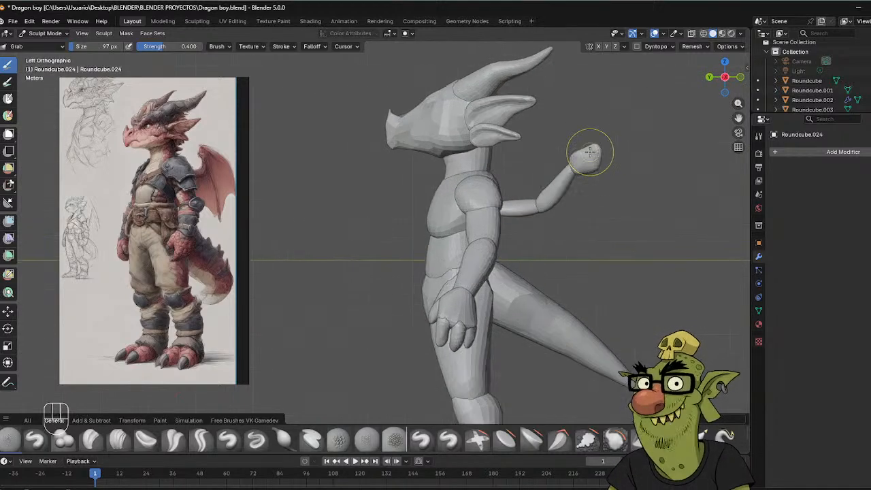
shift+middle_drag(605, 156, 556, 191)
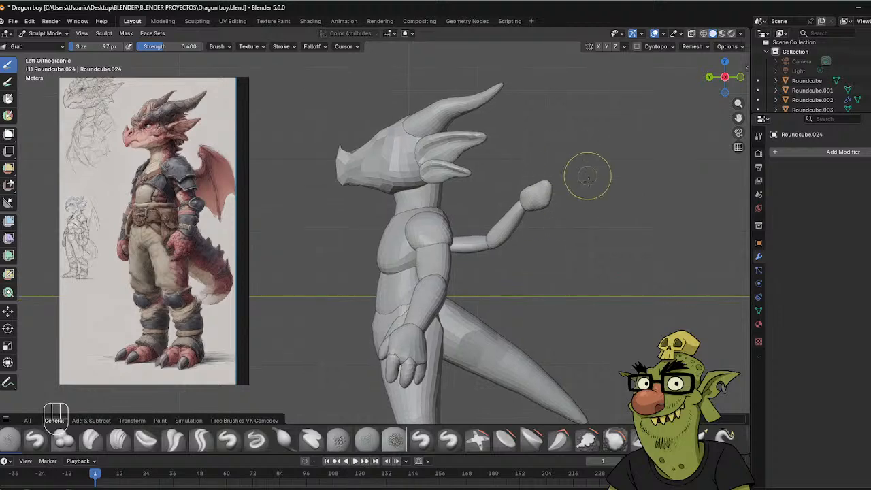
key(ctrl+Tab)
key(ctrl+Tab)
click(537, 195)
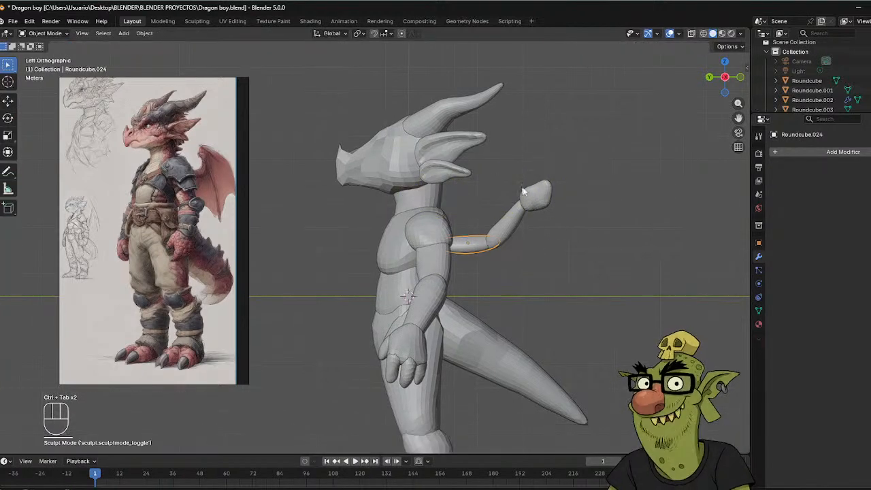
key(g)
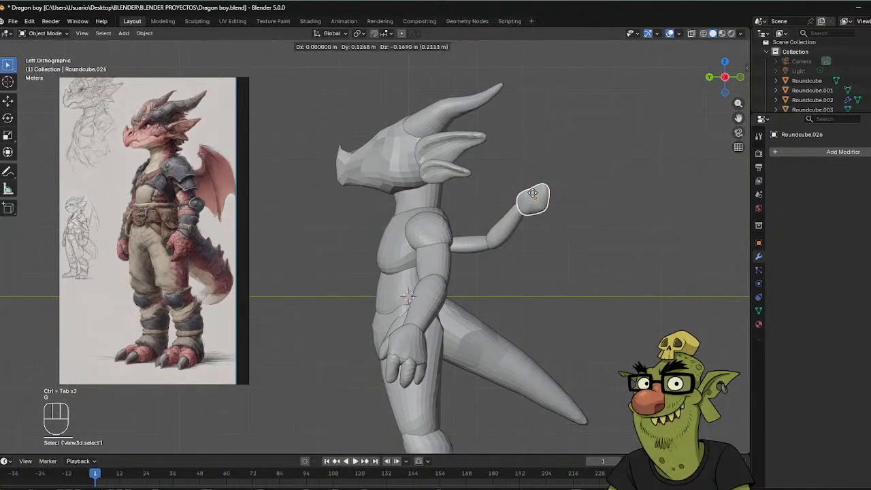
middle_drag(536, 195, 431, 181)
middle_drag(545, 182, 575, 155)
key(g)
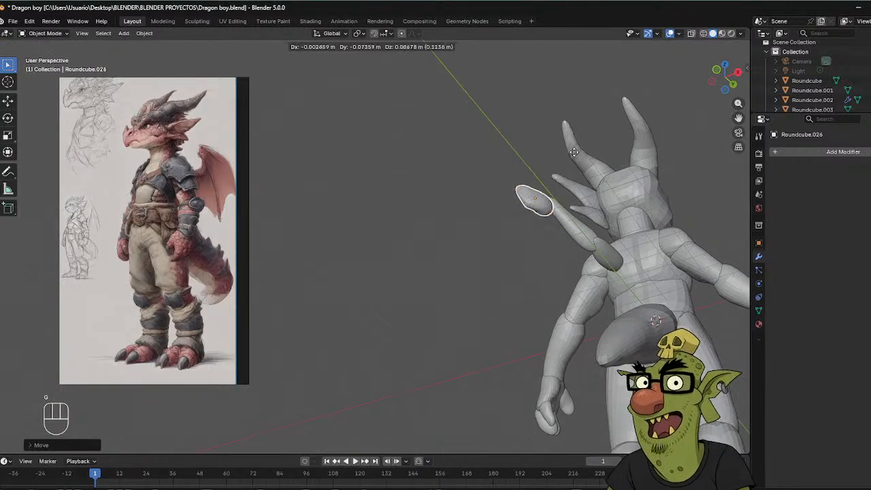
click(579, 151)
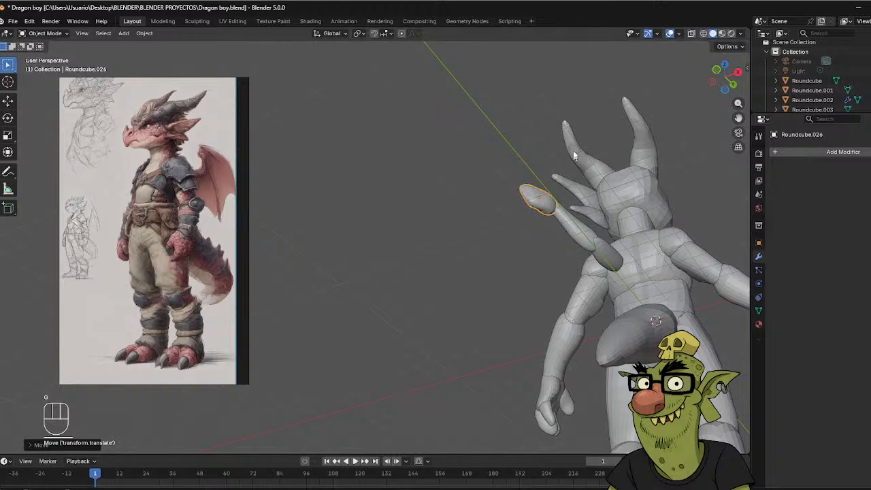
Rotate the wing's tip piece to align with the direction of the upper wing segment.
middle_drag(579, 151, 697, 174)
key(r)
click(544, 187)
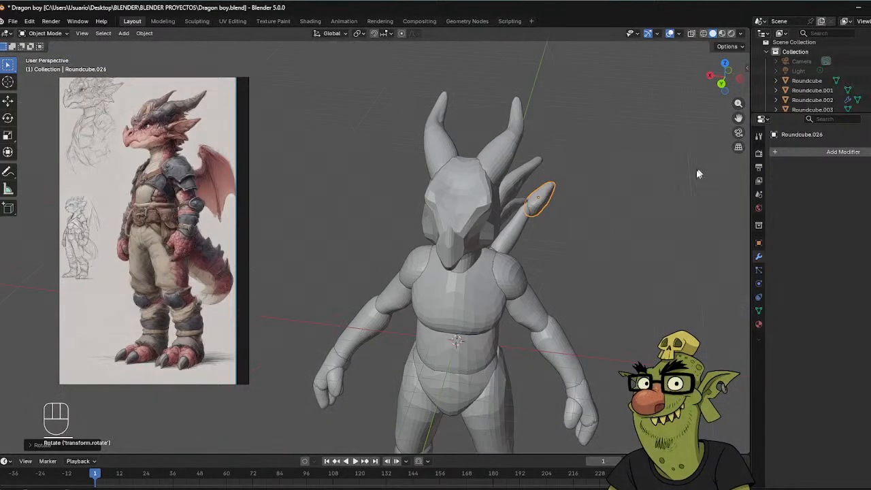
key(r)
click(666, 186)
middle_drag(666, 189, 575, 135)
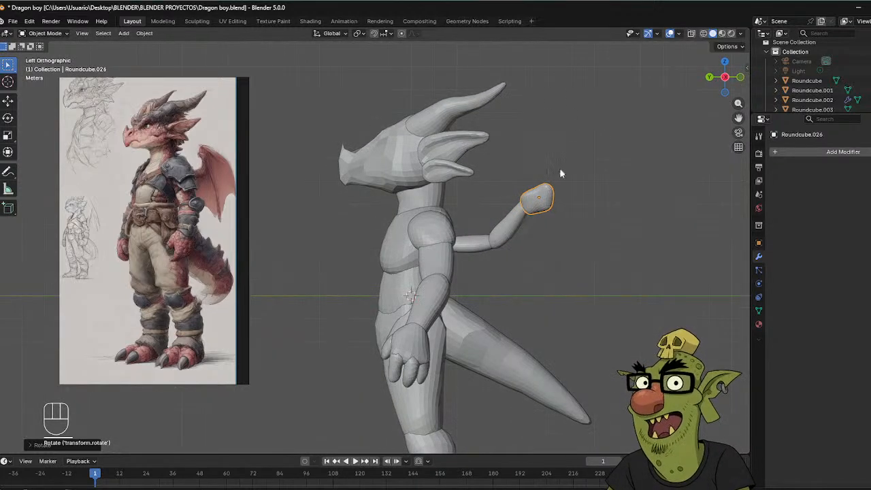
key(ctrl+Tab)
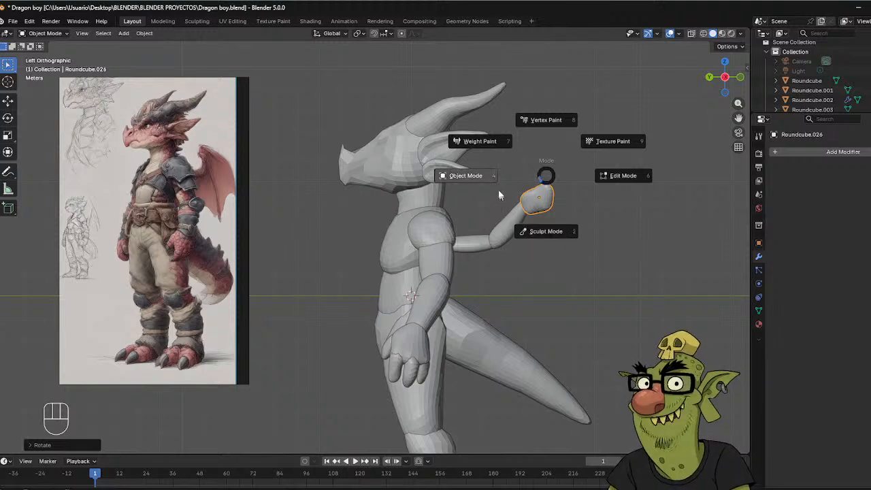
click(539, 233)
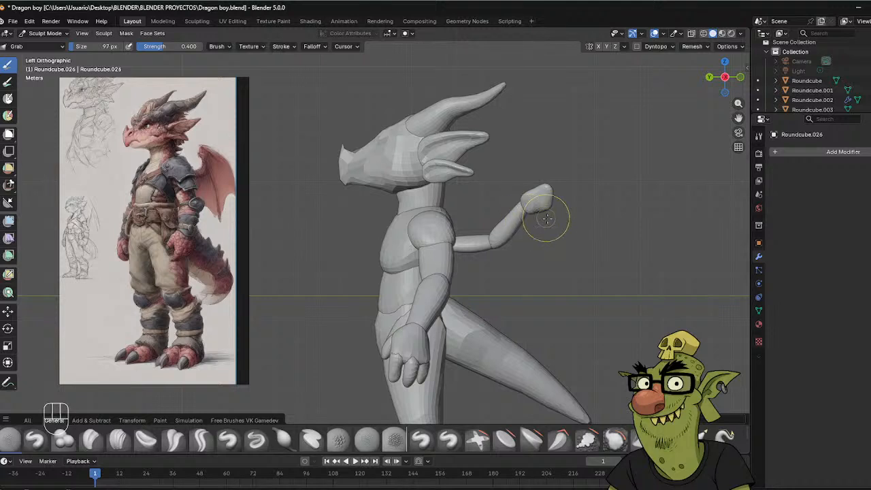
mouse_move(562, 214)
middle_down()
mouse_move(569, 218)
mouse_move(548, 222)
middle_up()
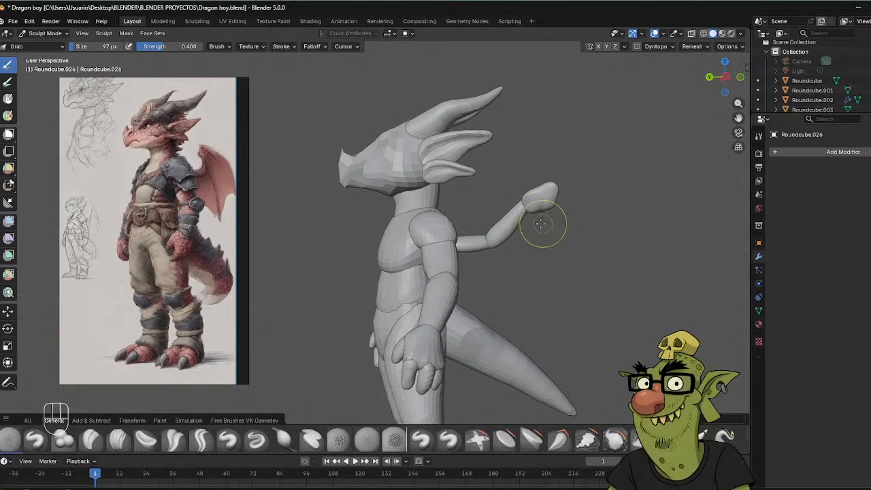
key(ctrl+Tab)
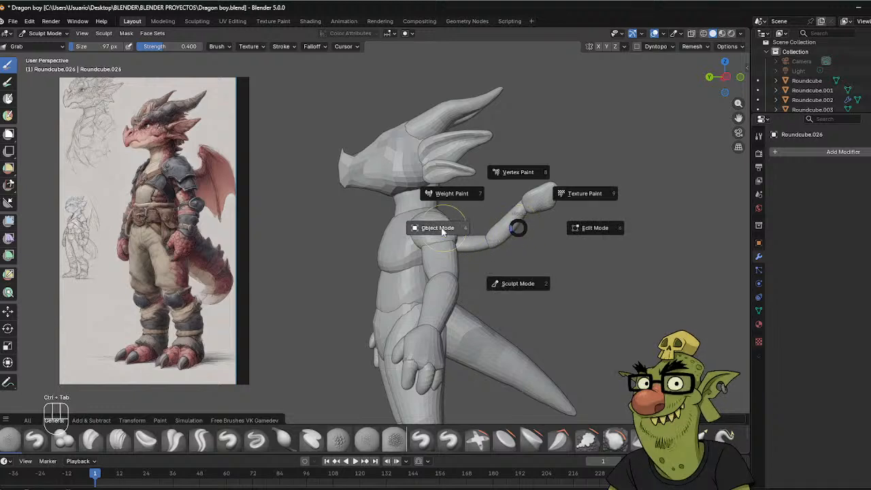
Rotate the upper wing segment to nearly upright and move its base onto the lower segment's outer end.
click(509, 222)
click(514, 222)
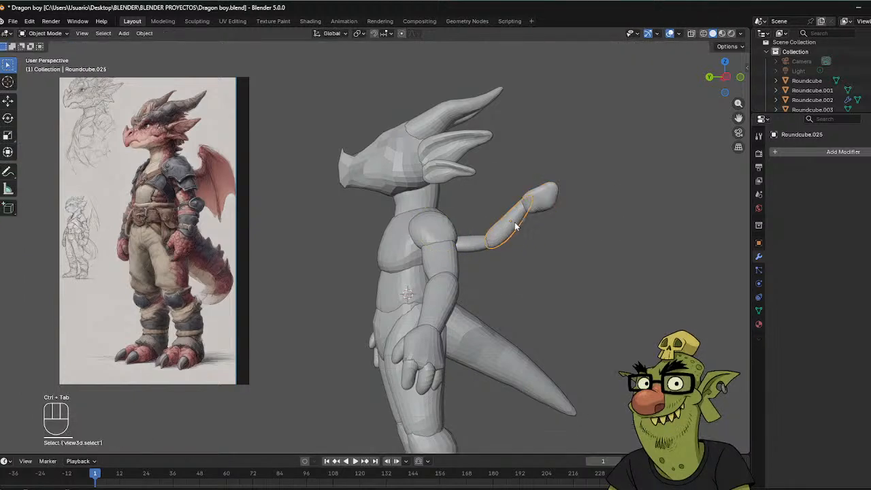
key(r)
click(512, 218)
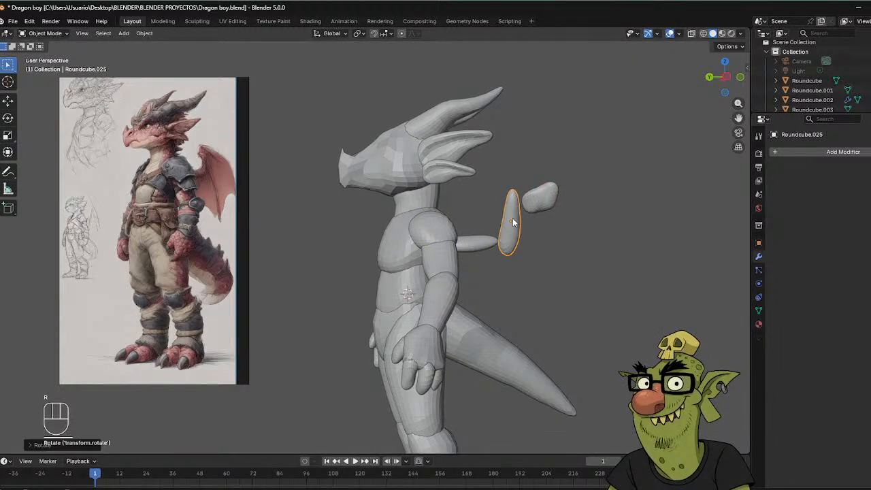
key(g)
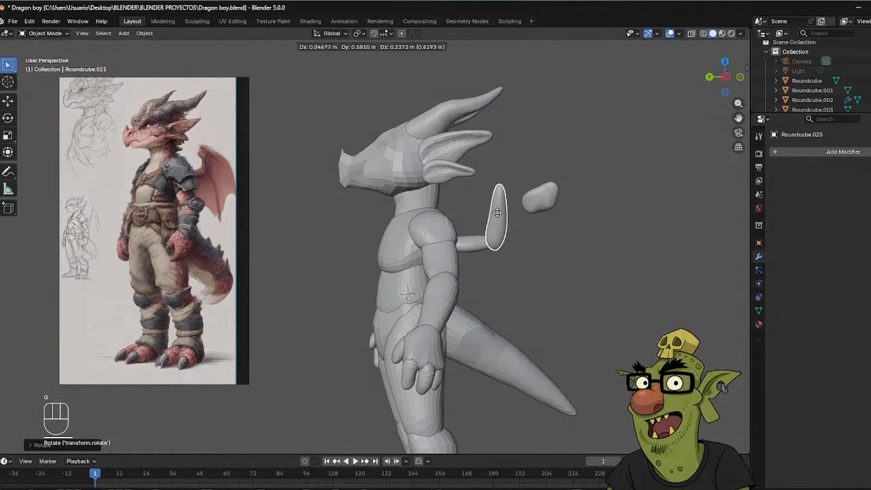
click(504, 215)
middle_drag(538, 223, 496, 193)
key(ctrl+Tab)
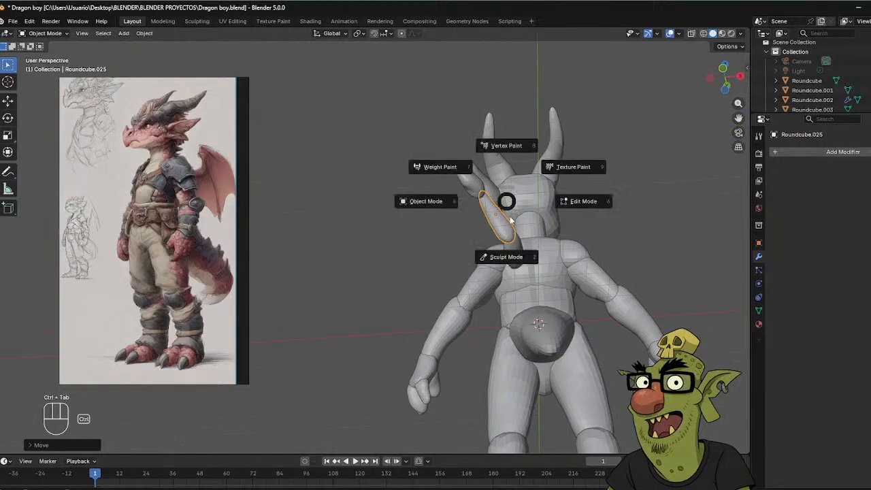
click(507, 256)
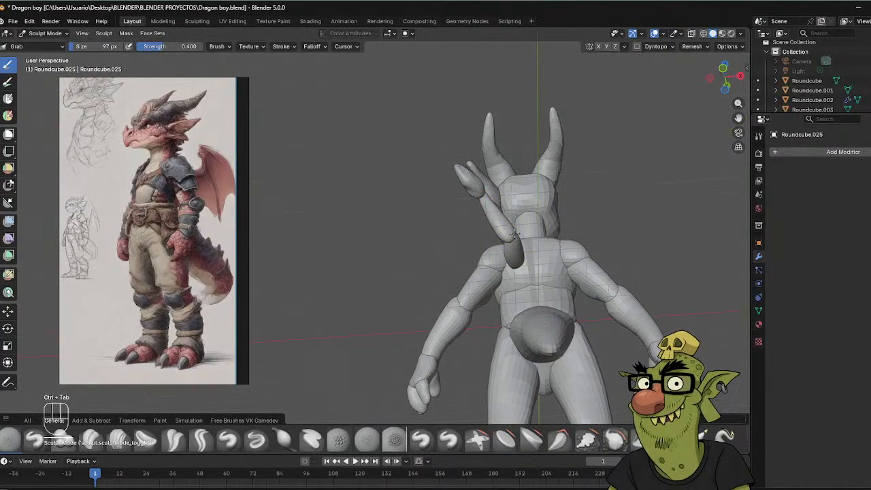
middle_drag(569, 193, 690, 237)
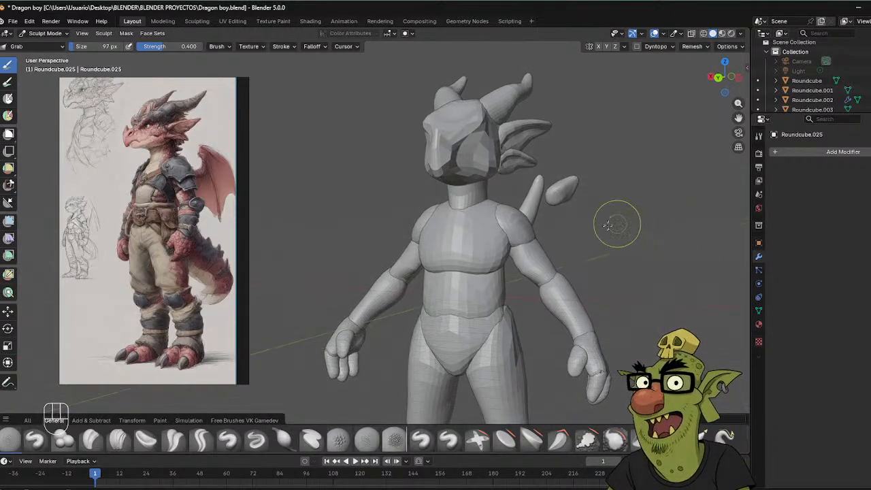
middle_drag(617, 277, 562, 211)
key(ctrl+Tab)
click(532, 205)
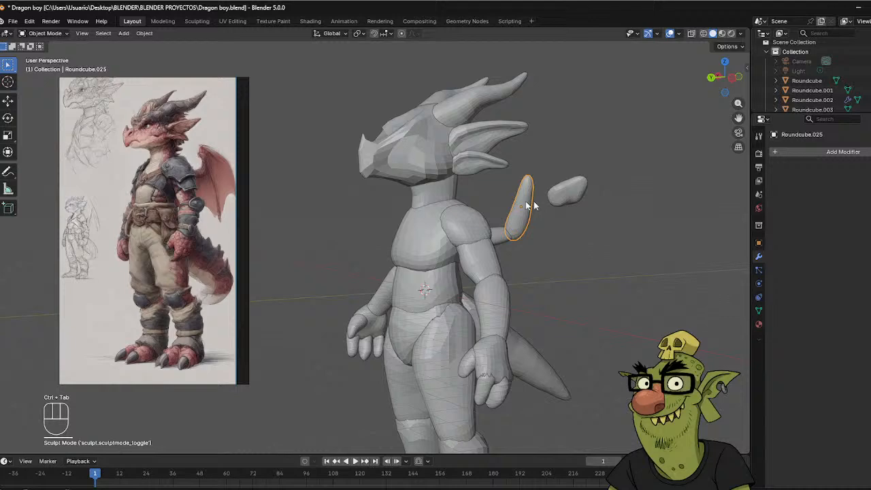
Move the wing's tip piece onto the upper end of the upright wing segment, aligning it from two viewing angles.
click(572, 196)
key(g)
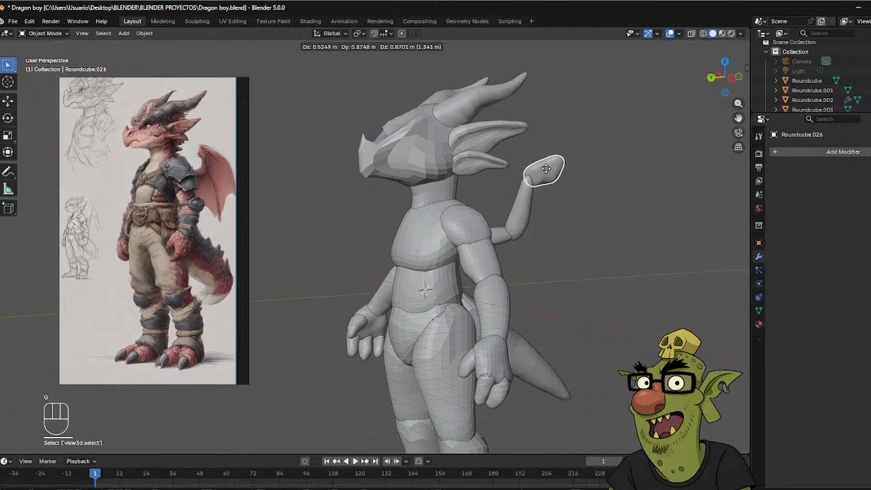
click(553, 178)
middle_drag(552, 179, 662, 145)
key(g)
click(524, 190)
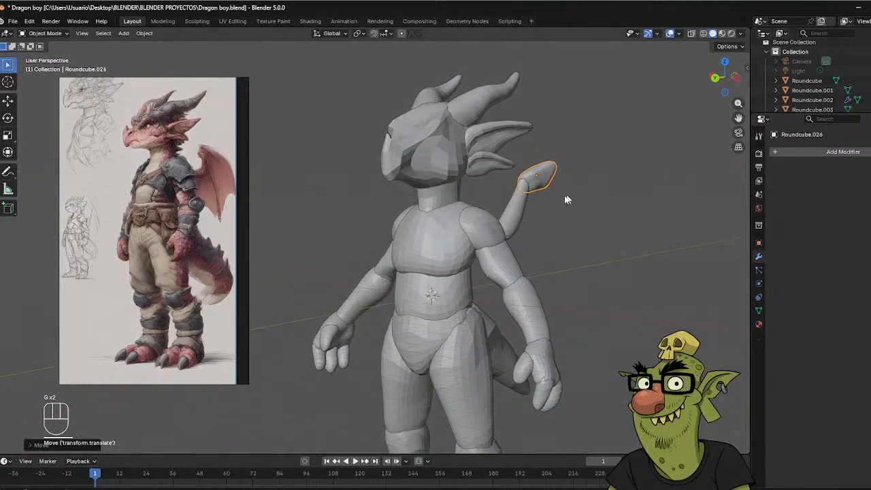
middle_drag(567, 199, 514, 197)
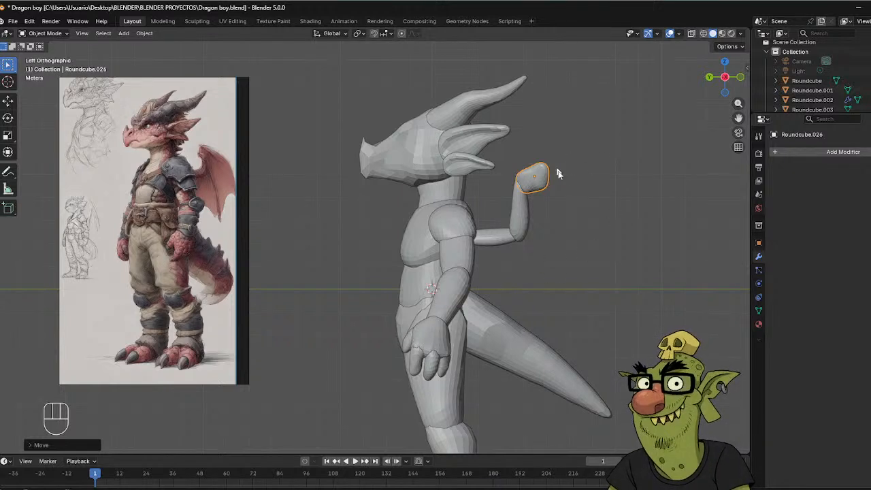
middle_drag(558, 173, 632, 152)
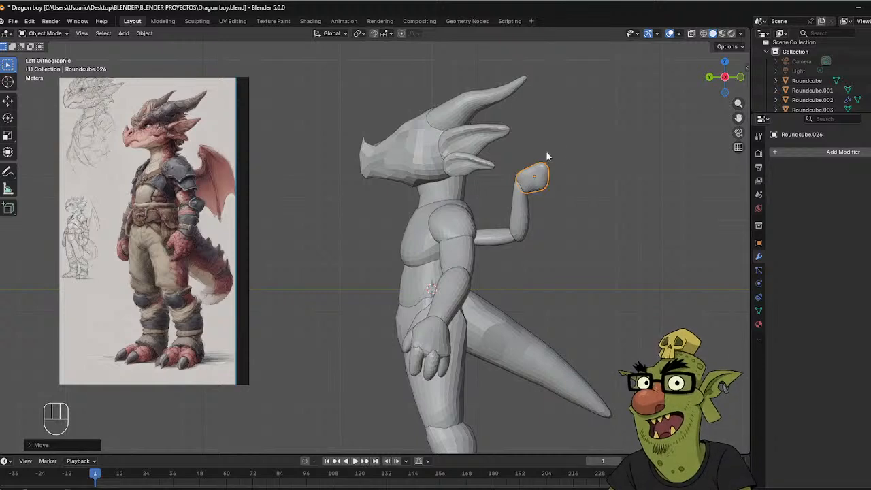
key(ctrl+Tab)
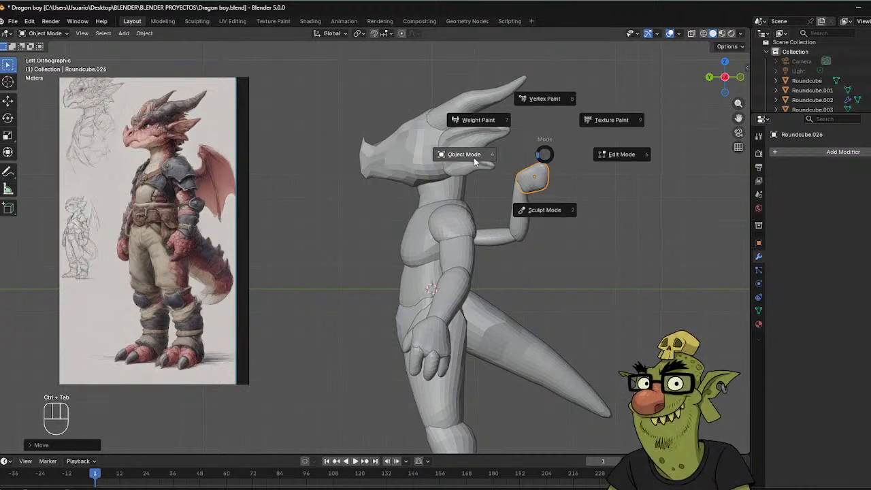
click(506, 161)
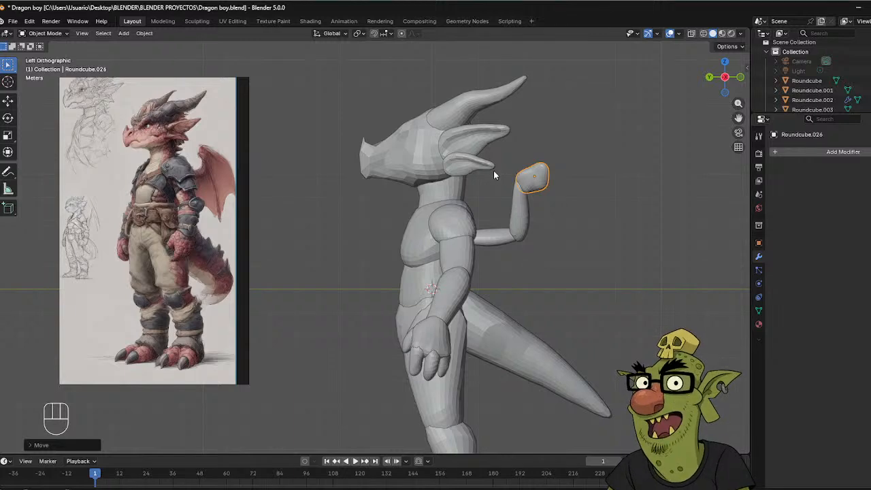
Sculpt the outer end of the wing's lower segment with the Grab brush so it meets the upper segment.
click(507, 240)
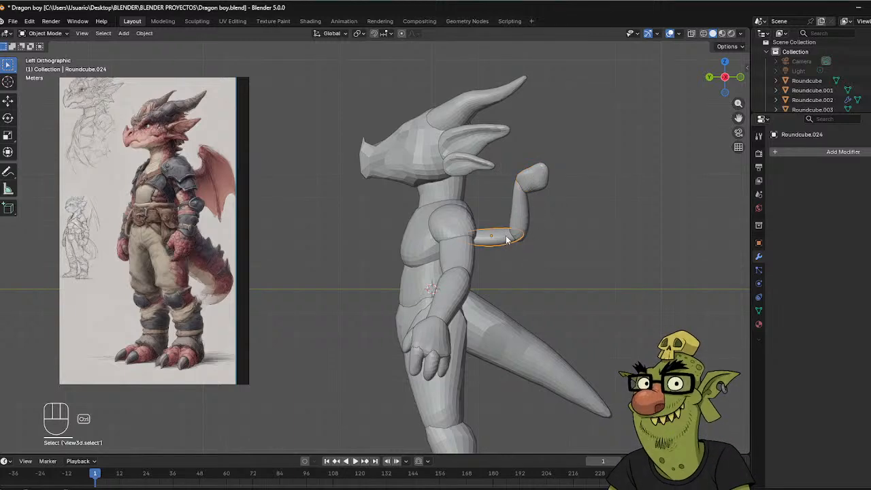
key(ctrl+Tab)
click(506, 292)
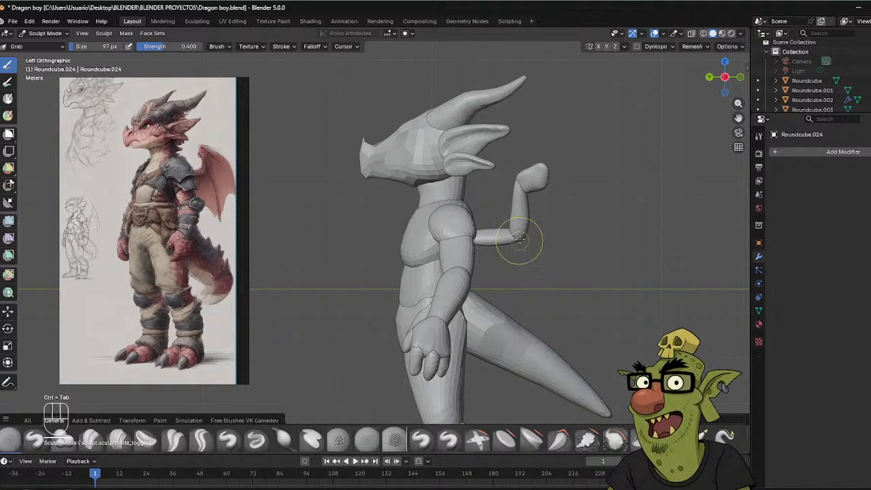
middle_drag(553, 218, 507, 233)
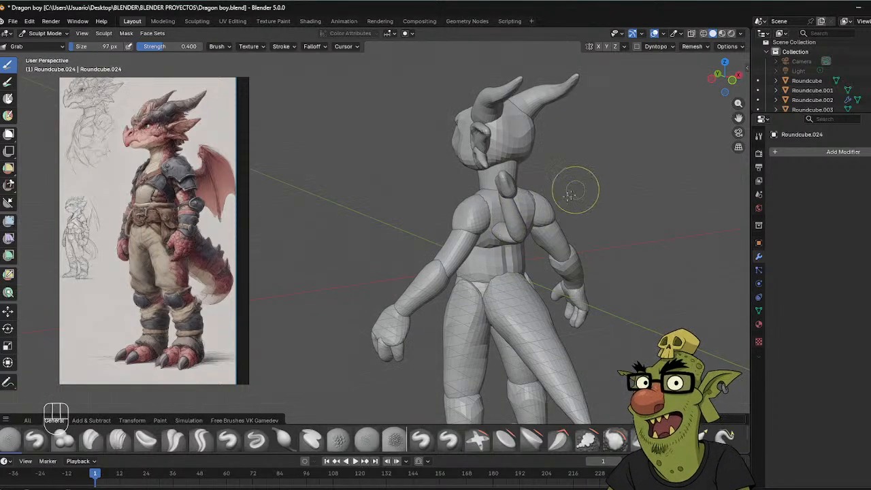
middle_drag(573, 188, 526, 217)
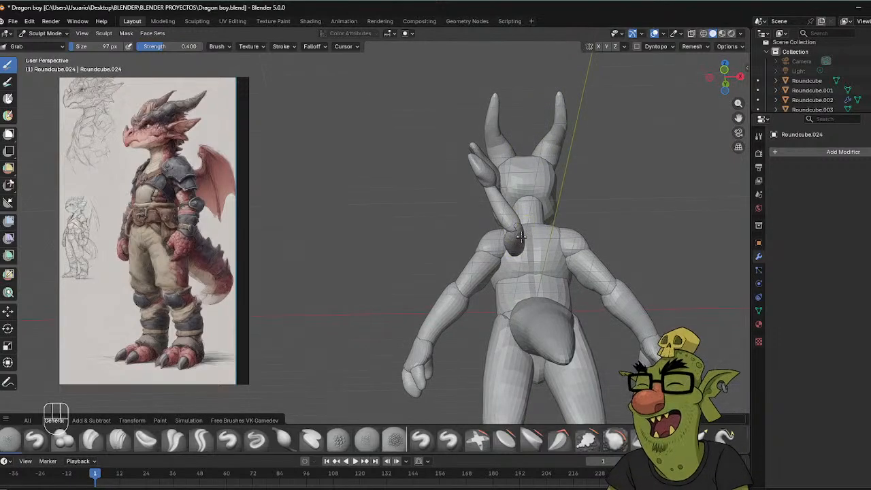
drag(521, 237, 520, 230)
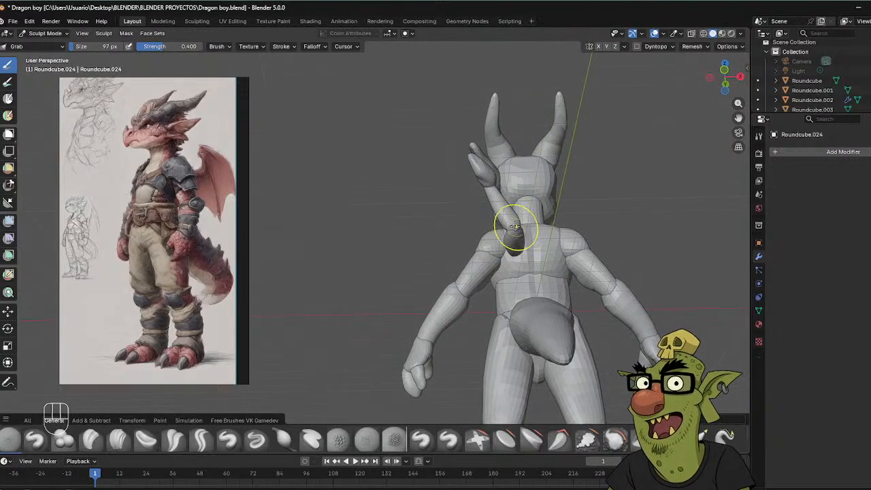
middle_drag(515, 226, 585, 229)
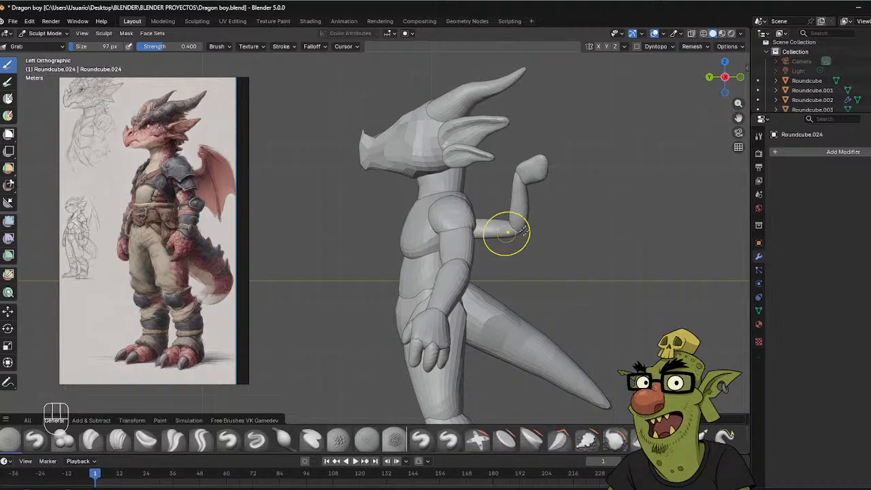
middle_drag(521, 232, 488, 136)
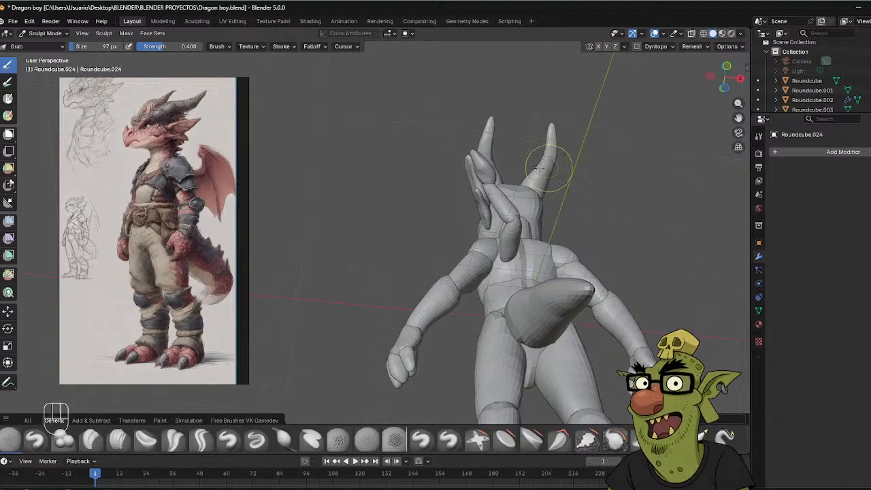
mouse_move(534, 156)
middle_down()
mouse_move(424, 242)
mouse_move(647, 221)
mouse_move(639, 227)
middle_up()
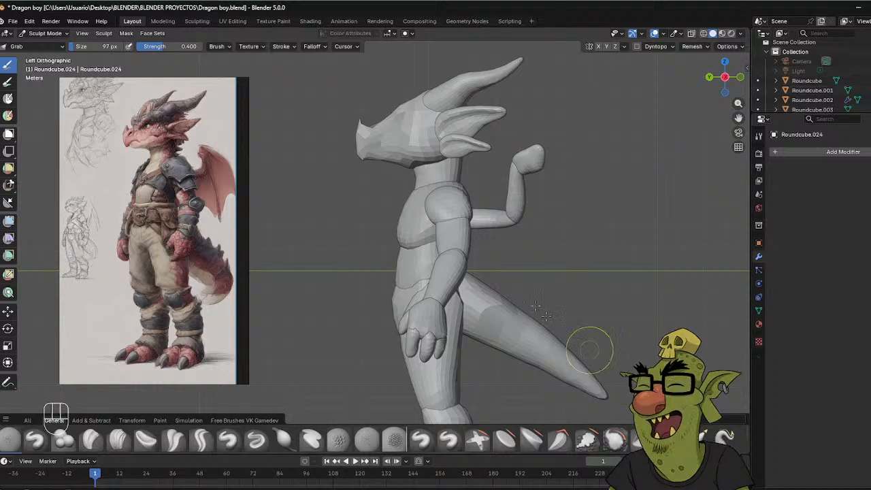
Switch sculpting to the wing's tip piece and reshape its inner end with the Grab brush over the upper segment.
key(alt+q)
click(517, 161)
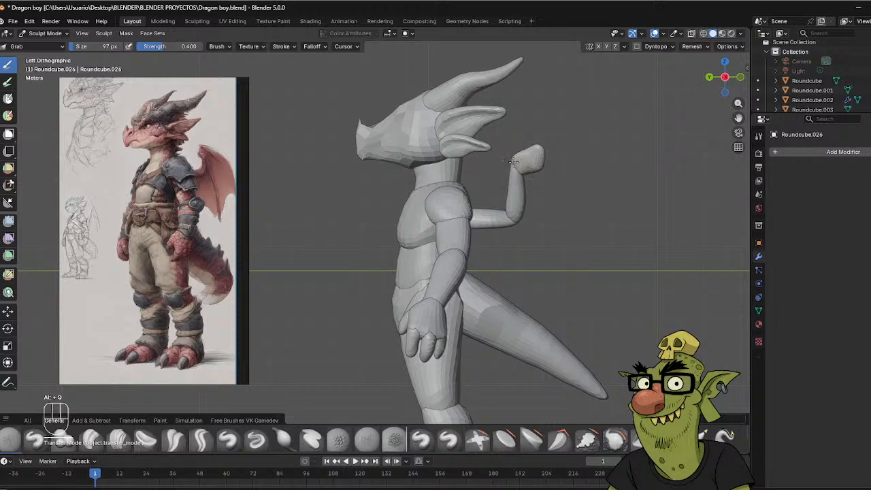
drag(514, 163, 538, 162)
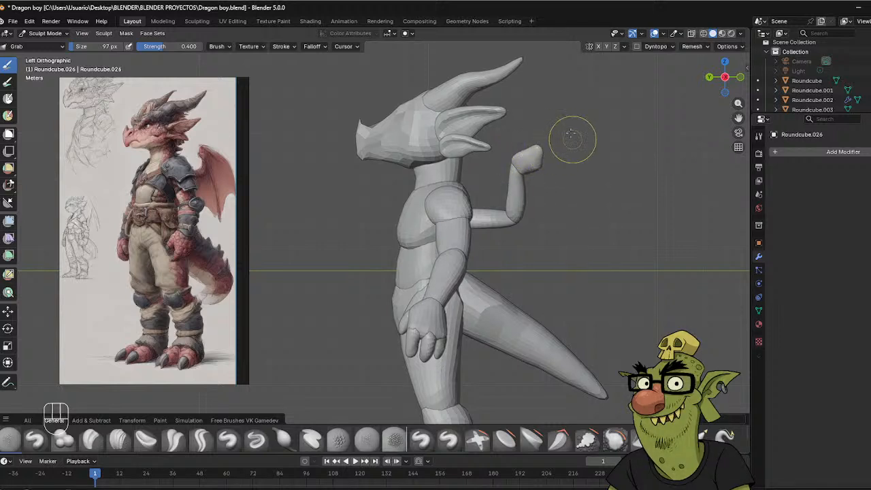
middle_drag(573, 140, 554, 165)
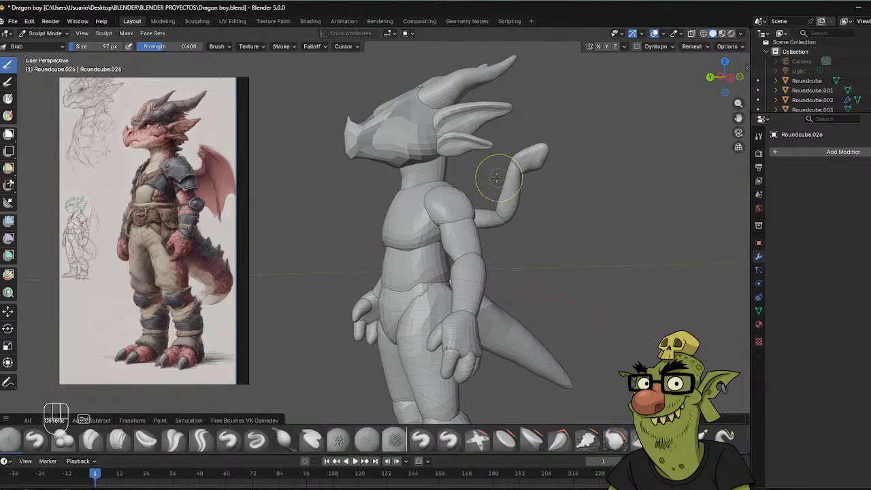
In Object Mode, duplicate the upper wing segment, scale the copy to about 0.67 and place it above the tip piece's base.
key(ctrl+Tab)
click(426, 189)
click(519, 185)
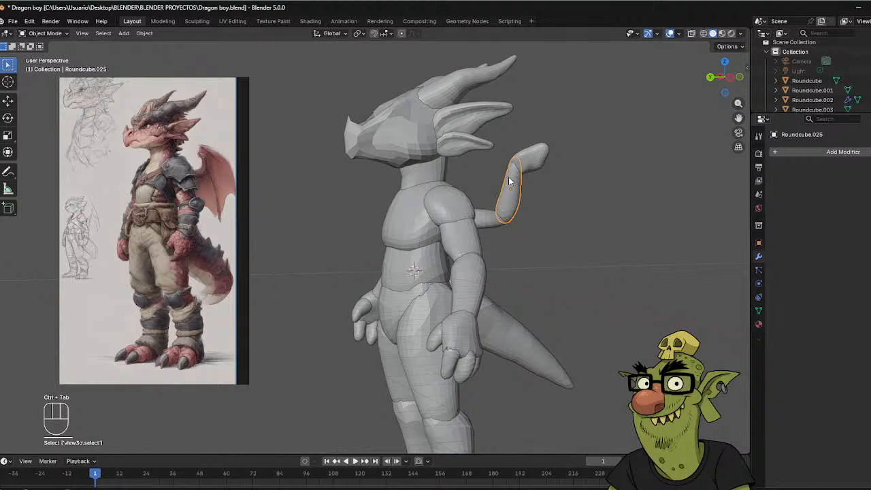
key(shift+d)
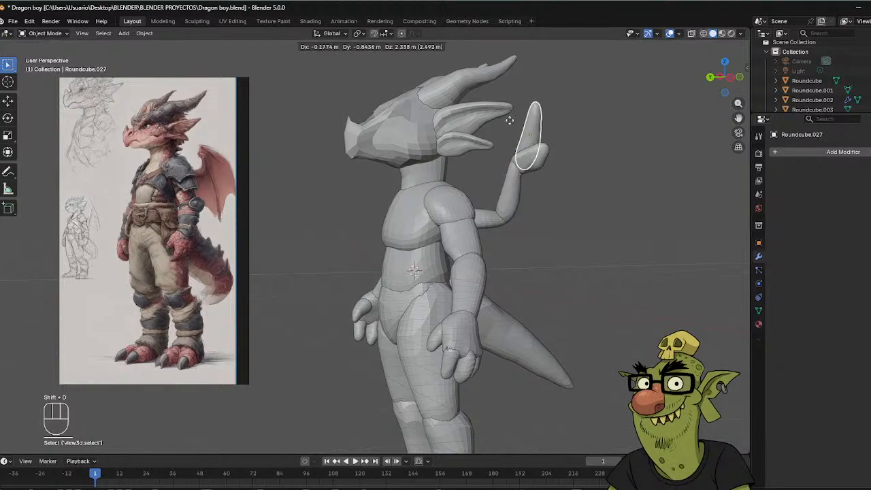
click(507, 126)
key(s)
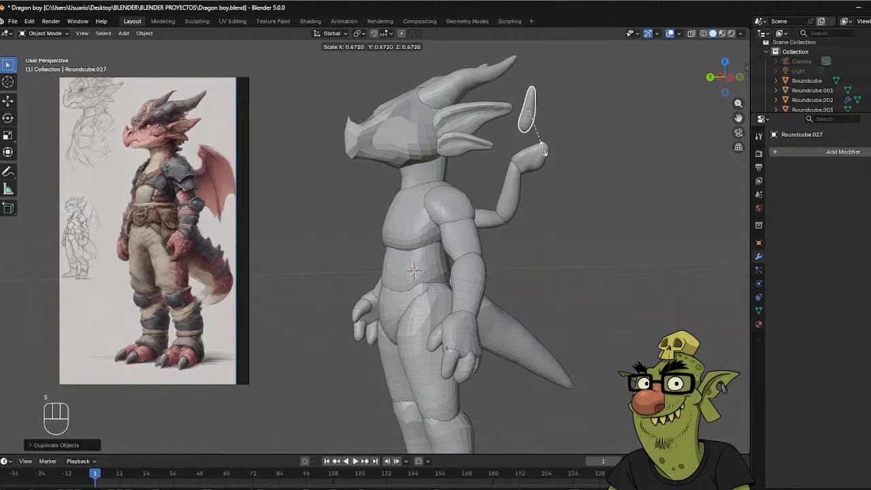
click(544, 151)
key(g)
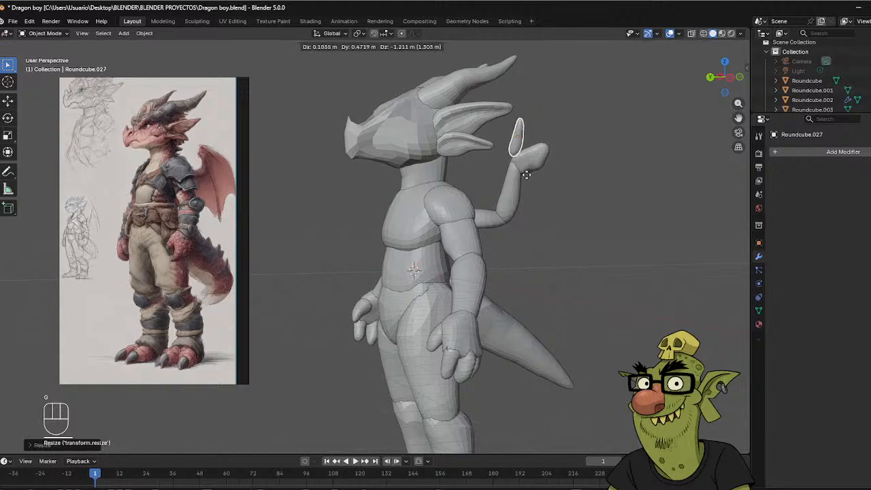
click(527, 176)
Rotate the small copied piece to lean outward from the front and move it against the wing's tip piece.
middle_drag(592, 175, 630, 125)
key(g)
click(636, 168)
key(r)
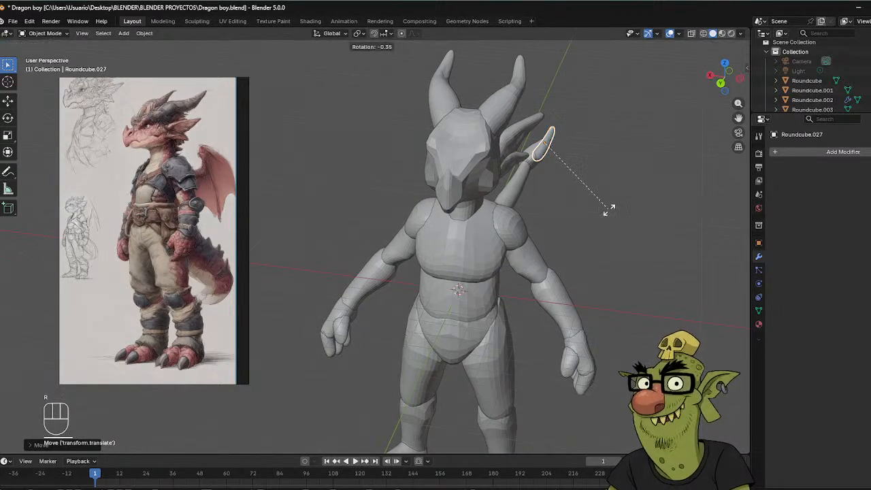
click(588, 230)
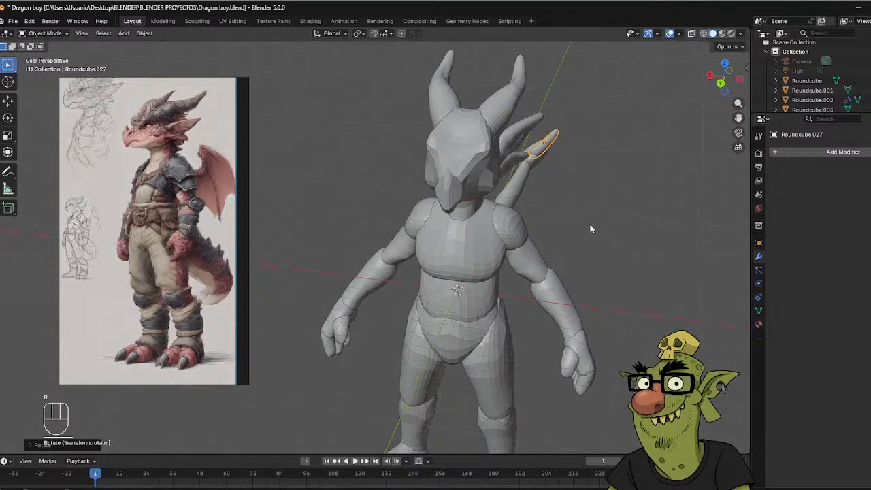
key(g)
click(599, 226)
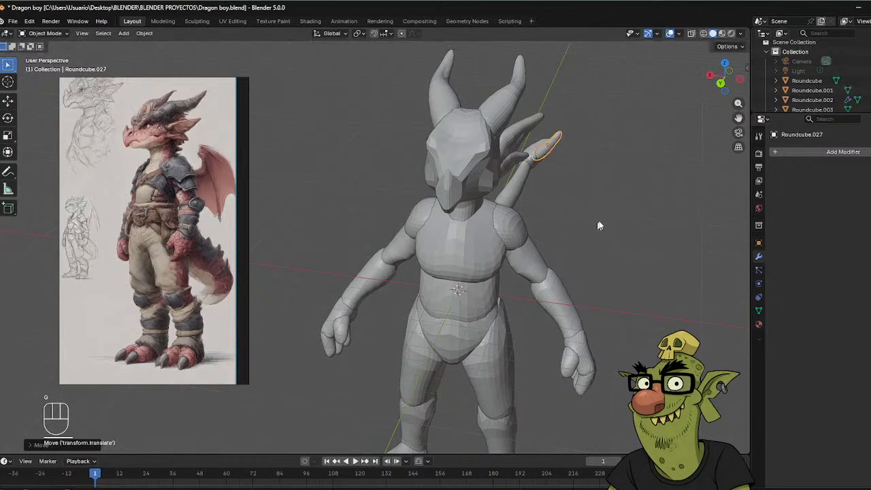
Fine-tune the small piece's position on the wing's tip joint from behind and from the side.
middle_drag(598, 226, 424, 220)
key(g)
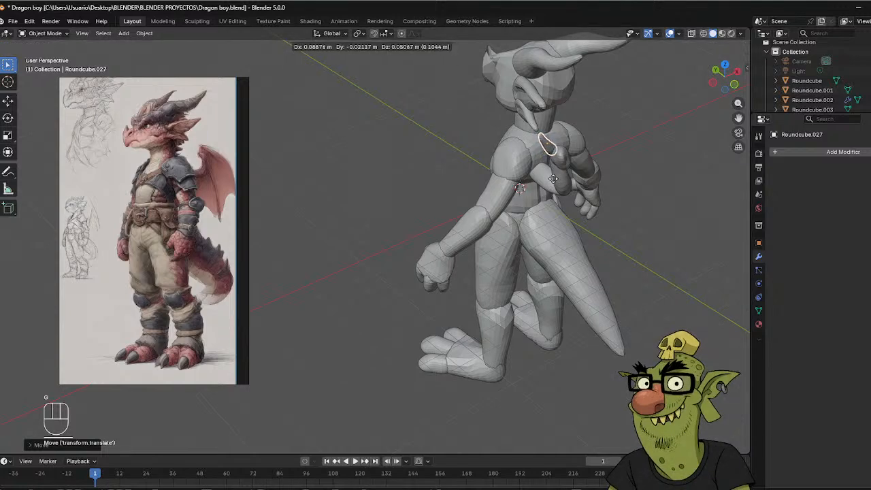
click(550, 179)
middle_drag(545, 183, 564, 138)
key(g)
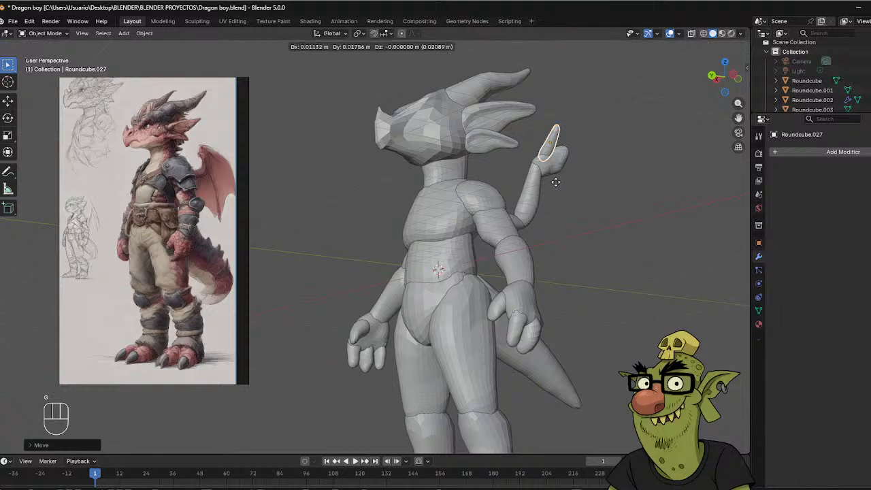
click(556, 183)
middle_drag(559, 180, 633, 192)
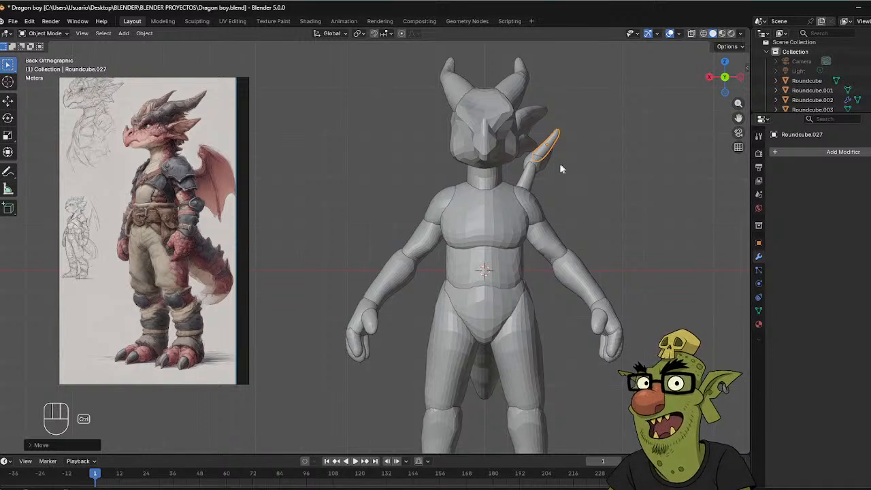
Sculpt the small piece in Sculpt Mode with the Grab brush, slimming it into a thumb-like claw.
key(ctrl+Tab)
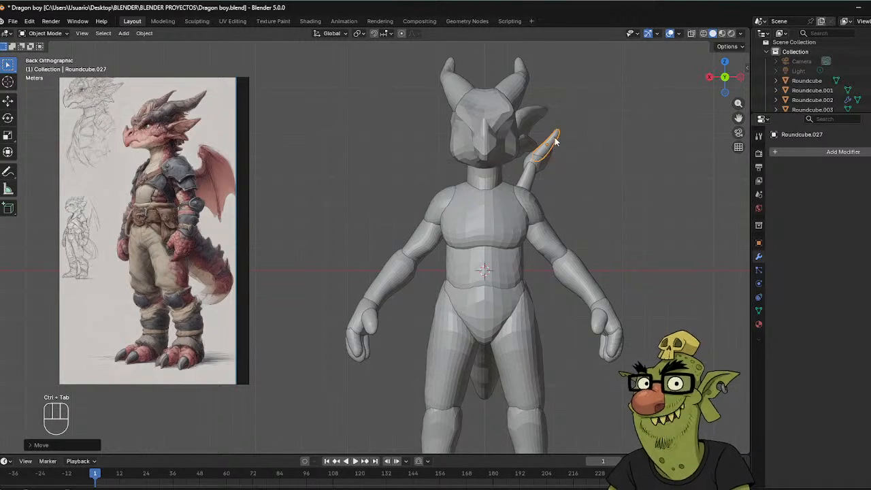
key(ctrl+Tab)
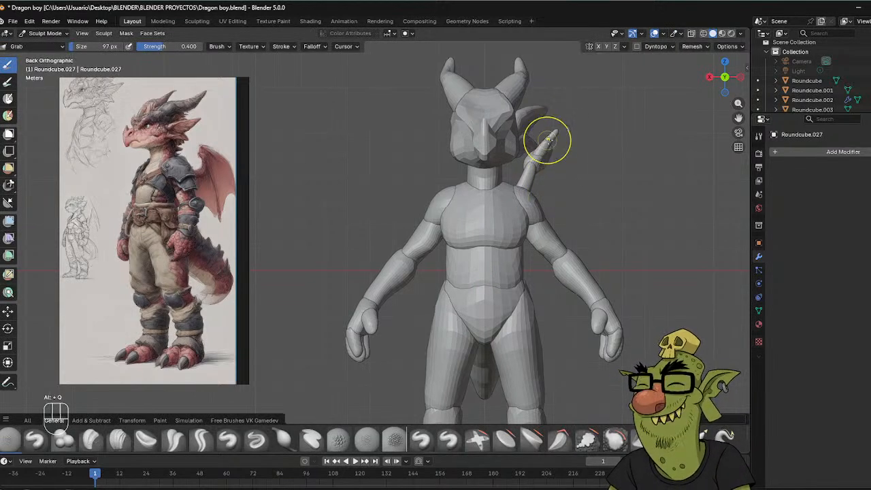
mouse_move(548, 141)
mouse_down()
mouse_move(562, 130)
mouse_move(537, 156)
mouse_up()
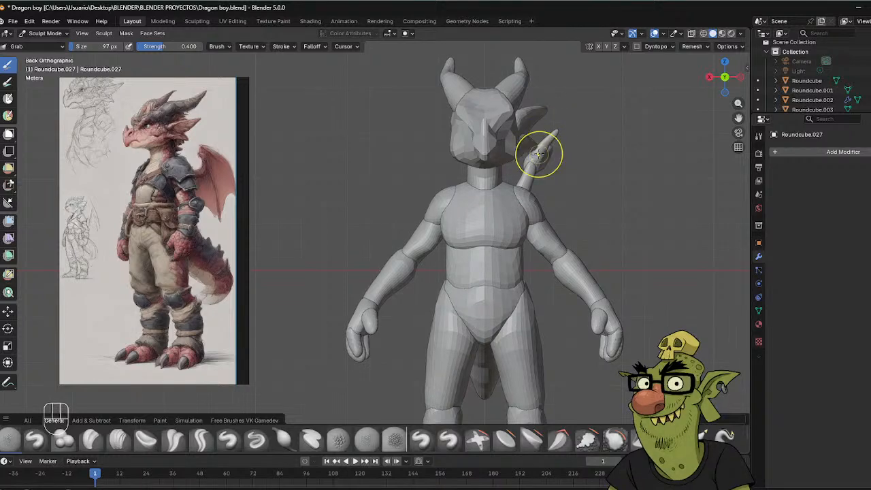
middle_drag(538, 154, 544, 149)
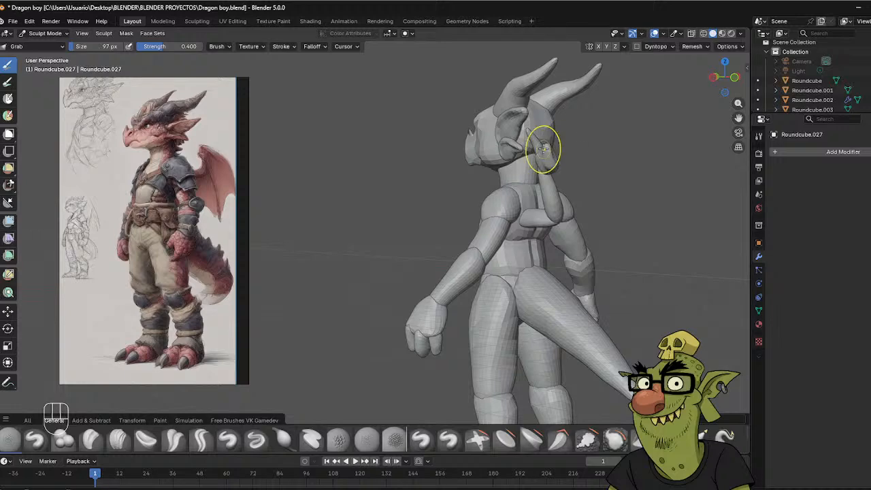
middle_drag(554, 127, 515, 138)
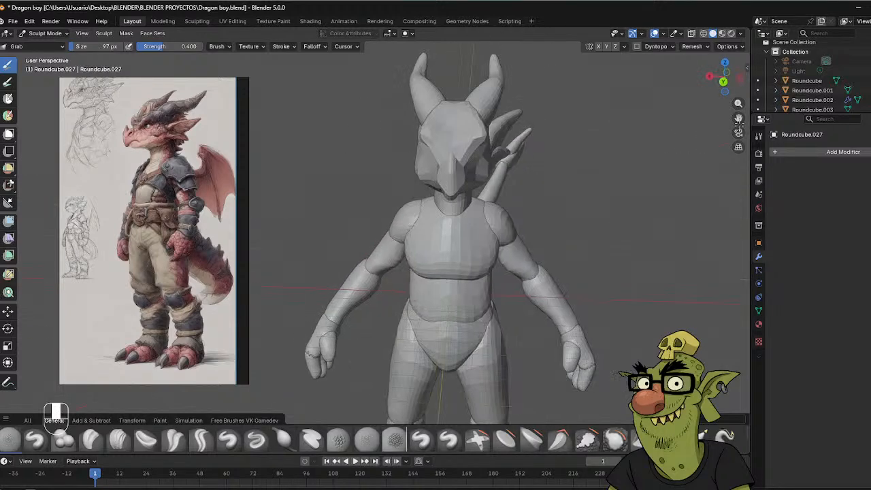
drag(523, 131, 526, 130)
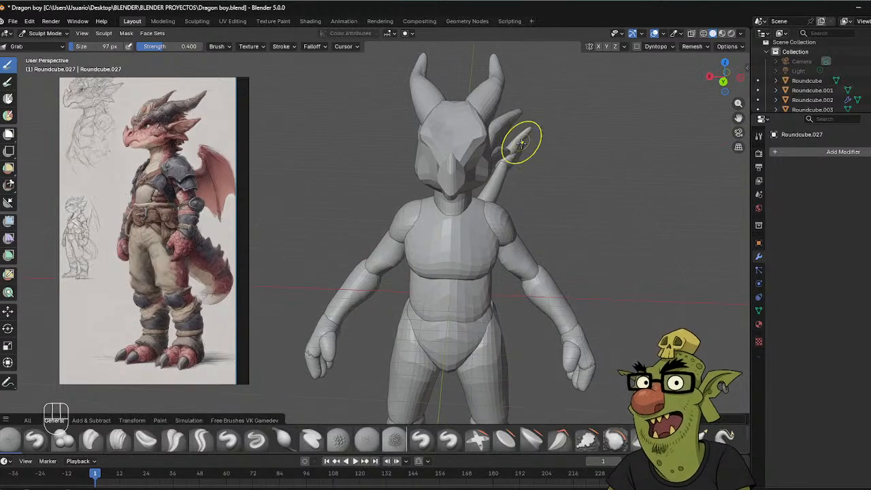
middle_drag(554, 147, 530, 171)
Switch sculpting to the wing's tip piece, set the Grab brush size to 85 px and refine its joint with the arm.
key(alt+q)
click(518, 157)
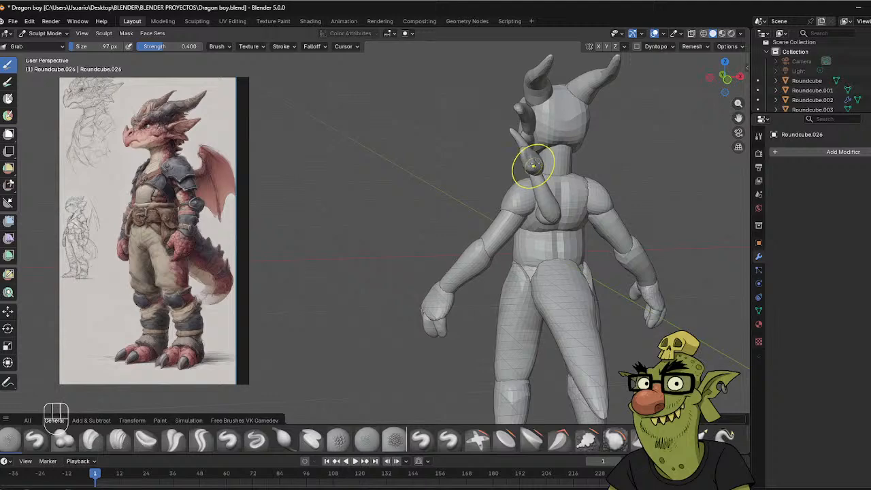
middle_drag(533, 159, 539, 155)
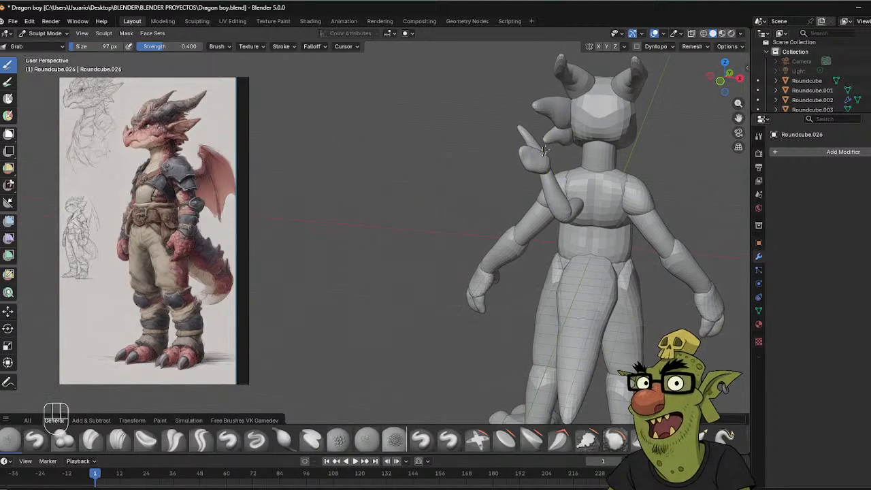
middle_drag(616, 152, 534, 115)
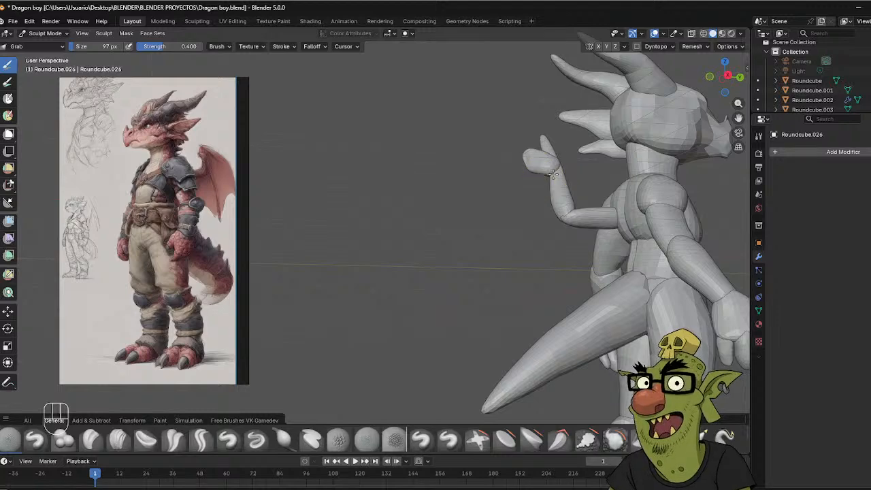
middle_drag(553, 174, 578, 156)
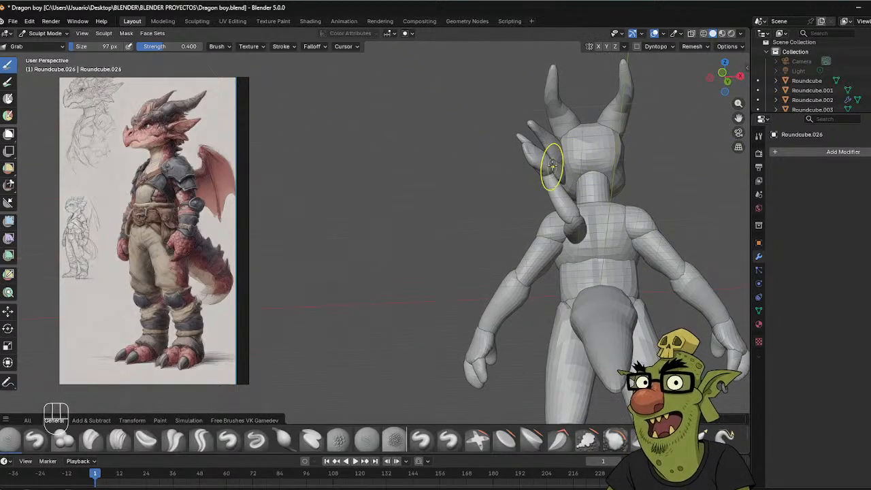
key(f)
click(549, 161)
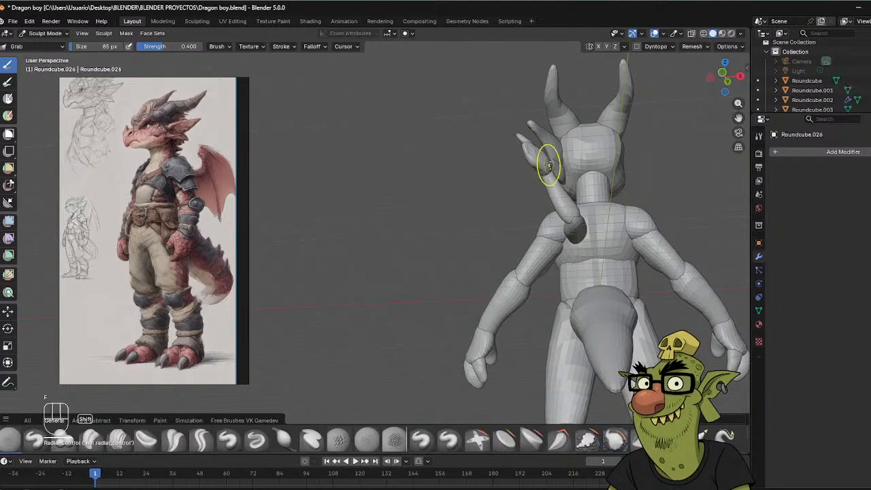
middle_drag(596, 156, 559, 162)
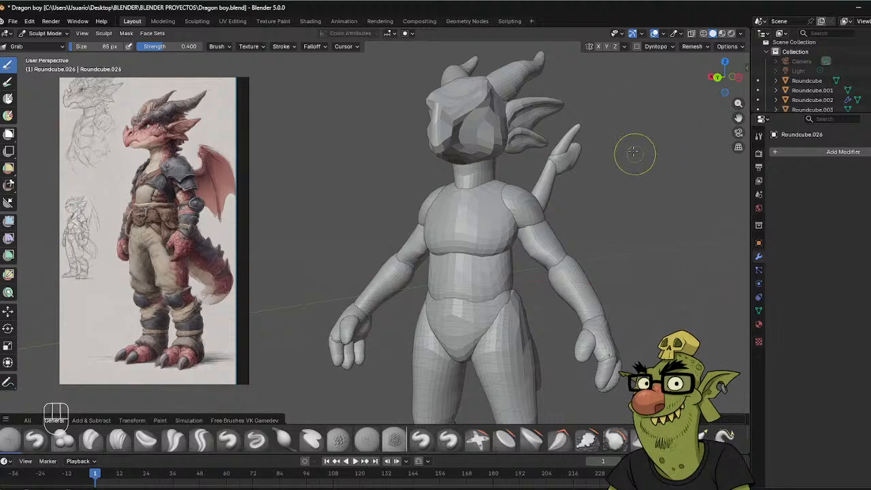
middle_drag(564, 173, 504, 144)
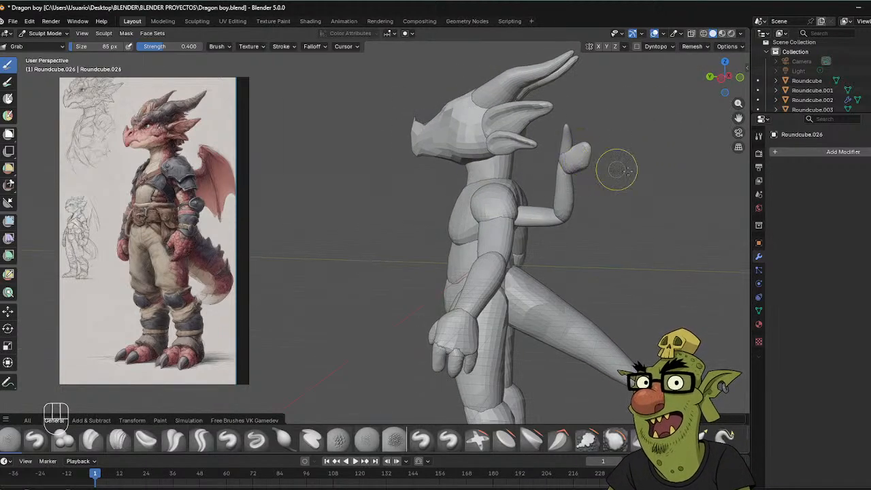
Duplicate the thumb-like claw in Object Mode and position the copy beside the wing's tip piece, adjusting it from front and back.
key(ctrl+Tab)
click(570, 138)
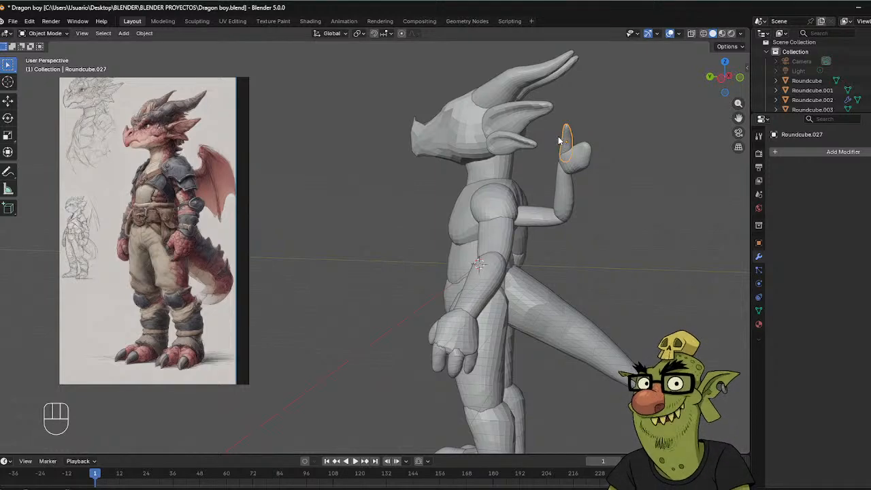
key(shift+d)
click(593, 139)
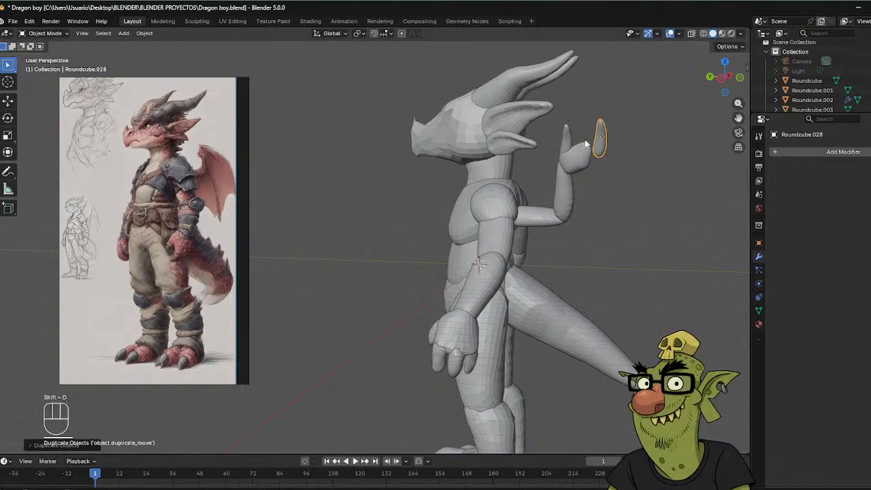
middle_drag(586, 145, 645, 170)
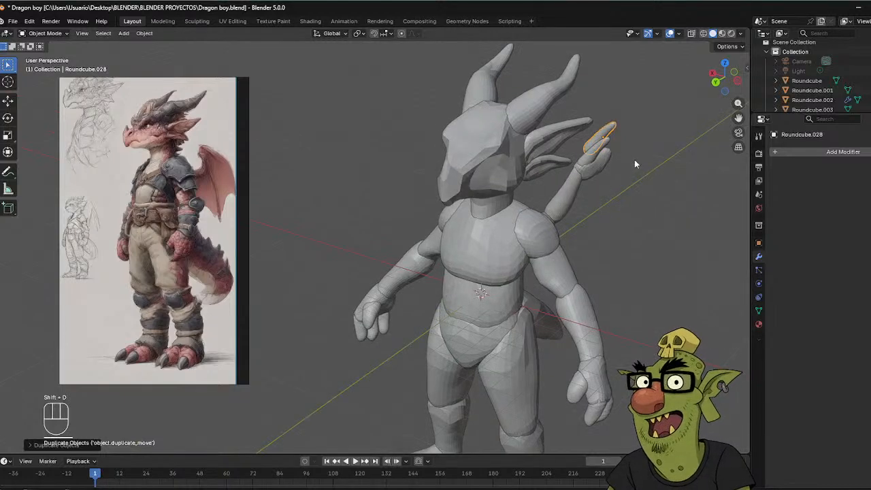
key(g)
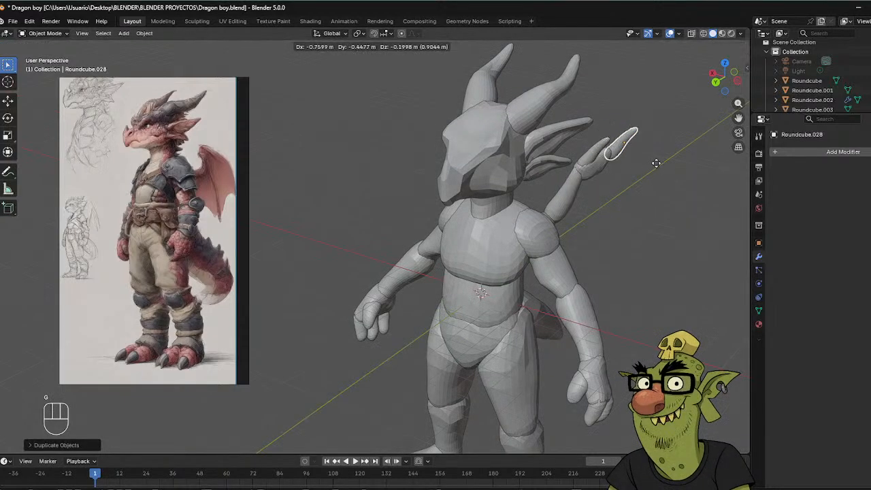
click(685, 170)
middle_drag(686, 169, 494, 133)
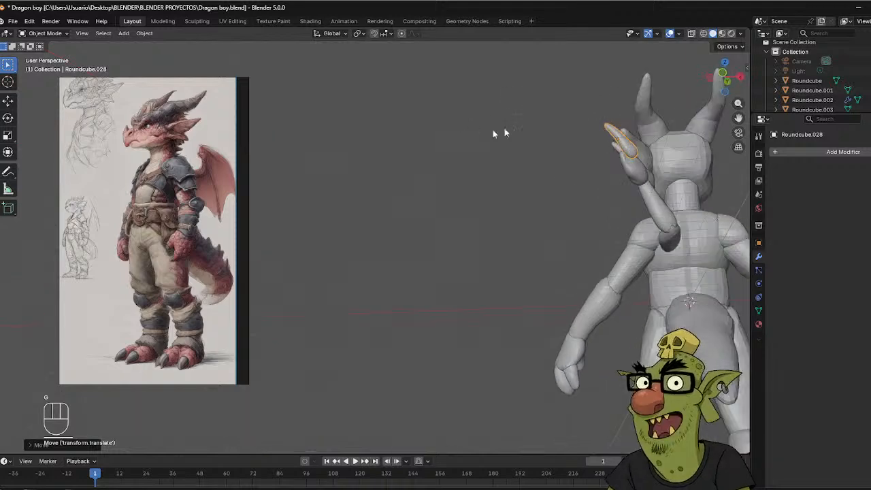
key(g)
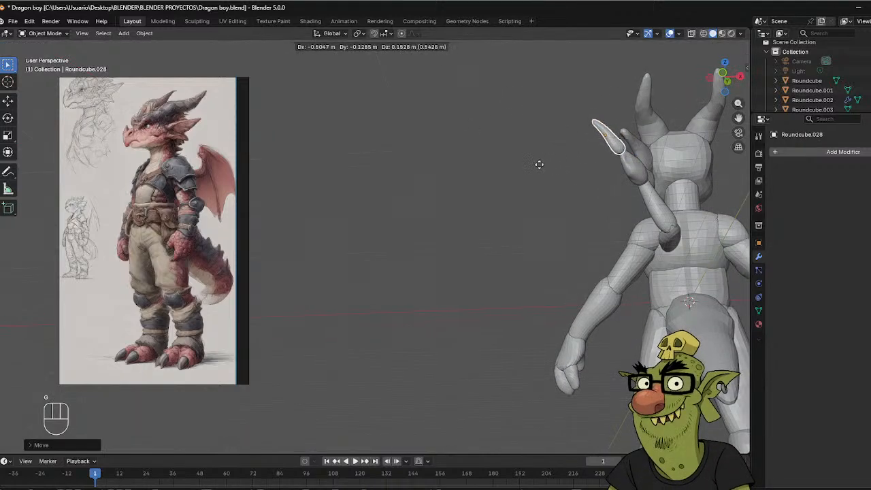
click(550, 167)
Rotate the copied claw until it points backward almost horizontally and move its base against the wing's tip piece.
middle_drag(550, 168, 633, 178)
key(r)
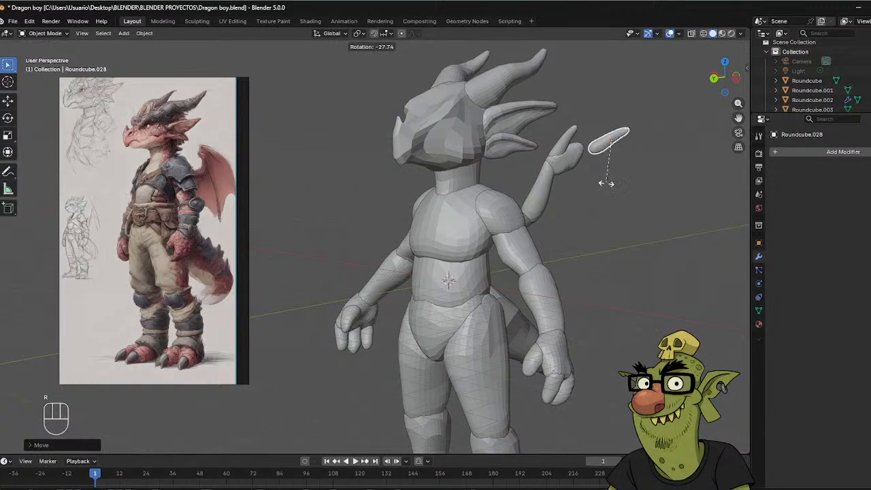
click(606, 179)
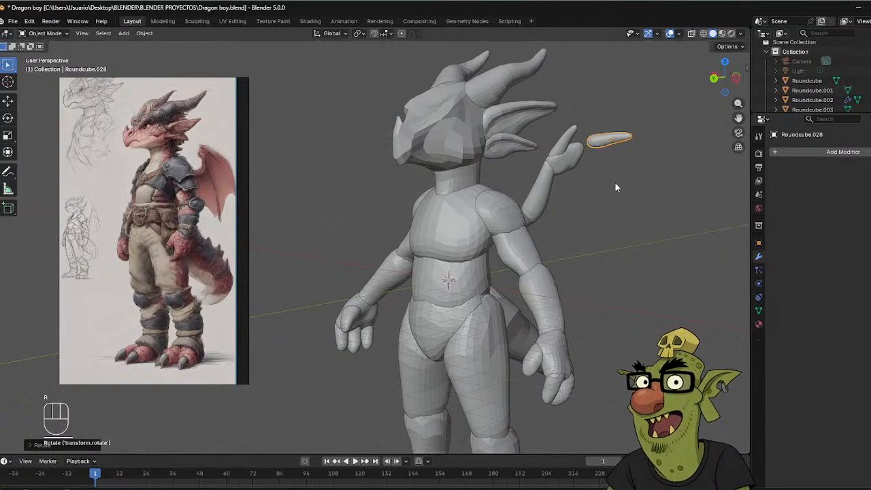
middle_drag(614, 184, 651, 140)
key(r)
click(679, 183)
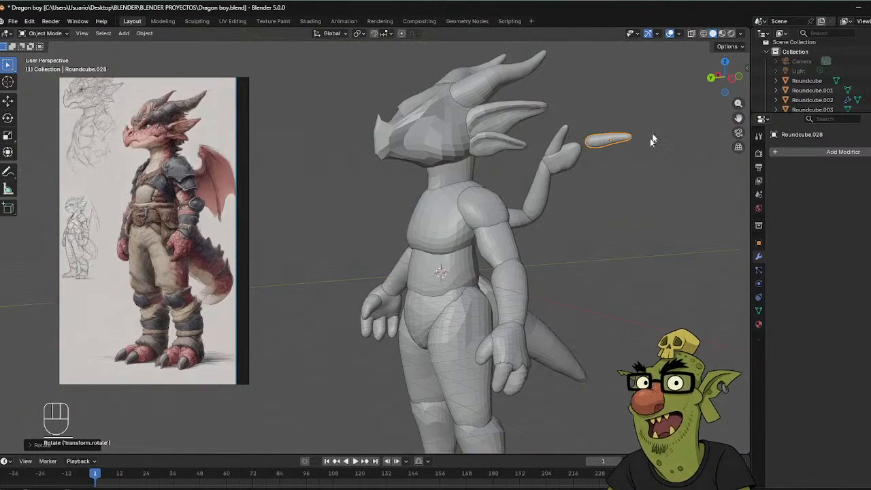
key(g)
click(621, 191)
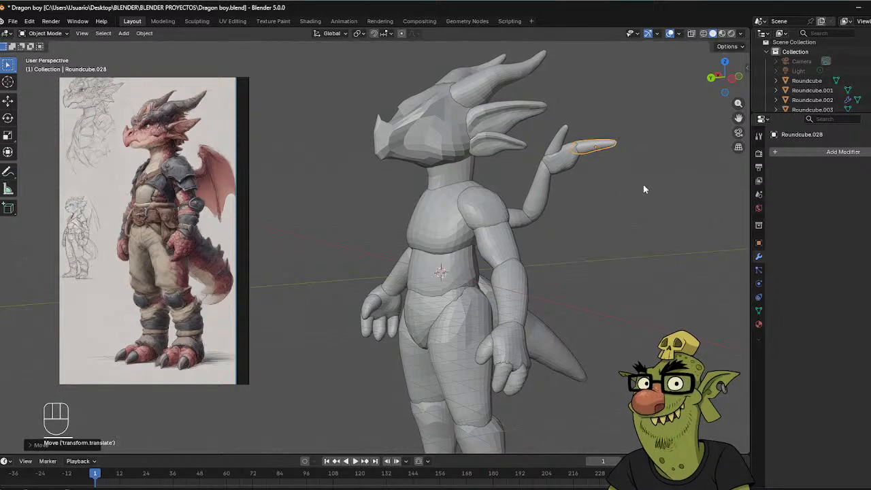
Stretch the copied claw along the global Y axis into a long finger and reposition its base on the tip piece.
shift+middle_drag(637, 185, 545, 183)
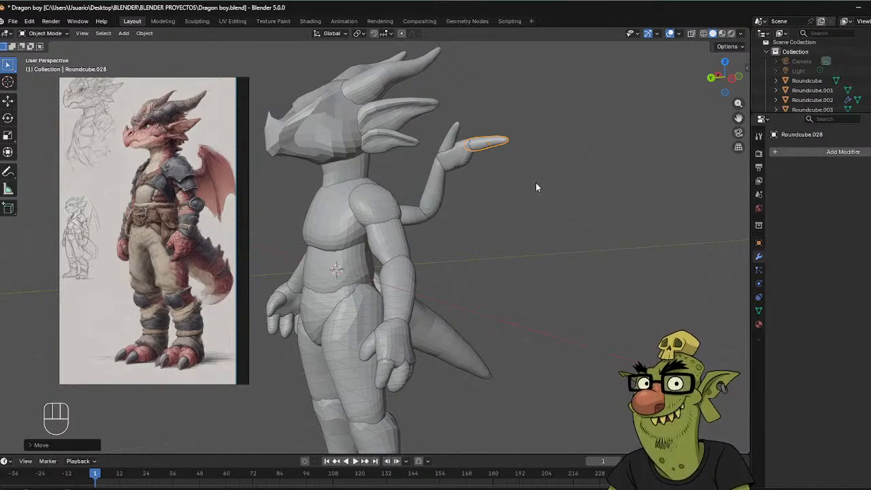
key(s)
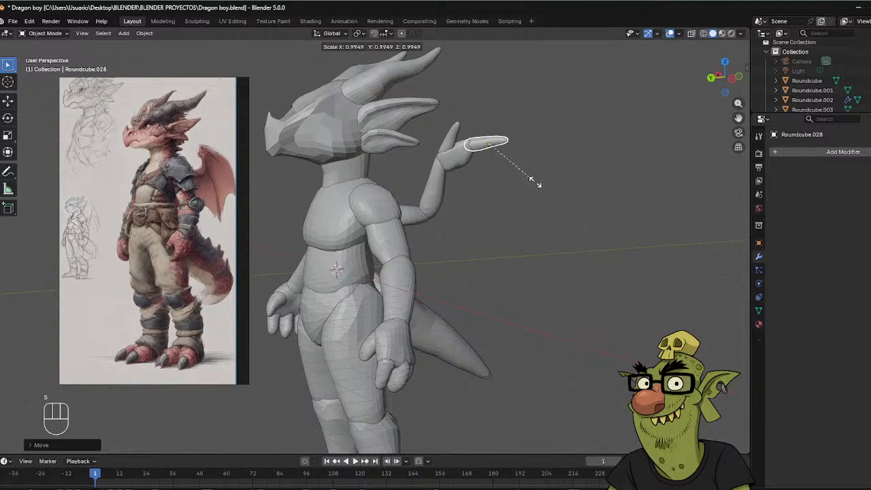
key(y)
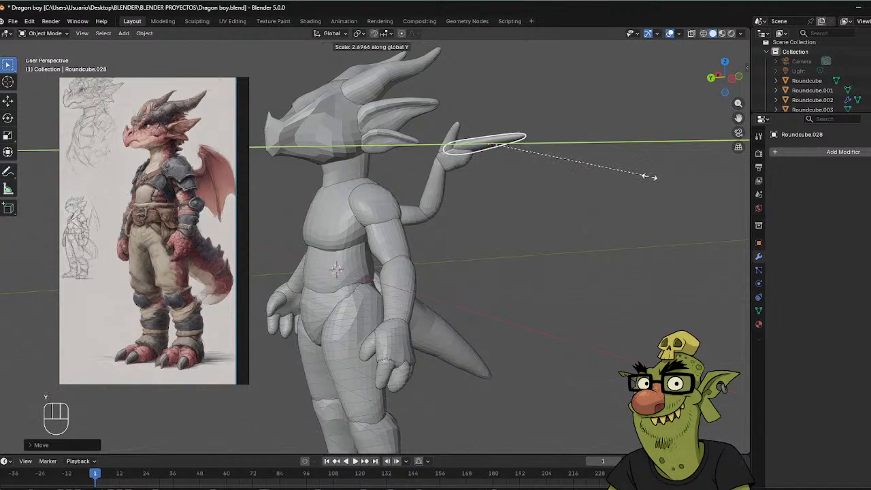
click(610, 176)
key(g)
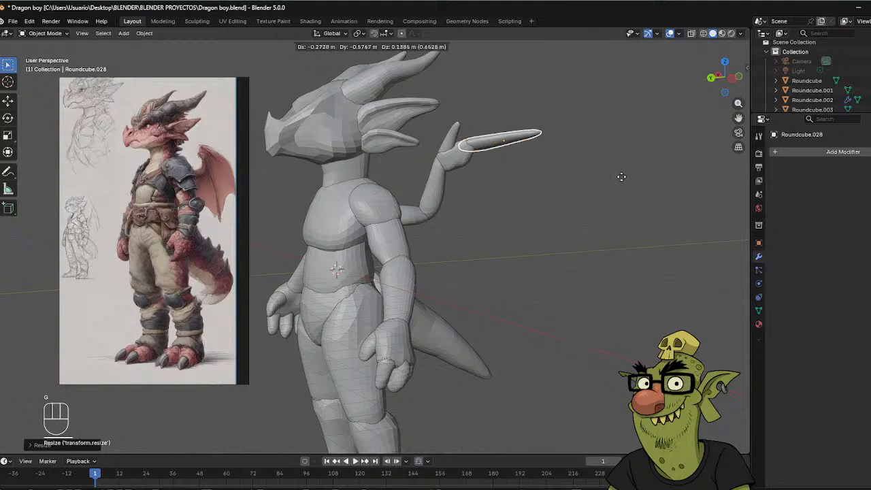
click(622, 176)
key(ctrl+Tab)
click(562, 178)
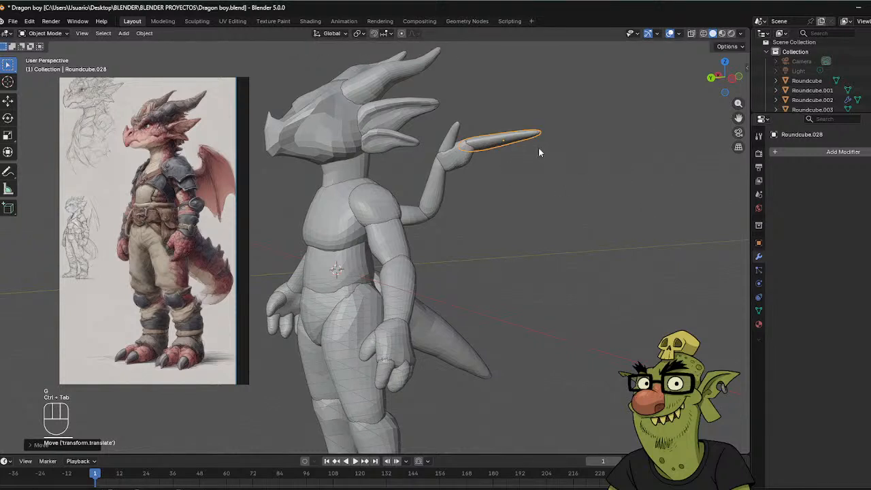
key(ctrl+Tab)
click(521, 195)
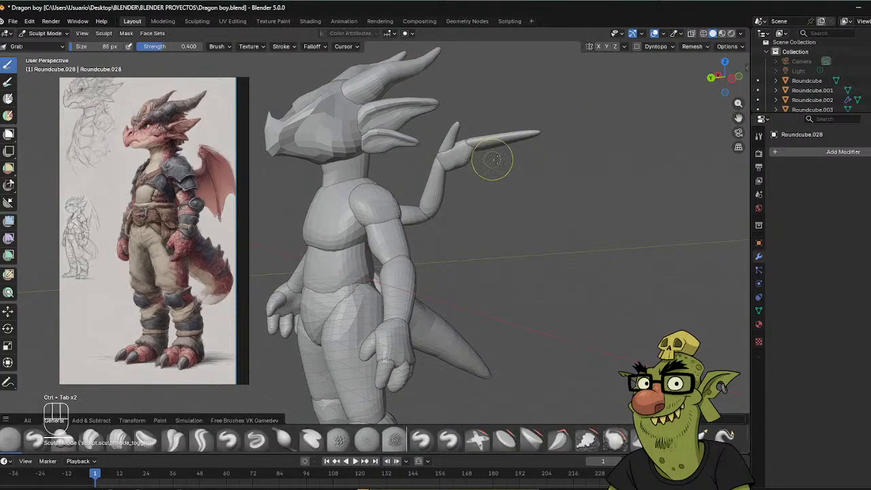
key(ctrl+Tab)
click(432, 195)
key(ctrl+Tab)
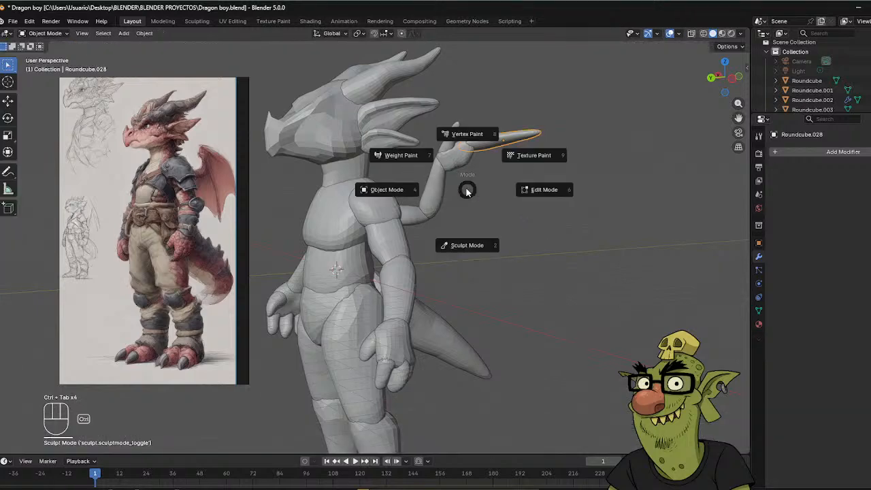
click(392, 192)
Apply the long finger's scale and enter Sculpt Mode with the Grab brush sized to 140 px.
key(ctrl+a)
click(406, 189)
key(ctrl+Tab)
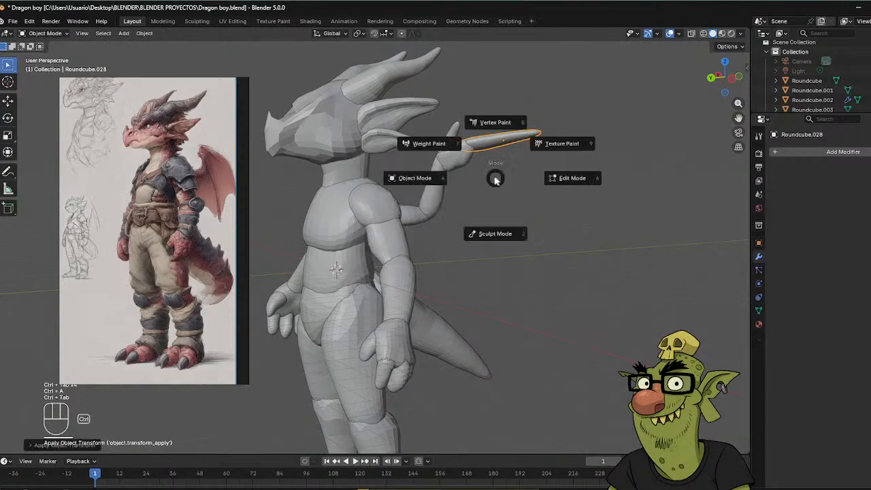
click(488, 234)
key(f)
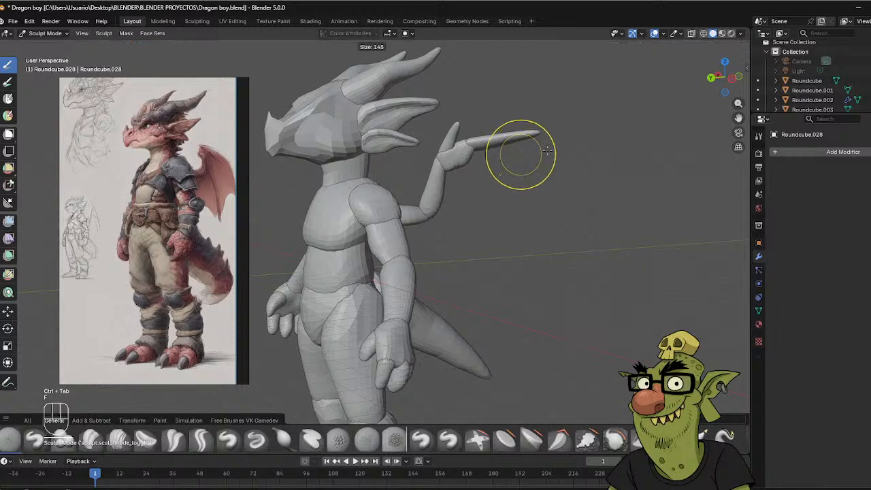
click(554, 155)
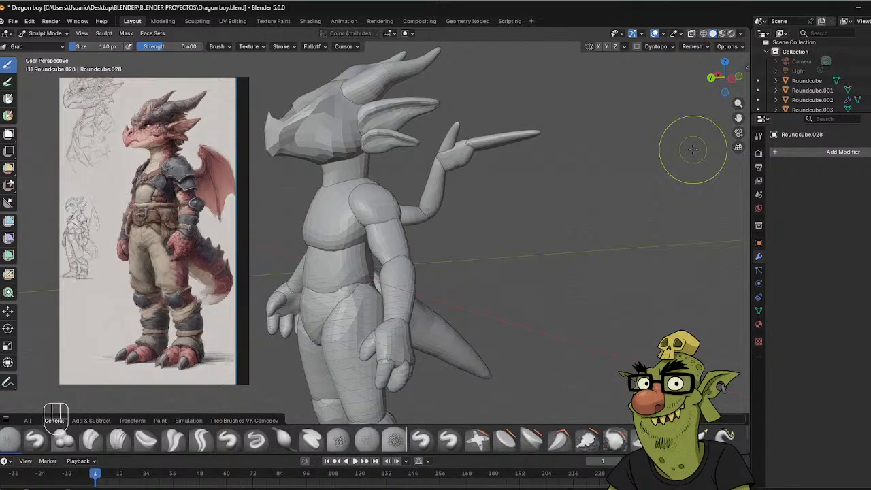
Switch to the browser's livestream dashboard to check the stream, and return to Blender.
mouse_move(561, 488)
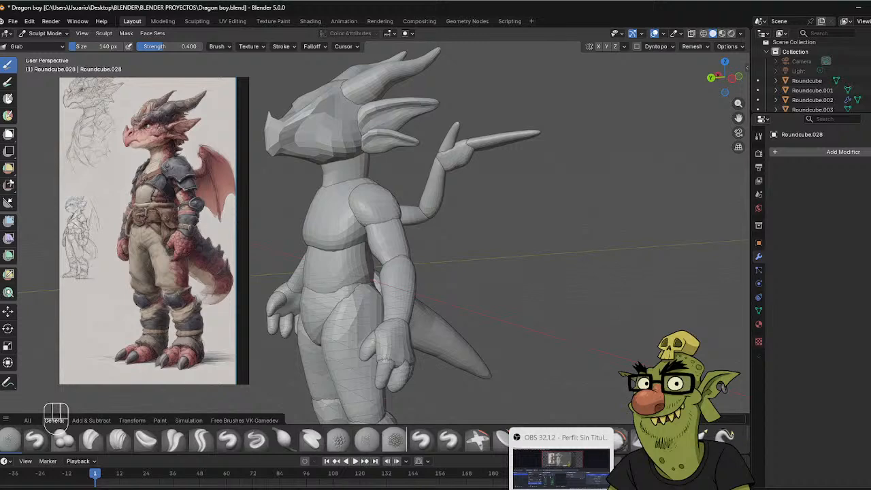
click(604, 488)
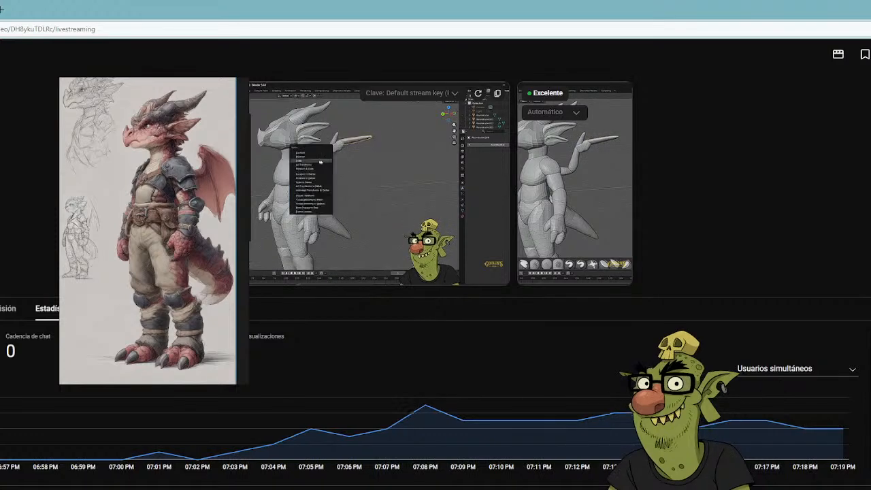
mouse_move(582, 488)
click(581, 462)
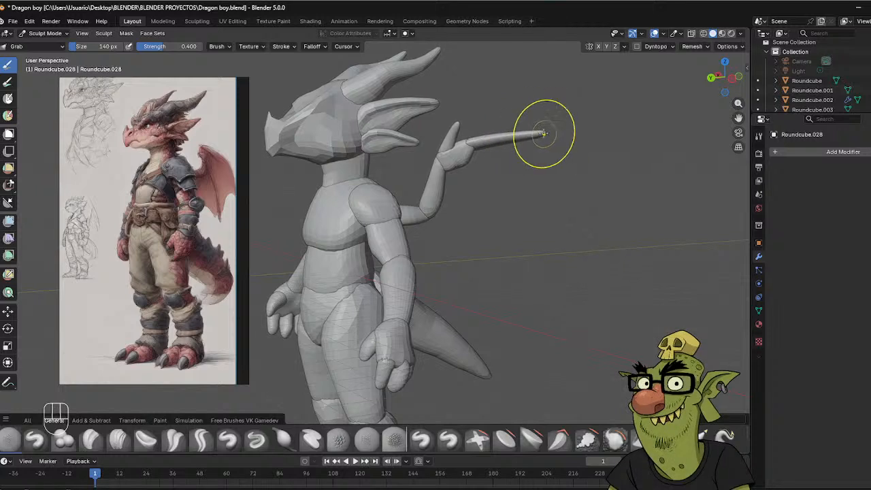
Pull the long wing finger's outer end downward with the Grab brush to give it a gentle arched curve.
drag(547, 134, 548, 139)
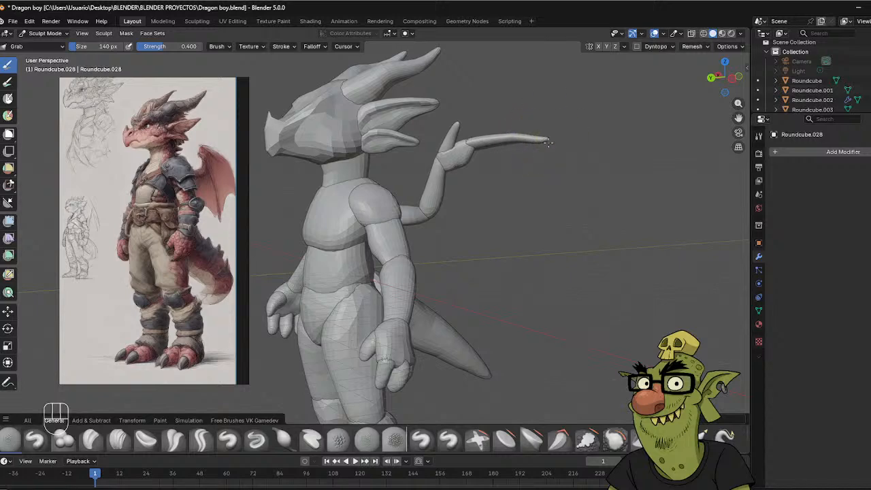
shift+drag(547, 136, 547, 144)
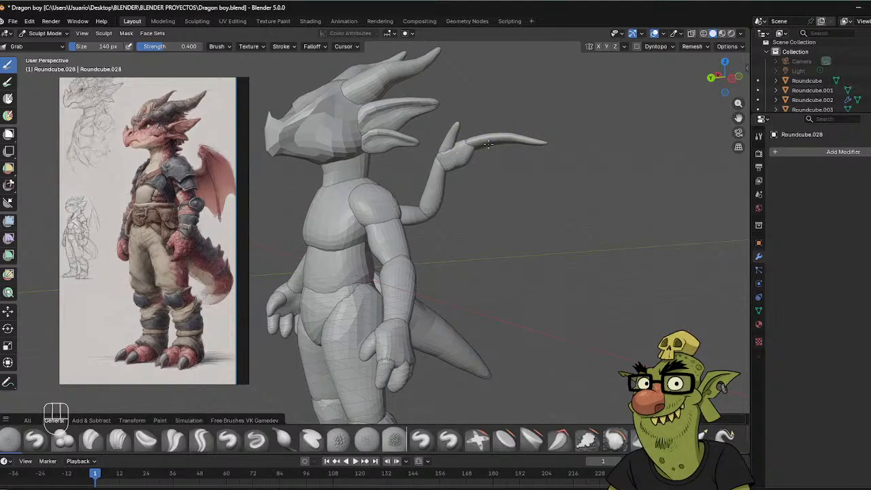
middle_drag(577, 119, 502, 133)
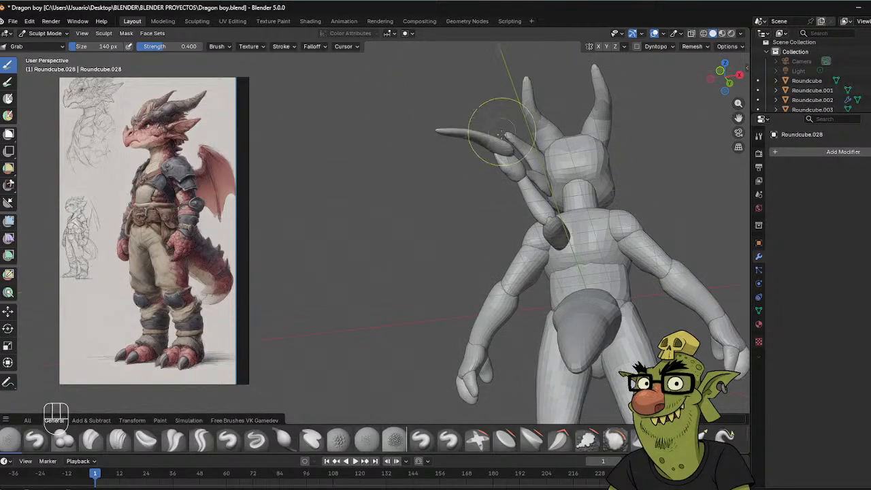
Reshape the wing finger's base near the tip joint, using Grab brush sizes of 73 px and 141 px.
key(f)
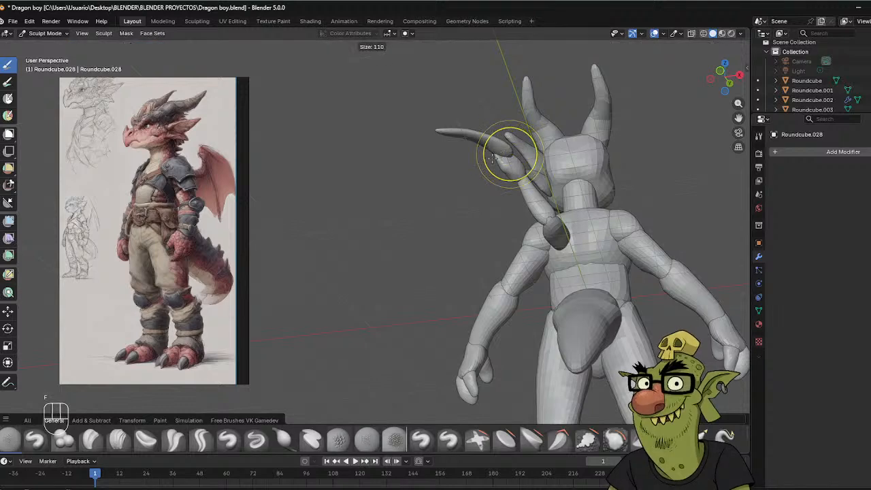
click(510, 154)
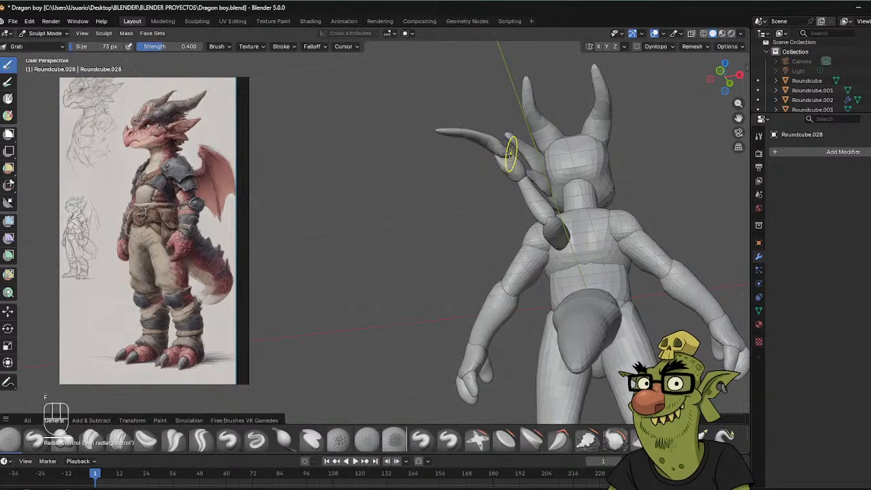
middle_drag(510, 154, 704, 88)
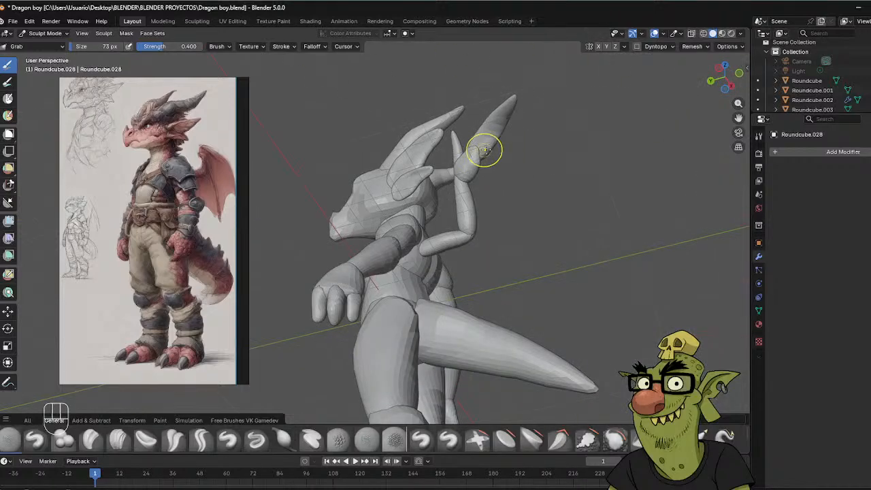
key(f)
click(520, 147)
drag(499, 143, 495, 137)
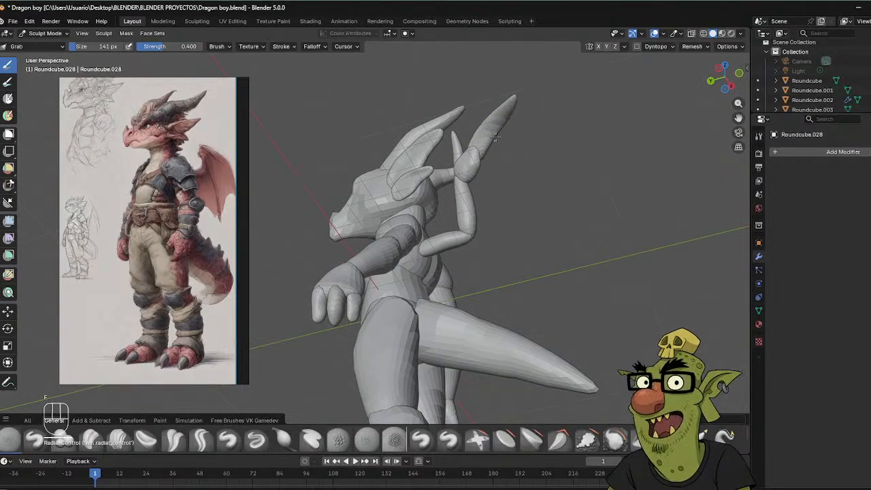
Slim and smooth the wing finger's shaft from below, using Grab brush sizes of 100 px and 77 px.
key(f)
click(478, 141)
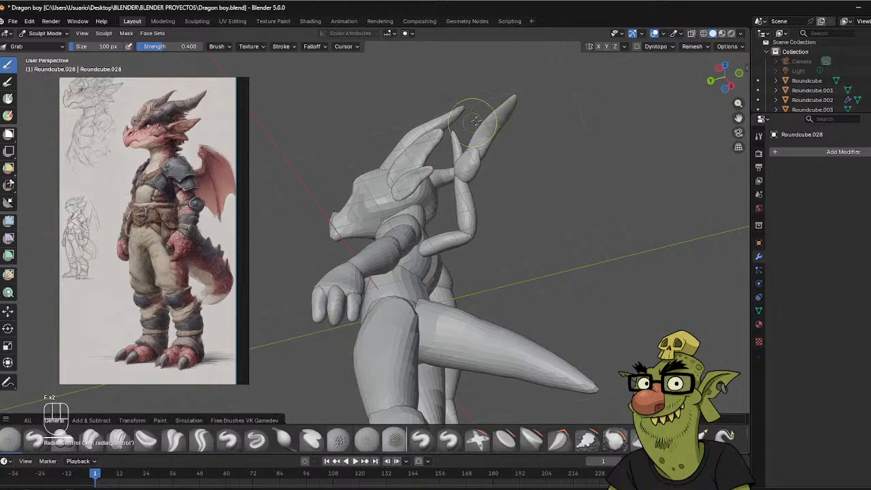
middle_drag(490, 133, 495, 141)
key(f)
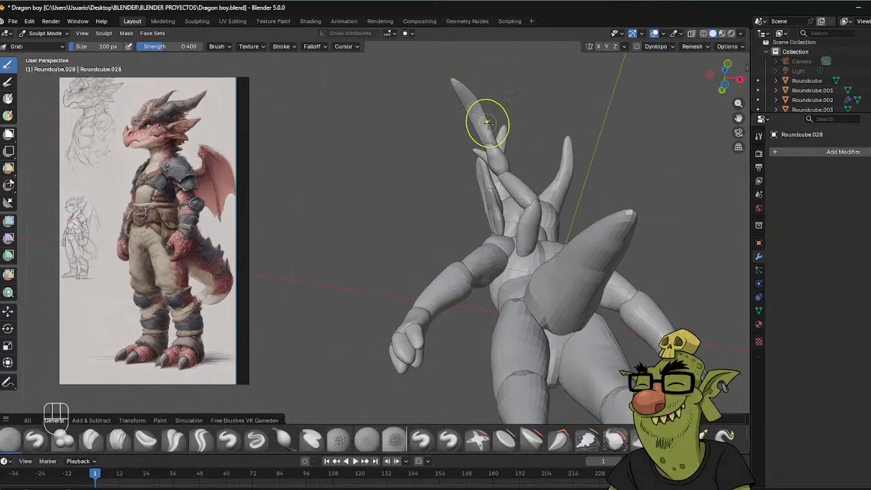
click(479, 126)
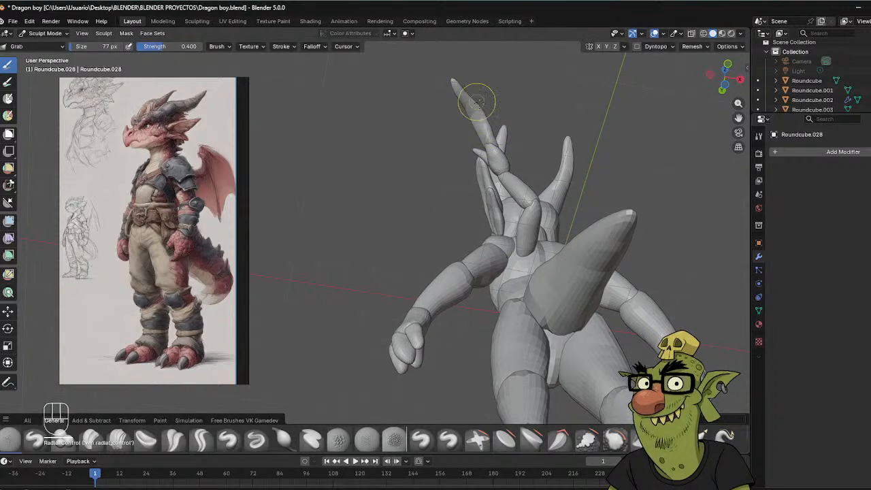
key(shift)
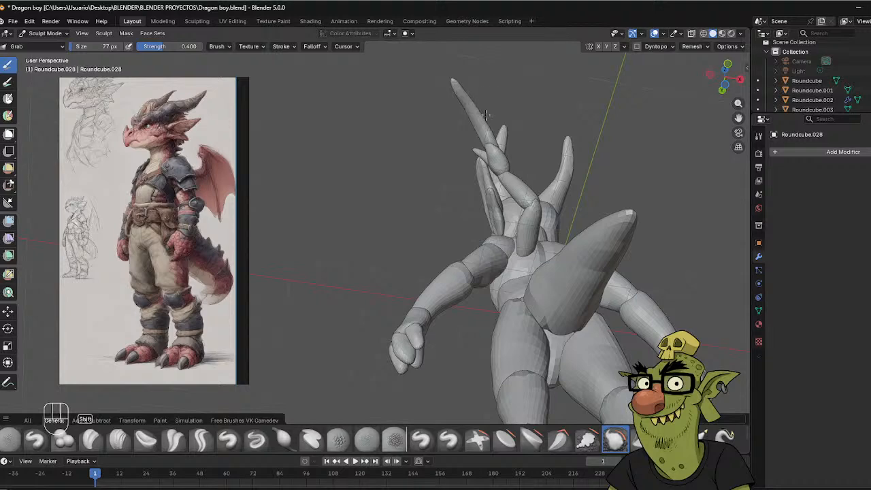
mouse_move(493, 131)
middle_down()
mouse_move(463, 170)
mouse_move(488, 129)
middle_up()
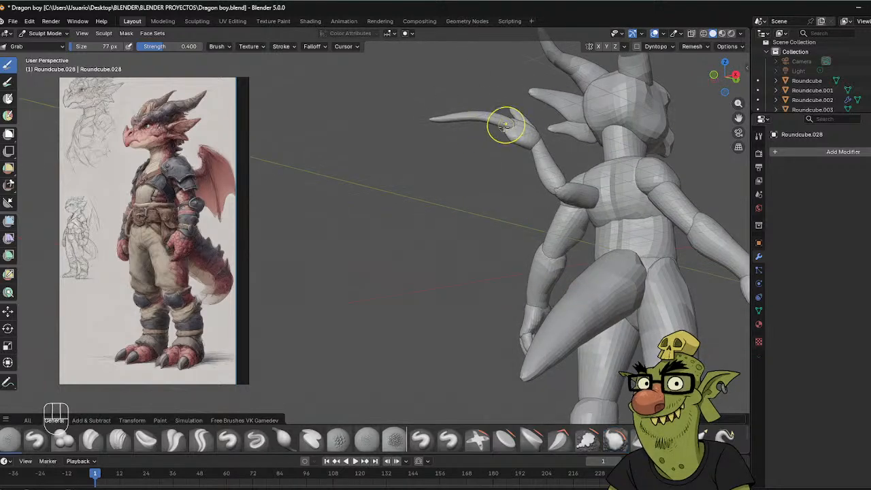
Reshape and smooth the long wing finger's base where it meets the tip joint, using a 133 px Grab brush.
middle_drag(515, 116, 517, 123)
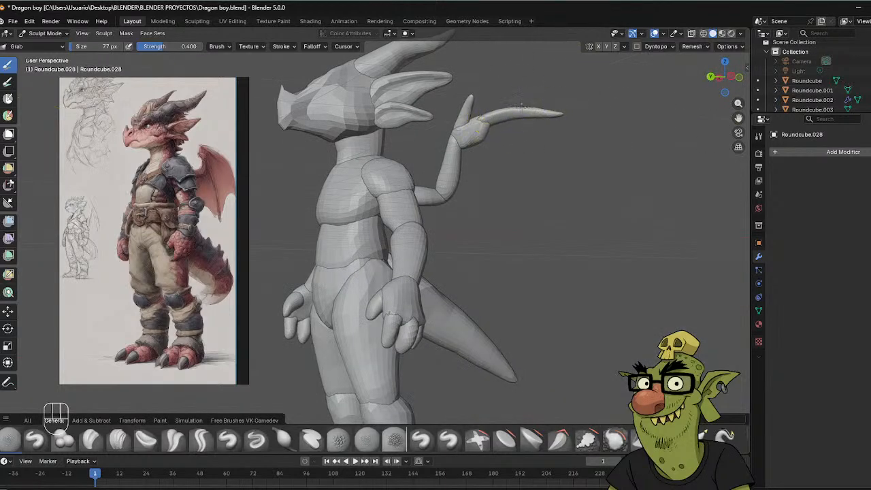
key(f)
click(517, 106)
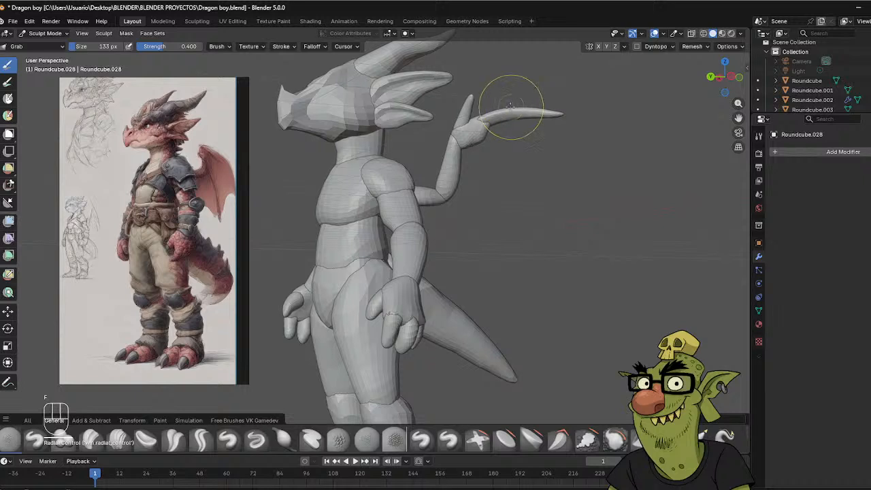
shift+drag(493, 114, 486, 124)
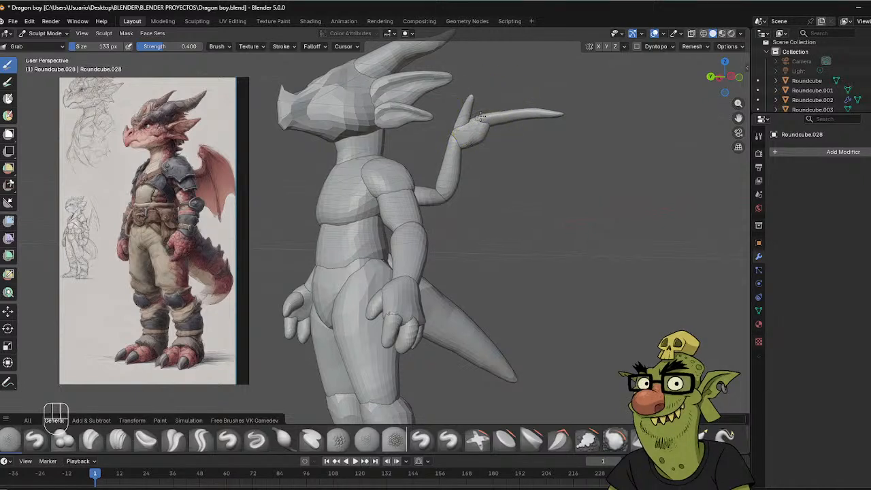
middle_drag(546, 105, 484, 143)
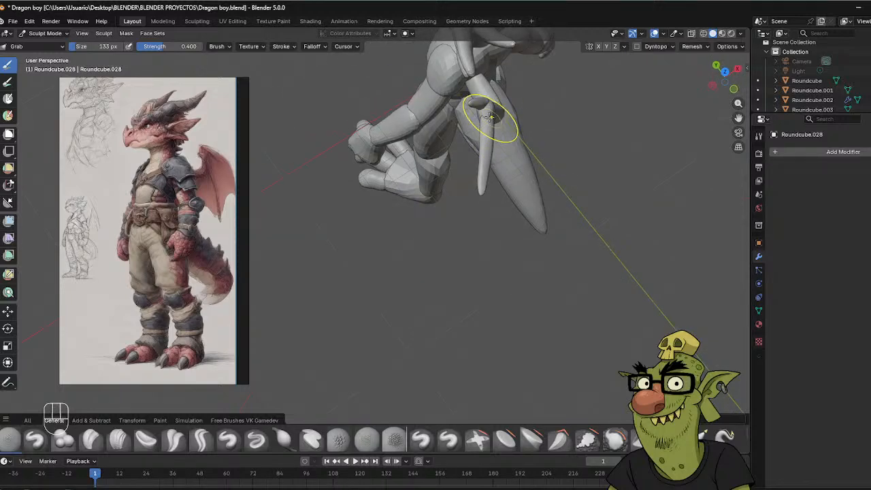
mouse_move(519, 111)
middle_down()
mouse_move(545, 83)
mouse_move(517, 128)
middle_up()
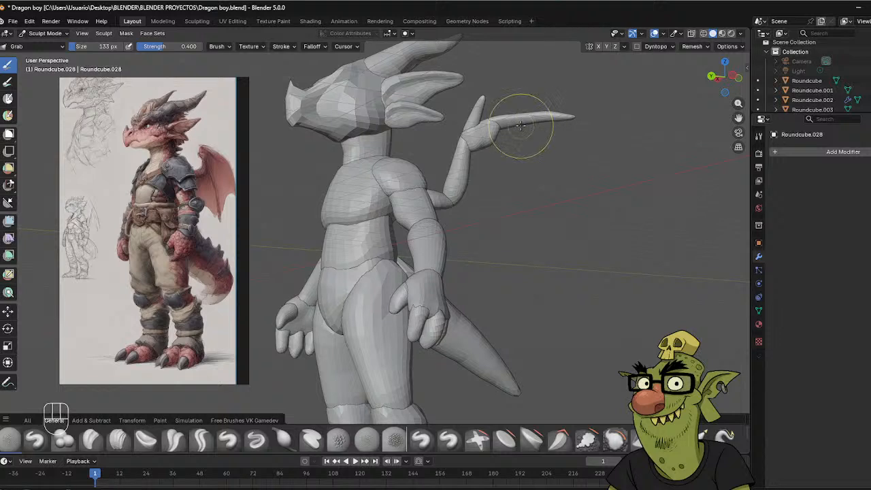
Refine and smooth the wing finger's shaft and pointed end into a slim, gentle curve with a 90 px Grab brush.
key(f)
click(516, 126)
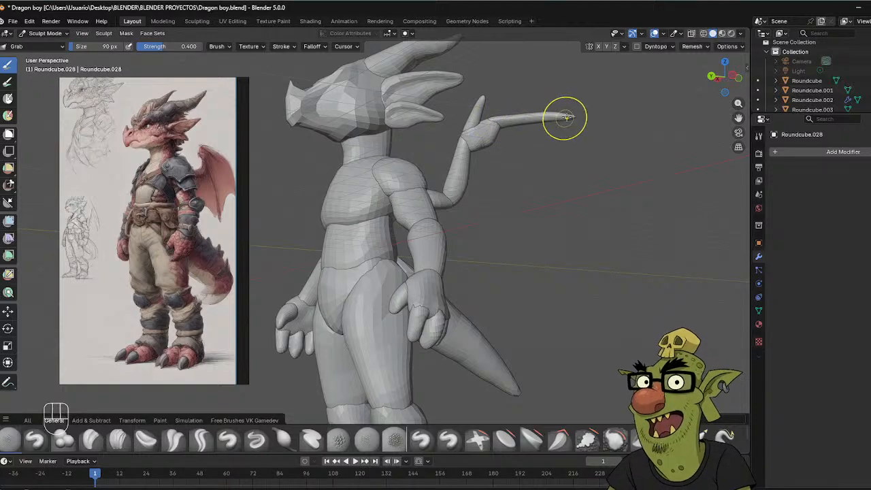
mouse_move(606, 103)
middle_down()
mouse_move(476, 156)
mouse_move(667, 83)
mouse_move(559, 120)
middle_up()
shift+drag(576, 118, 571, 117)
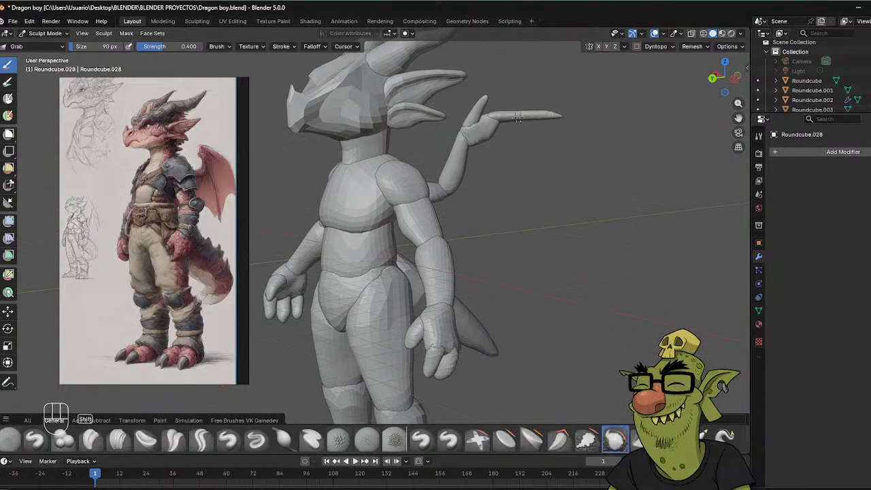
shift+drag(548, 106, 585, 90)
mouse_move(556, 119)
middle_down()
mouse_move(543, 117)
mouse_move(579, 105)
middle_up()
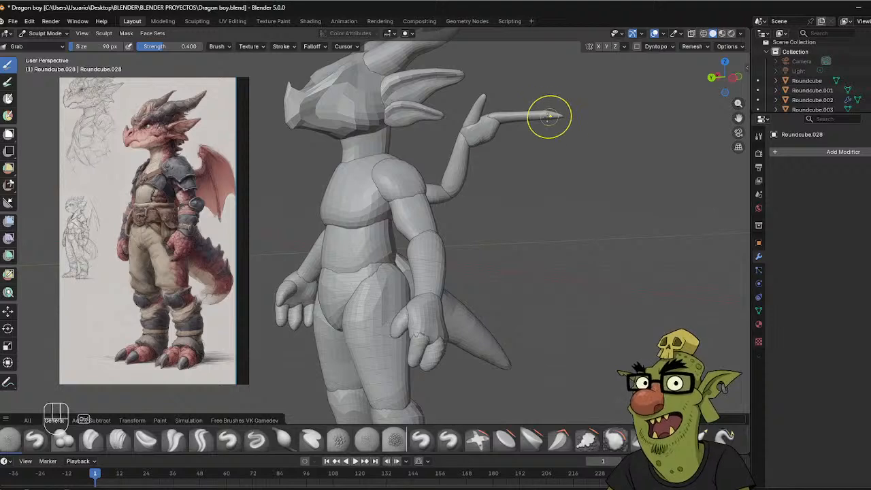
key(ctrl+Tab)
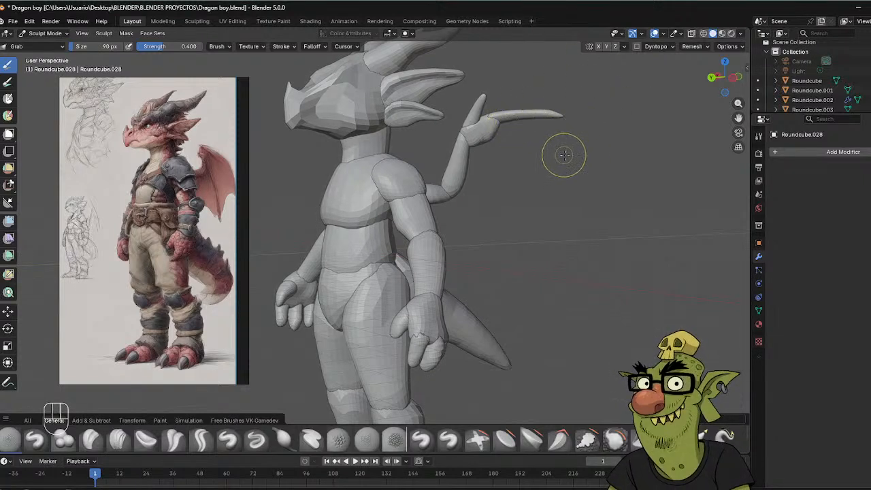
middle_drag(614, 157, 558, 167)
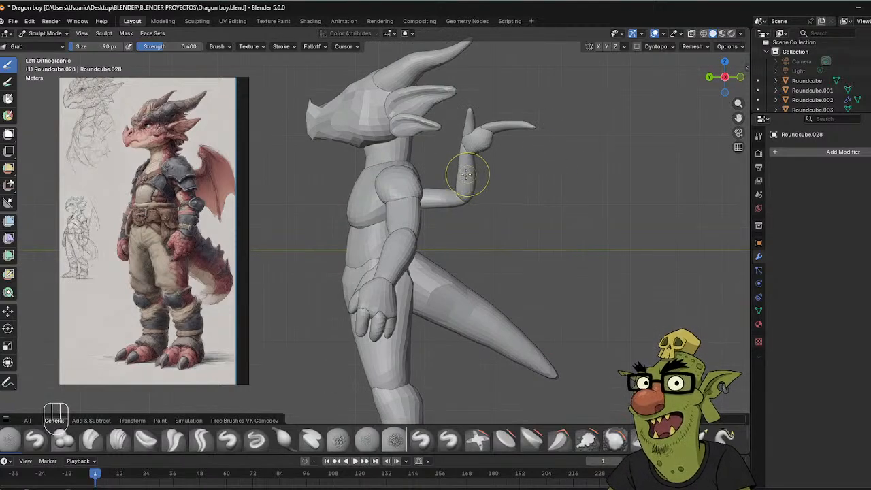
Switch sculpting to the upright wing arm segment and refine its shape with the 90 px Grab brush.
key(ctrl+Tab)
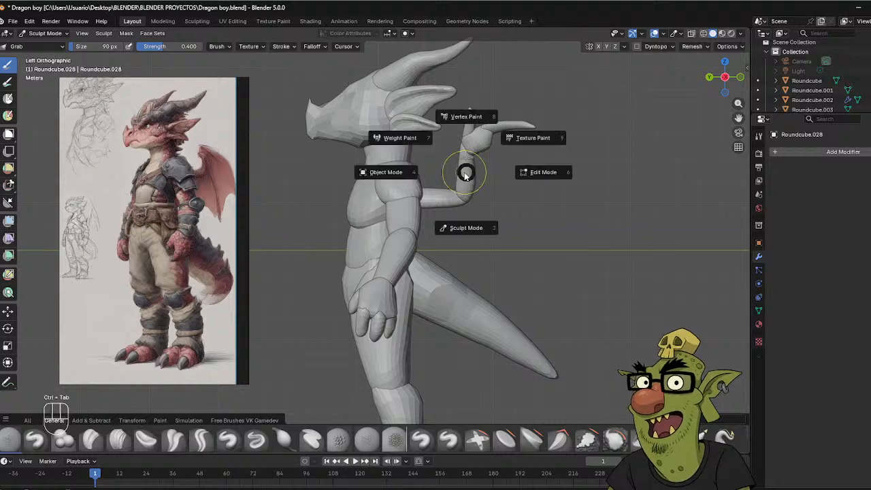
click(474, 173)
key(ctrl+Tab)
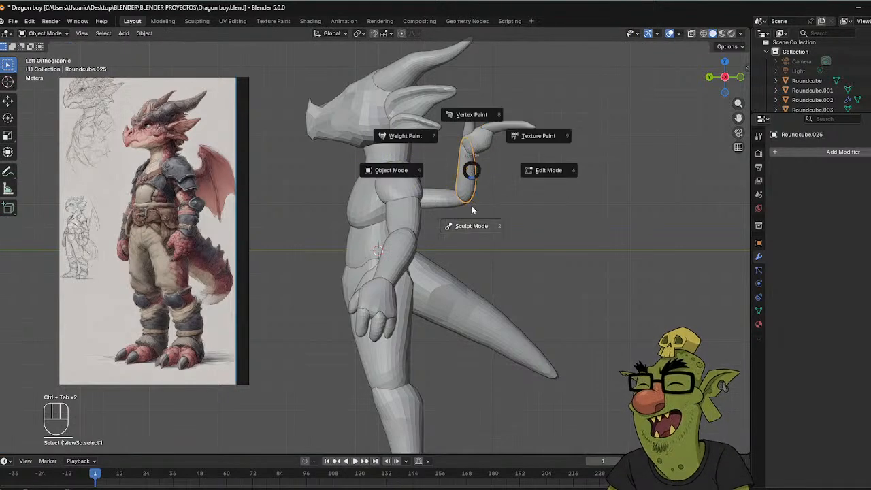
key(ctrl+Tab)
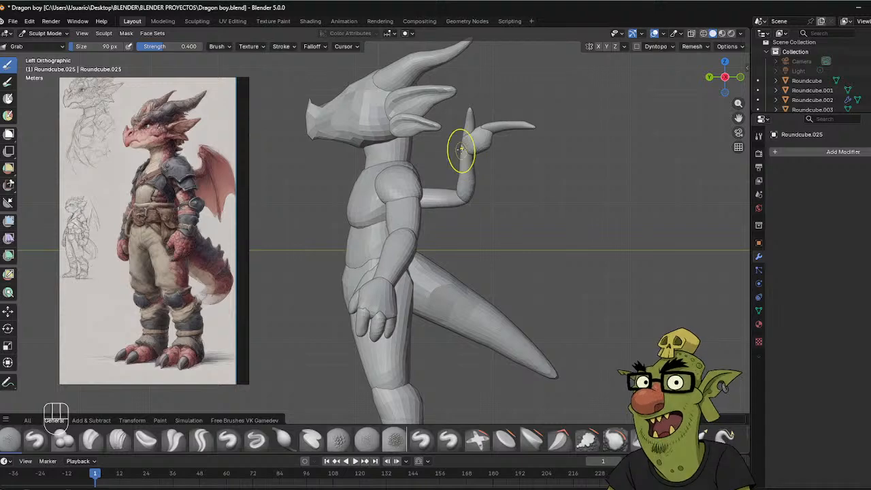
middle_drag(534, 145, 461, 140)
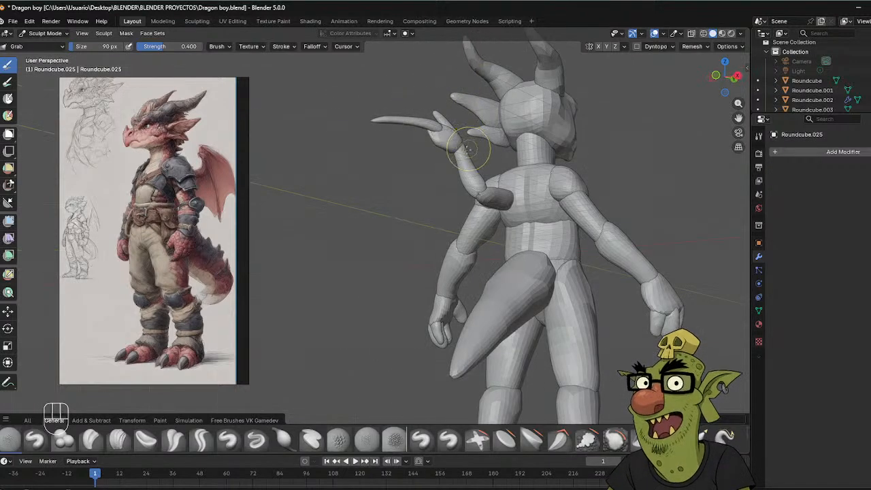
middle_drag(484, 190, 504, 194)
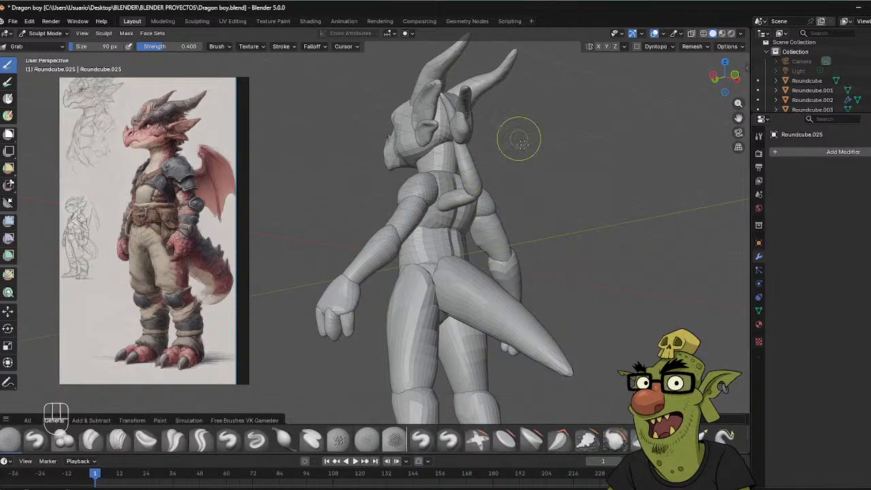
middle_drag(519, 140, 459, 184)
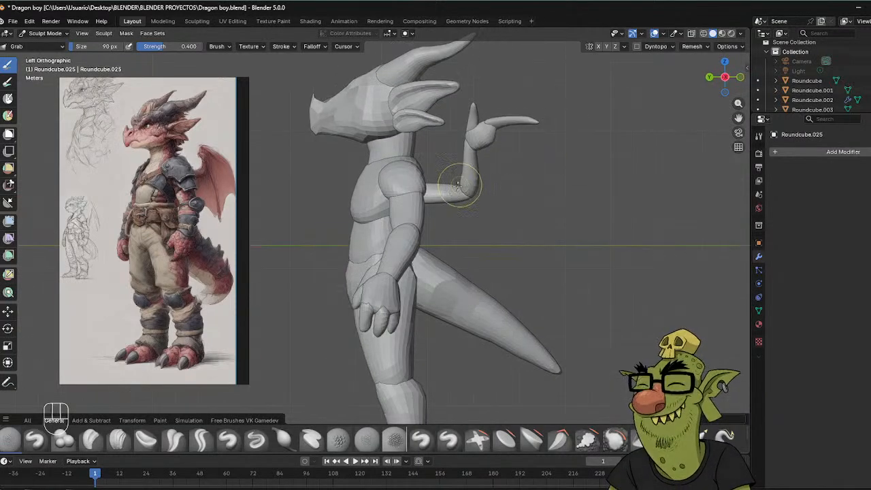
middle_drag(510, 170, 575, 140)
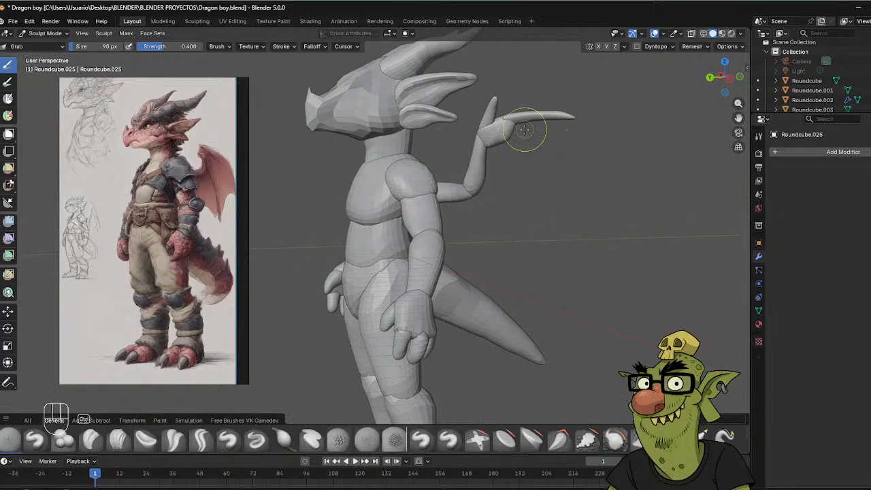
Return to Object Mode, duplicate the long wing finger, and place the copy just beyond the original's outer end.
key(ctrl+Tab)
key(ctrl+Tab)
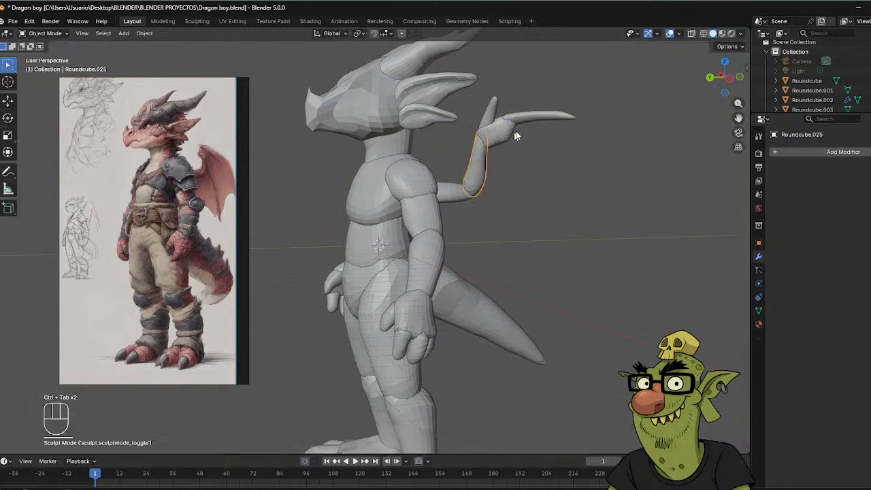
click(542, 119)
key(shift+d)
click(593, 129)
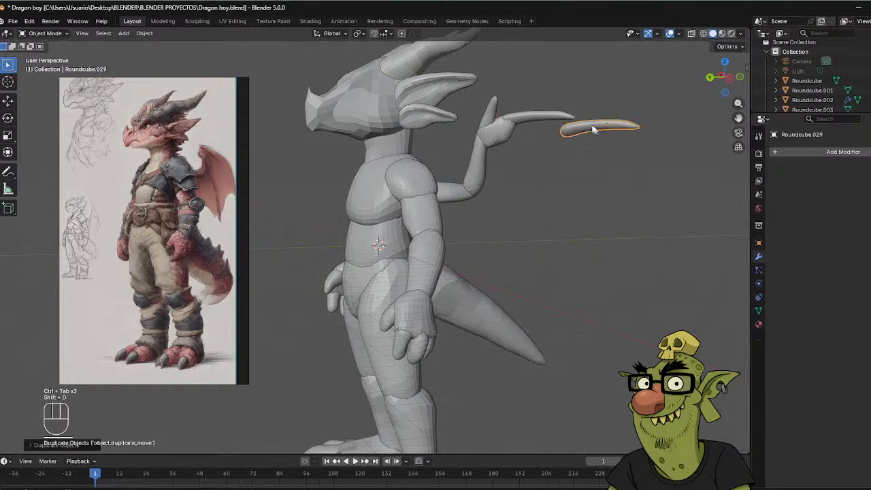
key(r)
click(606, 163)
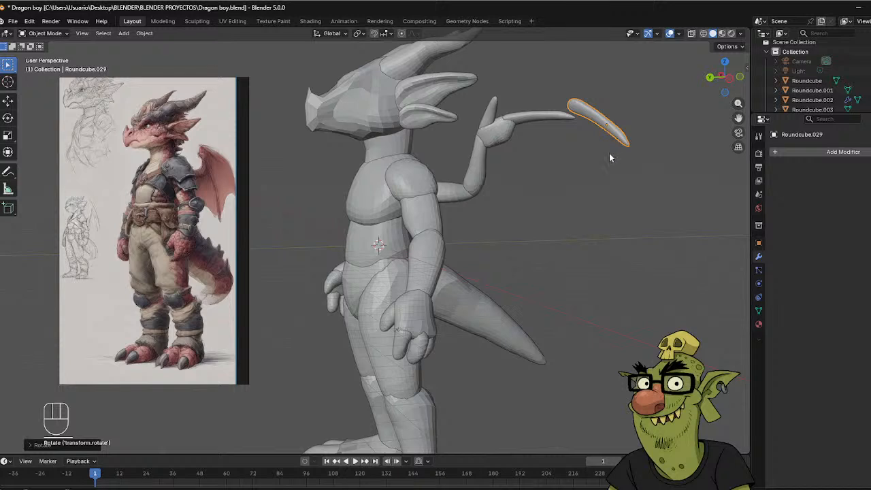
key(ctrl+z)
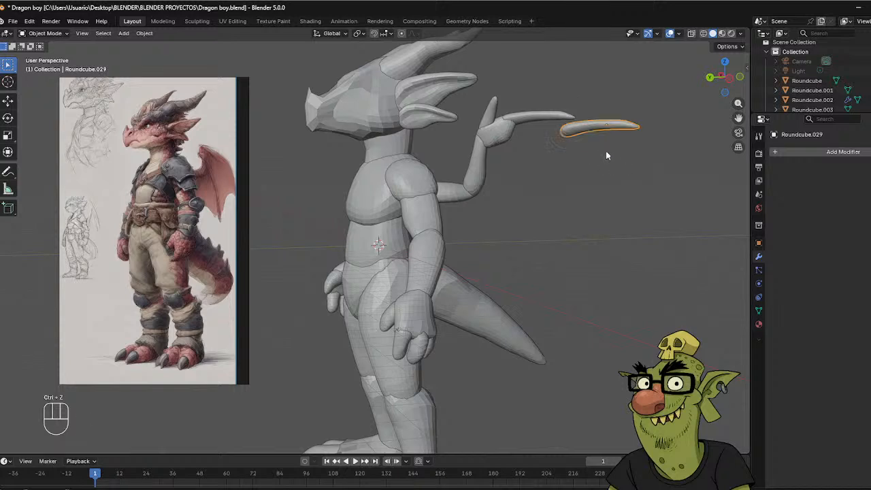
Lengthen the duplicated wing finger by scaling it up along the global Y axis.
key(s)
key(y)
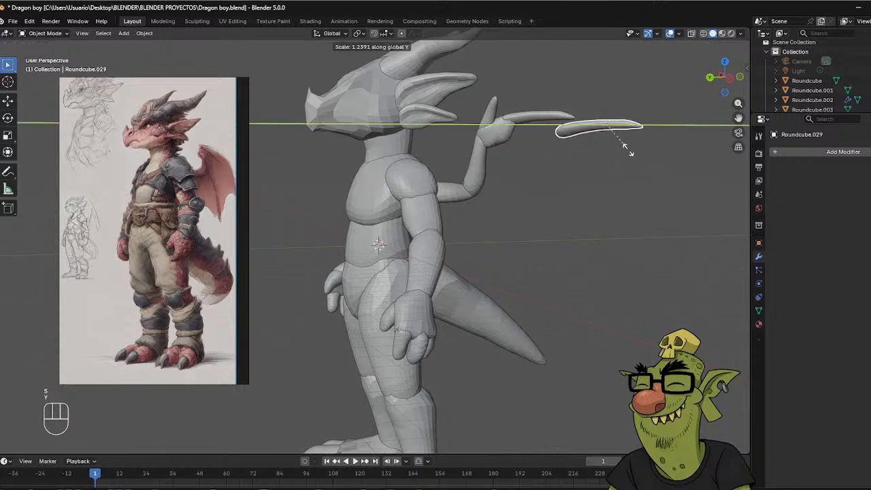
click(669, 151)
Fine-tune the duplicated wing finger's proportions by scaling it down slightly and adjusting its X and Y scale.
middle_drag(669, 151, 614, 155)
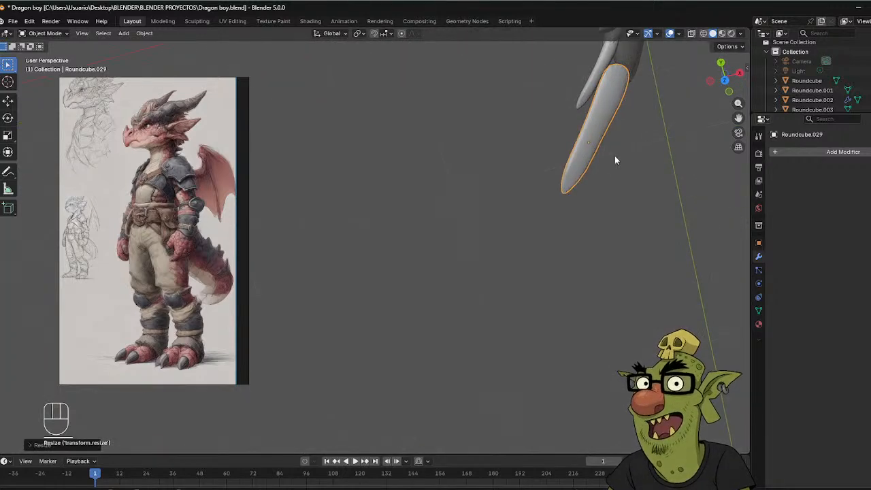
key(s)
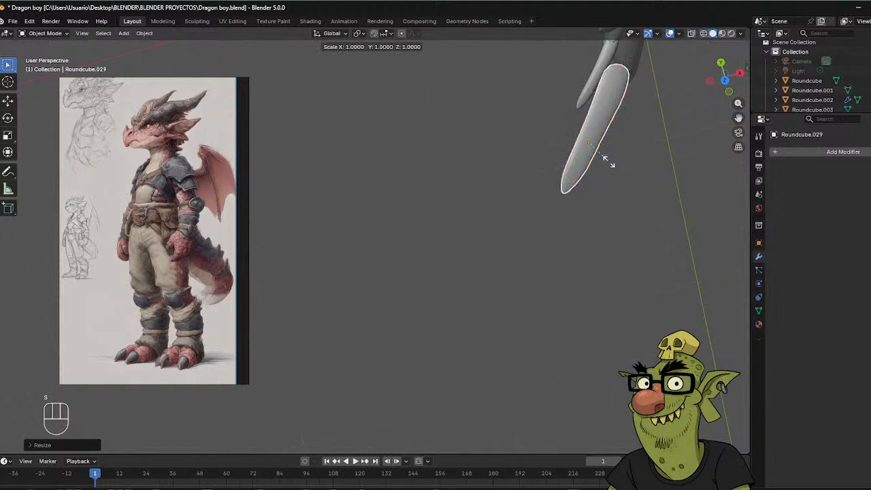
key(x)
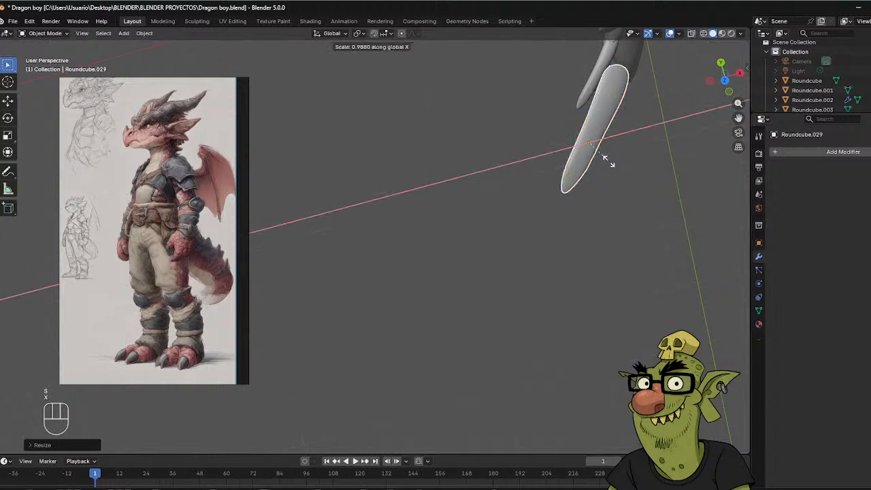
key(x)
key(x)
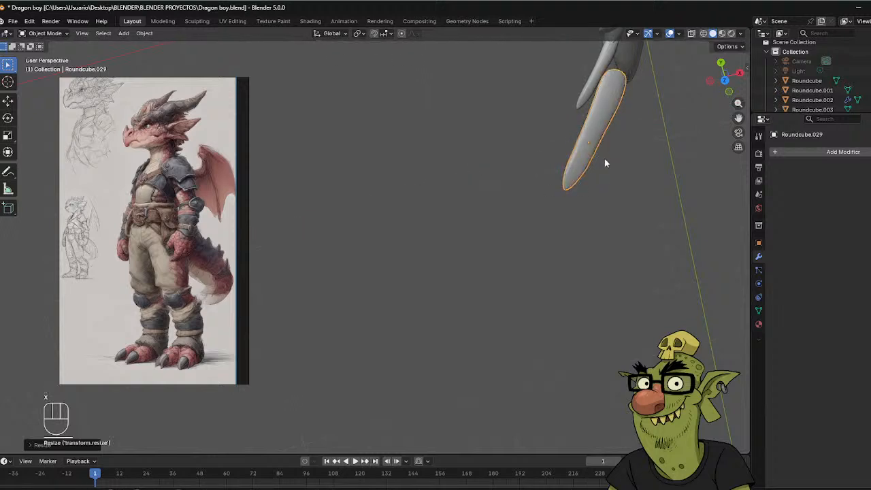
key(y)
click(604, 159)
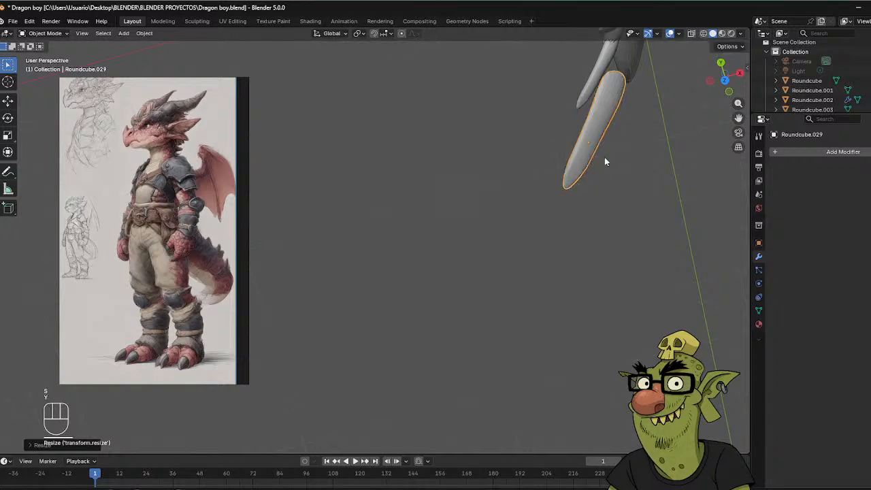
middle_drag(604, 161, 651, 91)
key(s)
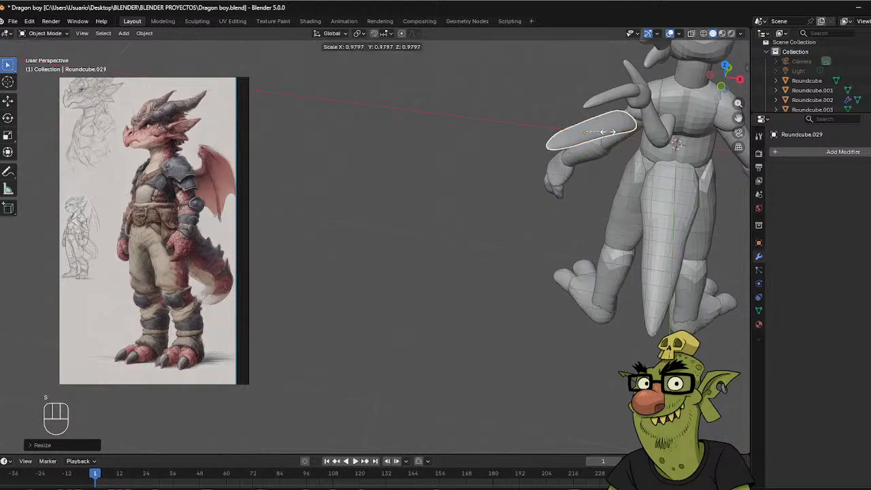
key(x)
click(598, 128)
Enter Sculpt Mode on the duplicated wing finger and slim its shaft with the Grab brush set to 94 px.
mouse_move(599, 128)
middle_down()
mouse_move(672, 132)
mouse_move(586, 111)
middle_up()
key(ctrl+Tab)
click(609, 178)
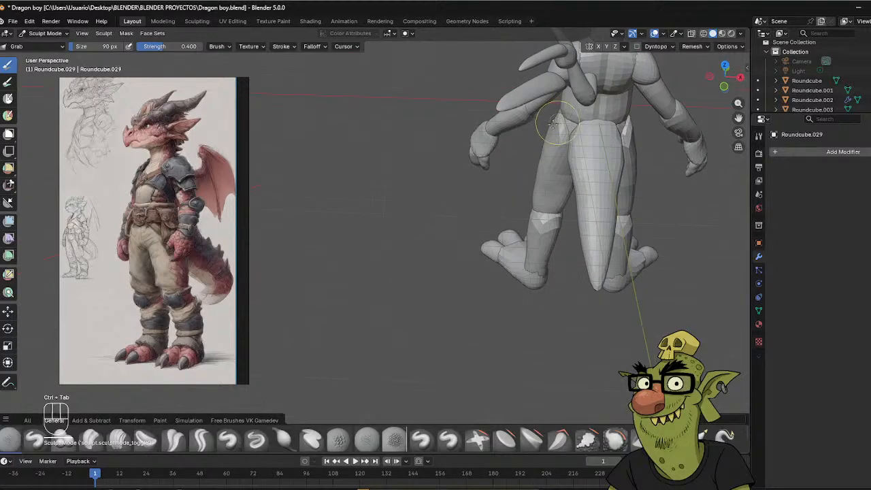
key(f)
click(538, 115)
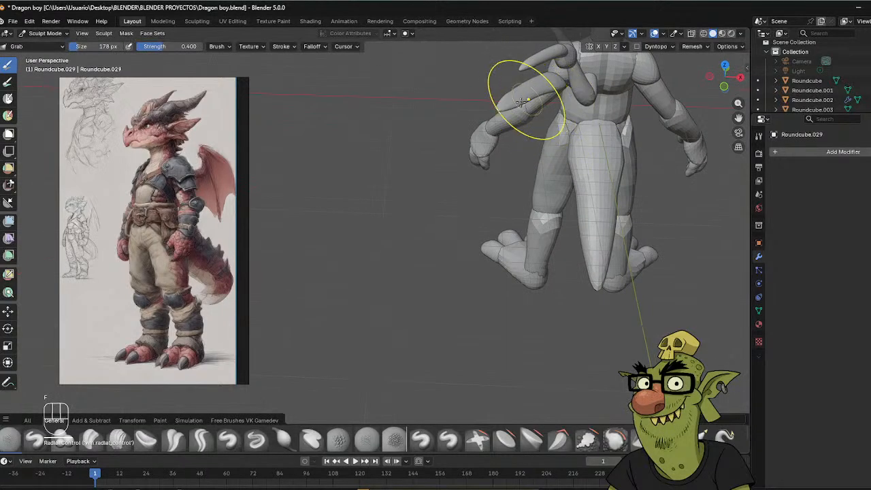
key(f)
click(517, 89)
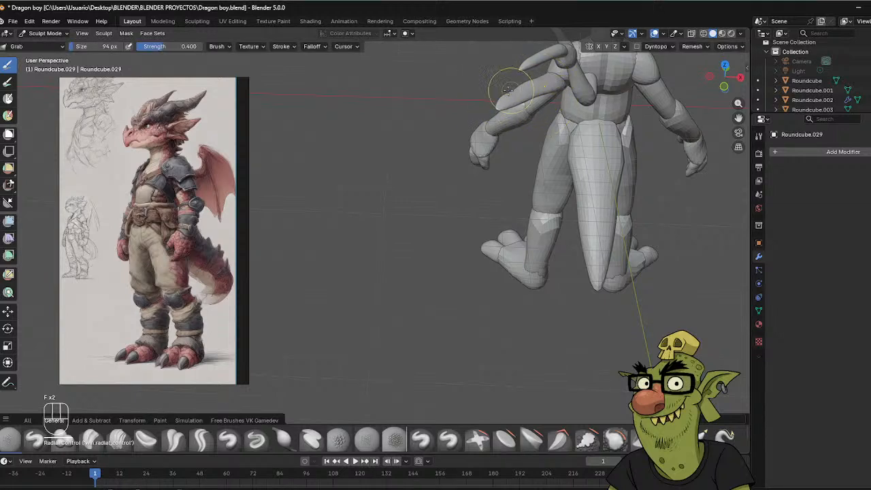
drag(513, 91, 524, 94)
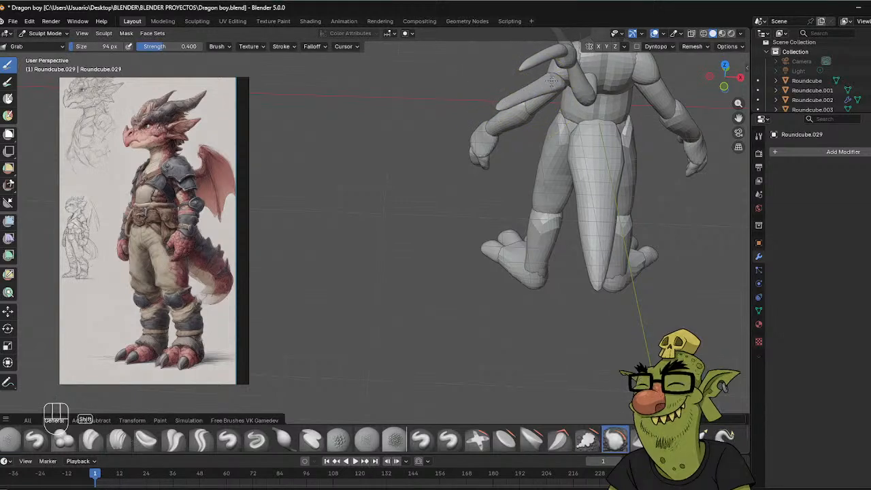
Reshape the middle of the duplicated finger's shaft with the Grab brush to give it a curve, viewed from behind.
middle_drag(614, 87, 522, 161)
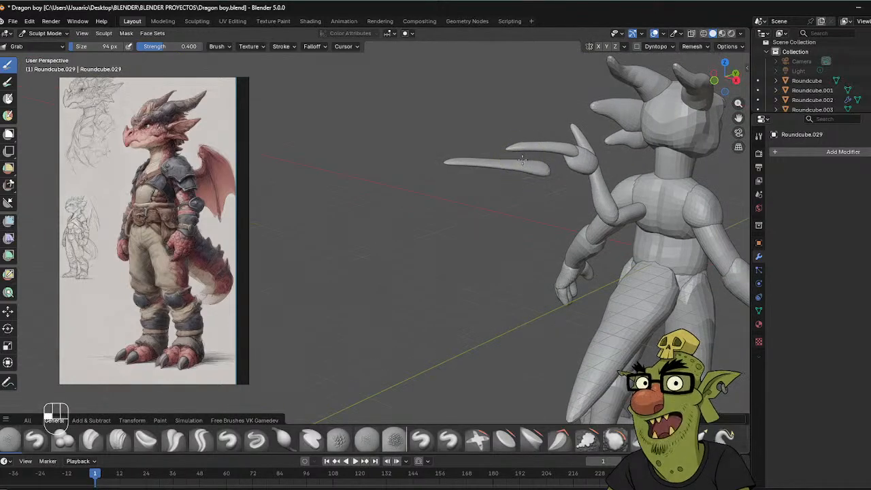
drag(522, 160, 500, 157)
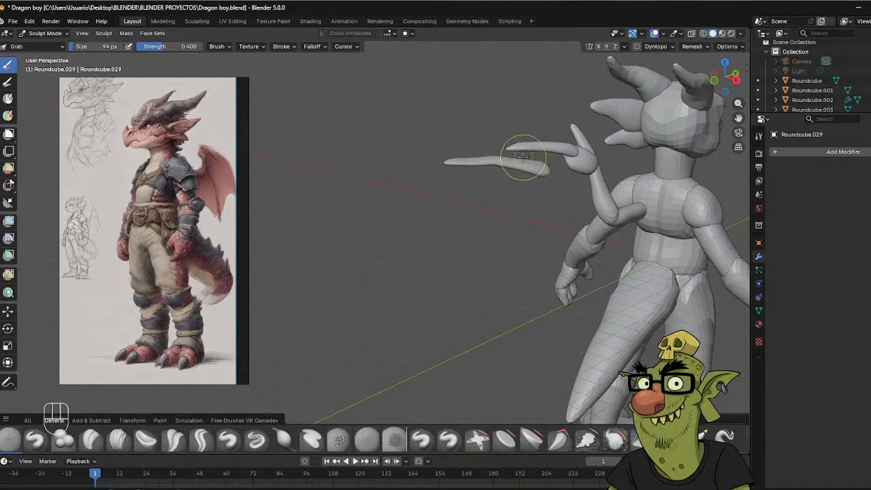
key(ctrl+Tab)
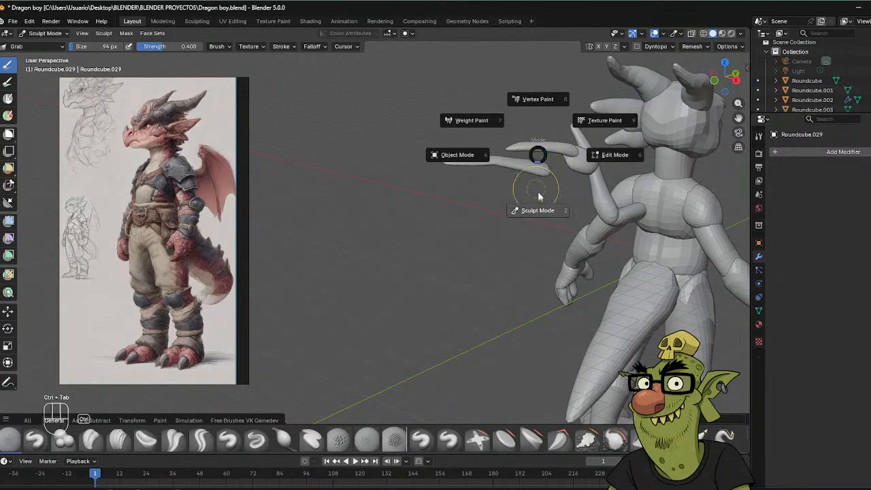
Undo the recent Grab strokes that bent and thinned the duplicated wing finger's shaft, staying in Sculpt Mode.
key(ctrl+Tab)
key(ctrl+Tab)
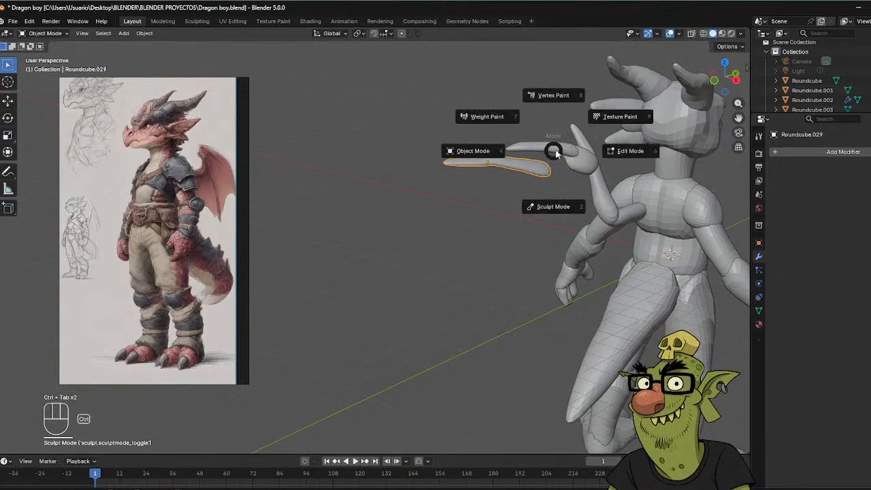
click(545, 206)
key(ctrl+z)
key(ctrl+z)
key(ctrl+z)
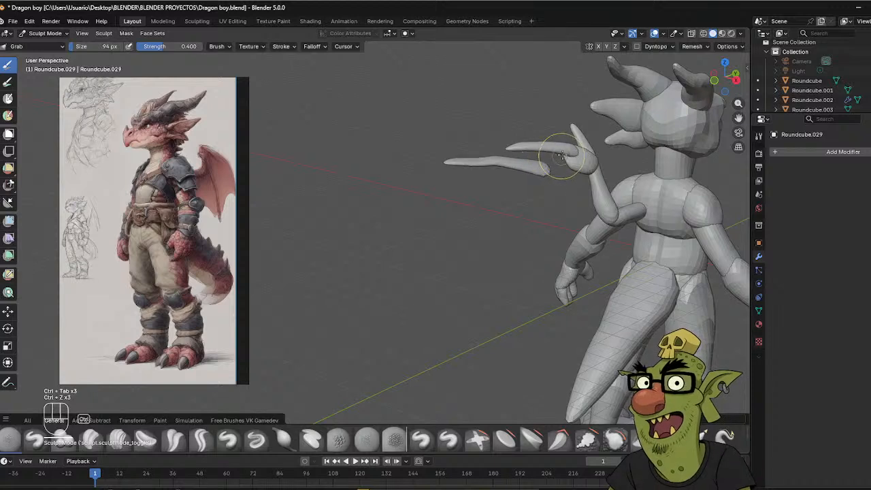
key(ctrl+z)
key(ctrl+z)
key(ctrl+z)
key(ctrl+z)
key(ctrl+z)
key(ctrl+z)
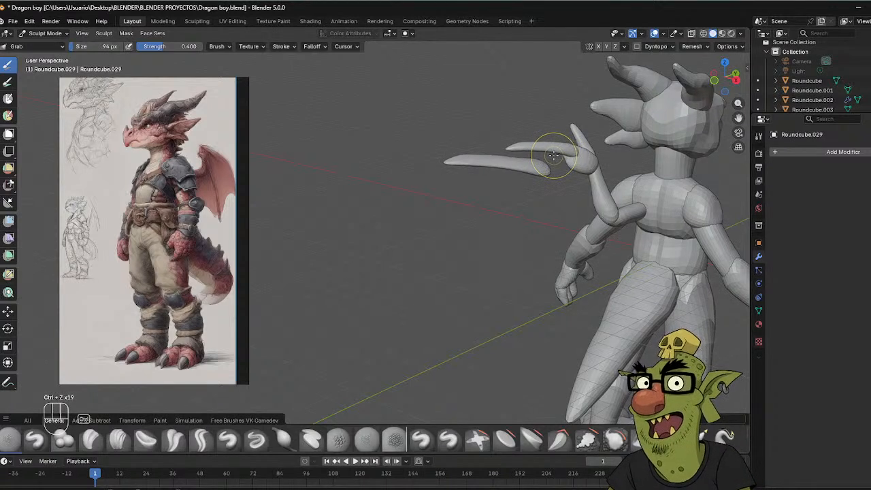
Try the Inflate/Deflate brush on the duplicated wing finger with its size reduced to 76 px.
middle_drag(489, 150, 282, 336)
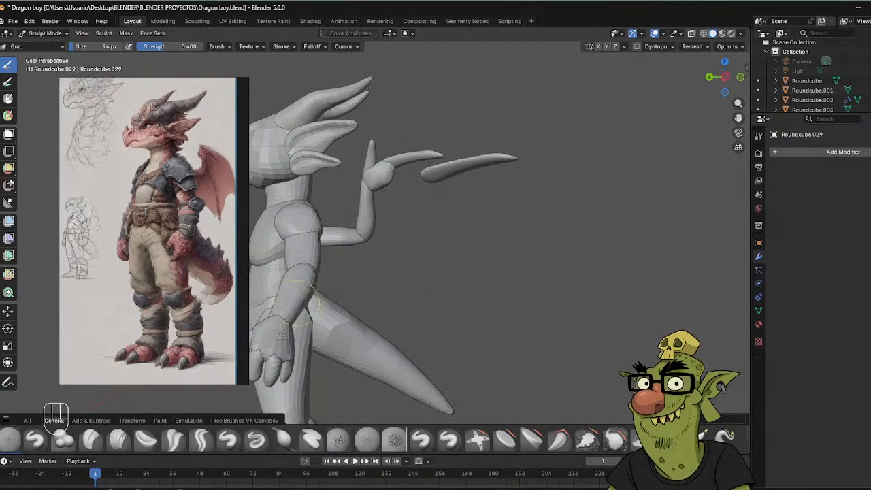
click(281, 441)
middle_drag(487, 140, 471, 123)
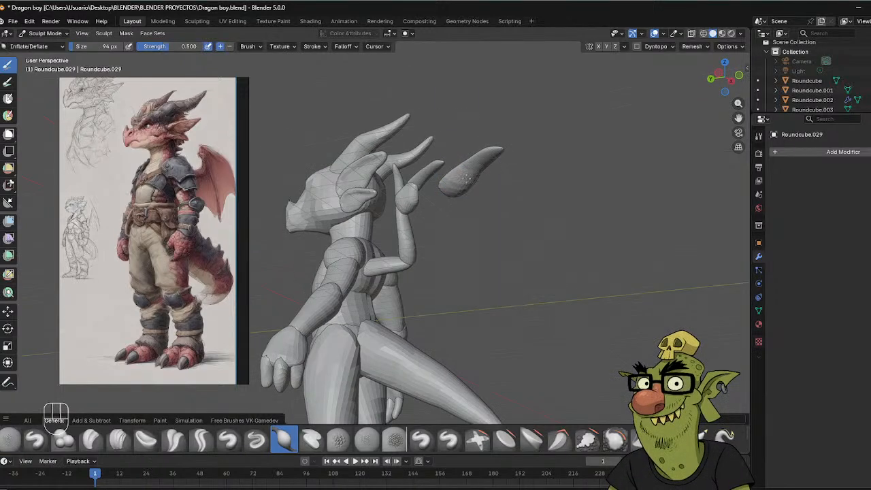
key(f)
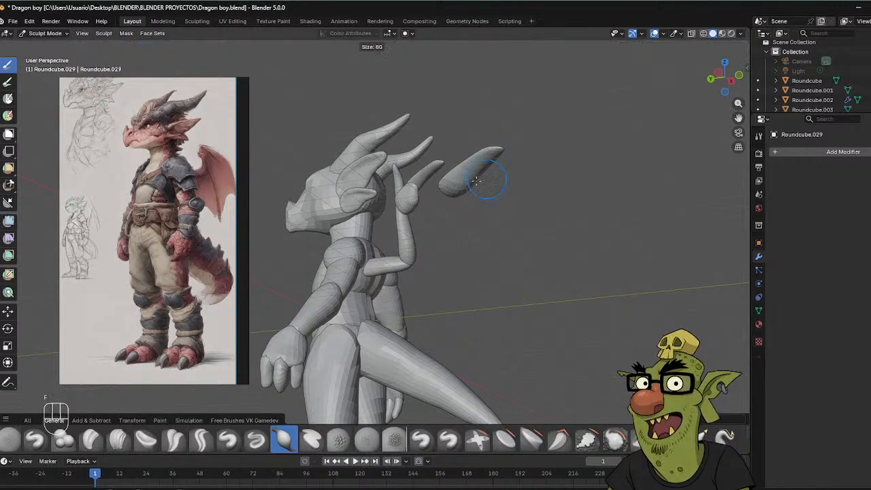
click(472, 183)
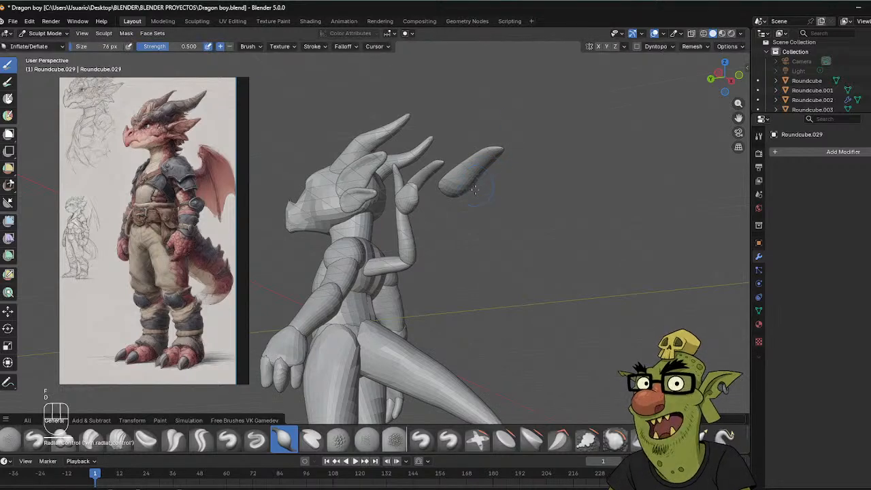
Slim the duplicated wing finger's width and base with the Grab brush at 133 px and 88 px, viewed from below.
middle_drag(517, 168, 472, 182)
key(g)
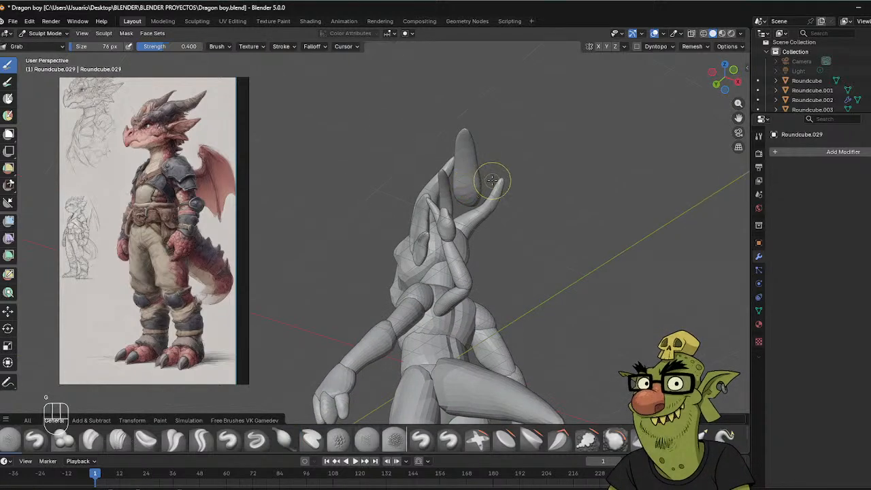
key(f)
click(478, 180)
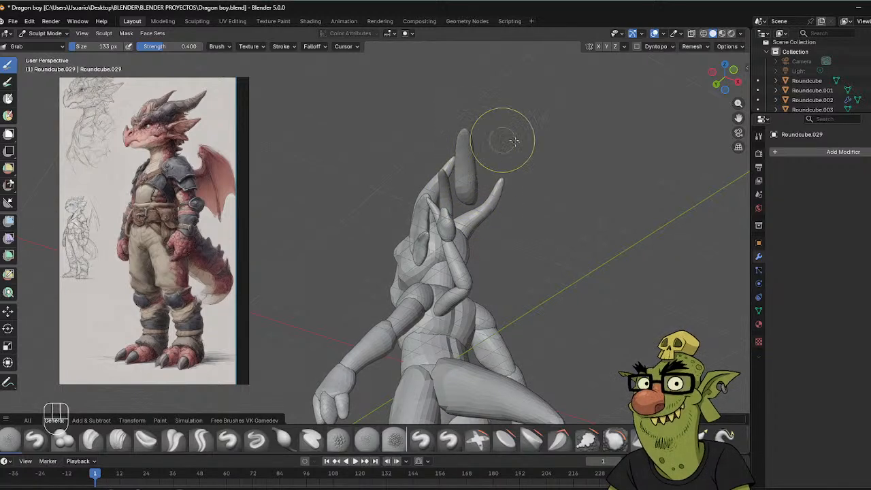
key(f)
click(473, 146)
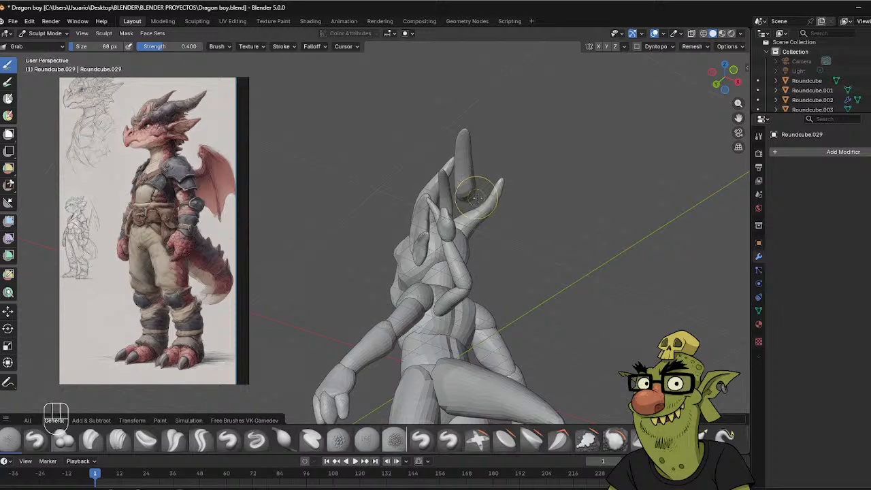
Smooth the tip of the duplicated wing finger and return to Object Mode.
middle_drag(542, 142, 474, 123)
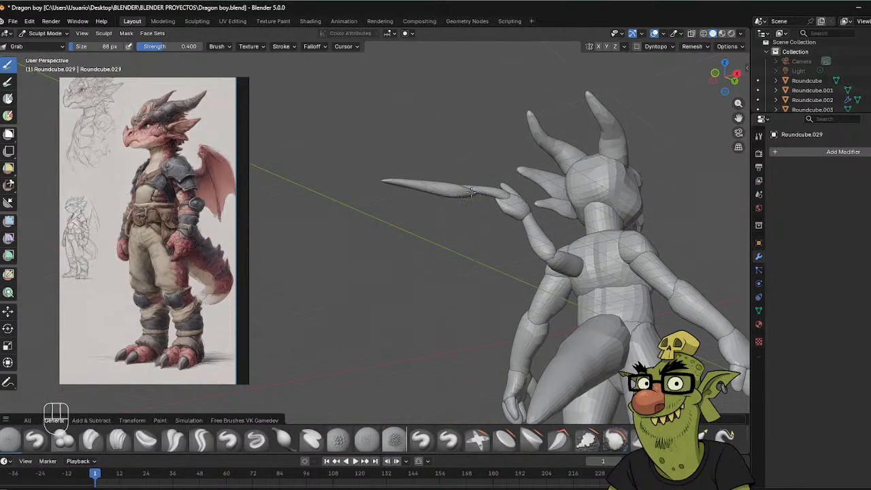
middle_drag(489, 178, 449, 170)
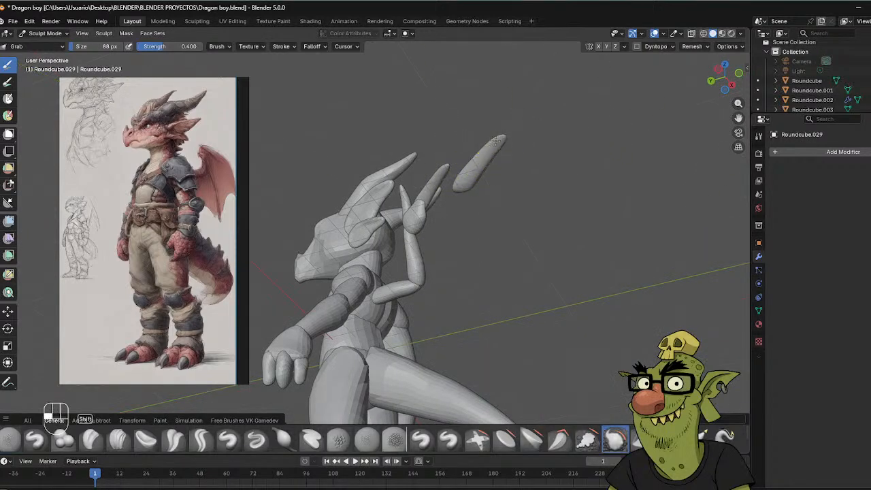
shift+drag(496, 140, 501, 142)
mouse_move(527, 143)
middle_down()
mouse_move(511, 128)
mouse_move(443, 243)
middle_up()
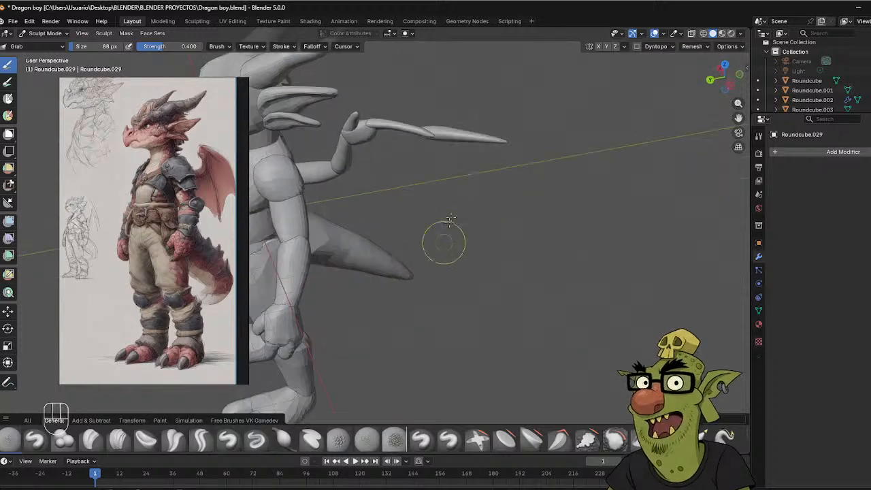
middle_drag(468, 161, 409, 257)
shift+middle_drag(450, 69, 430, 150)
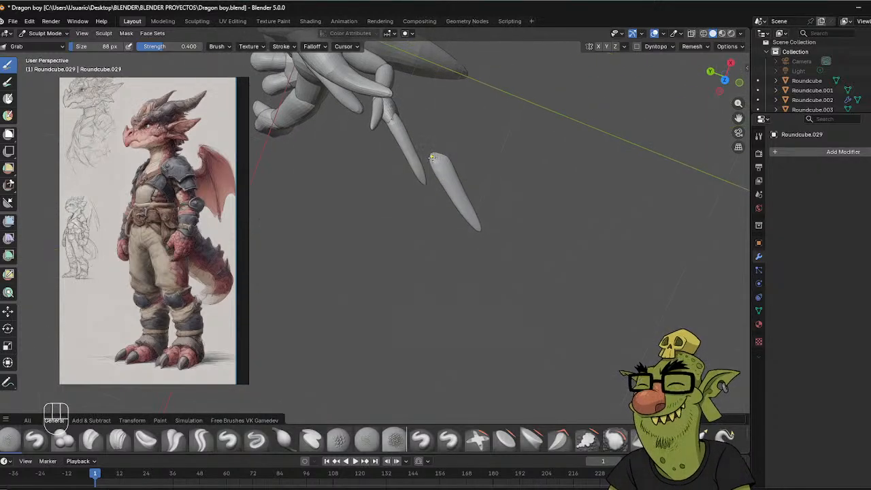
middle_drag(503, 120, 599, 104)
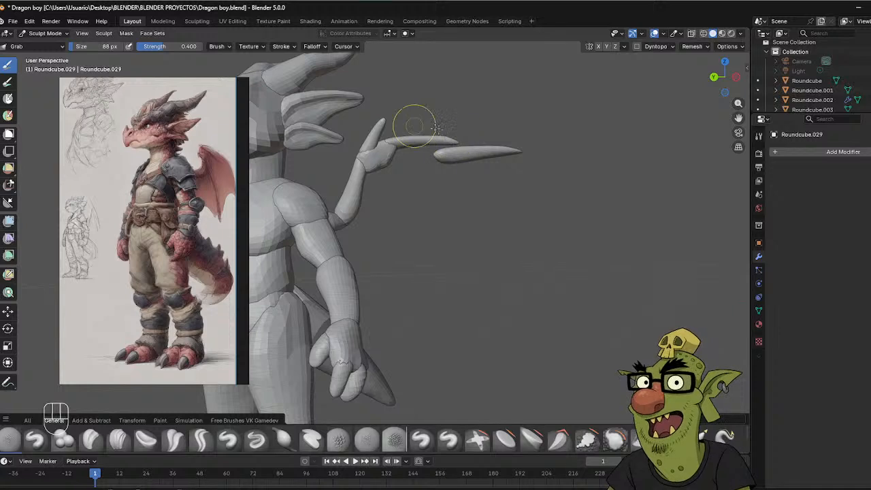
key(ctrl+Tab)
click(408, 144)
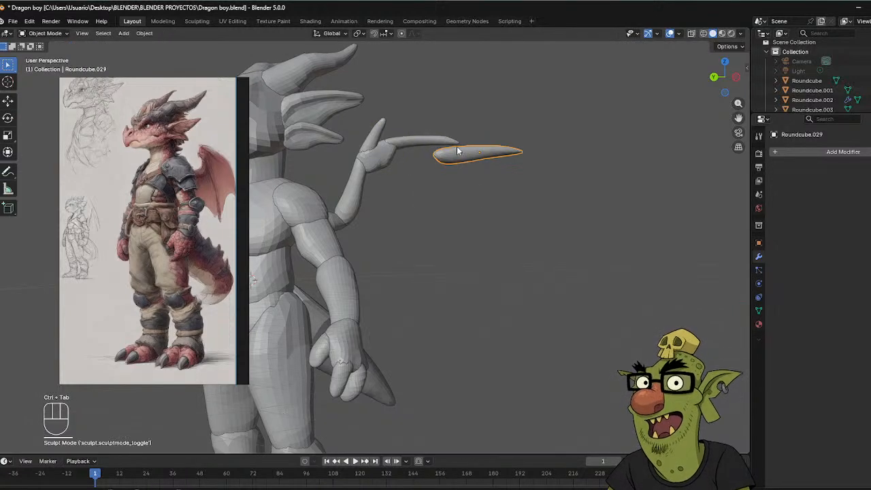
Rotate the tapered tip segment downward, scale it down slightly, and move its thick end onto the end of the wing's first finger segment.
key(r)
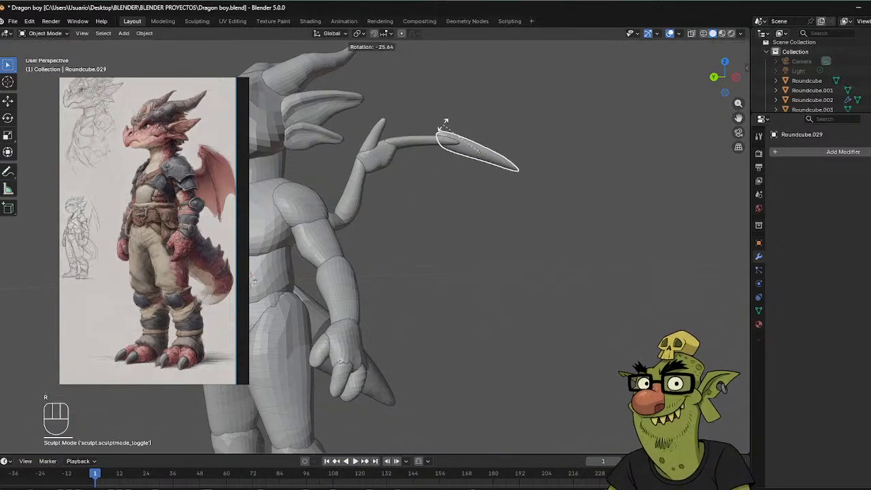
click(501, 130)
middle_drag(526, 151, 466, 153)
key(s)
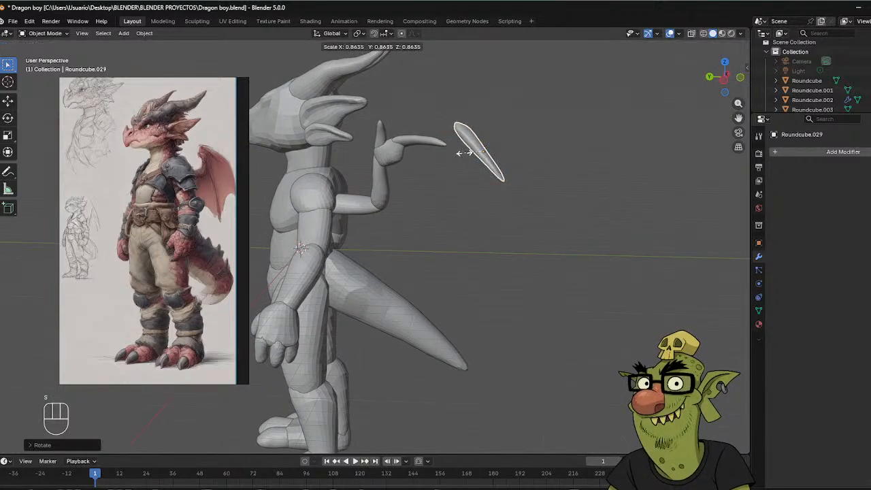
click(469, 151)
key(g)
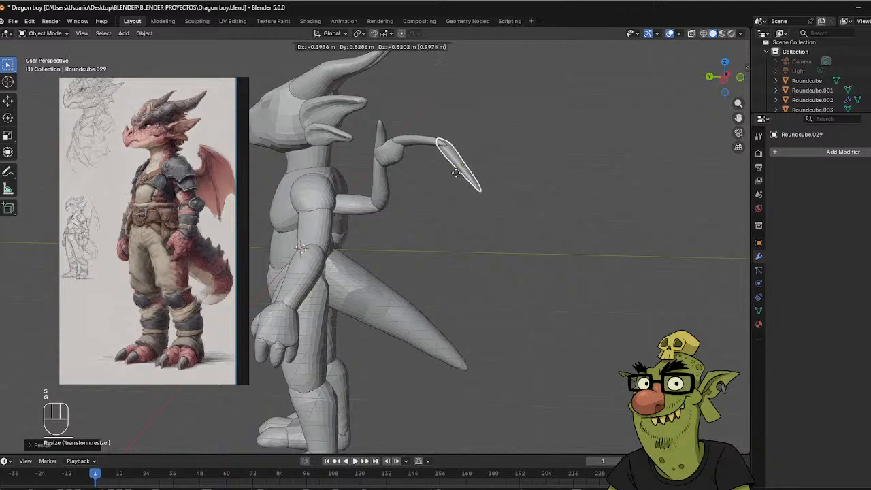
click(476, 167)
middle_drag(476, 167, 515, 164)
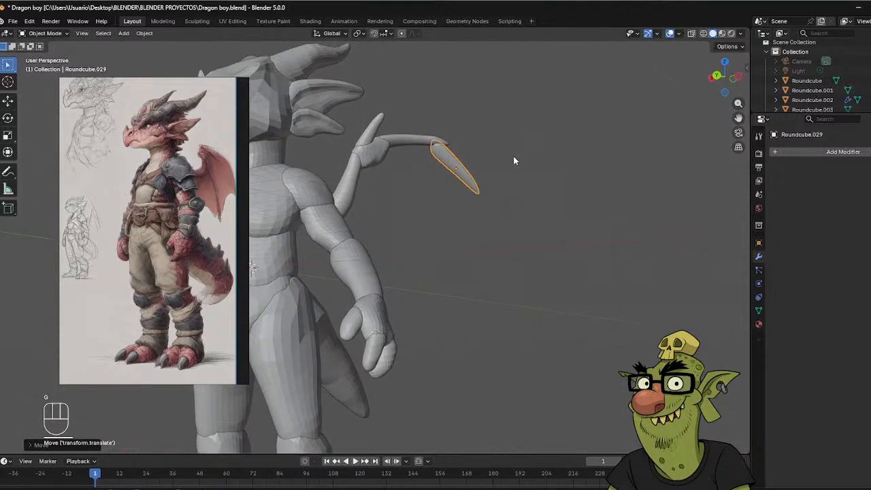
In Sculpt Mode, use the Grab brush at 199 px to lengthen the finger's tip segment and shape its joint end.
key(ctrl+q)
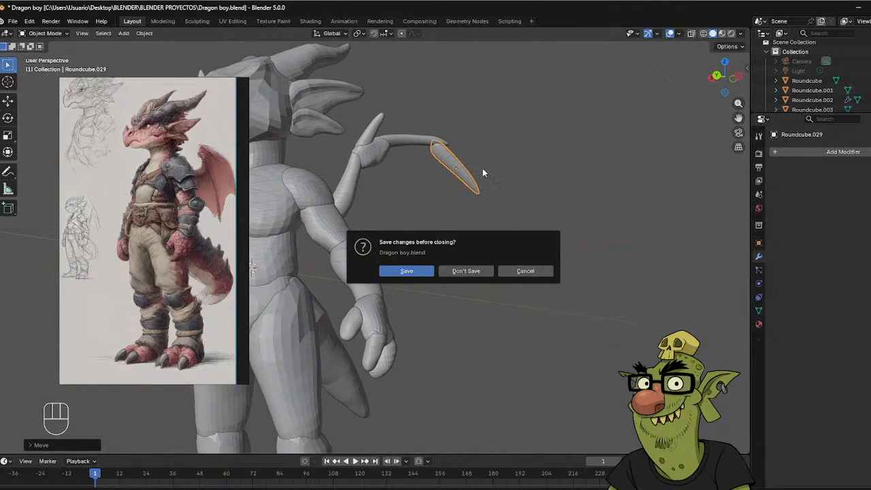
click(524, 272)
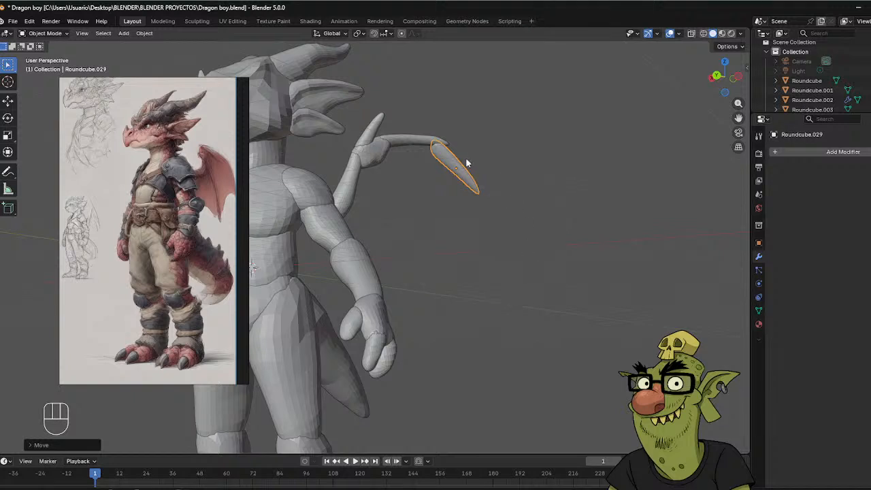
key(ctrl+Tab)
key(ctrl+Tab)
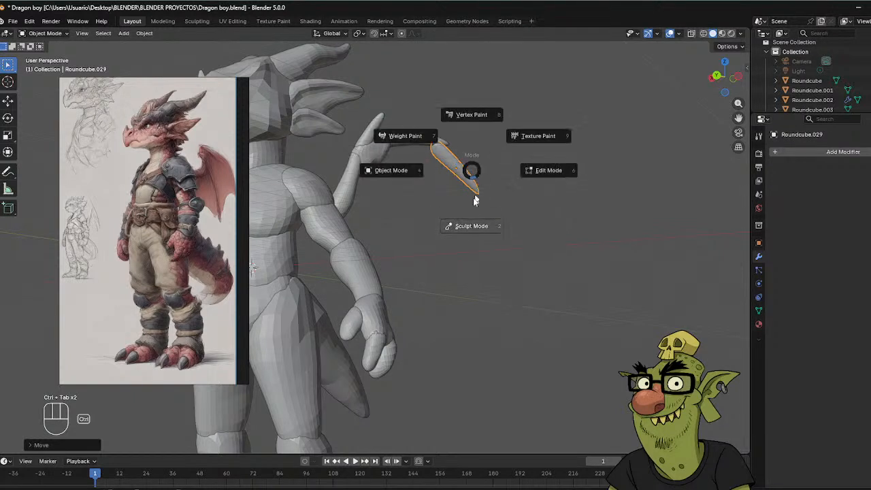
click(468, 228)
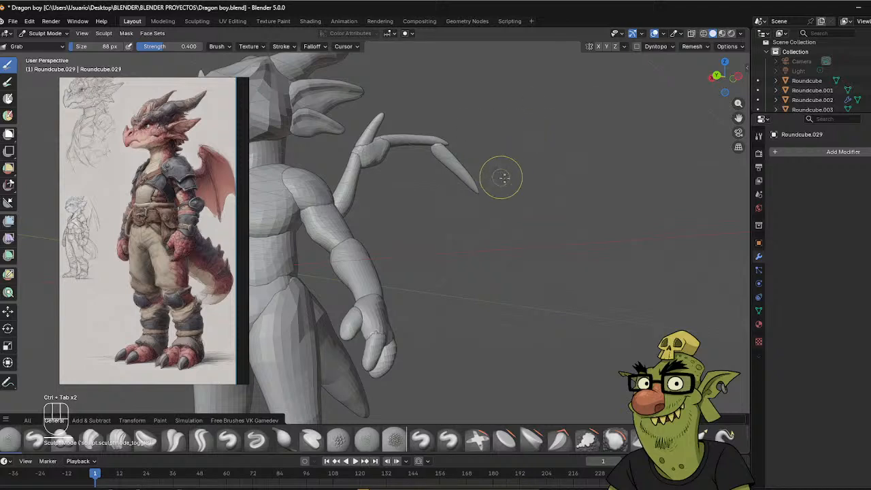
key(f)
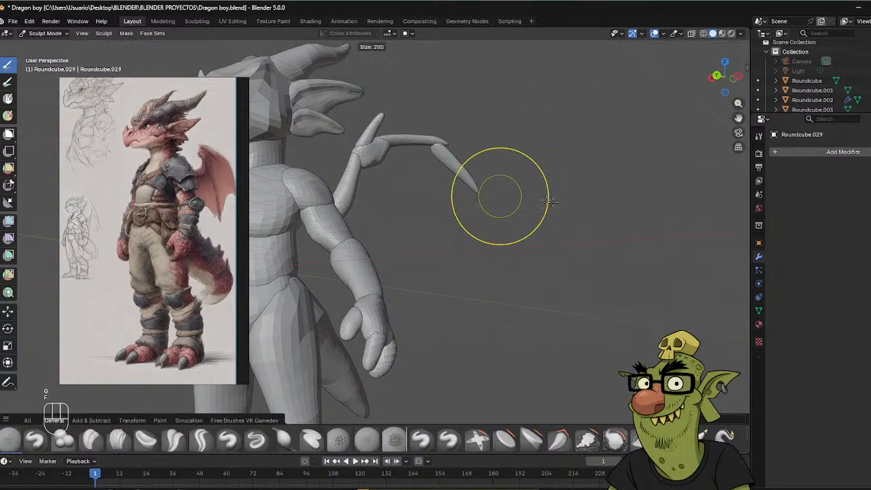
click(549, 200)
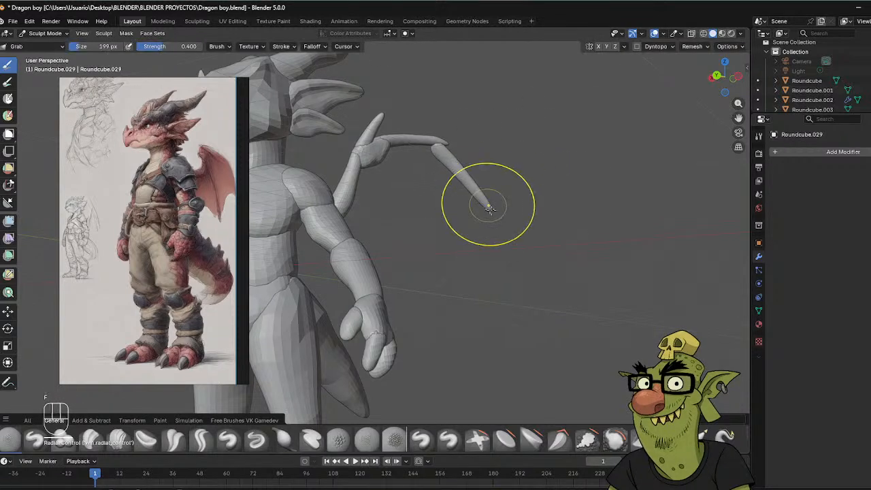
drag(489, 207, 493, 213)
mouse_move(433, 161)
mouse_down()
mouse_move(443, 151)
mouse_move(481, 196)
mouse_move(481, 187)
mouse_up()
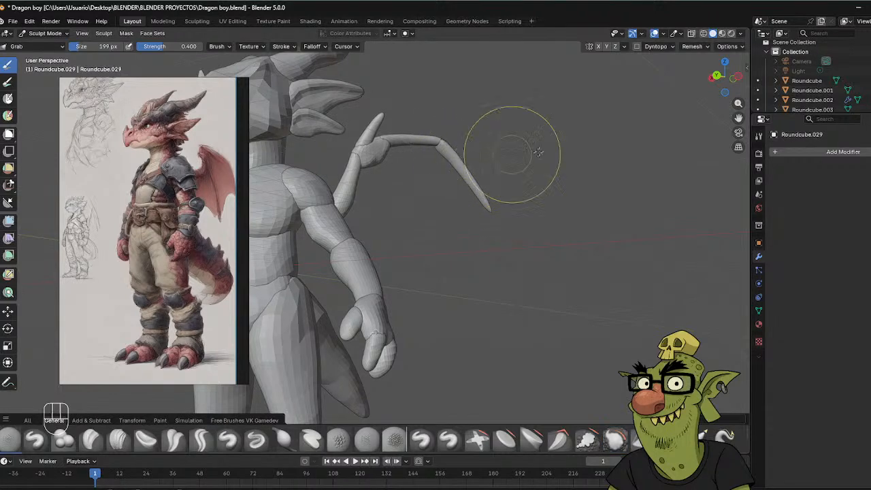
Reduce the Grab brush to 130 px, then refine the tip segment's curve and smooth it near the joint.
middle_drag(510, 156, 449, 161)
middle_drag(512, 140, 447, 107)
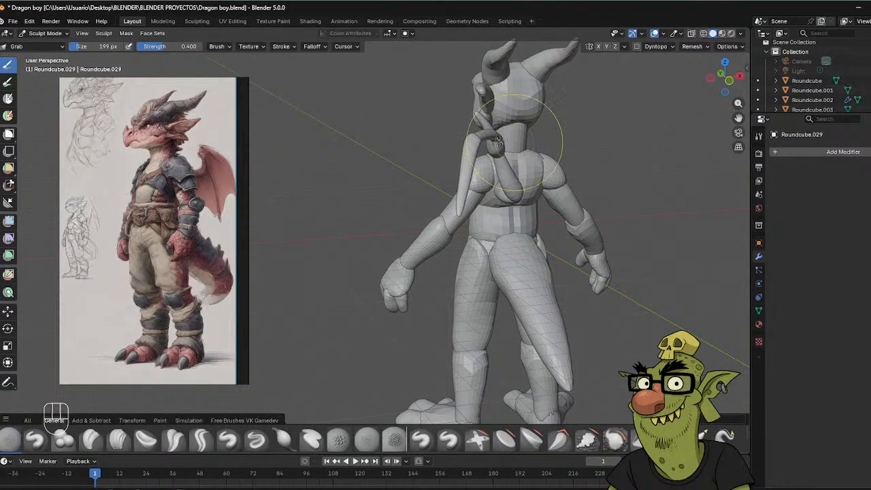
middle_drag(475, 143, 603, 116)
key(f)
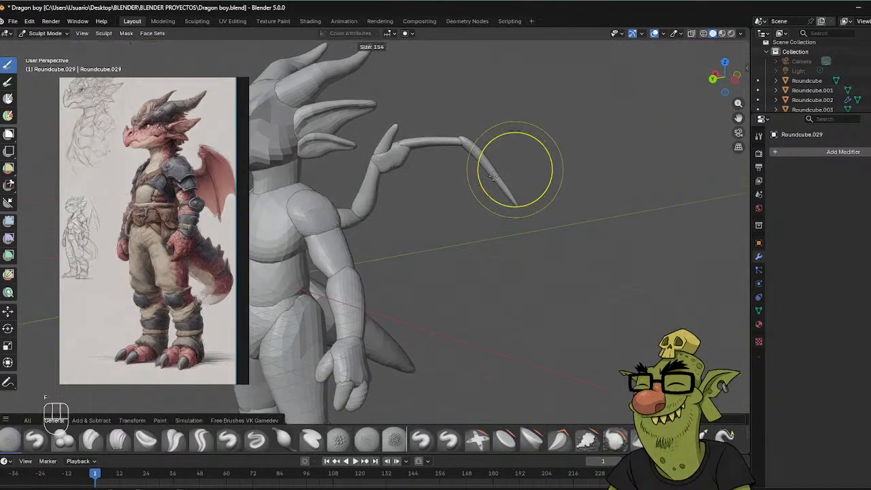
click(464, 159)
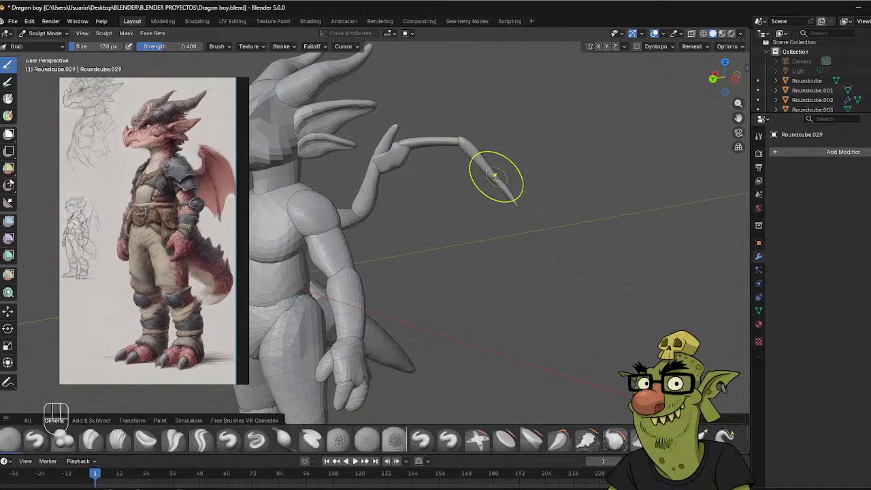
key(shift)
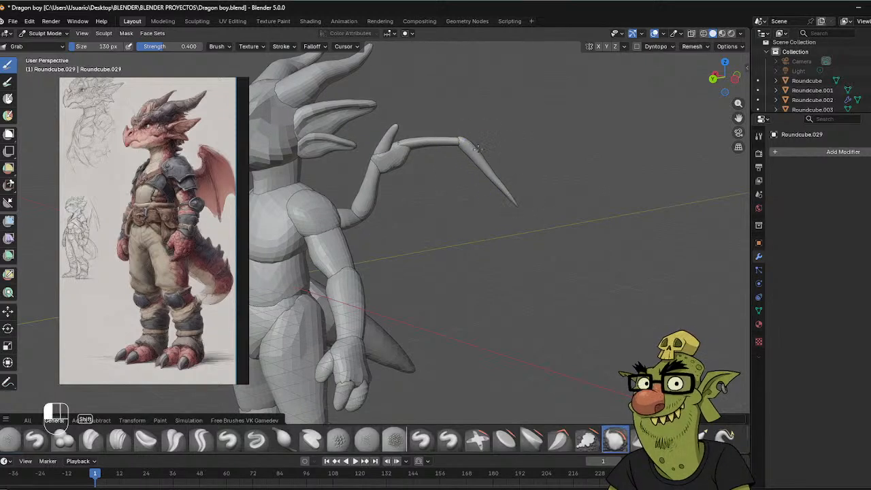
shift+drag(478, 148, 484, 151)
mouse_move(535, 166)
mouse_down()
mouse_move(518, 138)
mouse_move(545, 134)
mouse_up()
In Object Mode, rotate the tip segment to hang more steeply and realign its thick end with the first finger segment.
key(ctrl+Tab)
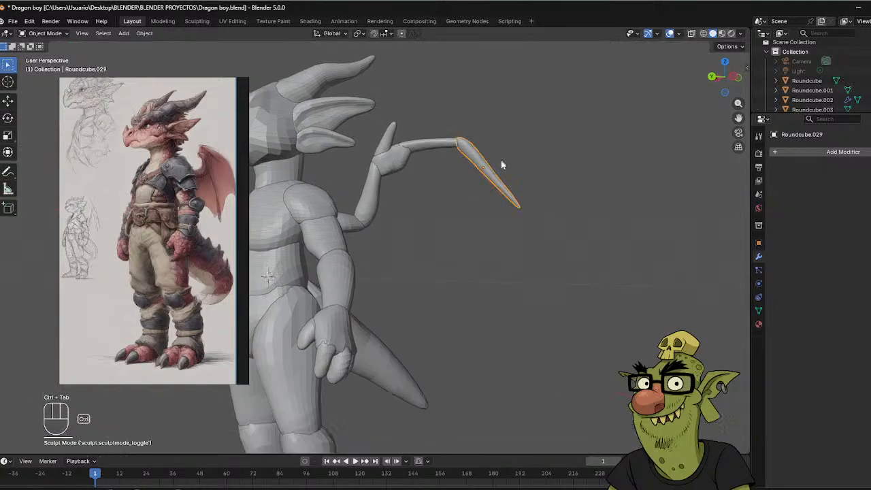
key(ctrl+Tab)
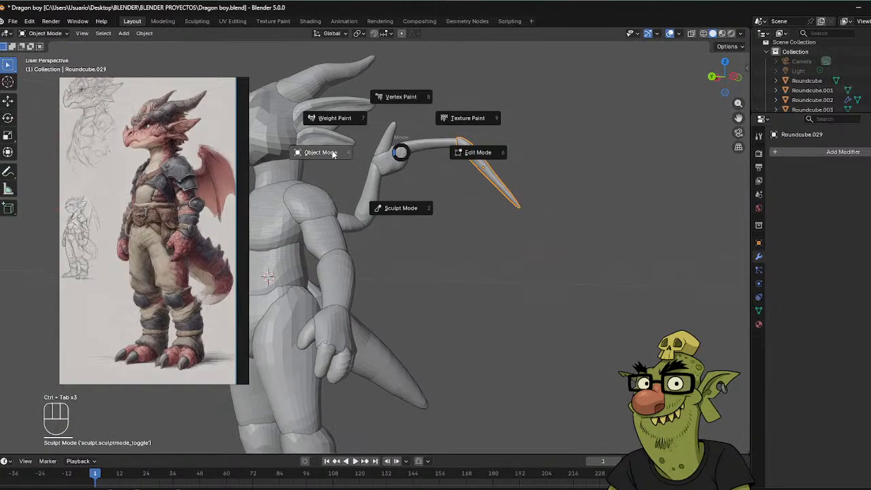
key(r)
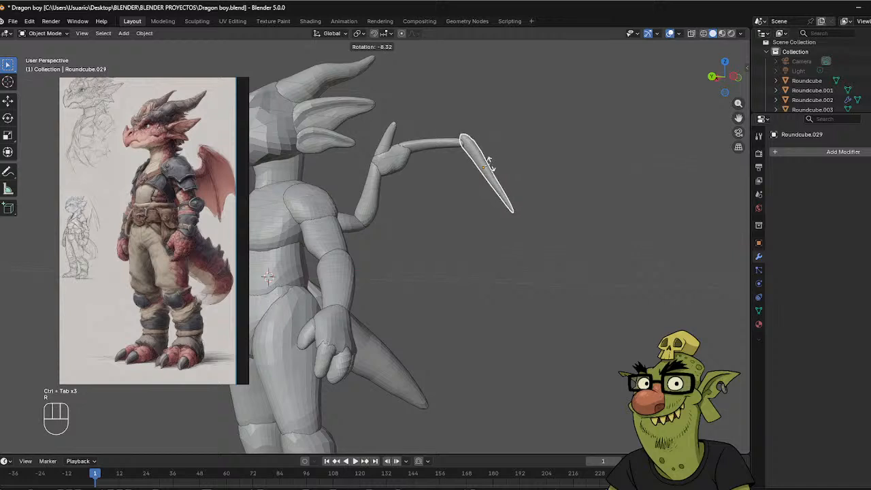
click(493, 164)
key(g)
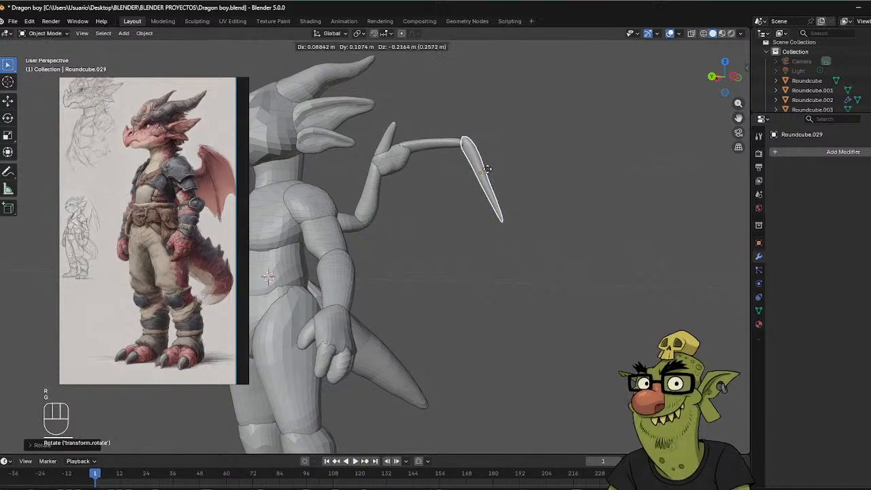
click(487, 169)
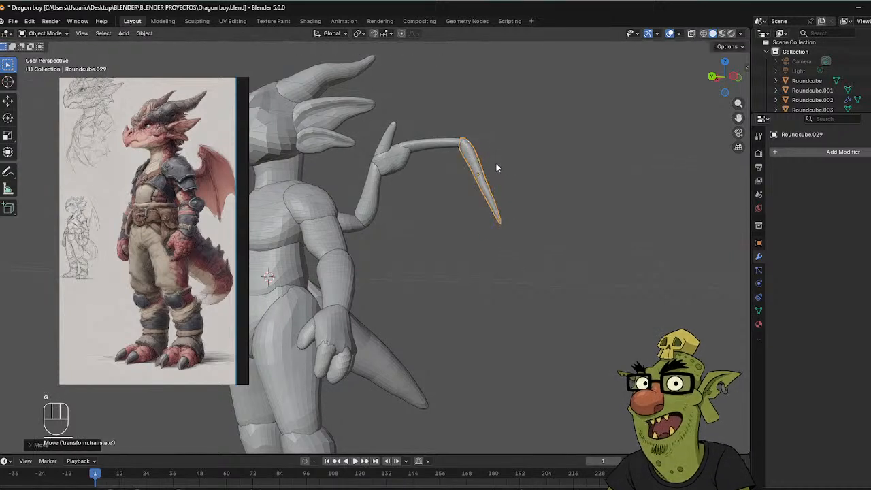
key(r)
click(513, 161)
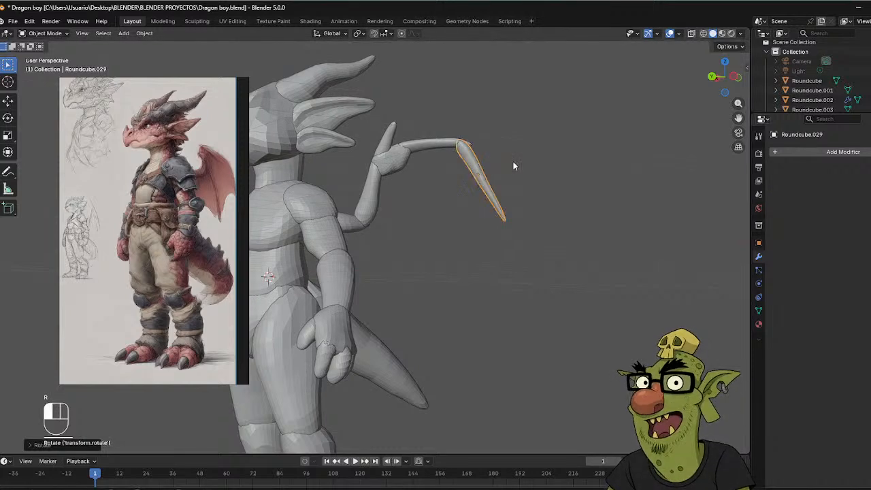
key(g)
click(517, 159)
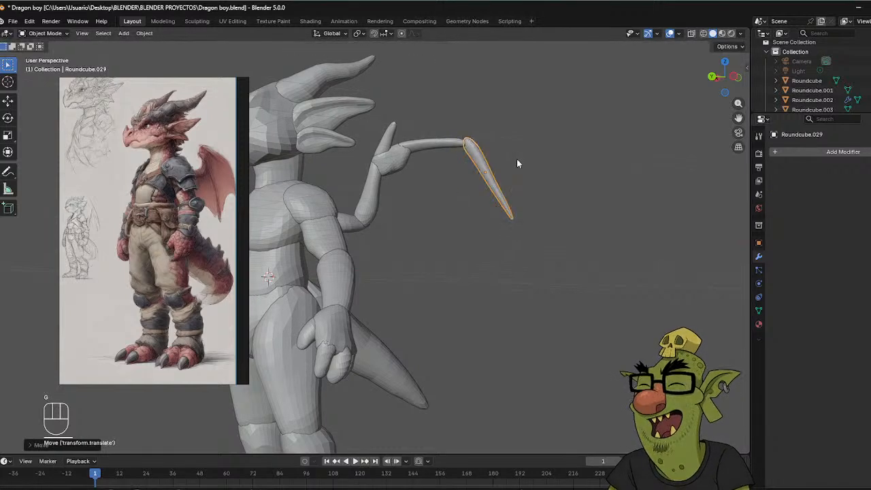
middle_drag(517, 159, 427, 131)
Sculpt the tip segment from several angles with the Grab brush to blend its joint and curve, then return to Object Mode.
key(ctrl+Tab)
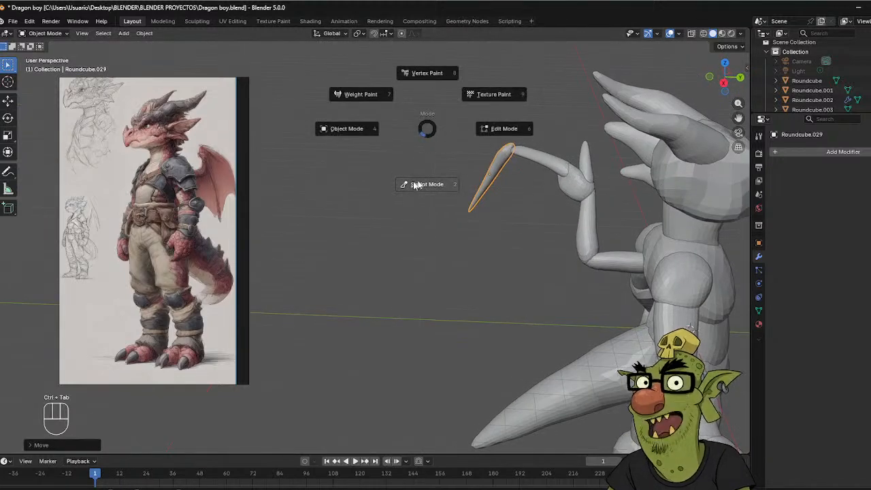
click(415, 185)
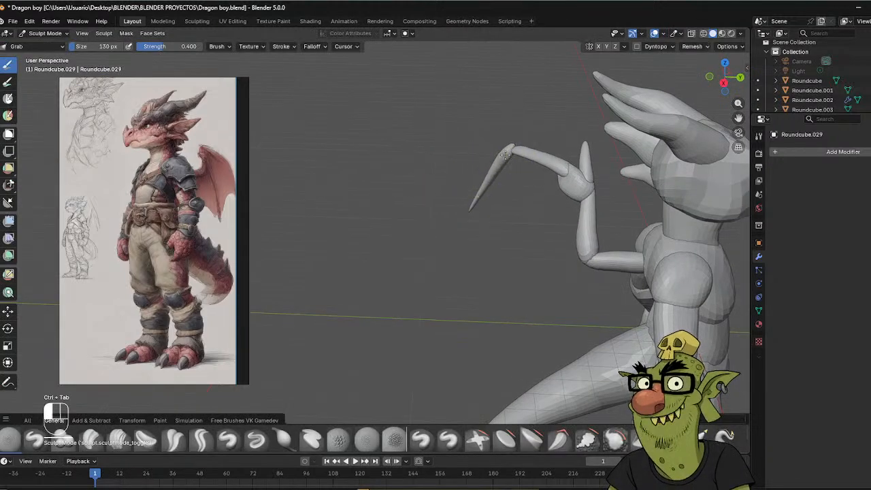
drag(491, 168, 482, 180)
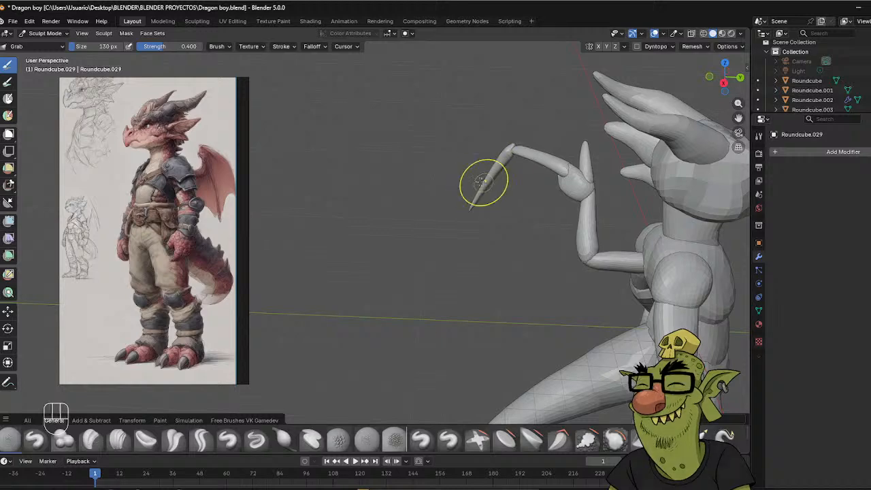
mouse_move(482, 182)
middle_down()
mouse_move(665, 174)
mouse_move(627, 136)
middle_up()
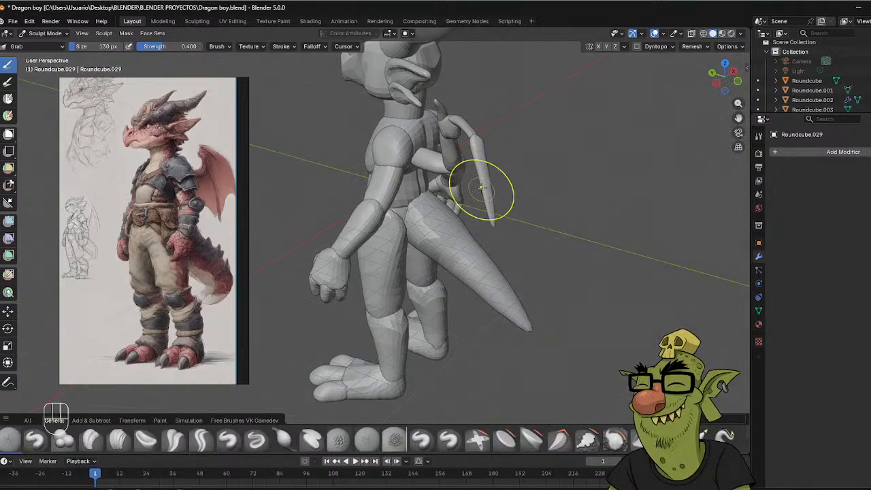
drag(480, 187, 482, 184)
drag(482, 153, 484, 152)
middle_drag(517, 142, 542, 128)
mouse_move(473, 133)
mouse_down()
mouse_move(446, 151)
mouse_move(367, 113)
mouse_up()
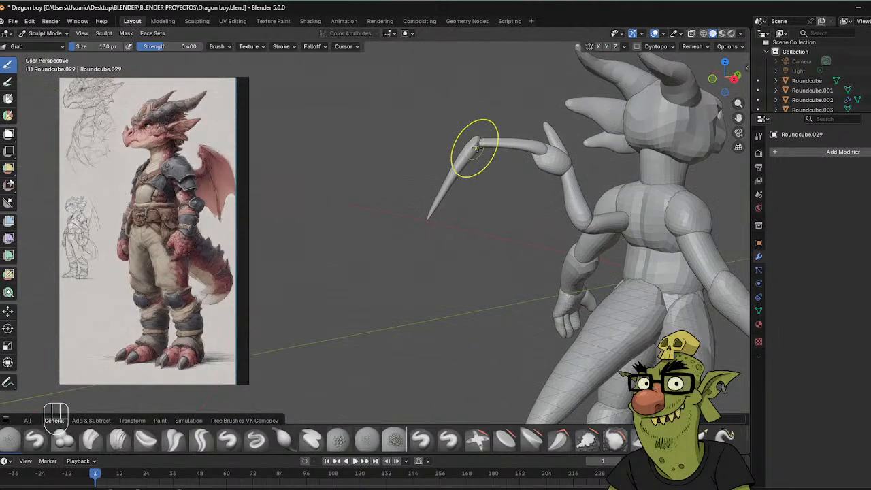
mouse_move(495, 143)
middle_down()
mouse_move(538, 138)
mouse_move(506, 141)
middle_up()
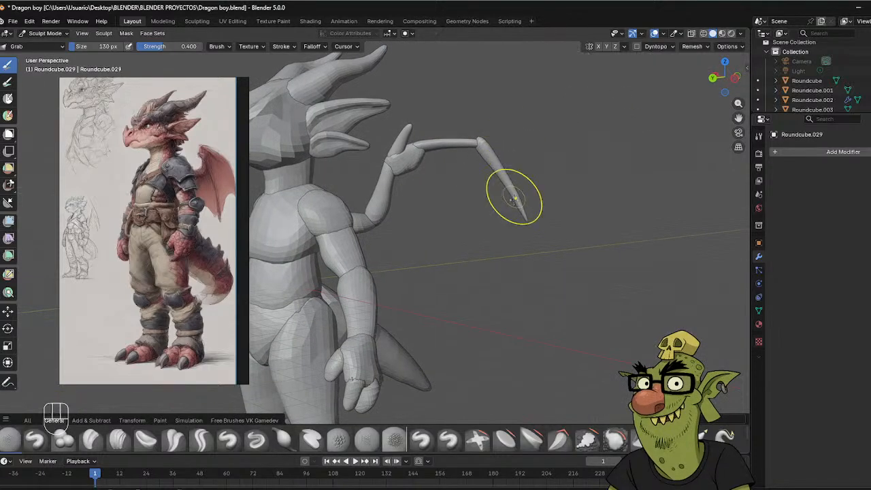
middle_drag(510, 191, 498, 175)
key(ctrl+Tab)
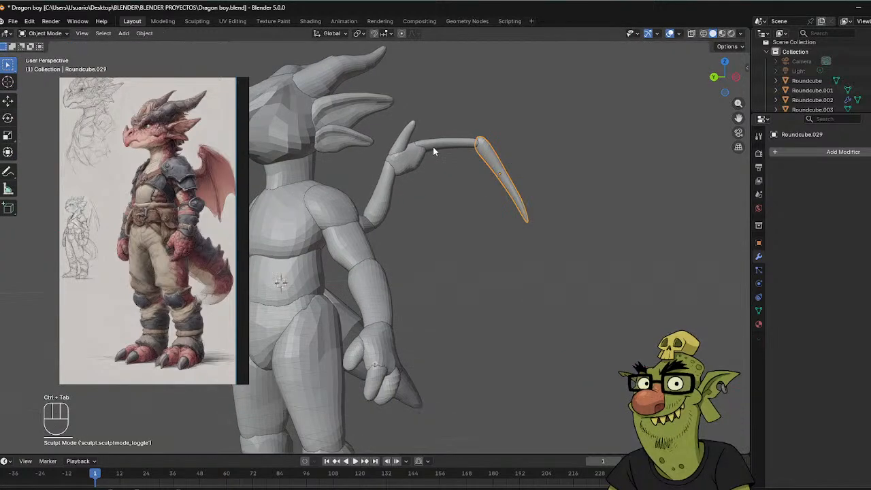
key(ctrl+Tab)
click(380, 140)
key(ctrl+a)
click(446, 168)
click(439, 118)
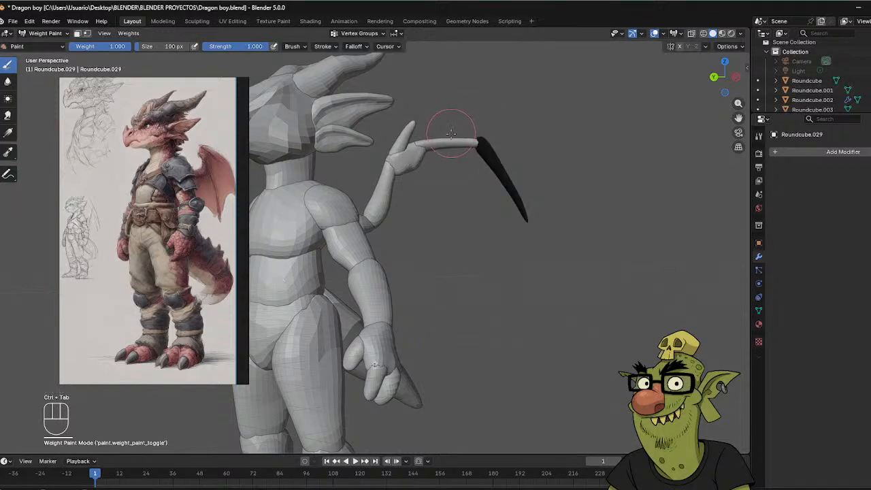
key(Tab)
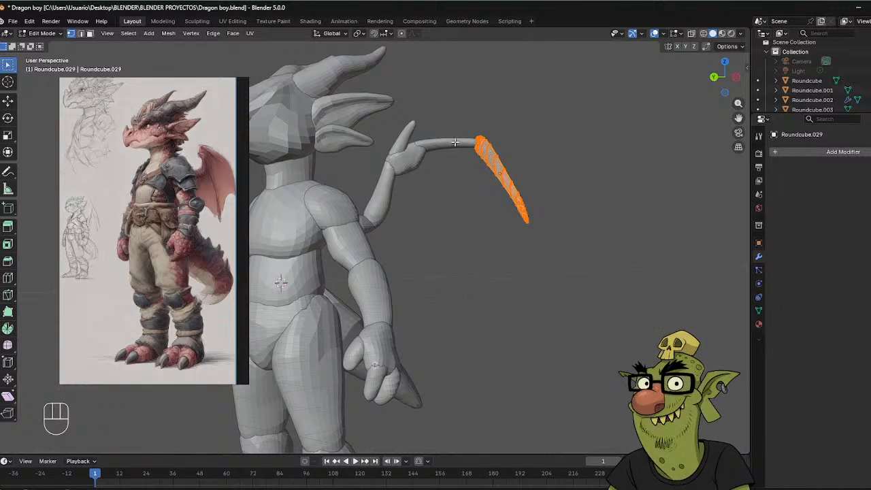
key(ctrl+Tab)
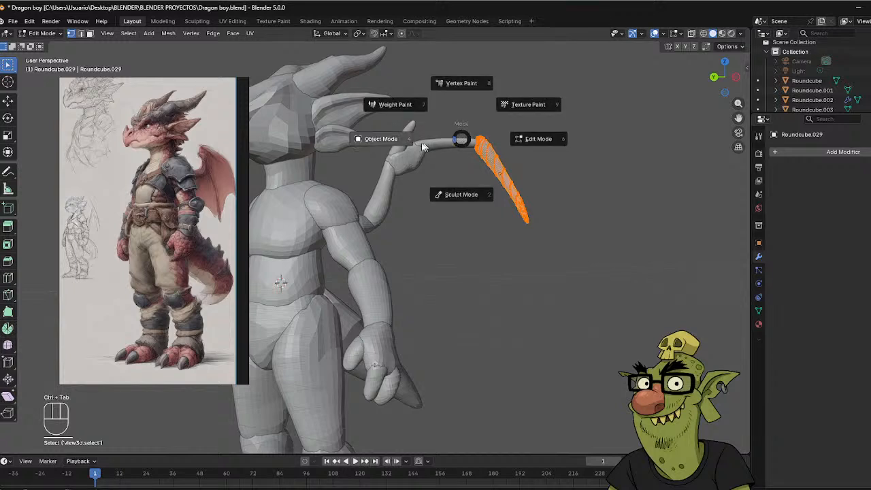
Duplicate both segments of the wing finger together, place the copy below the original, and rotate it downward from the wing's hand.
drag(446, 127, 548, 148)
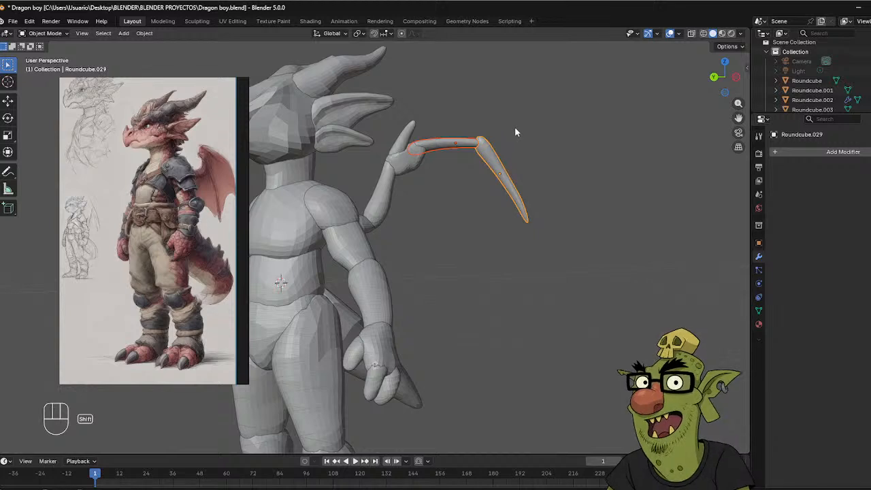
key(shift+d)
click(510, 156)
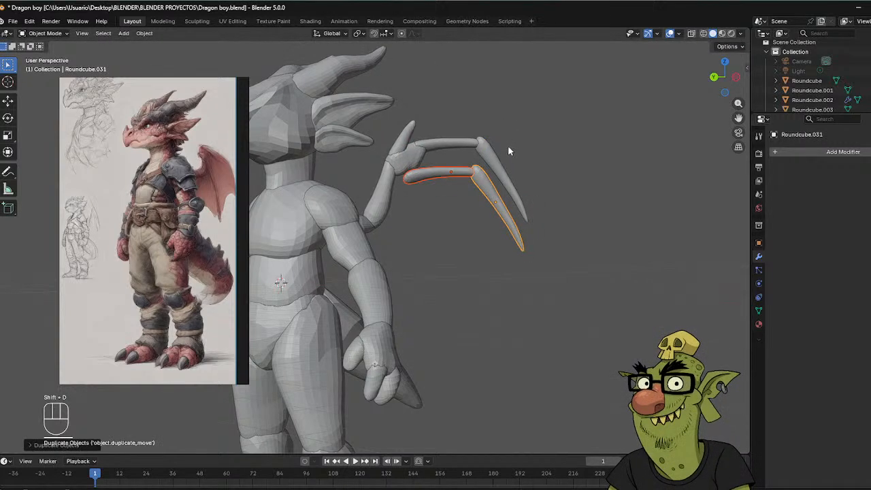
key(r)
click(517, 156)
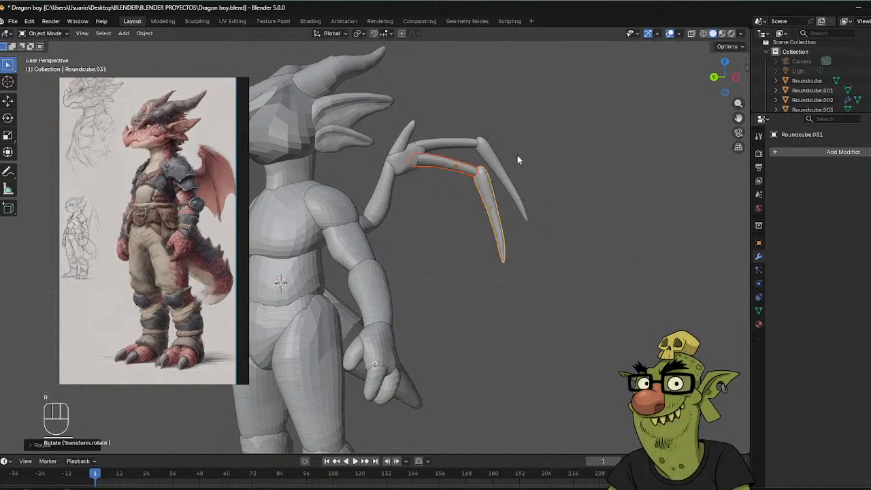
Move the copied lower wing finger, rotate it more steeply downward and enlarge it slightly, setting its base against the wing's hand.
key(g)
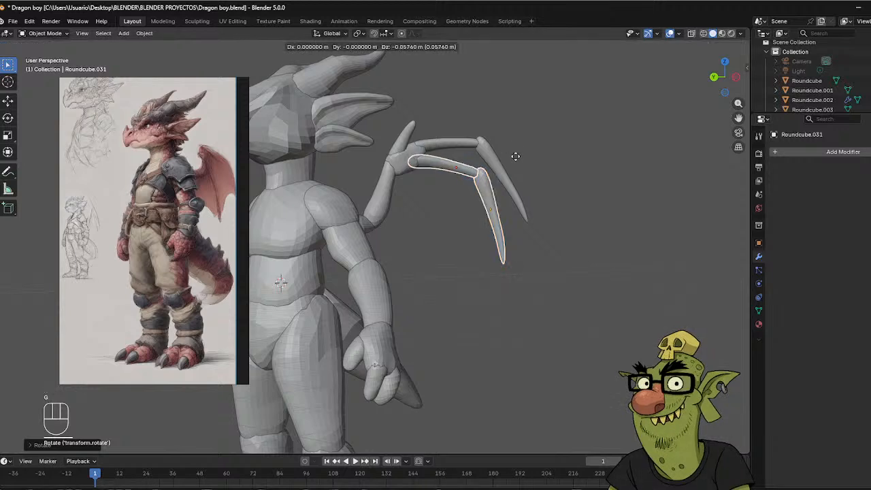
click(517, 156)
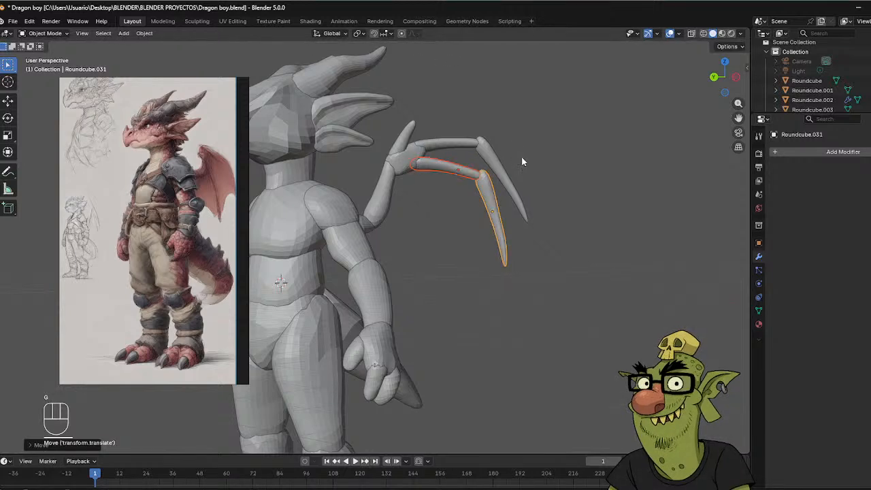
key(r)
click(501, 179)
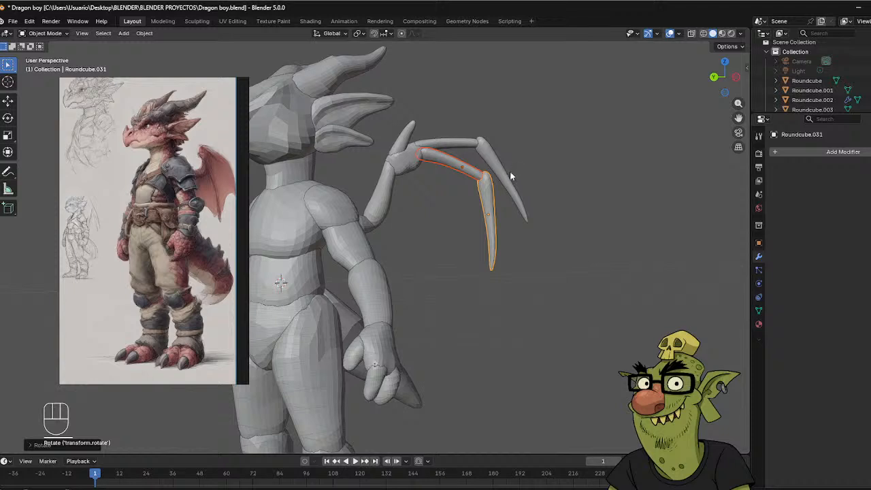
key(s)
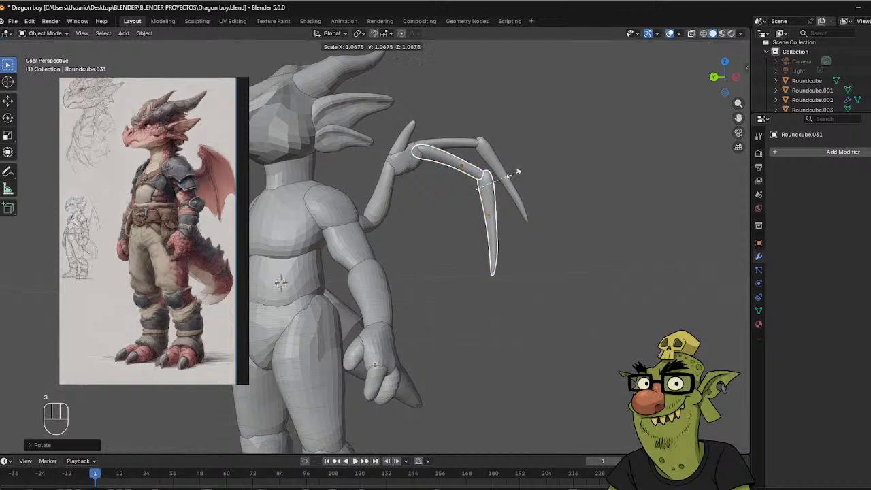
click(515, 174)
key(g)
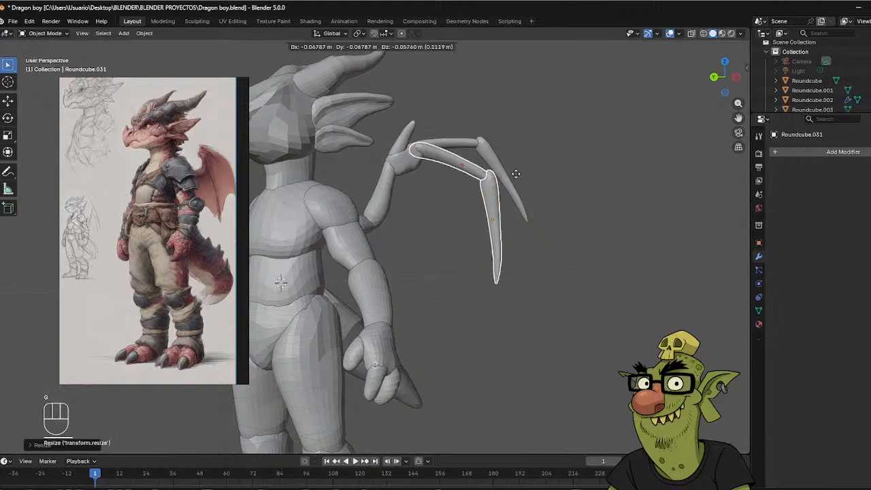
click(513, 183)
Tilt the lower finger slightly sideways as seen from behind, then shift its base back onto the hand in side view.
middle_drag(559, 168, 402, 171)
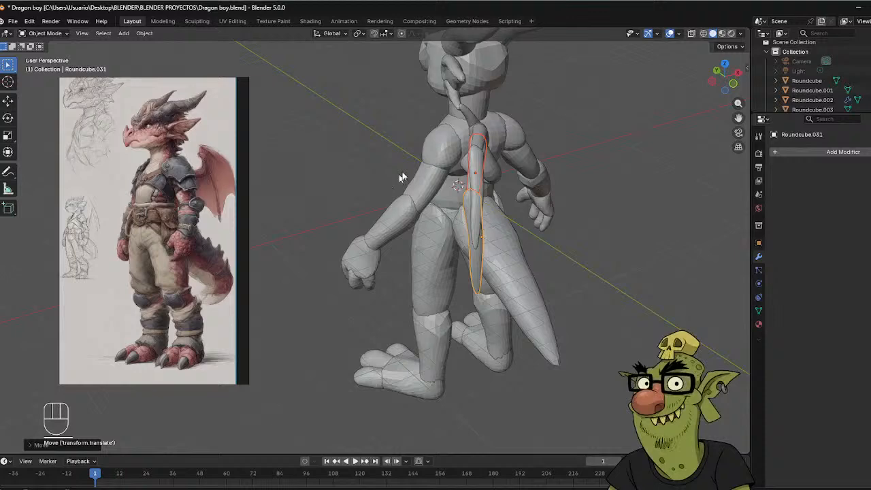
key(r)
click(491, 176)
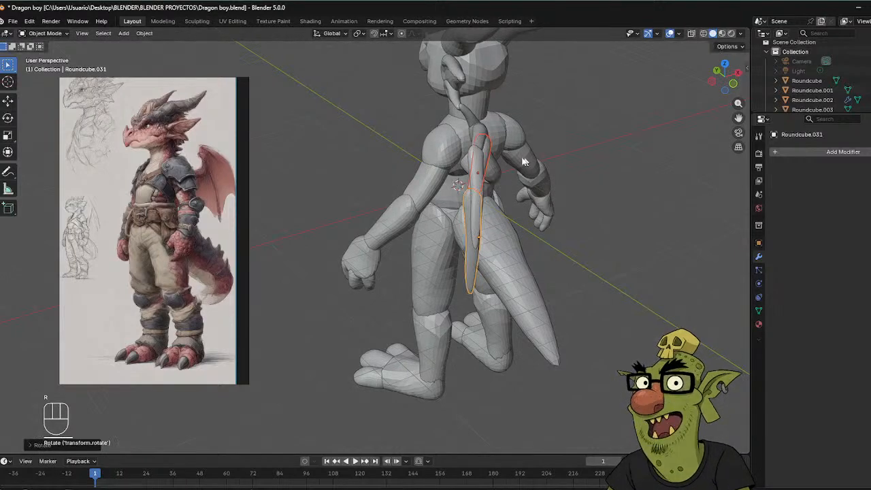
middle_drag(491, 175, 688, 138)
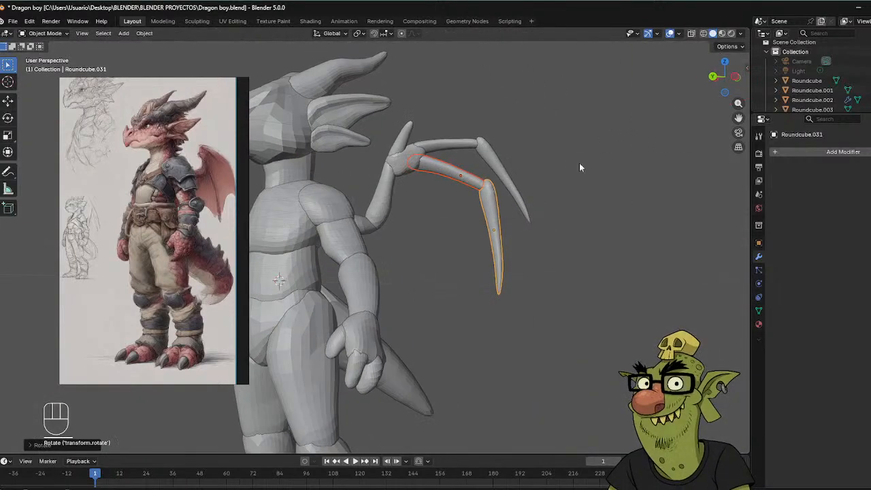
key(g)
click(568, 185)
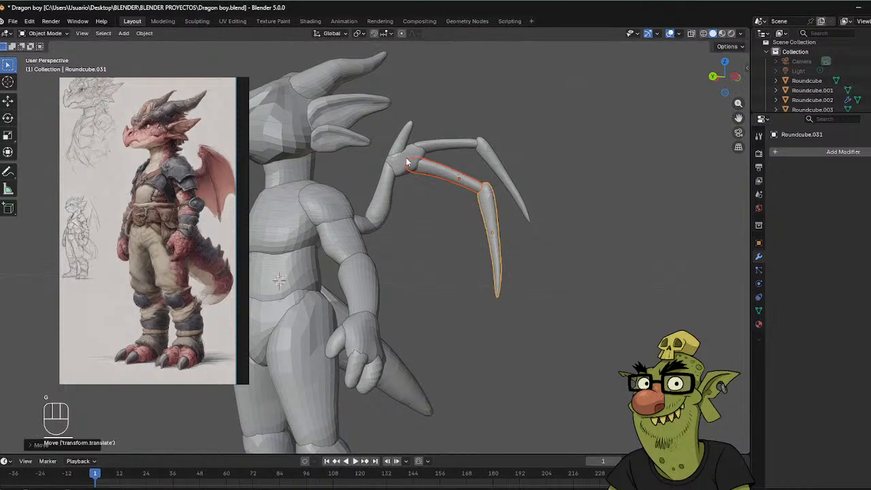
In Sculpt Mode, reduce the Grab brush to 92 px and slim the lower finger's base segment where it meets the hand.
drag(407, 162, 414, 164)
key(ctrl+Tab)
click(413, 220)
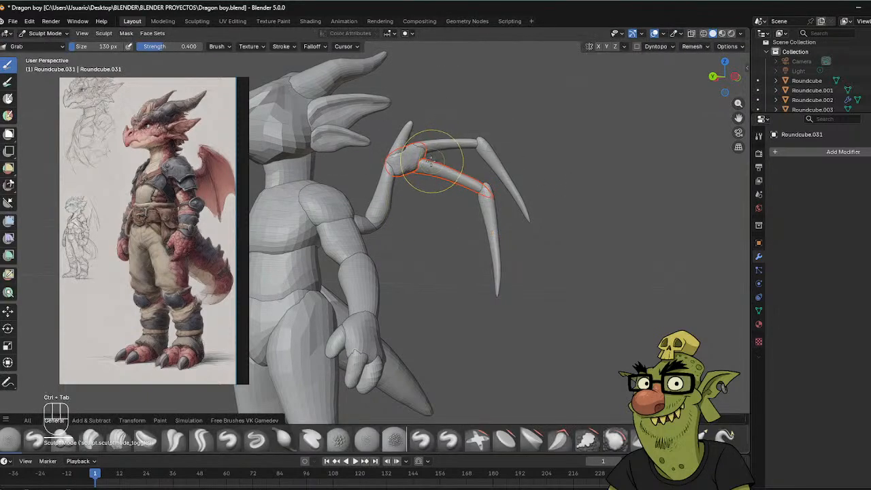
key(f)
click(423, 152)
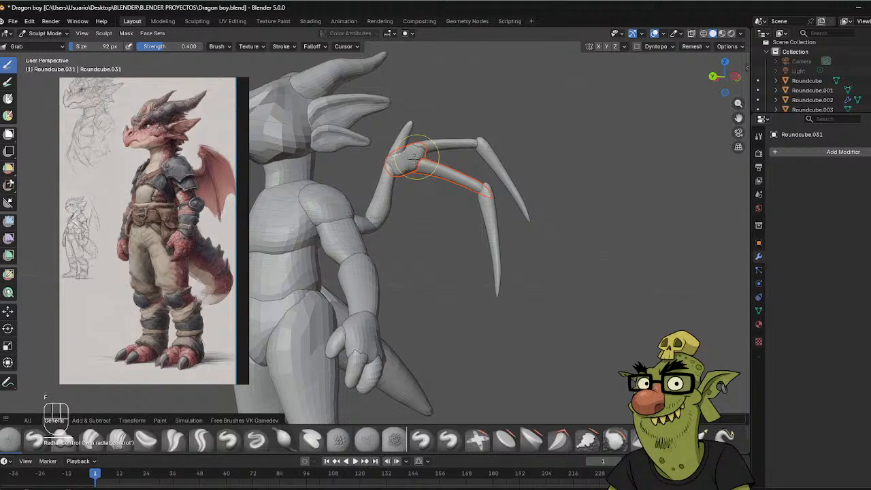
key(alt+q)
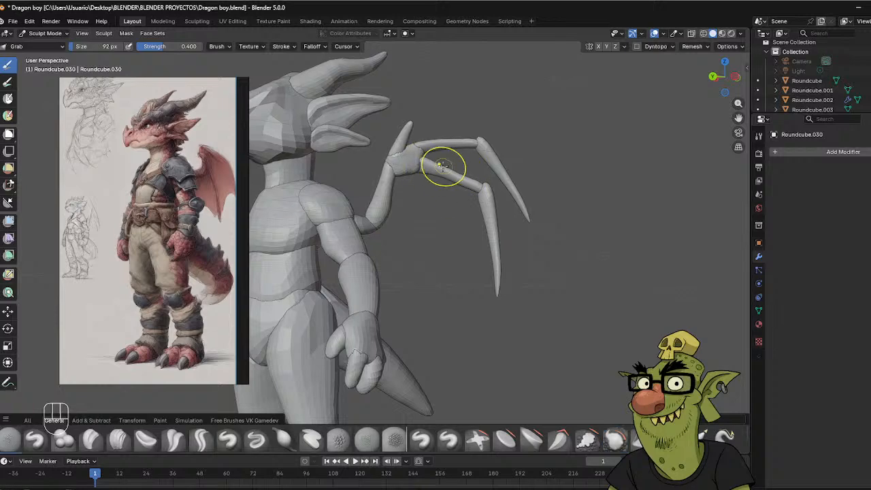
middle_drag(442, 166, 467, 179)
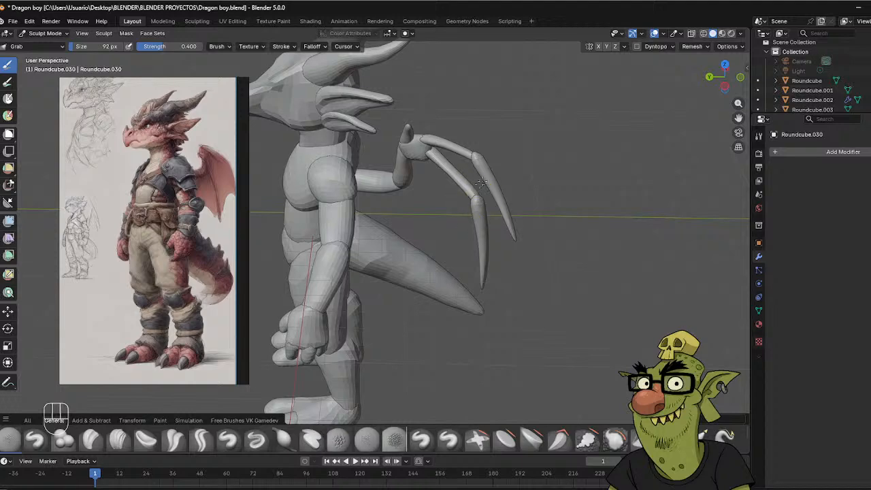
Sculpt and smooth the joint between the lower finger's base and tip segments, alternating between both pieces.
middle_drag(478, 196, 511, 163)
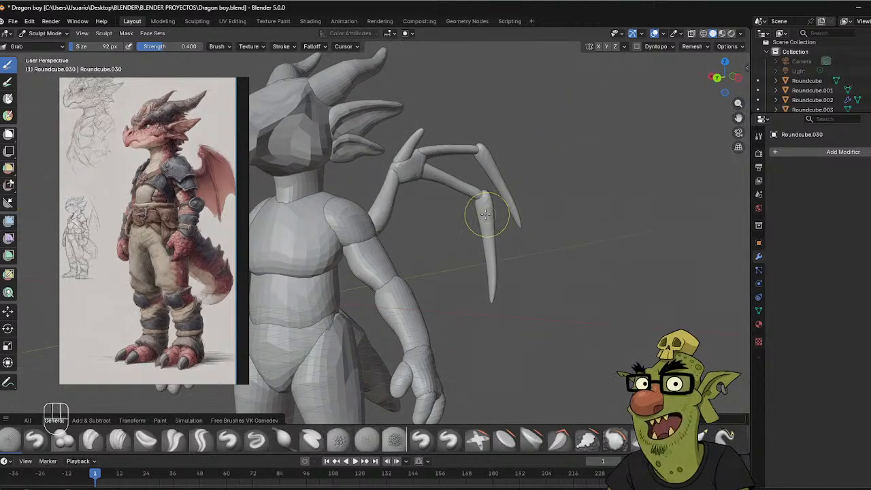
key(alt+q)
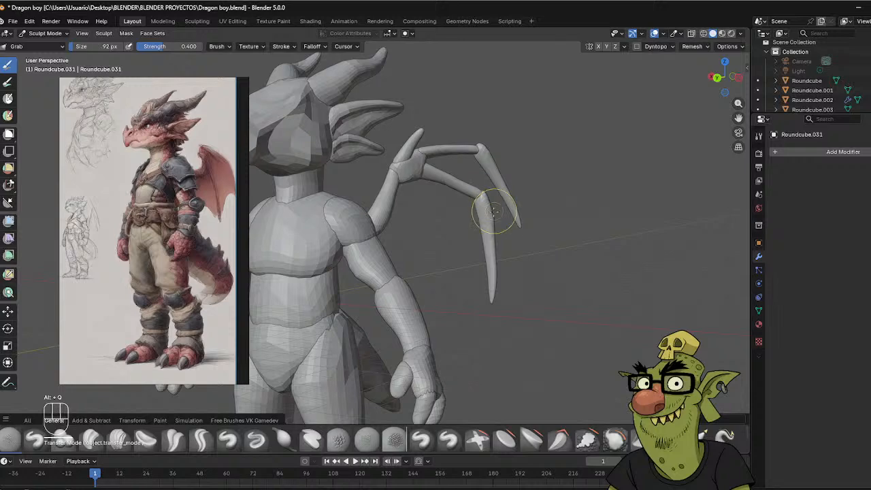
middle_drag(520, 190, 495, 189)
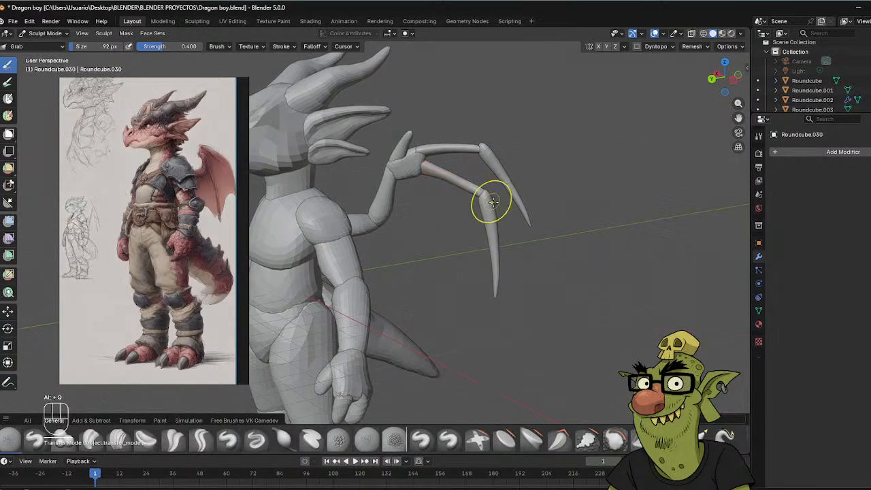
key(shift)
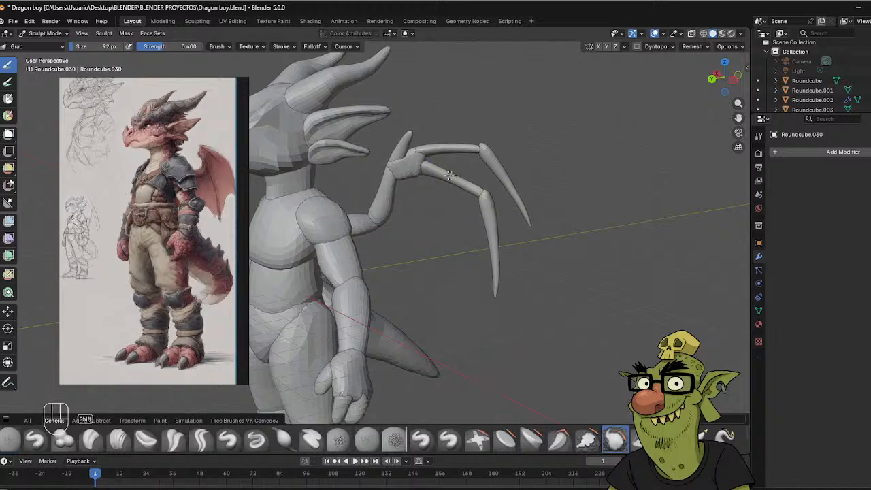
middle_drag(512, 178, 545, 179)
In Object Mode, rotate both lower finger segments further downward together and move them back onto the hand.
key(ctrl+Tab)
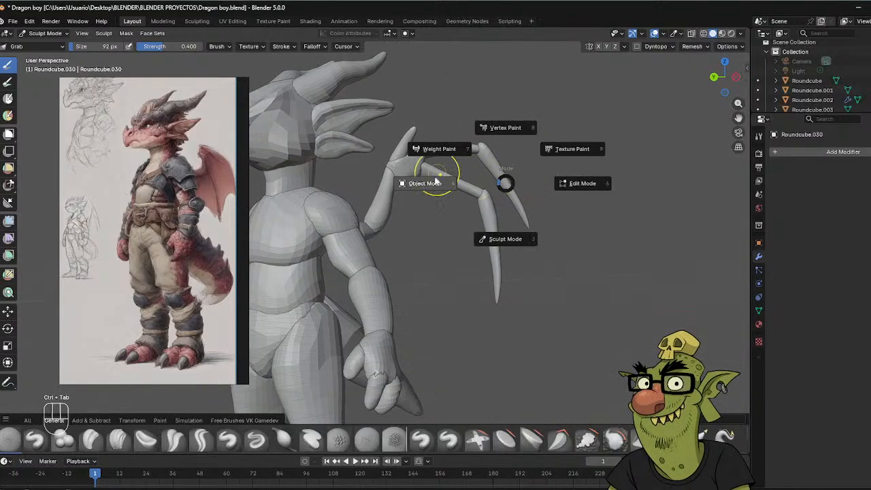
click(466, 188)
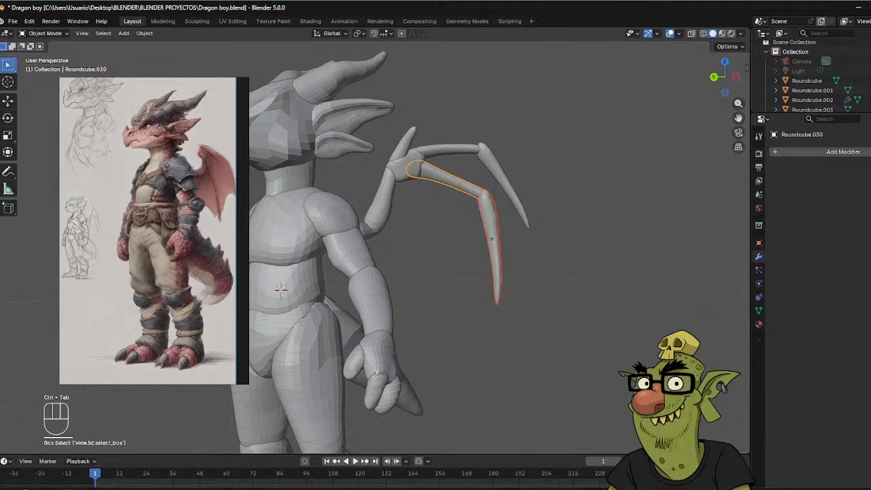
key(r)
key(g)
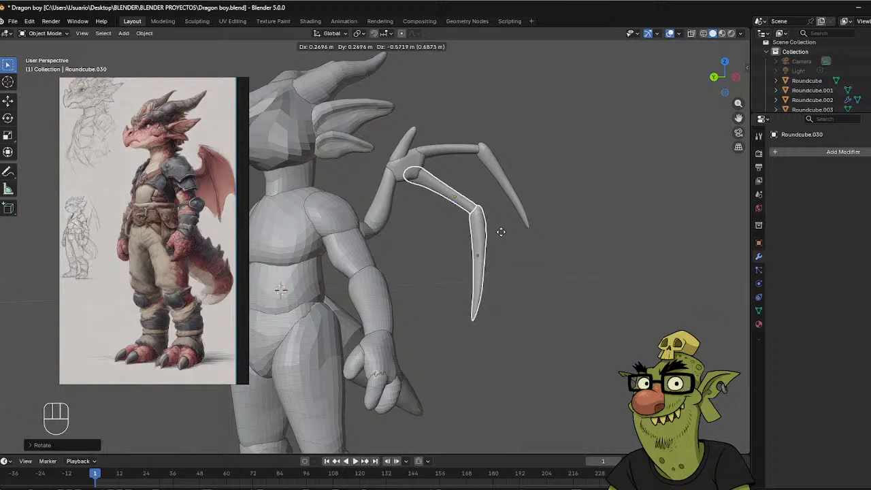
click(494, 233)
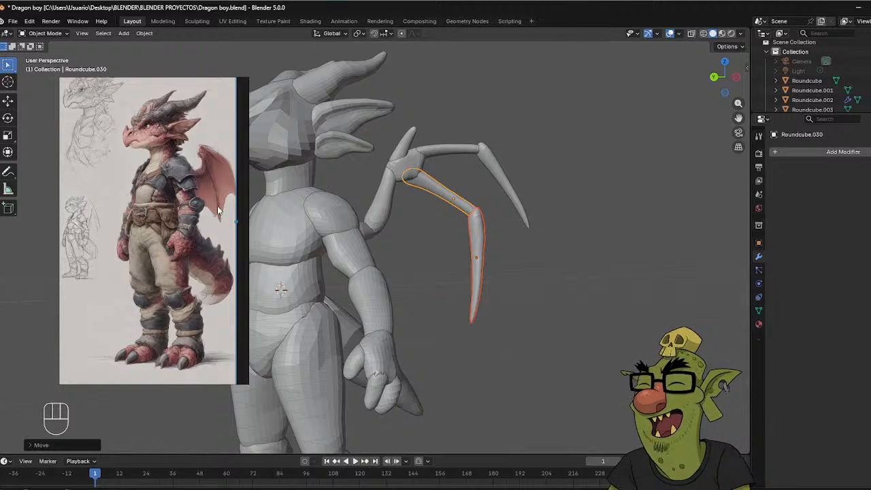
In the left side view, sculpt and smooth the lower finger's base segment so it blends into the wing's hand.
alt+drag(446, 178, 442, 152)
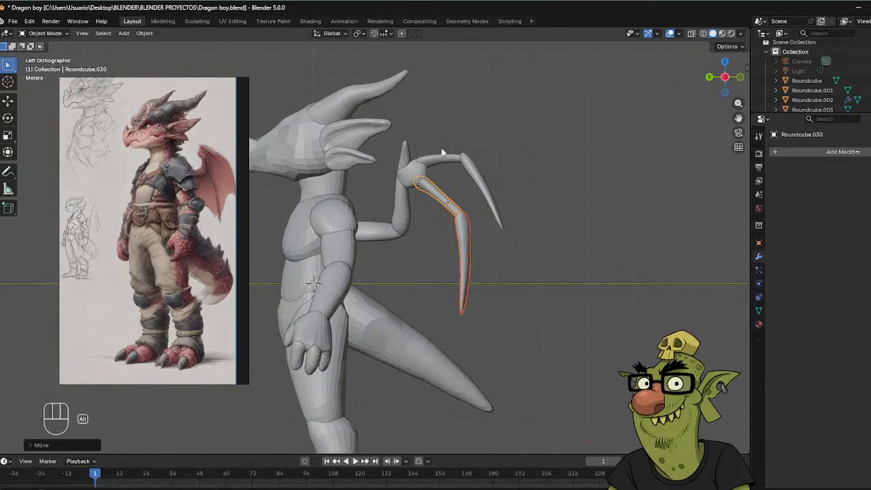
scroll(445, 155, down, 2)
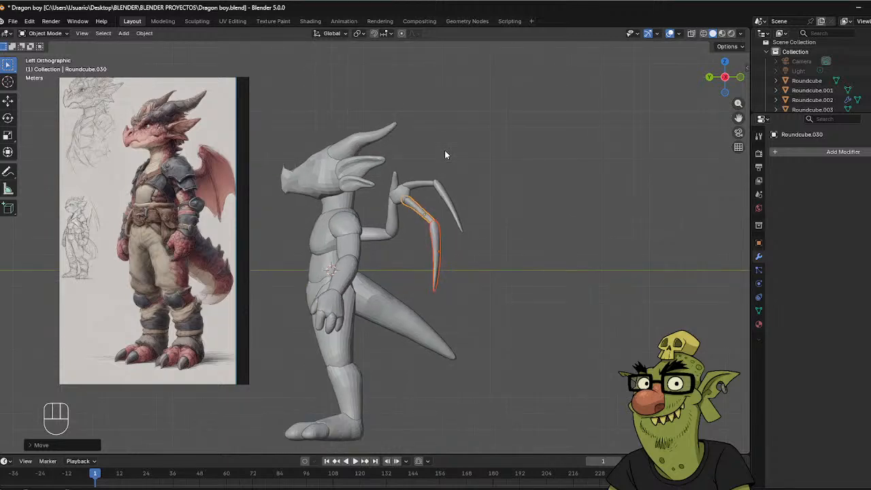
mouse_move(445, 221)
alt+mouse_down()
mouse_move(447, 229)
mouse_move(544, 238)
mouse_move(522, 219)
mouse_move(448, 229)
alt+mouse_up()
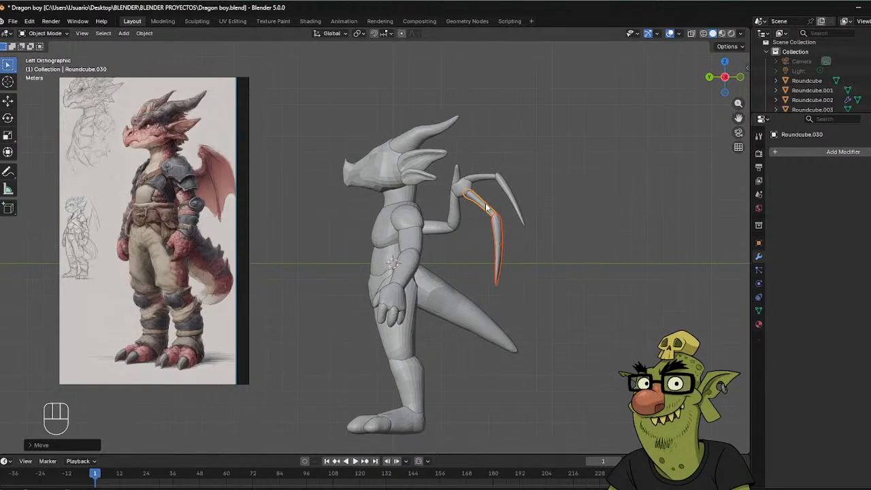
scroll(485, 204, up, 3)
key(ctrl+Tab)
click(502, 190)
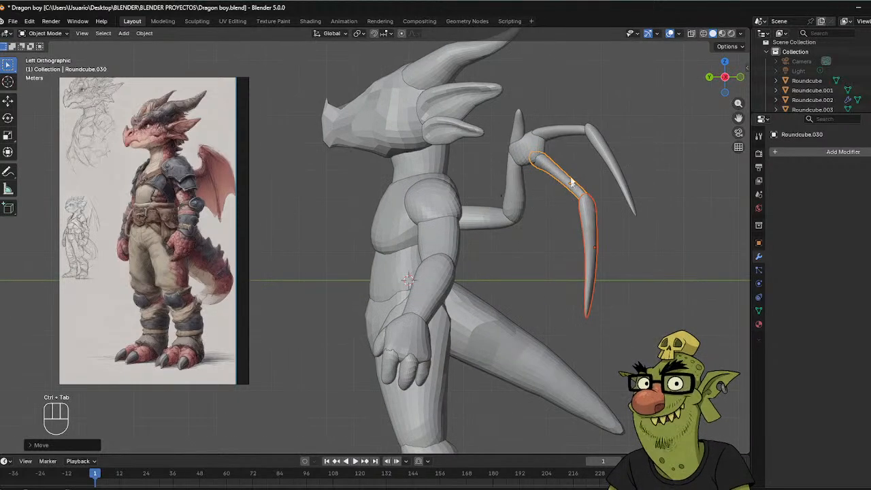
click(572, 182)
key(ctrl+Tab)
click(543, 215)
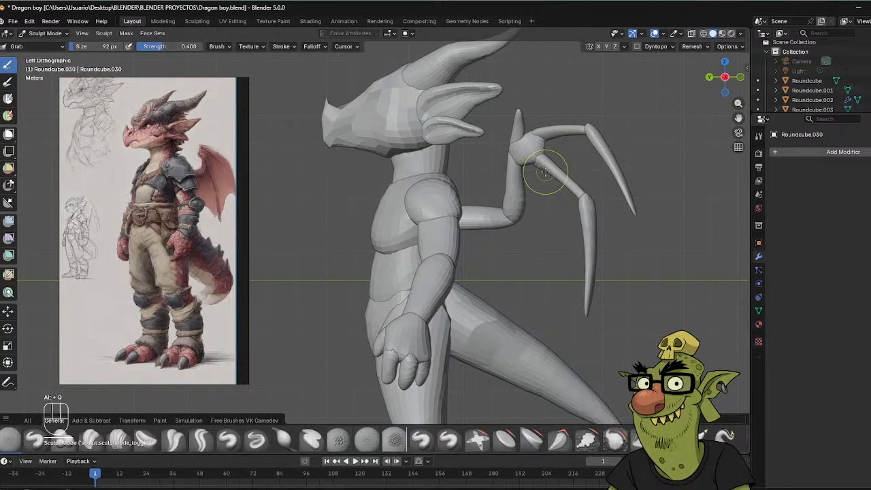
key(alt+q)
key(alt+q)
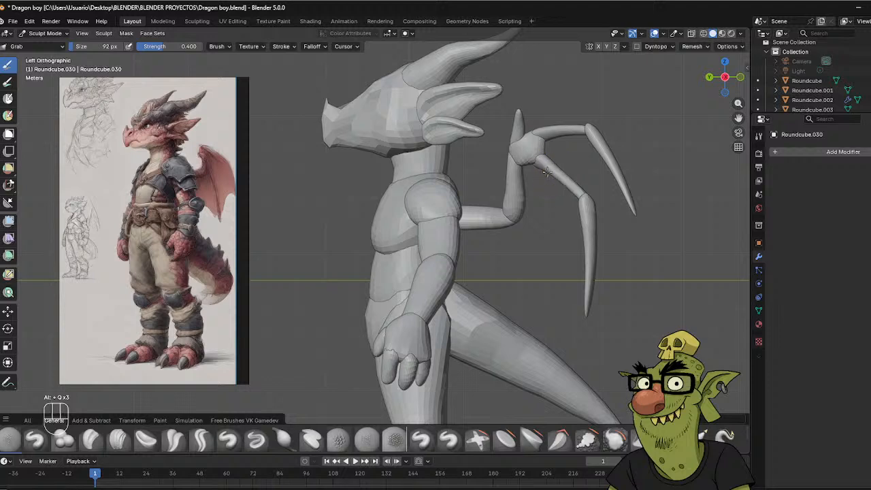
key(ctrl+z)
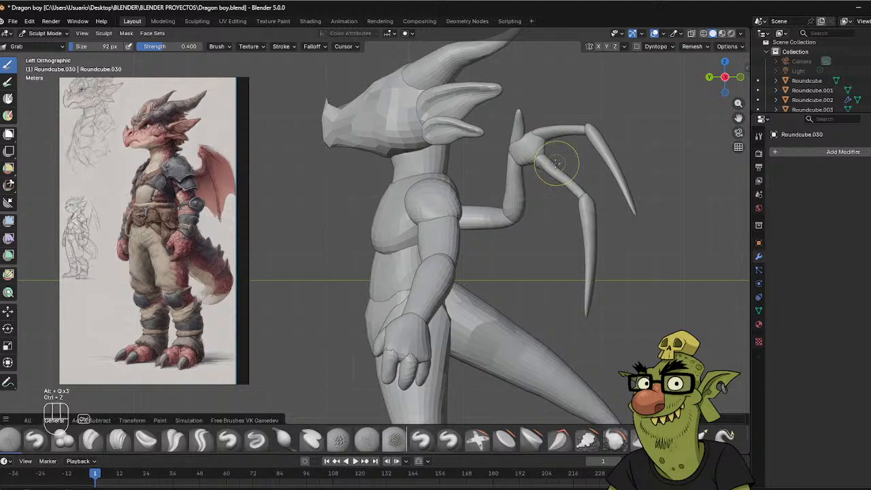
key(shift)
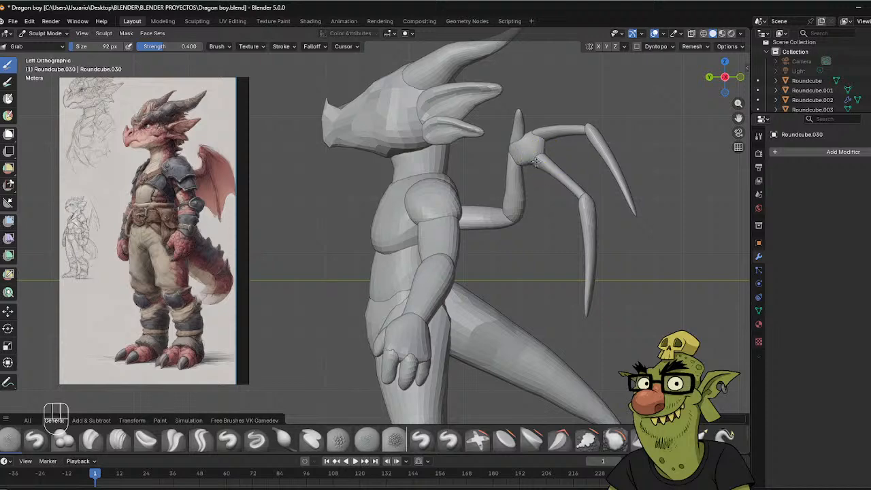
mouse_move(543, 154)
middle_down()
mouse_move(556, 155)
mouse_move(544, 171)
mouse_move(559, 159)
mouse_move(534, 84)
mouse_move(665, 82)
middle_up()
middle_drag(588, 118, 564, 122)
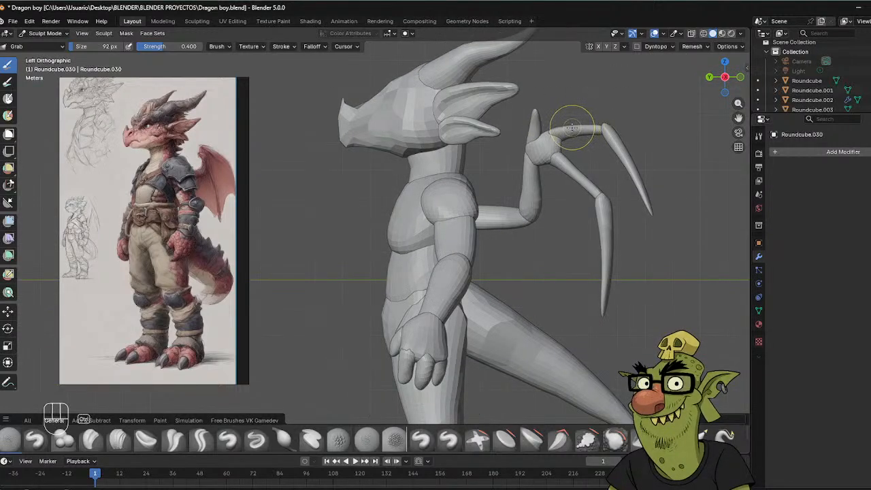
In Object Mode, select all the wing's arm, hand and finger pieces, scale them to about 0.85 and move them closer to the back.
key(ctrl+Tab)
click(502, 135)
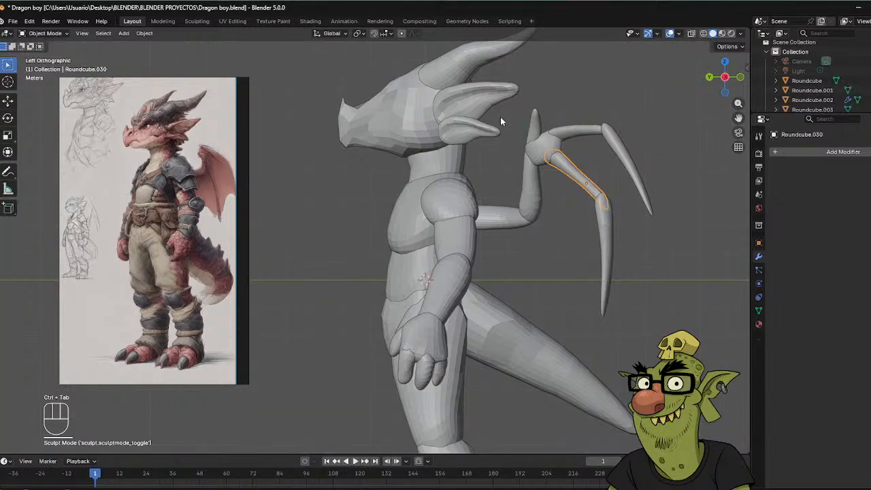
drag(500, 117, 662, 308)
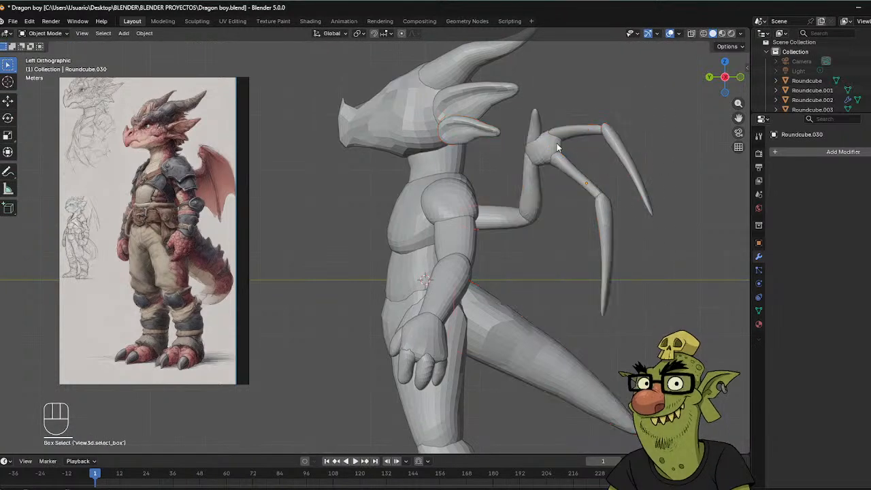
shift+drag(637, 113, 523, 232)
key(s)
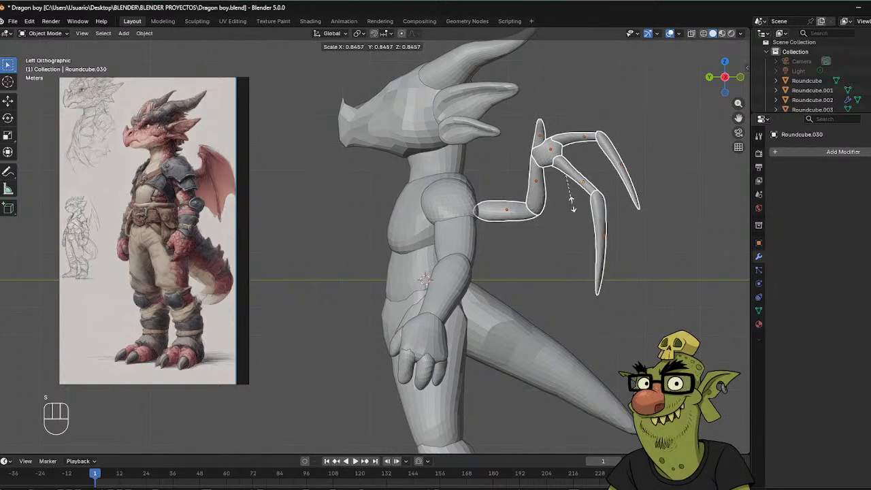
click(573, 202)
key(g)
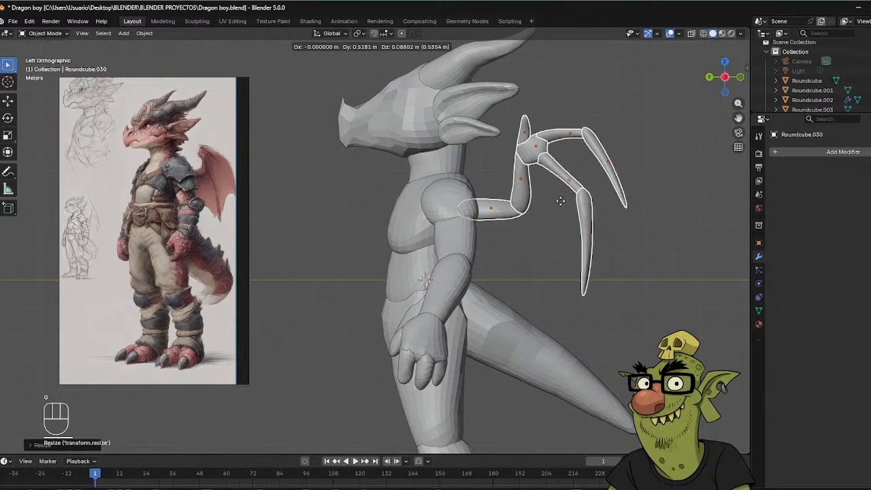
click(538, 202)
scroll(547, 157, down, 4)
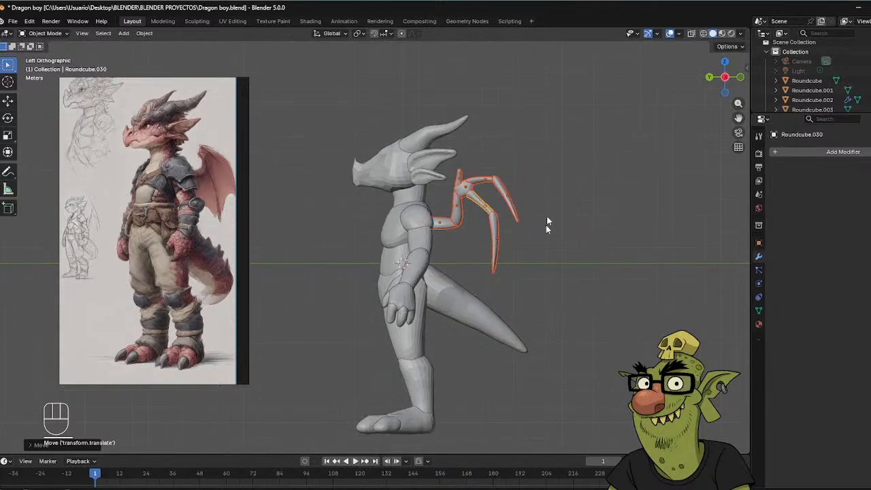
Scale the selected wing arm, hand and finger pieces down slightly and move them together closer to the back and shoulder.
middle_drag(546, 224, 501, 227)
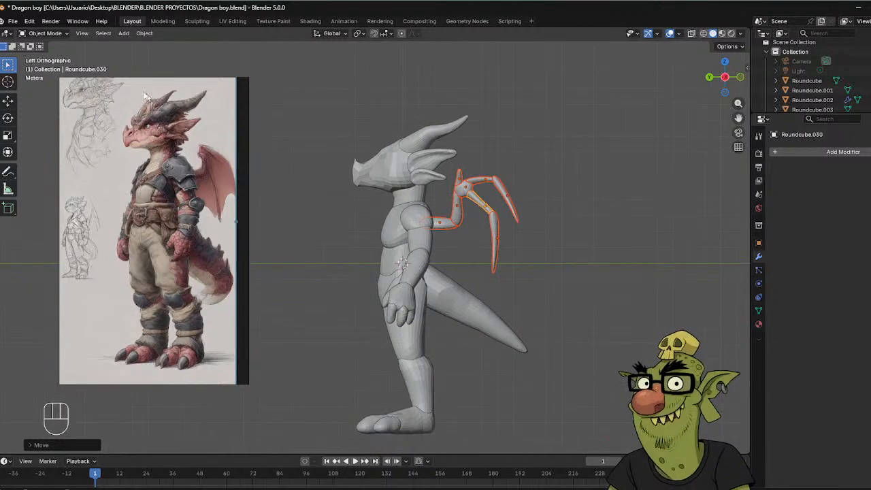
key(s)
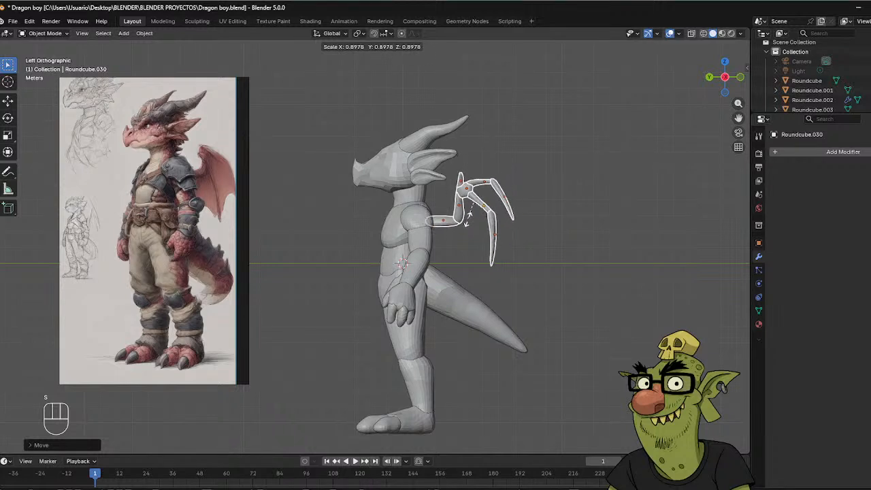
click(467, 217)
key(g)
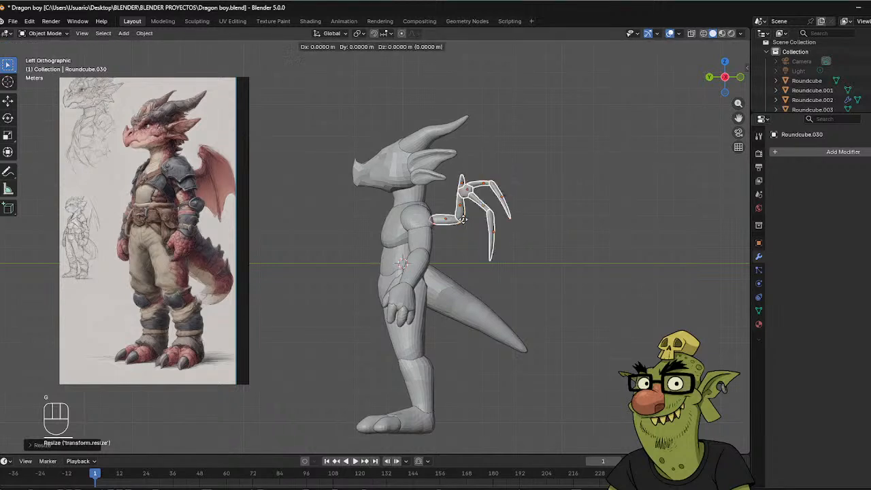
click(454, 219)
middle_drag(551, 176, 417, 212)
key(g)
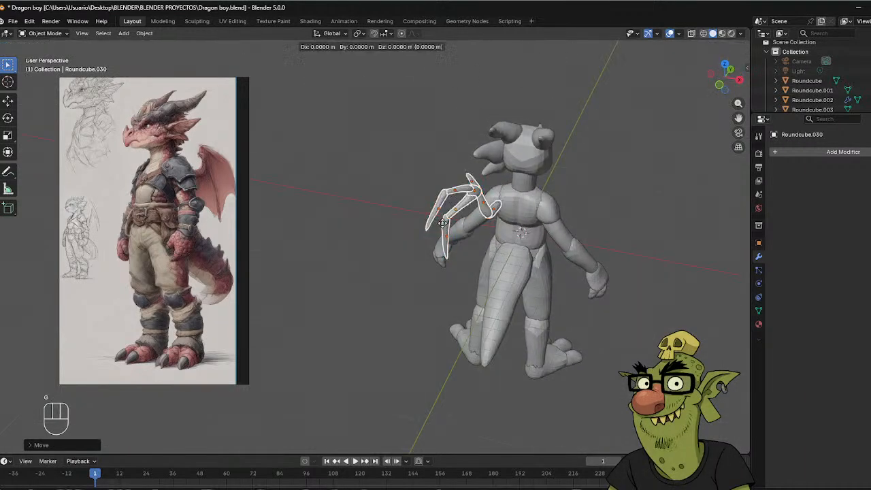
click(452, 226)
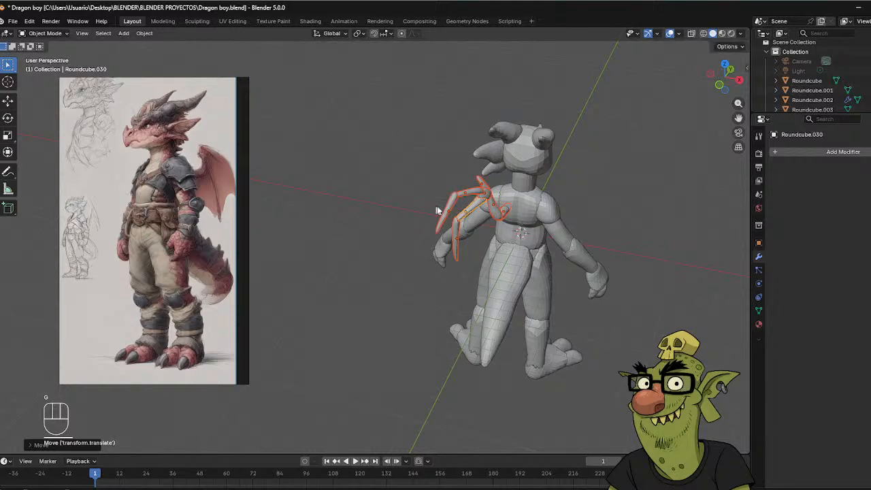
In the left side view, rotate the whole wing skeleton slightly clockwise, lower it behind the shoulder and deselect it.
middle_drag(452, 225, 470, 186)
key(r)
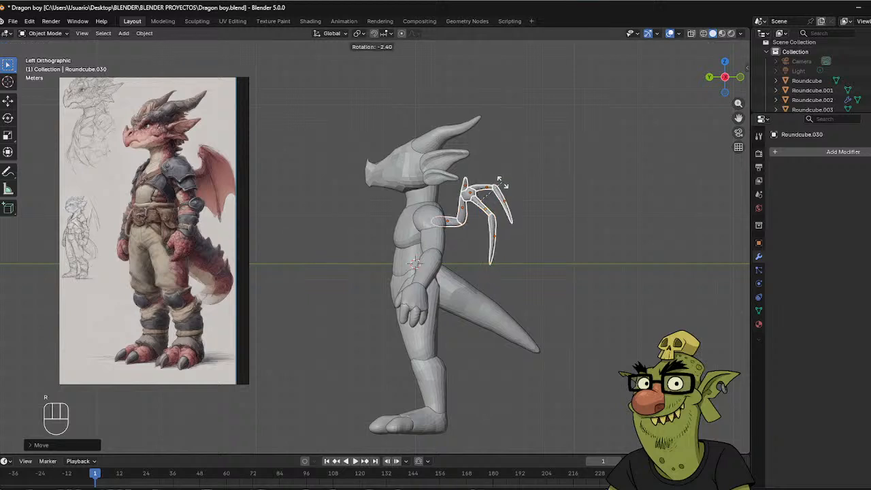
click(503, 193)
key(g)
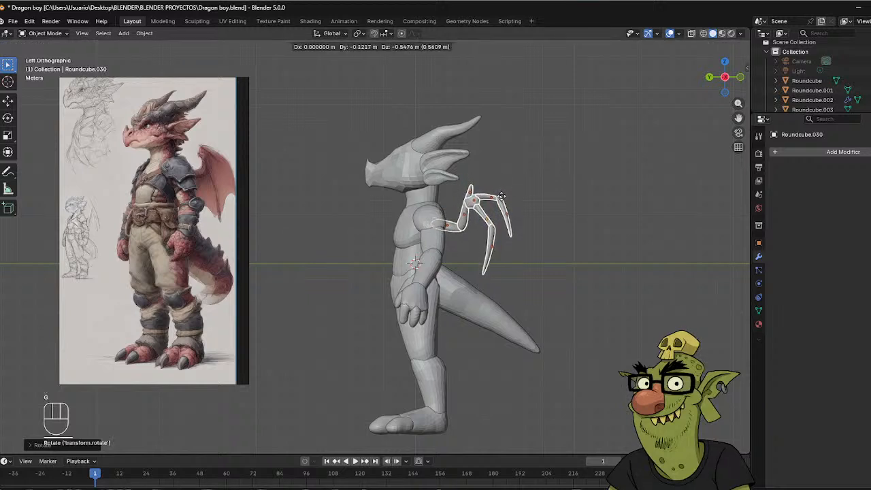
click(502, 195)
click(562, 195)
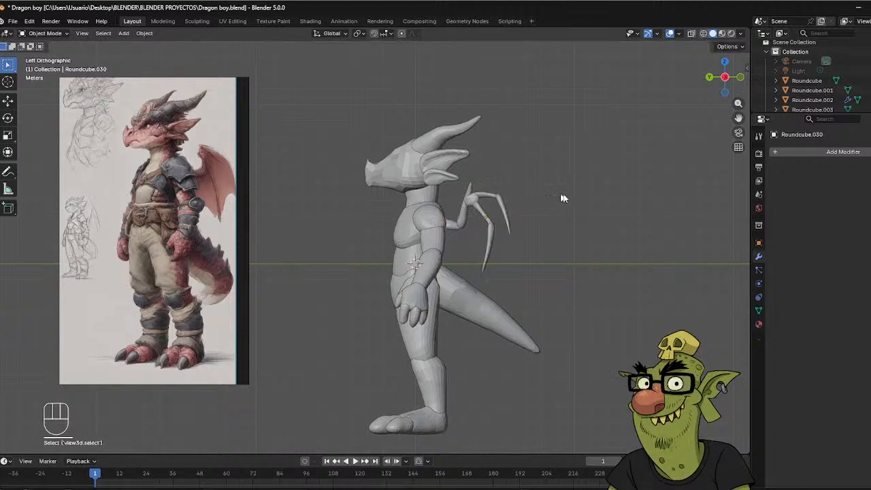
mouse_move(562, 194)
middle_down()
mouse_move(352, 187)
mouse_move(503, 204)
mouse_move(558, 201)
middle_up()
Select the wing's base arm segment and check in Sculpt Mode how it meets the back, returning to Object Mode.
middle_drag(361, 156, 458, 218)
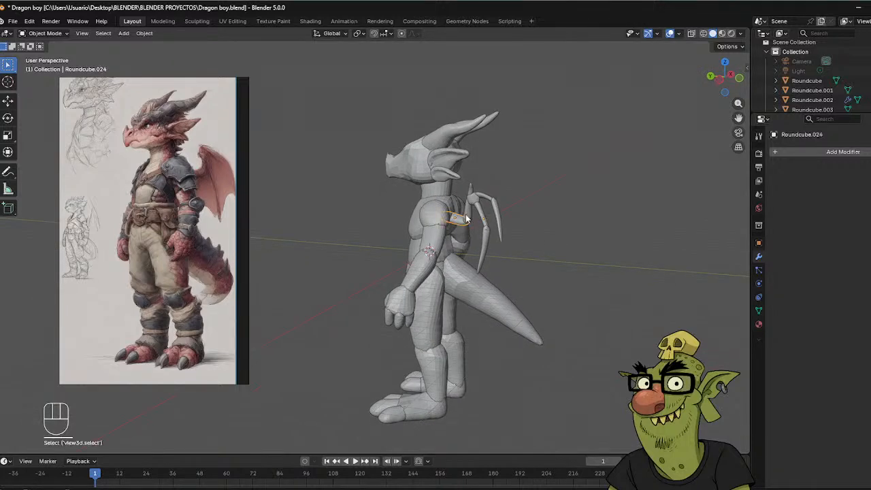
key(ctrl+Tab)
click(463, 262)
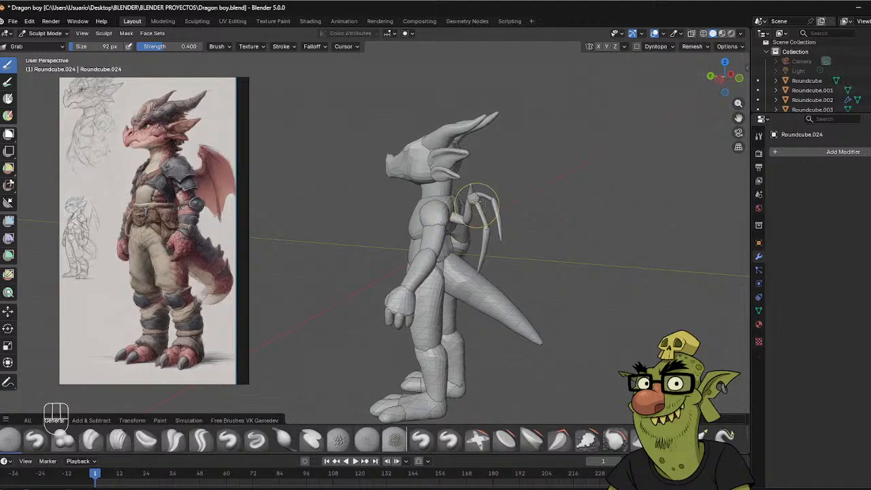
mouse_move(451, 214)
middle_down()
mouse_move(408, 195)
mouse_move(448, 231)
middle_up()
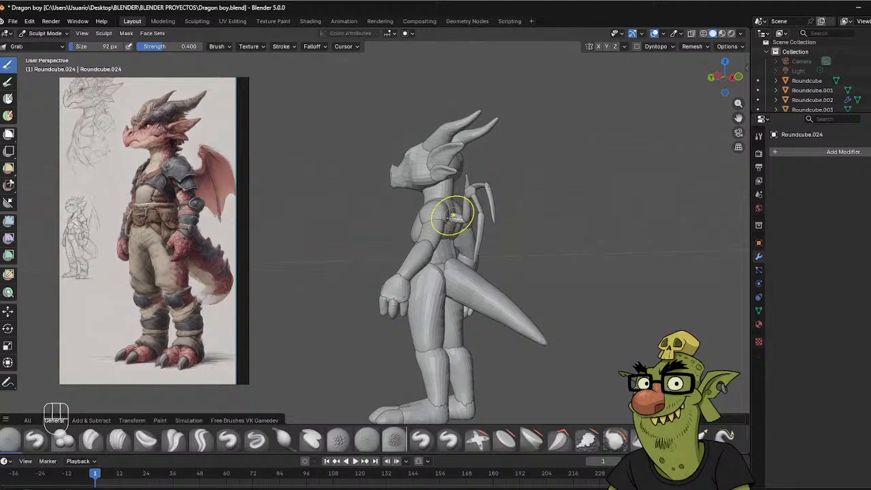
mouse_move(460, 208)
middle_down()
mouse_move(465, 251)
mouse_move(408, 214)
middle_up()
key(ctrl+Tab)
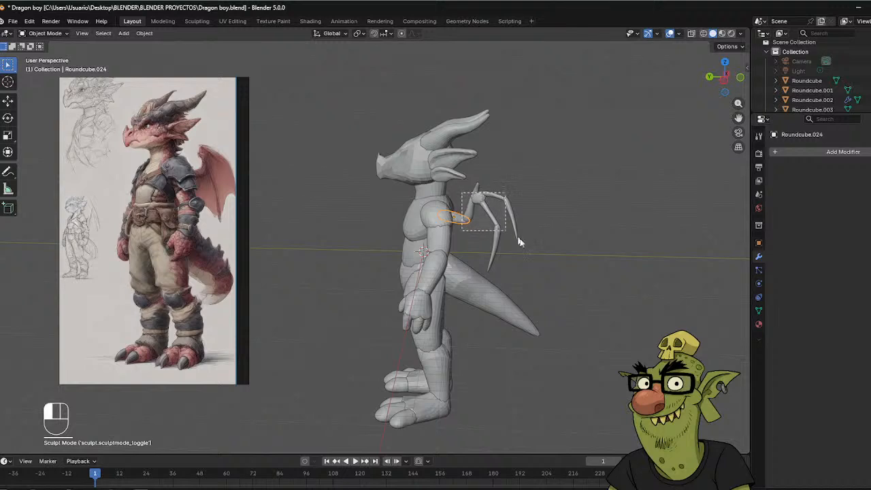
Select all the wing's arm, hand and finger pieces and move them about -0.18 m along global Y.
drag(518, 242, 520, 239)
mouse_move(545, 200)
alt+middle_down()
mouse_move(556, 184)
mouse_move(553, 191)
alt+middle_up()
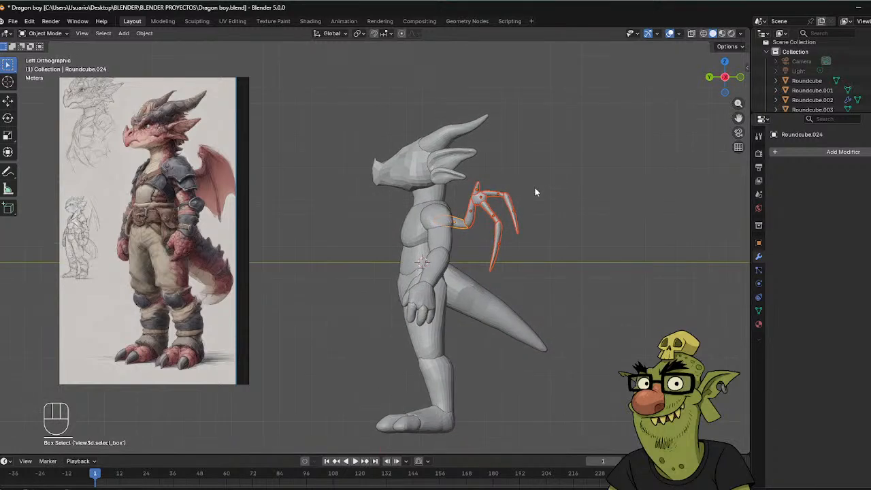
key(g)
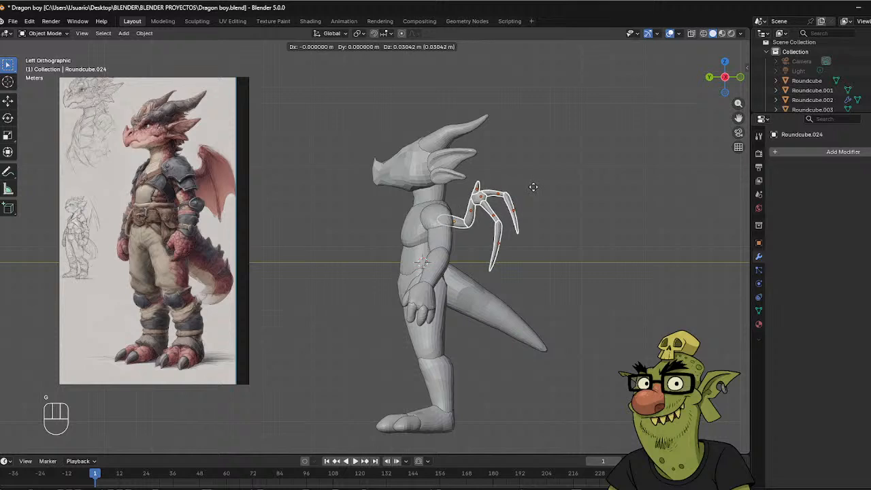
key(y)
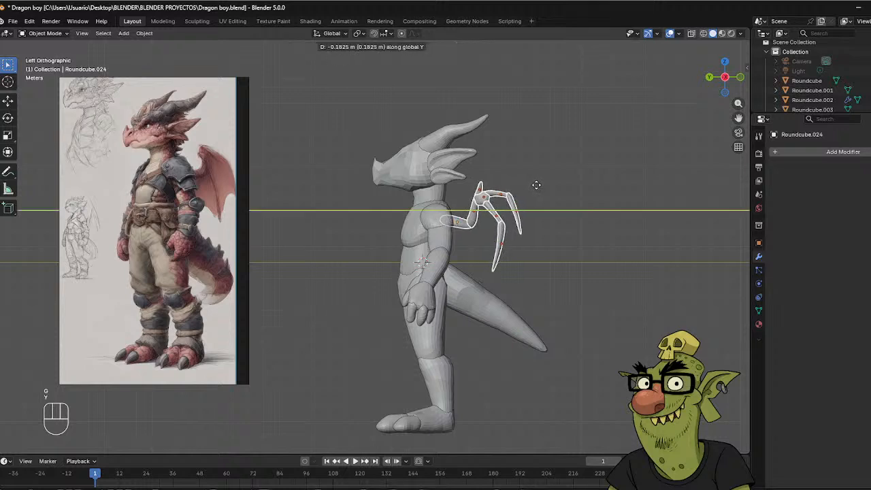
click(537, 185)
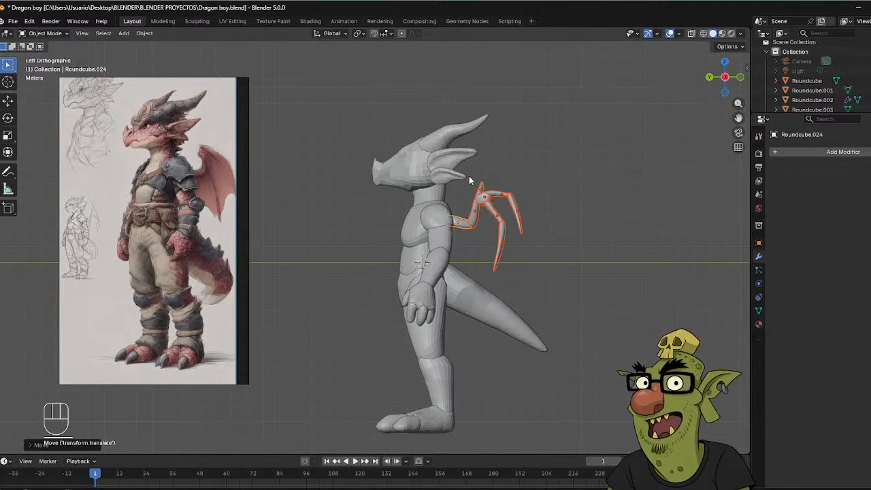
Check how the wing attaches to the back and nudge the whole wing skeleton slightly further backward along Y.
scroll(518, 258, up, 2)
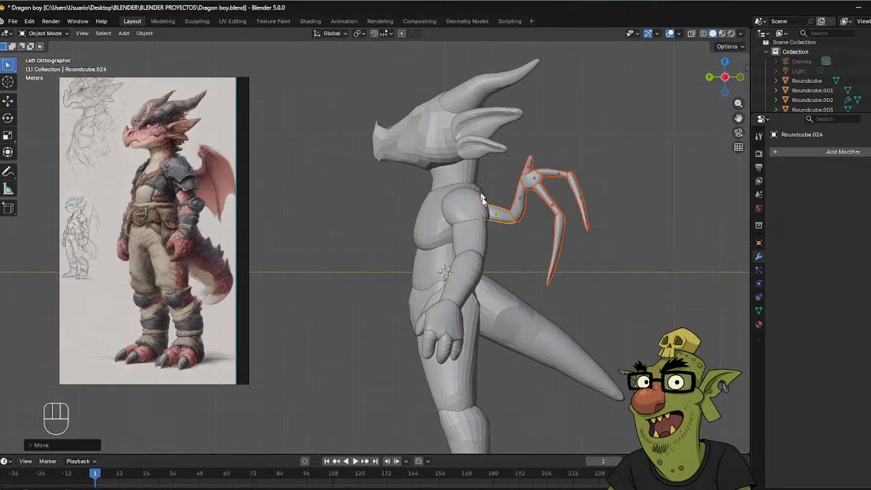
middle_drag(481, 200, 505, 203)
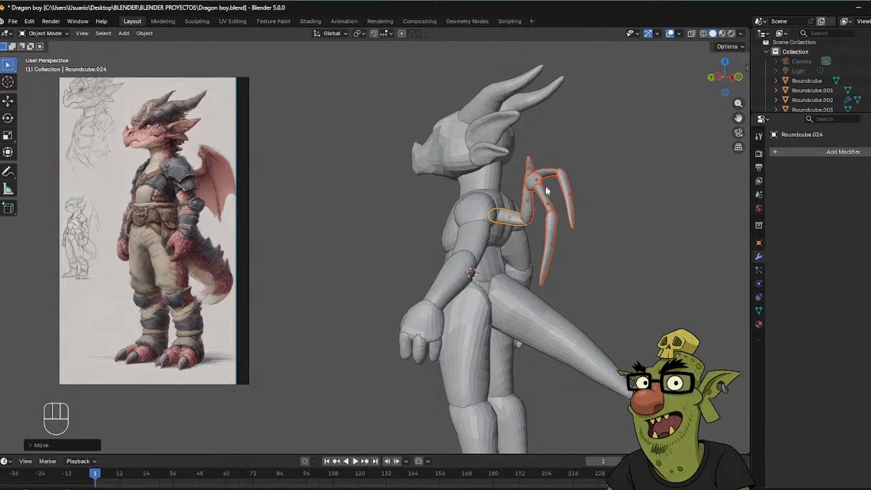
alt+middle_drag(545, 191, 575, 214)
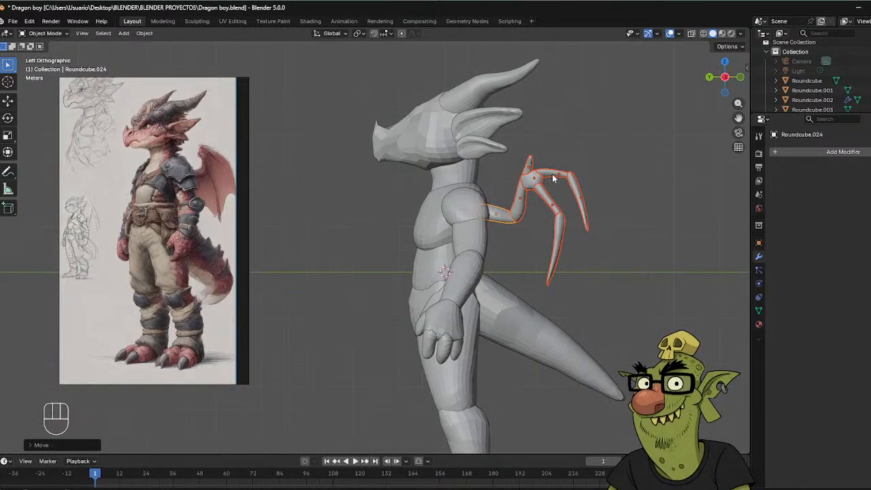
key(g)
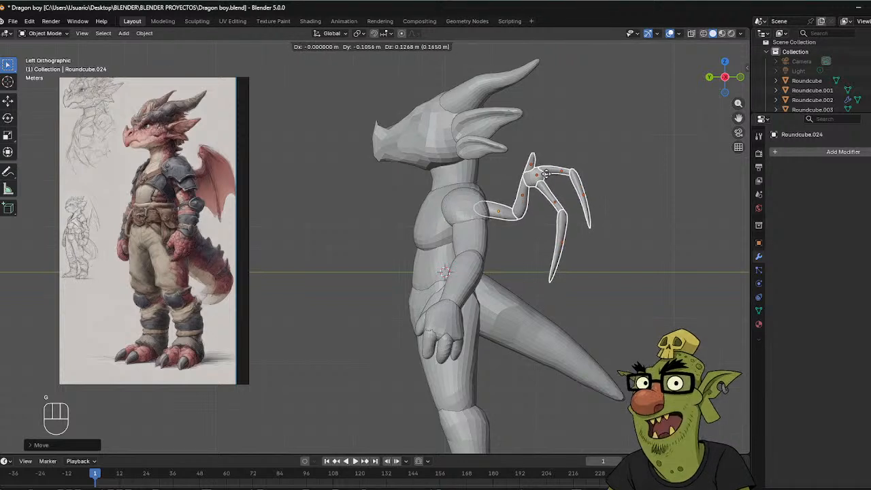
key(y)
click(549, 176)
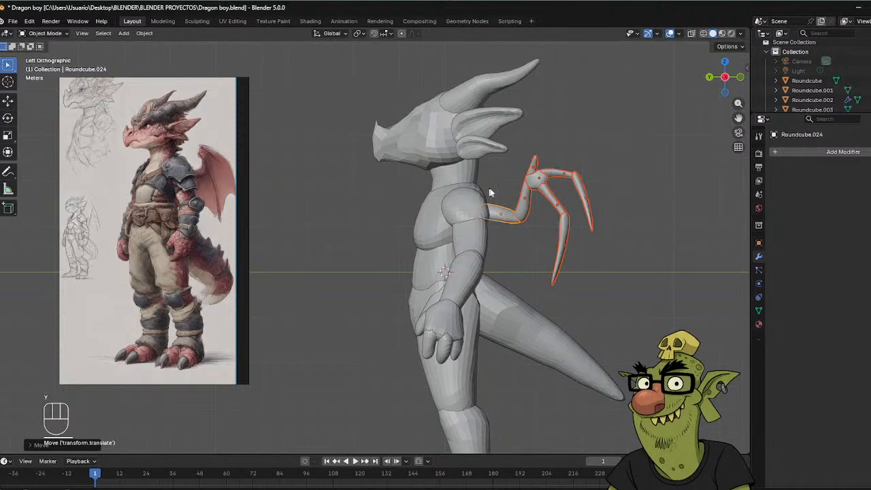
click(549, 135)
In the left side view, add a Round Cube mesh and move it behind the back next to the wing fingers.
middle_drag(549, 134, 537, 153)
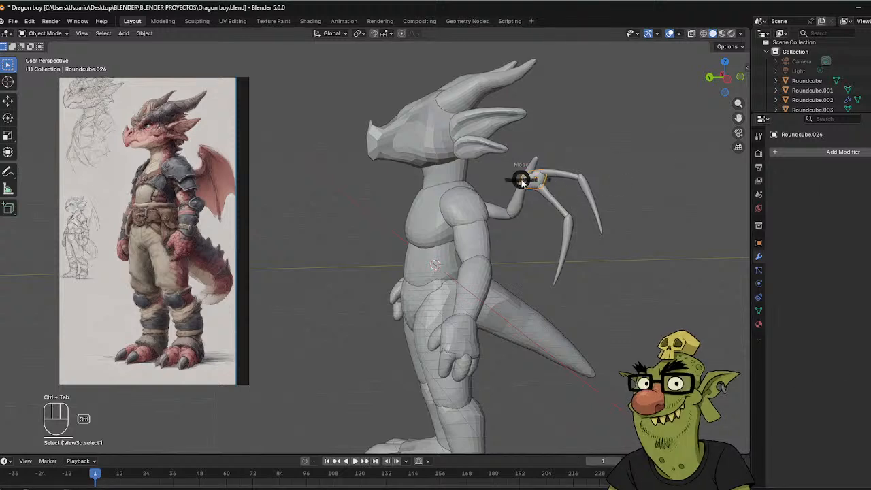
alt+middle_drag(576, 179, 583, 189)
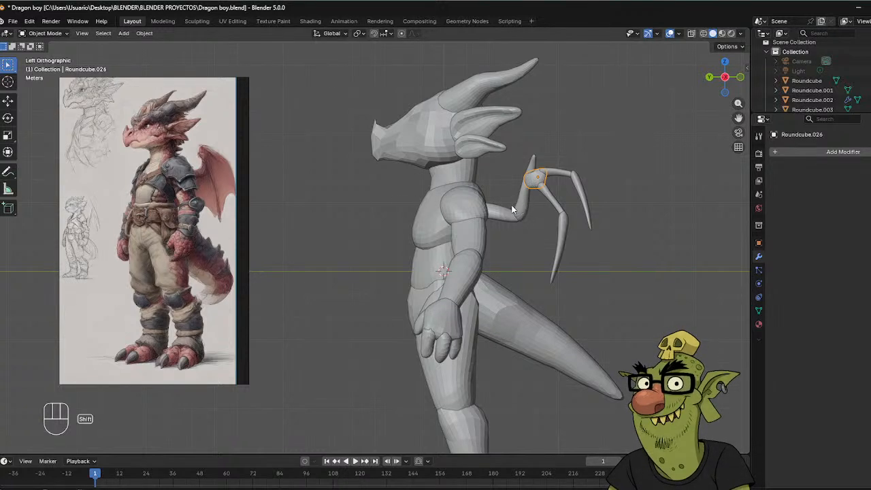
key(shift+a)
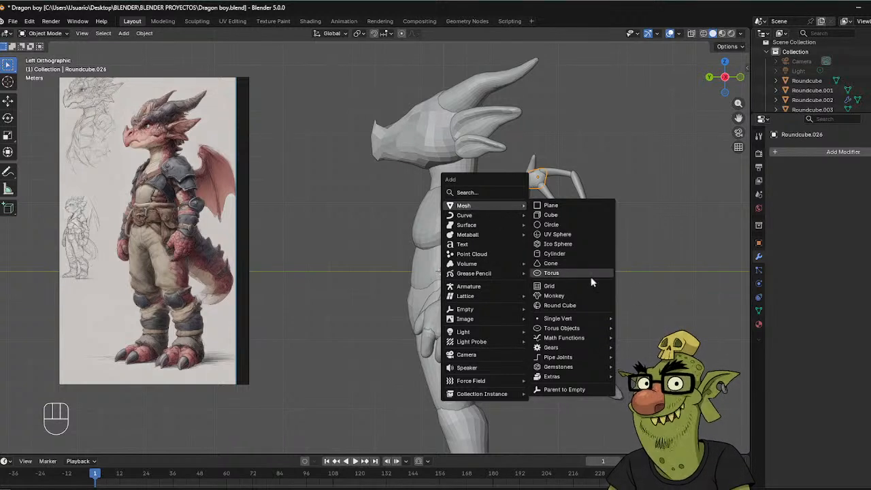
click(562, 305)
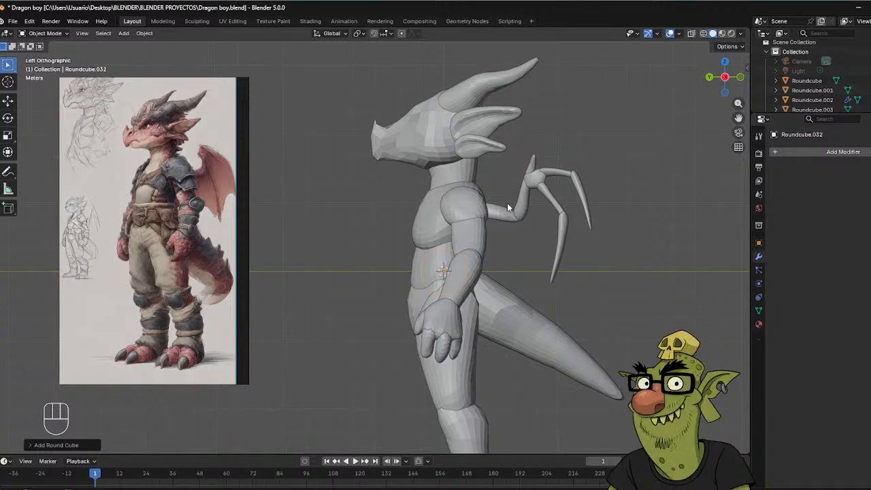
key(g)
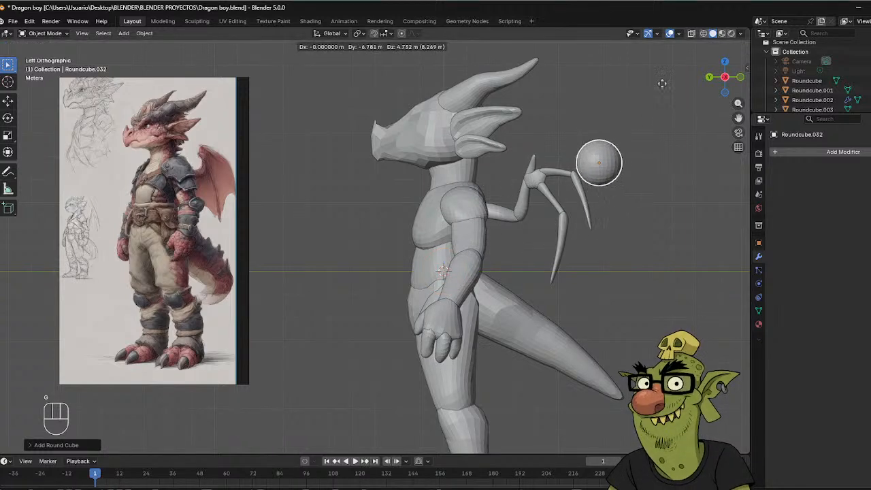
click(659, 114)
Enlarge the new round cube to roughly the wing's size and flatten it along global X to about 0.13.
middle_drag(659, 119, 585, 210)
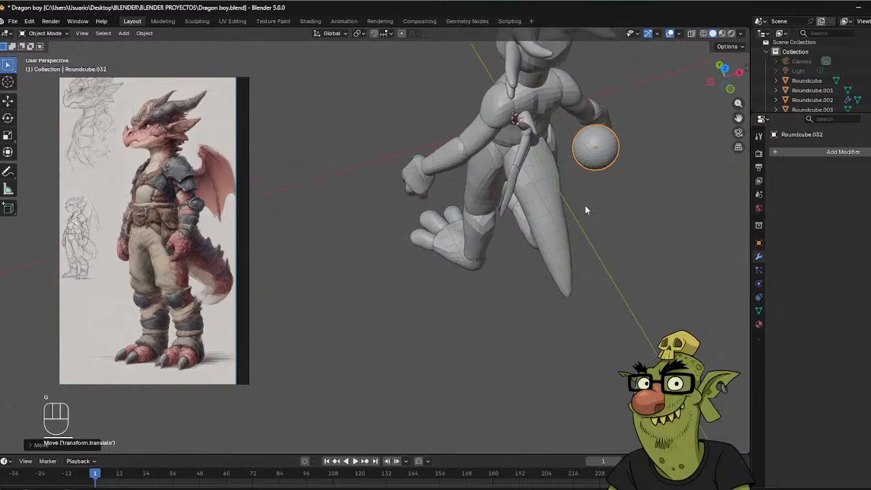
key(s)
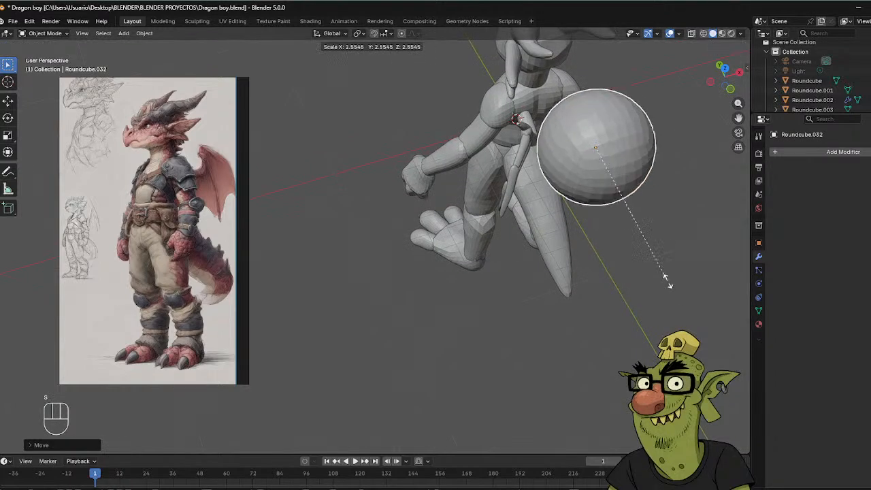
click(686, 273)
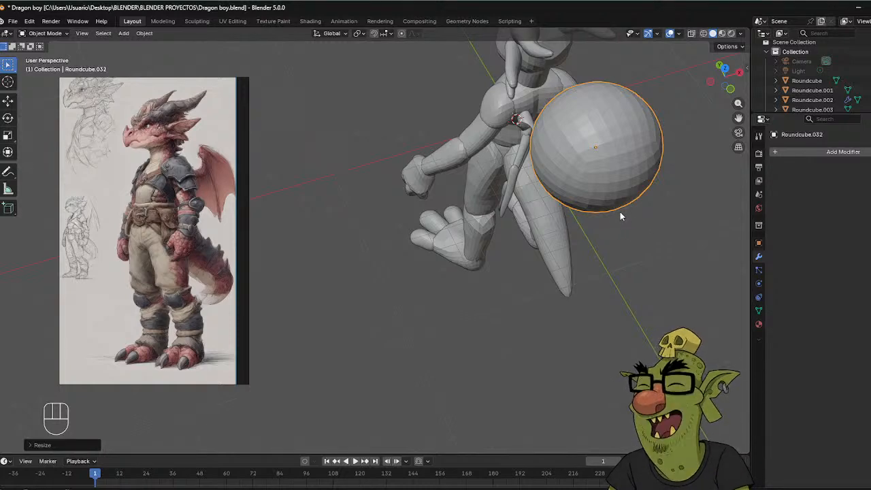
middle_drag(618, 220, 602, 194)
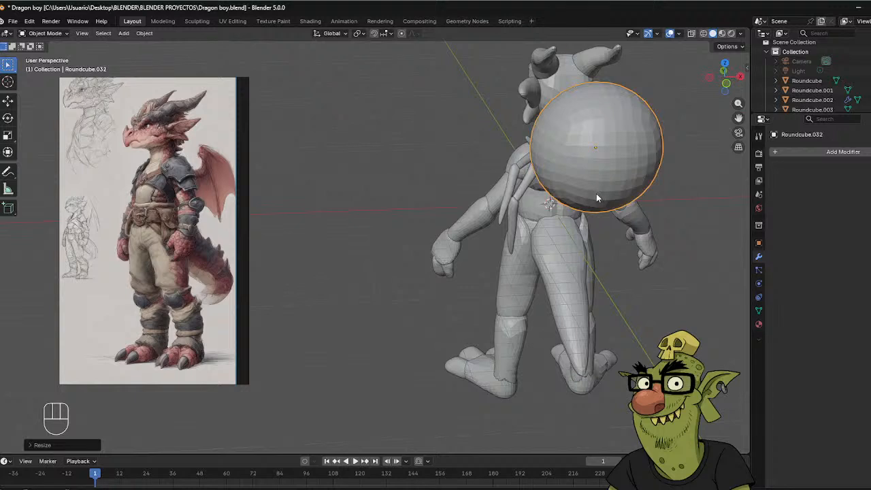
key(s)
key(x)
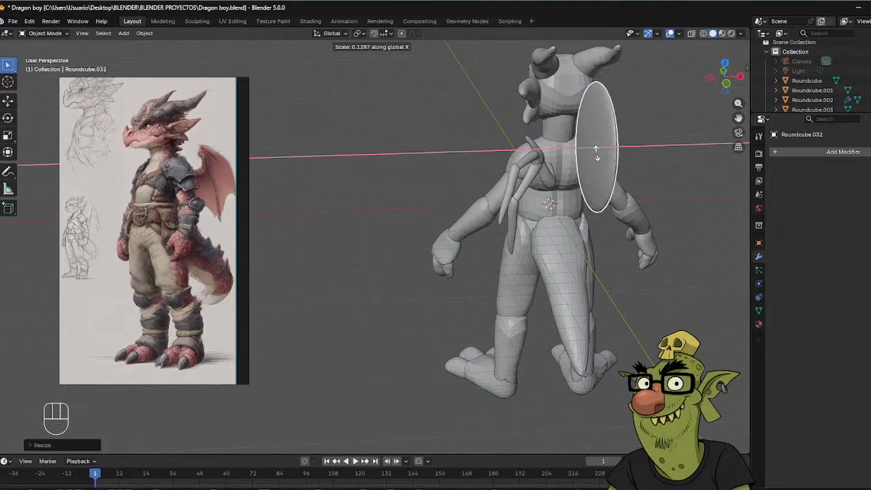
click(595, 153)
Move the flattened disc onto the wing's finger bones, rotate it to follow the wing's slant and reposition it against the bones.
middle_drag(598, 154, 670, 144)
key(g)
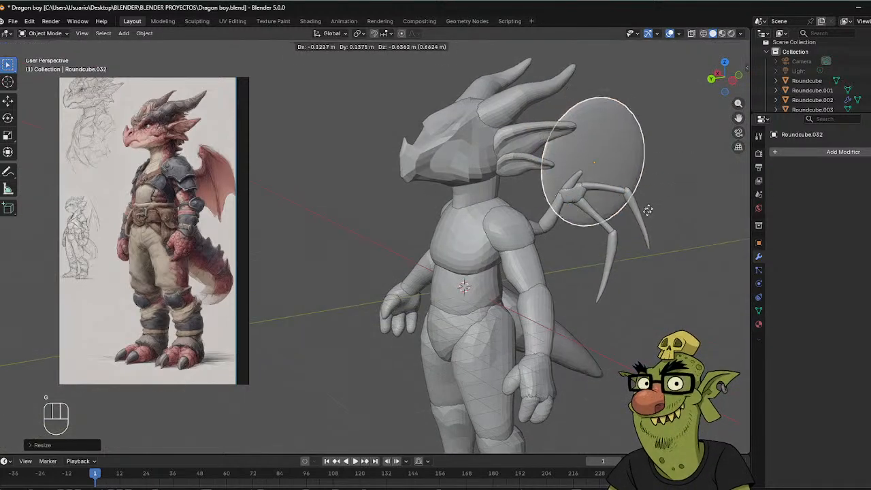
click(642, 269)
middle_drag(641, 269, 592, 188)
key(r)
click(616, 175)
key(r)
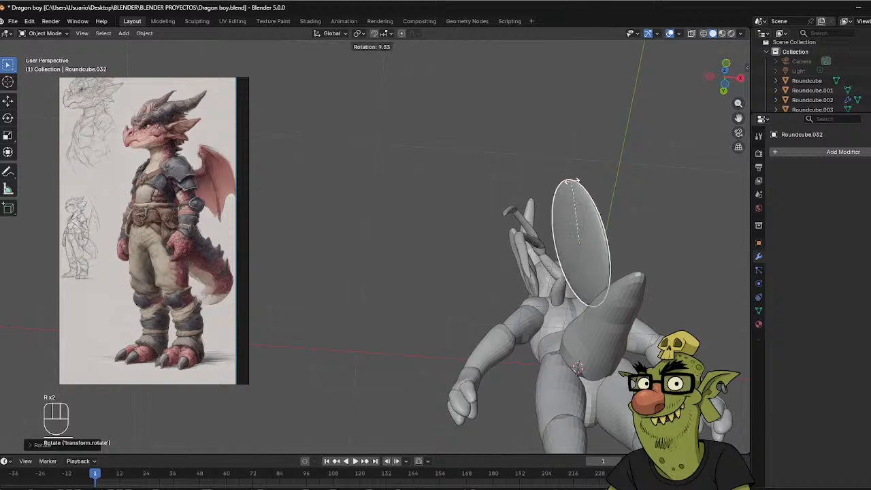
click(589, 193)
key(g)
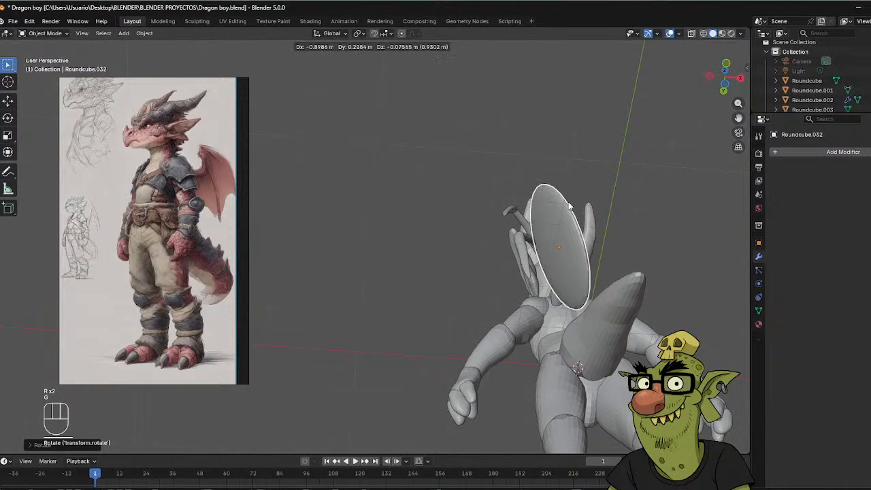
click(587, 204)
From the side, shift the flattened disc forward so it sits between the character's back and the wing finger bones.
middle_drag(587, 204, 597, 250)
key(ctrl+Tab)
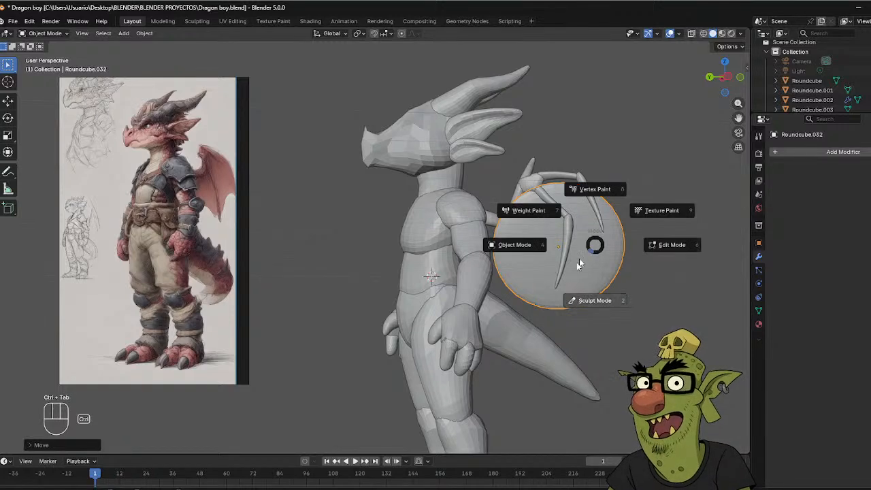
click(587, 298)
key(ctrl+Tab)
click(544, 255)
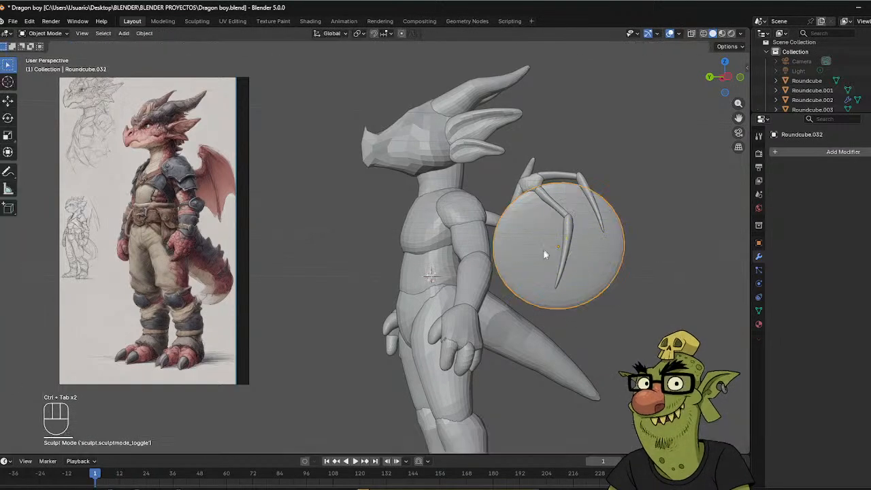
key(g)
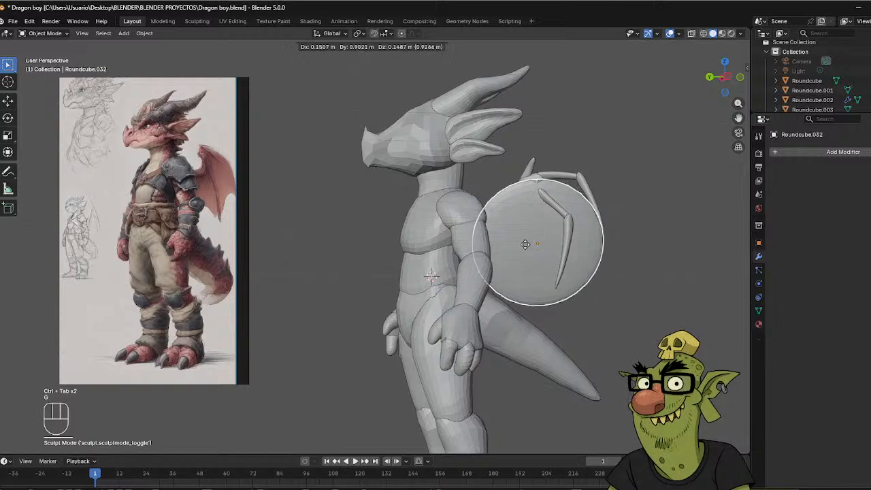
click(521, 244)
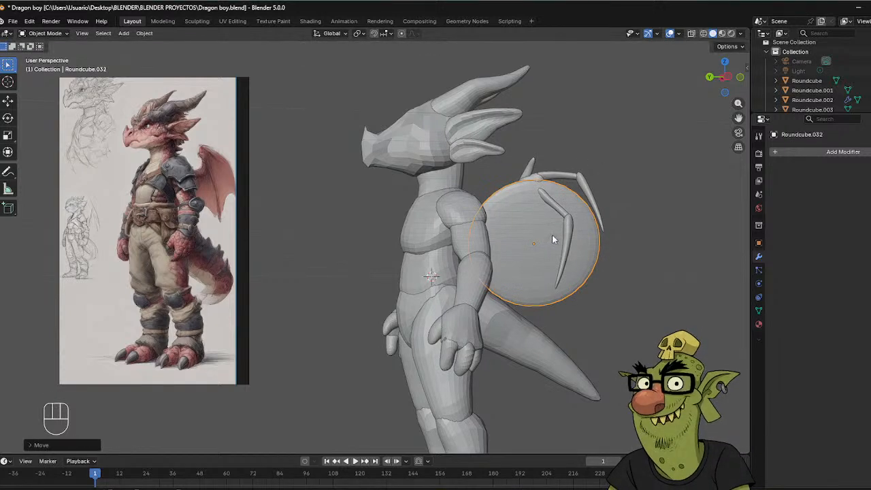
Apply the disc's scale in Object Mode and switch the disc to Sculpt Mode.
key(ctrl+Tab)
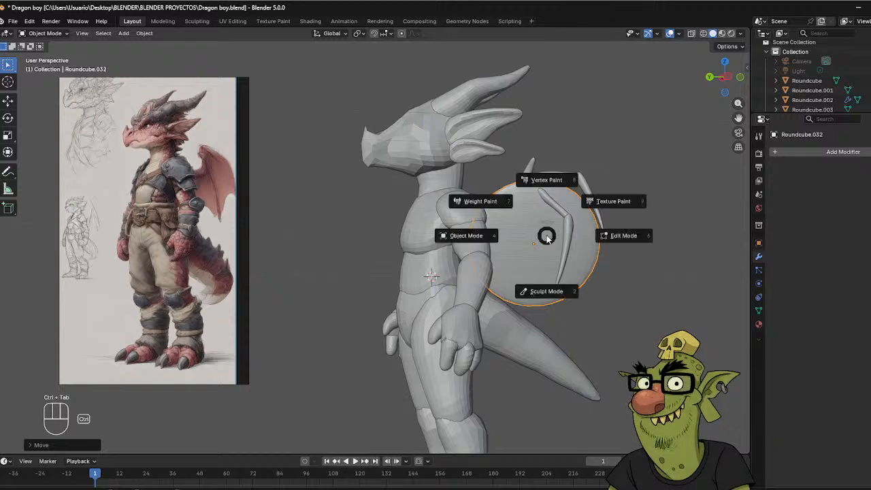
click(480, 236)
key(ctrl+Tab)
click(523, 300)
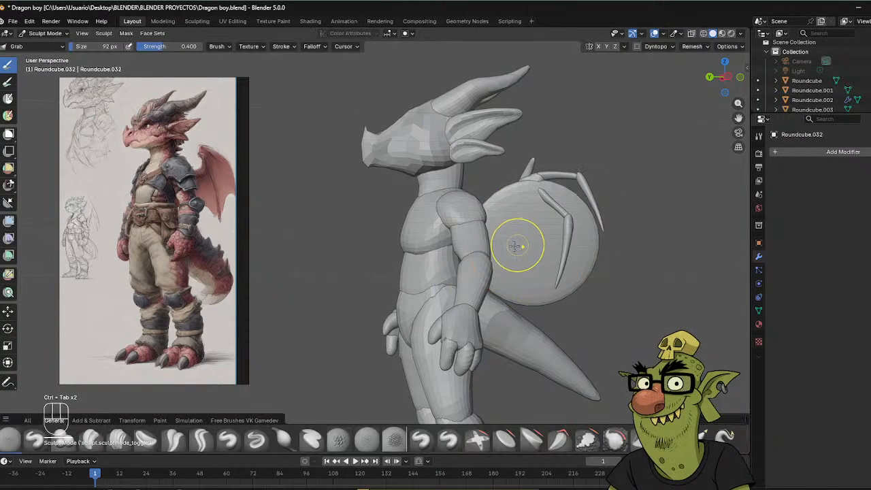
key(ctrl+a)
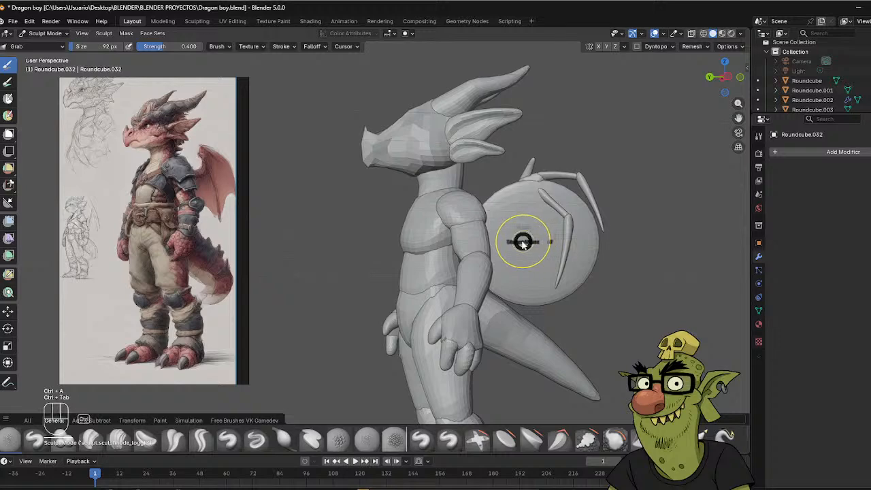
key(ctrl+Tab)
click(476, 243)
key(ctrl+a)
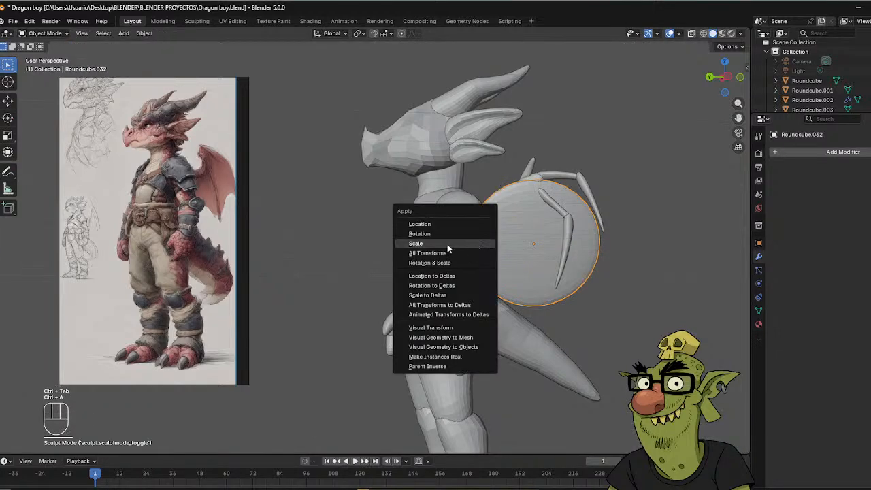
click(477, 244)
key(ctrl+Tab)
click(529, 249)
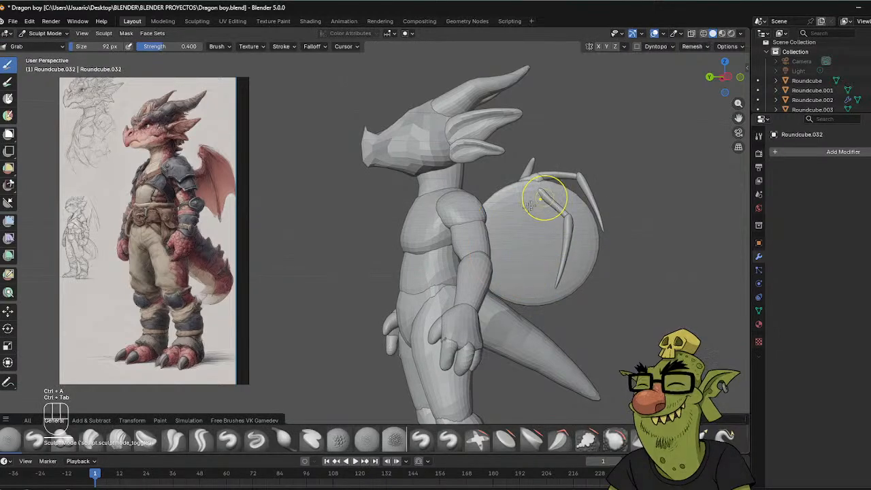
Enlarge the Grab brush to 194 px and push the disc's upper inner edge in line with the wing's arm bones.
key(f)
click(556, 204)
middle_drag(557, 204, 515, 218)
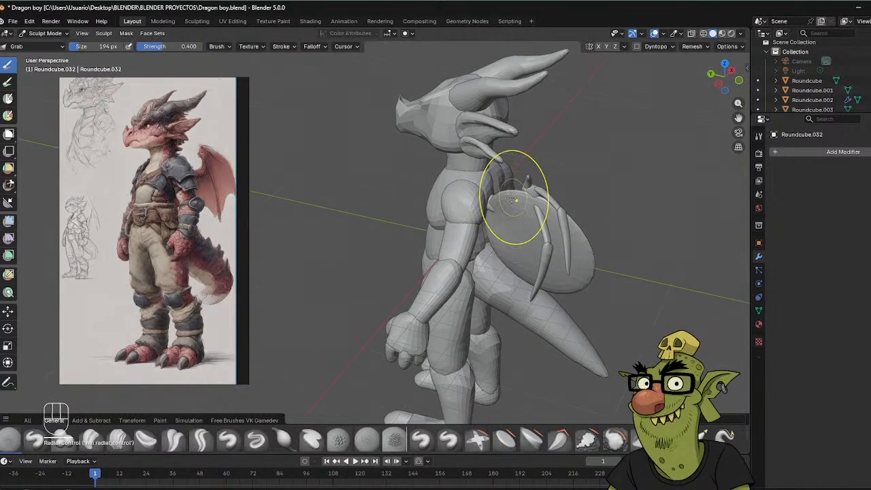
drag(512, 196, 512, 204)
middle_drag(512, 204, 518, 208)
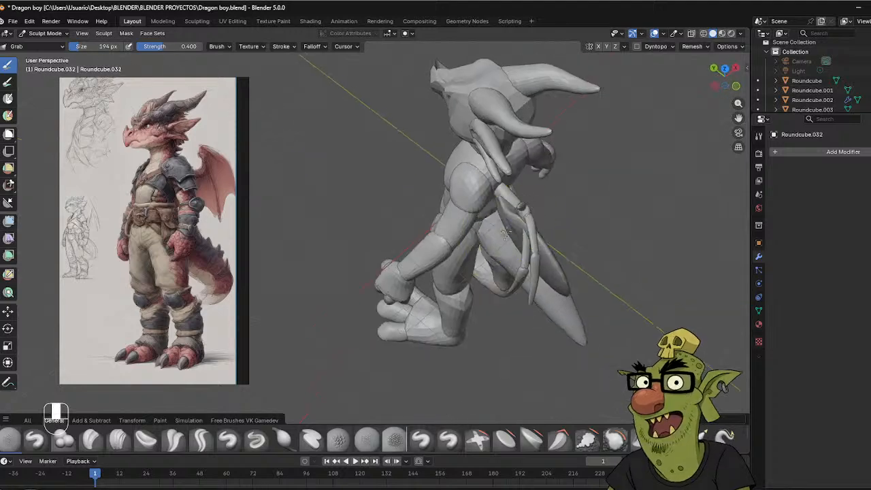
drag(511, 214, 518, 212)
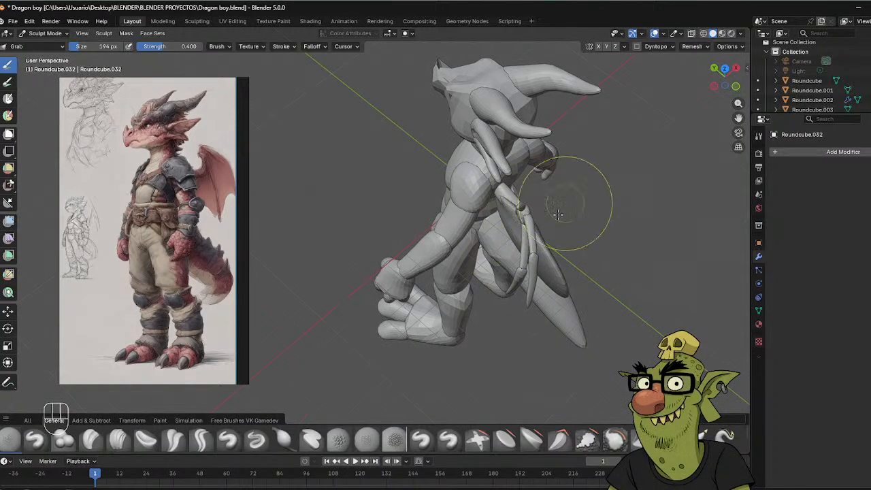
Grab the disc's upper and outer edges out to the finger bones so the membrane reaches the rear finger's tip.
middle_drag(564, 165, 548, 179)
middle_drag(593, 156, 676, 134)
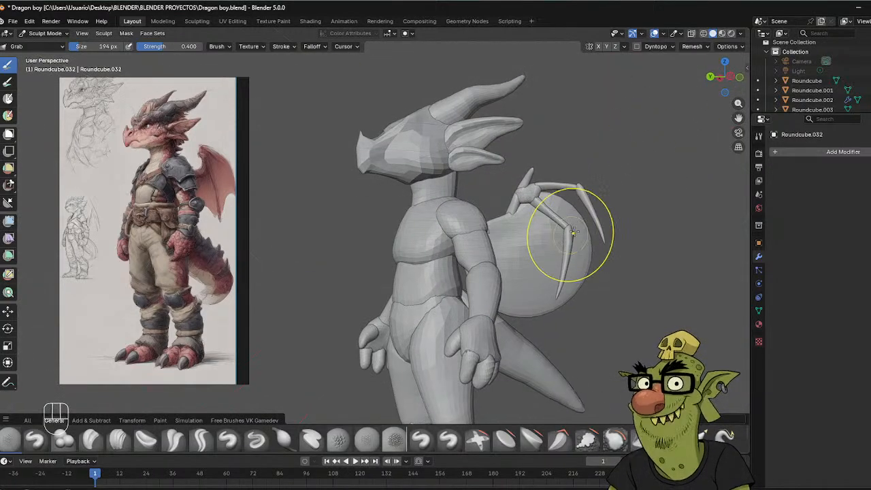
drag(570, 233, 580, 196)
drag(590, 238, 603, 243)
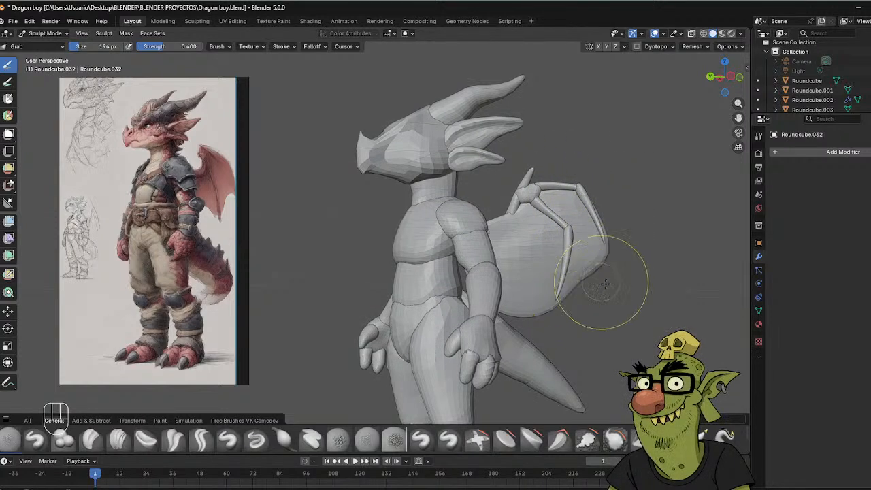
Resize the Grab brush between 106 and 274 px and reshape the membrane's lower edge into a shallow curve from the front finger's tip to the back.
key(f)
click(556, 287)
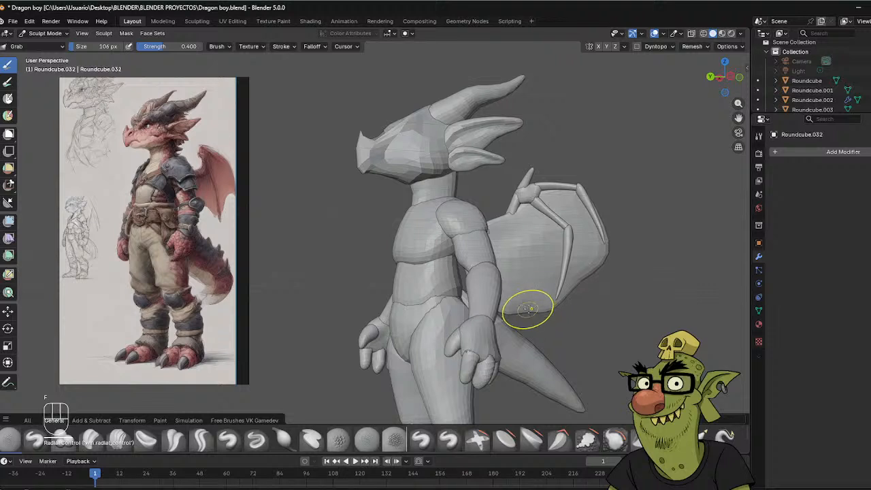
key(f)
click(507, 295)
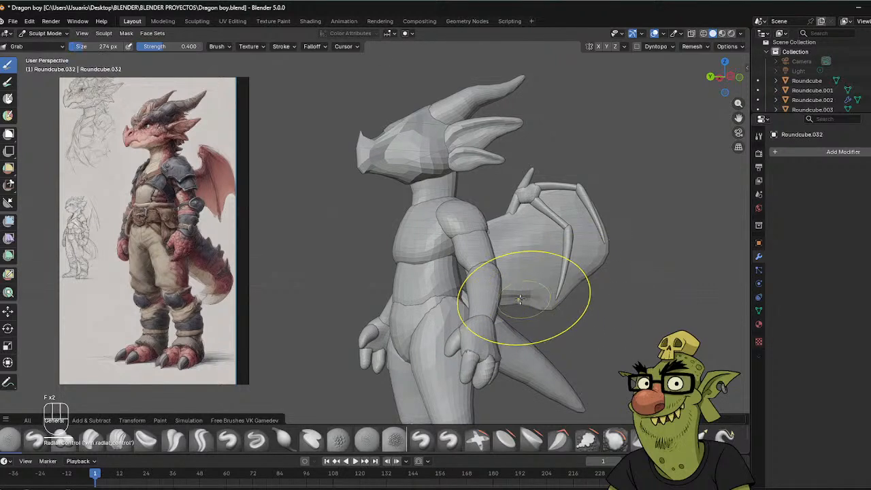
key(f)
click(507, 295)
key(f)
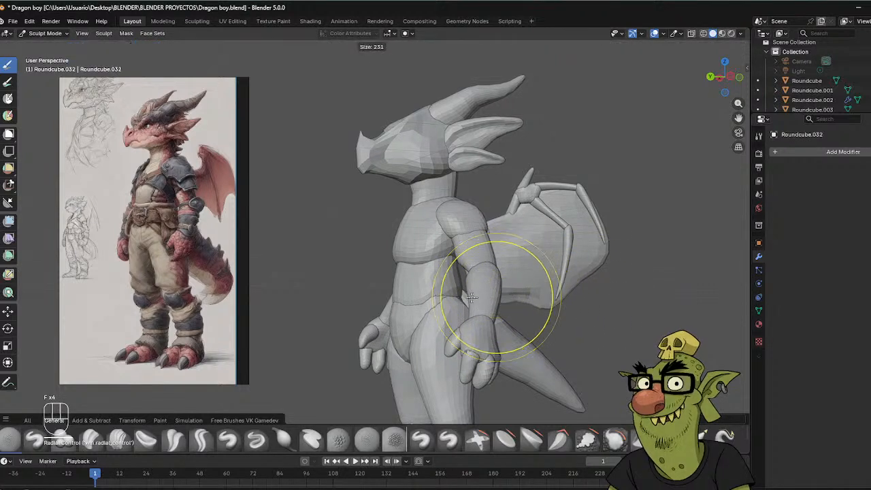
click(498, 296)
key(f)
click(510, 293)
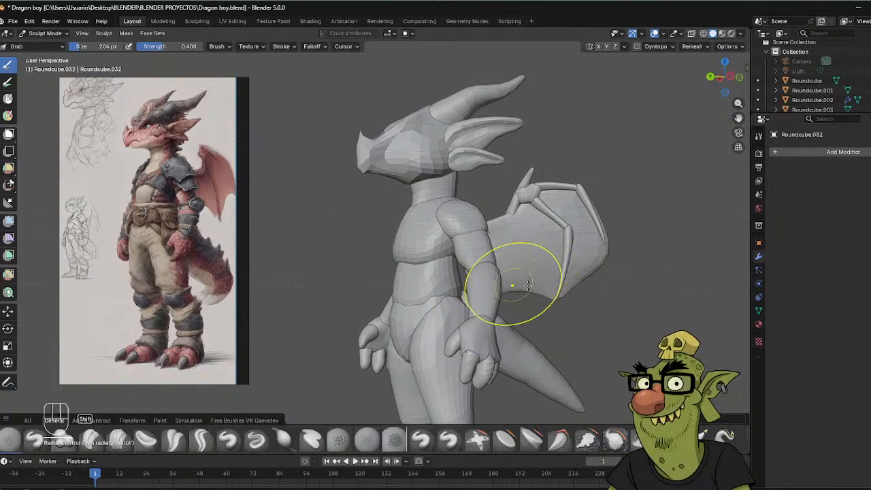
Reduce the Grab brush to 149 px and pull the membrane's upper edge near the shoulder down along the arm bone.
middle_drag(554, 204, 524, 233)
key(f)
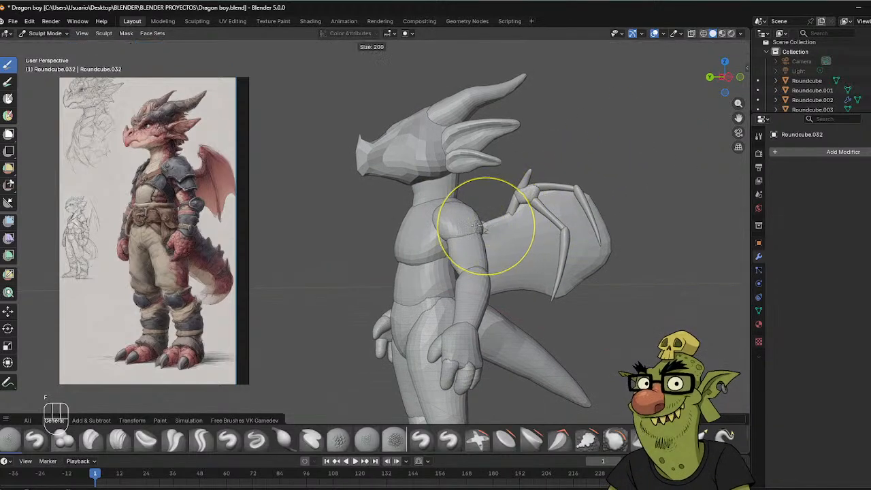
click(457, 229)
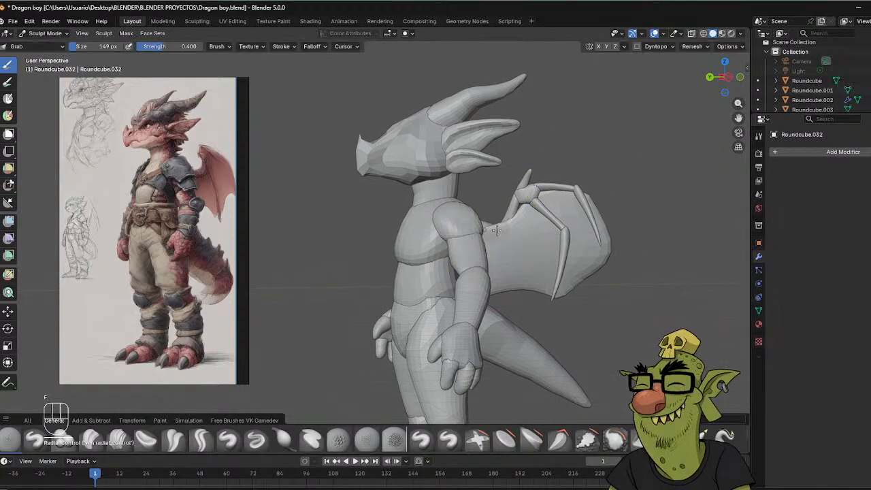
middle_drag(540, 194, 494, 236)
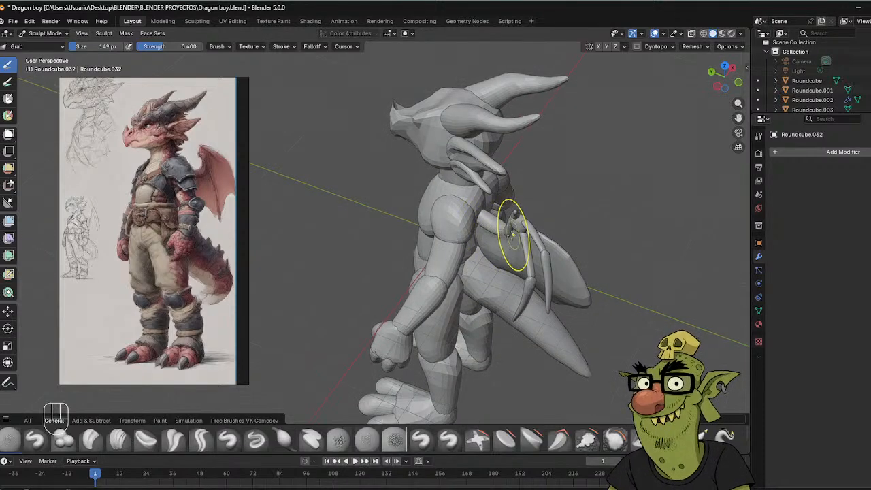
middle_drag(501, 233, 570, 155)
Reduce the Grab brush to 92 px and fit the membrane's upper edge closely around the wing's elbow and root bone.
key(f)
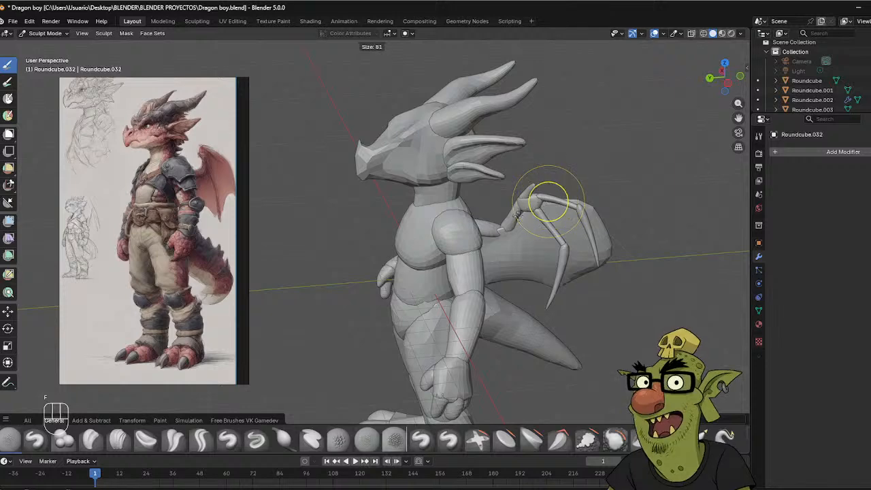
click(517, 216)
middle_drag(537, 212, 497, 234)
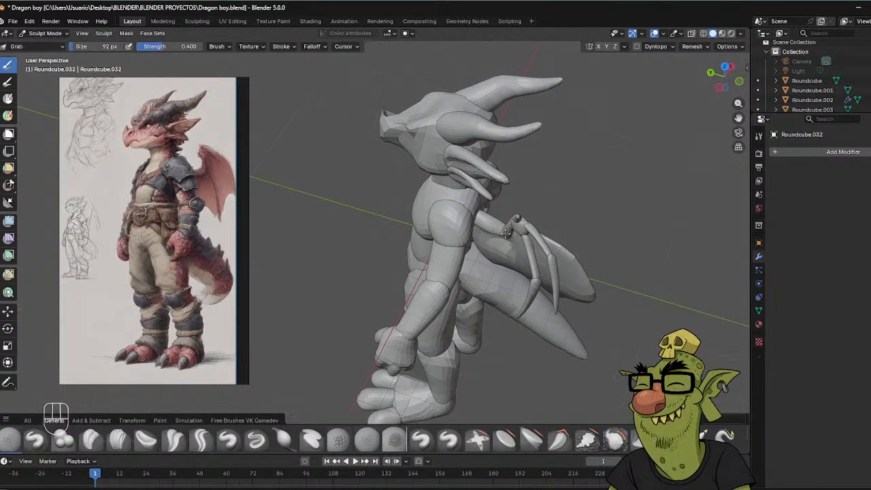
middle_drag(514, 231, 521, 238)
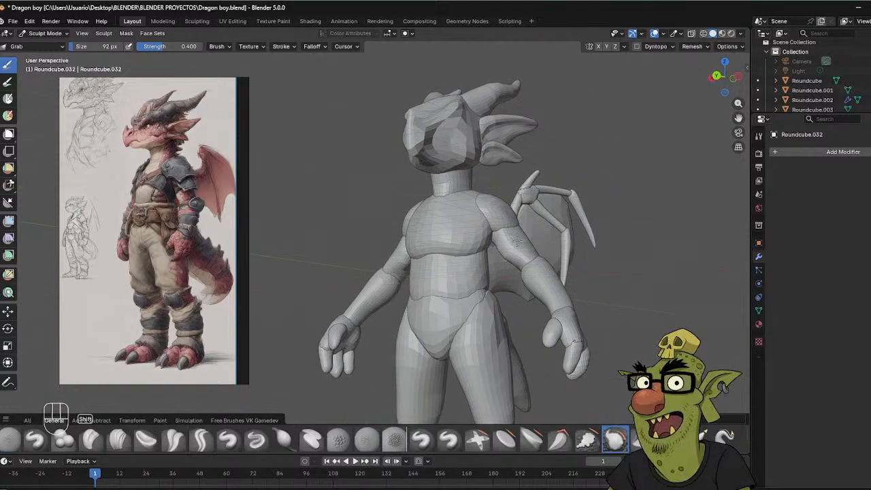
middle_drag(580, 209, 523, 207)
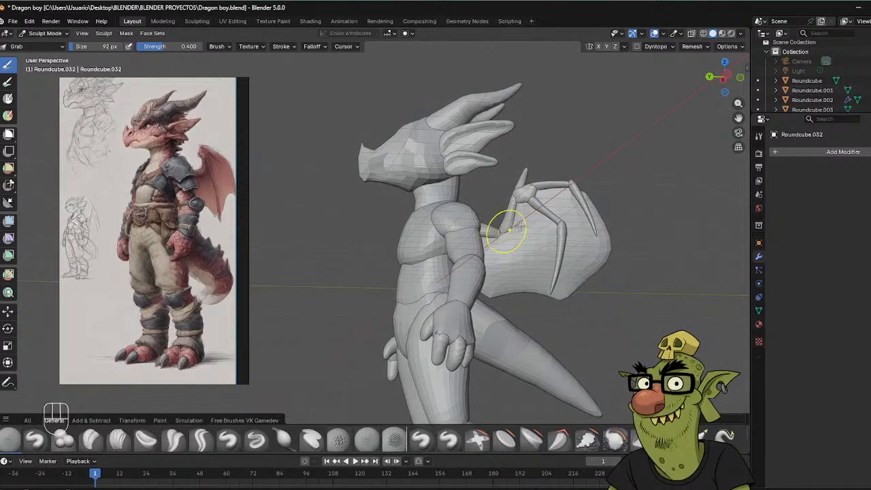
middle_drag(507, 230, 502, 236)
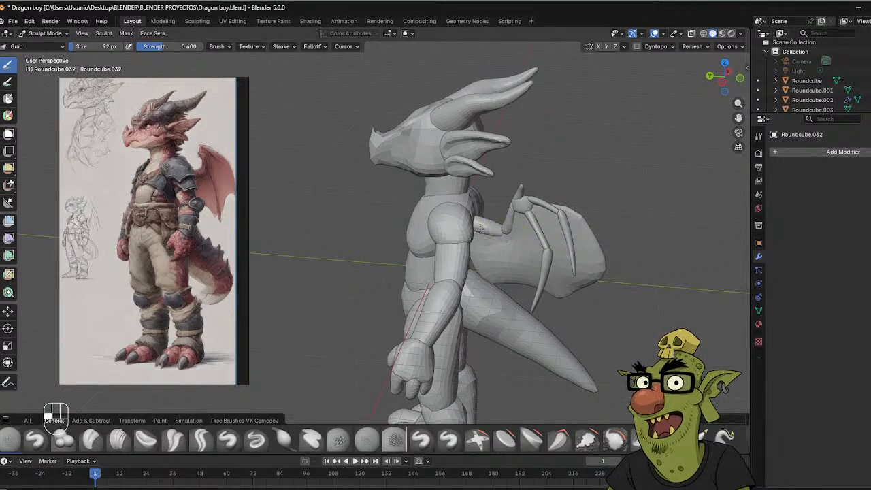
Enlarge the Grab brush to 144 px, pull the membrane's lower inner corner toward the back, and smooth that area.
middle_drag(495, 258, 495, 277)
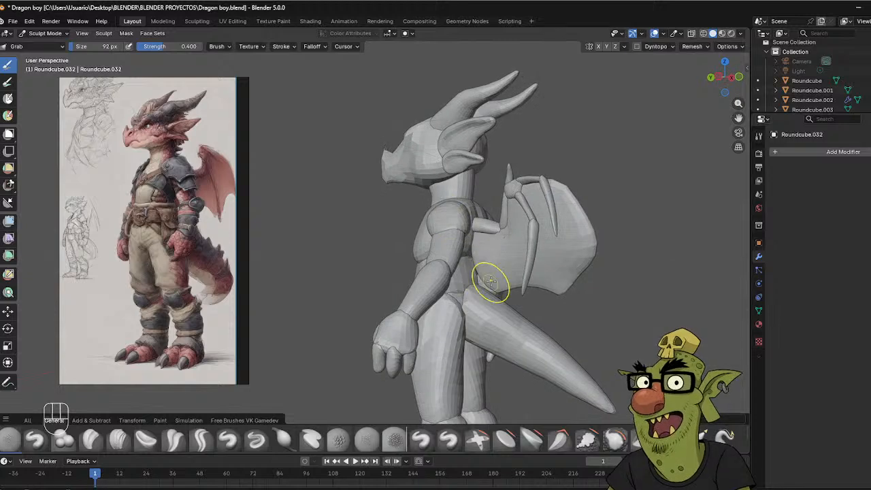
key(f)
click(491, 281)
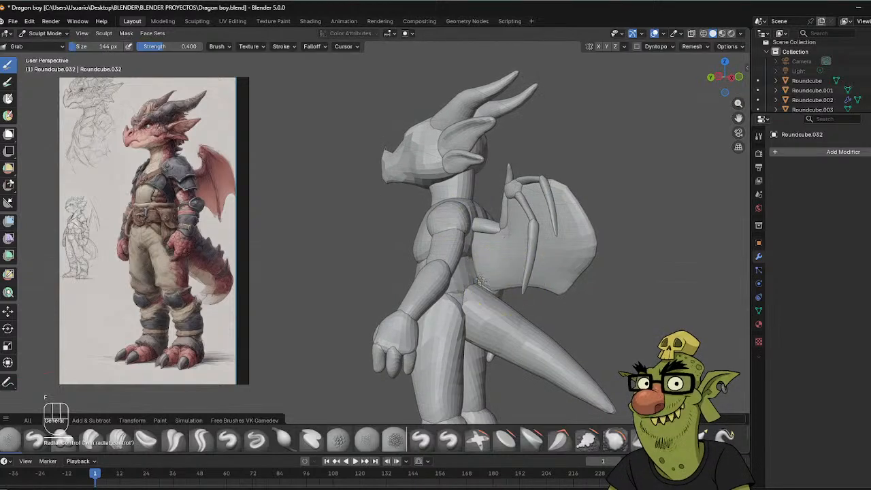
key(shift)
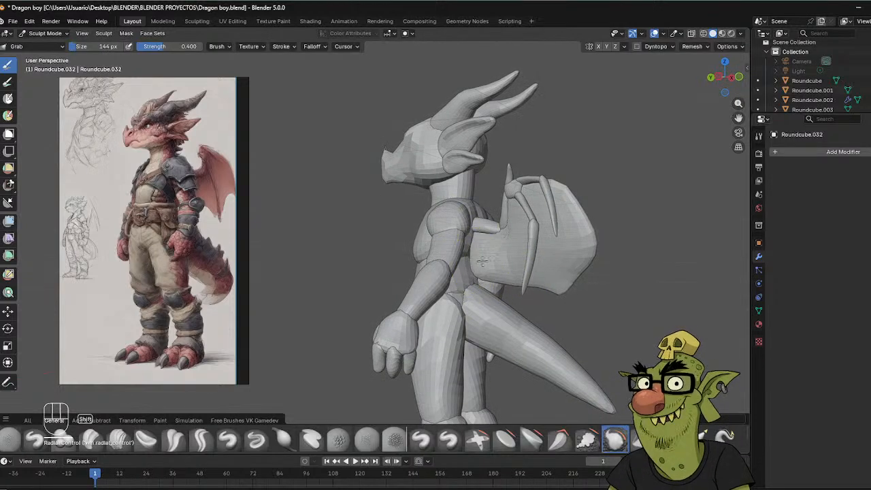
shift+drag(481, 261, 473, 275)
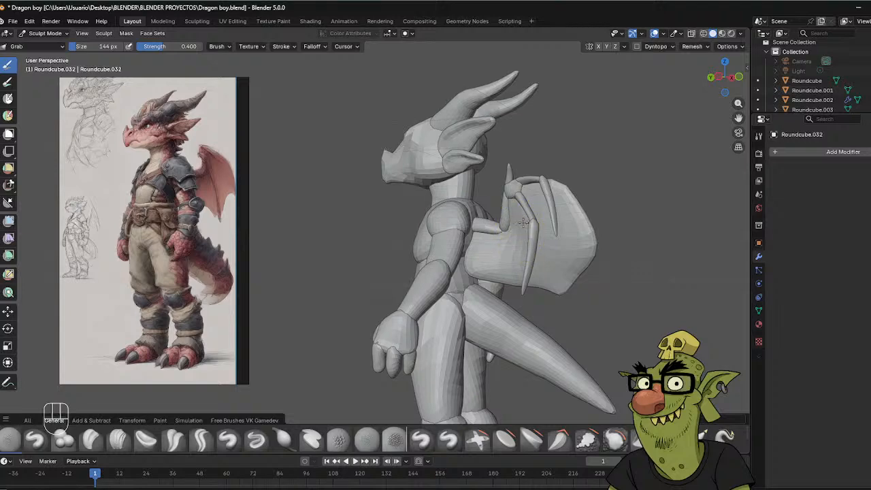
Enlarge the Grab brush to 238 px and bend the membrane's upper outer edge sideways onto the rear finger bone.
middle_drag(485, 263, 484, 224)
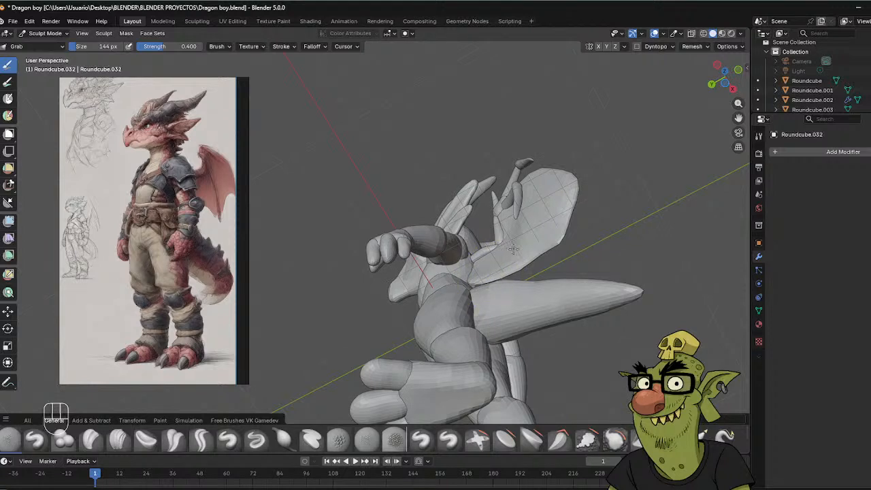
middle_drag(513, 233, 563, 159)
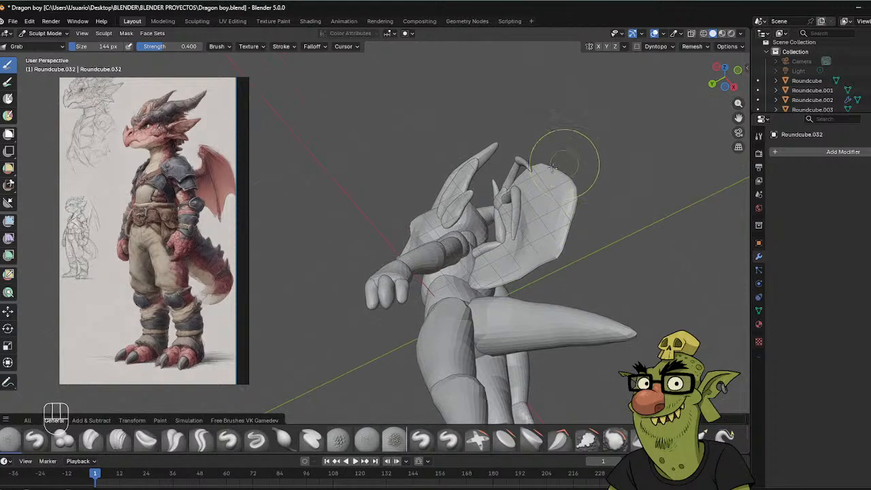
key(f)
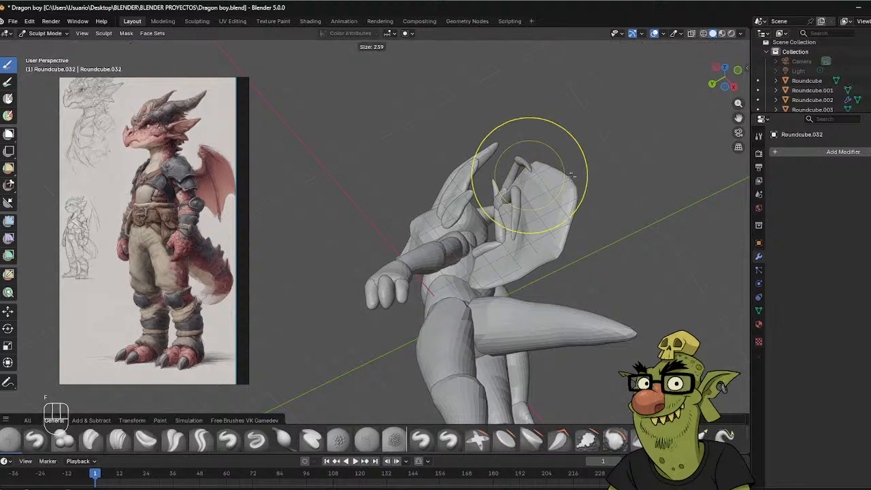
click(521, 170)
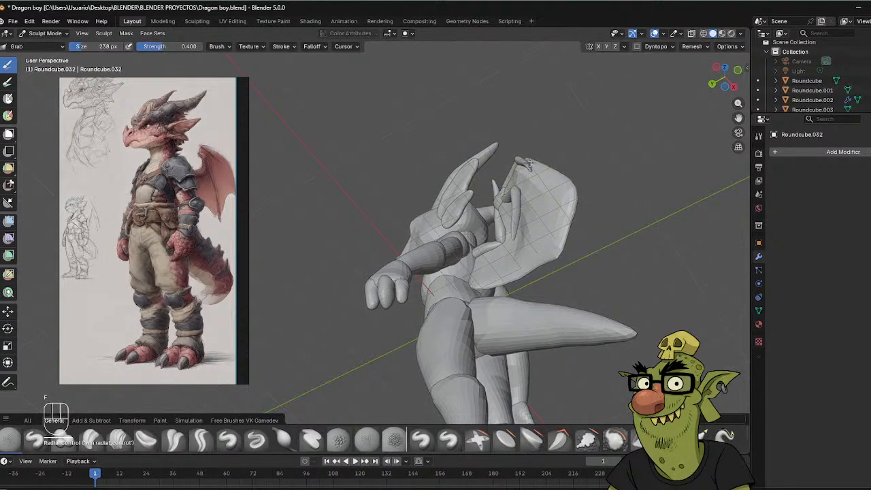
middle_drag(544, 156, 573, 175)
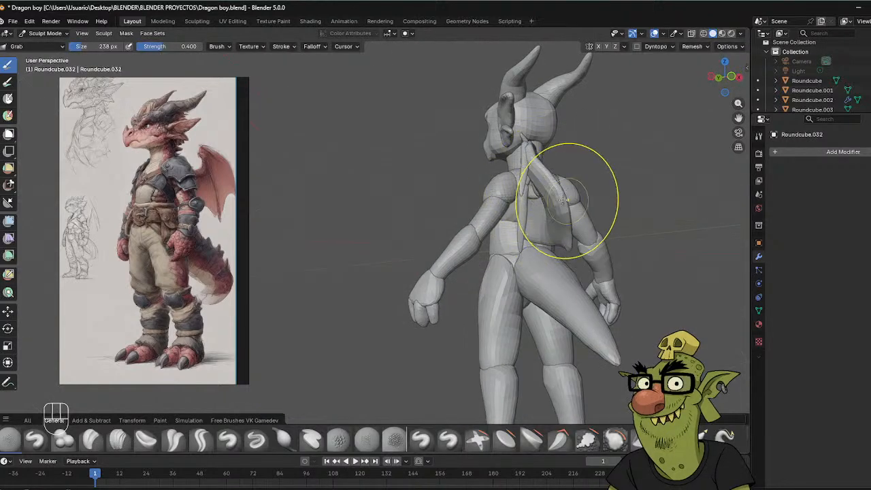
Bend the membrane's outer lower part inward behind the finger bones with the 238 px Grab brush and pull its upper edge toward the finger.
drag(583, 204, 550, 240)
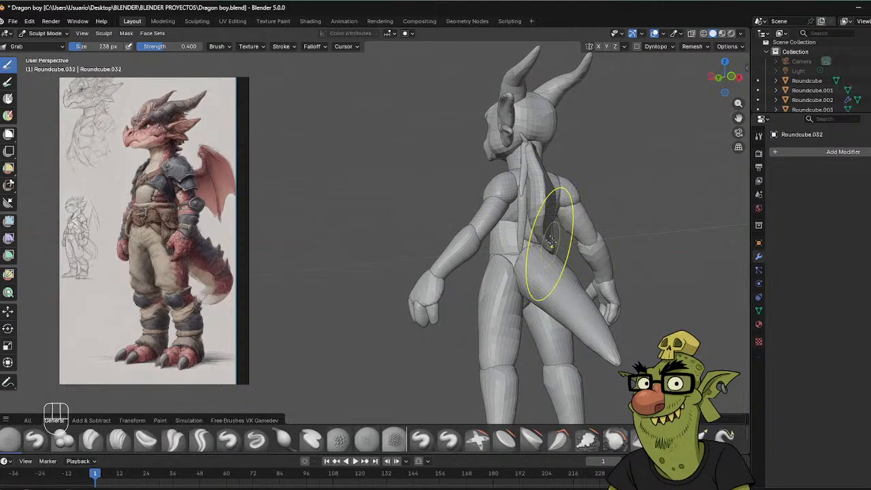
middle_drag(551, 239, 430, 218)
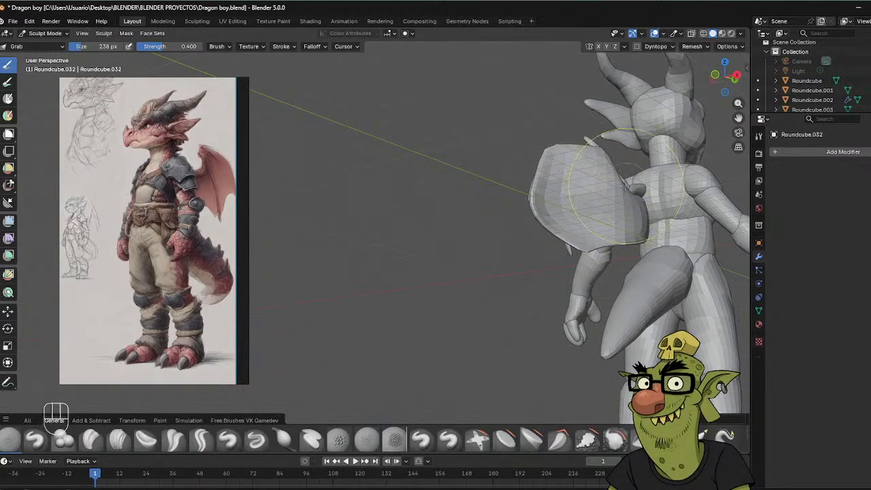
middle_drag(678, 176, 606, 204)
drag(616, 197, 624, 150)
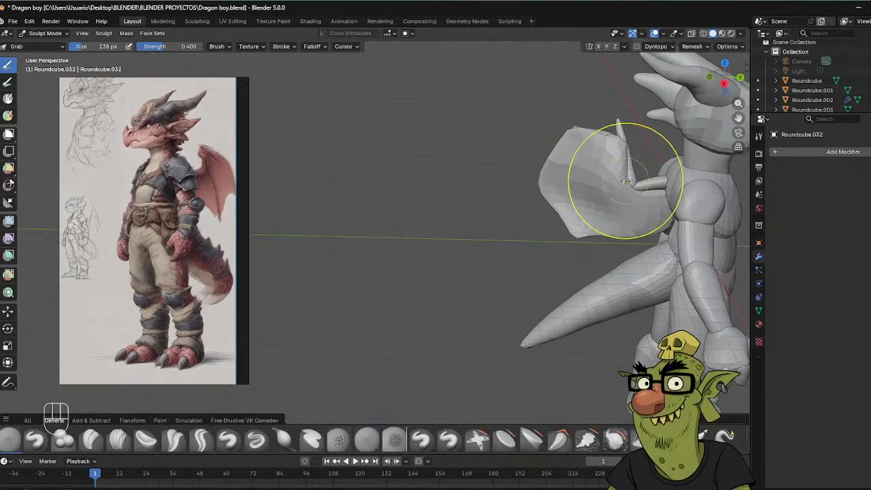
Reduce the Grab brush to 171 px, smooth the membrane near the finger bones, and bring its lower tip in line with them.
key(f)
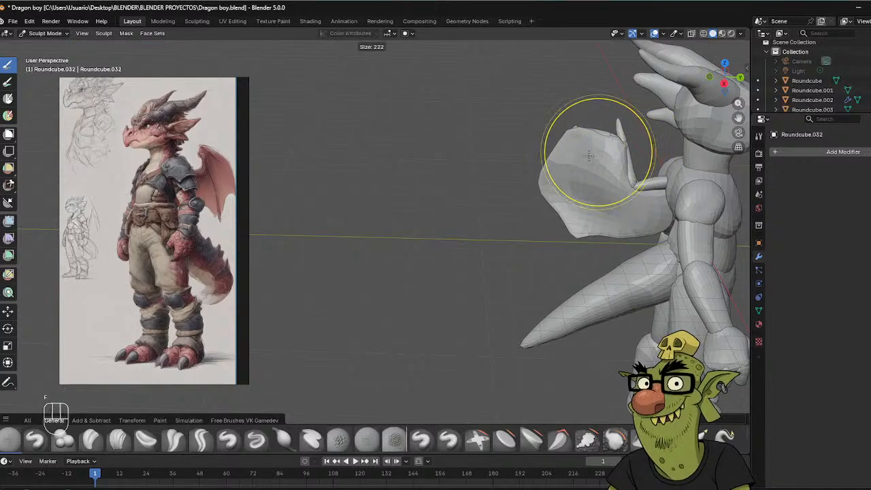
click(575, 149)
shift+drag(616, 142, 619, 148)
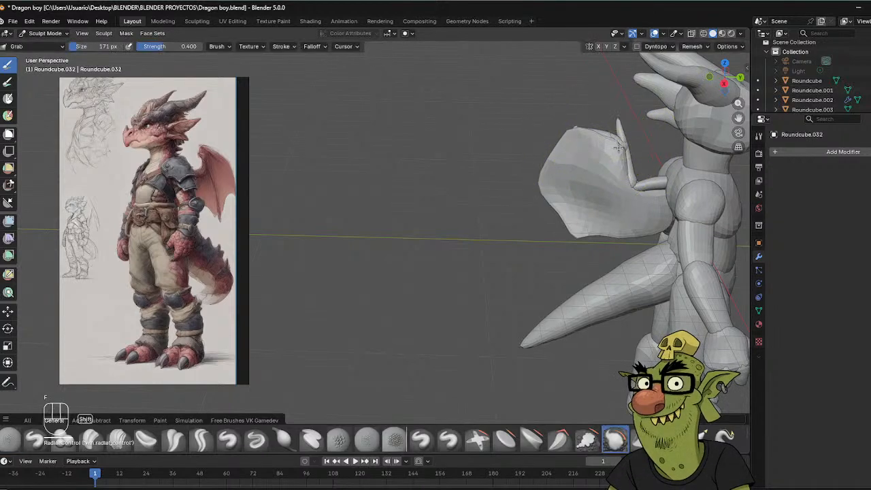
middle_drag(619, 147, 593, 177)
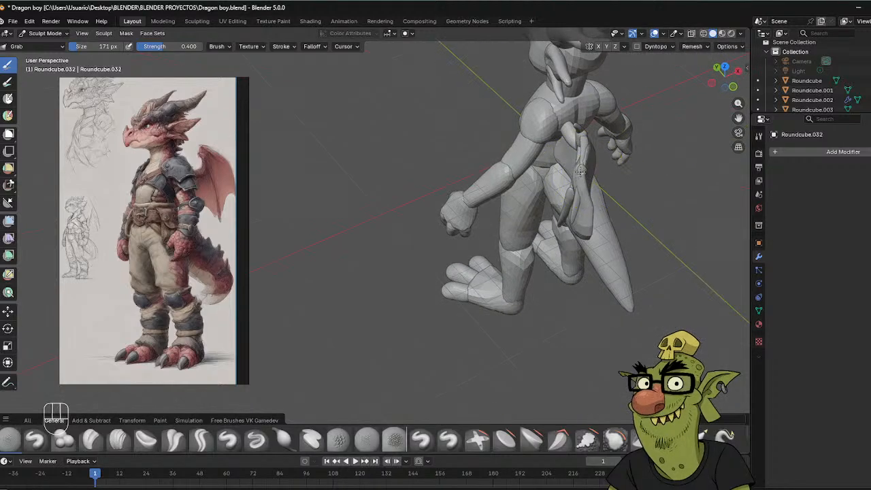
drag(566, 233, 577, 230)
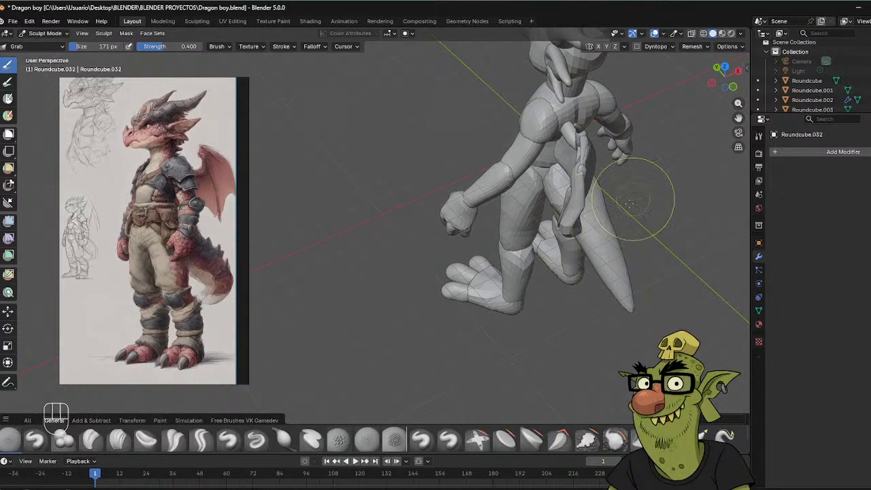
middle_drag(630, 202, 583, 224)
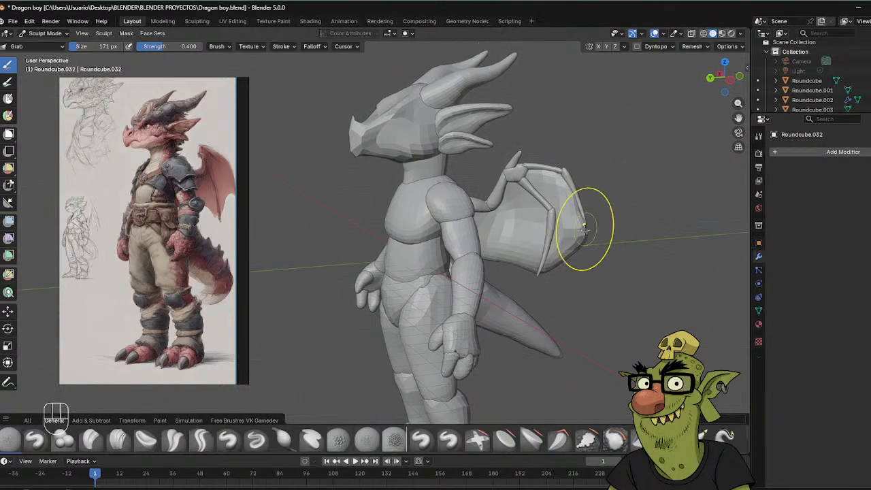
Reduce the Grab brush to 102 px, then fit and smooth the membrane's outer edge along the rear finger bone.
key(f)
click(575, 235)
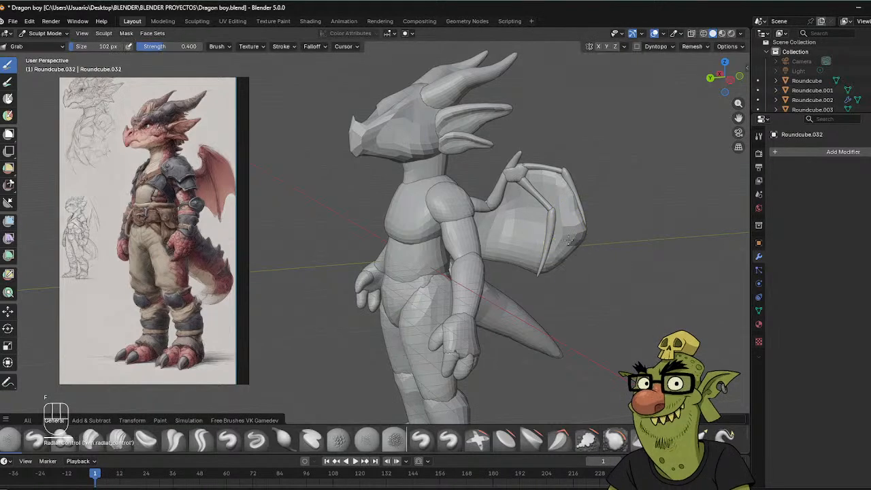
key(shift)
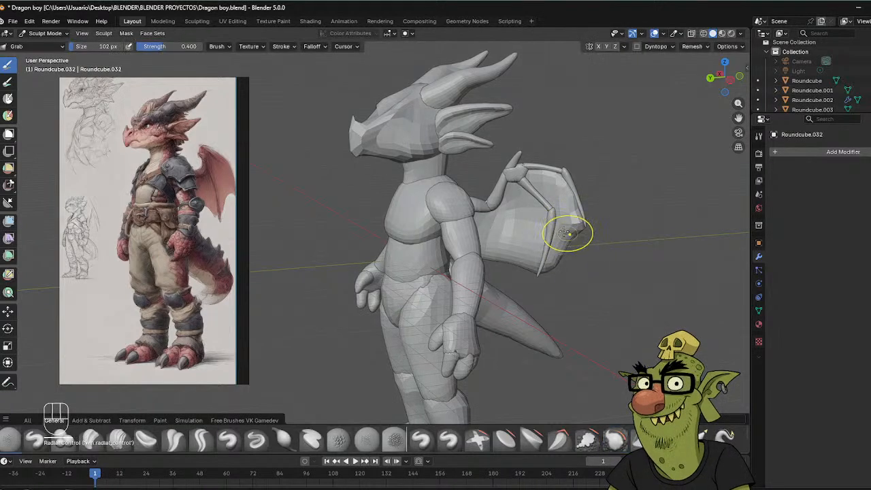
drag(577, 213, 571, 197)
shift+drag(571, 195, 569, 205)
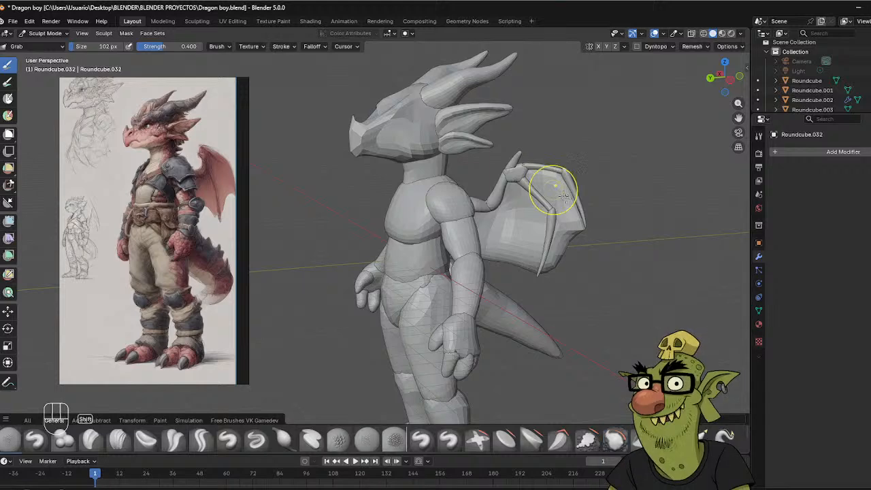
middle_drag(627, 198, 680, 206)
drag(572, 206, 578, 216)
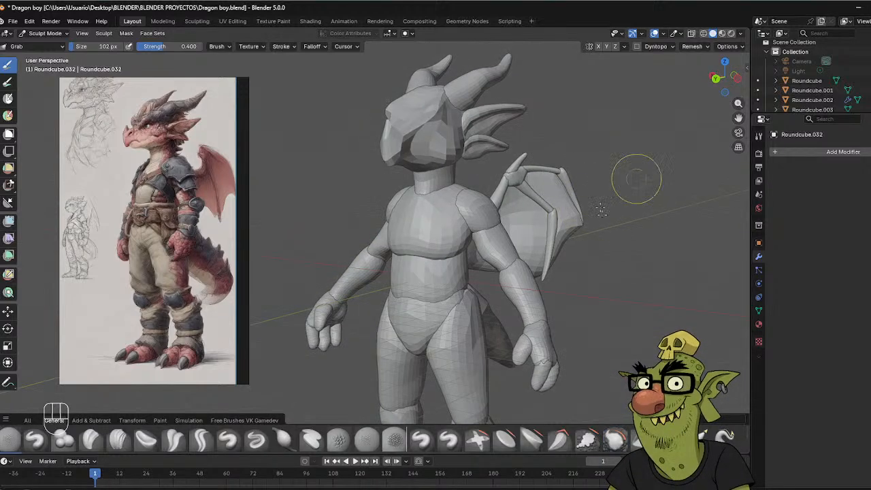
middle_drag(635, 179, 561, 147)
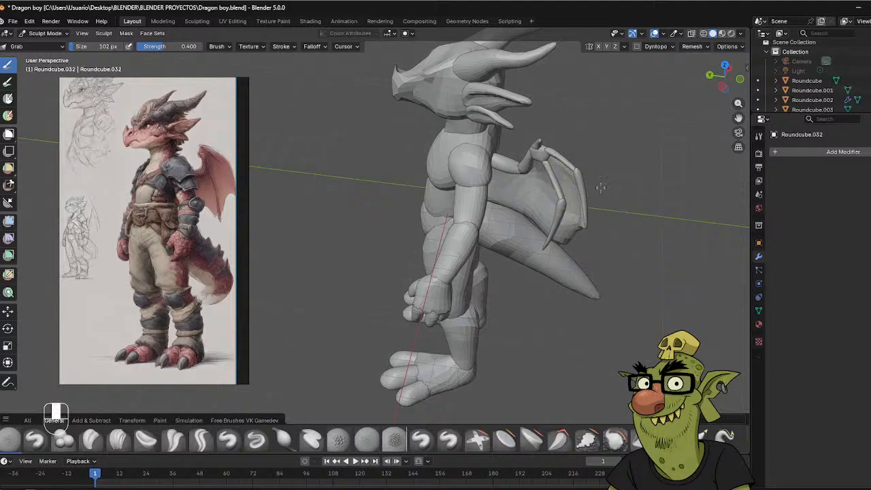
middle_drag(561, 171, 583, 195)
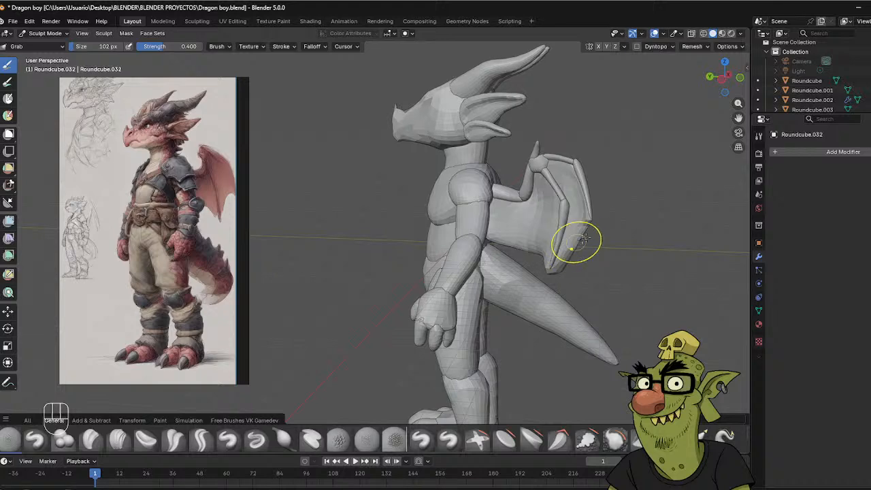
middle_drag(585, 238, 703, 200)
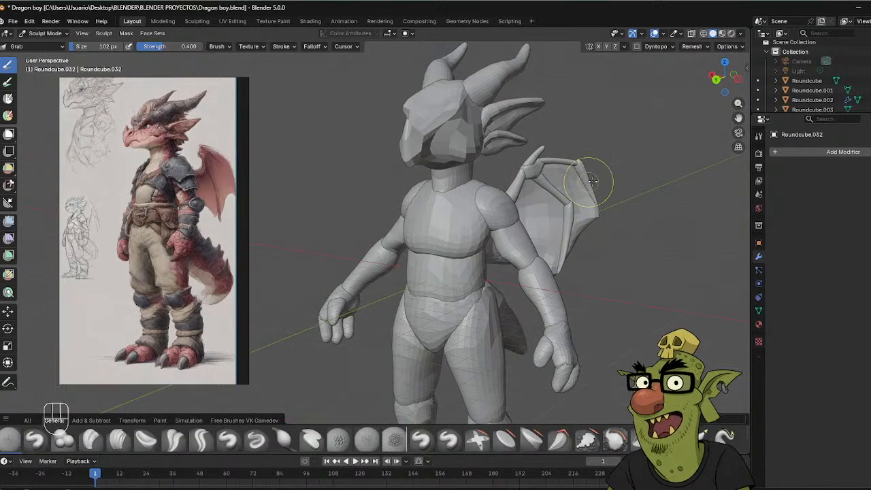
In Object Mode, rotate the two front finger bones together slightly and move them about 0.44 m down toward the wing's arm.
key(ctrl+Tab)
shift+click(578, 209)
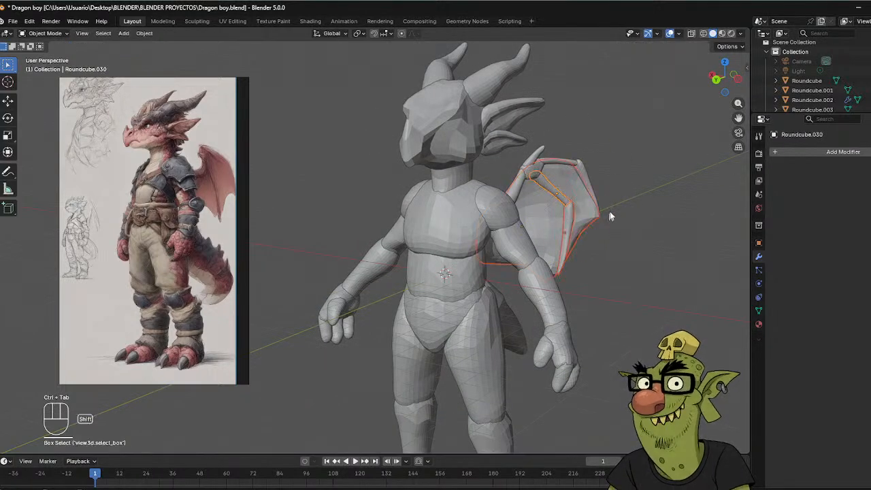
middle_drag(612, 208, 567, 200)
click(573, 226)
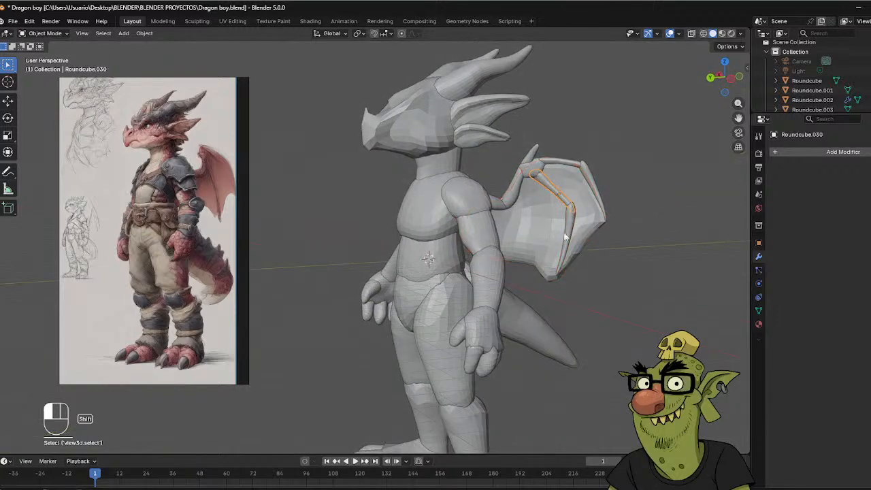
key(r)
click(565, 231)
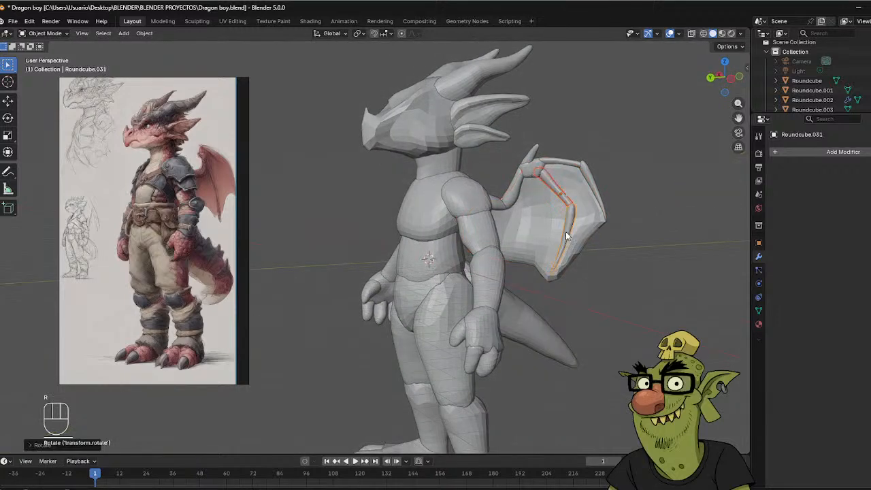
key(g)
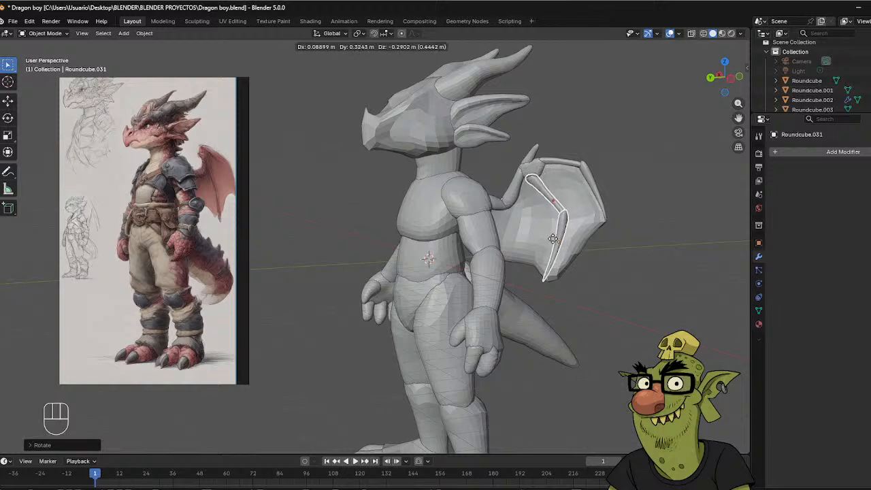
click(552, 238)
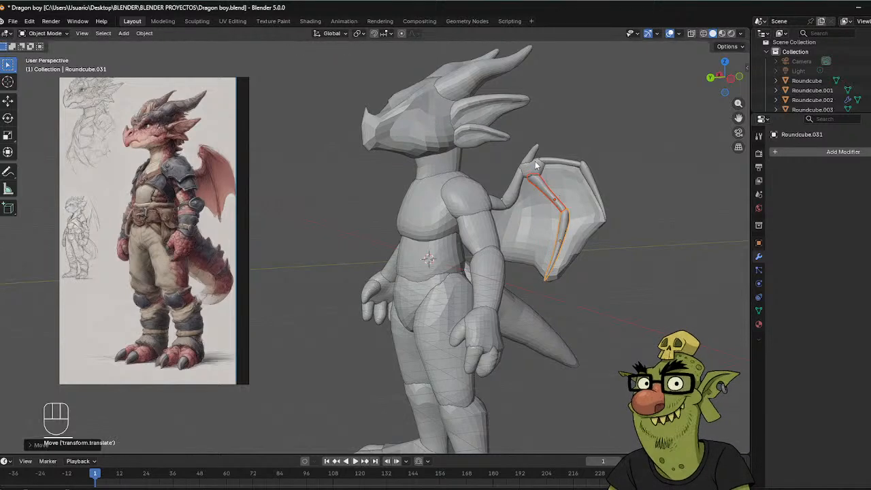
middle_drag(601, 181, 526, 194)
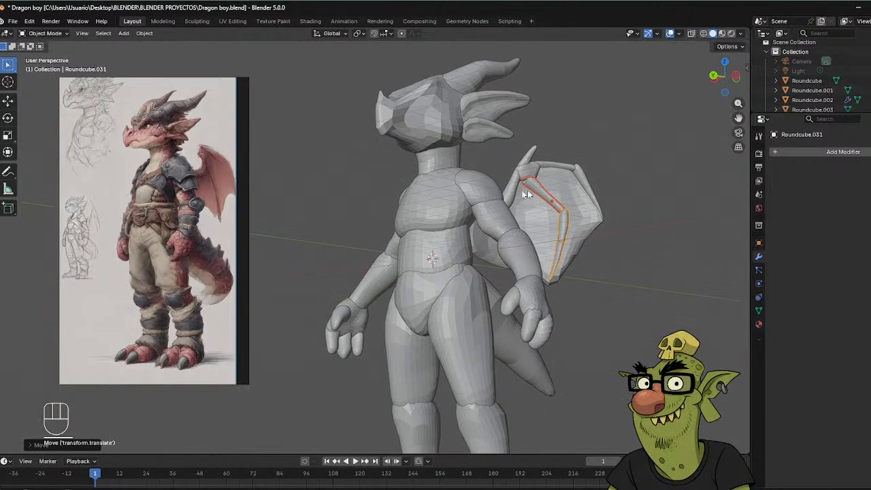
Return to sculpting the wing membrane and smooth its outer edge between the tips of the two fingers.
click(592, 211)
key(ctrl+Tab)
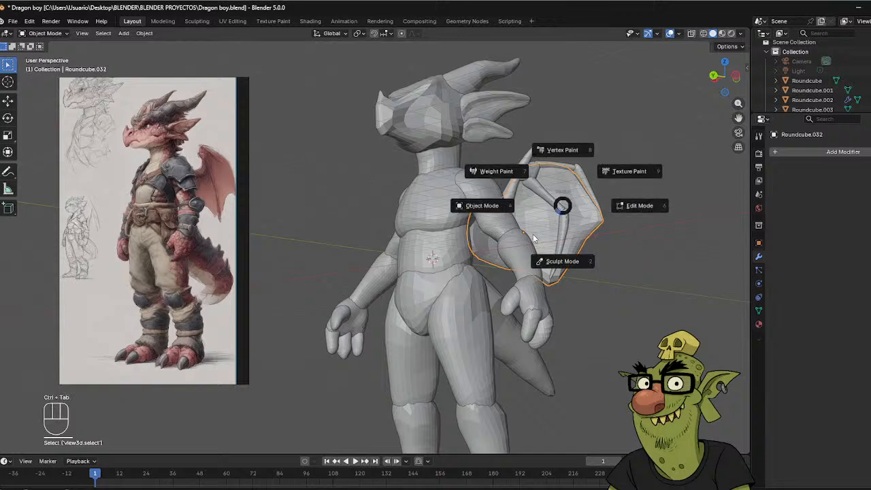
click(575, 231)
key(shift)
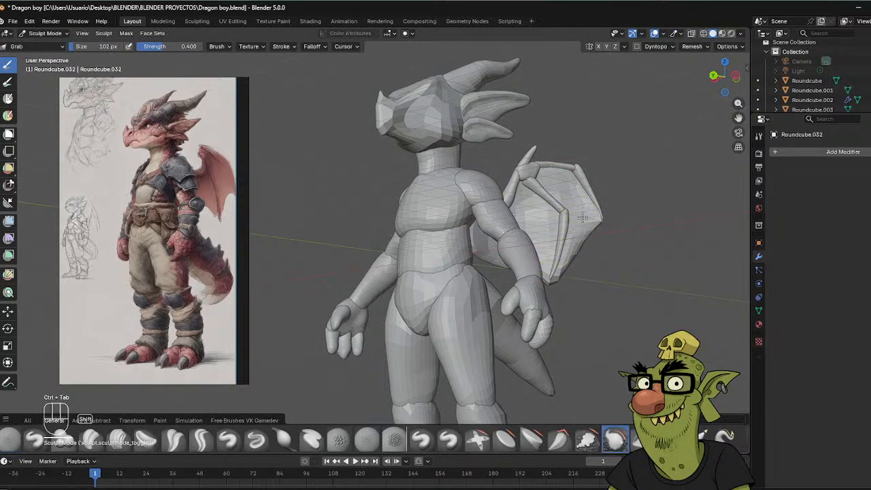
key(shift)
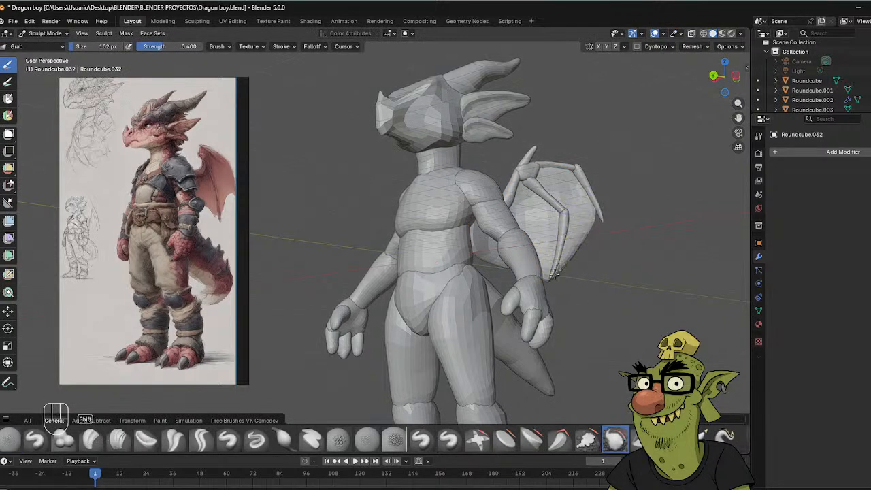
mouse_move(586, 237)
middle_down()
mouse_move(500, 241)
mouse_move(558, 258)
middle_up()
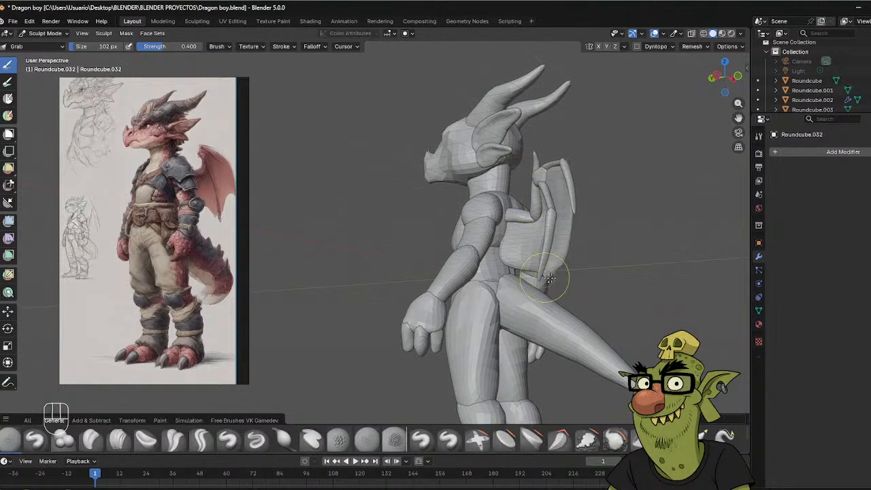
Adjust the Grab brush to 170 px and then 143 px, and pull the membrane's outer edge out to the rear fingertip.
key(f)
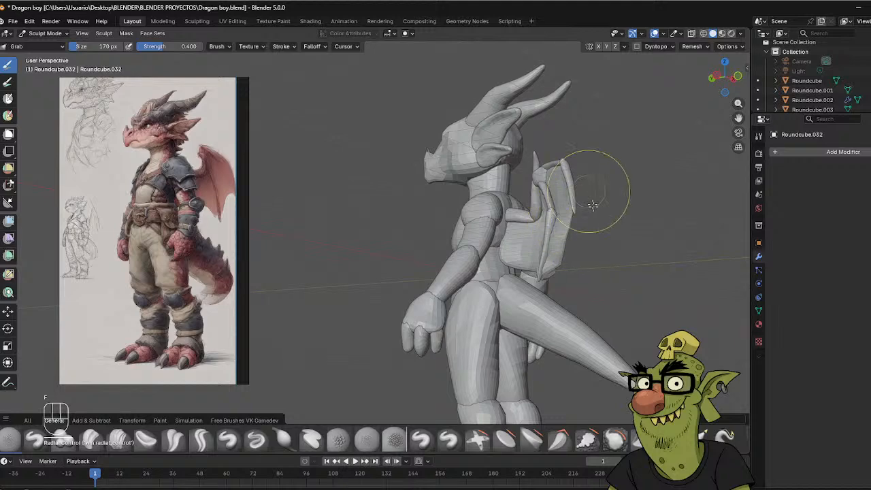
middle_drag(590, 196, 698, 173)
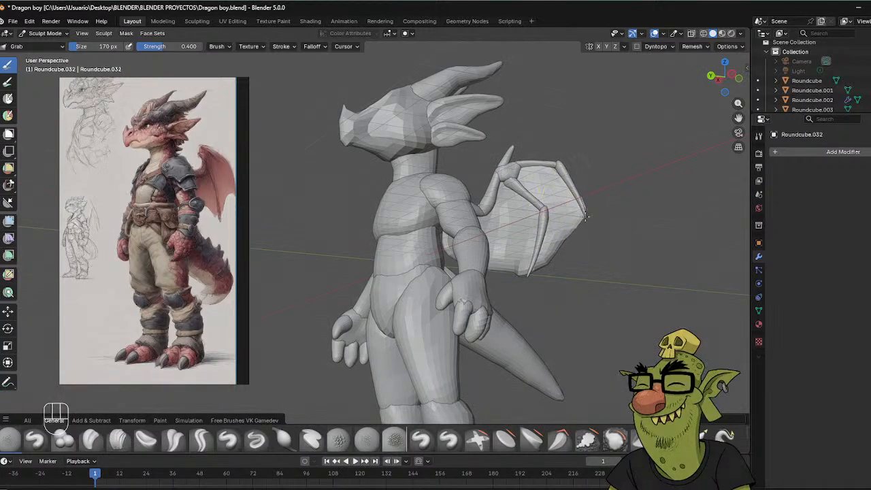
key(f)
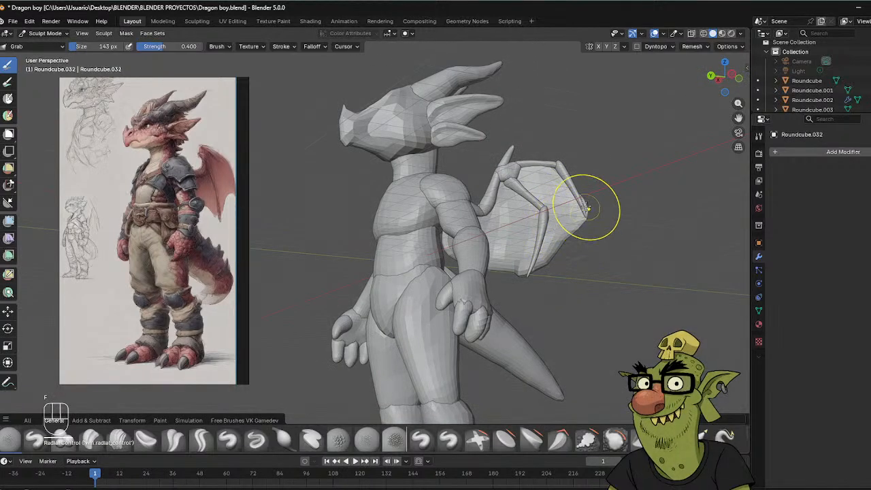
mouse_move(585, 198)
middle_down()
mouse_move(589, 226)
mouse_move(588, 208)
mouse_move(601, 220)
mouse_move(571, 225)
mouse_move(540, 253)
mouse_move(575, 198)
middle_up()
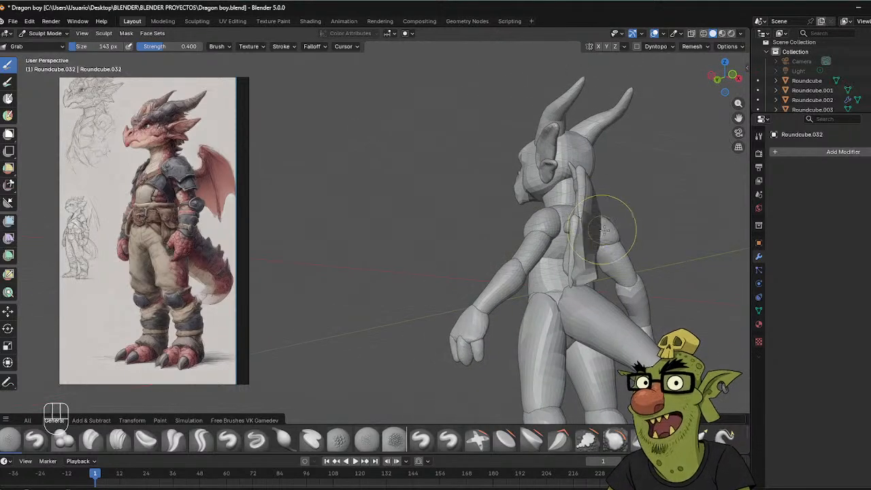
Enlarge the Grab brush to 194 px and shift the membrane's outer and lower areas sideways to line up with the finger bones.
key(f)
click(598, 204)
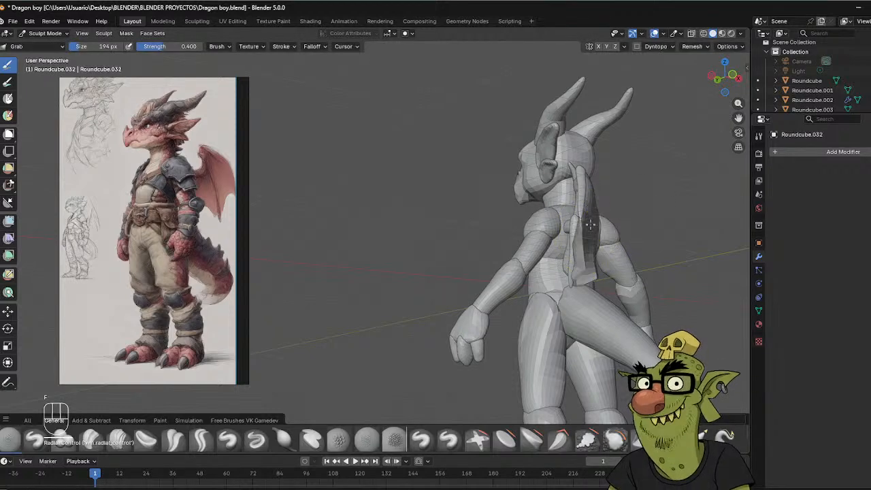
middle_drag(616, 223, 567, 156)
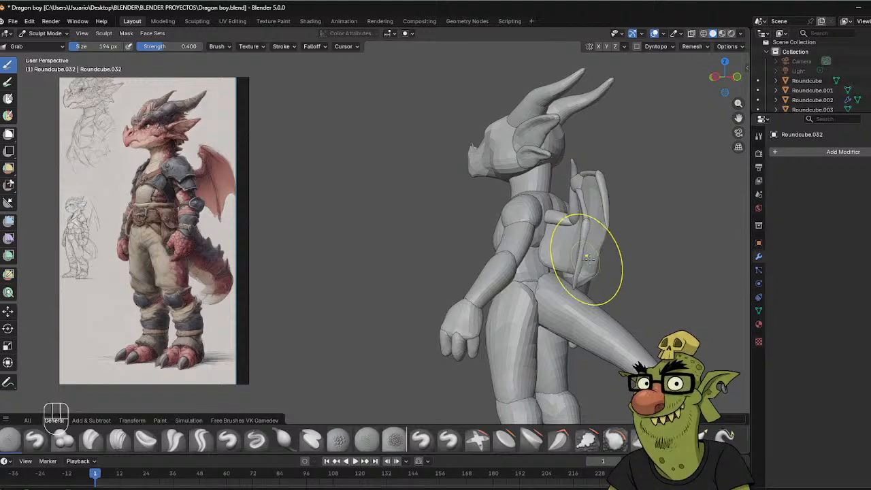
middle_drag(600, 234, 656, 156)
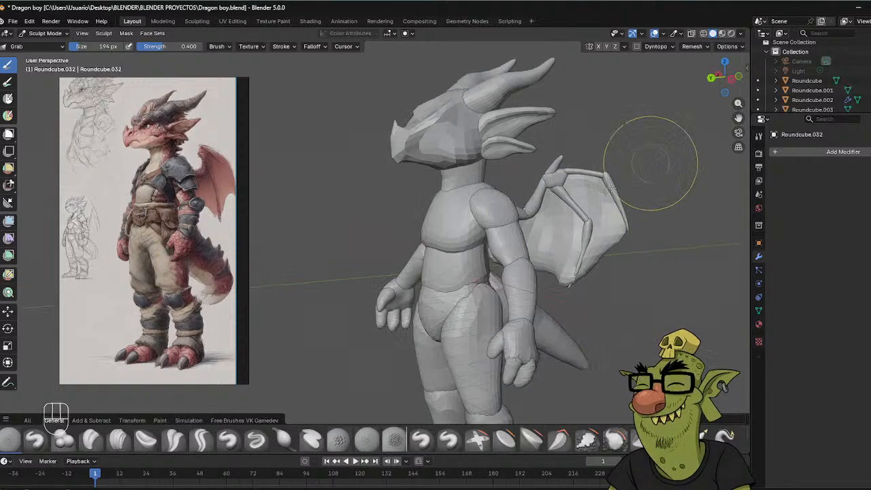
Reduce the Grab brush to 135 px and curve the membrane's lower edge upward between the front fingertip and the body.
key(f)
click(523, 274)
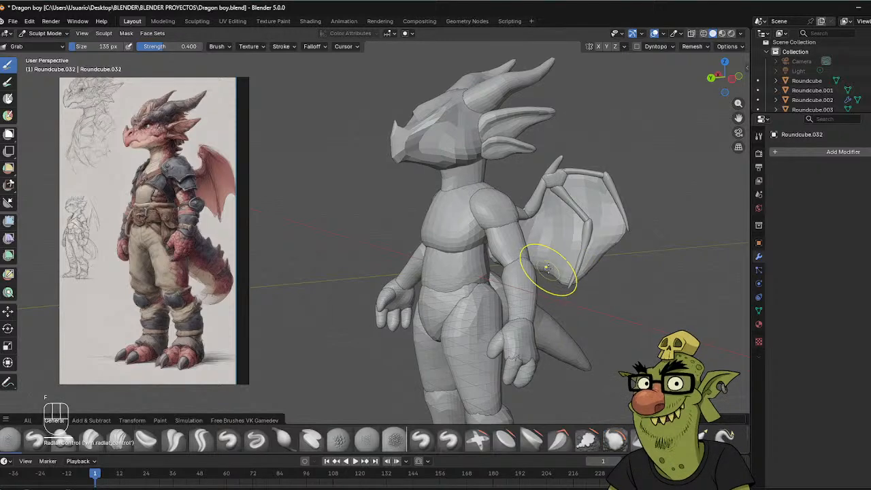
middle_drag(532, 261, 492, 251)
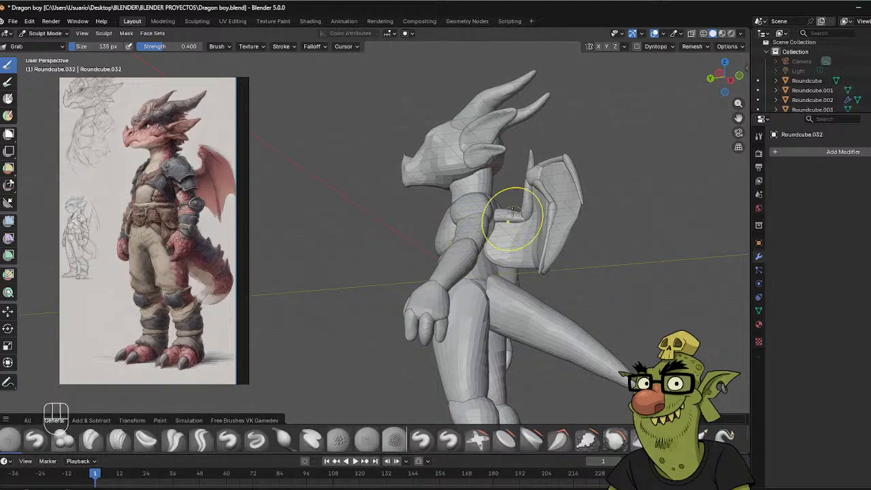
middle_drag(513, 212, 487, 179)
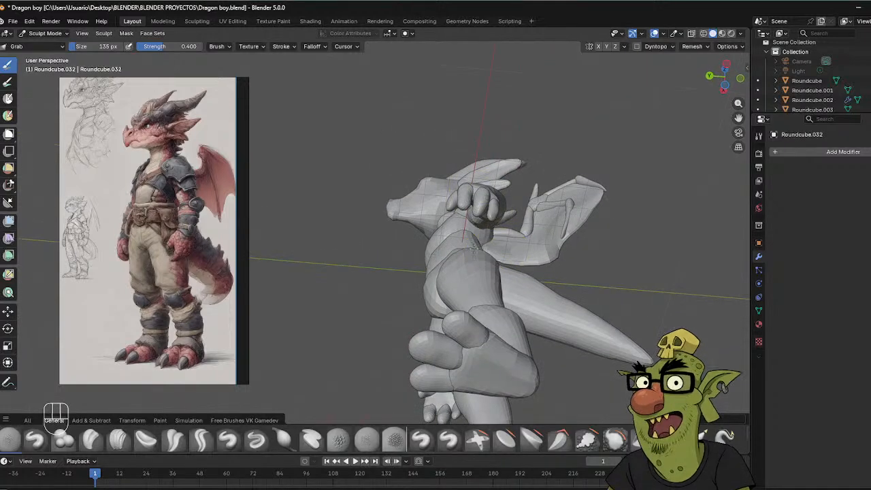
Resize the Grab brush to 223 px and then 132 px, adjust the wing membrane's inner edge beside the back, and smooth its surface.
middle_drag(535, 233, 468, 230)
key(f)
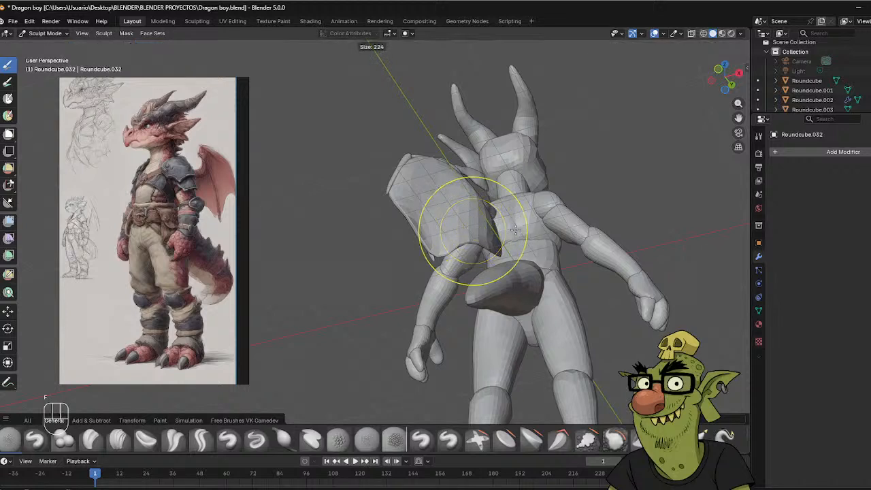
click(477, 223)
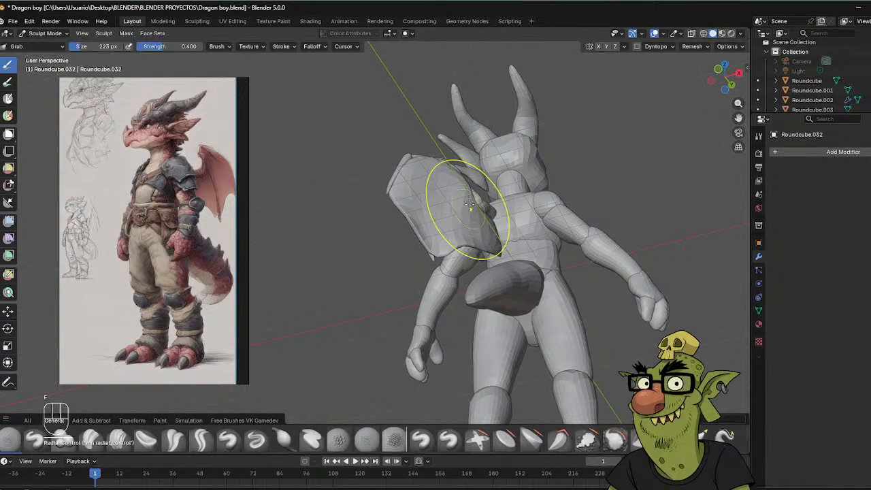
key(f)
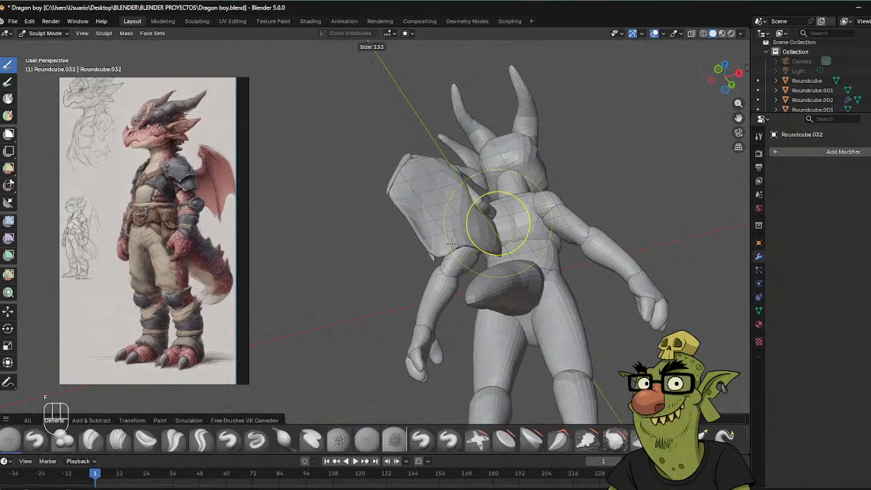
click(452, 242)
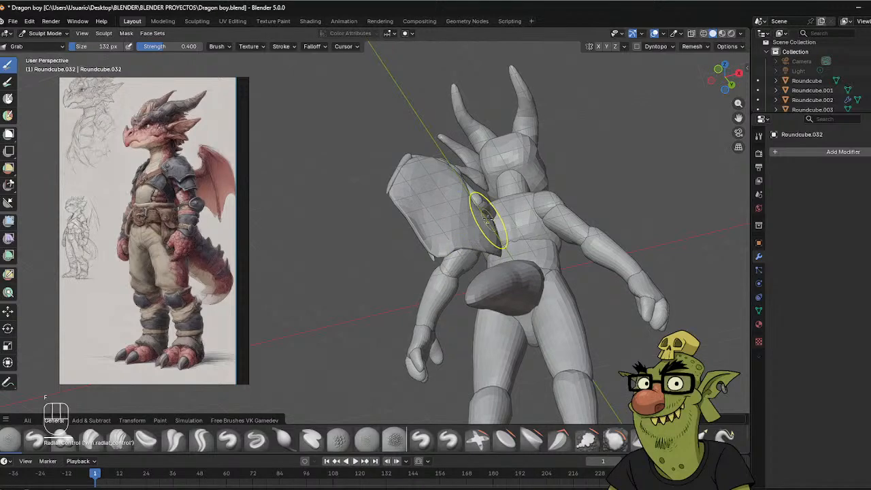
middle_drag(498, 220, 476, 238)
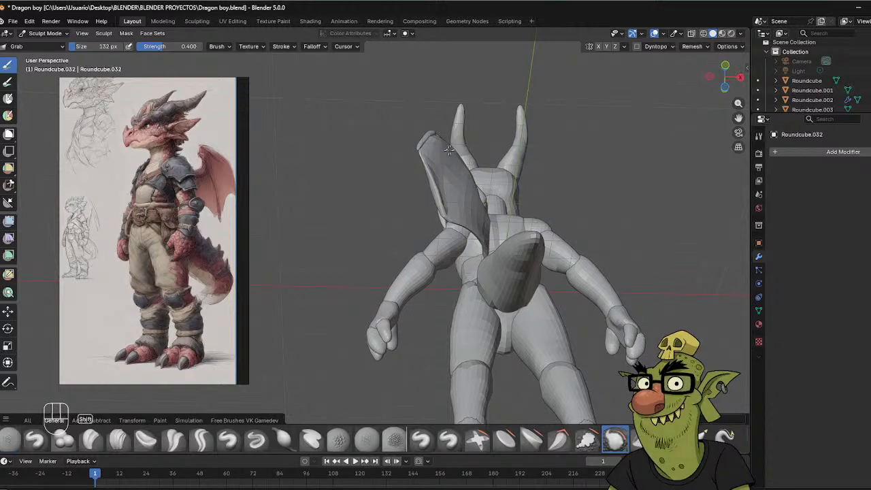
shift+drag(446, 163, 442, 166)
Pull the wing membrane's outer corner outward to meet the rear fingertip.
middle_drag(412, 168, 599, 185)
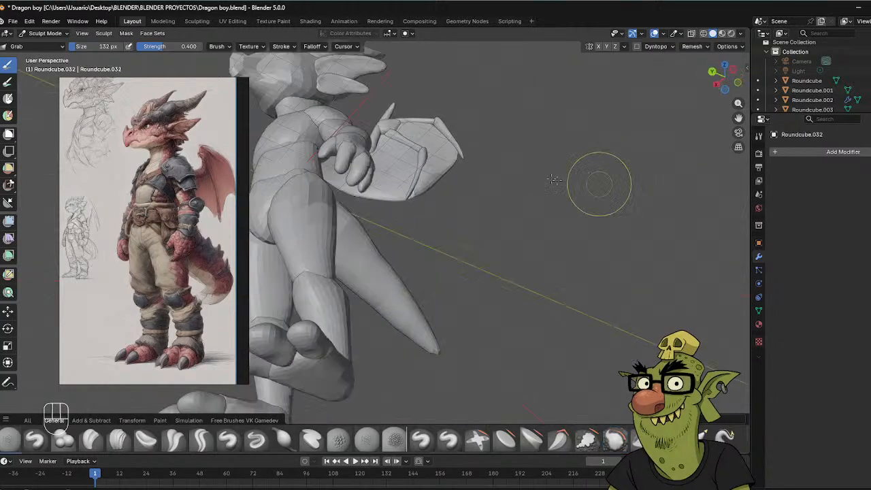
drag(461, 151, 473, 154)
middle_drag(472, 154, 472, 227)
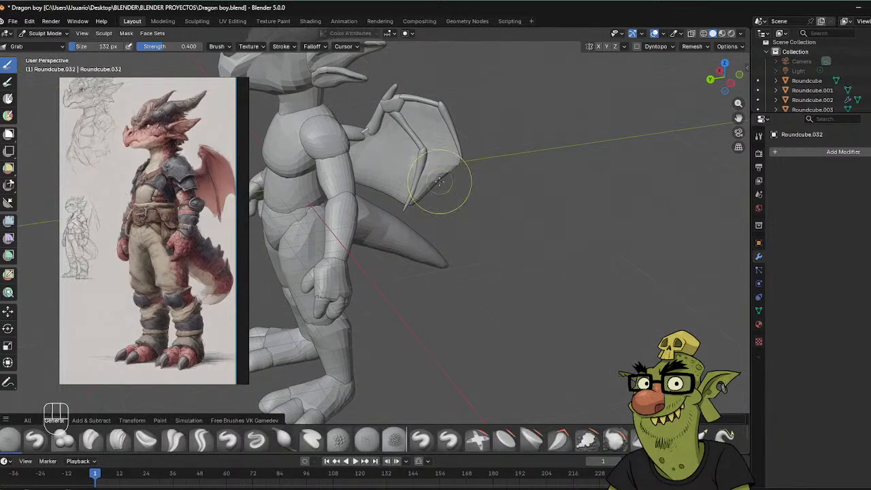
Reduce the Grab brush to 70 px and fit the membrane's lower corner to the front fingertip, smoothing the area around it.
key(f)
click(418, 178)
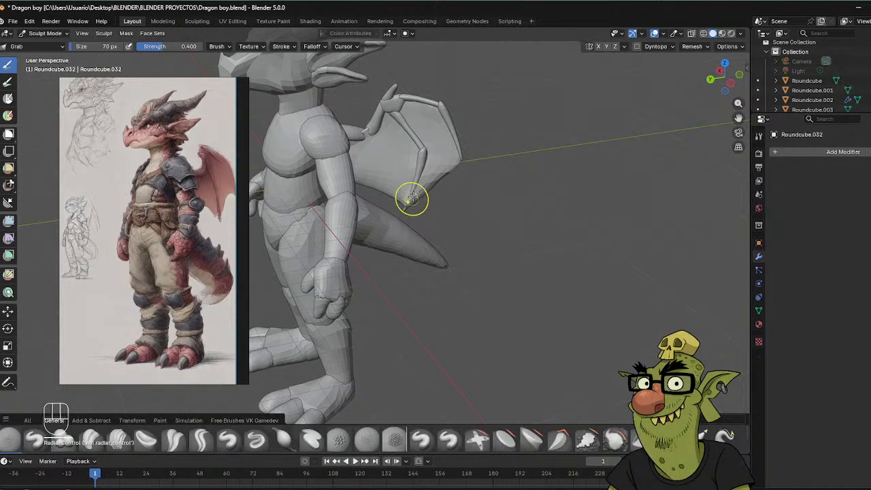
middle_drag(431, 182, 449, 128)
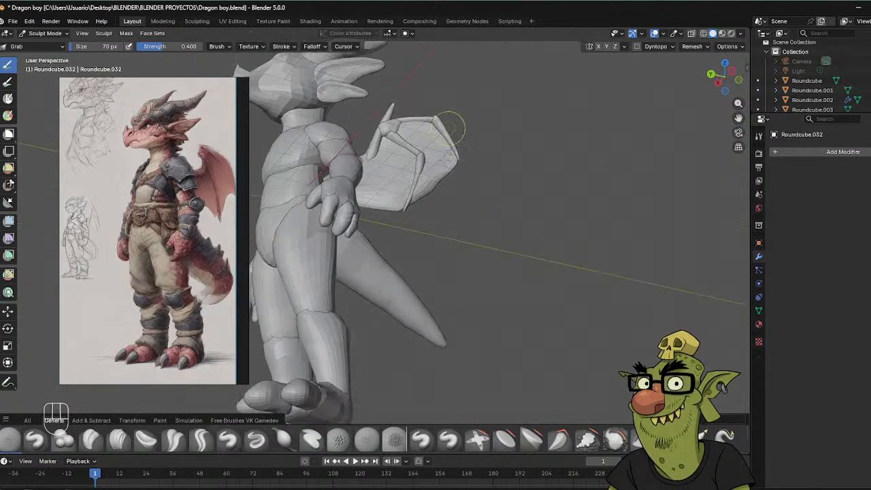
middle_drag(402, 217, 469, 217)
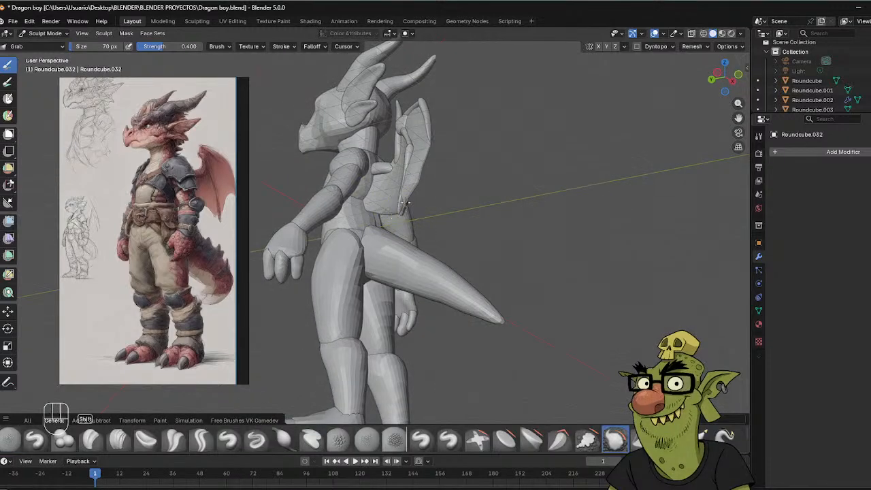
shift+drag(404, 203, 400, 192)
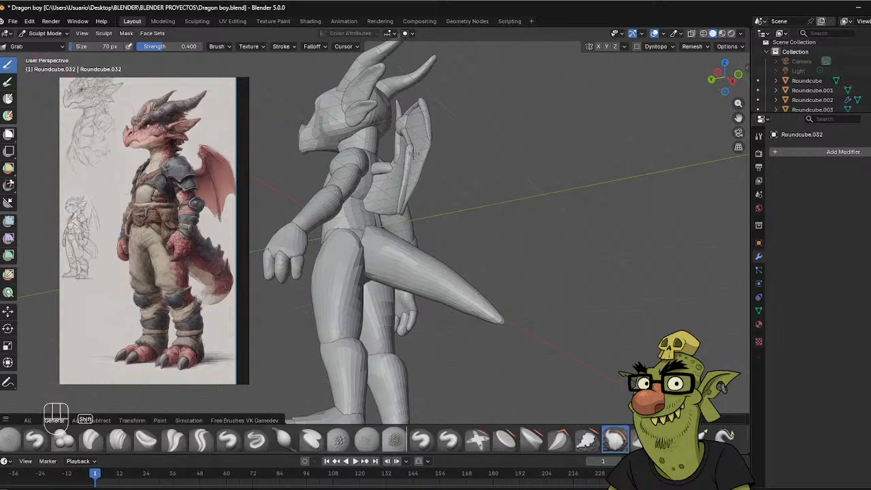
mouse_move(455, 149)
middle_down()
mouse_move(425, 163)
mouse_move(463, 162)
middle_up()
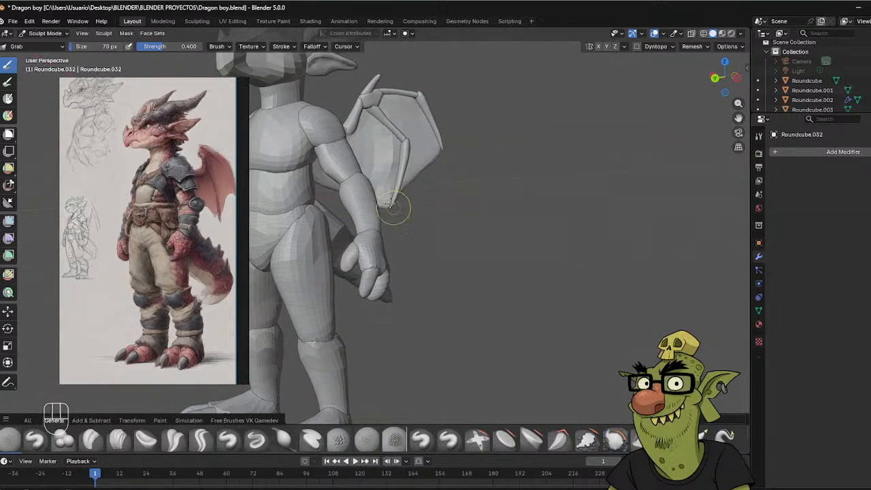
Enlarge the Grab brush to 116 px, then reshape and smooth the membrane's lower edge and the area beneath the wing arm.
mouse_move(407, 184)
middle_down()
mouse_move(381, 202)
mouse_move(391, 196)
mouse_move(371, 197)
middle_up()
key(f)
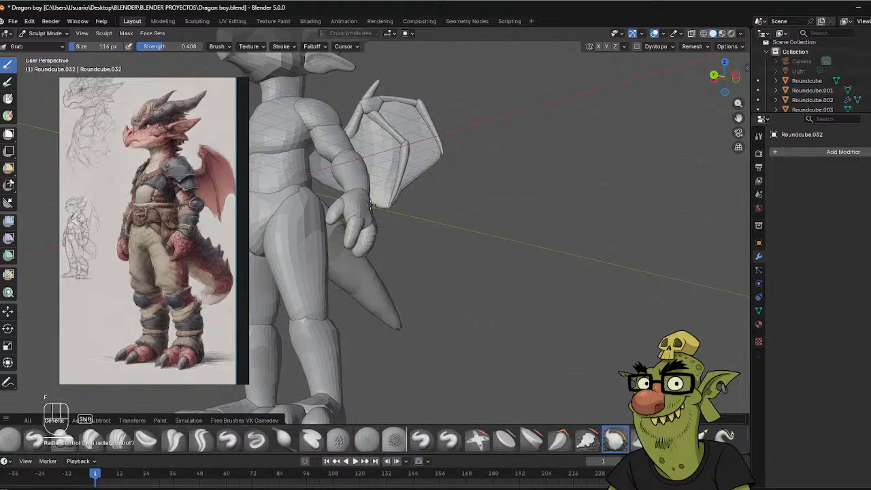
middle_drag(376, 206, 359, 201)
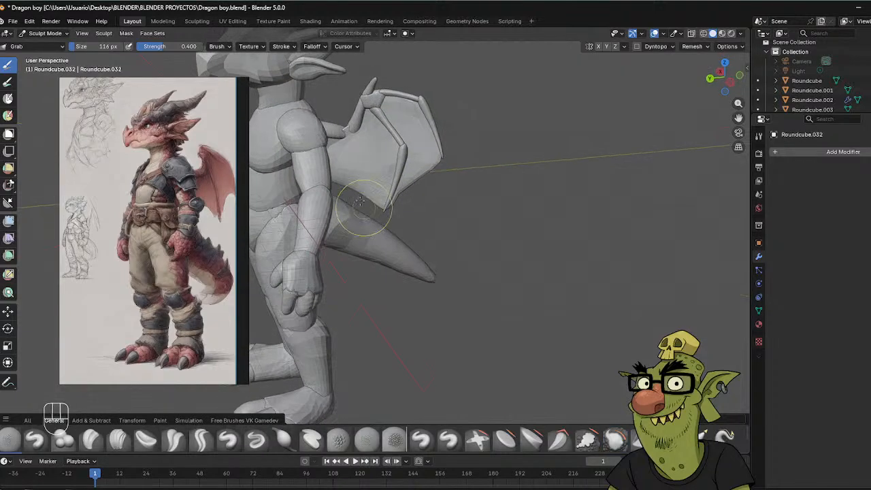
middle_drag(412, 129, 337, 134)
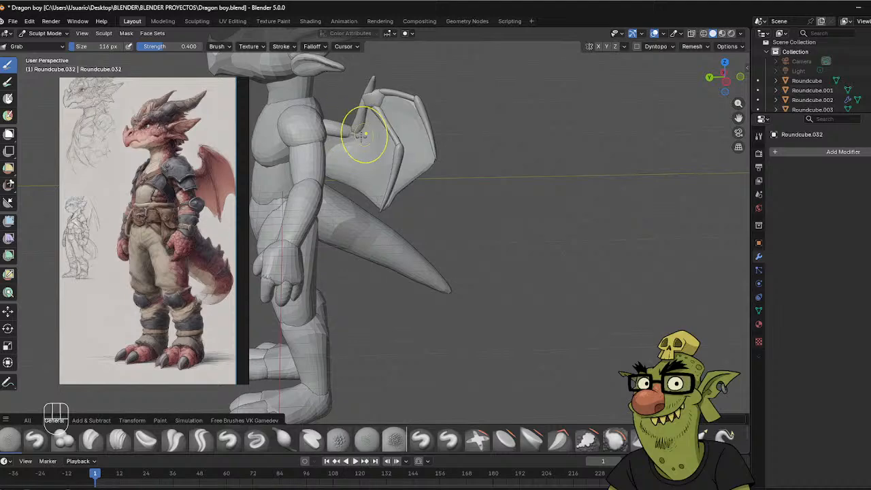
middle_drag(338, 150, 359, 128)
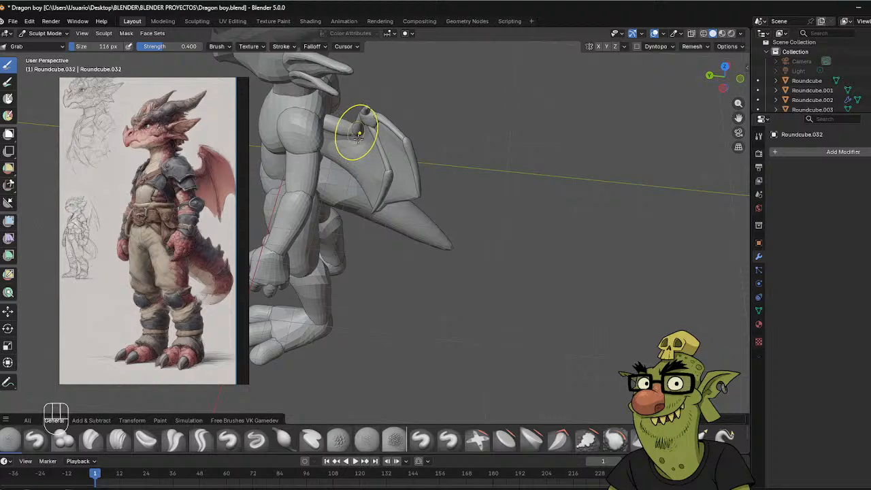
middle_drag(356, 132, 391, 96)
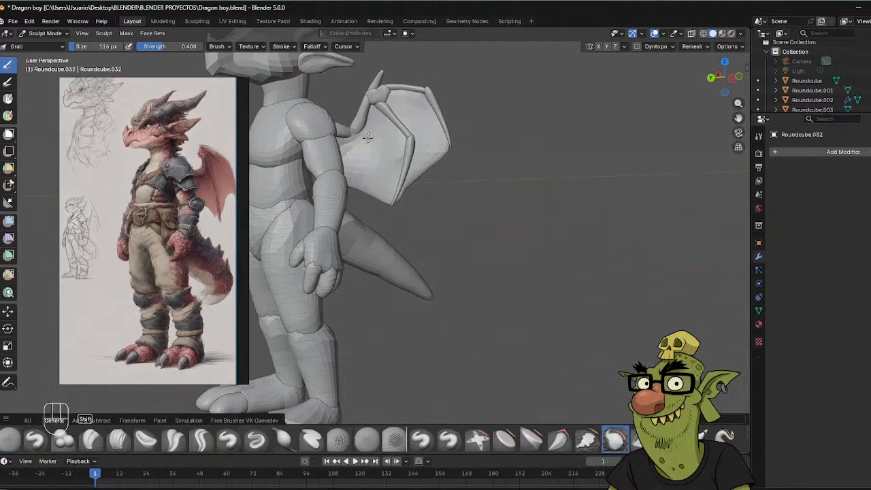
middle_drag(360, 136, 361, 144)
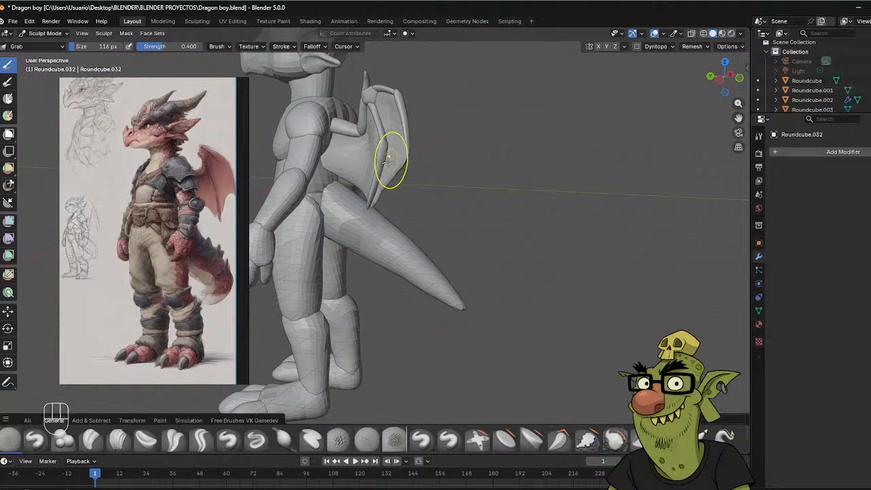
middle_drag(388, 158, 424, 151)
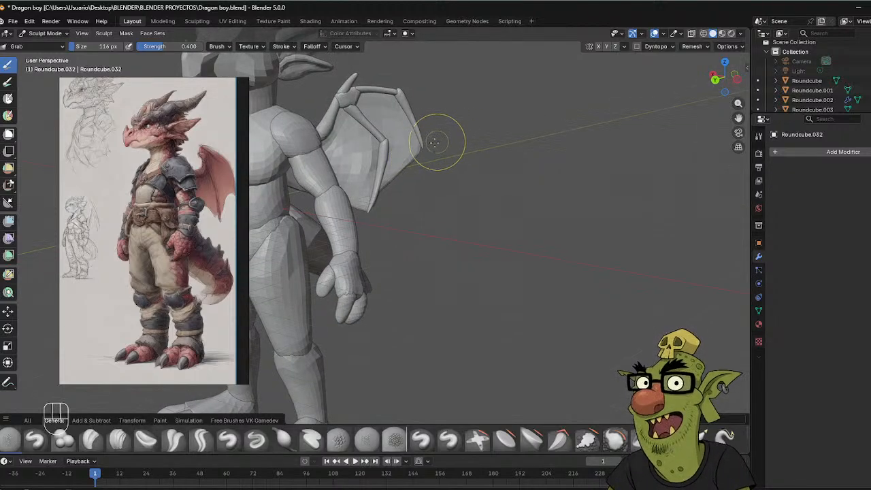
middle_drag(449, 132, 416, 136)
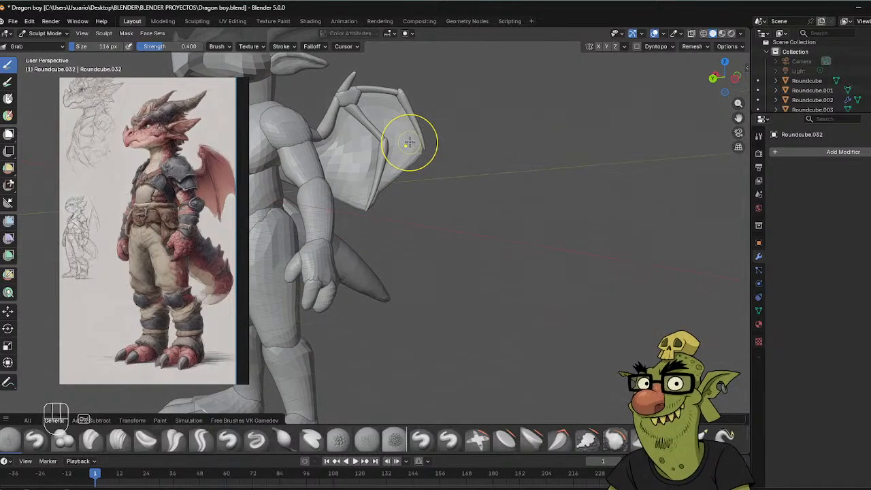
In Object Mode, lengthen the rear finger's outer bone along the global Z axis and move it down about 0.27 m to line up with its joint.
key(ctrl+Tab)
click(364, 147)
click(407, 104)
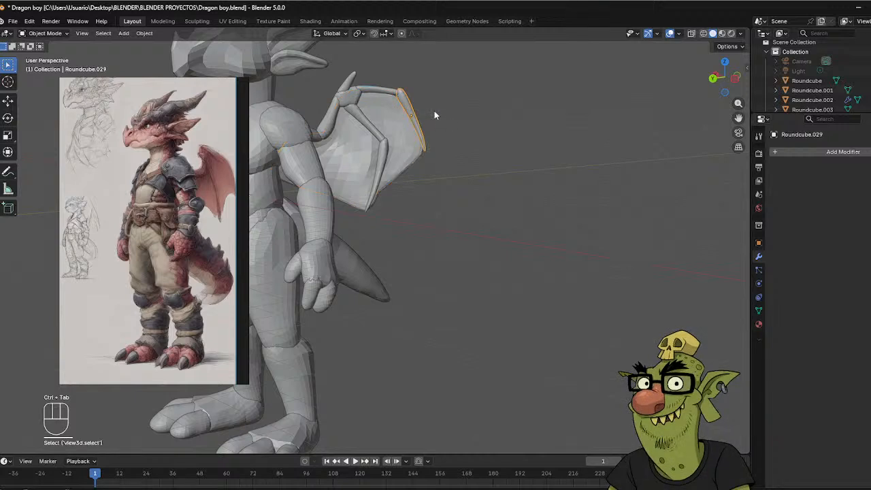
key(s)
key(z)
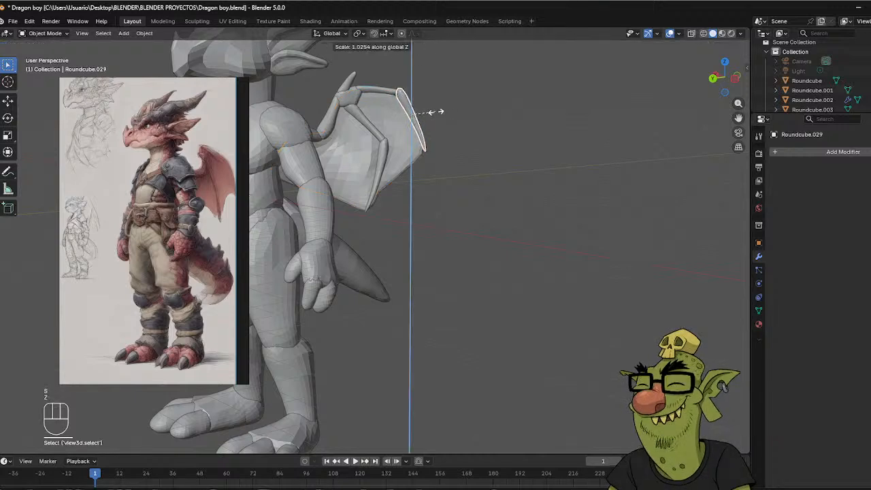
click(442, 124)
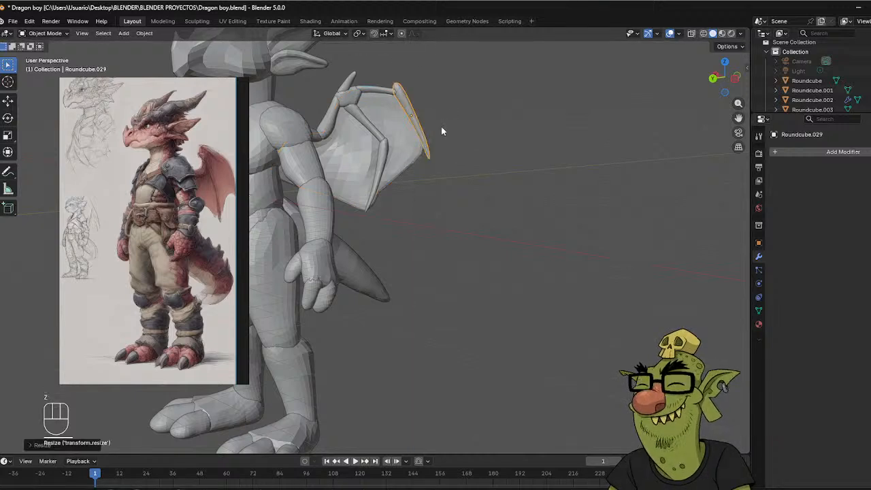
key(g)
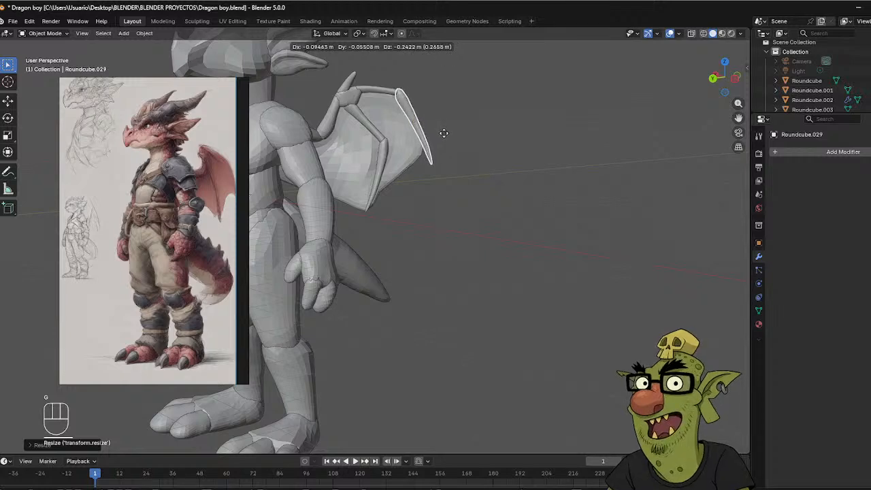
click(443, 133)
Sculpt the membrane with an 82 px Grab brush, extending its outer corner to the rear fingertip and curving the edge between the fingertips inward, smoothed.
click(429, 150)
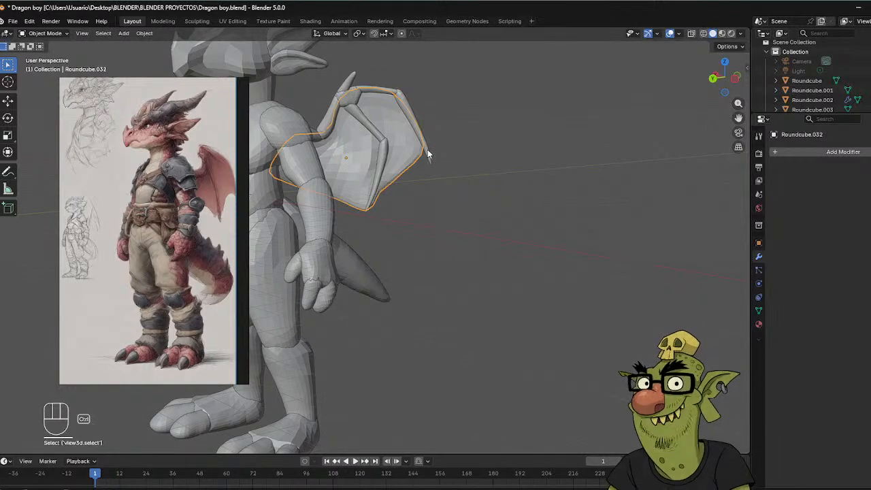
key(ctrl+Tab)
click(416, 182)
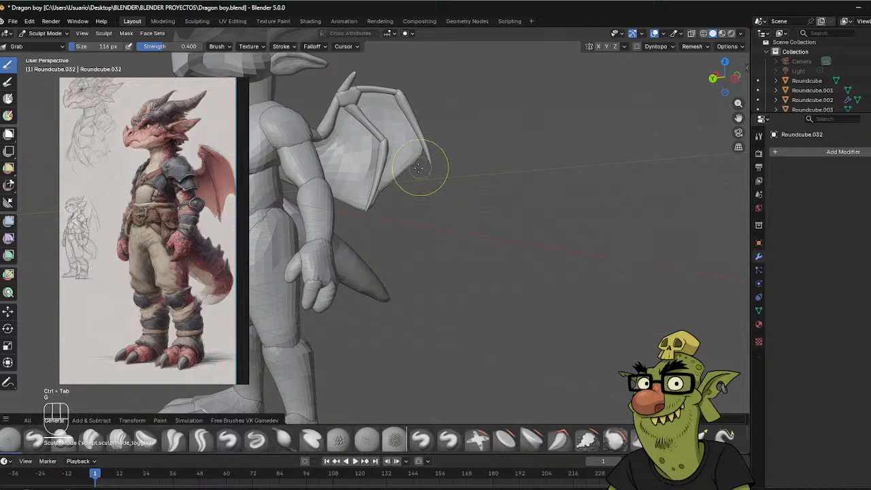
key(f)
click(409, 159)
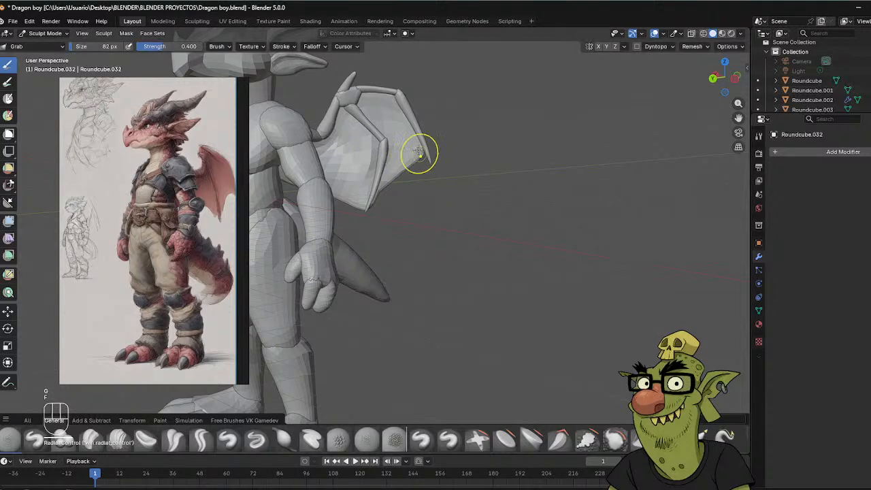
drag(422, 148, 425, 159)
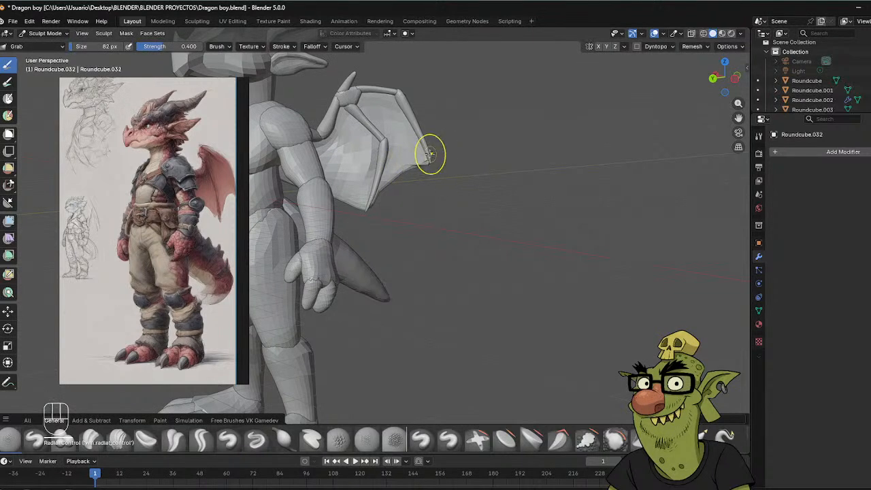
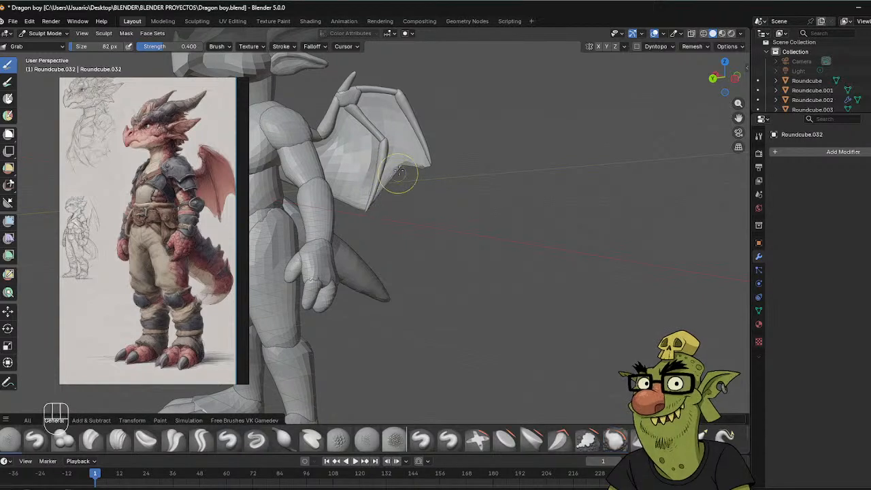
drag(395, 153, 405, 158)
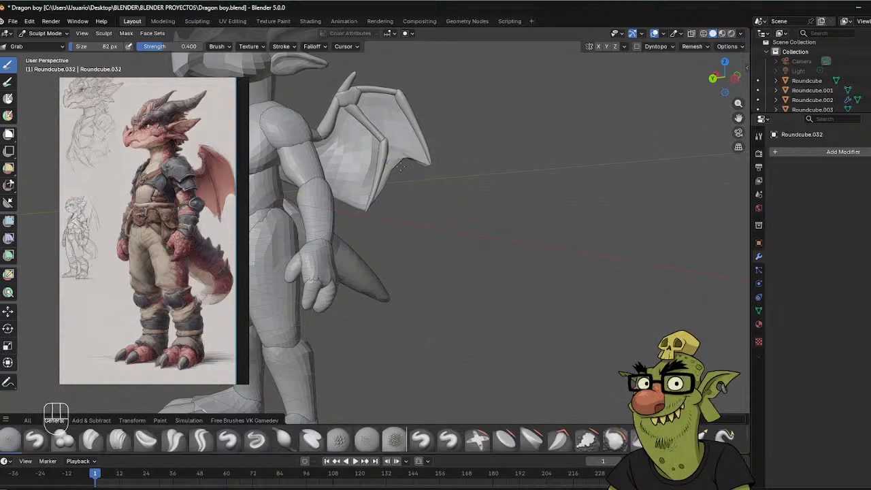
shift+drag(406, 168, 405, 172)
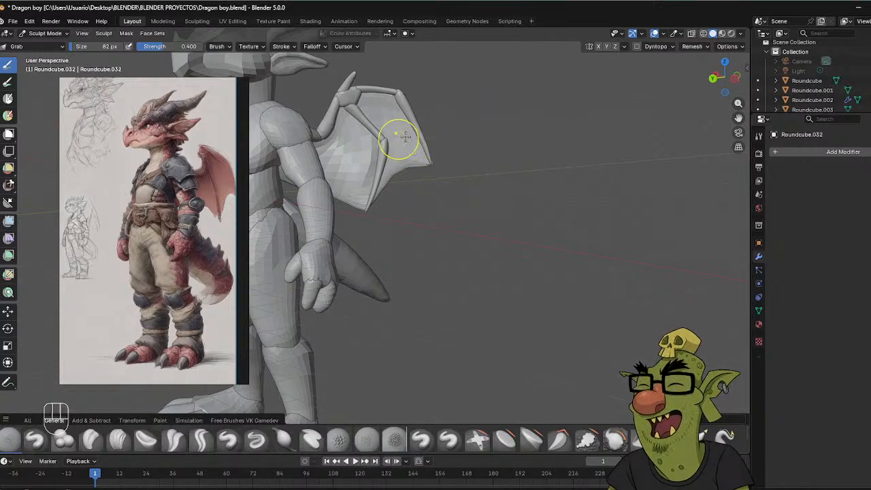
In Object Mode, scale up the rear finger's upper bone uniformly so it spans from the wrist to the outer bone.
key(ctrl+Tab)
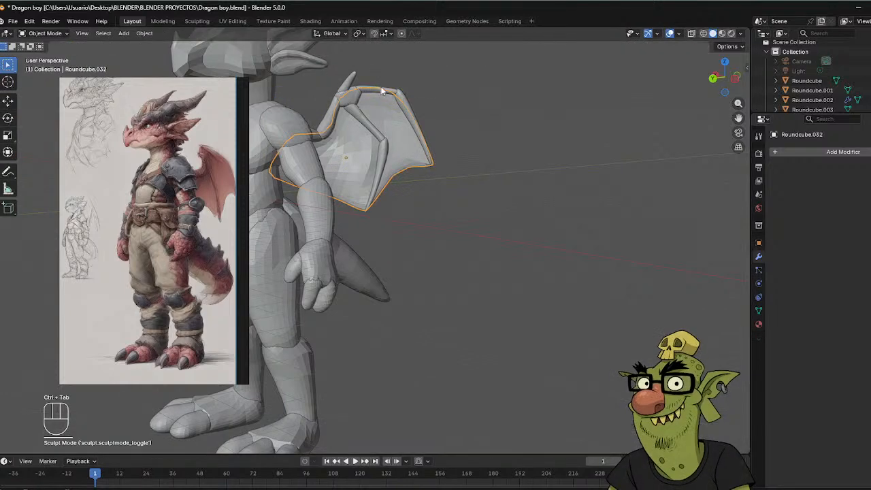
click(372, 92)
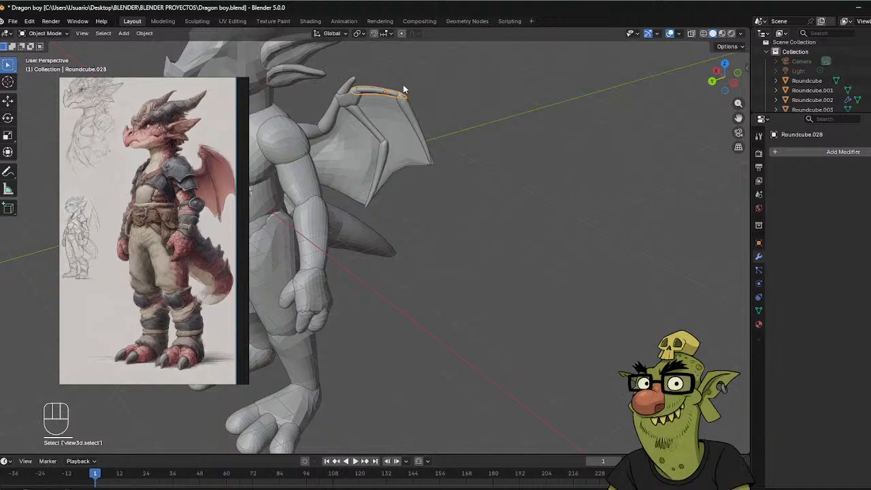
mouse_move(438, 86)
middle_down()
mouse_move(429, 77)
mouse_move(439, 71)
middle_up()
key(s)
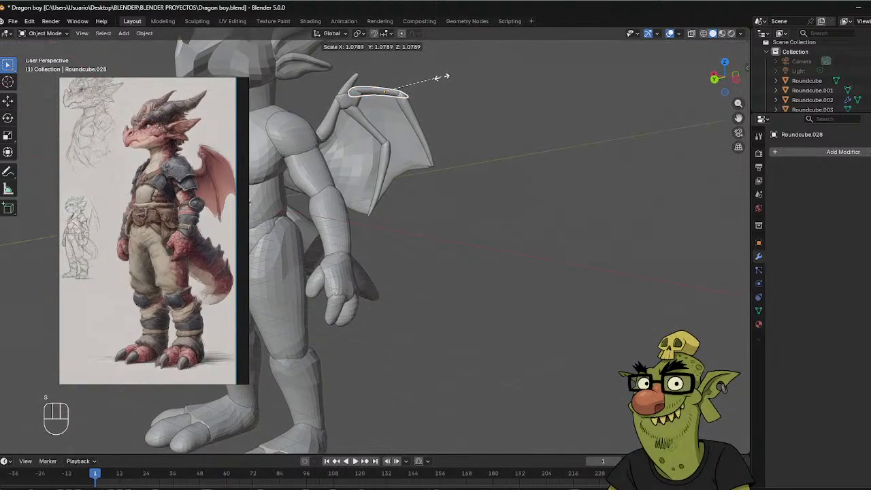
click(453, 79)
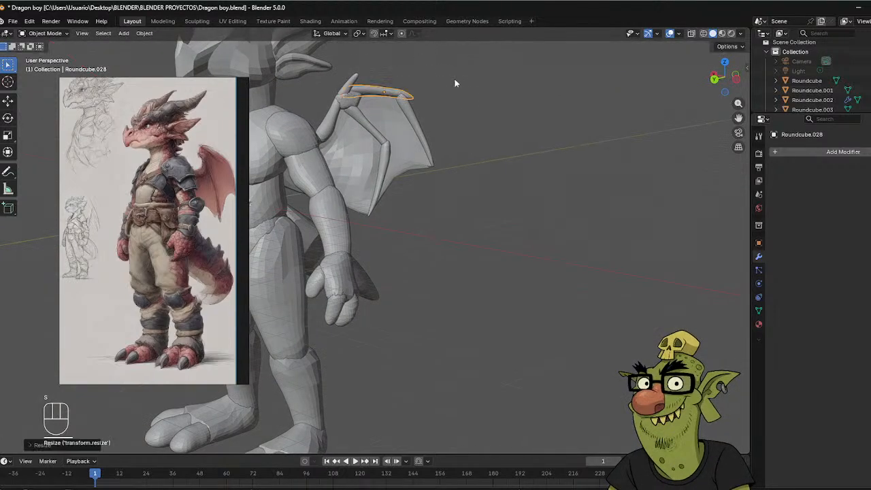
Move the rear finger's upper bone outward about 0.43 m and scale the finger's outer bone down uniformly to about 0.89.
key(g)
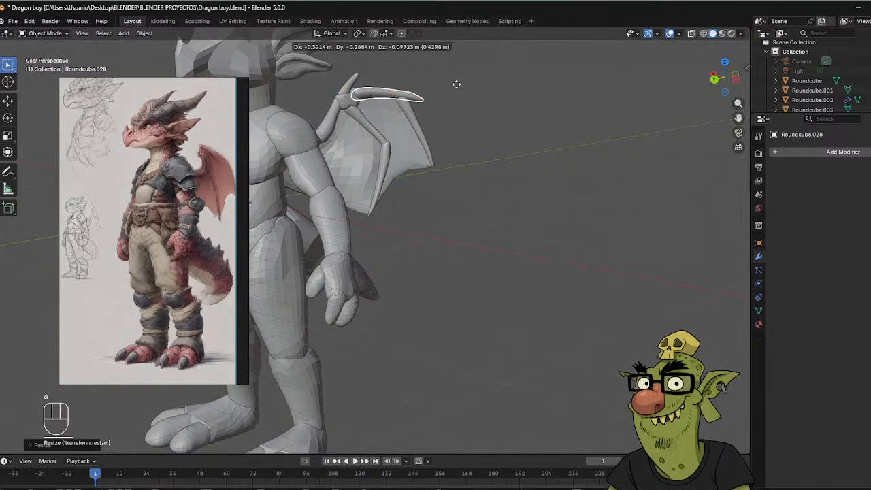
key(Escape)
click(413, 112)
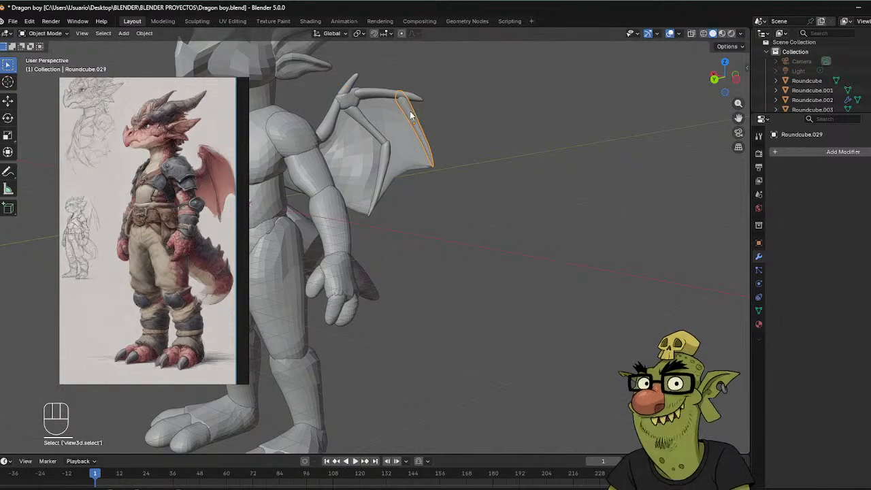
key(s)
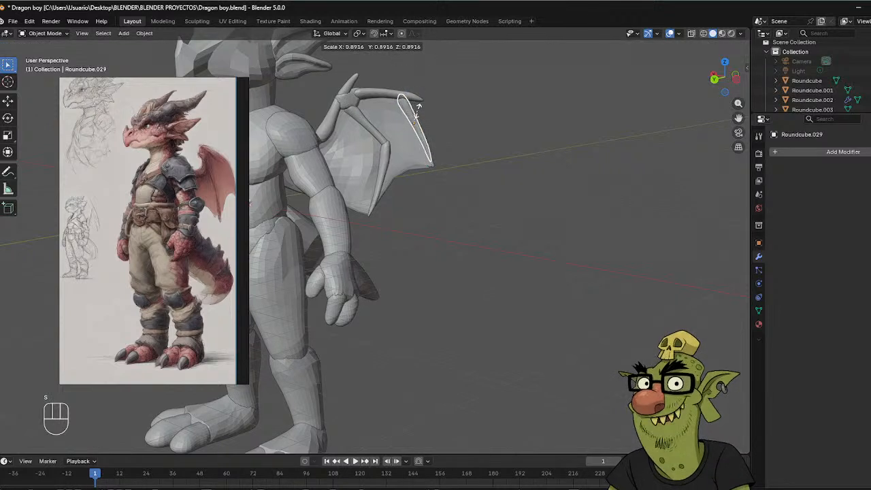
click(416, 111)
Rotate the rear finger's upper bone so its far end slopes downward, and move it back into line with the wrist joint.
click(423, 100)
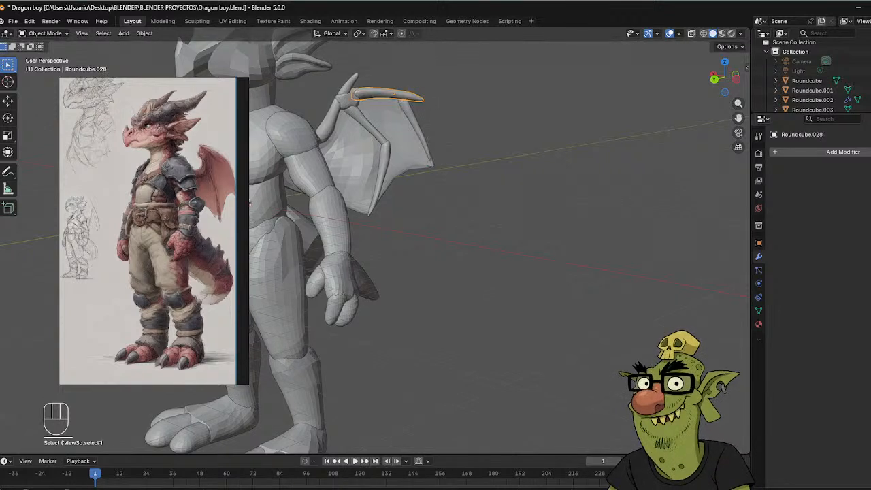
key(r)
click(428, 112)
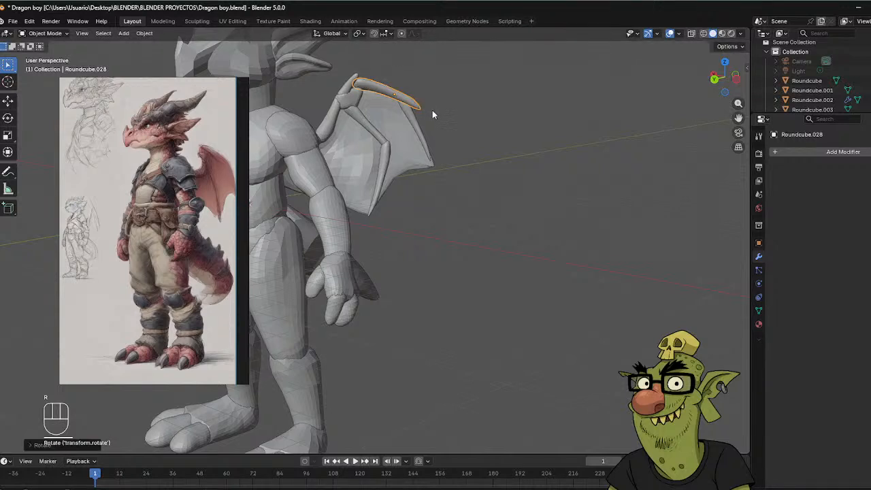
key(g)
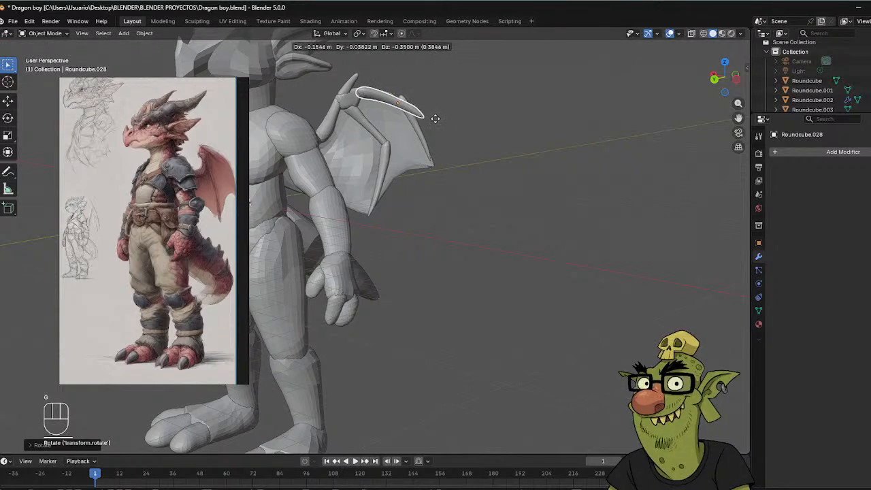
click(437, 124)
Move the rear finger's outer bone about 0.88 m outward and down to join the end of the upper bone.
click(420, 128)
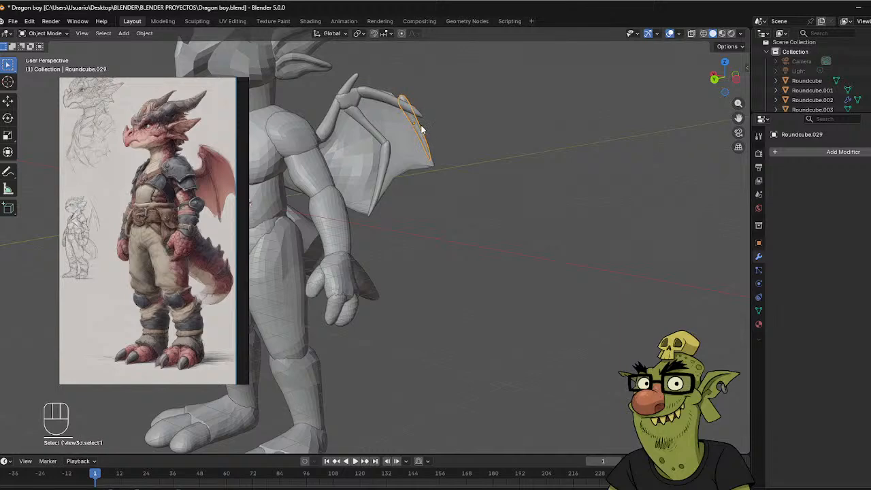
key(g)
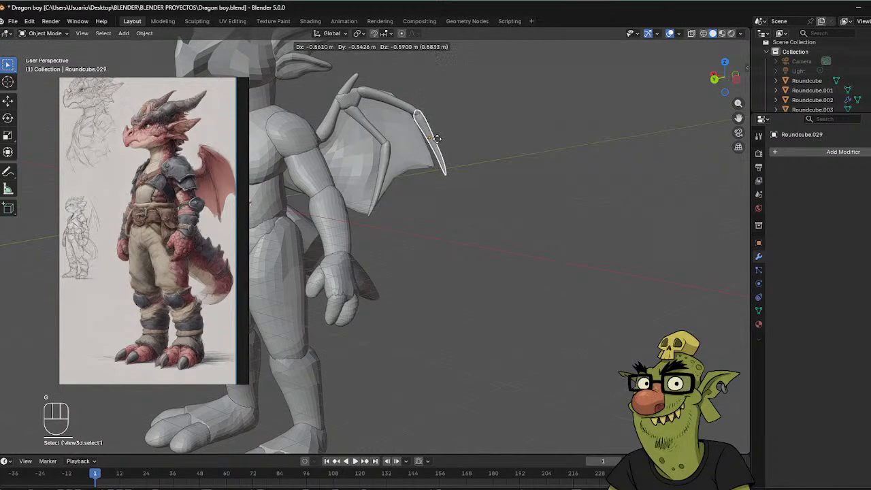
click(436, 139)
Box-select the wing membrane from behind and apply its scale in Object Mode.
mouse_move(498, 101)
middle_down()
mouse_move(418, 125)
mouse_move(247, 128)
middle_up()
middle_drag(460, 100, 463, 124)
drag(464, 124, 475, 126)
key(ctrl+Tab)
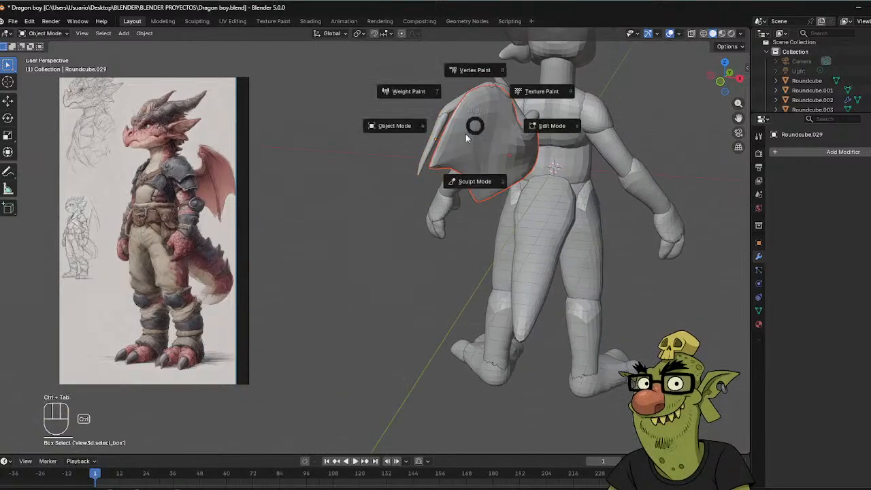
click(467, 173)
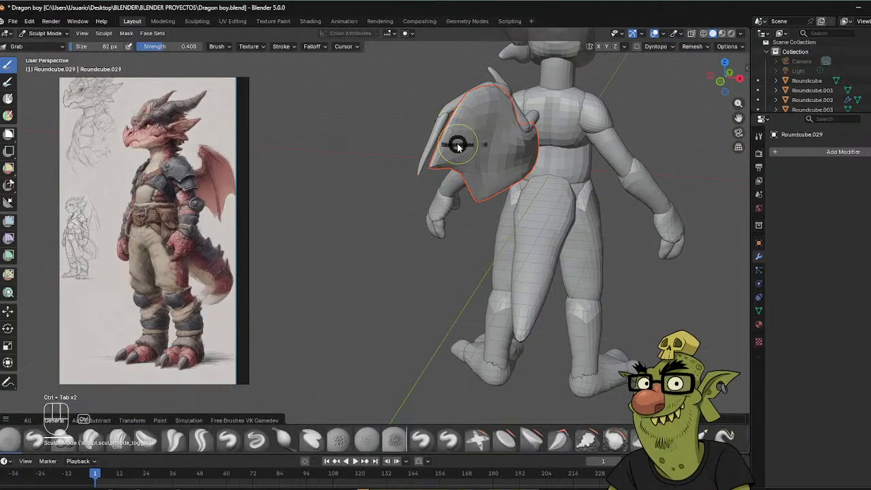
key(ctrl+Tab)
click(394, 157)
key(ctrl+a)
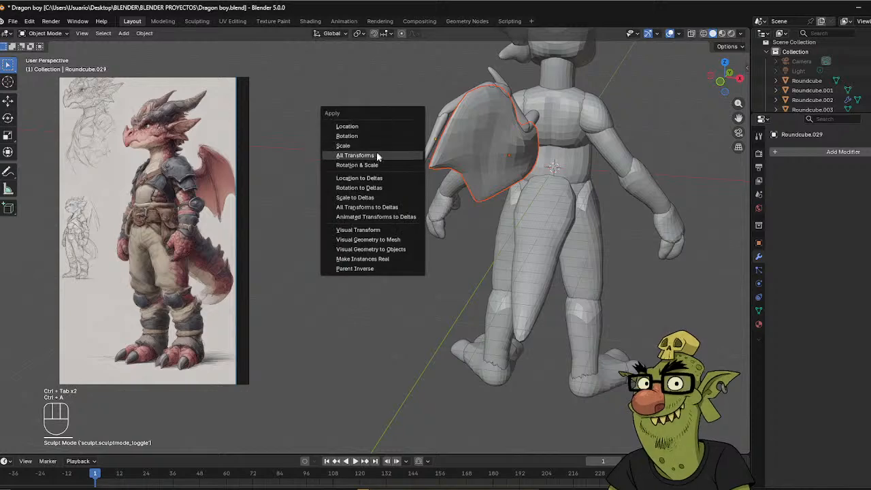
click(368, 148)
Sculpt the membrane with a 197 px Grab brush, pulling its outer edge and corner out to the repositioned rear finger.
key(ctrl+Tab)
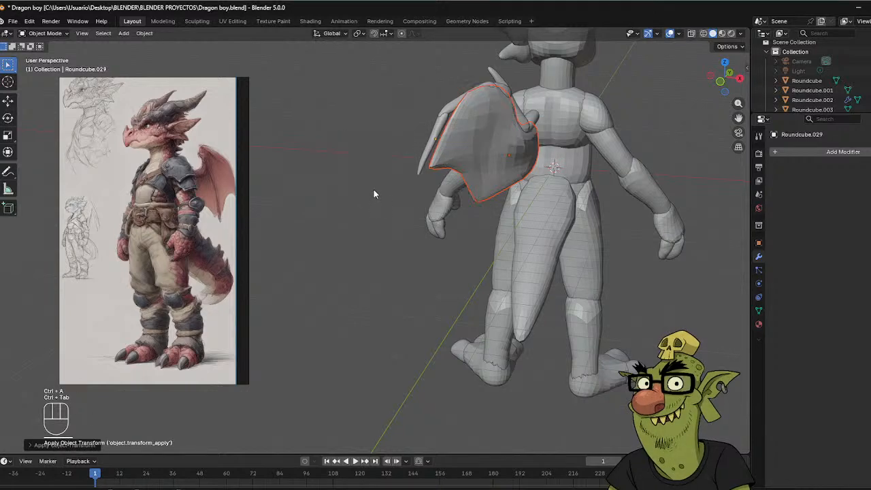
click(431, 166)
key(ctrl+Tab)
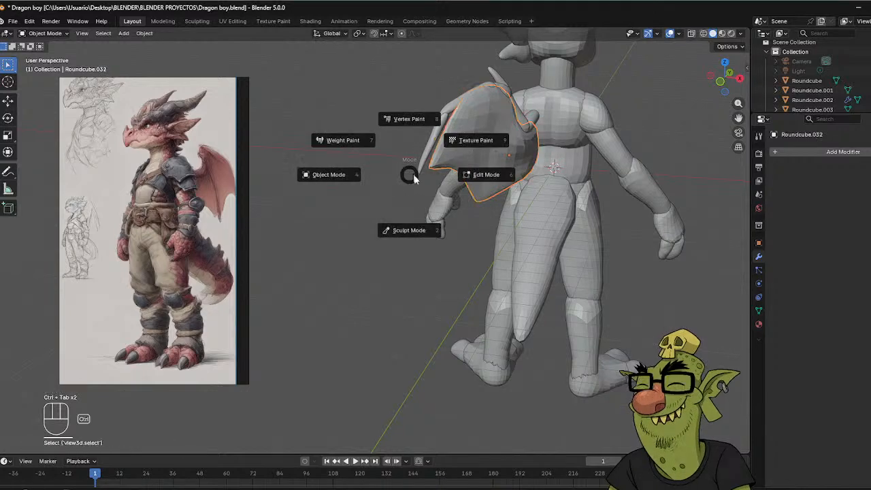
click(389, 231)
key(f)
click(479, 166)
drag(474, 95, 450, 112)
mouse_move(450, 112)
middle_down()
mouse_move(474, 93)
mouse_move(469, 140)
mouse_move(450, 147)
middle_up()
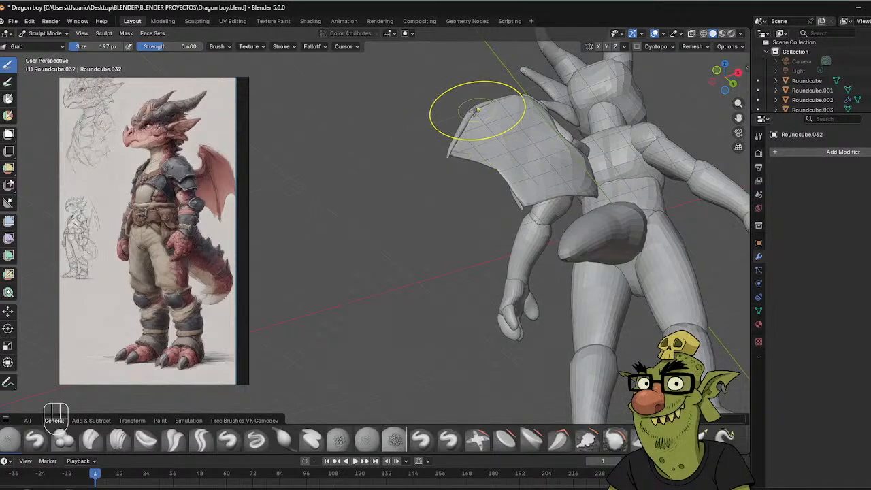
middle_drag(520, 98, 562, 111)
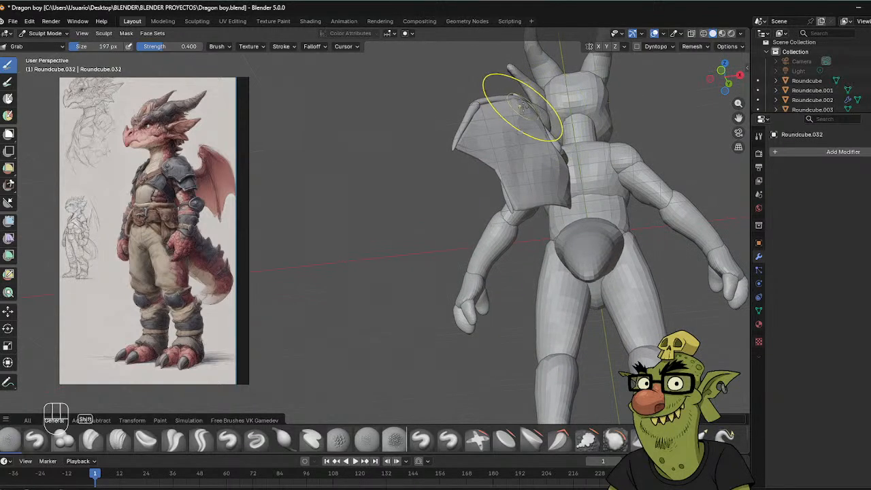
mouse_move(521, 108)
middle_down()
mouse_move(482, 148)
mouse_move(546, 121)
middle_up()
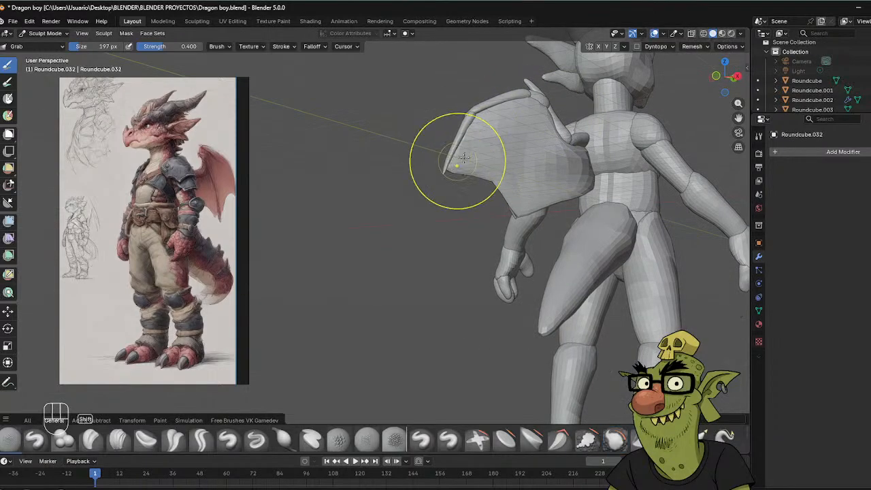
middle_drag(455, 158, 490, 171)
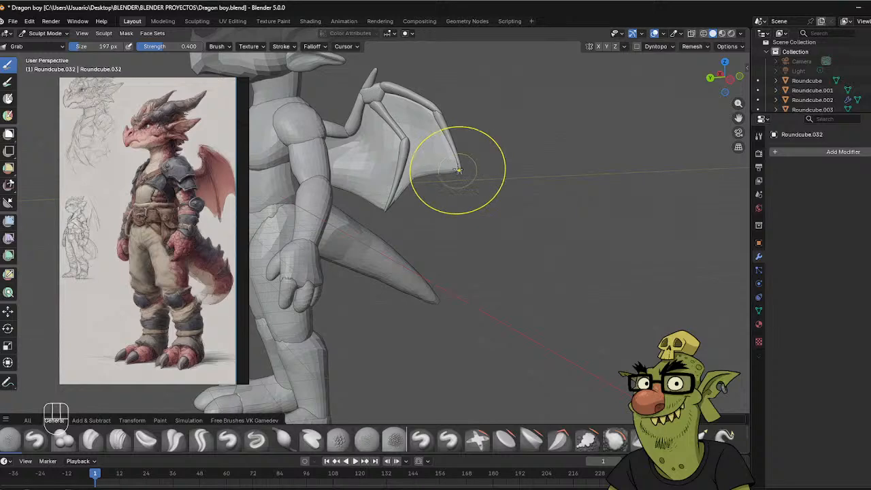
Reduce the Grab brush to 125 px, then reshape and smooth the membrane's lower edge between the fingertips and near the rear fingertip.
mouse_move(499, 91)
middle_down()
mouse_move(500, 111)
mouse_move(508, 90)
middle_up()
key(f)
click(405, 179)
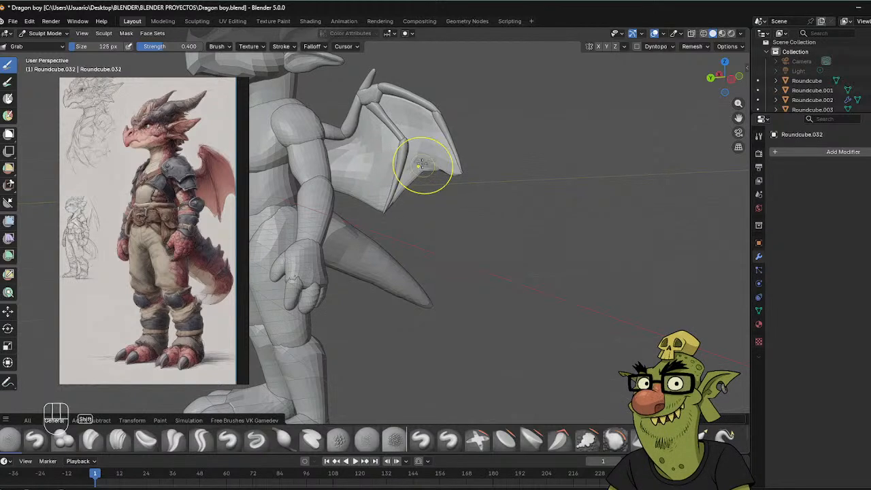
shift+drag(418, 168, 420, 180)
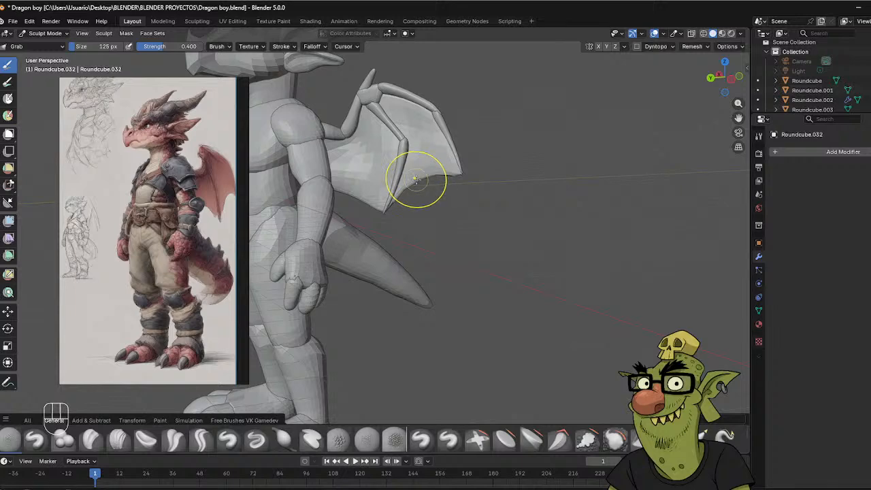
middle_drag(425, 168, 454, 176)
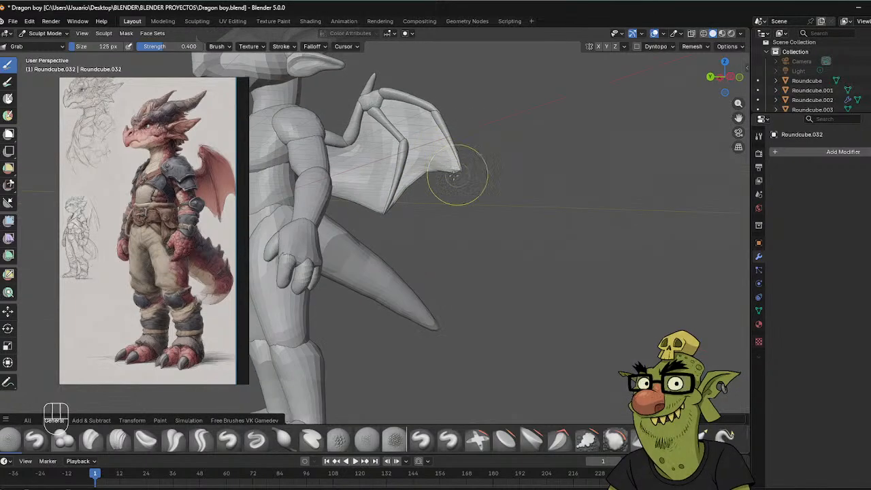
key(shift+super+z)
shift+super+drag(450, 171, 449, 166)
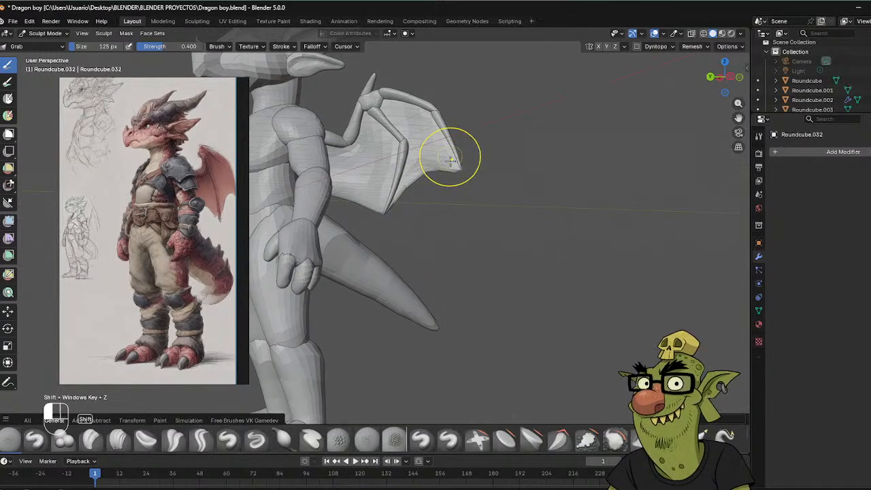
middle_drag(450, 161, 452, 163)
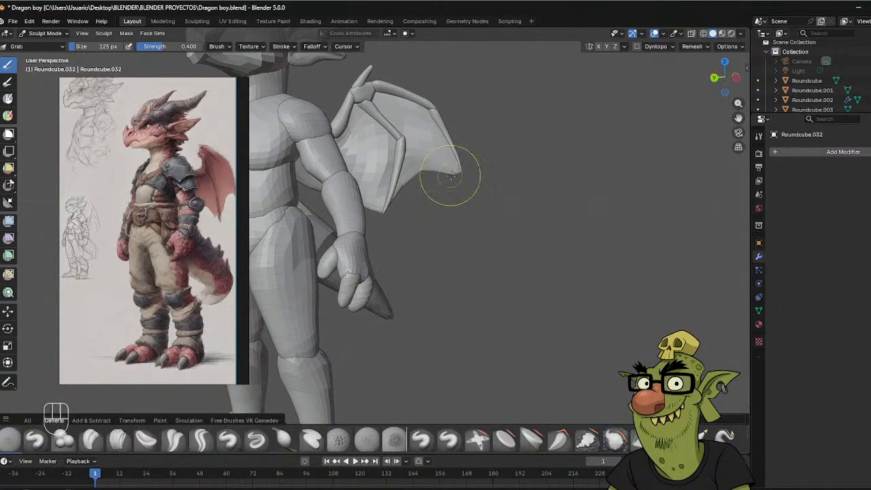
Reduce the Grab brush to 79 px and refine the membrane's outer corner against the rear fingertip.
key(g)
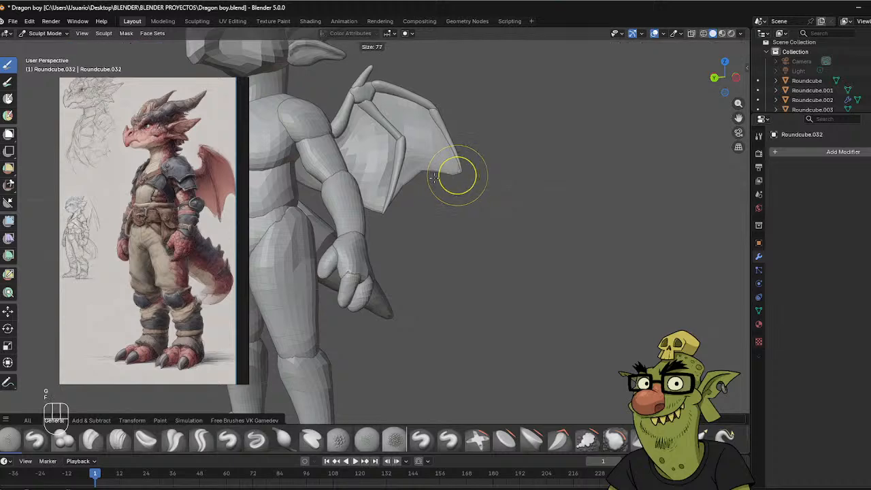
key(f)
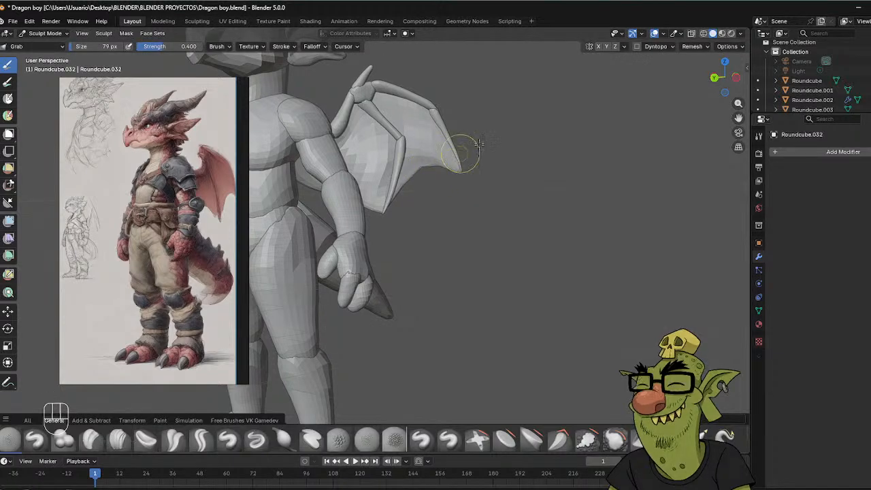
mouse_move(467, 140)
middle_down()
mouse_move(442, 144)
mouse_move(476, 146)
mouse_move(468, 149)
mouse_move(417, 80)
middle_up()
Enlarge the Grab brush to 145 px and refine the membrane's curvature between the finger bones and toward the back from several angles.
key(f)
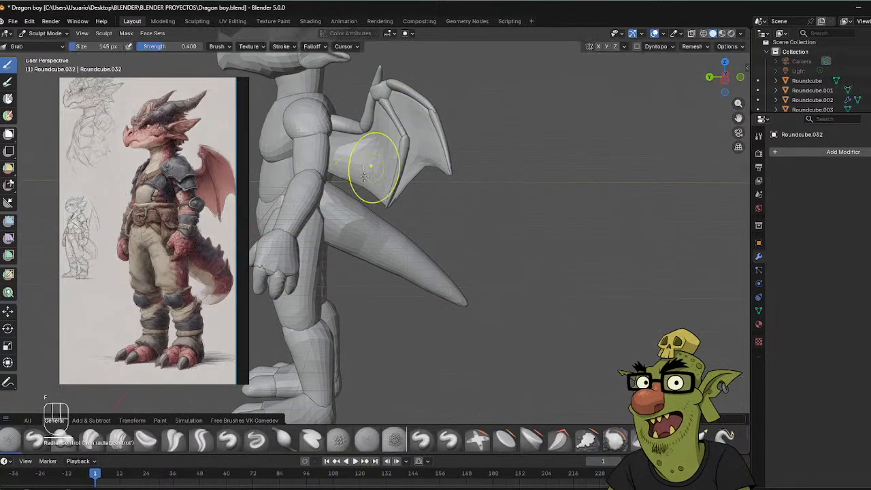
click(358, 179)
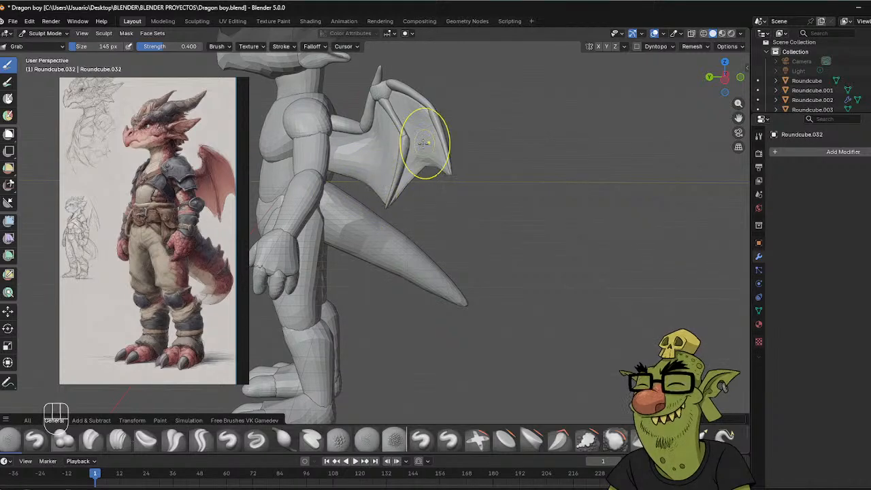
middle_drag(422, 145, 387, 152)
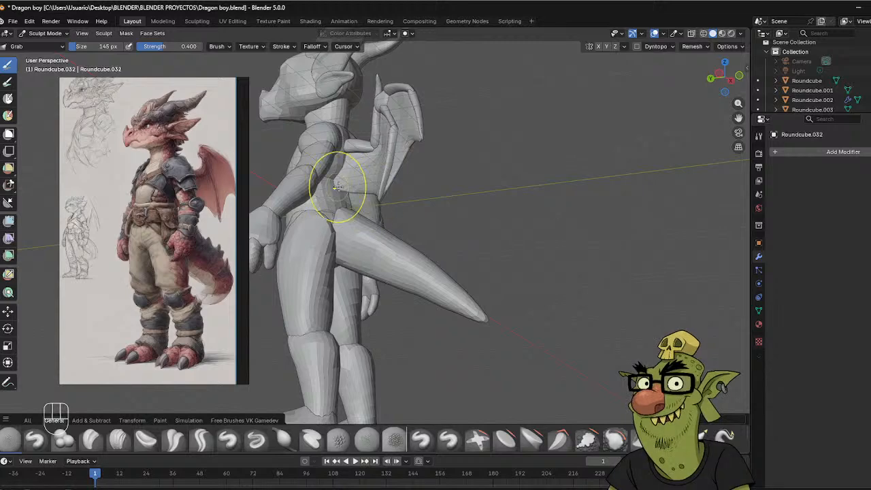
mouse_move(340, 170)
middle_down()
mouse_move(300, 192)
mouse_move(354, 153)
mouse_move(385, 145)
middle_up()
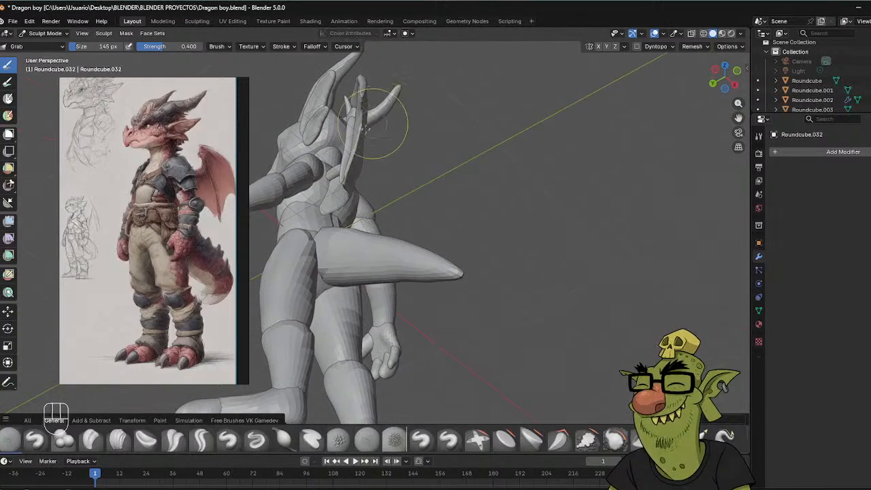
mouse_move(377, 107)
middle_down()
mouse_move(379, 136)
mouse_move(438, 182)
mouse_move(424, 119)
middle_up()
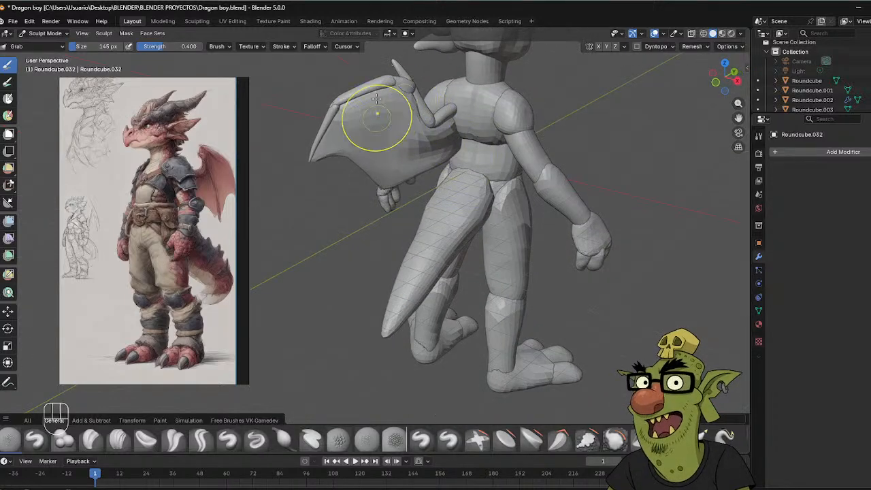
middle_drag(365, 93, 388, 165)
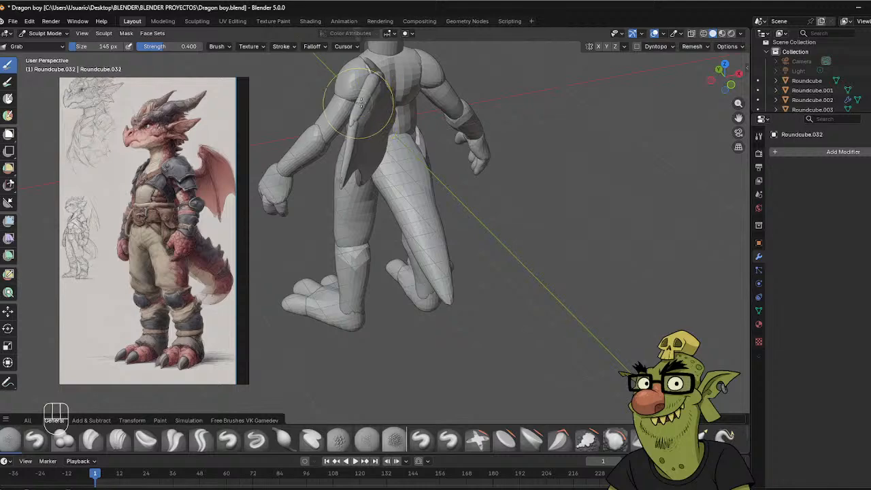
Return to Object Mode from the outer wing finger's tip bone and apply the scale of that bone and its adjoining finger segment.
middle_drag(359, 102, 374, 121)
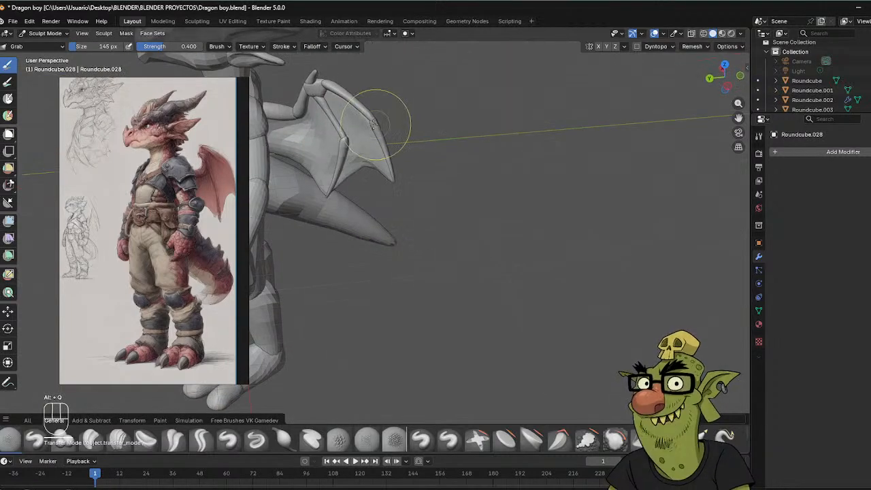
key(alt+q)
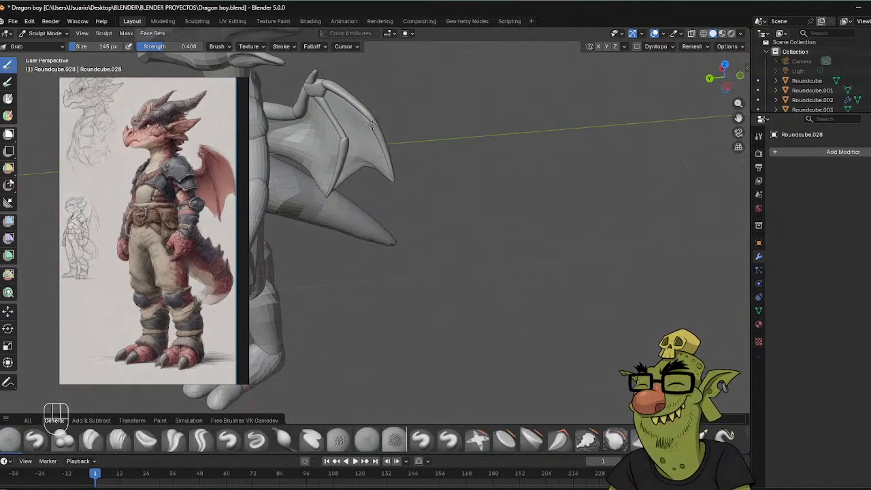
middle_drag(386, 120, 386, 126)
key(alt+q)
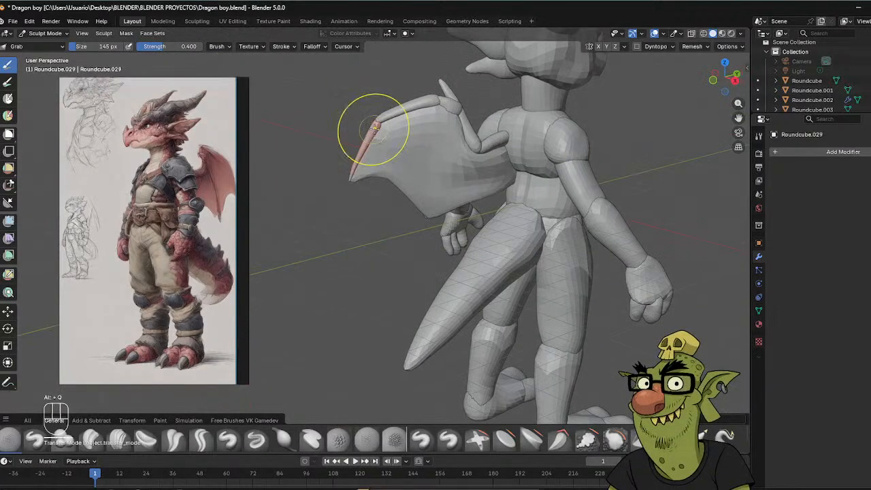
key(ctrl+Tab)
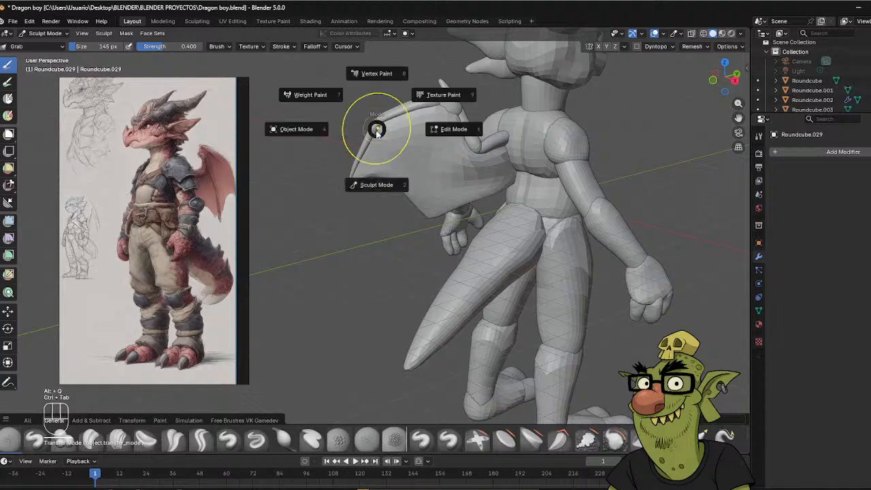
click(297, 129)
key(ctrl+a)
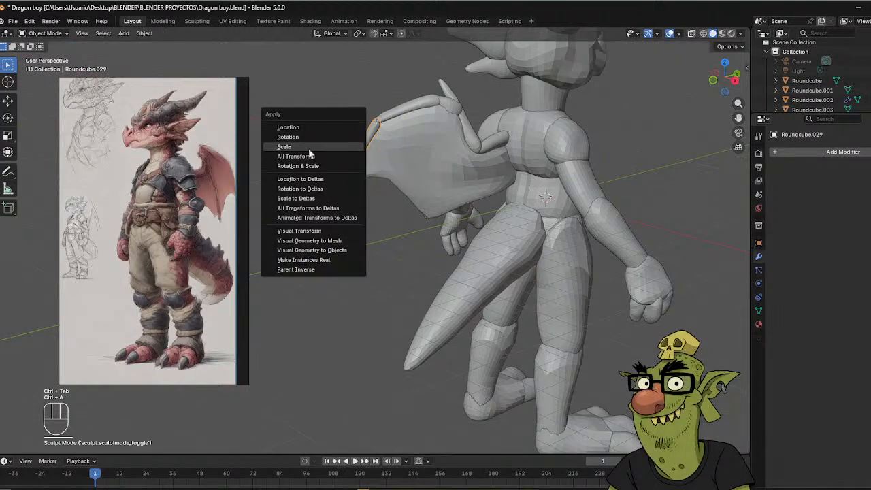
click(311, 154)
click(402, 108)
key(ctrl+a)
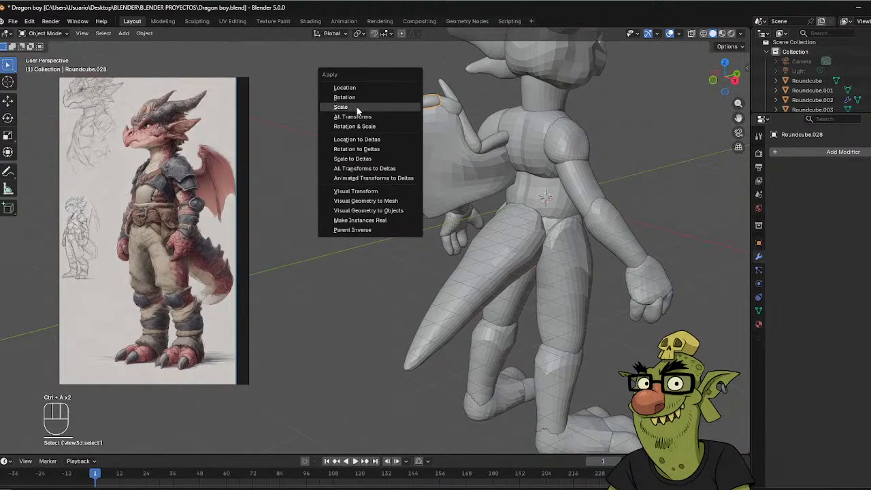
click(400, 107)
Apply the scale of the wing's wrist joint, the membrane and the small claw above the joint.
click(447, 105)
key(ctrl+a)
click(457, 107)
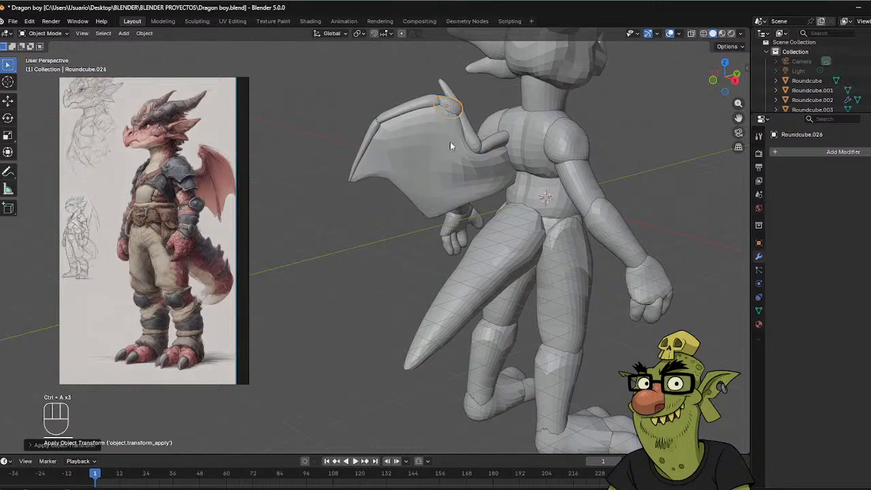
click(439, 146)
key(ctrl+a)
click(391, 149)
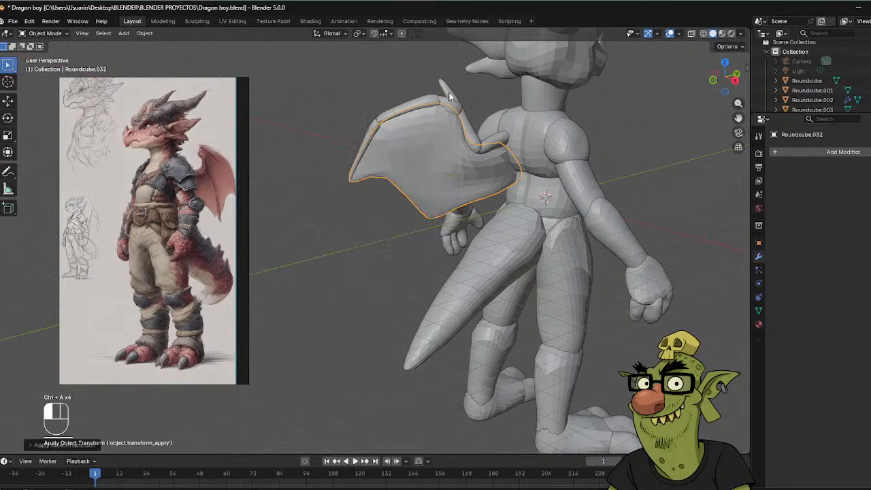
key(ctrl+a)
click(437, 107)
Apply the scale of the wing's forearm bone and of the upper arm bone attached to the back.
click(442, 139)
key(ctrl+a)
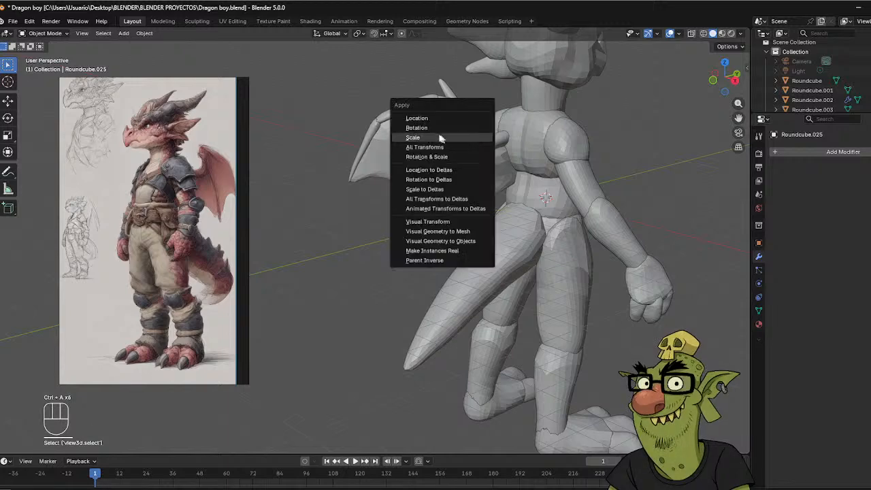
click(440, 138)
click(490, 141)
key(ctrl+a)
click(460, 139)
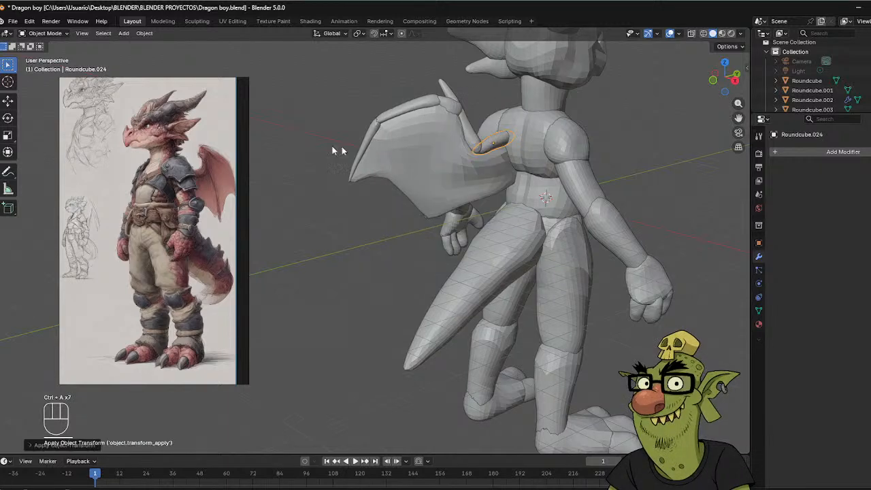
Compare the figure's side profile with the reference, examining the horns, ears, face and neck in the artwork up close.
middle_drag(337, 149, 573, 132)
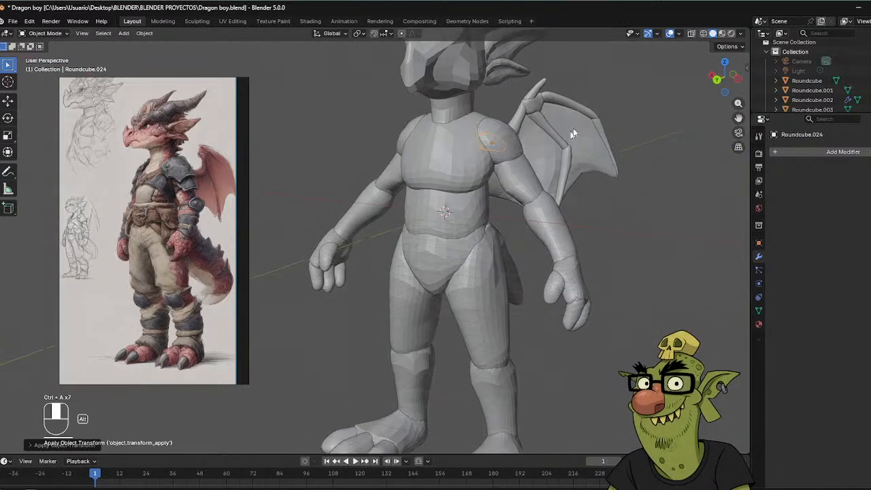
scroll(573, 127, down, 5)
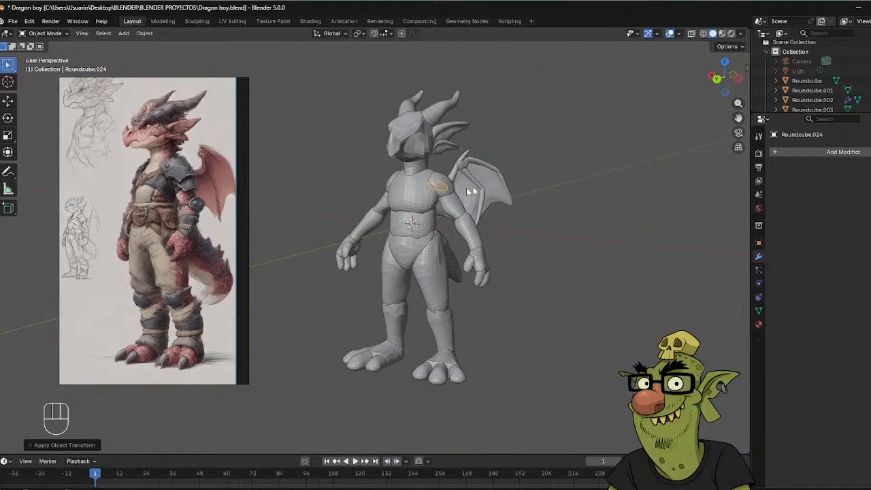
alt+middle_drag(467, 189, 402, 190)
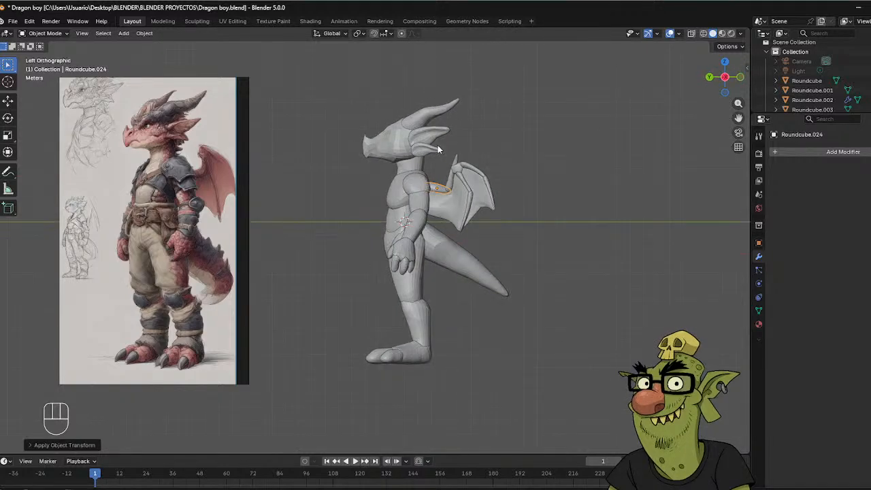
scroll(438, 148, up, 2)
shift+middle_drag(402, 154, 335, 170)
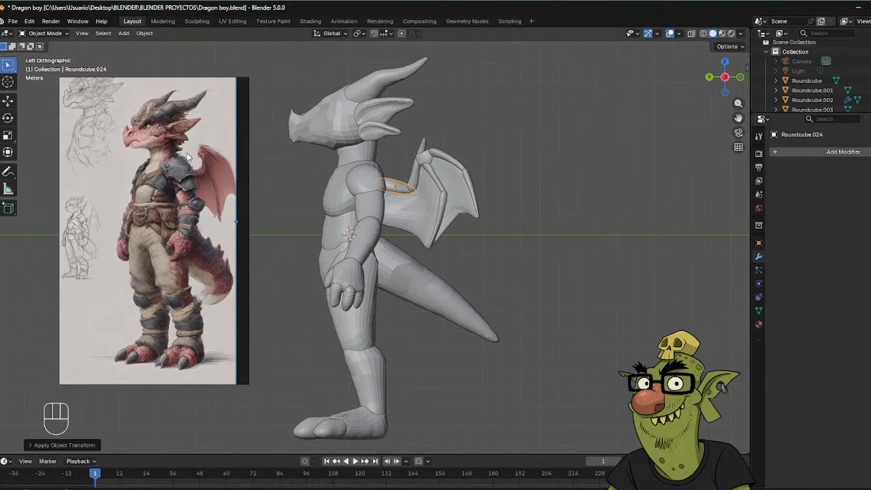
scroll(186, 153, up, 5)
scroll(127, 127, down, 3)
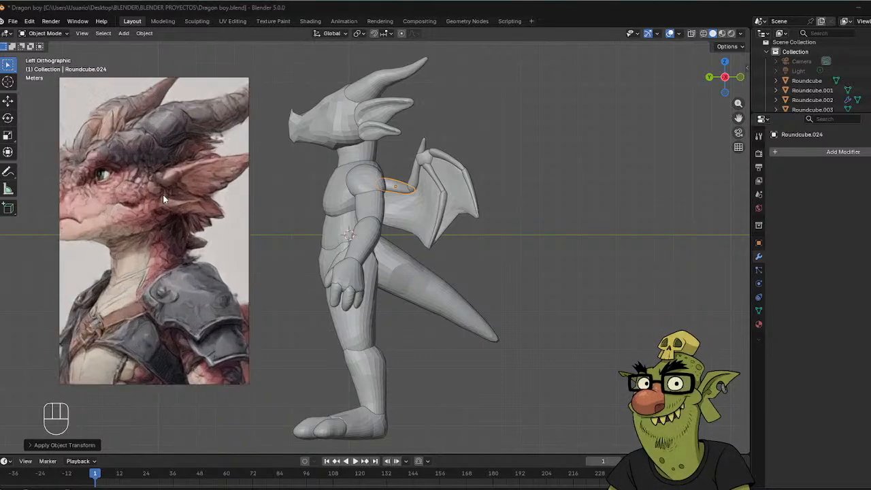
scroll(162, 198, up, 2)
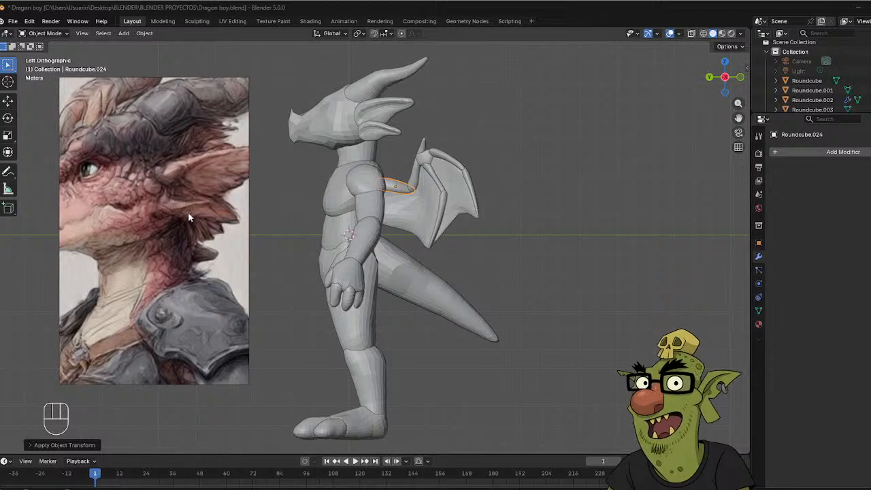
middle_drag(185, 219, 149, 263)
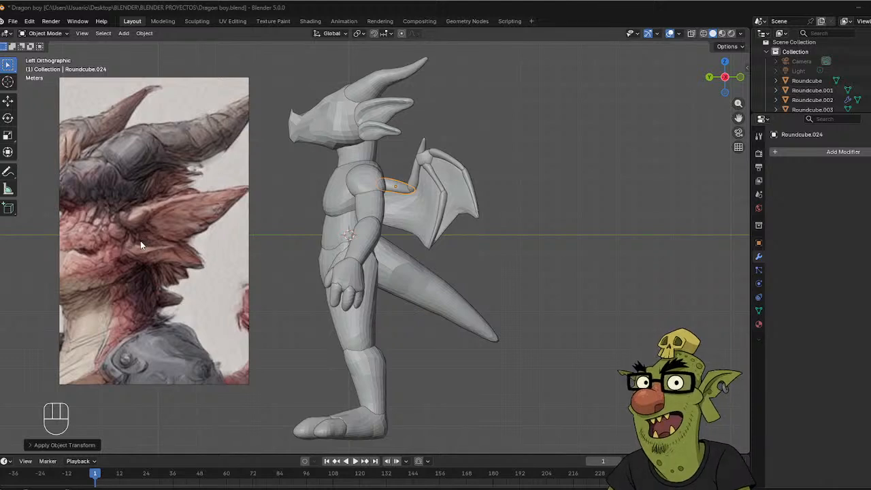
middle_drag(138, 241, 157, 233)
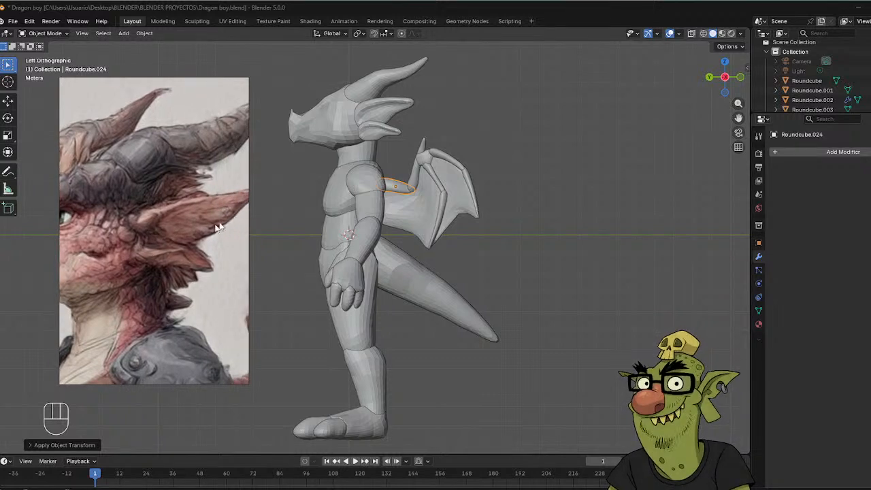
middle_drag(102, 237, 187, 264)
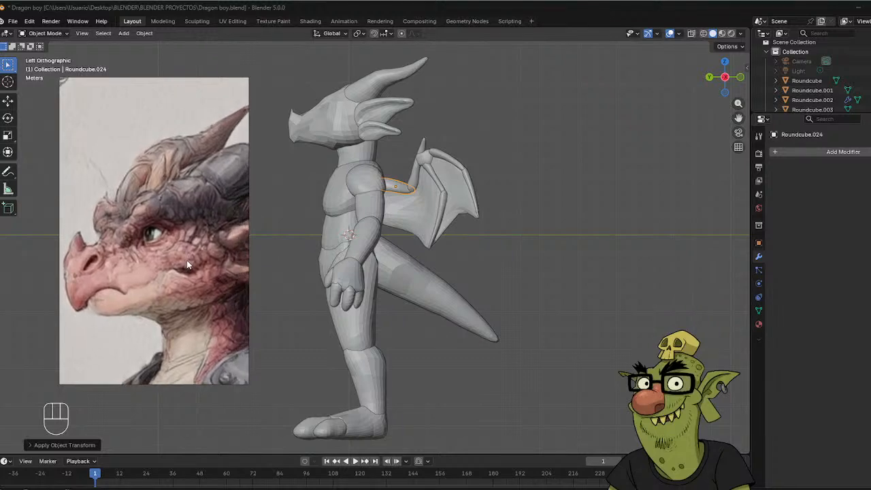
Review the chest, wing and head pieces of the blockout against the full-body reference.
click(348, 183)
middle_drag(349, 183, 390, 189)
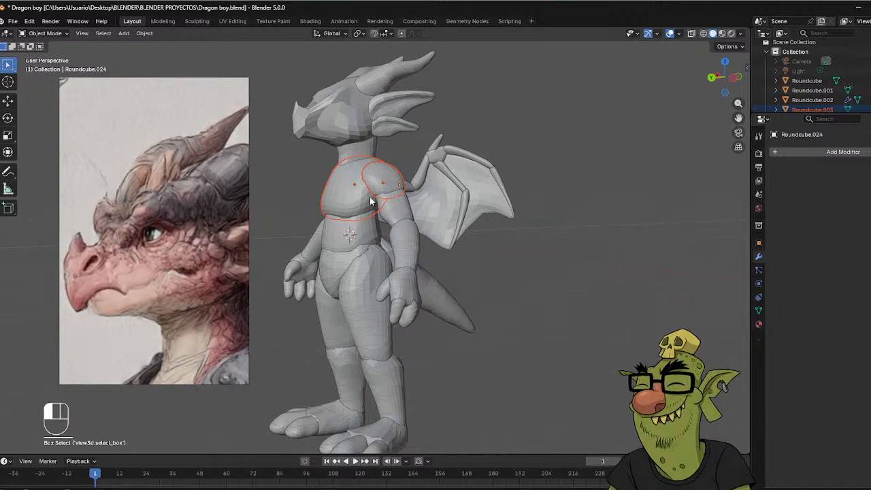
click(370, 196)
scroll(369, 196, down, 2)
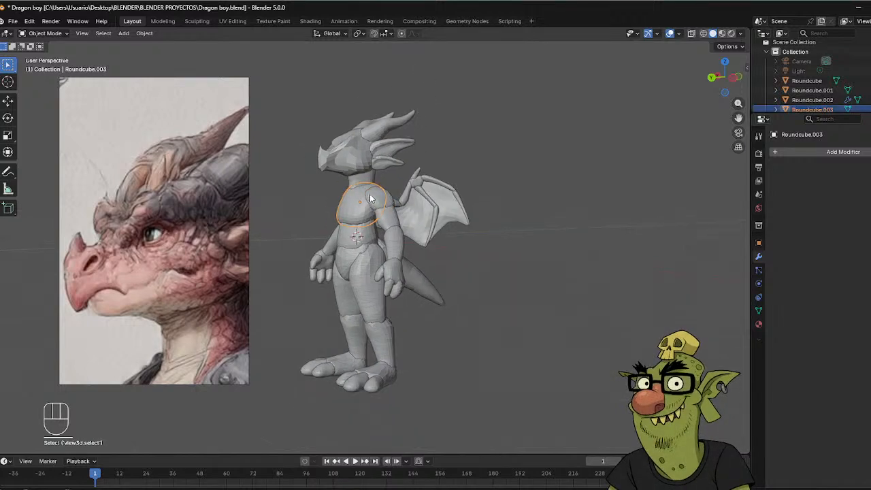
click(400, 181)
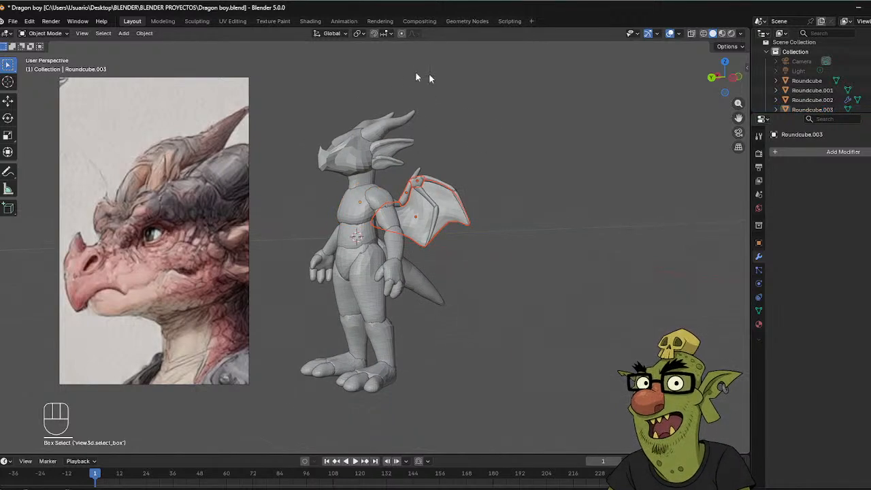
scroll(136, 164, down, 2)
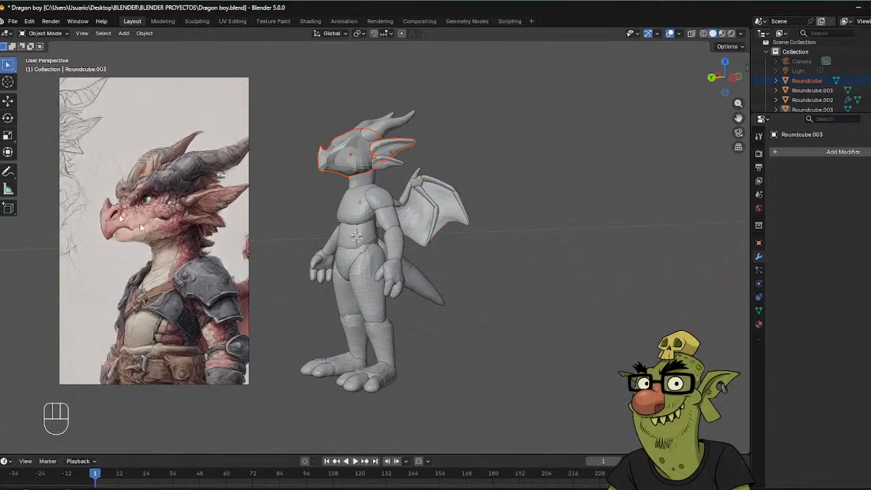
scroll(188, 237, down, 1)
scroll(188, 237, down, 3)
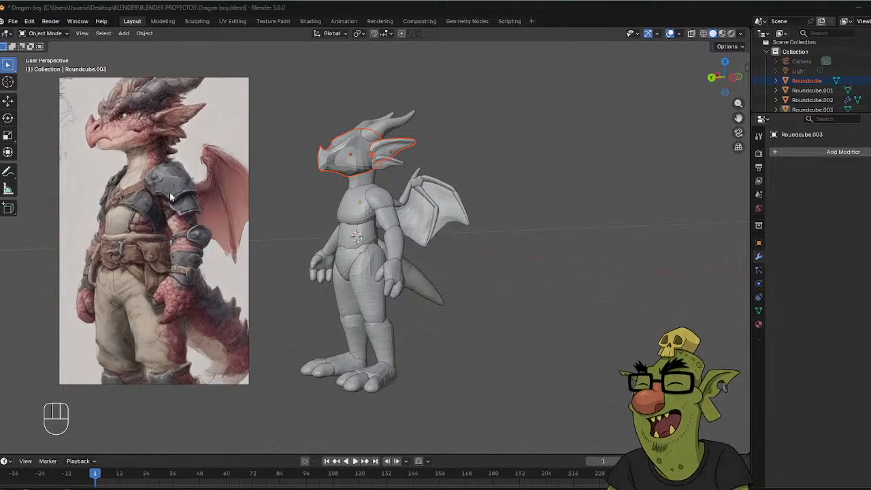
scroll(152, 214, up, 1)
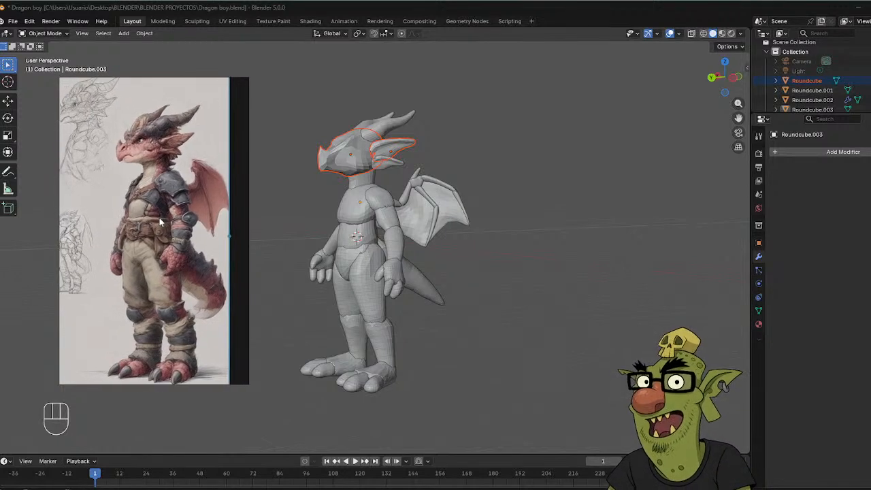
Put the tail into Sculpt Mode and reduce the Grab brush to 108 px.
click(428, 282)
key(ctrl+Tab)
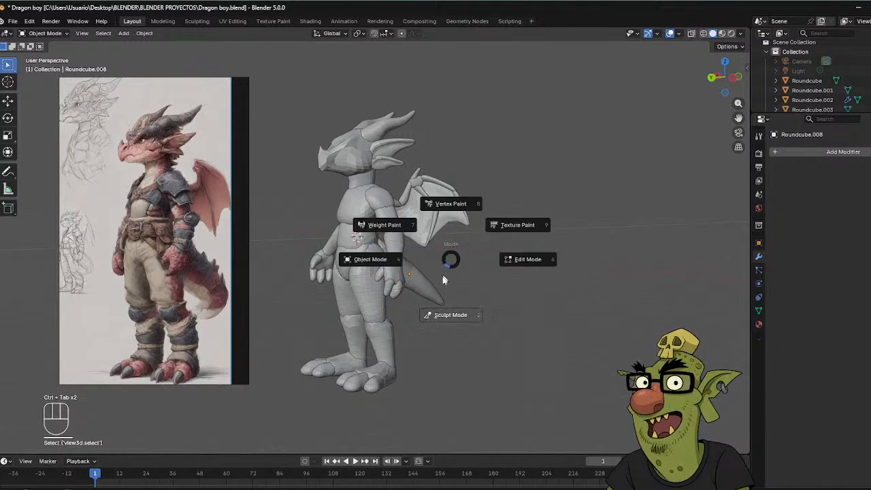
click(446, 307)
middle_drag(443, 298, 365, 185)
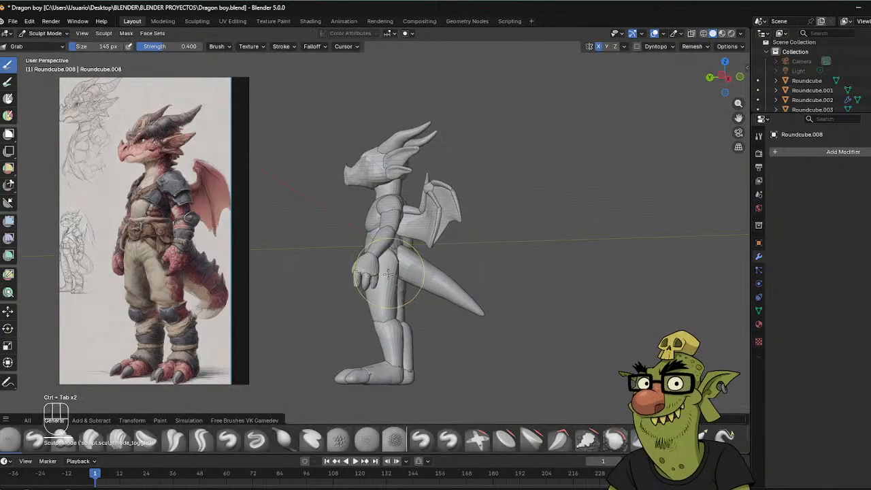
key(f)
click(367, 279)
Examine the tail and the whole figure from below, behind and the side, and return to Object Mode.
mouse_move(408, 257)
middle_down()
mouse_move(464, 292)
mouse_move(459, 257)
middle_up()
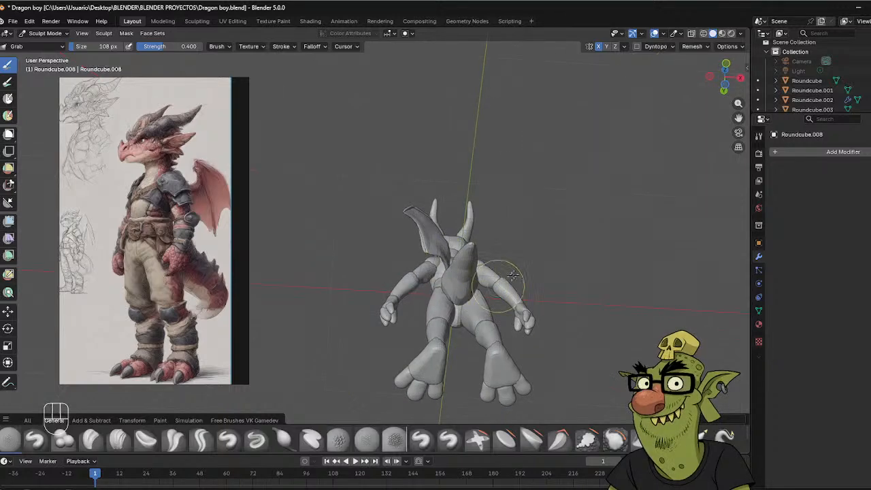
middle_drag(513, 275, 574, 295)
middle_drag(538, 249, 461, 273)
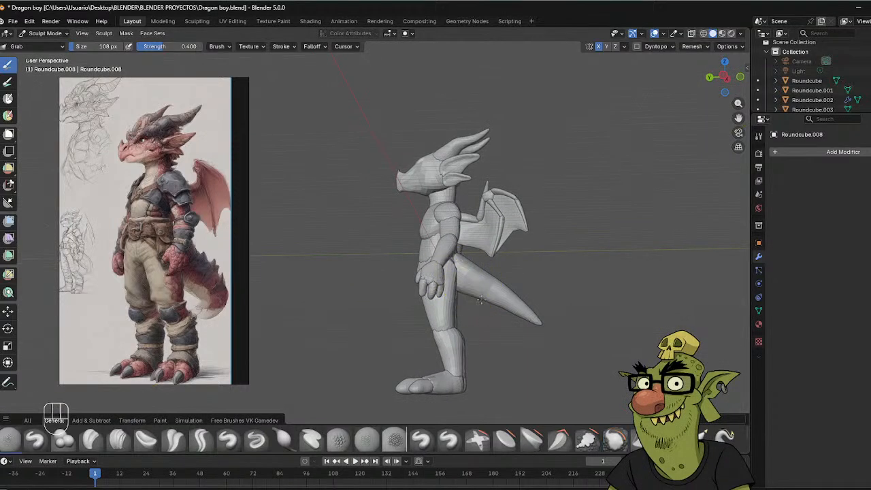
alt+middle_drag(500, 304, 536, 274)
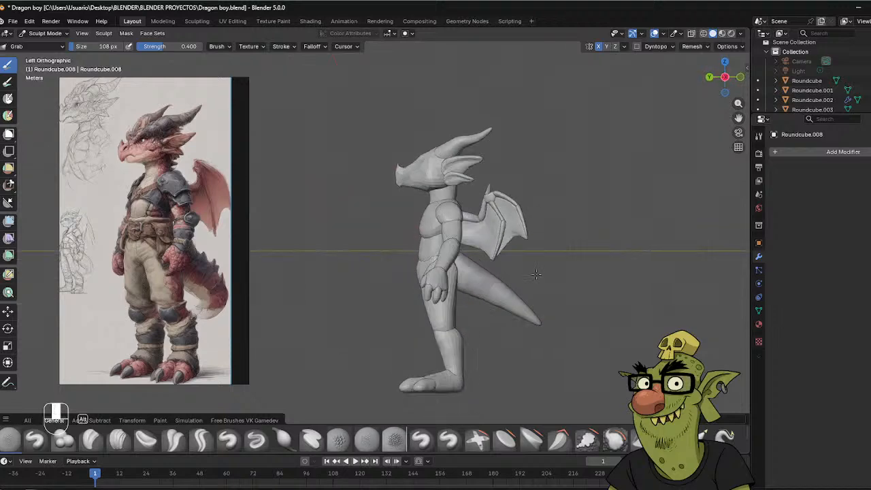
shift+middle_drag(491, 187, 462, 184)
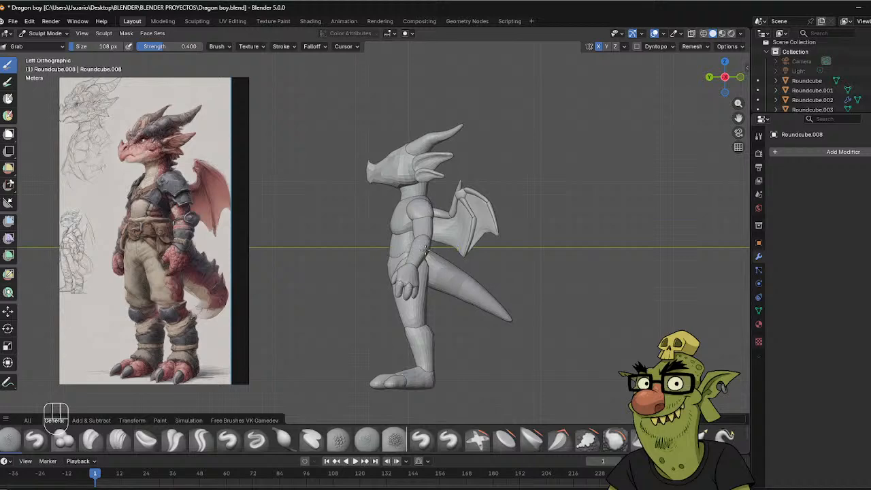
mouse_move(425, 243)
middle_down()
mouse_move(442, 243)
mouse_move(428, 244)
middle_up()
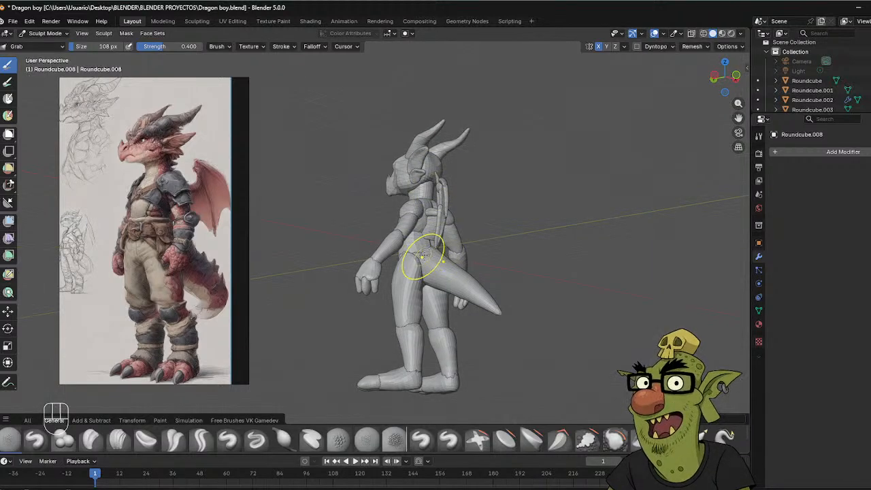
mouse_move(486, 203)
middle_down()
mouse_move(462, 213)
mouse_move(553, 253)
mouse_move(618, 258)
middle_up()
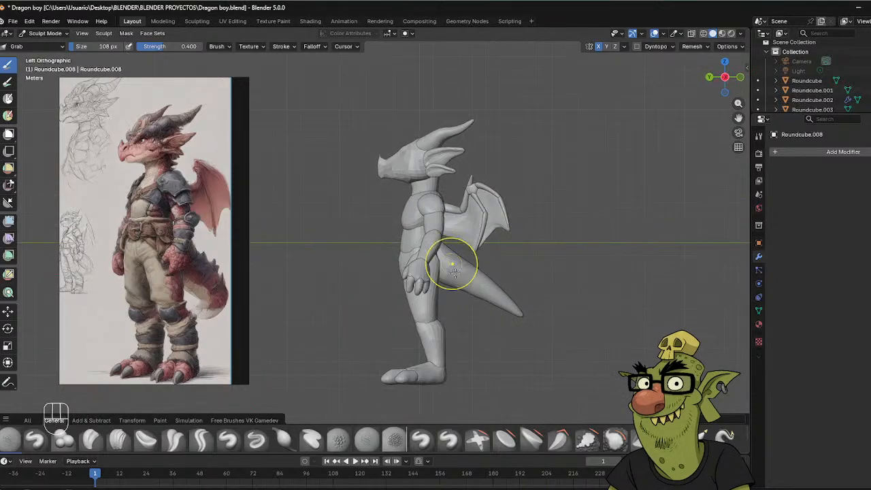
middle_drag(463, 238, 486, 218)
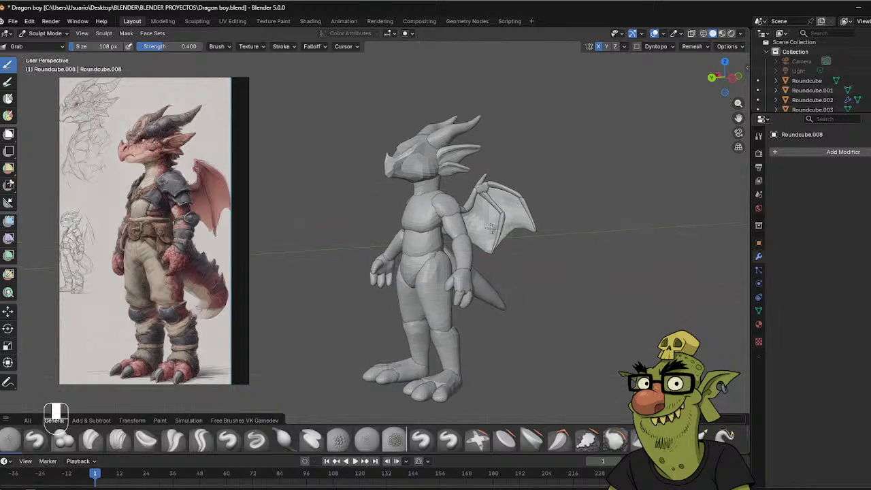
scroll(493, 212, up, 3)
scroll(494, 212, up, 1)
shift+middle_drag(463, 265, 376, 178)
key(ctrl+Tab)
click(310, 178)
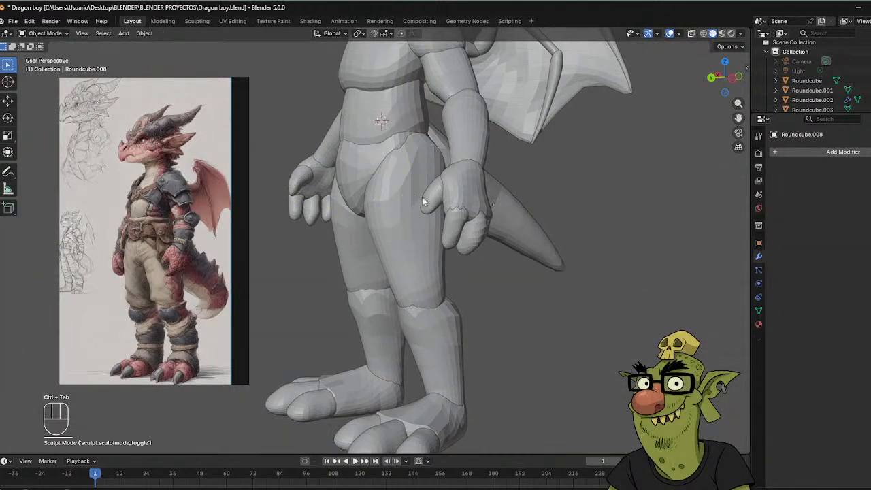
Duplicate the hand's thumb piece and place the copy just below the tip of the thumb as a claw base.
drag(545, 127, 463, 201)
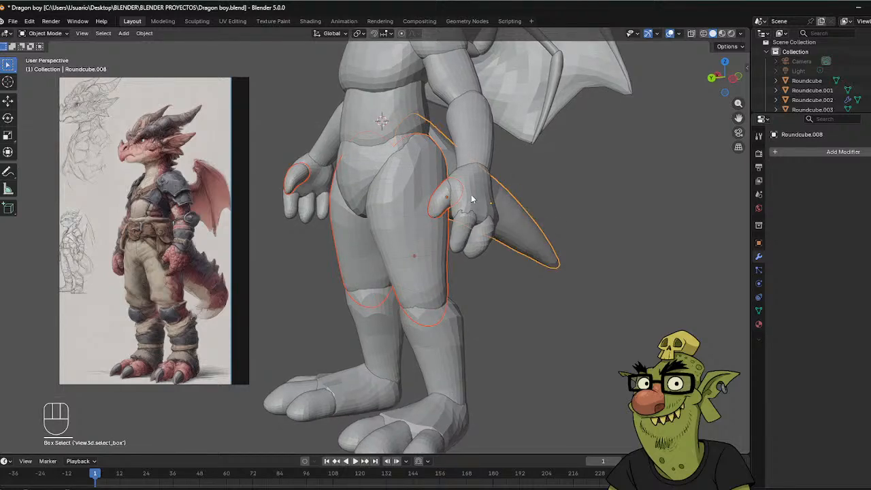
click(569, 199)
click(441, 204)
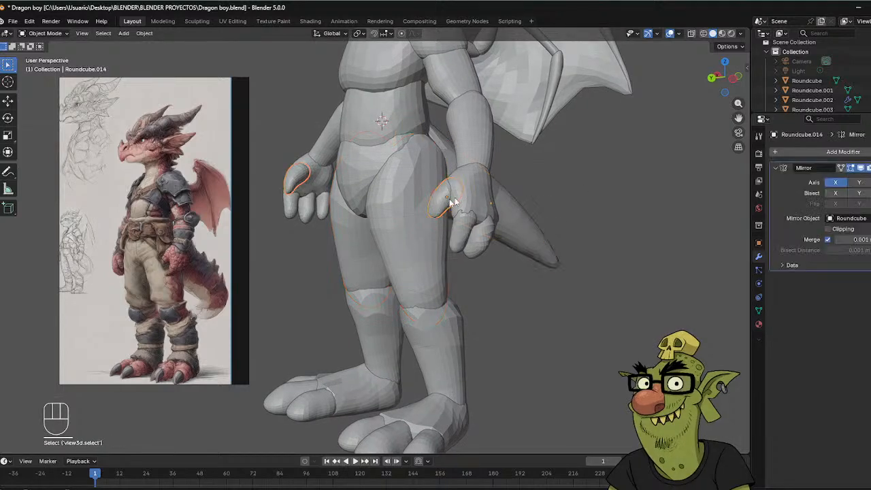
mouse_move(532, 179)
middle_down()
mouse_move(540, 179)
mouse_move(518, 177)
mouse_move(544, 178)
middle_up()
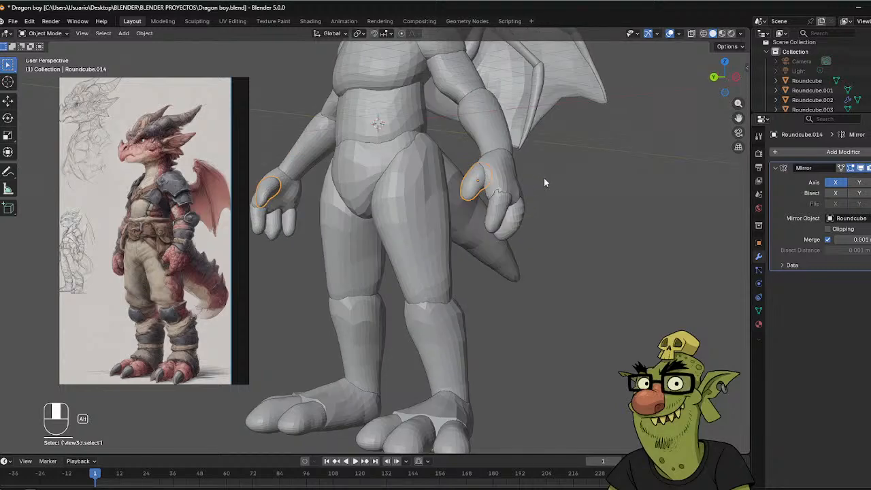
key(shift+d)
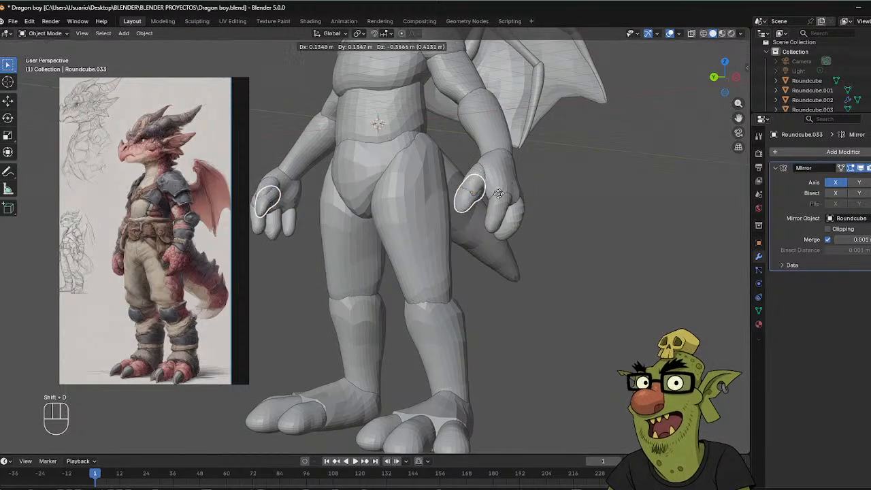
click(497, 194)
mouse_move(497, 194)
middle_down()
mouse_move(522, 210)
mouse_move(502, 206)
mouse_move(531, 200)
middle_up()
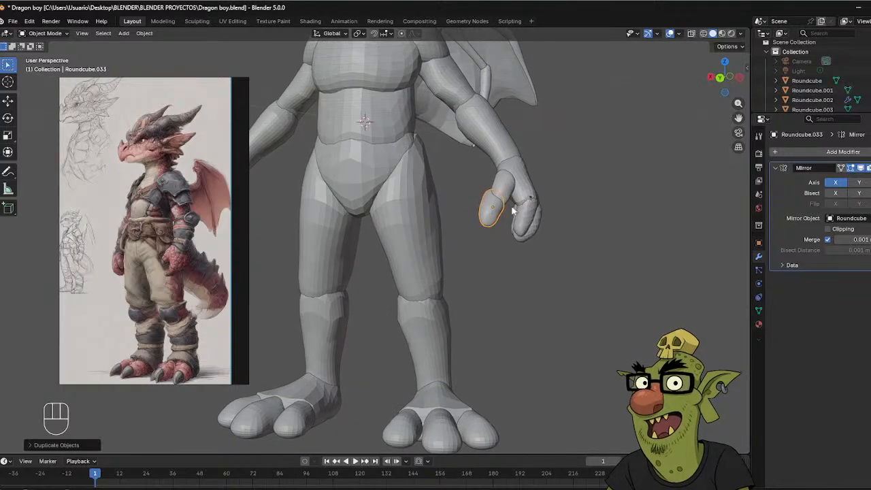
Taper the duplicated thumb piece into a claw shape in Sculpt Mode with the 108 px Grab brush.
key(ctrl+Tab)
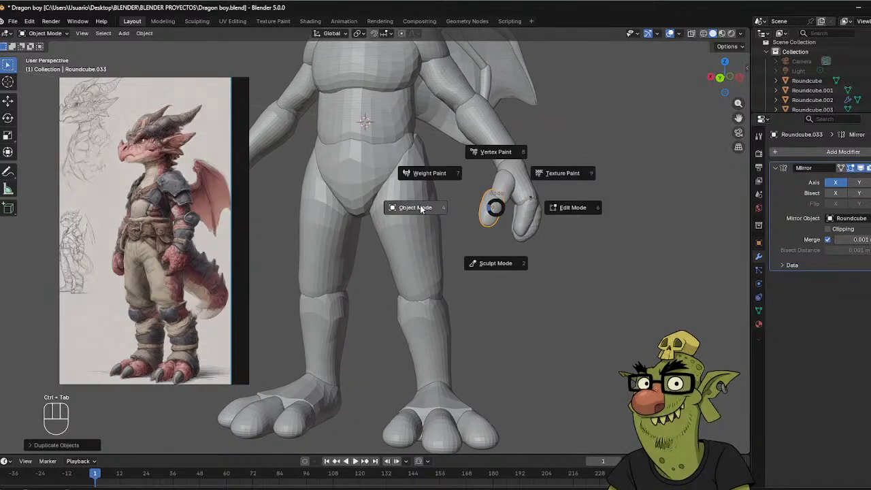
key(ctrl+Tab)
click(494, 271)
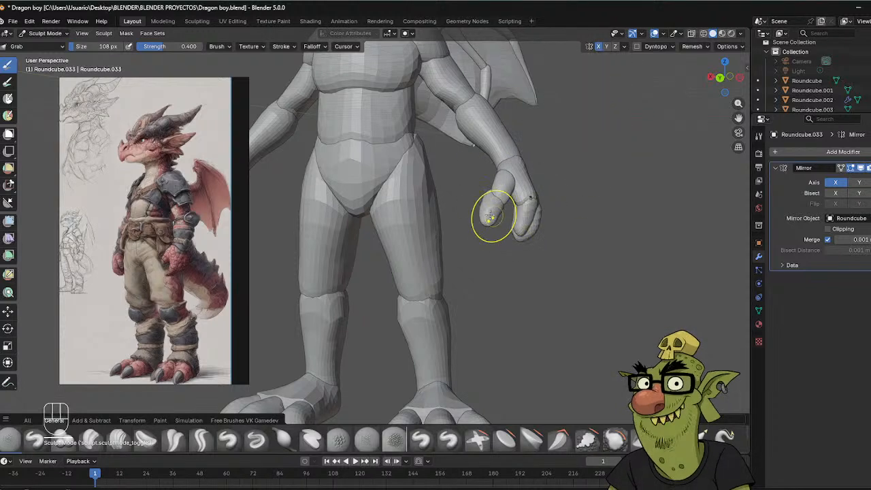
key(shift)
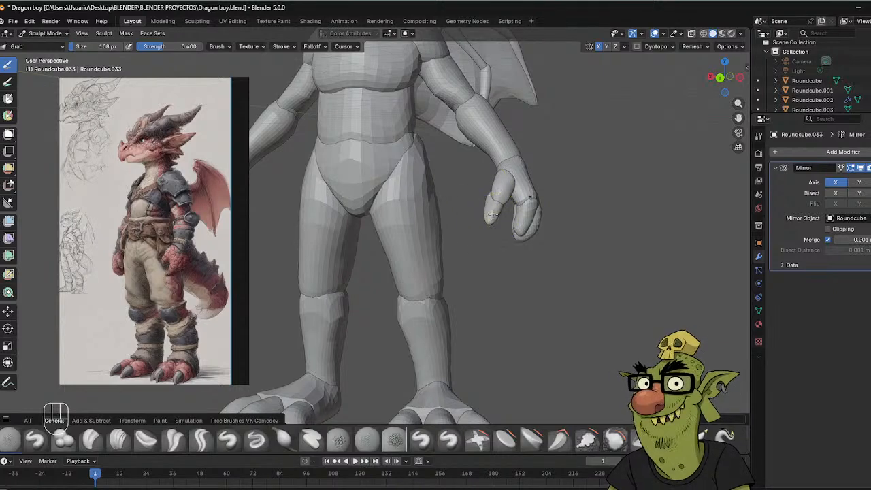
middle_drag(537, 196, 484, 210)
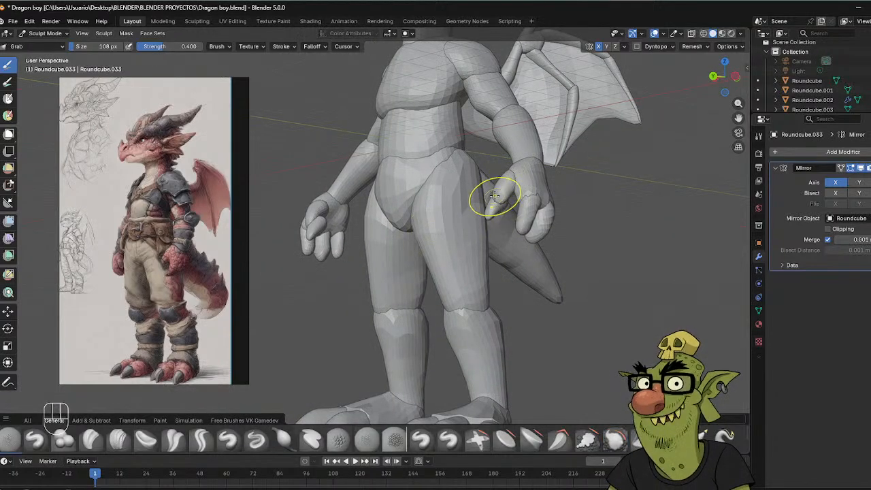
middle_drag(496, 202, 593, 162)
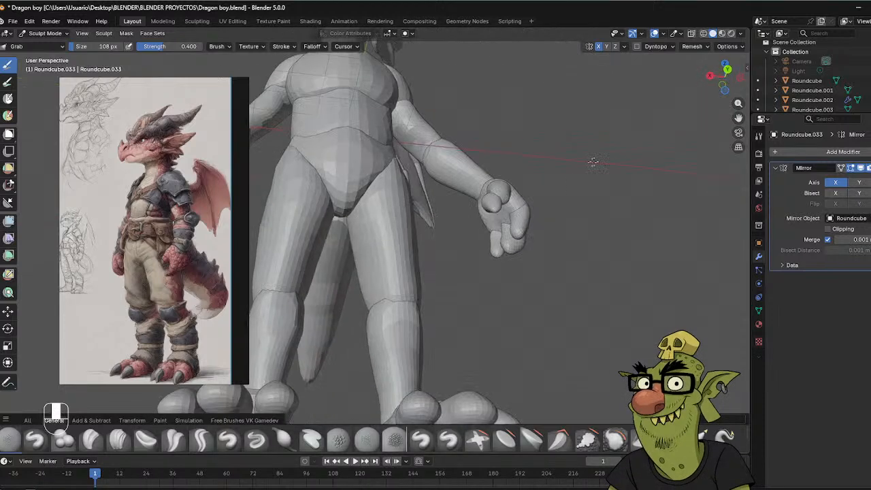
Return to Object Mode, move the claw onto the thumb's tip and scale it down slightly.
key(ctrl+Tab)
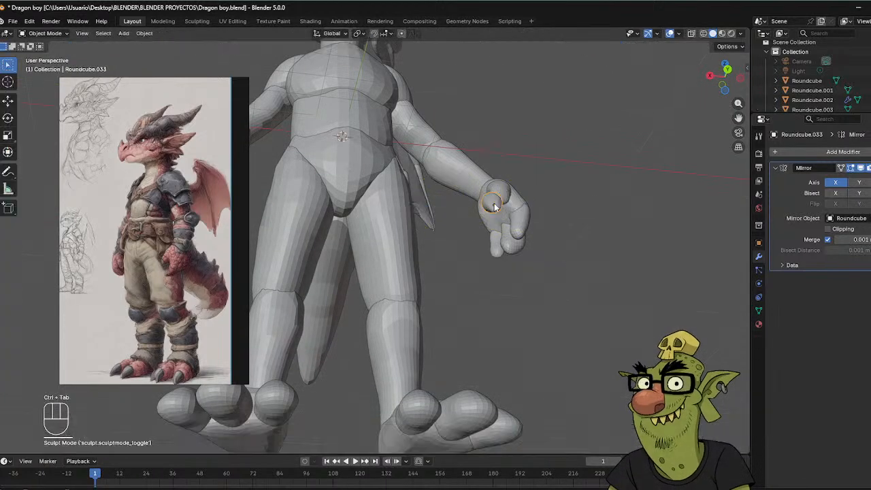
click(500, 202)
click(491, 206)
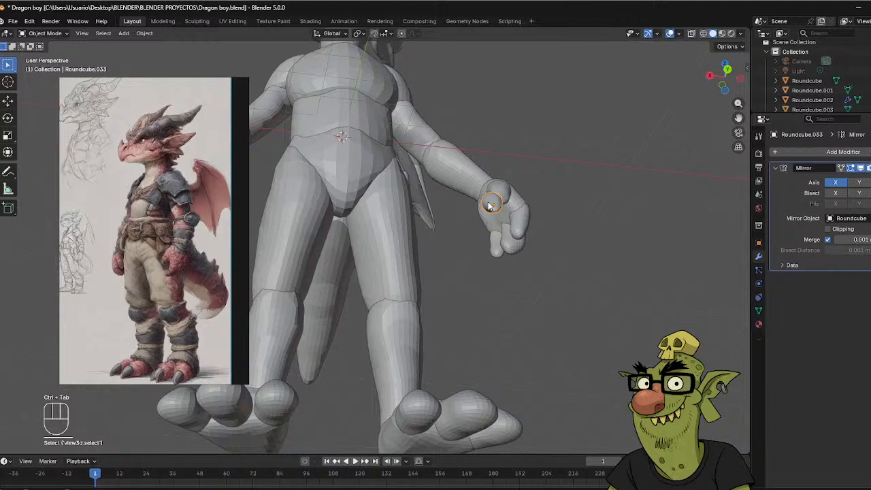
key(g)
click(544, 188)
middle_drag(544, 188, 421, 238)
key(s)
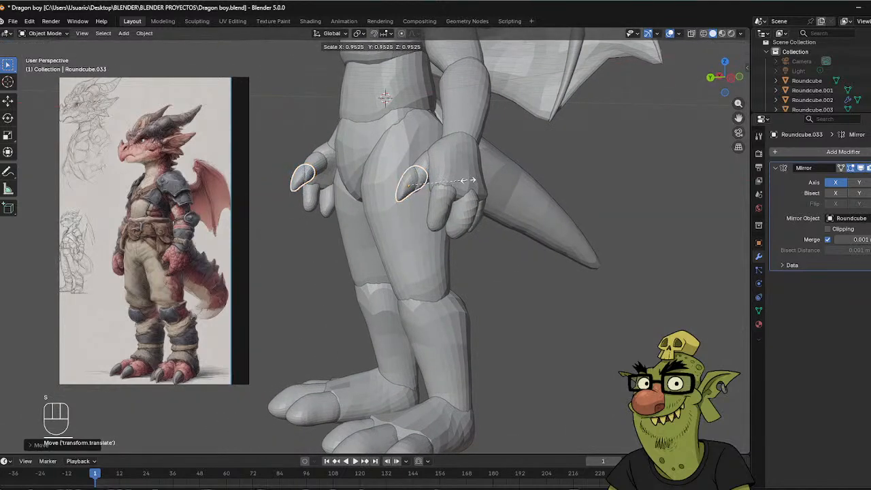
click(457, 183)
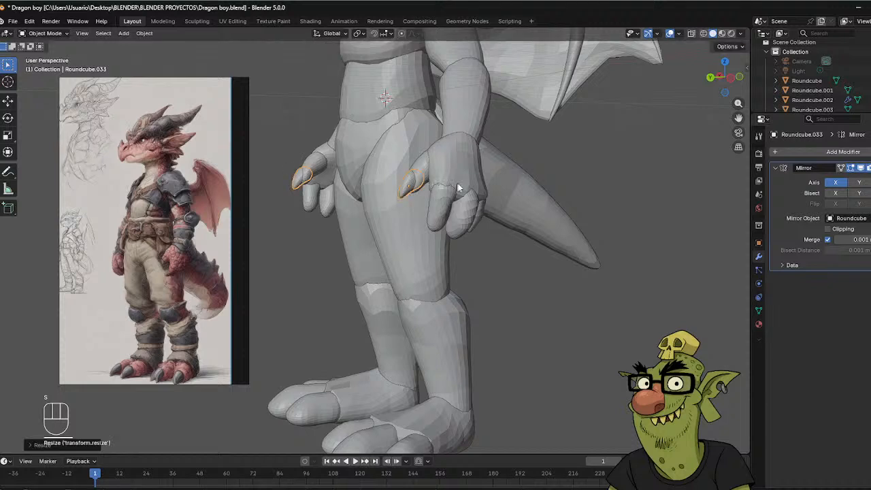
Rotate the thumb claw to follow the thumb's direction and move it to sit against the tip.
key(r)
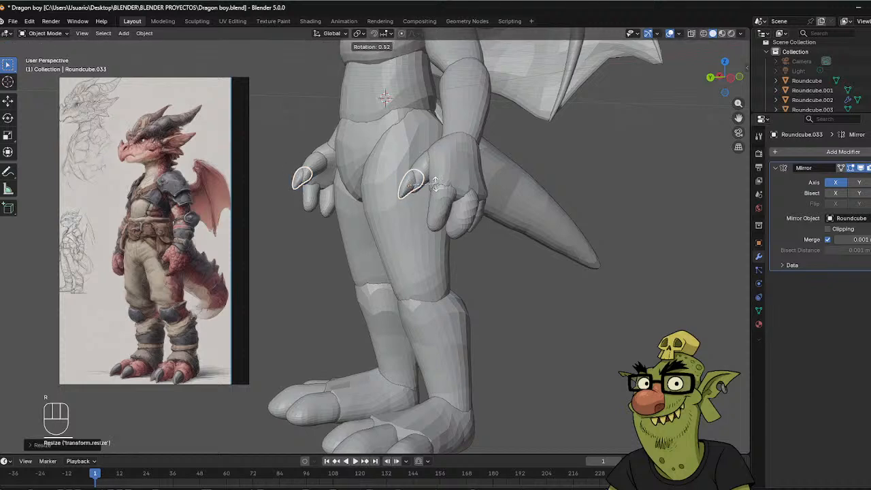
click(441, 182)
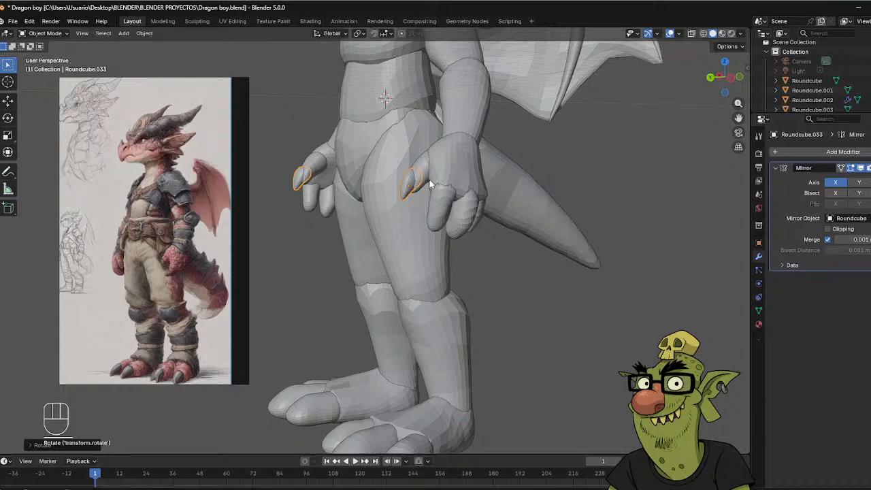
key(g)
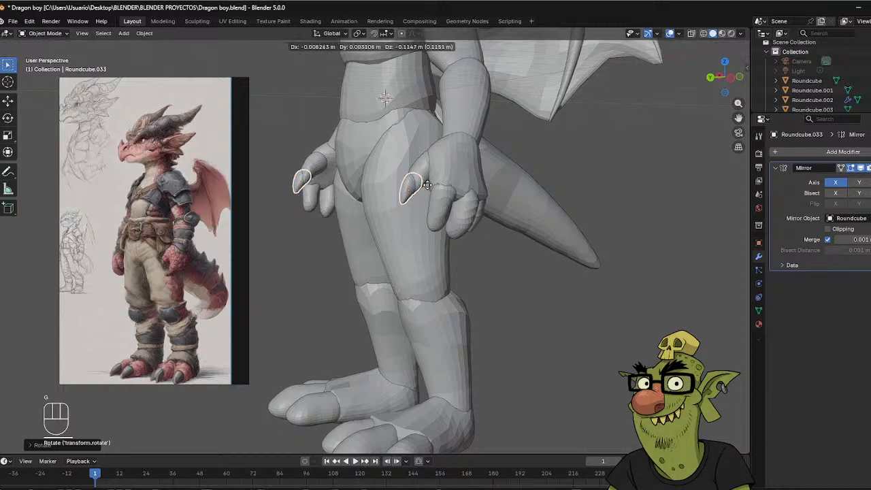
click(441, 174)
Sculpt the thumb claw narrower and more pointed with the Grab brush, shaping it from the front and side.
middle_drag(441, 174, 506, 183)
scroll(506, 151, up, 3)
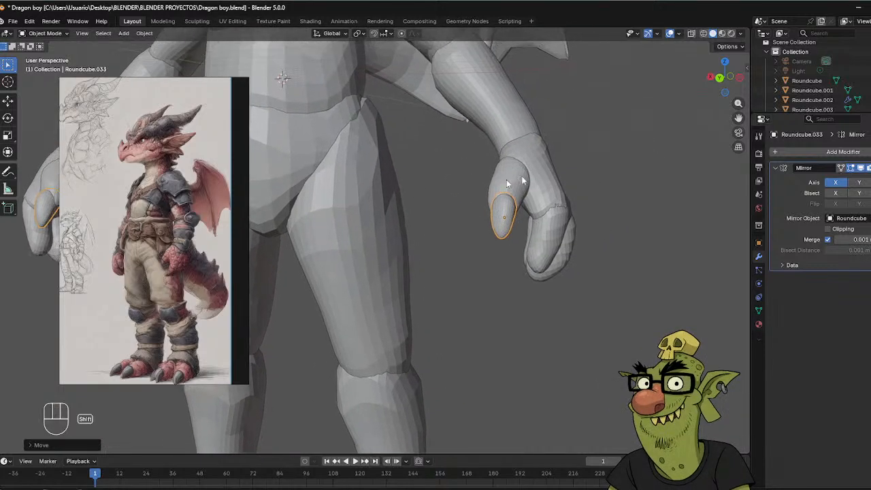
key(ctrl+Tab)
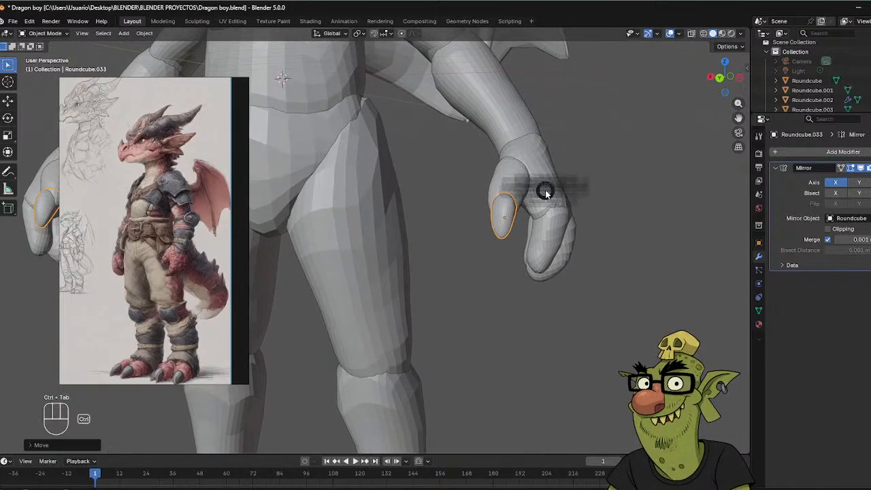
click(542, 246)
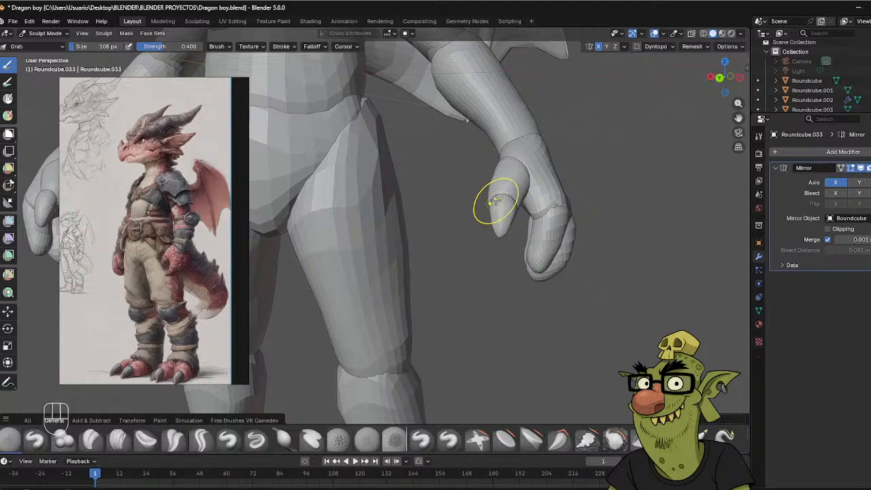
middle_drag(510, 197, 524, 215)
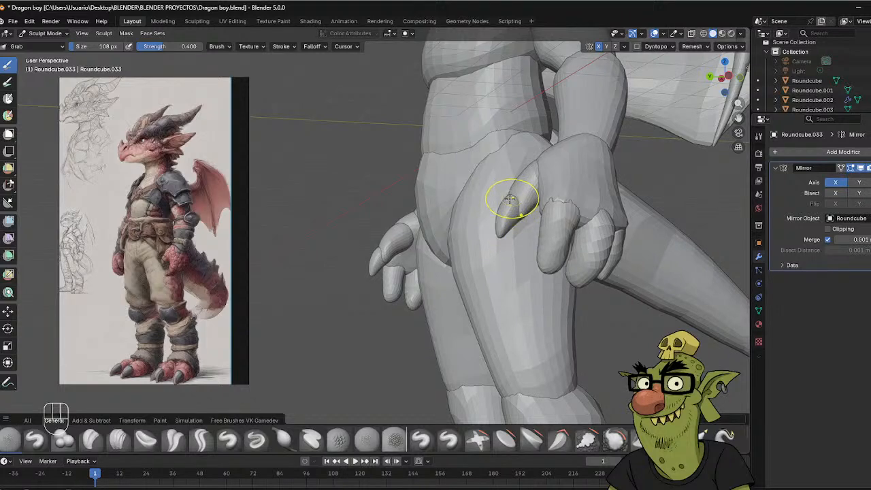
mouse_move(510, 198)
middle_down()
mouse_move(495, 201)
mouse_move(482, 223)
middle_up()
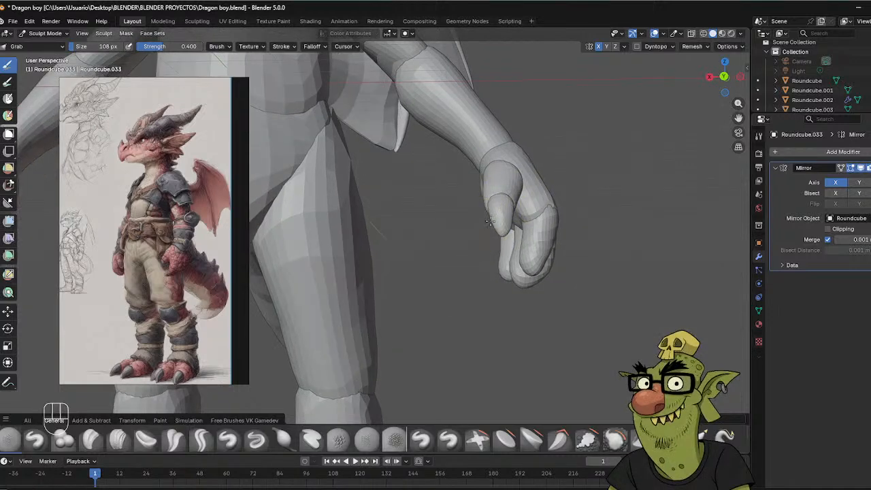
middle_drag(570, 182, 558, 217)
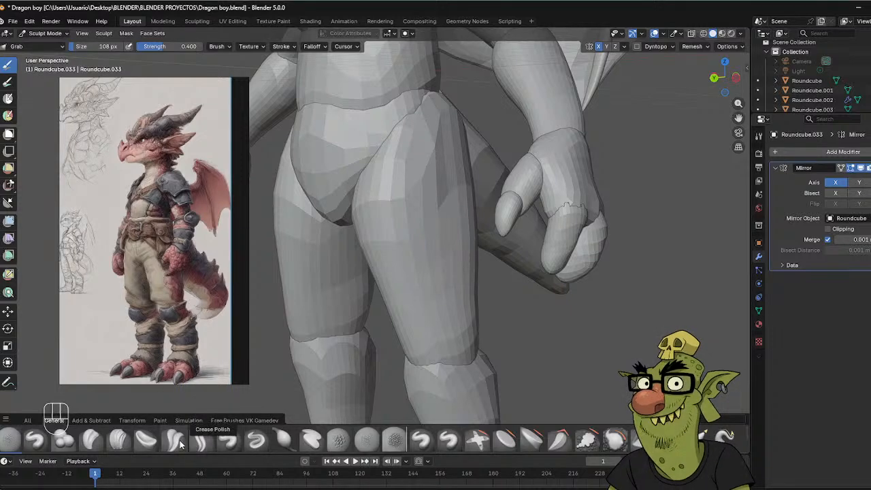
Refine the thumb claw's surface with the Crease Polish brush at 74 px and smooth it.
click(175, 441)
middle_drag(490, 204, 534, 172)
key(f)
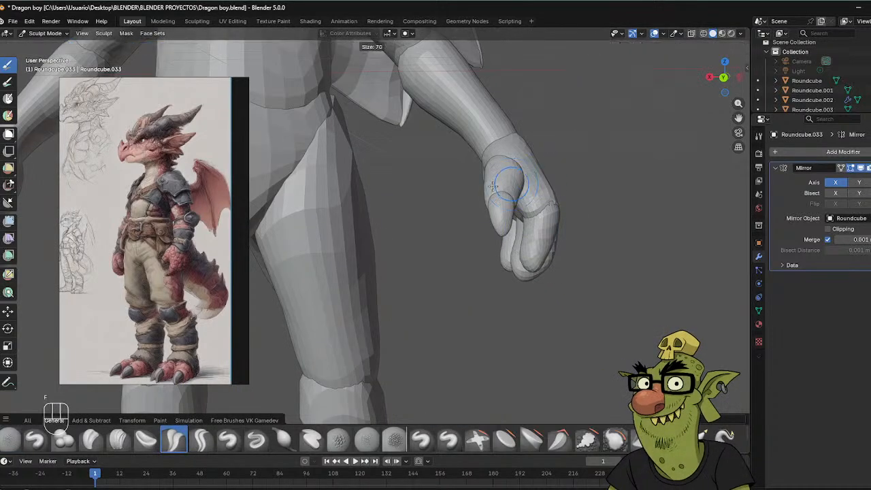
click(491, 196)
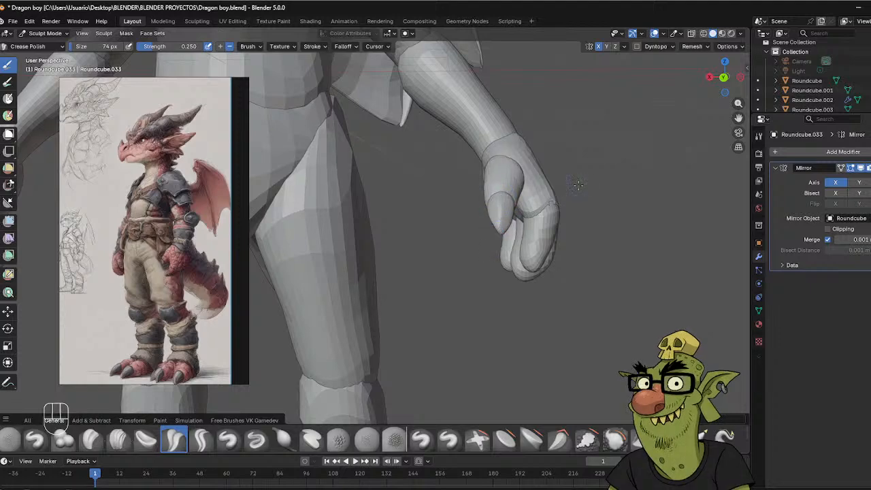
middle_drag(577, 184, 500, 221)
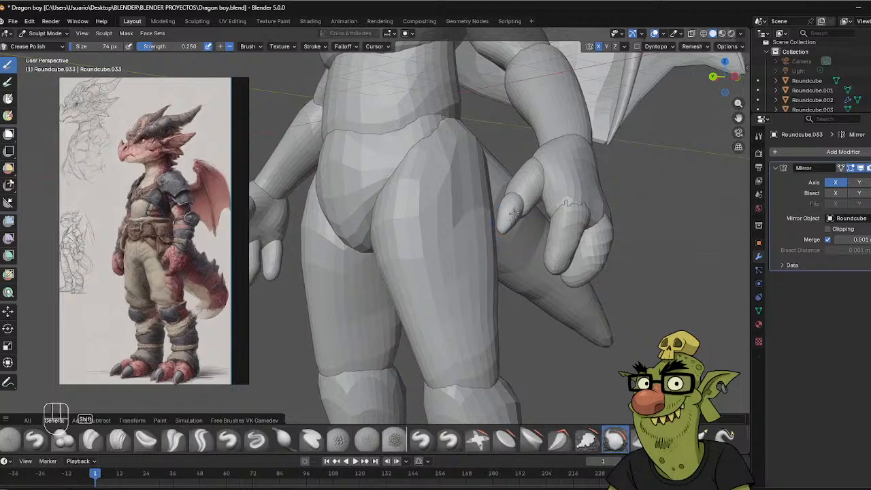
Reduce the Crease Polish brush to 54 px and work over the thumb claw's finer details.
middle_drag(538, 198, 534, 185)
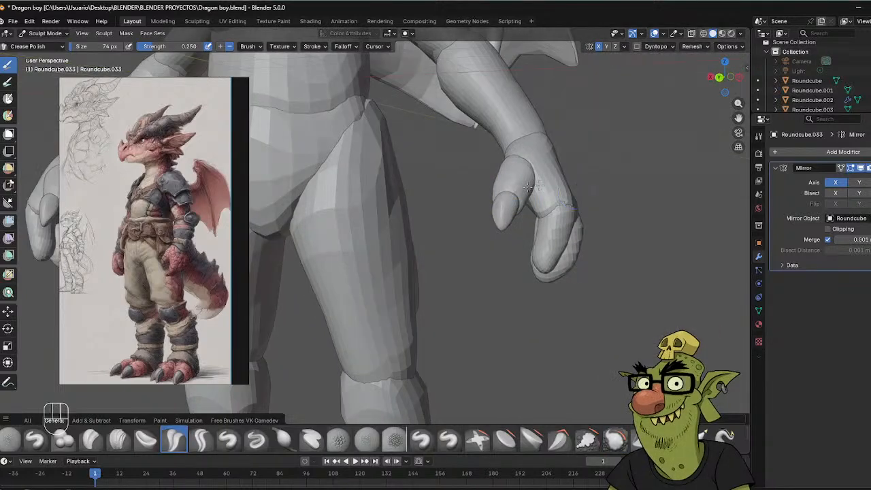
key(f)
click(501, 224)
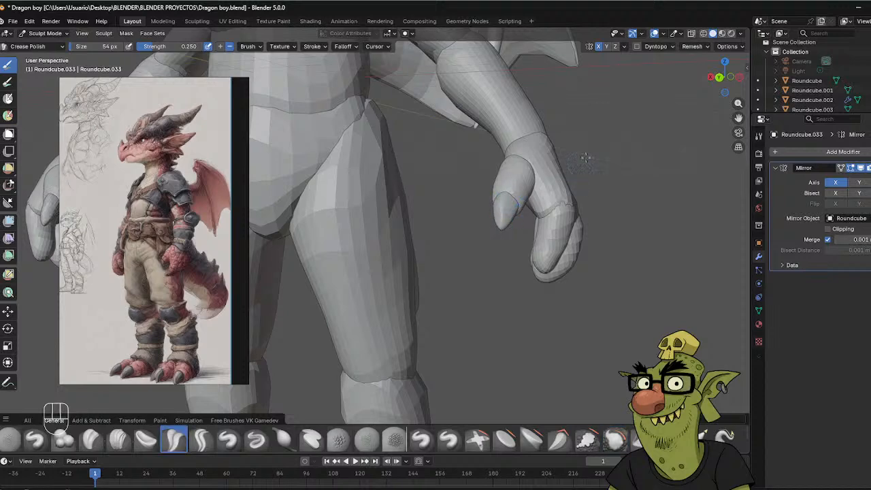
Adjust the underside of the thumb claw with the Grab brush at 71 px.
middle_drag(583, 159, 544, 139)
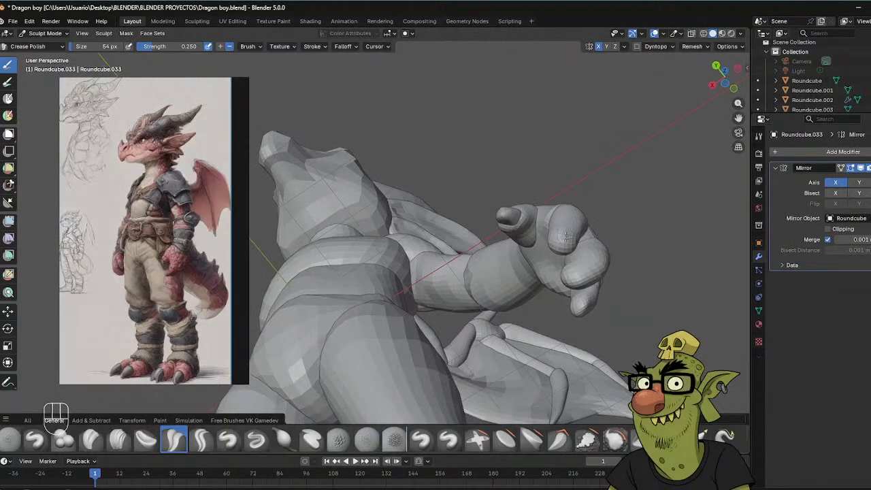
middle_drag(565, 236, 571, 232)
key(g)
key(f)
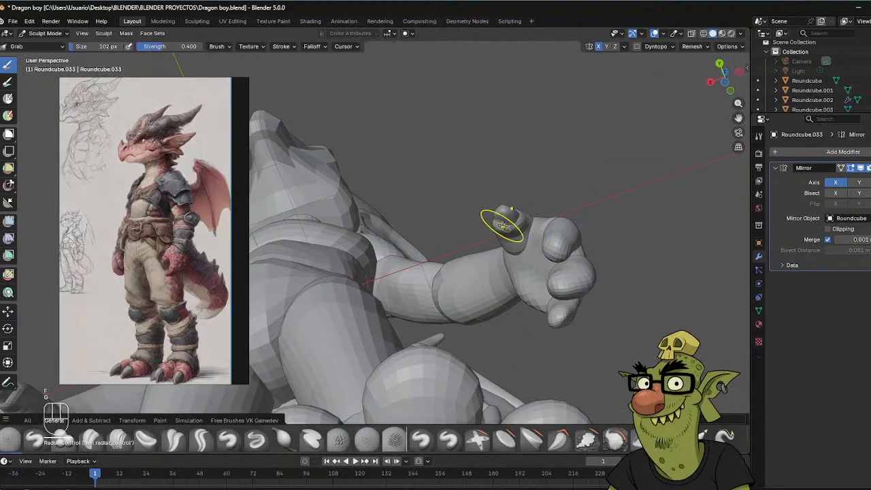
click(486, 237)
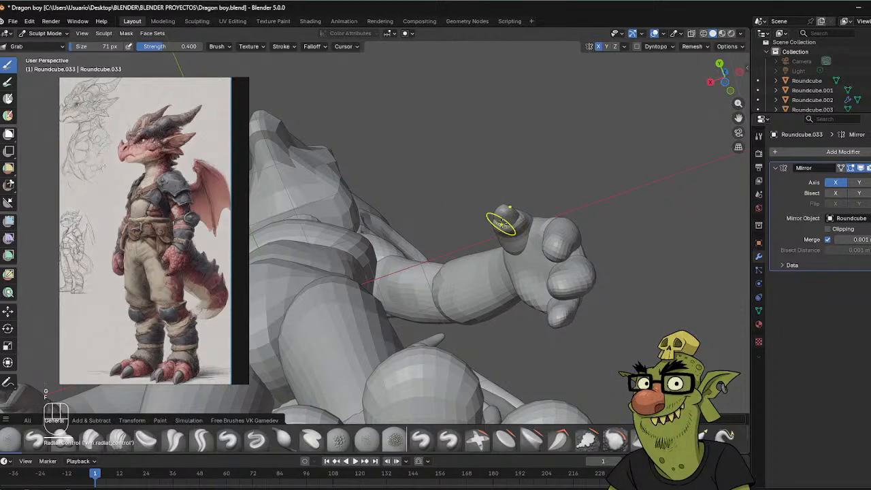
Flatten and even out the thumb claw's underside with the Scrape/Fill brush at 54 px, checking it from several sides.
mouse_move(549, 234)
middle_down()
mouse_move(527, 260)
mouse_move(507, 219)
middle_up()
click(586, 439)
key(f)
click(507, 211)
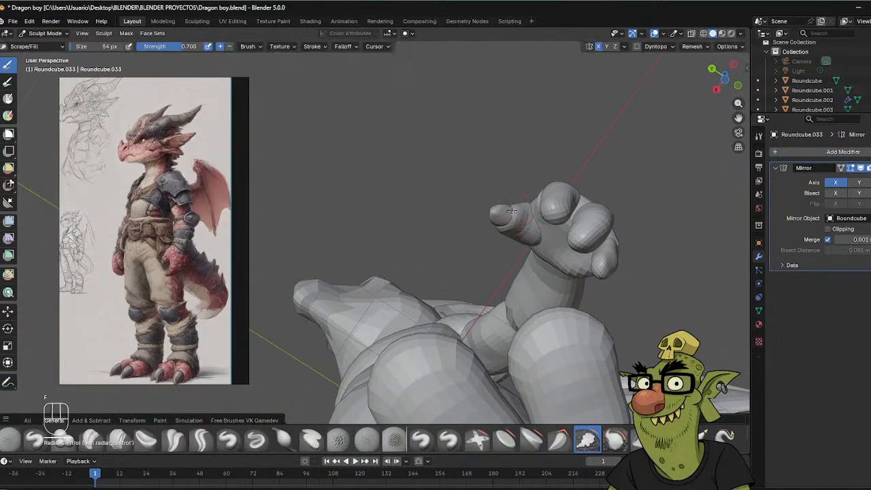
middle_drag(535, 193, 507, 164)
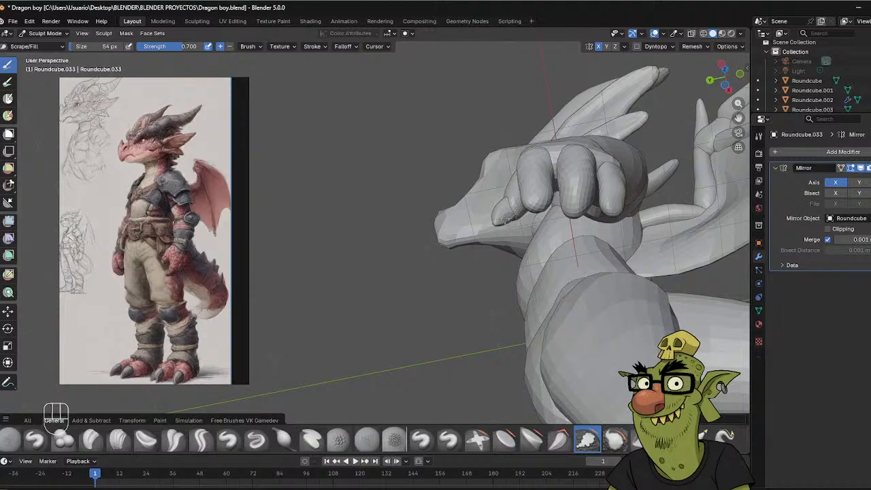
middle_drag(507, 216, 557, 258)
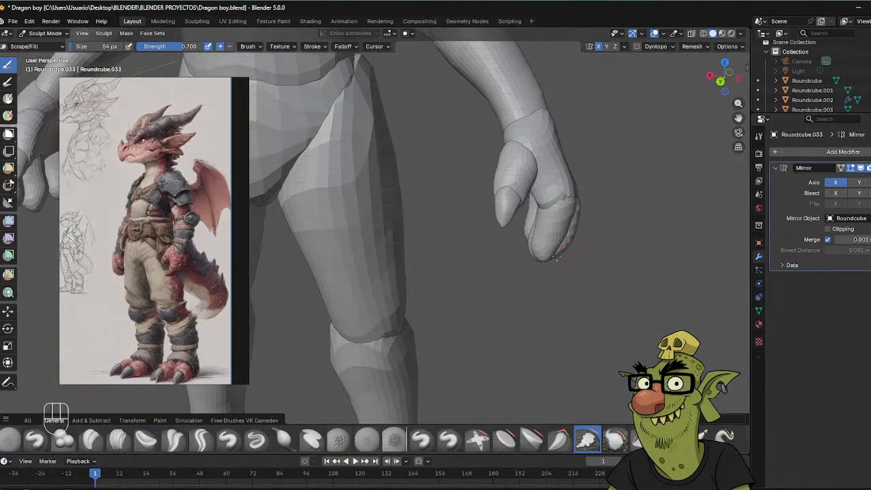
middle_drag(522, 227, 437, 197)
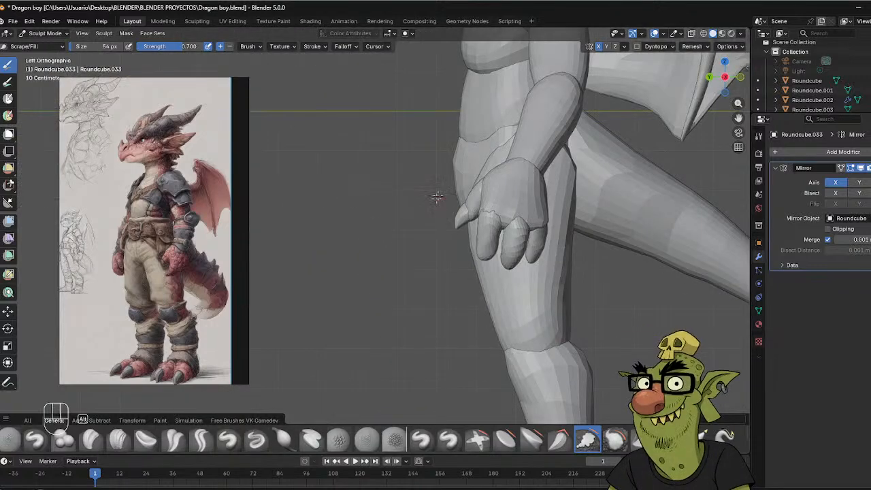
Duplicate the thumb claw in Object Mode, rotate the copy to point downward and place it at the index fingertip.
key(ctrl+Tab)
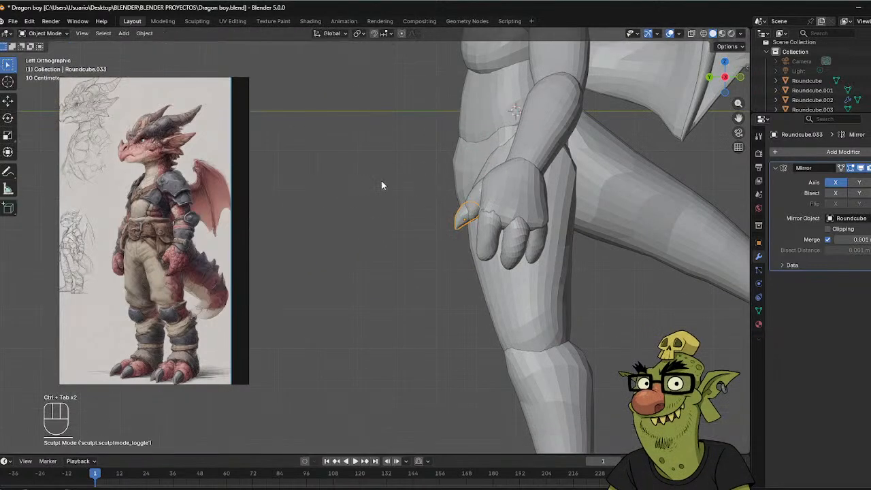
key(shift+d)
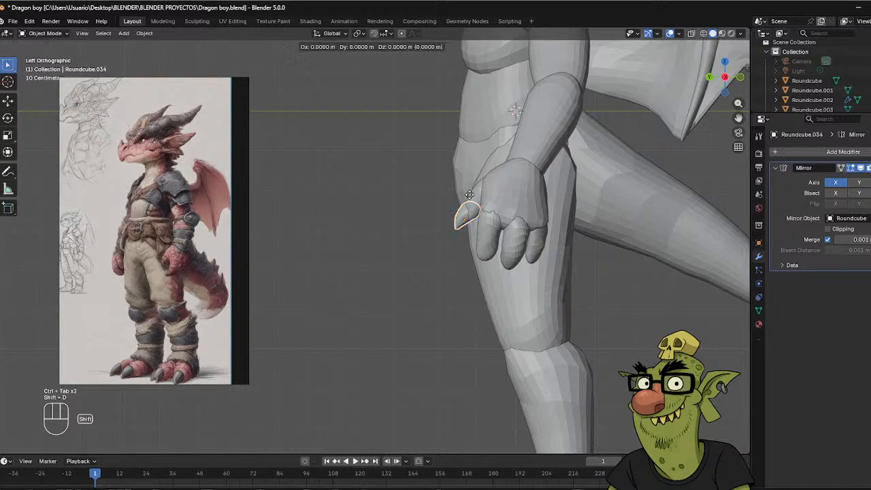
click(486, 269)
middle_drag(486, 268, 544, 205)
key(r)
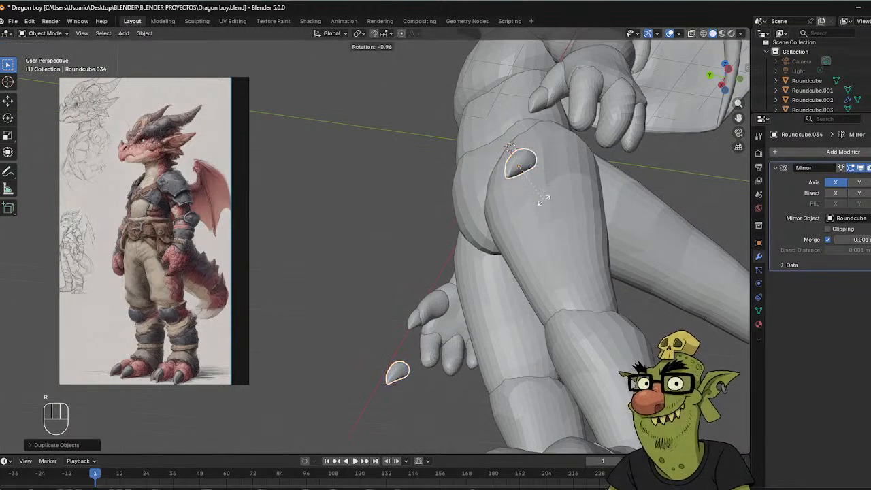
key(r)
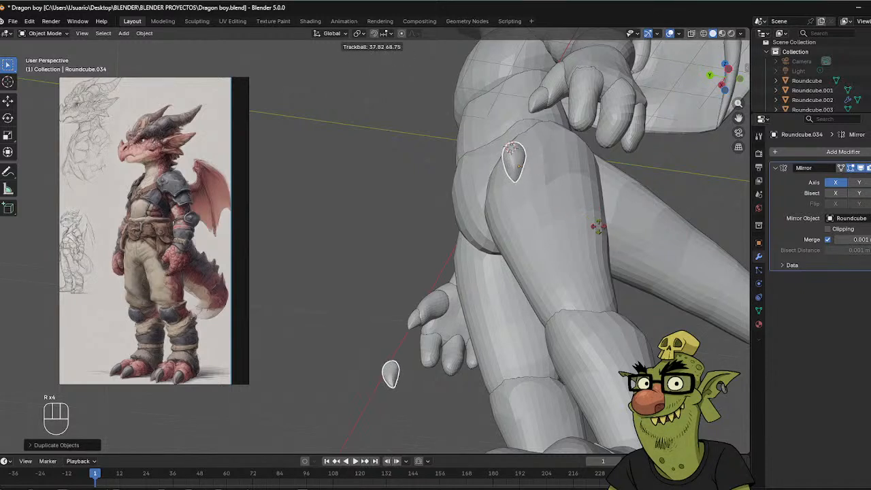
click(579, 222)
key(g)
click(624, 204)
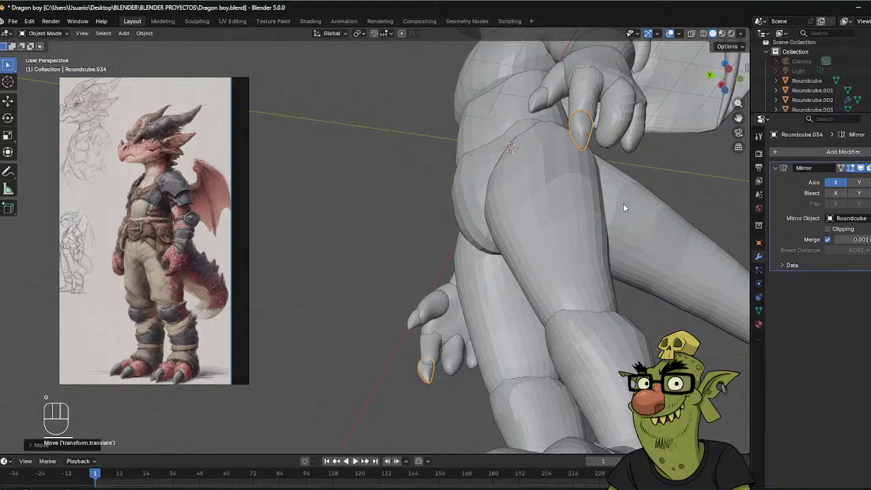
Rotate the index claw to follow the finger's direction and reposition it on the fingertip as seen from the front.
middle_drag(623, 203, 537, 232)
key(r)
click(489, 222)
key(g)
click(557, 234)
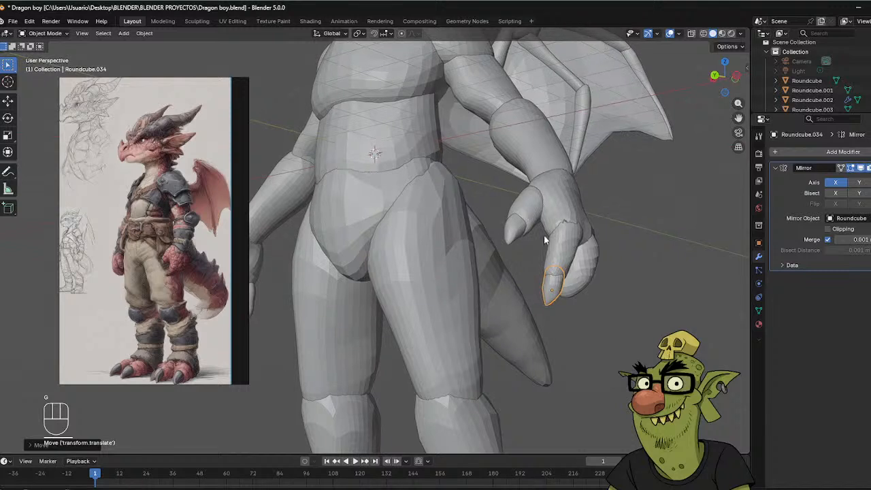
Scale the index claw down slightly and rotate it freely to match the finger's orientation from below.
scroll(591, 191, up, 2)
click(590, 190)
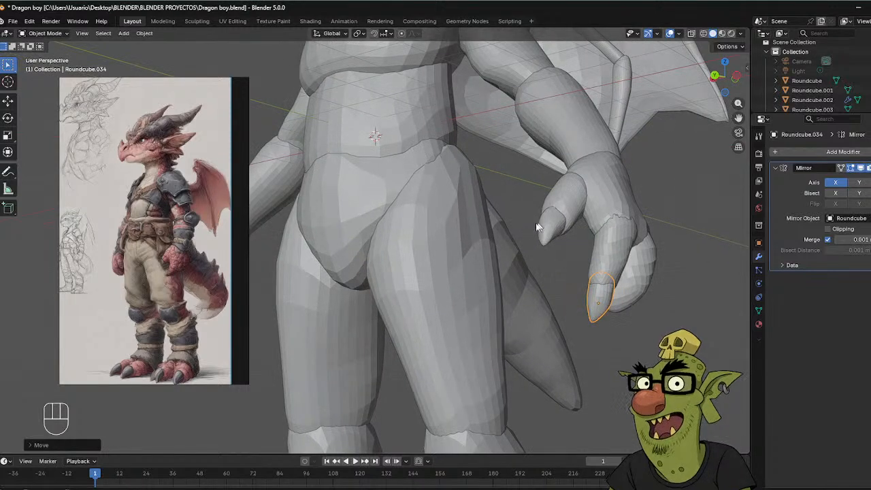
key(s)
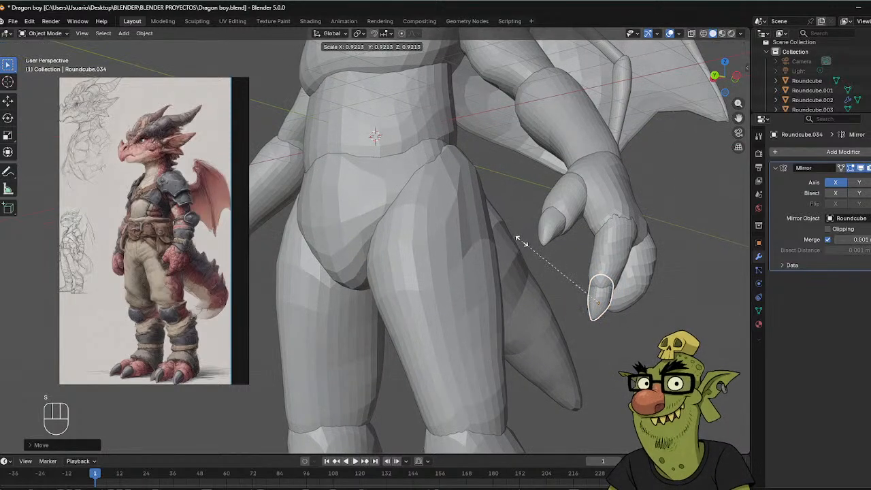
click(523, 240)
middle_drag(650, 226, 546, 197)
key(r)
click(470, 195)
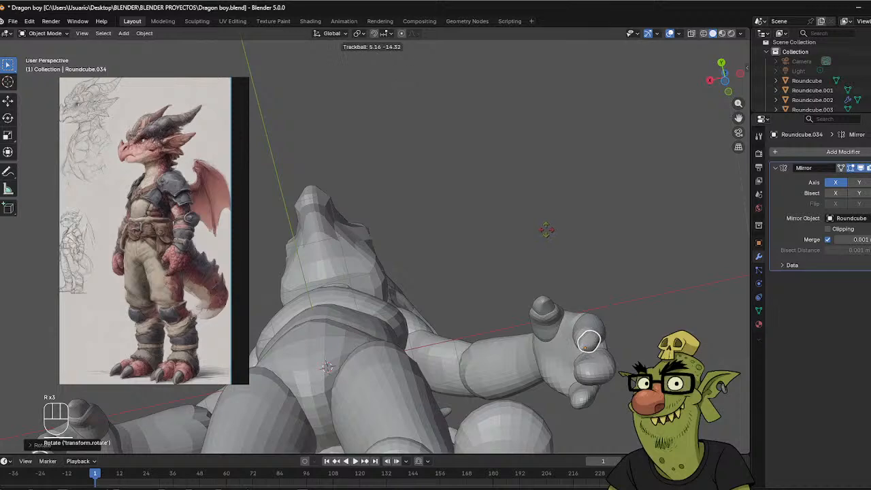
click(547, 231)
Move the index claw onto the end of the finger, centring it from the front and from below.
middle_drag(604, 160, 616, 316)
key(g)
click(504, 206)
key(g)
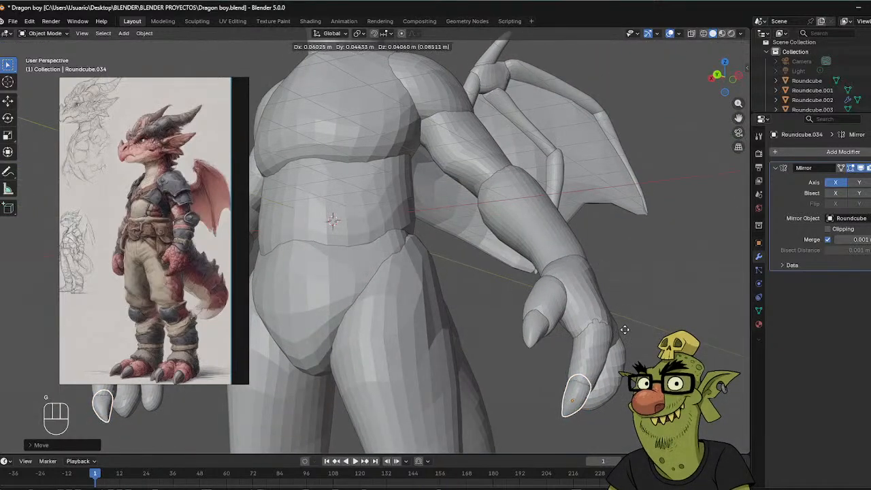
click(625, 326)
middle_drag(624, 327, 466, 287)
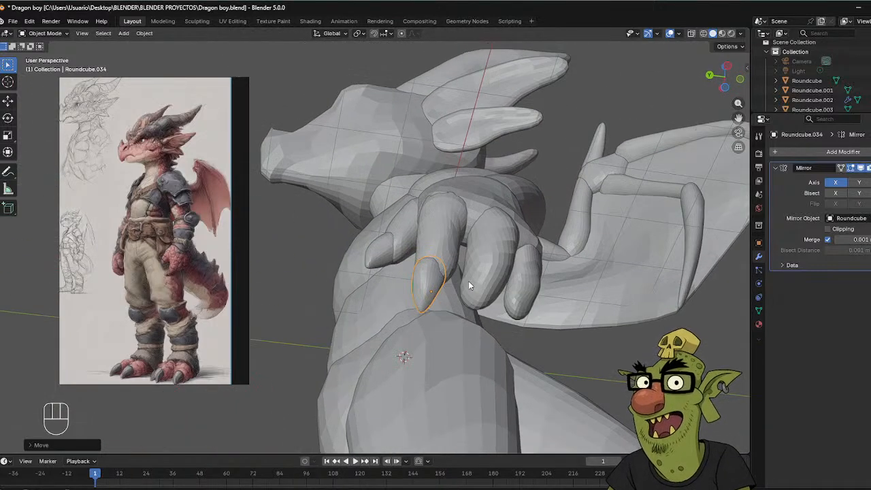
middle_drag(488, 198, 429, 210)
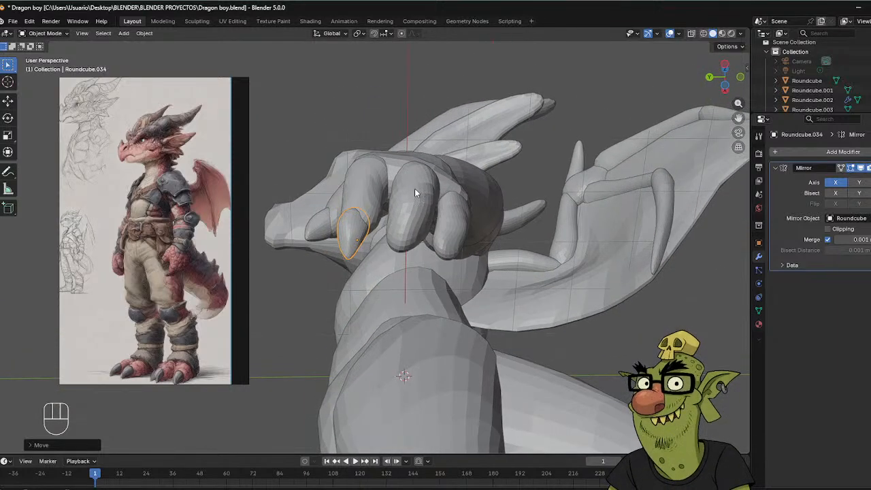
key(g)
click(421, 188)
Tilt the index claw in the front view and shift it back against the fingertip.
middle_drag(421, 188, 449, 178)
scroll(449, 174, up, 4)
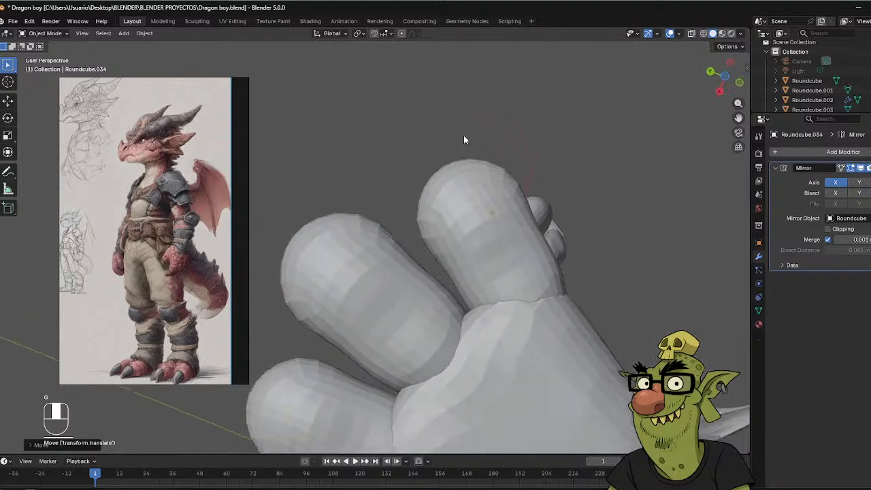
middle_drag(462, 138, 563, 287)
scroll(475, 189, down, 4)
key(r)
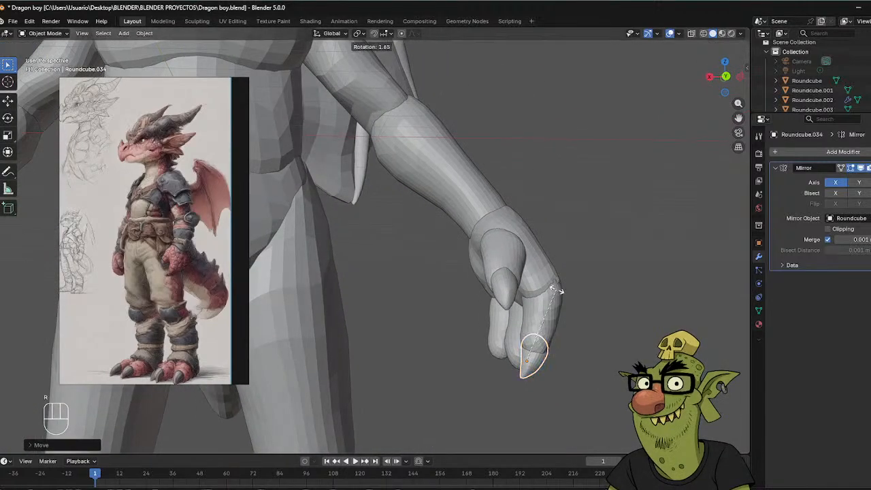
click(565, 301)
key(g)
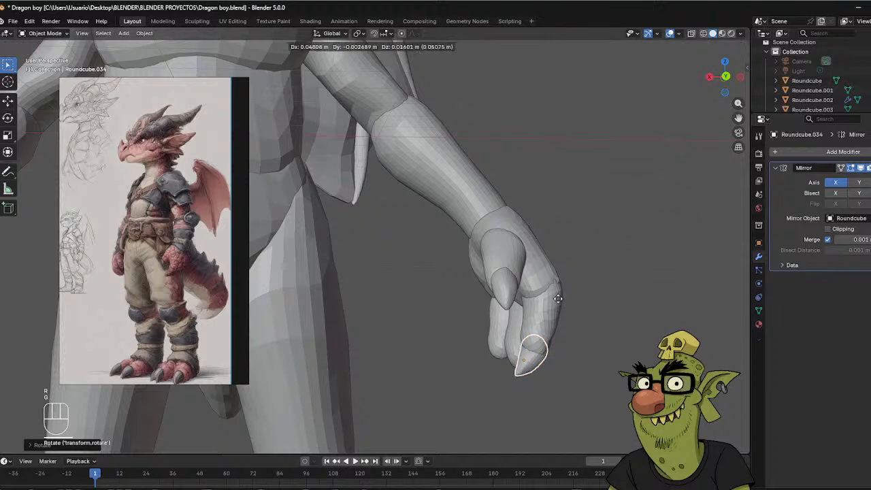
click(552, 283)
Rotate the index claw further inward toward the palm and nudge it up into the fingertip.
middle_drag(552, 283, 615, 163)
key(r)
click(460, 138)
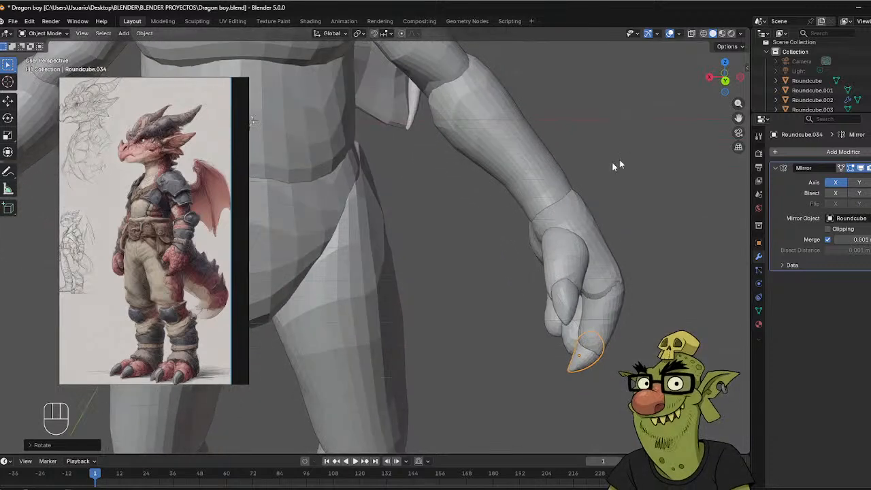
key(r)
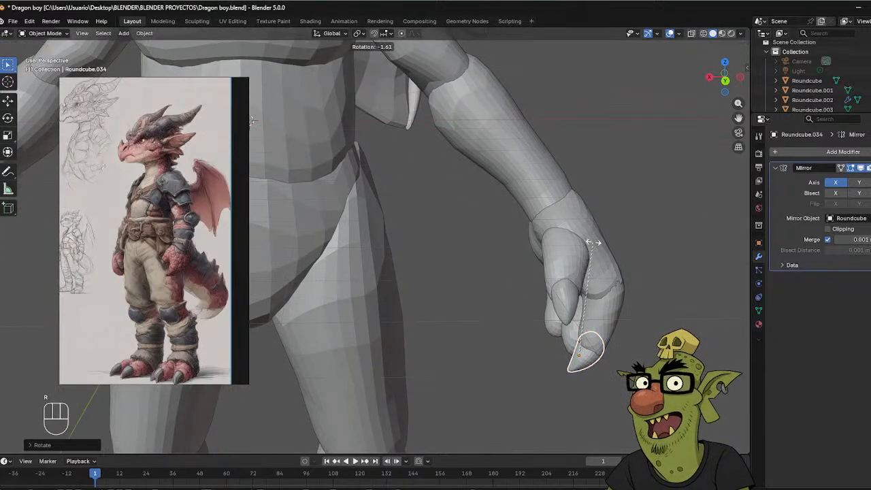
key(g)
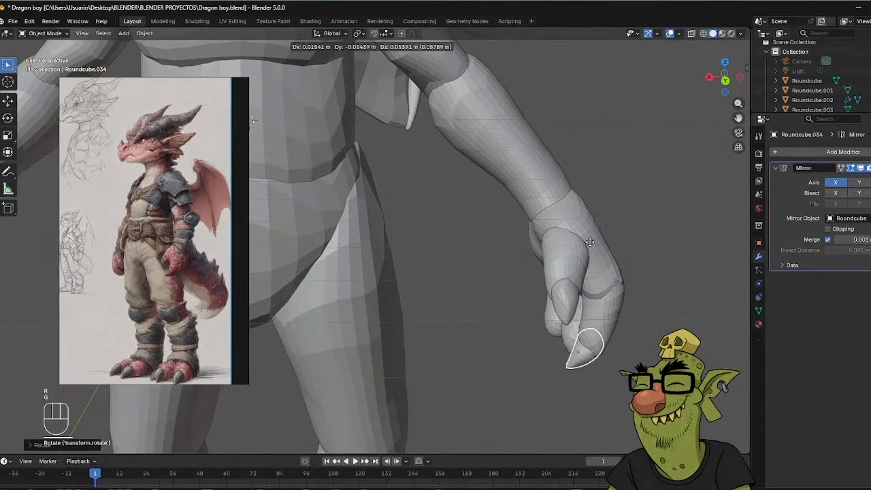
click(590, 242)
middle_drag(590, 238, 532, 184)
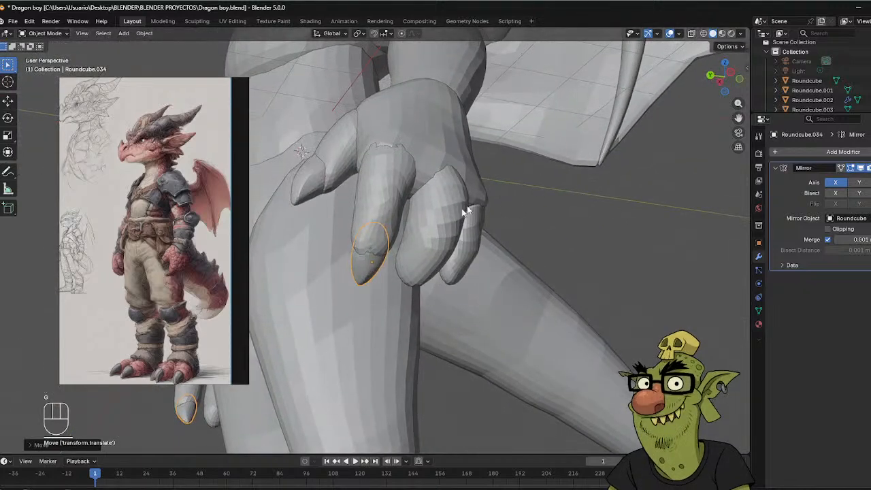
Switch the index finger to Sculpt Mode and shape its tip around the claw's base with the Grab brush at 126 px.
click(387, 204)
key(ctrl+Tab)
key(ctrl+Tab)
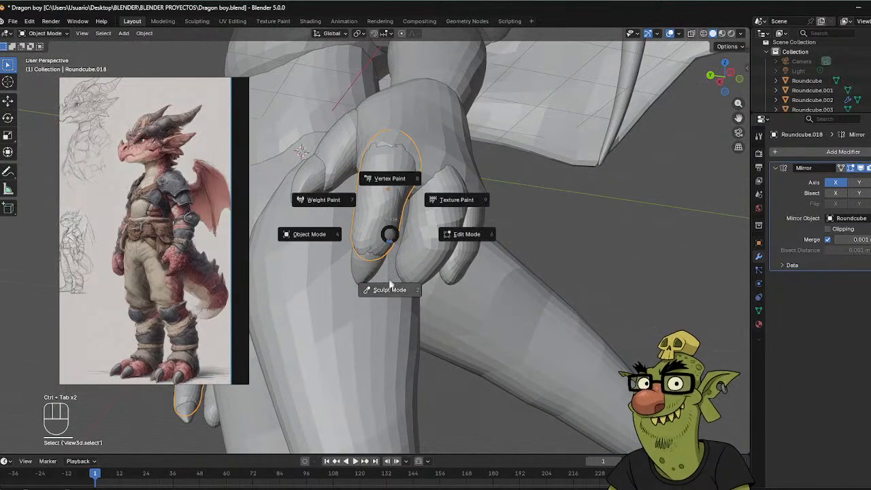
click(389, 286)
middle_drag(439, 168, 438, 215)
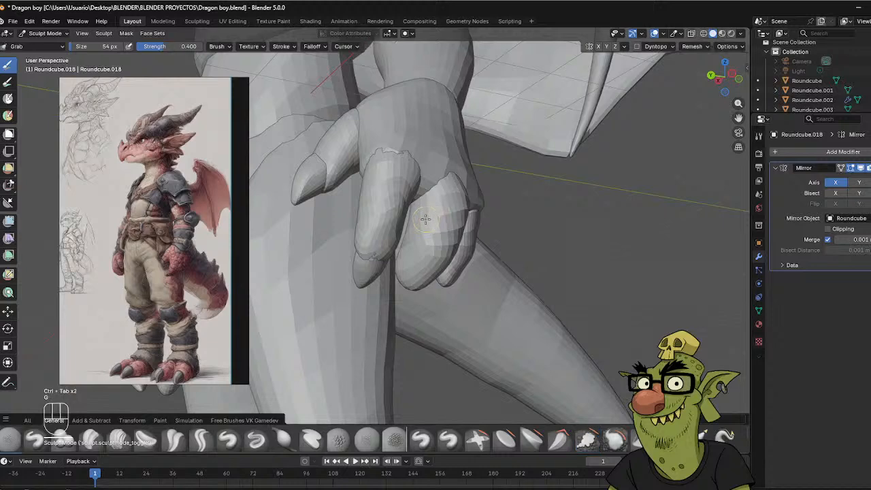
key(f)
click(395, 242)
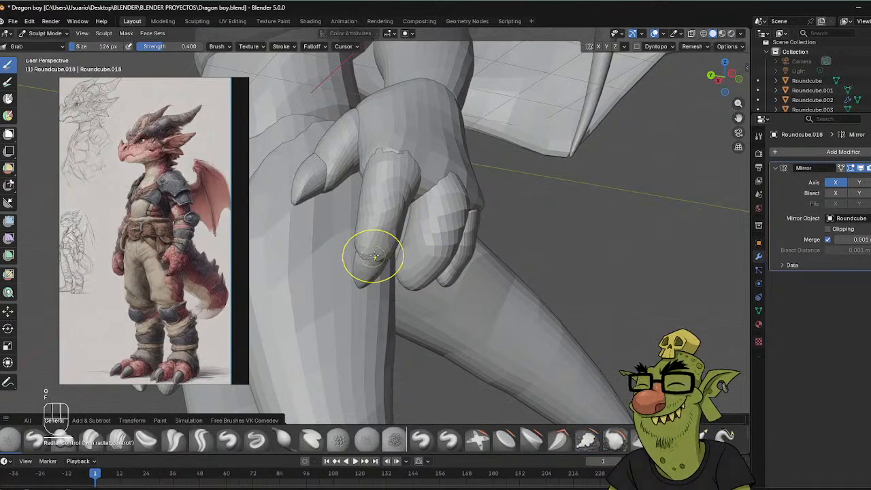
middle_drag(402, 225, 379, 206)
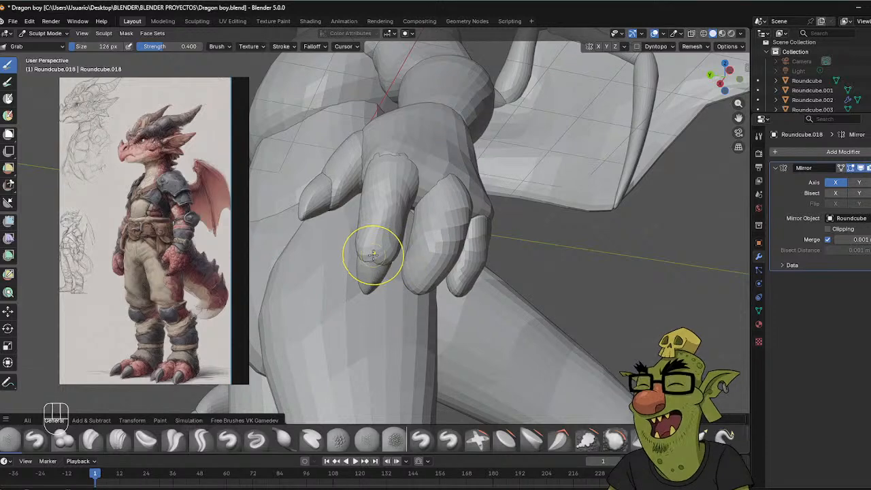
middle_drag(420, 225, 373, 247)
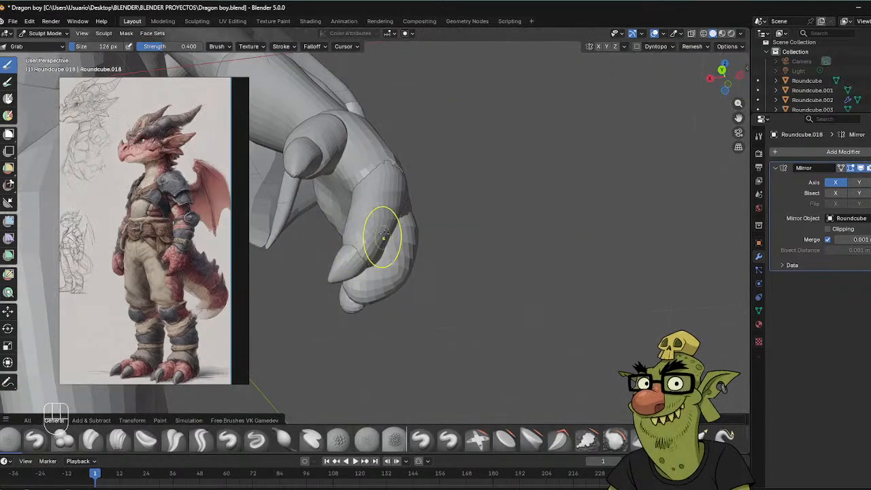
Adjust the palm side and underside of the index fingertip around the claw with the Grab brush.
middle_drag(435, 206, 534, 243)
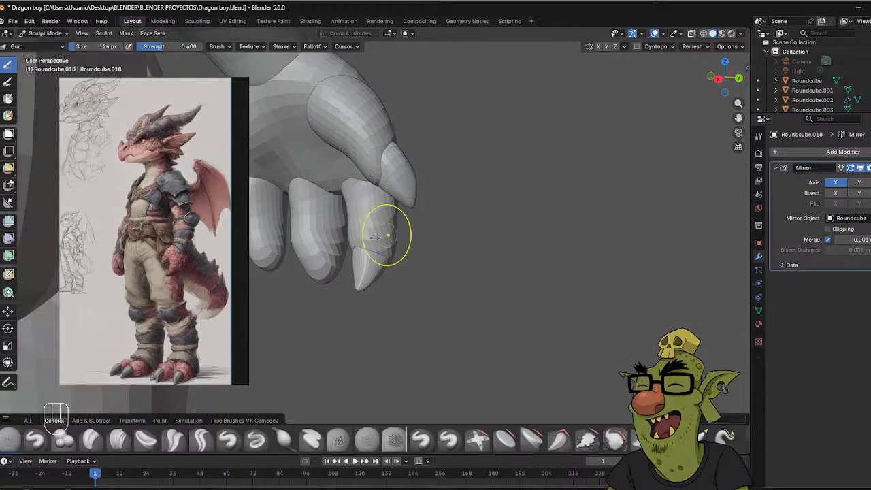
middle_drag(370, 243, 365, 208)
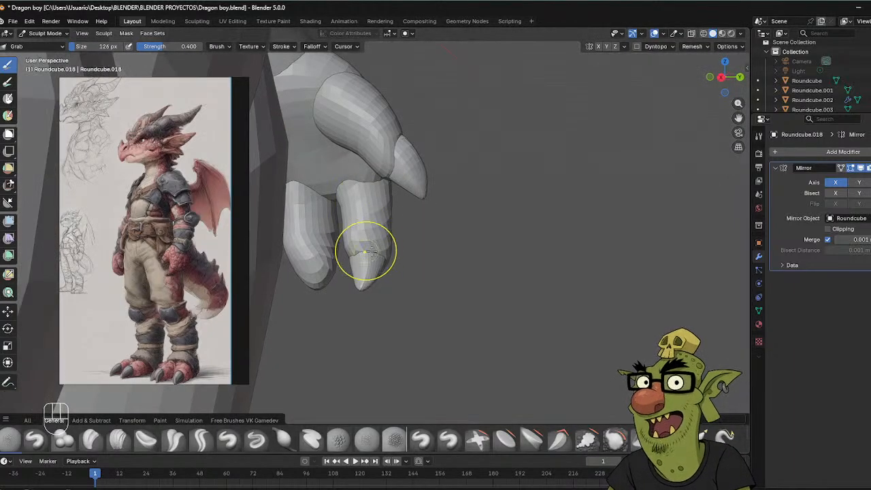
middle_drag(375, 249, 413, 170)
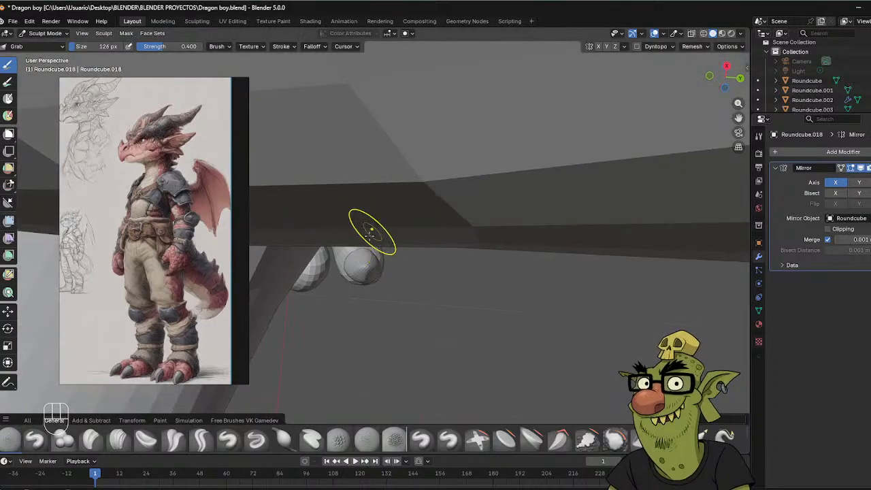
middle_drag(369, 230, 361, 229)
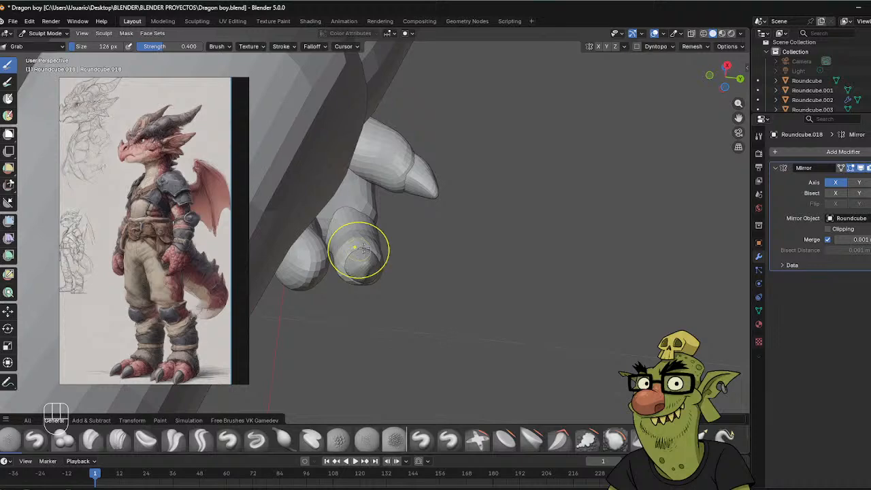
middle_drag(363, 249, 321, 317)
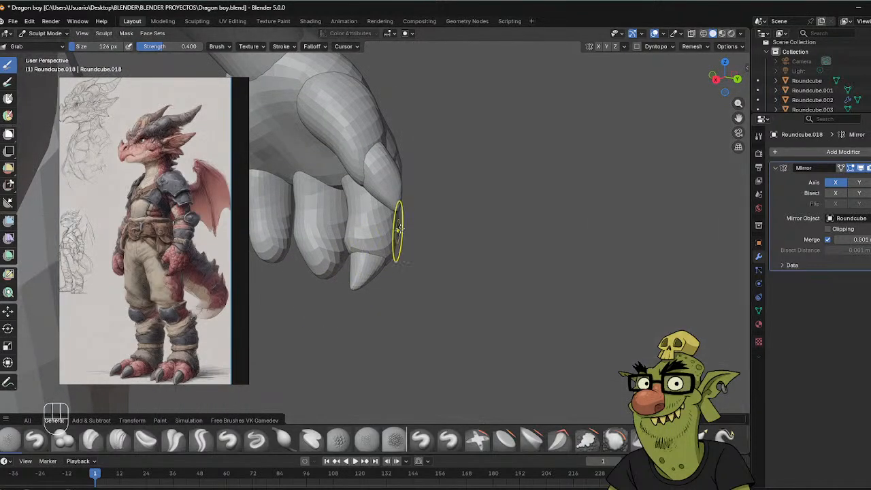
middle_drag(398, 229, 321, 247)
mouse_move(392, 235)
middle_down()
mouse_move(381, 237)
mouse_move(426, 261)
mouse_move(409, 243)
mouse_move(505, 201)
middle_up()
Return to Object Mode, select the index claw and duplicate it onto the middle finger's tip.
scroll(505, 201, down, 5)
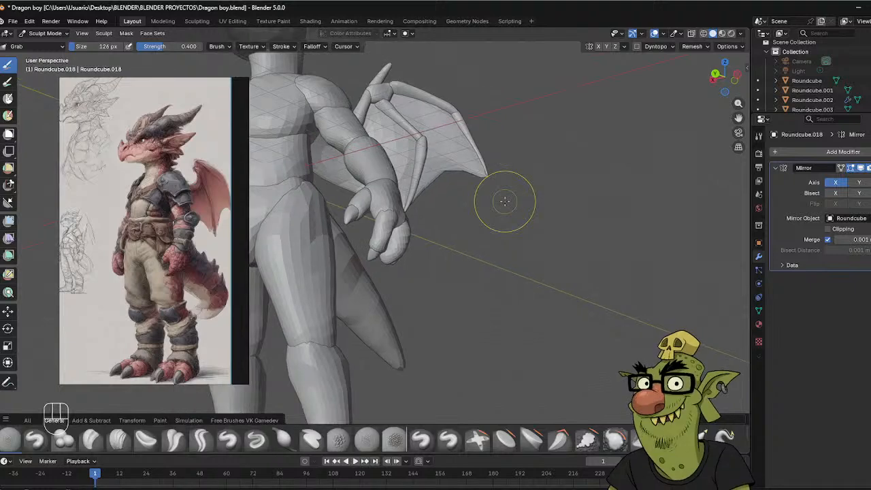
middle_drag(415, 192, 381, 174)
key(ctrl+Tab)
click(302, 171)
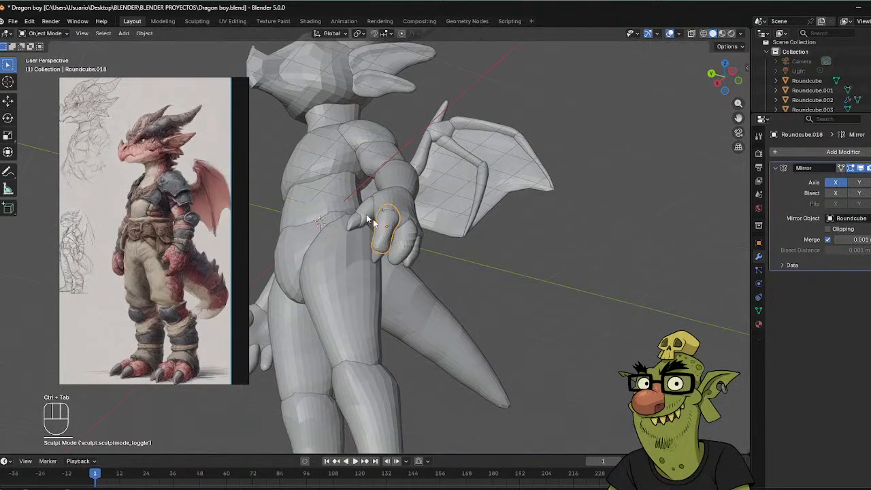
shift+click(384, 252)
middle_drag(384, 253, 393, 196)
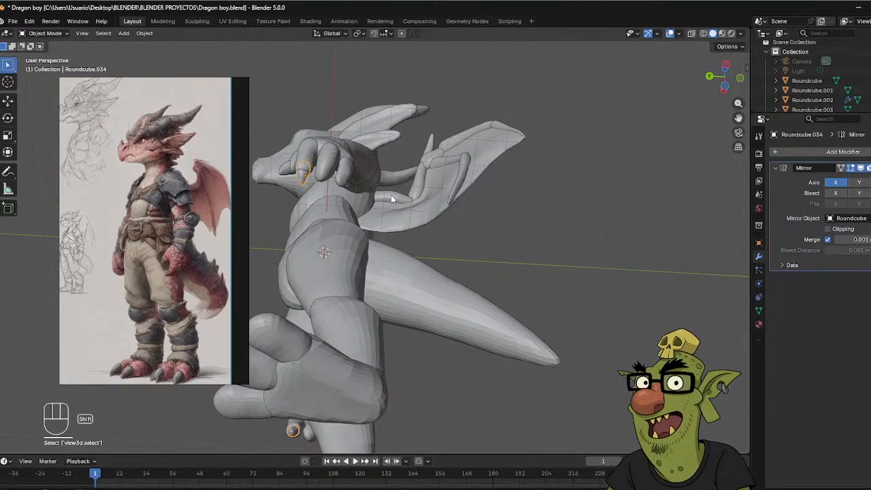
key(shift+s)
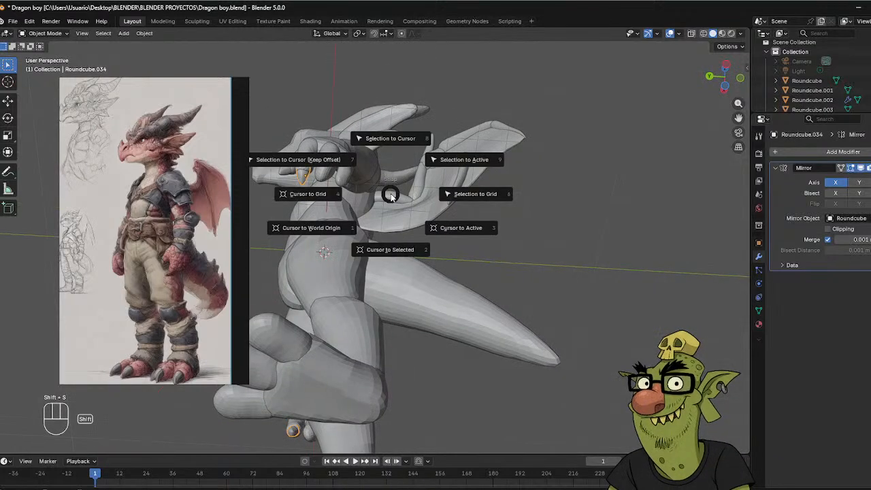
key(shift+d)
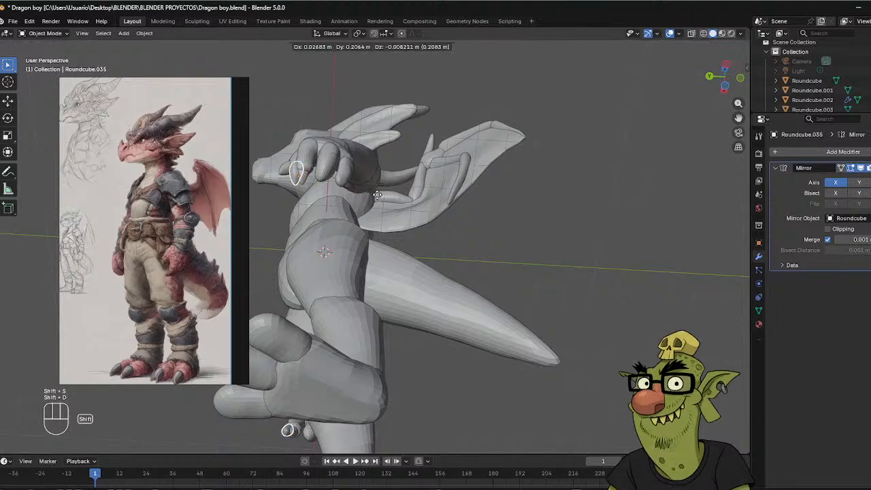
click(401, 208)
Rotate the middle finger's claw to line up with the finger when viewed from below.
middle_drag(402, 208, 427, 190)
shift+middle_drag(427, 191, 563, 200)
scroll(558, 231, up, 5)
scroll(558, 229, up, 1)
key(r)
click(497, 247)
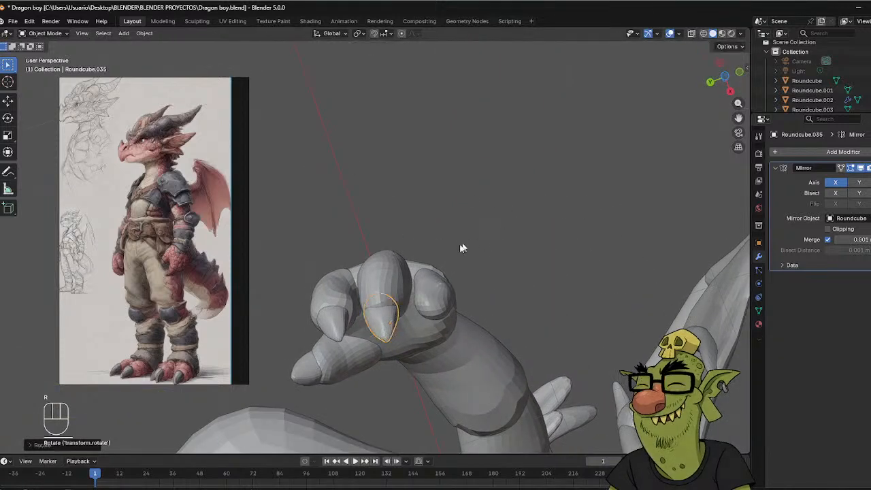
Rotate the middle finger's claw and move it into place on the fingertip.
middle_drag(463, 248, 537, 232)
key(r)
click(457, 204)
key(g)
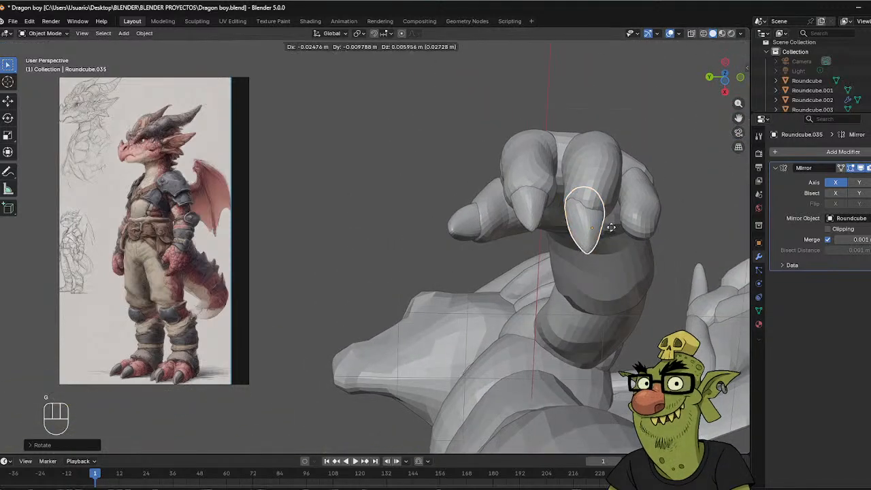
click(611, 225)
middle_drag(611, 226, 580, 217)
mouse_move(580, 216)
shift+middle_down()
mouse_move(594, 220)
mouse_move(577, 217)
shift+middle_up()
shift+middle_drag(577, 216, 548, 253)
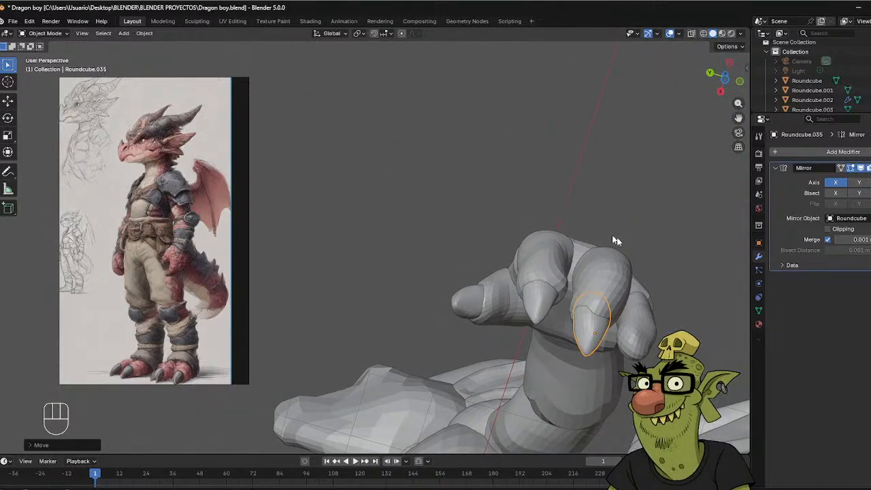
Fine-tune the middle claw's rotation from behind and from the outer side of the hand so it follows the finger's curl.
middle_drag(664, 244, 530, 157)
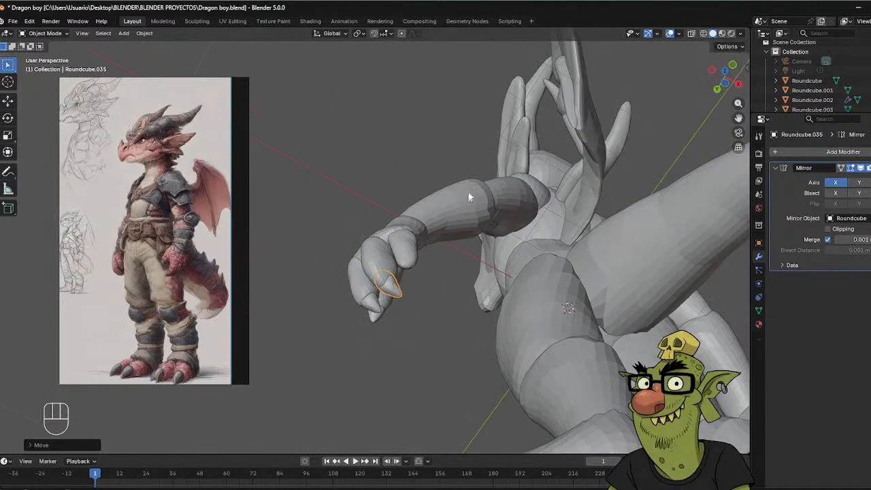
middle_drag(468, 197, 437, 238)
key(r)
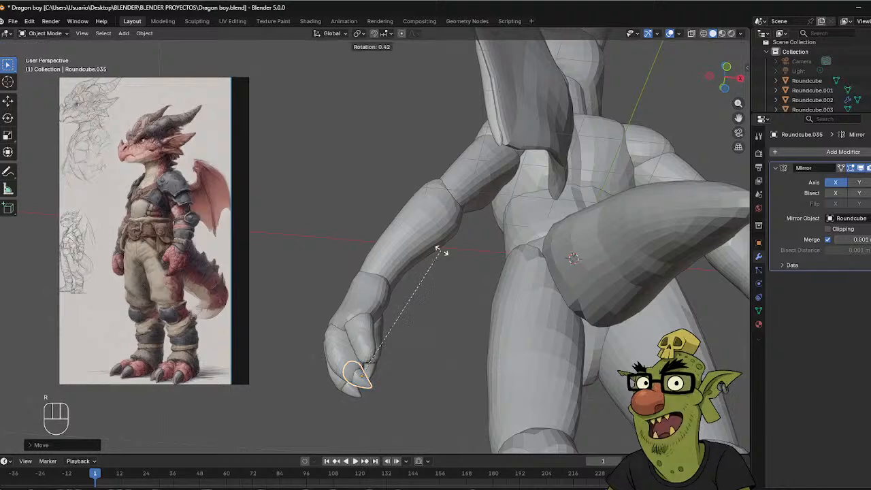
click(411, 242)
middle_drag(404, 237, 574, 230)
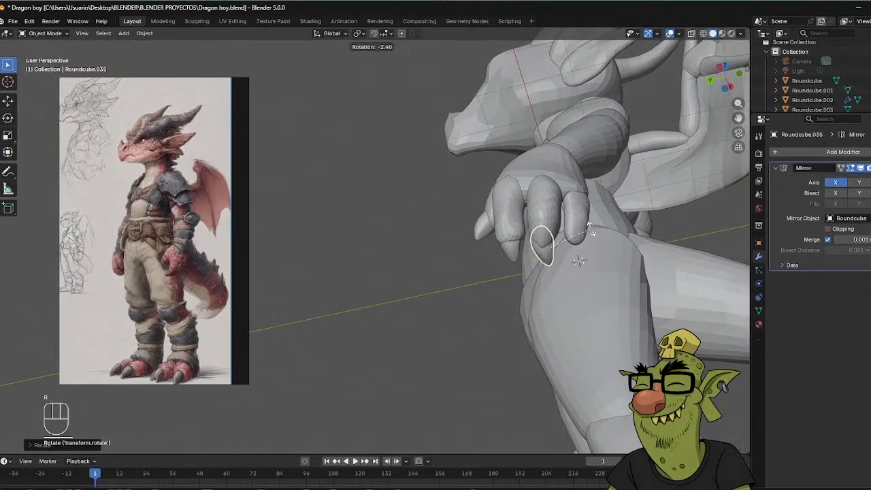
key(r)
Switch the middle finger to Sculpt Mode and shape its tip around the claw's base with the Grab brush at 125 px.
key(ctrl+Tab)
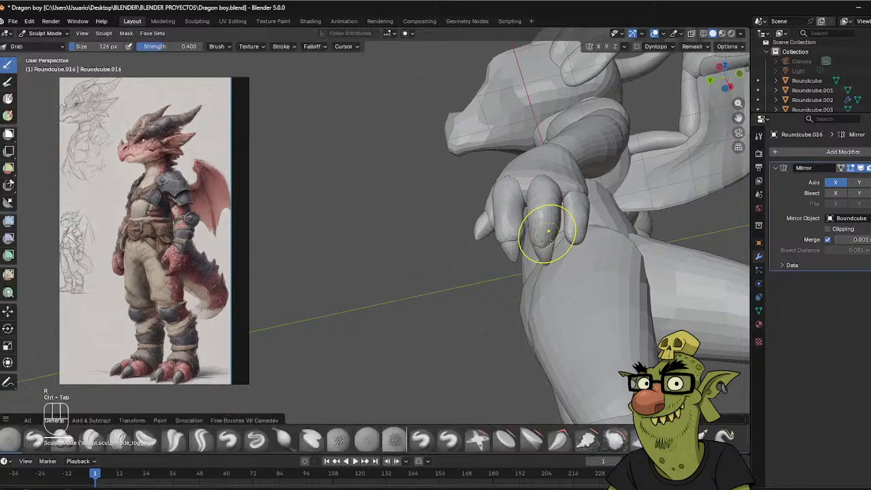
key(ctrl+Tab)
key(ctrl+Tab)
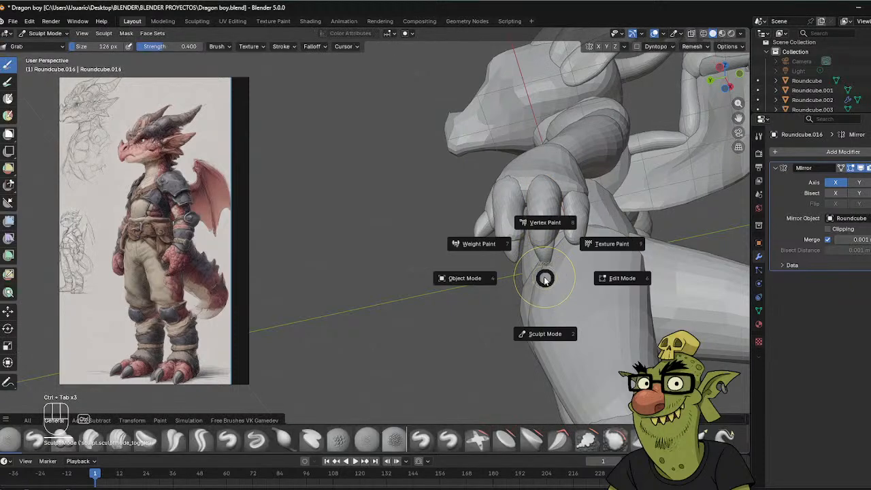
click(546, 336)
key(f)
click(509, 258)
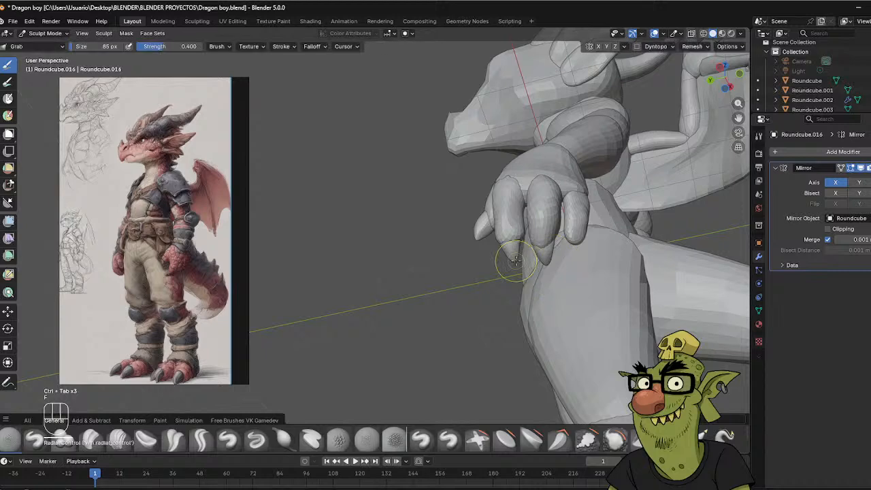
scroll(516, 260, up, 3)
middle_drag(516, 261, 378, 193)
key(f)
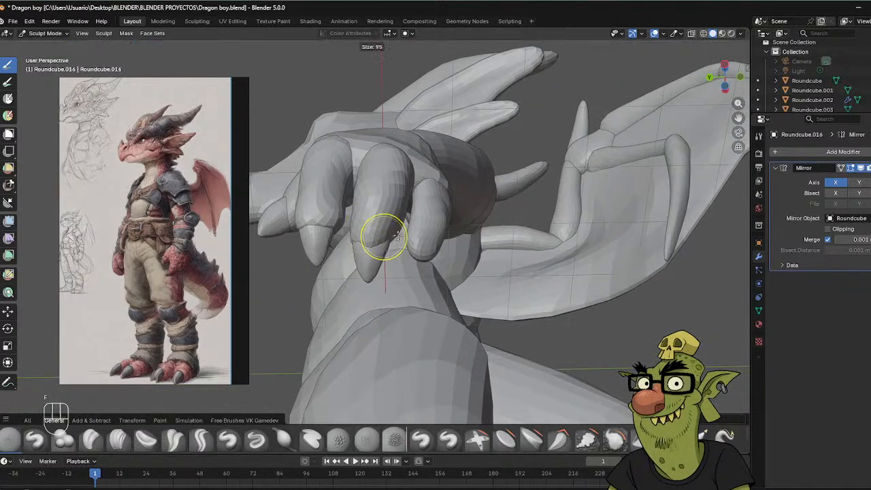
click(366, 241)
drag(370, 239, 377, 242)
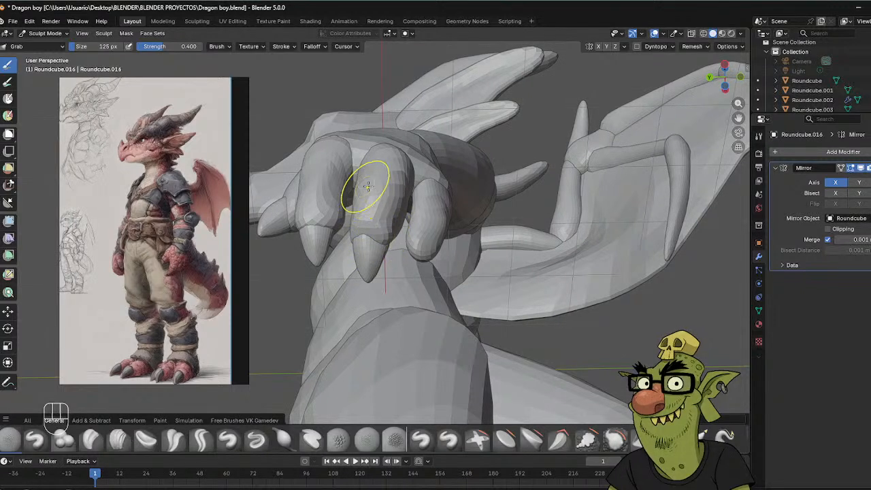
Return to Object Mode, select the middle finger's claw and rotate it slightly as seen from below.
middle_drag(404, 198, 385, 223)
key(ctrl+Tab)
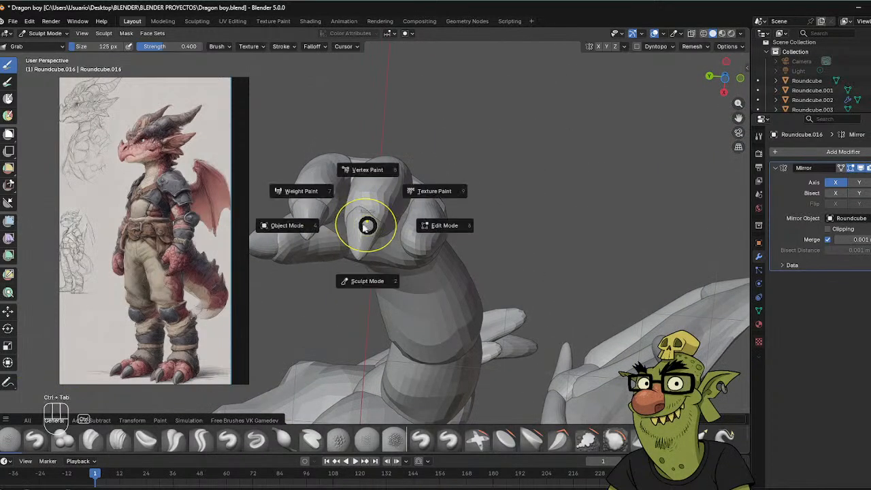
click(306, 226)
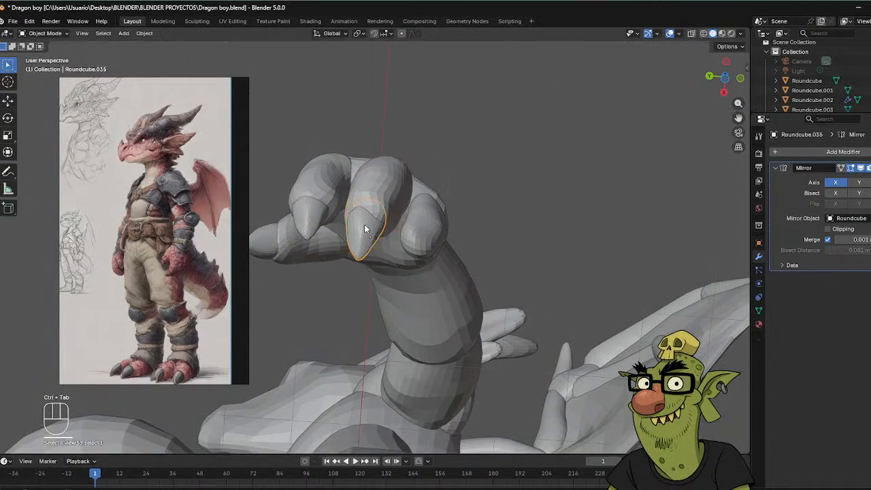
key(r)
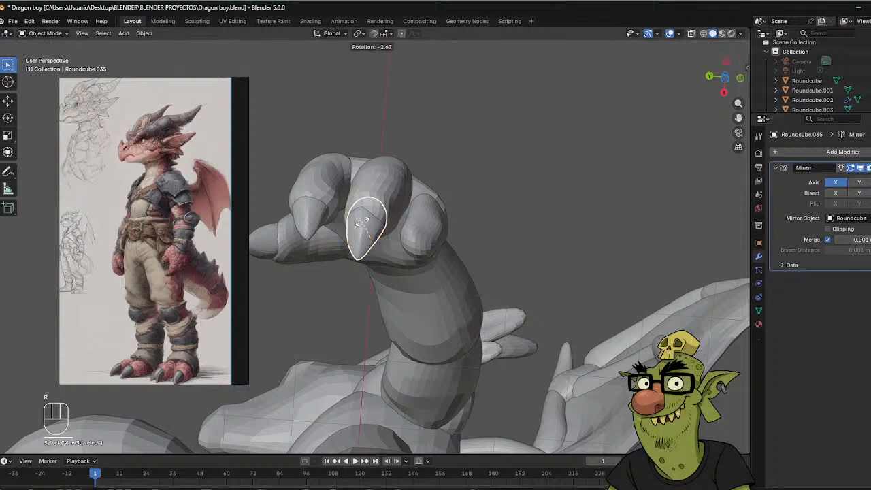
click(389, 205)
Set the middle claw's origin to its geometry and rotate the claw around that new origin.
right_click(368, 222)
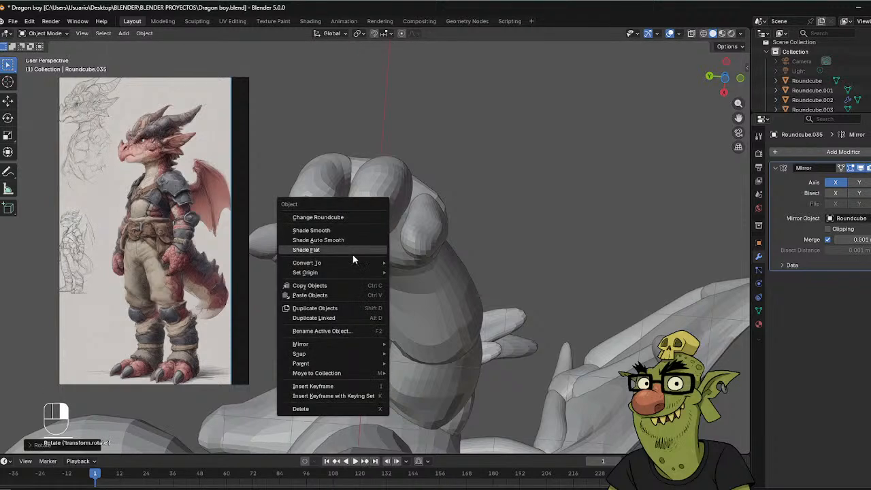
mouse_move(354, 272)
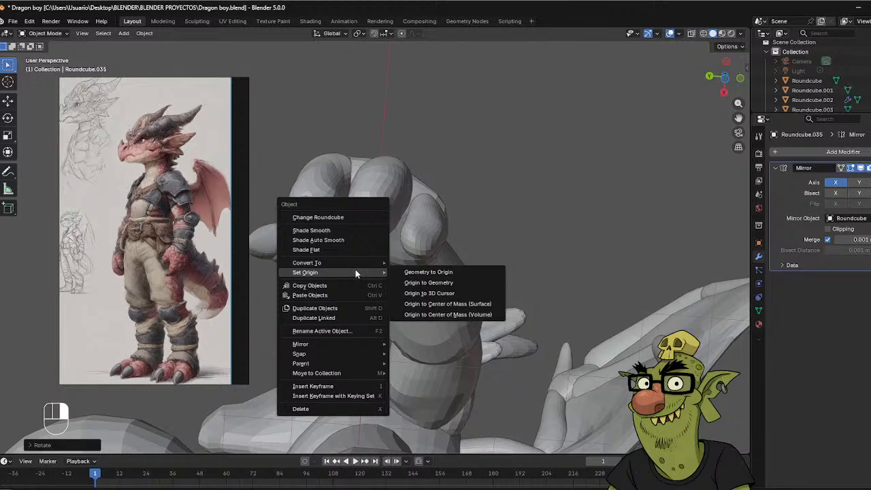
click(416, 283)
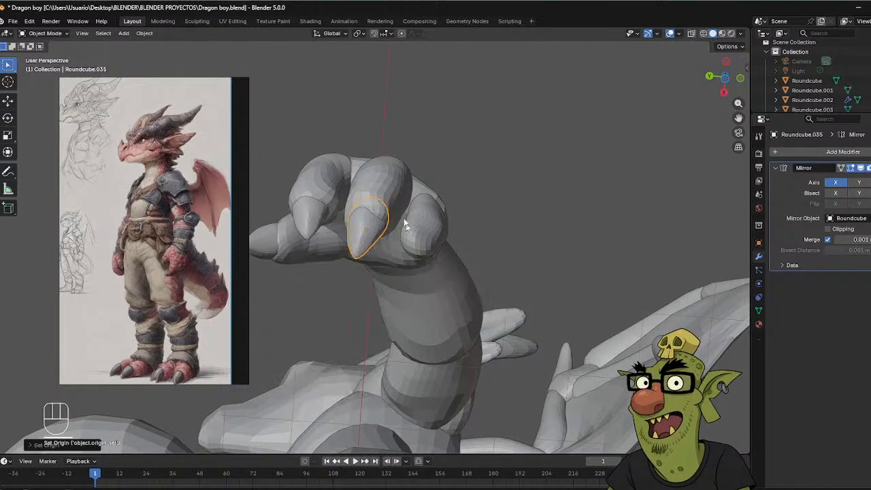
key(r)
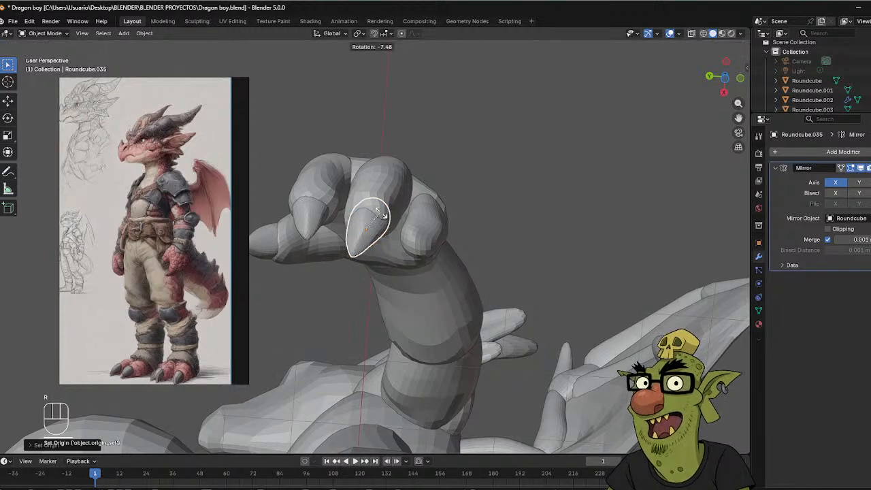
click(386, 208)
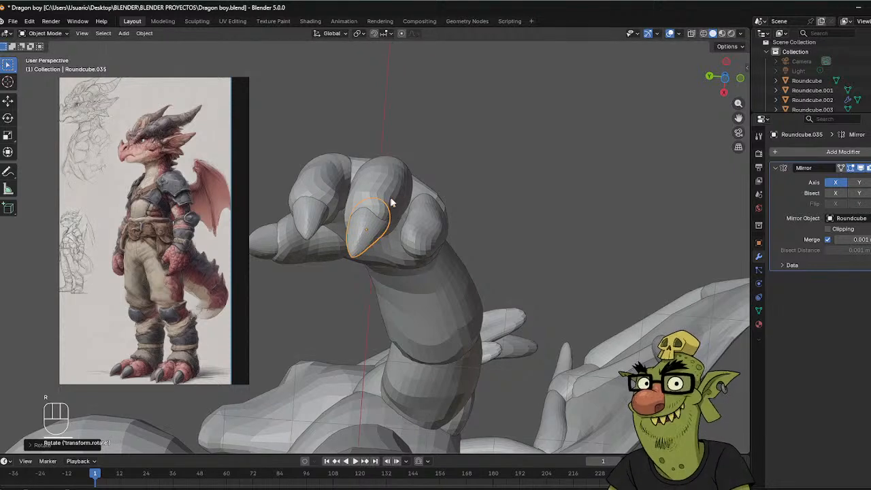
Make a last small rotation of the middle claw and nudge it into line with its fingertip.
scroll(406, 208, up, 5)
scroll(408, 185, down, 5)
shift+middle_drag(394, 204, 600, 211)
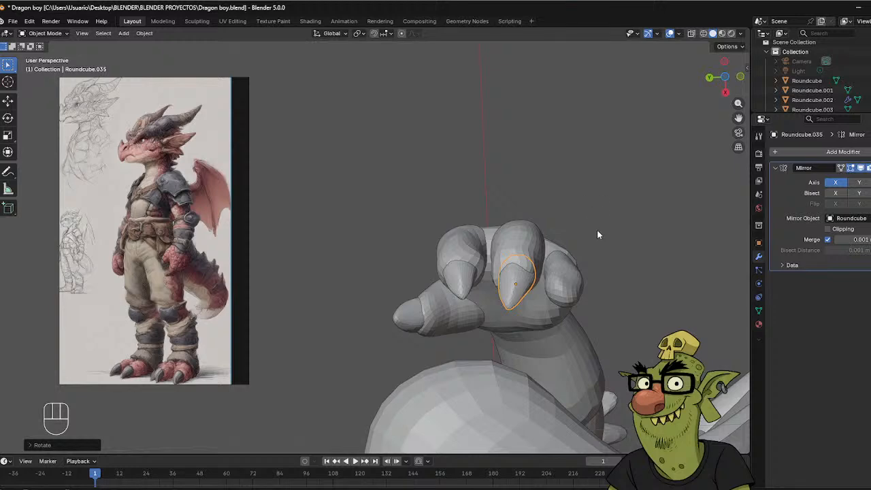
key(r)
key(g)
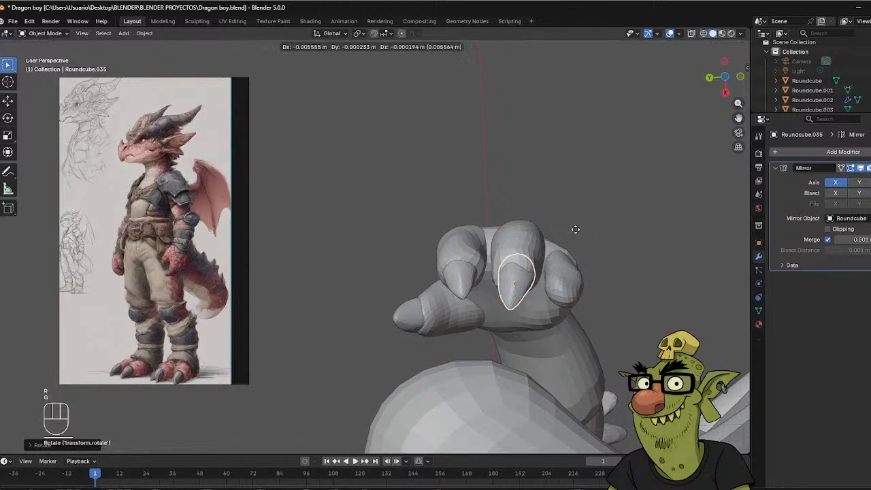
click(572, 233)
mouse_move(571, 234)
middle_down()
mouse_move(547, 221)
mouse_move(554, 231)
middle_up()
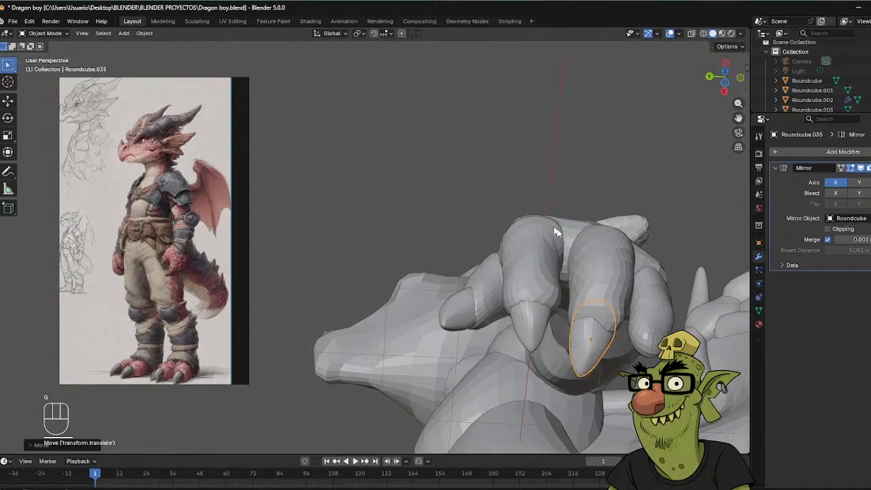
Put the middle finger back in Sculpt Mode and fit the palm side and edges of its tip around the claw with the Grab brush.
click(599, 283)
key(ctrl+Tab)
click(599, 337)
mouse_move(600, 280)
shift+middle_down()
mouse_move(551, 262)
mouse_move(422, 170)
shift+middle_up()
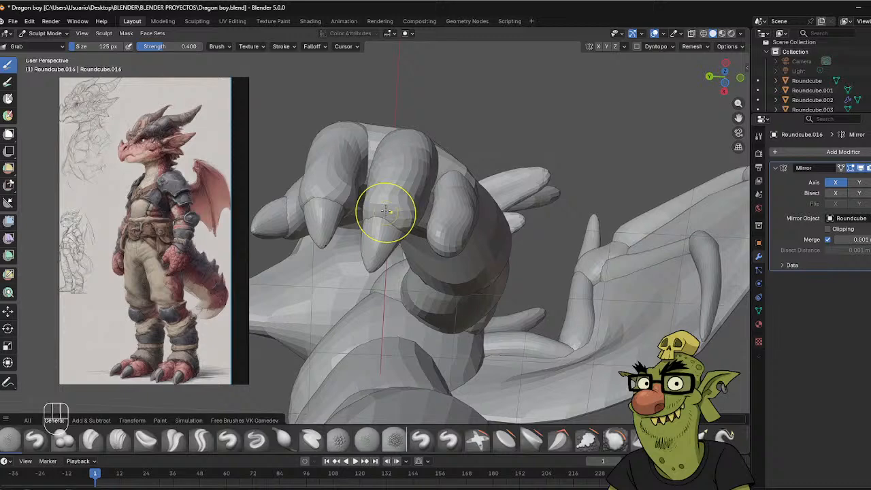
mouse_move(385, 212)
middle_down()
mouse_move(397, 207)
mouse_move(390, 204)
middle_up()
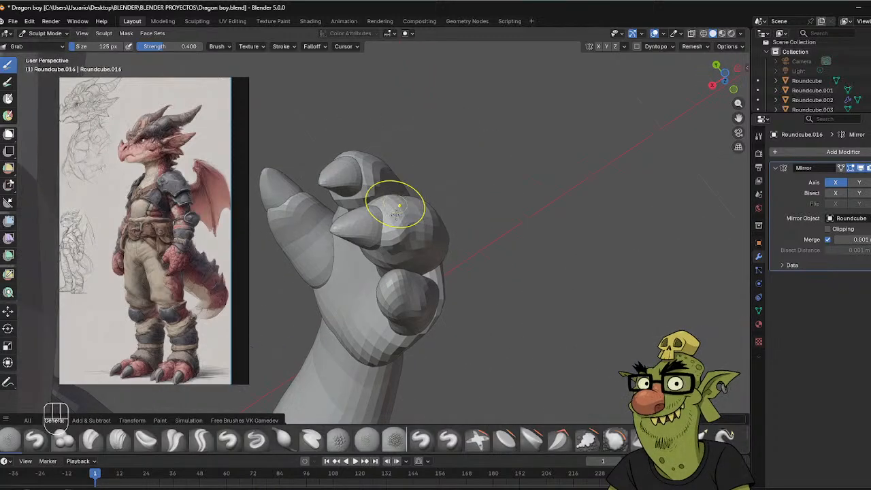
middle_drag(388, 239, 514, 146)
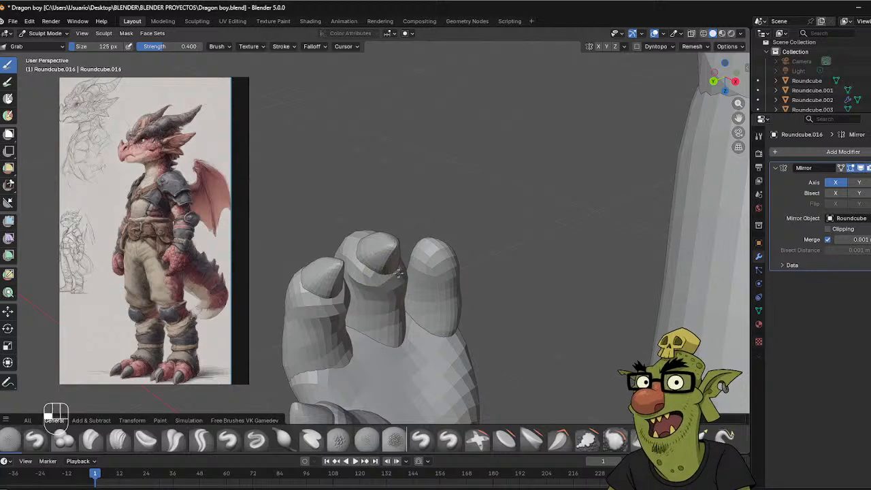
mouse_move(417, 243)
middle_down()
mouse_move(400, 254)
mouse_move(515, 223)
mouse_move(399, 243)
mouse_move(491, 146)
mouse_move(426, 177)
mouse_move(376, 237)
middle_up()
scroll(417, 238, up, 5)
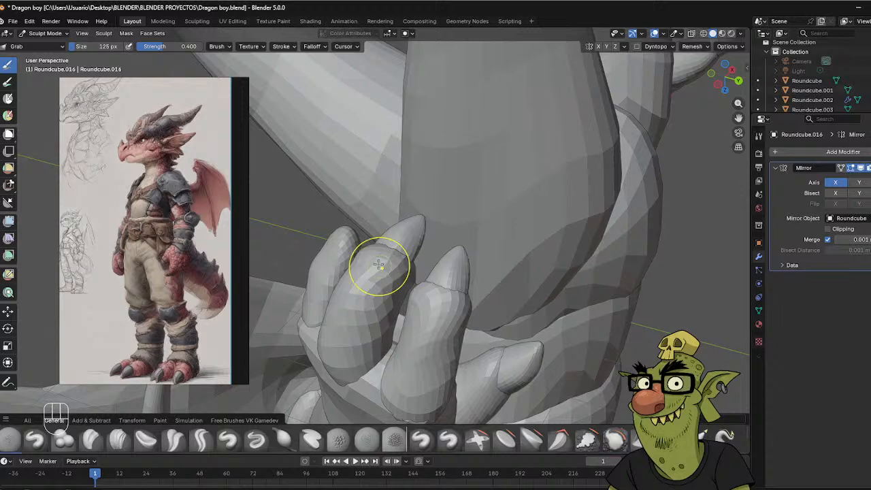
Smooth the uneven surface along the back of the middle finger.
middle_drag(385, 241, 392, 204)
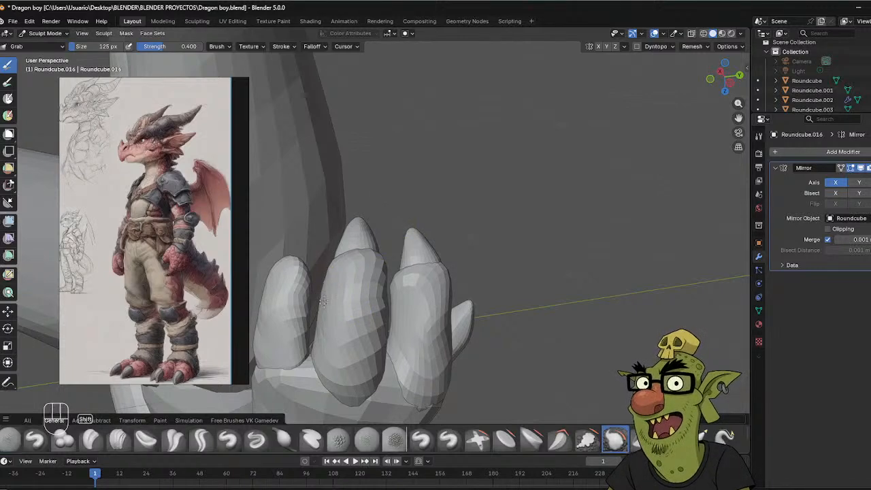
shift+drag(339, 304, 346, 309)
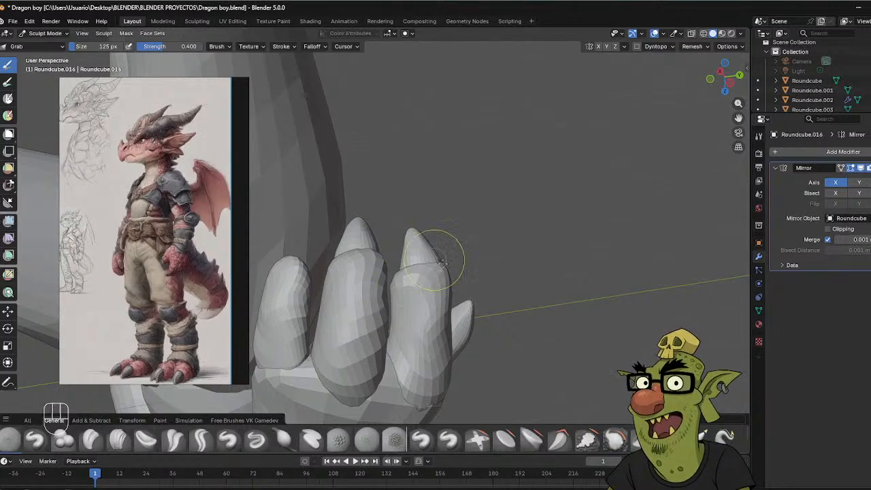
middle_drag(438, 256, 326, 306)
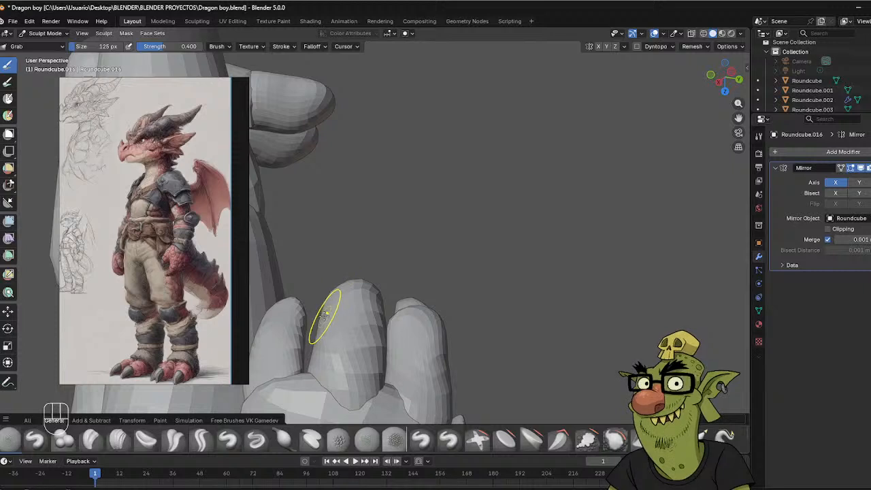
Enlarge the Grab brush to 212 px and refine the middle finger's overall shape.
key(f)
click(320, 346)
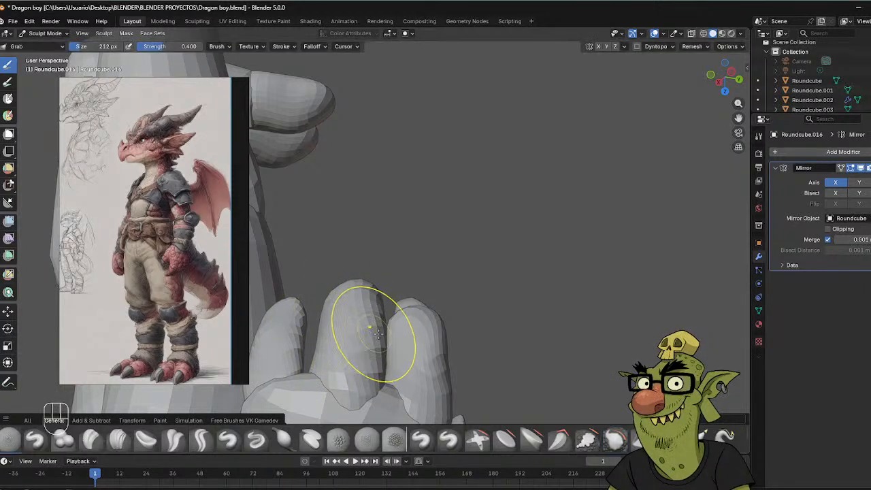
middle_drag(383, 328, 349, 252)
scroll(351, 332, up, 5)
scroll(351, 332, down, 5)
middle_drag(351, 331, 293, 271)
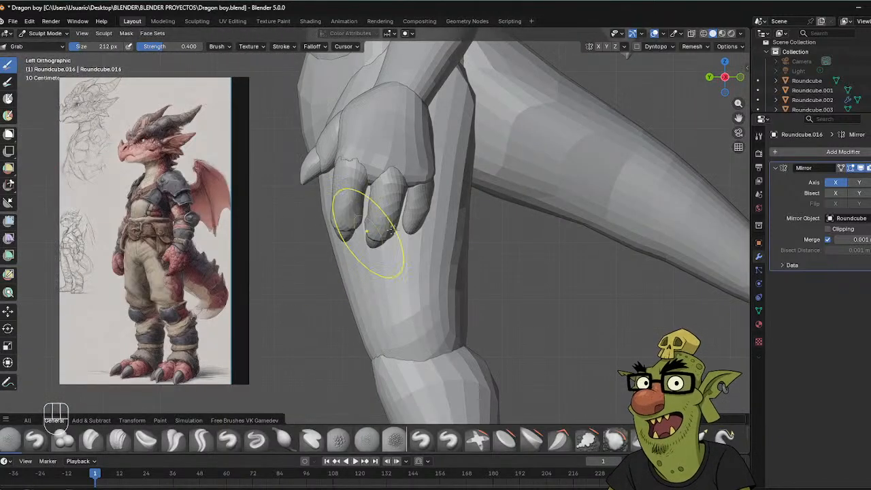
Return to Object Mode, duplicate the middle finger's claw and place the copy near the tip of the outer finger.
shift+middle_drag(368, 232, 418, 254)
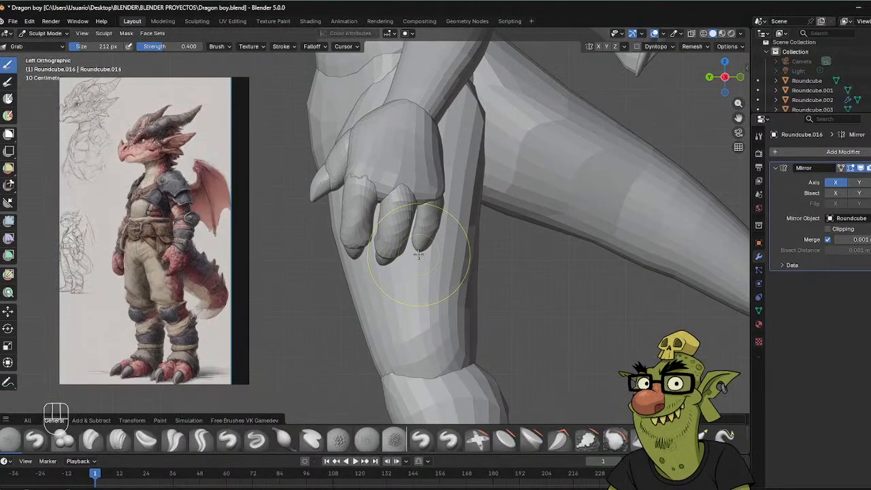
middle_drag(469, 225, 424, 150)
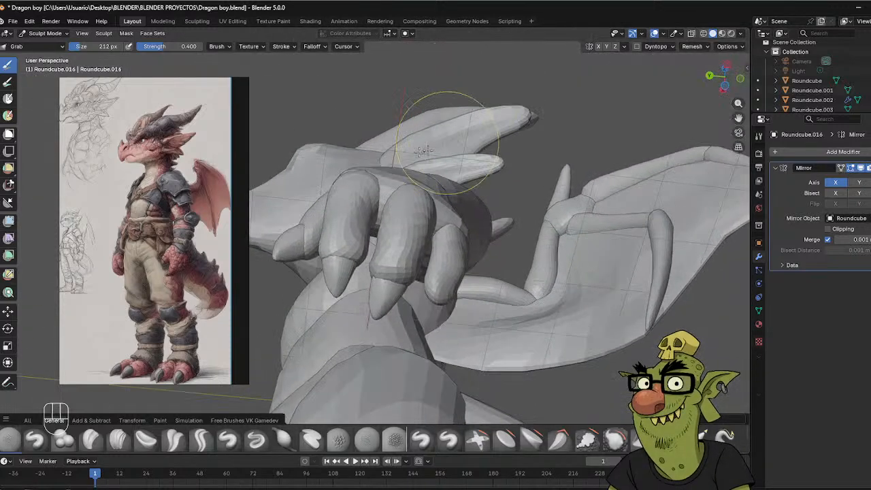
key(ctrl+Tab)
key(ctrl+Tab)
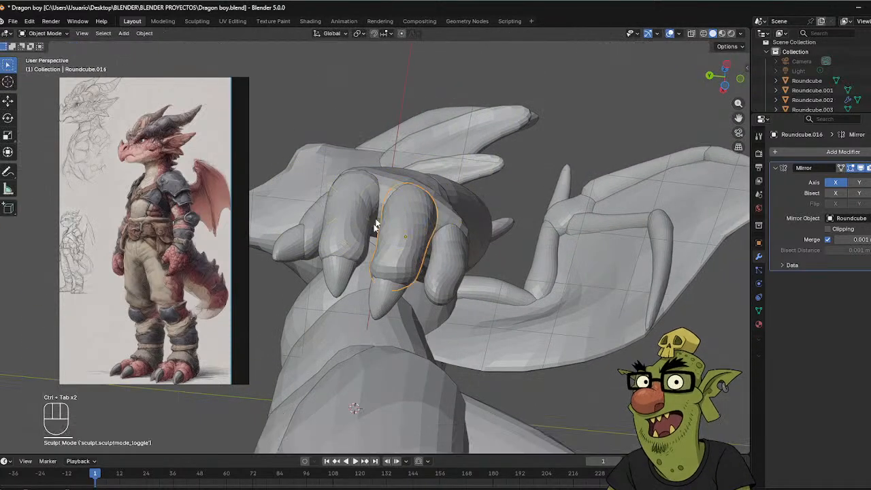
drag(462, 213, 386, 293)
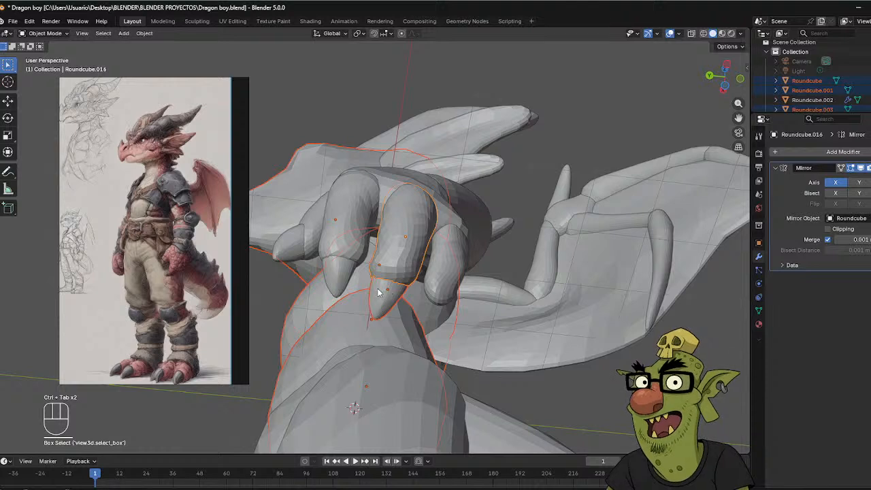
click(385, 294)
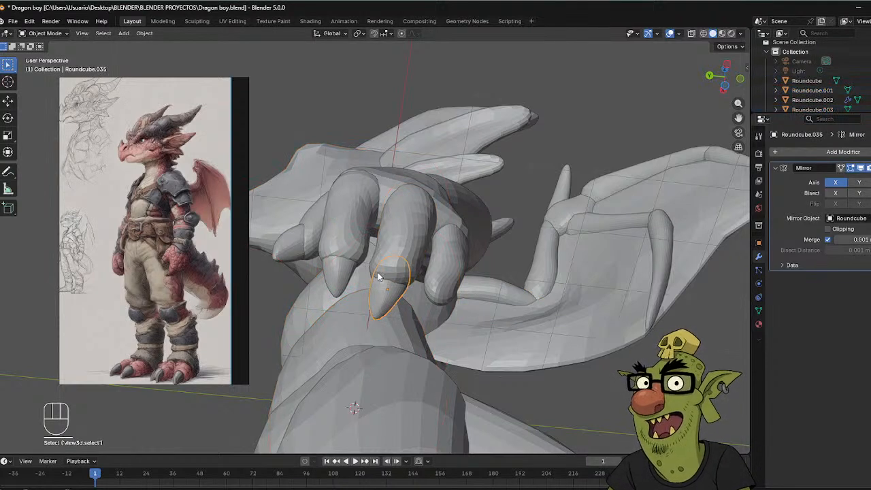
key(shift+d)
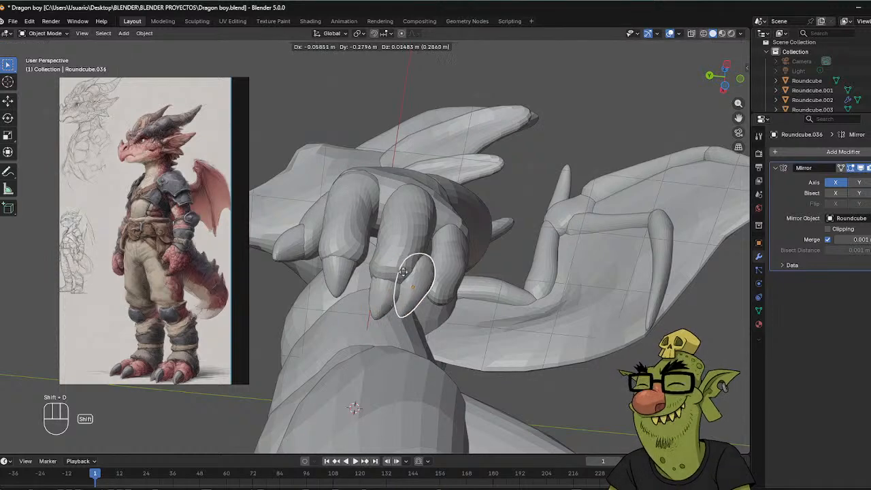
click(436, 275)
Scale the copied claw down slightly and move it closer to the outer finger's tip.
middle_drag(480, 245, 470, 207)
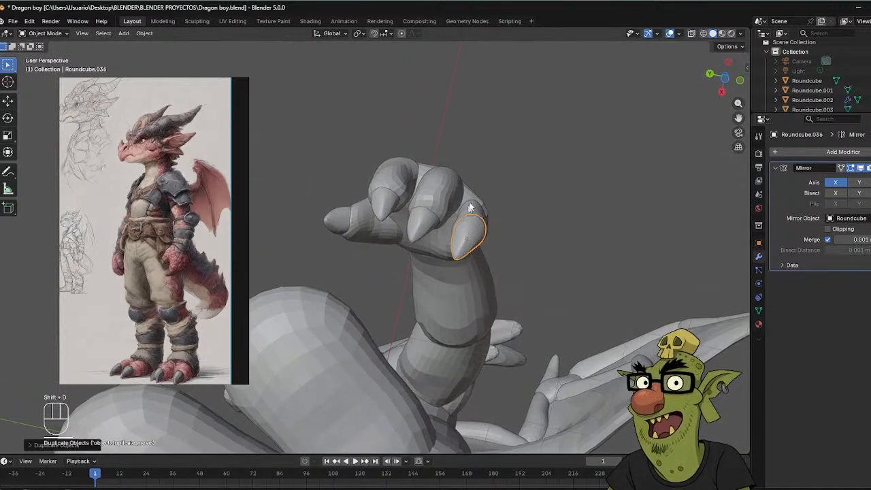
key(s)
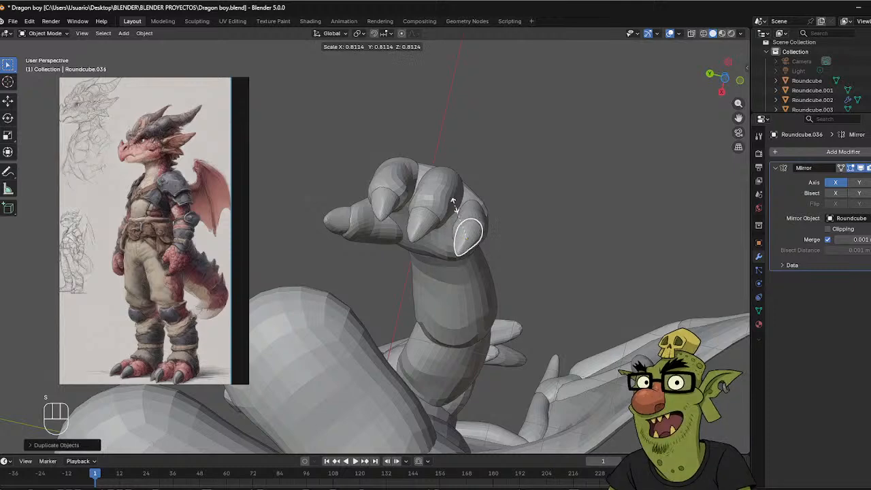
click(460, 201)
middle_drag(518, 210, 500, 211)
key(g)
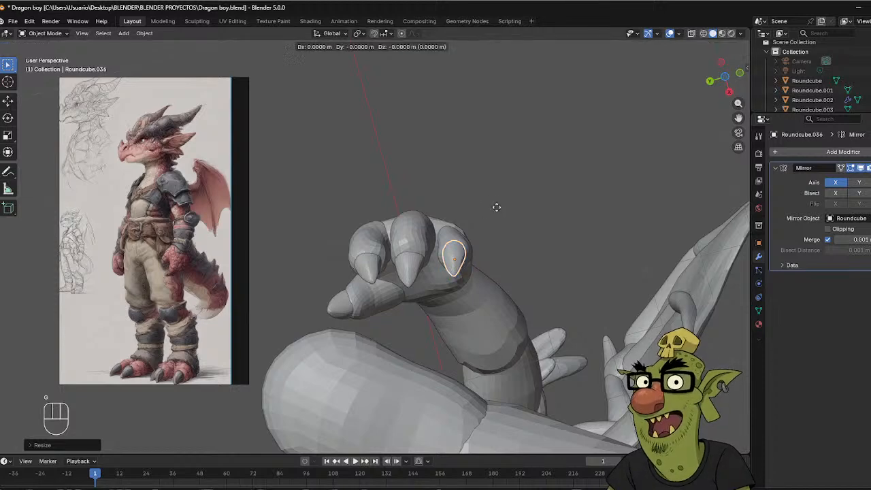
click(511, 200)
middle_drag(512, 200, 423, 254)
key(g)
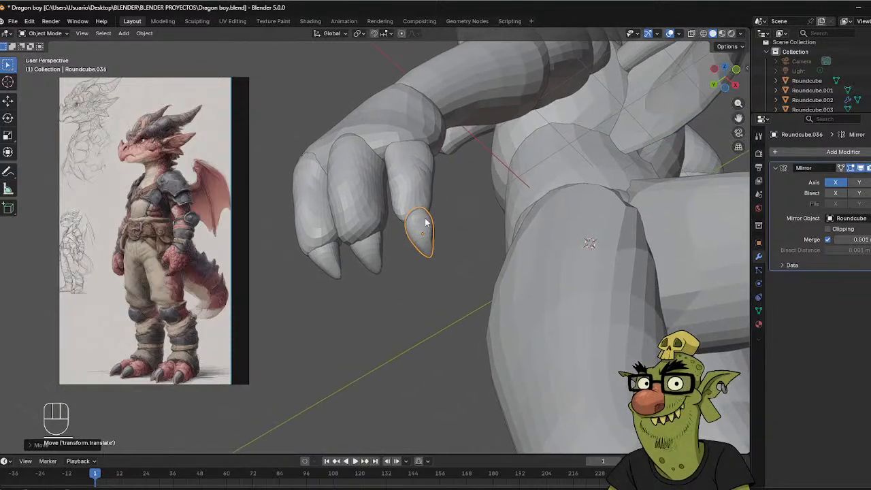
Rotate the copied claw to follow the outer finger's direction and seat it against the fingertip.
middle_drag(439, 221, 486, 189)
key(r)
key(r)
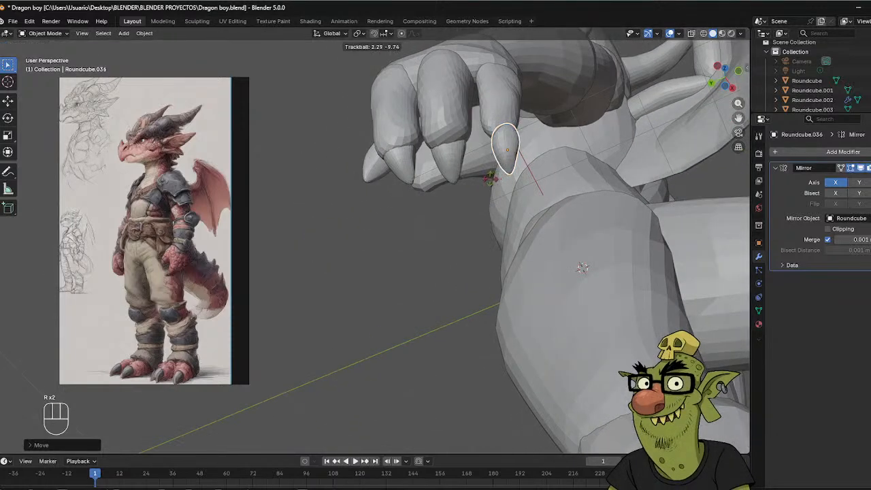
click(515, 186)
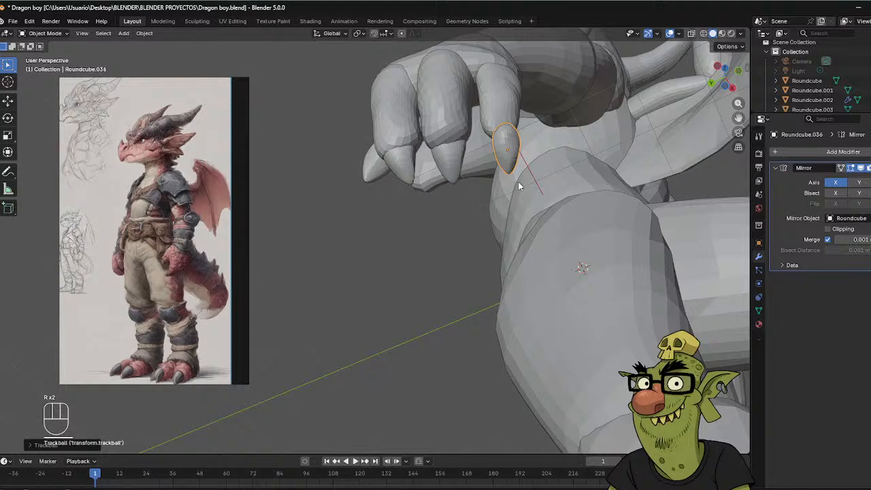
key(r)
click(511, 186)
key(g)
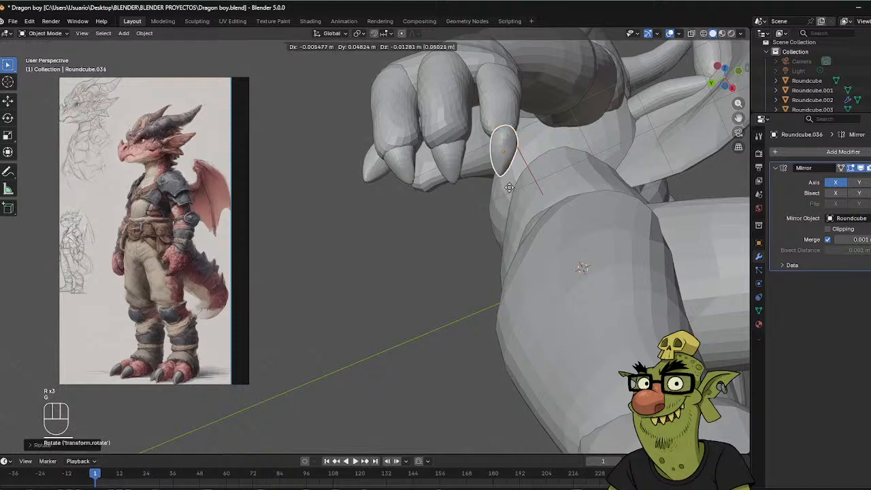
click(506, 190)
middle_drag(507, 190, 387, 237)
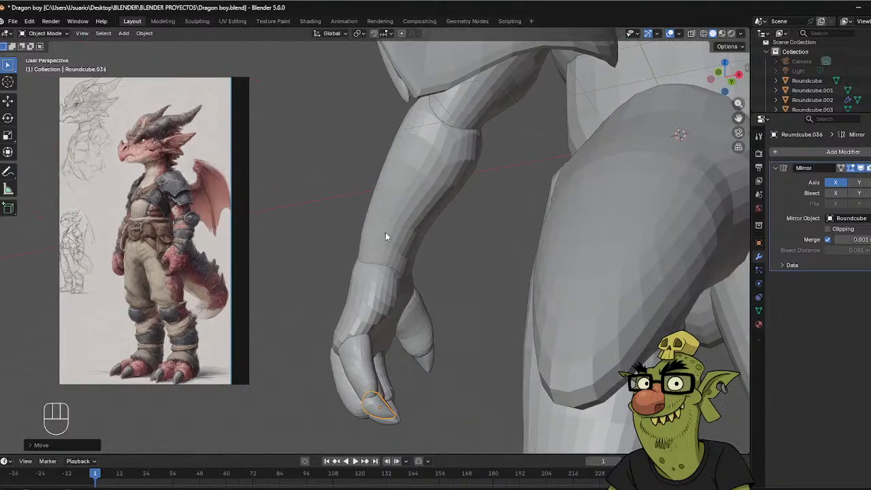
key(g)
click(389, 226)
Select the outer finger, switch it to Sculpt Mode and set the Grab brush size to 88 px.
drag(349, 344, 392, 364)
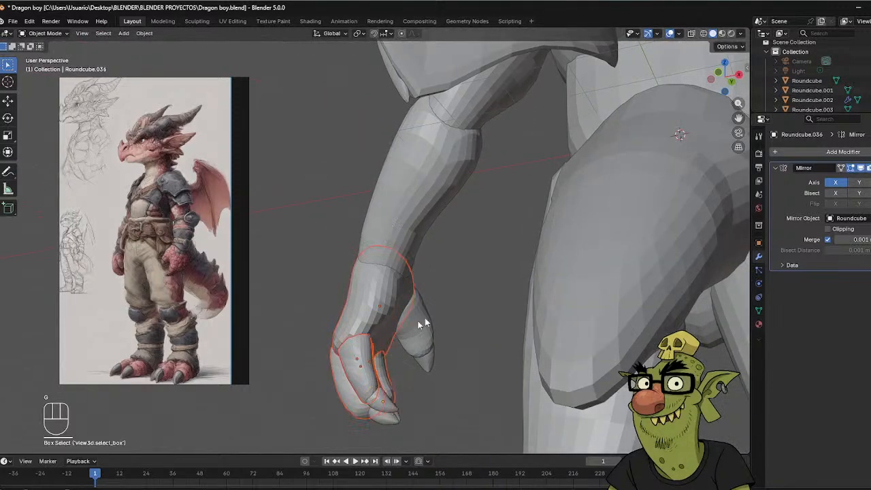
click(360, 364)
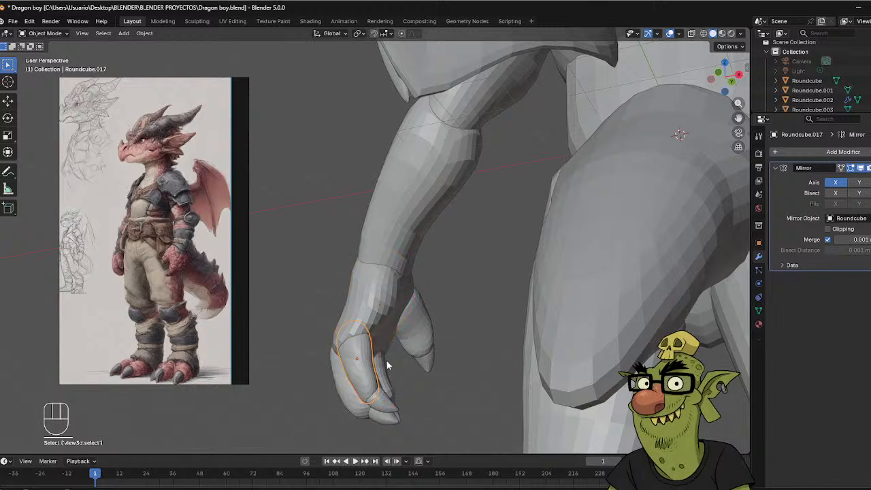
key(ctrl+Tab)
click(383, 411)
key(f)
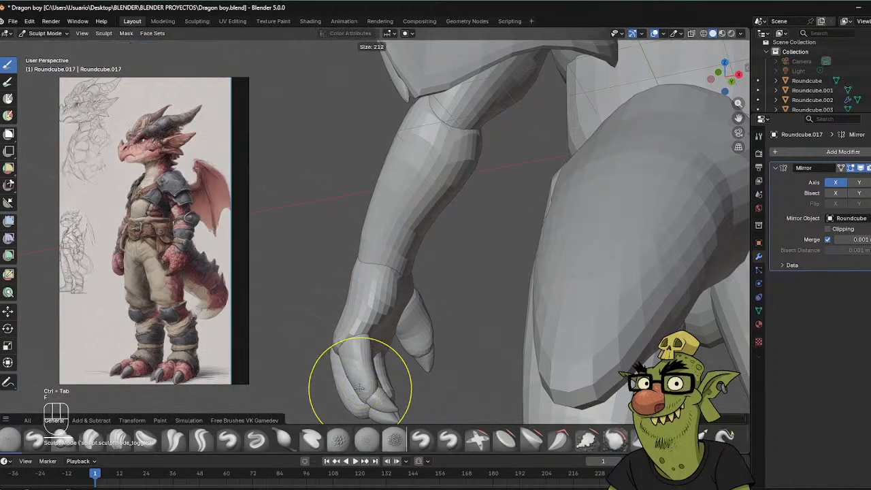
click(310, 389)
mouse_move(379, 365)
middle_down()
mouse_move(374, 381)
mouse_move(388, 360)
middle_up()
key(f)
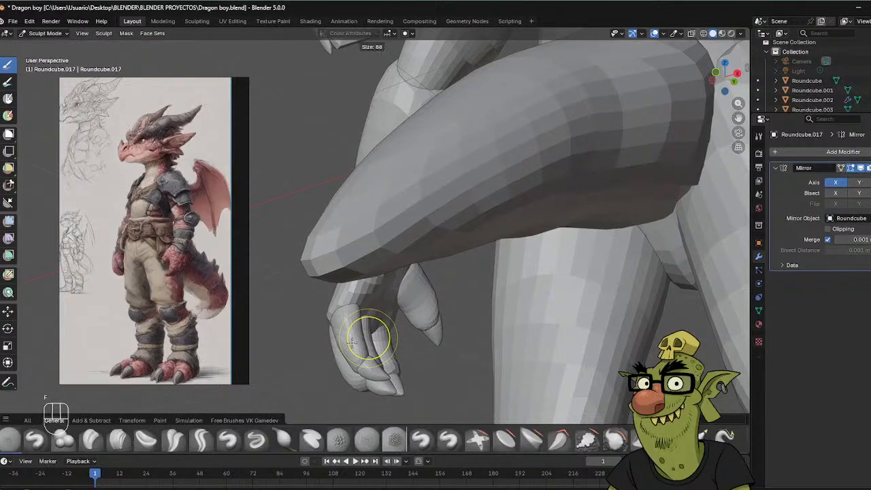
click(351, 343)
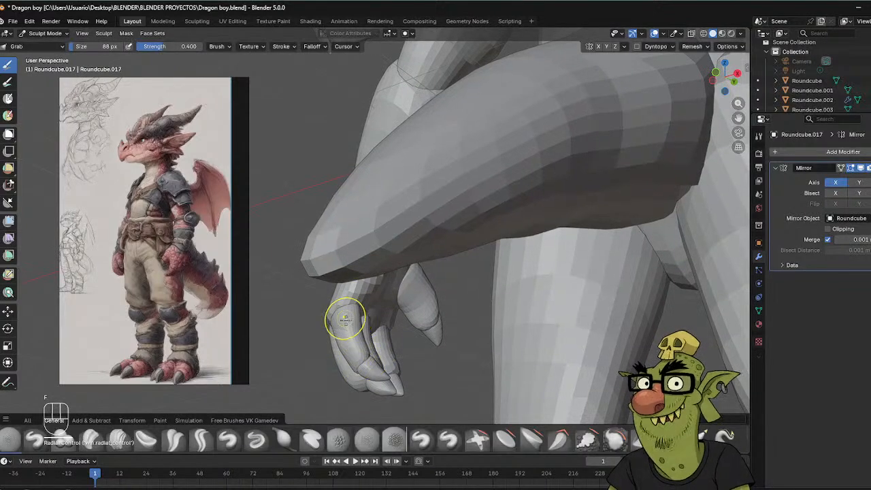
Adjust the outer finger's shape with the Grab brush so it blends into its claw and the palm.
middle_drag(345, 319, 388, 246)
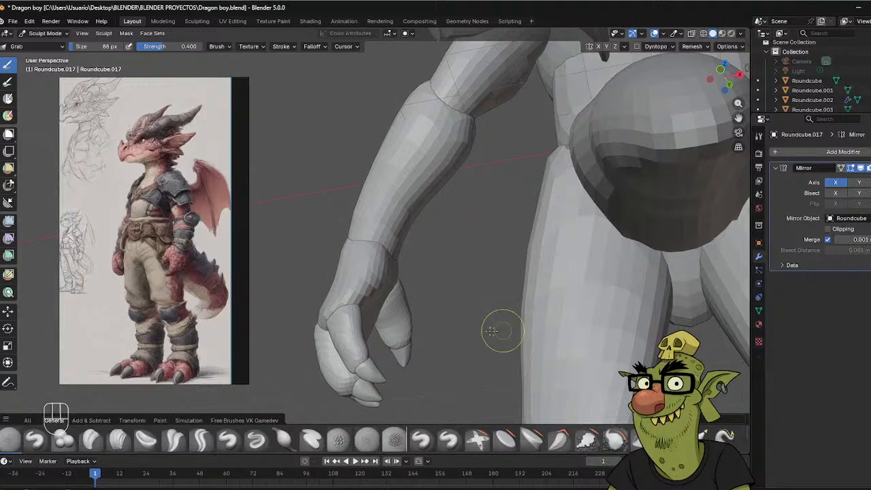
mouse_move(371, 354)
middle_down()
mouse_move(404, 342)
mouse_move(356, 359)
mouse_move(363, 356)
middle_up()
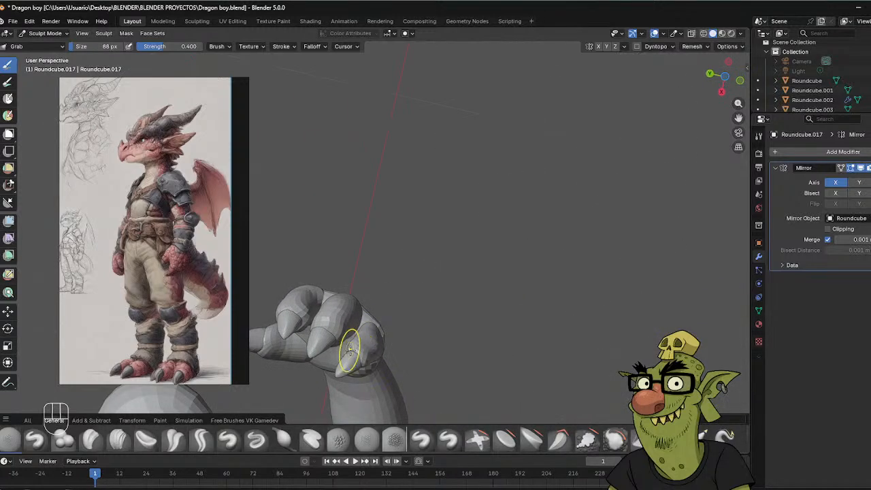
middle_drag(379, 338, 373, 351)
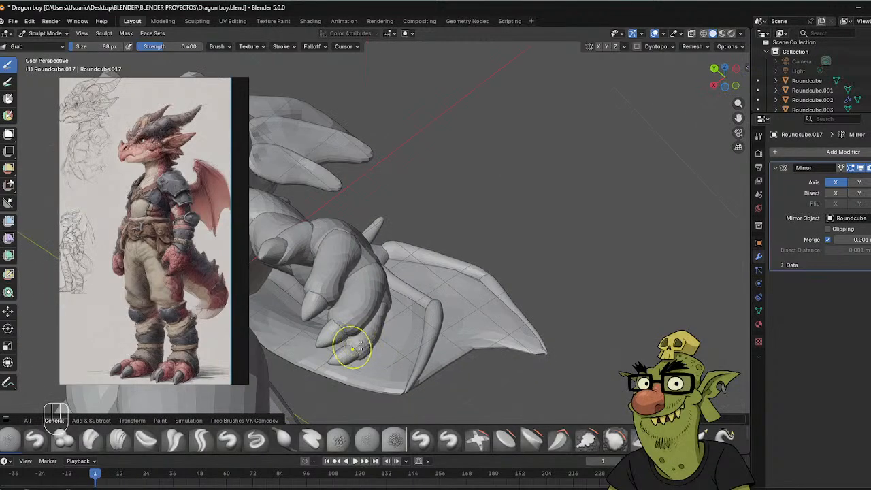
middle_drag(357, 348, 352, 265)
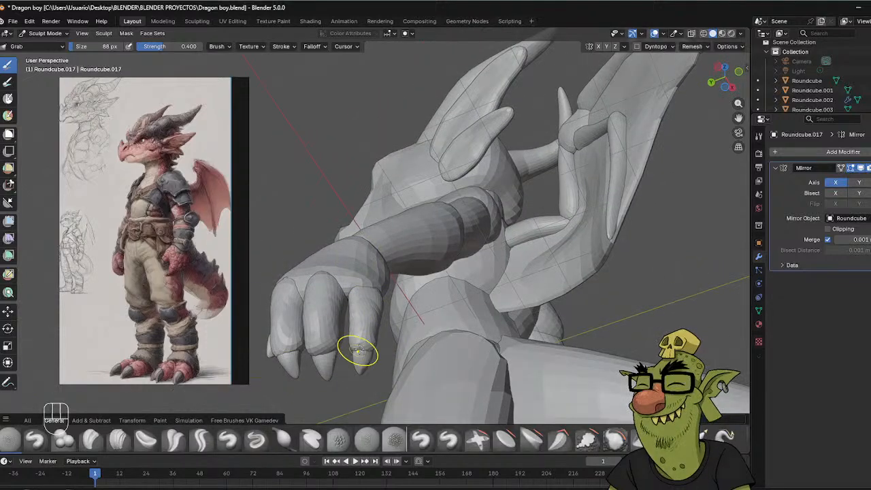
middle_drag(361, 353, 394, 327)
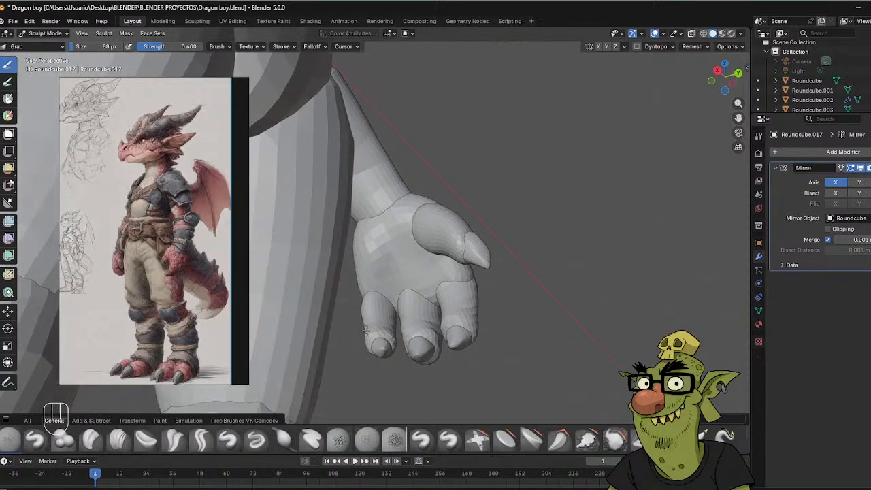
mouse_move(393, 328)
middle_down()
mouse_move(368, 272)
mouse_move(324, 273)
mouse_move(404, 344)
mouse_move(414, 371)
mouse_move(424, 365)
mouse_move(448, 443)
mouse_move(534, 453)
mouse_move(440, 457)
mouse_move(446, 452)
middle_up()
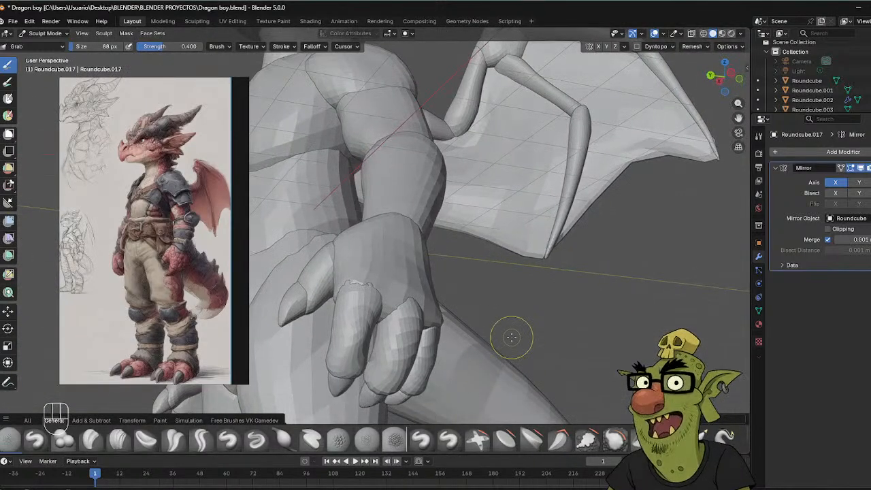
Examine the whole character facing forward and compare its proportions with the reference image.
scroll(511, 337, down, 5)
middle_drag(381, 195, 359, 244)
middle_drag(436, 258, 556, 240)
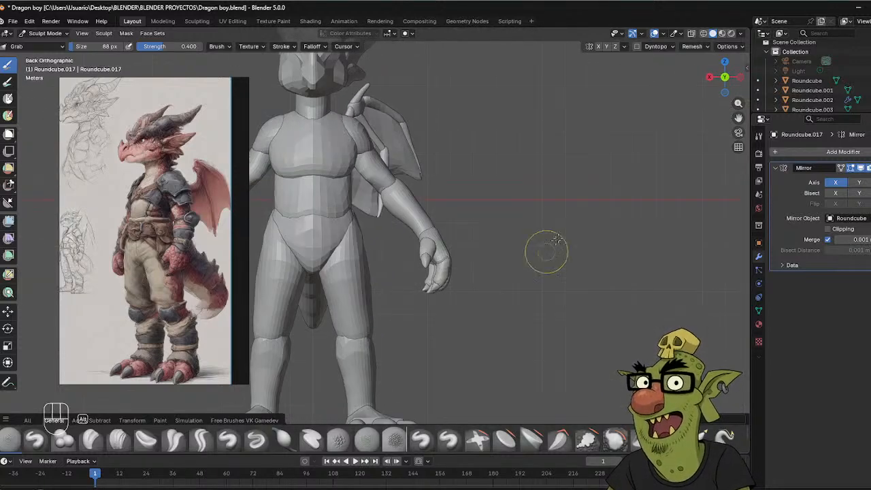
scroll(547, 231, down, 3)
shift+middle_drag(385, 231, 460, 228)
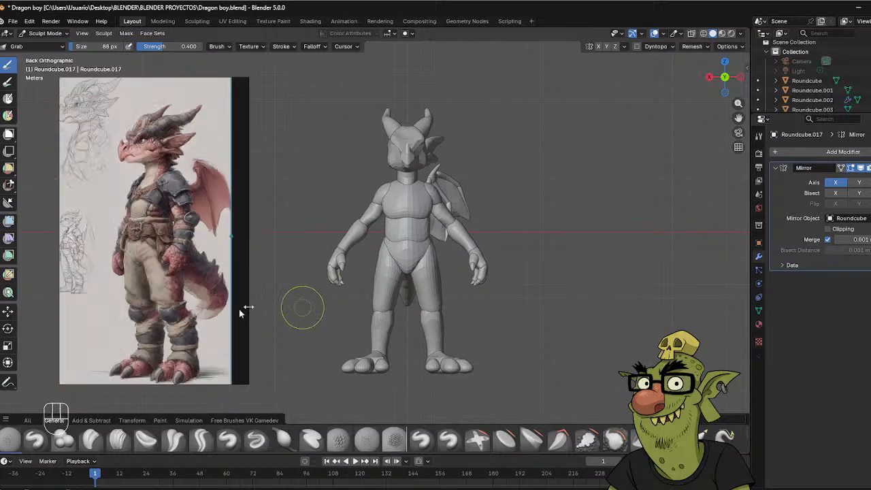
mouse_move(203, 322)
middle_down()
mouse_move(210, 311)
mouse_move(208, 317)
middle_up()
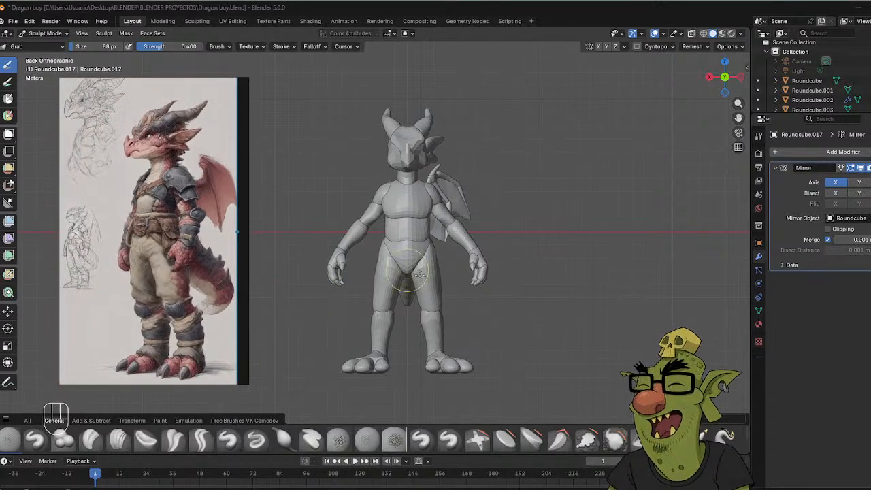
Return to Object Mode, duplicate the thumb's claw and place the copy just above the foot's toes.
mouse_move(473, 278)
middle_down()
mouse_move(416, 256)
mouse_move(352, 127)
middle_up()
scroll(421, 262, up, 4)
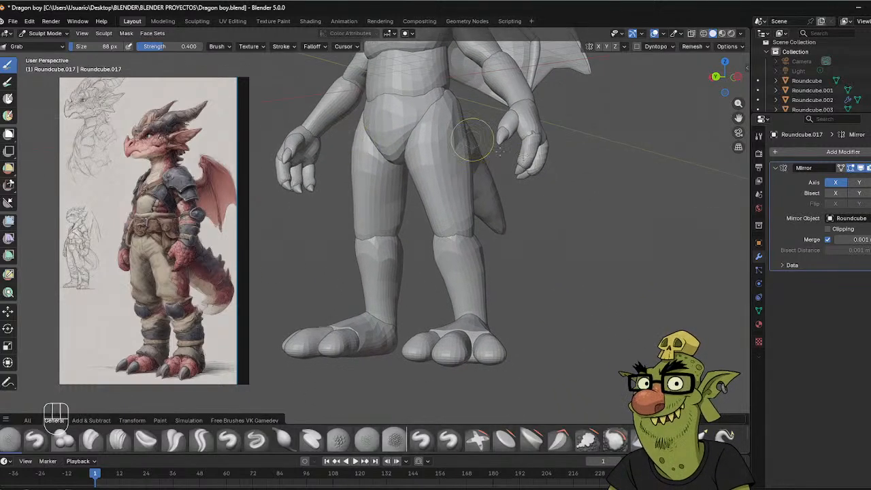
key(ctrl+Tab)
click(418, 165)
click(509, 141)
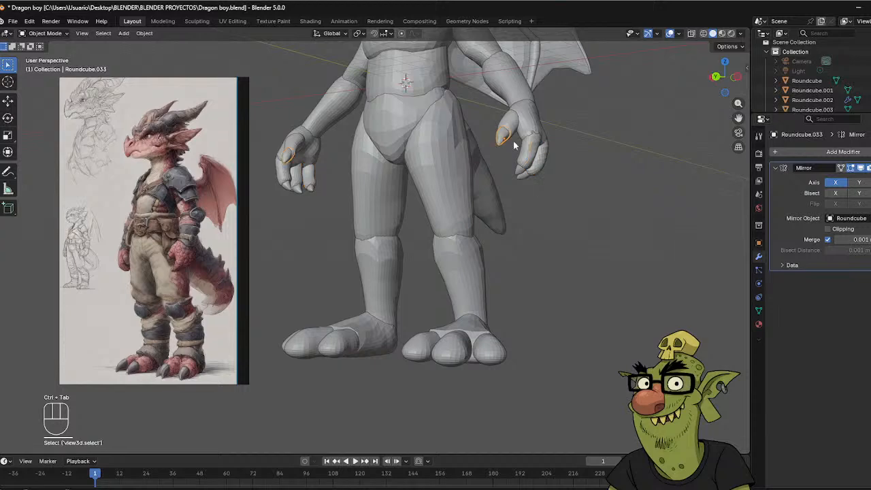
key(shift+d)
click(413, 318)
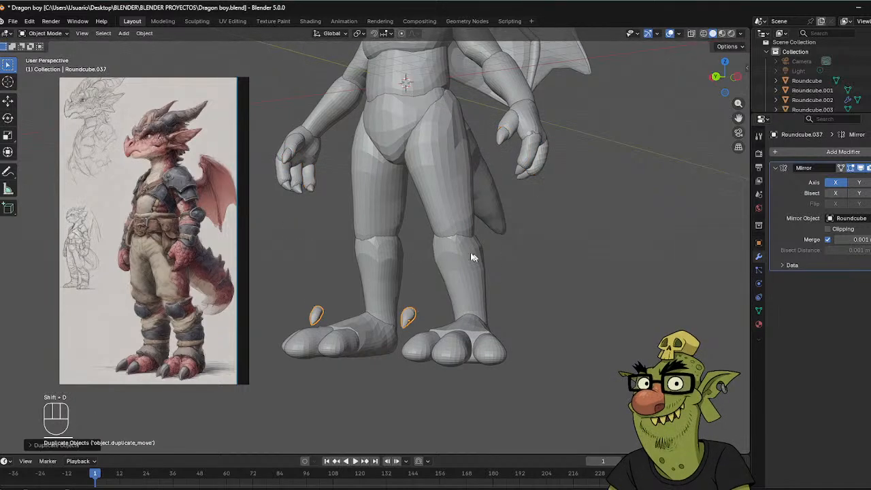
In the side view, rotate the foot's claw so it points forward, and enlarge it.
middle_drag(470, 253, 389, 259)
key(r)
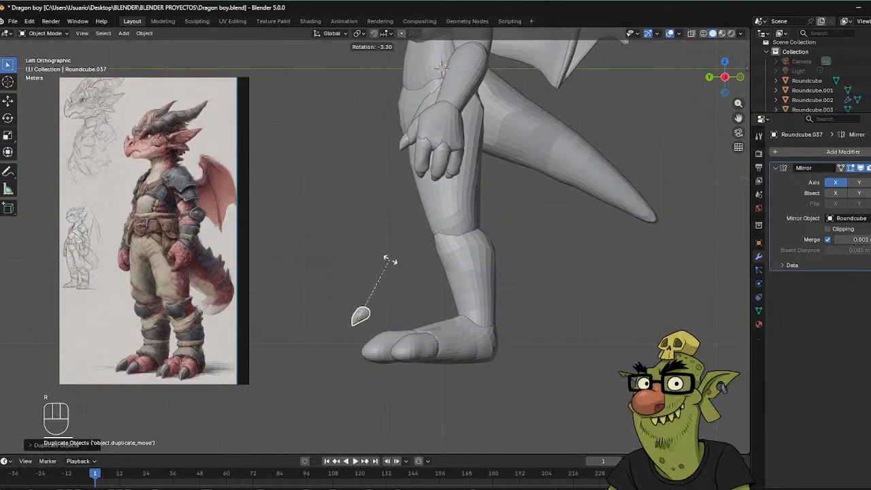
click(411, 291)
key(s)
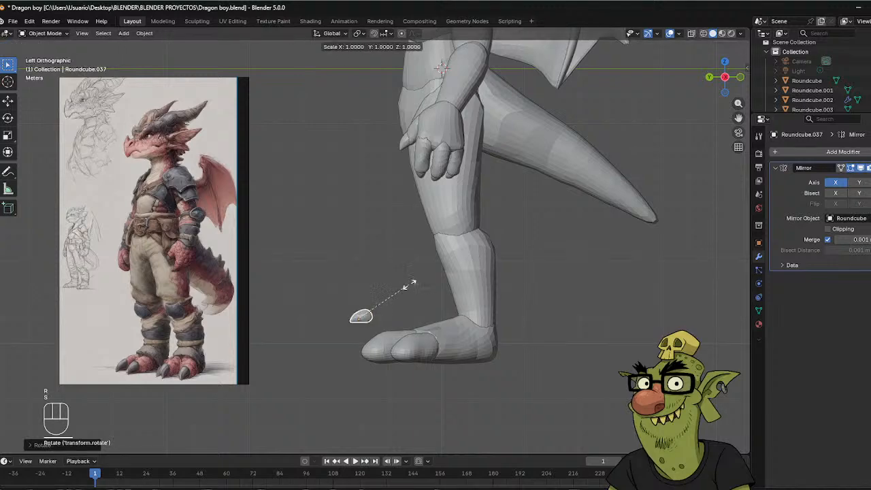
click(443, 268)
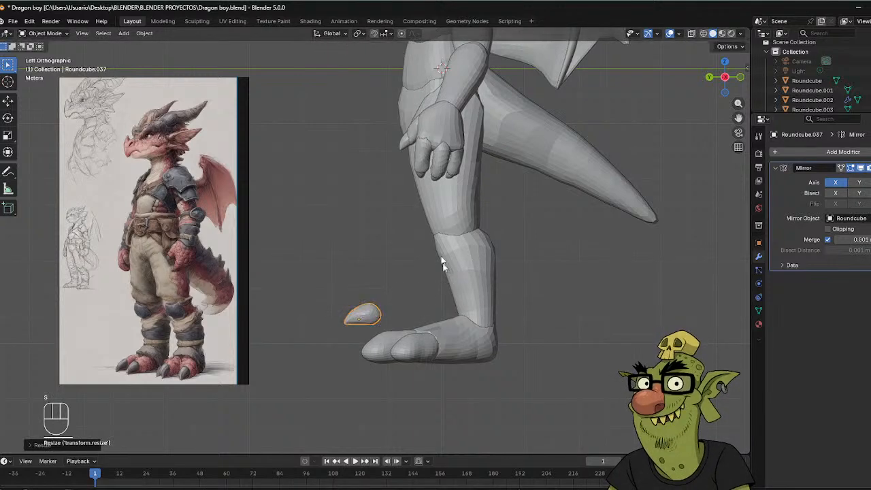
Switch the foot's claw to Sculpt Mode and smooth its shape into a rounder form from the back orthographic view.
middle_drag(443, 258, 543, 265)
key(ctrl+Tab)
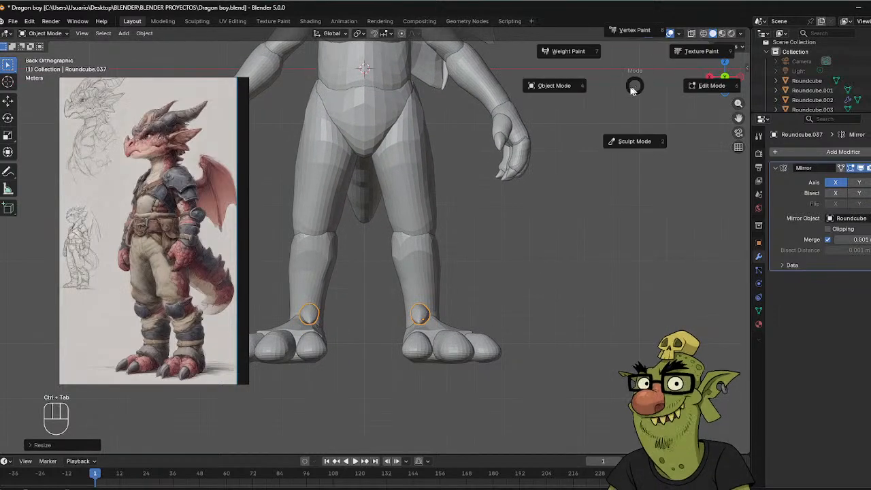
click(631, 141)
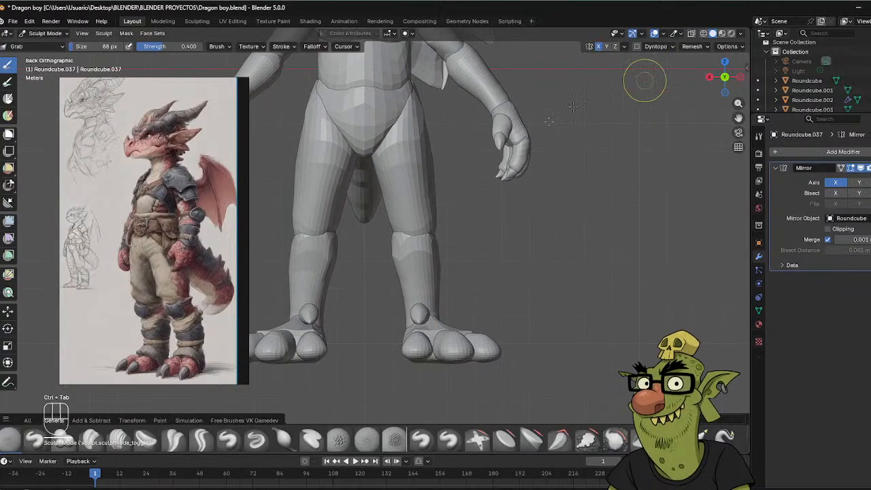
click(624, 46)
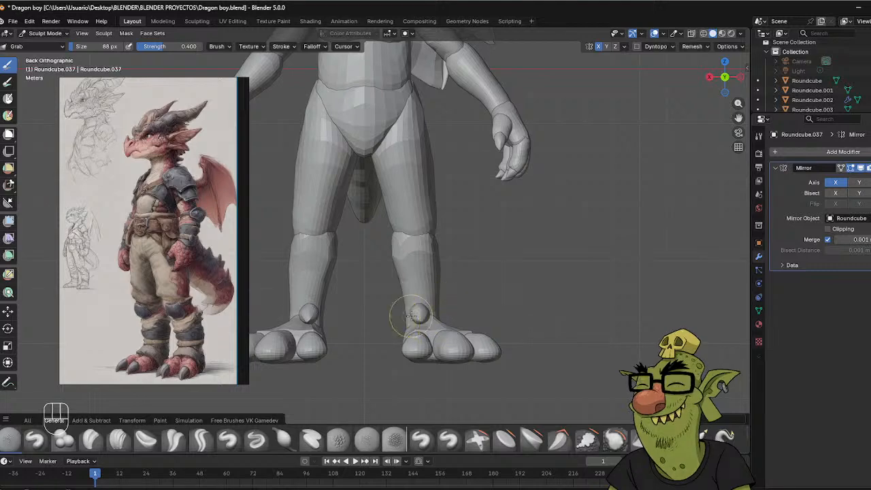
key(shift)
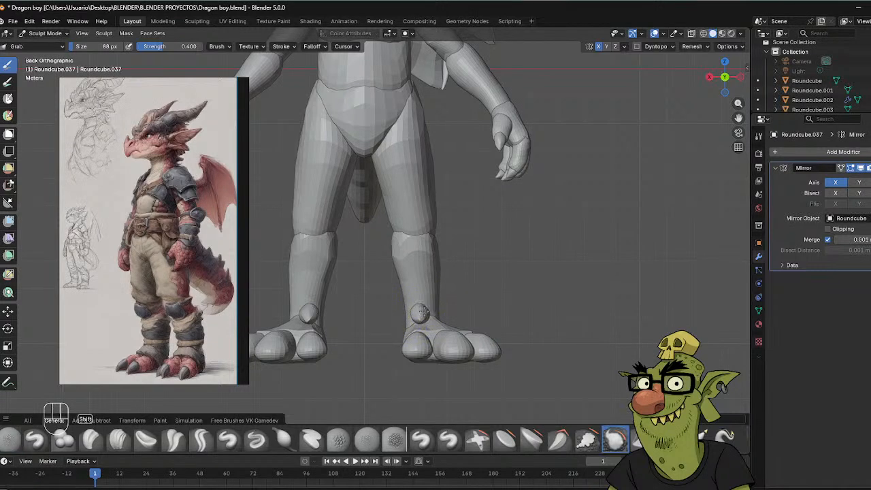
middle_drag(427, 313, 414, 305)
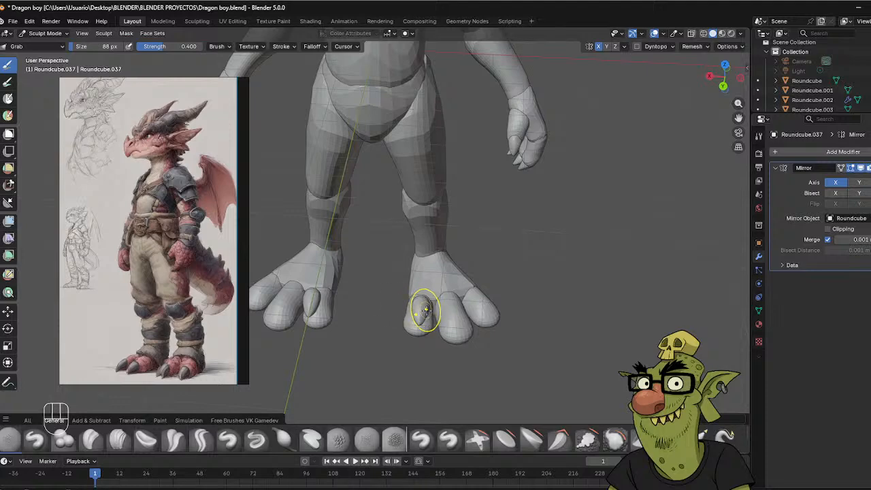
alt+middle_drag(459, 299, 390, 164)
scroll(494, 222, up, 4)
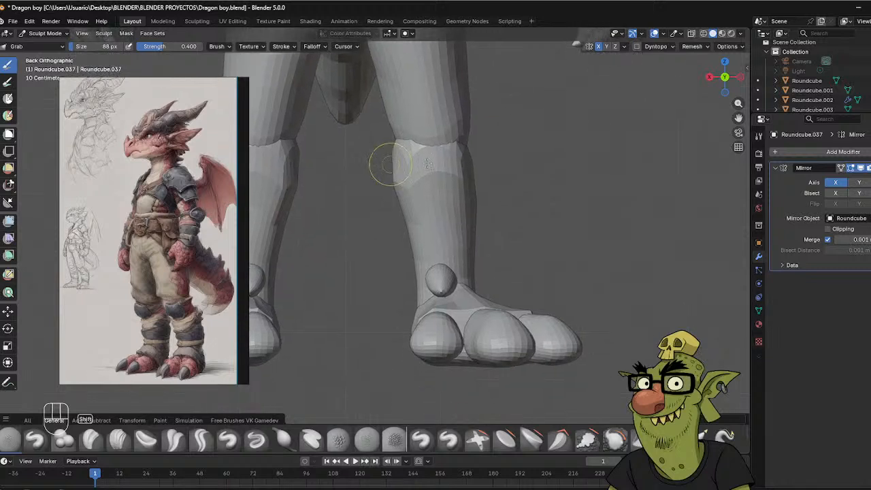
Return to Object Mode, rotate the foot's claw slightly and set its origin to its geometry.
key(ctrl+Tab)
key(ctrl+Tab)
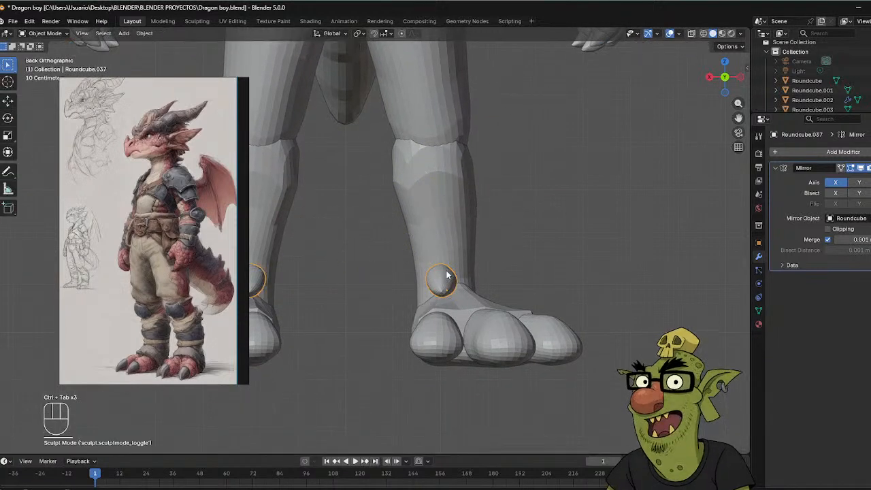
key(r)
click(436, 265)
right_click(447, 275)
mouse_move(445, 276)
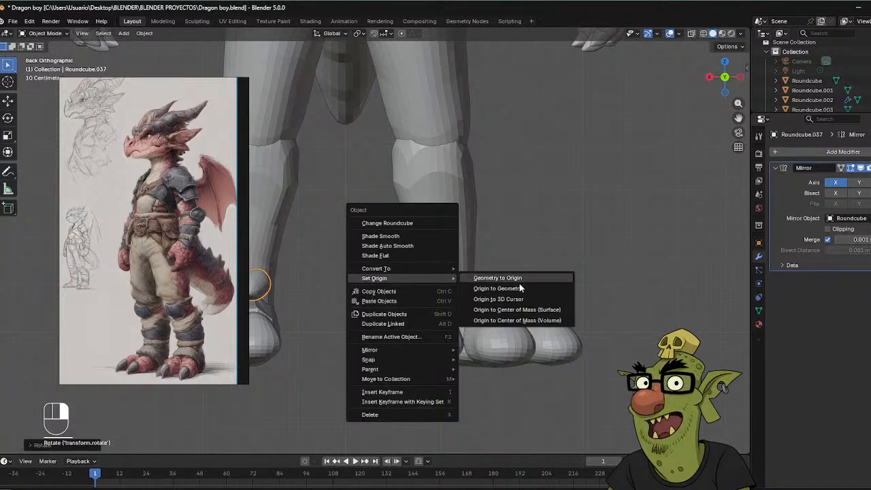
click(497, 288)
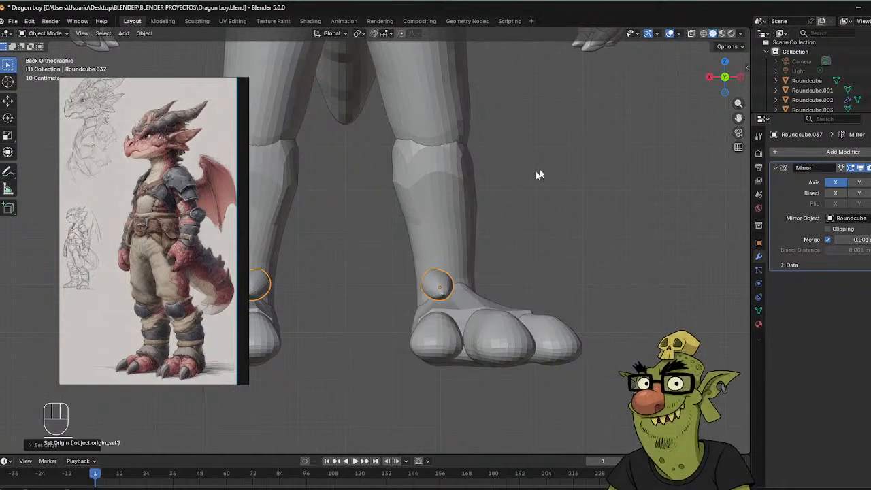
Rotate the foot's claw in Object Mode from the back and slightly angled views until its tip points straight forward.
key(ctrl+Tab)
click(442, 289)
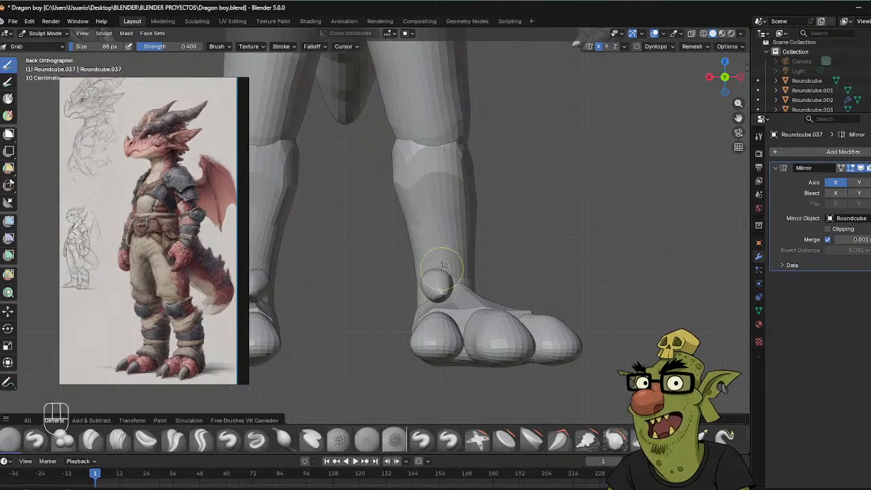
key(ctrl+Tab)
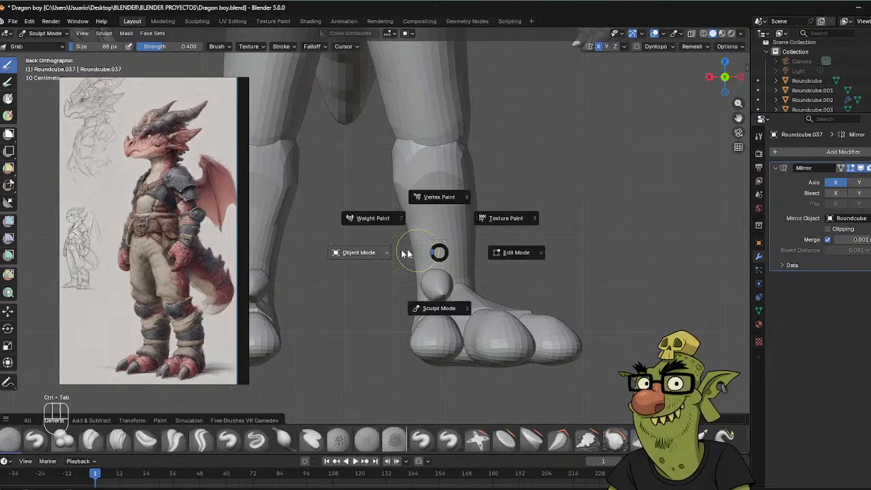
click(436, 255)
key(r)
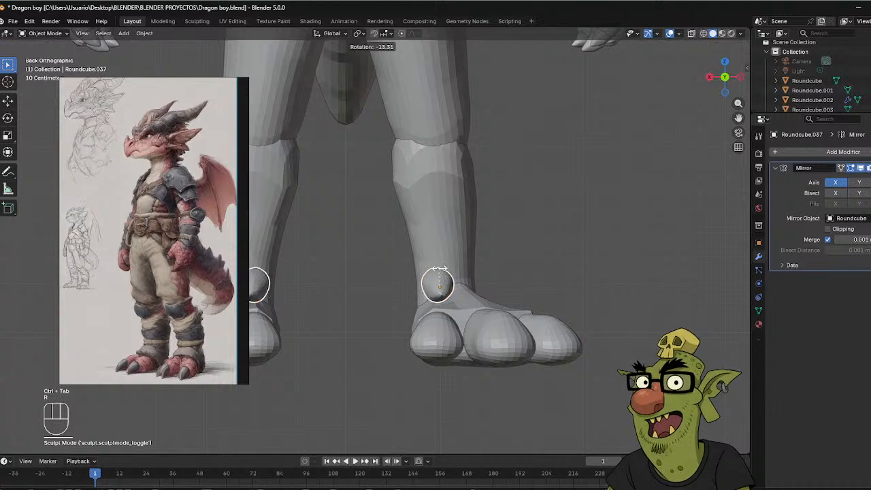
click(461, 271)
middle_drag(454, 260, 478, 184)
key(r)
click(491, 264)
key(r)
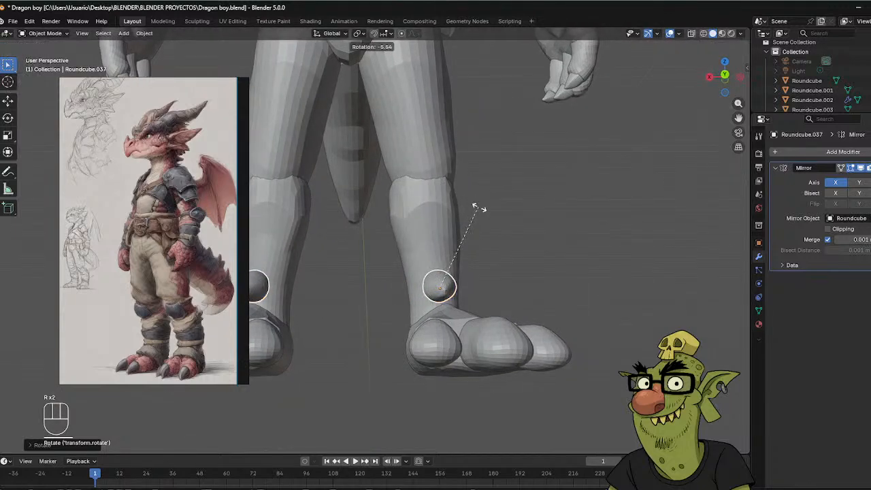
click(487, 219)
mouse_move(488, 218)
middle_down()
mouse_move(466, 228)
mouse_move(477, 228)
middle_up()
key(r)
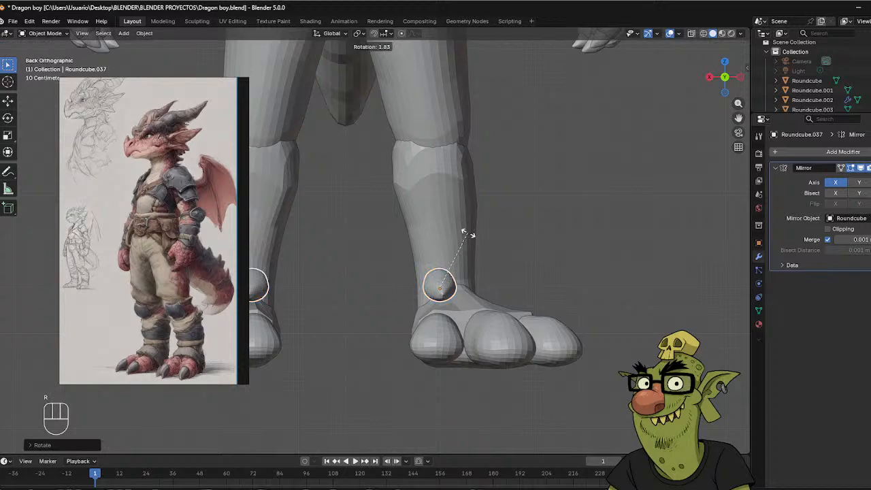
click(465, 235)
In the left orthographic view, fine-tune the tilt of the foot's claw above the toes.
middle_drag(497, 240, 366, 235)
key(r)
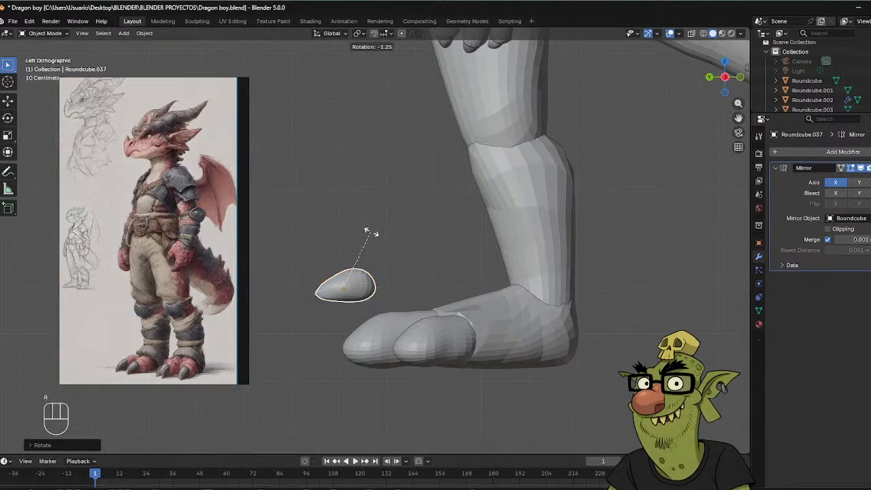
click(377, 239)
Adjust the claw's outline in Sculpt Mode with the Grab brush and check its shape from several angles.
alt+middle_drag(369, 166, 475, 209)
key(ctrl+Tab)
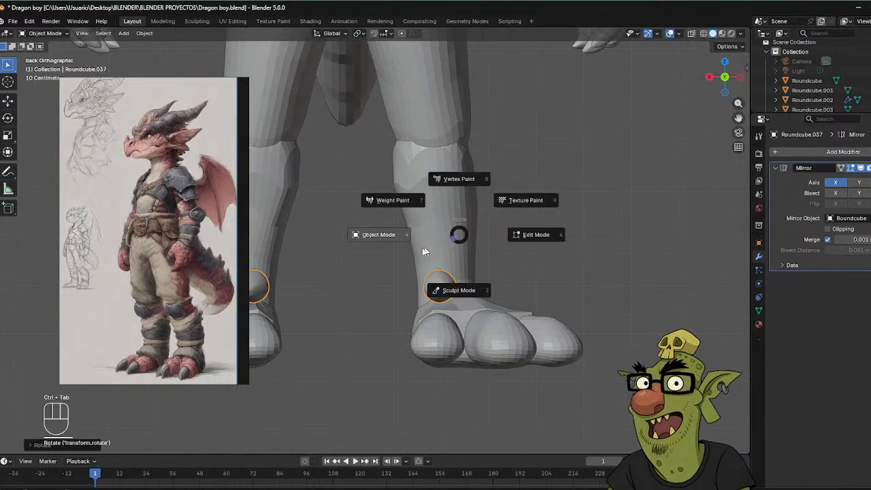
click(454, 294)
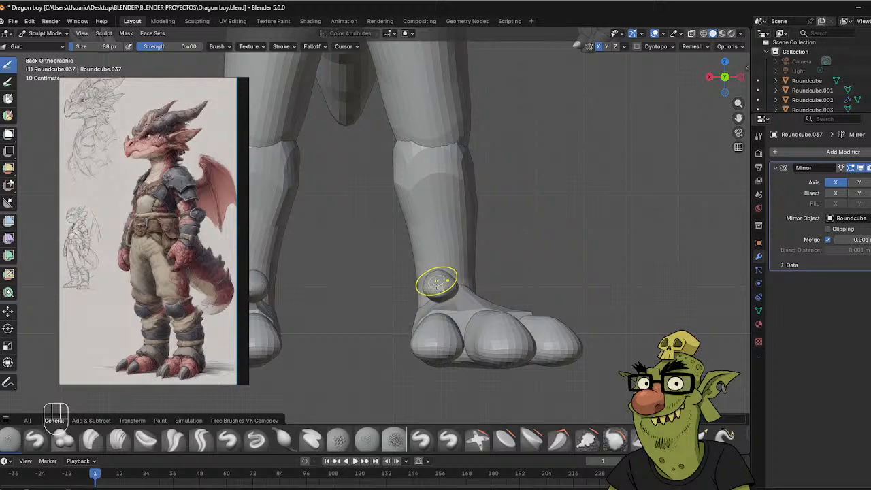
middle_drag(451, 269, 451, 260)
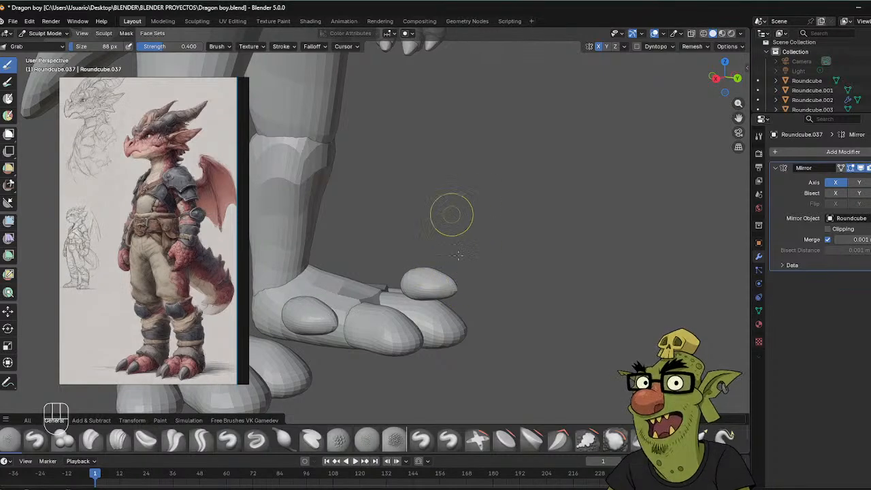
middle_drag(453, 279, 421, 247)
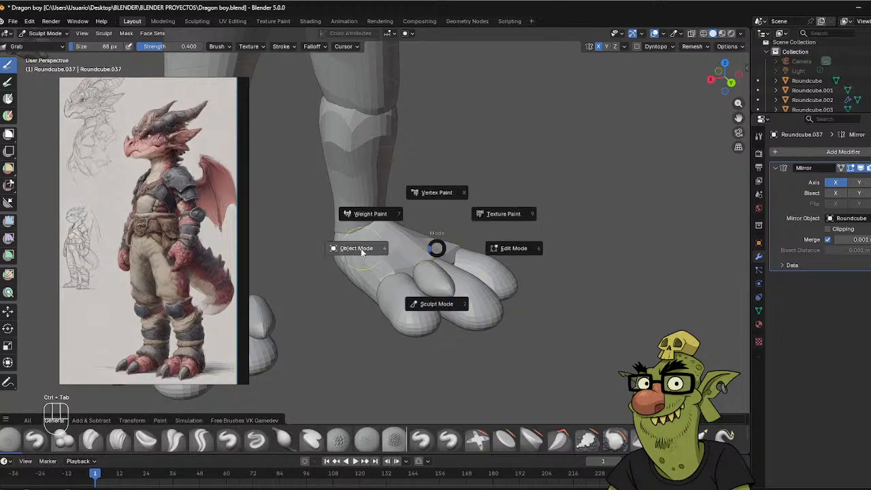
Return to Object Mode and enlarge the foot's claw slightly in the back orthographic view.
click(360, 249)
mouse_move(460, 218)
middle_down()
mouse_move(412, 234)
mouse_move(415, 219)
middle_up()
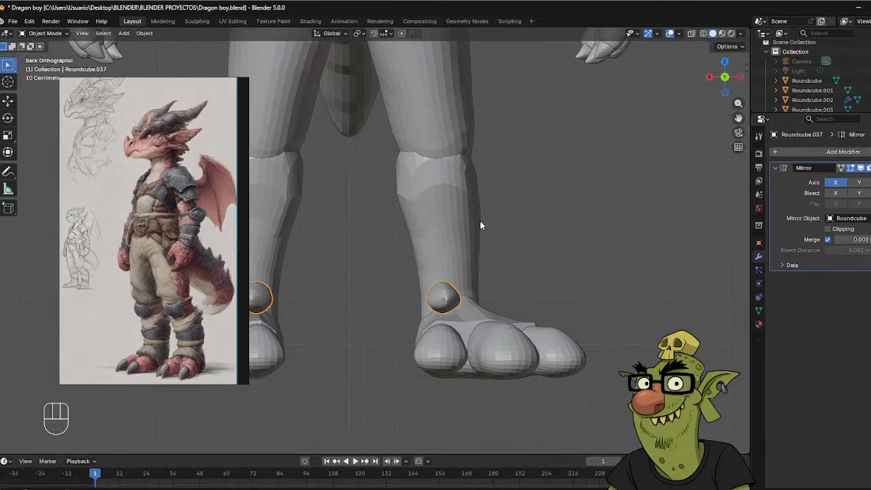
key(s)
click(507, 223)
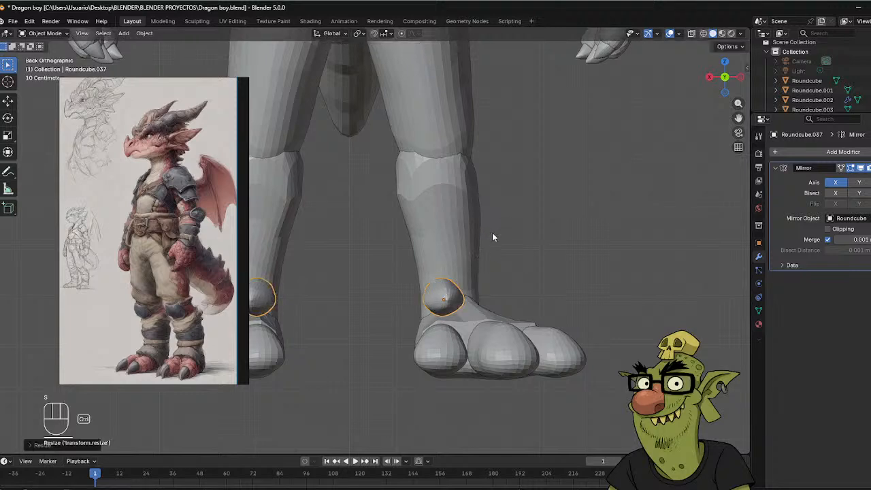
Sculpt a ridge along the top of the foot's claw with the Crease Polish brush, enlarging the brush to 144 px.
key(ctrl+Tab)
click(481, 294)
mouse_move(446, 287)
middle_down()
mouse_move(424, 302)
mouse_move(445, 283)
middle_up()
click(176, 438)
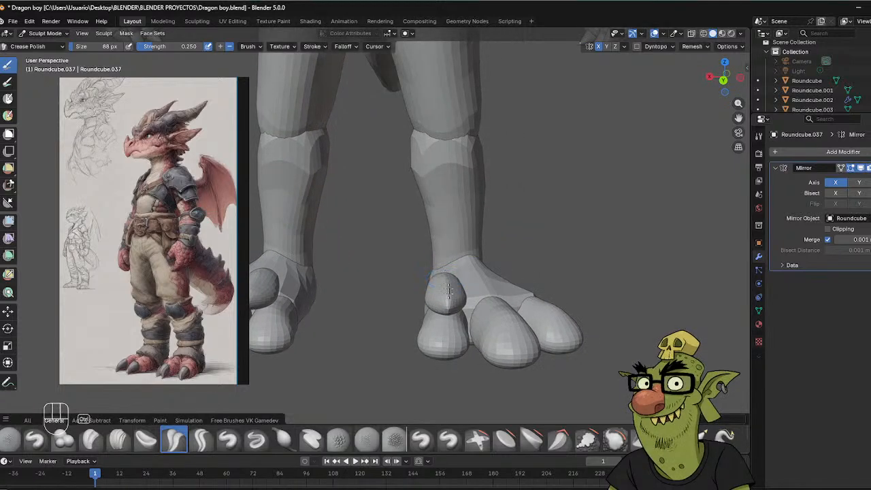
middle_drag(493, 262, 489, 245)
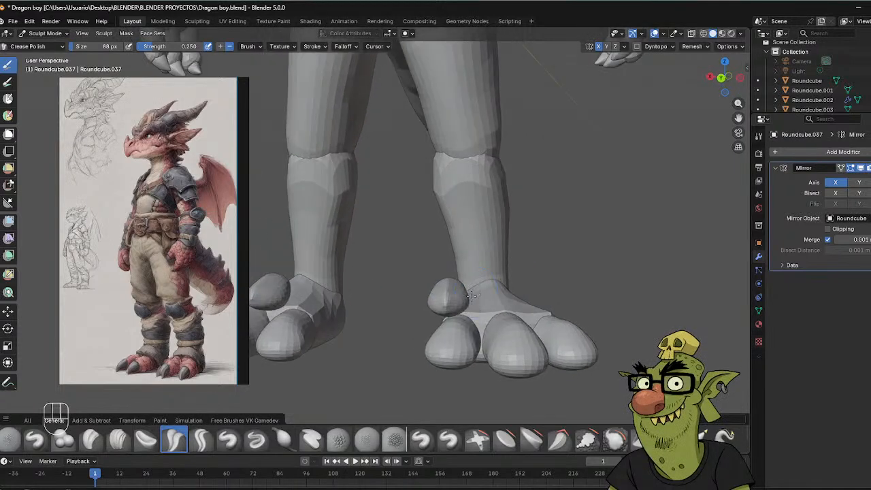
key(f)
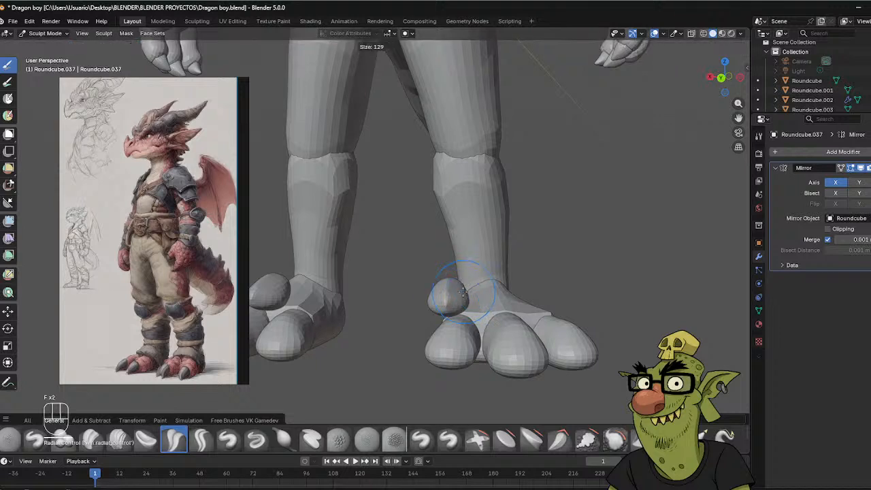
click(467, 291)
key(f)
click(466, 292)
key(f)
click(464, 292)
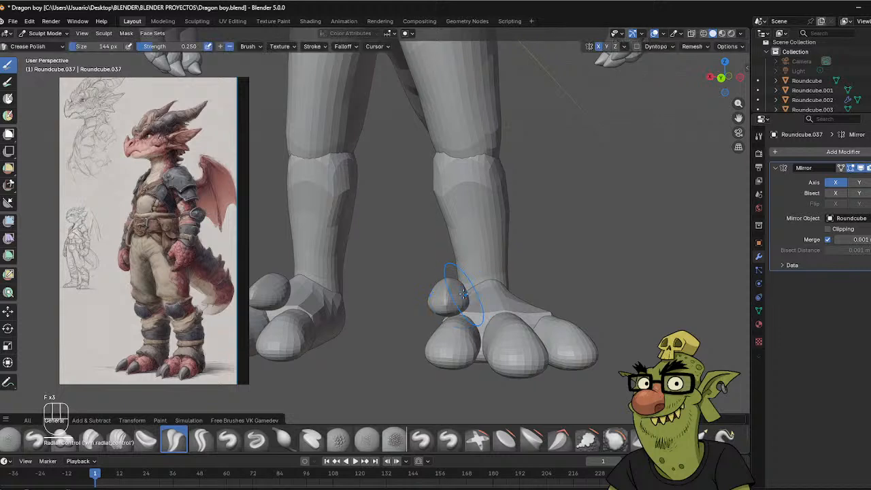
Widen the foot's claw with the Grab brush, reduce the brush to 101 px and smooth the surface.
key(g)
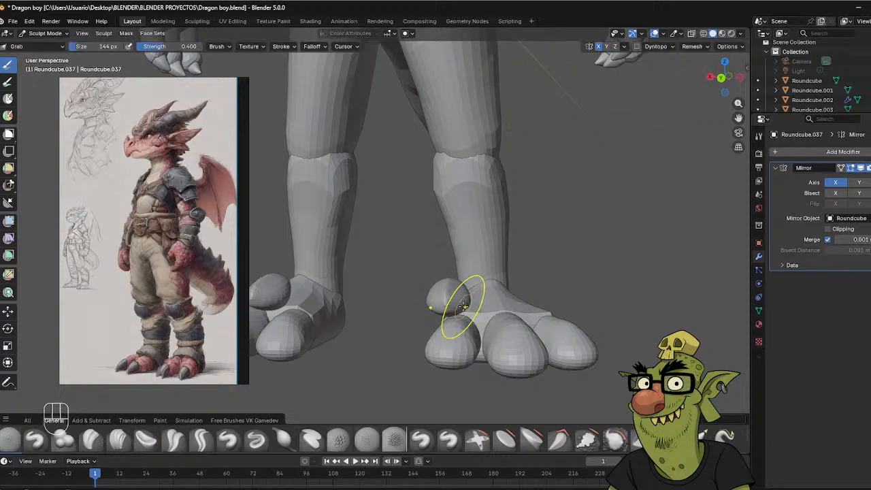
key(f)
click(463, 294)
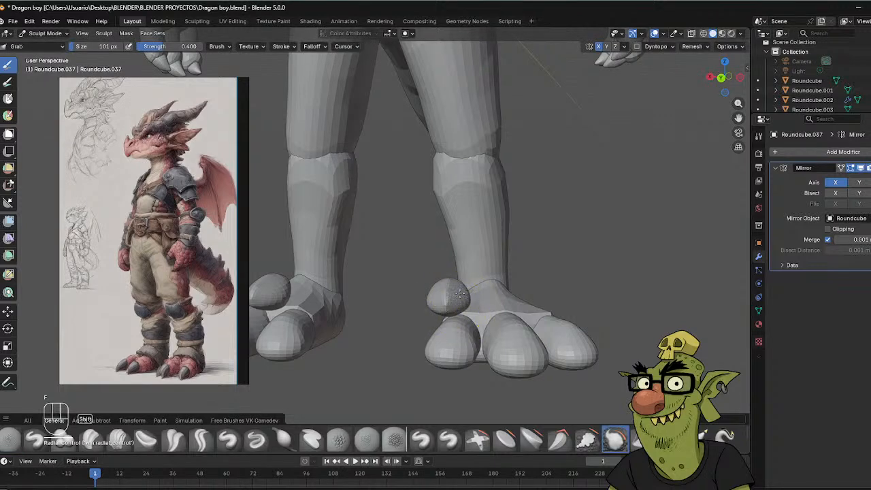
Flatten the underside of the foot's claw with the Scrape/Fill brush at 101 px and strength 0.700.
middle_drag(489, 284, 415, 234)
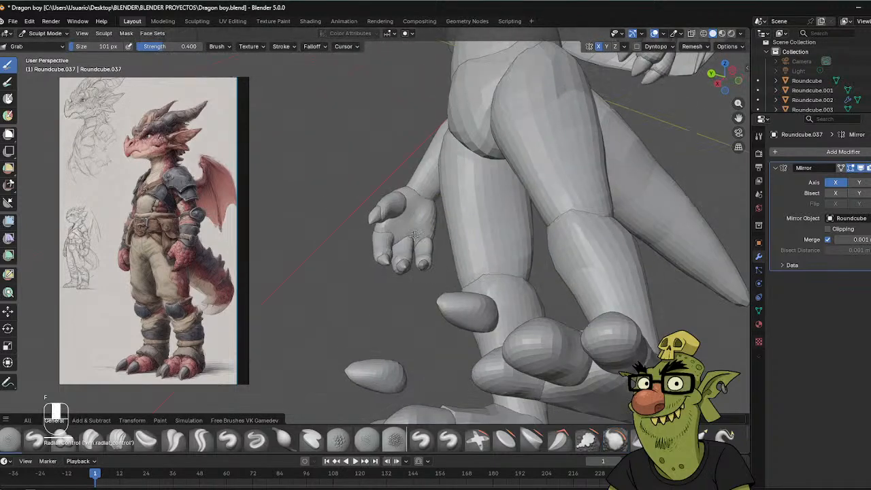
click(588, 442)
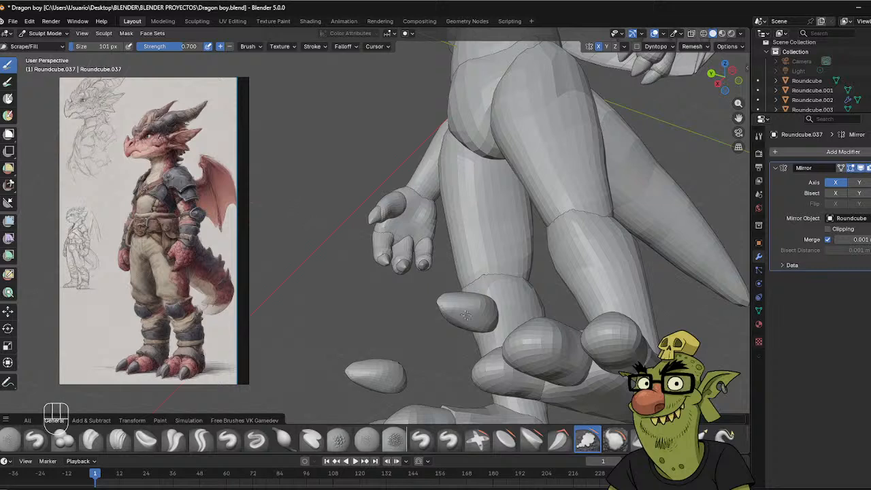
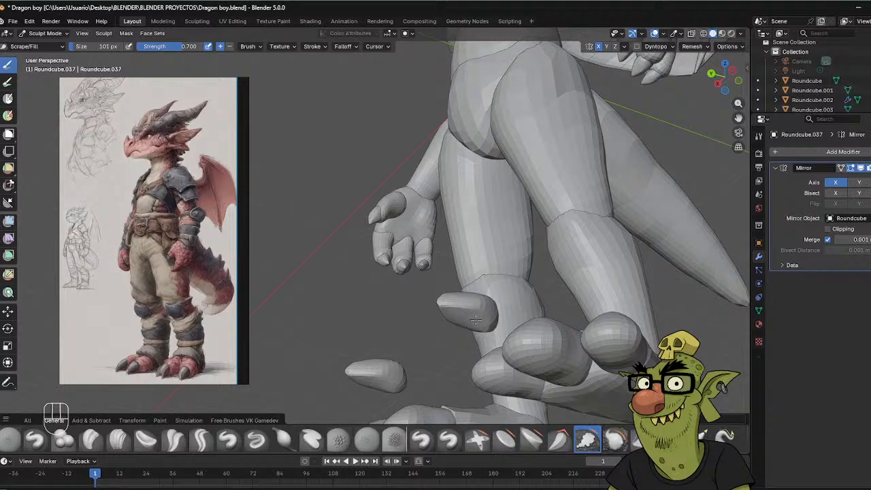
middle_drag(475, 319, 471, 374)
Curve the foot's claw into a downward-hooked shape with the Grab brush at 185 px.
middle_drag(463, 300, 397, 292)
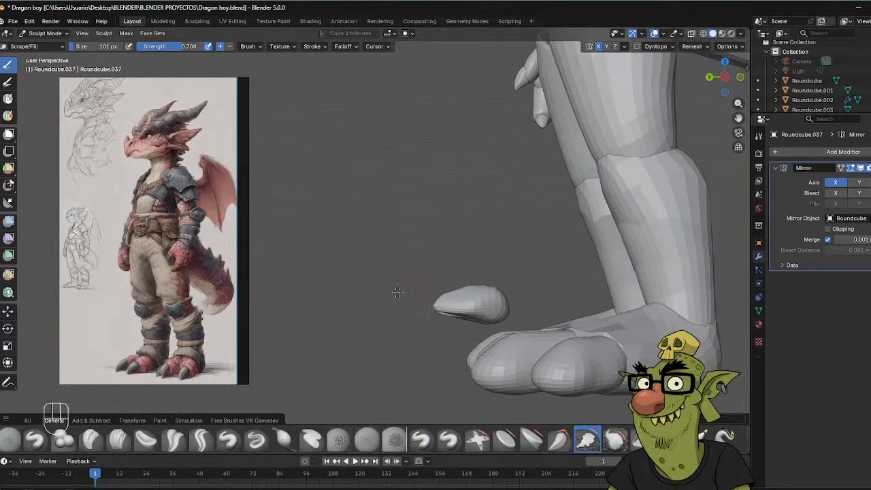
key(f)
click(451, 312)
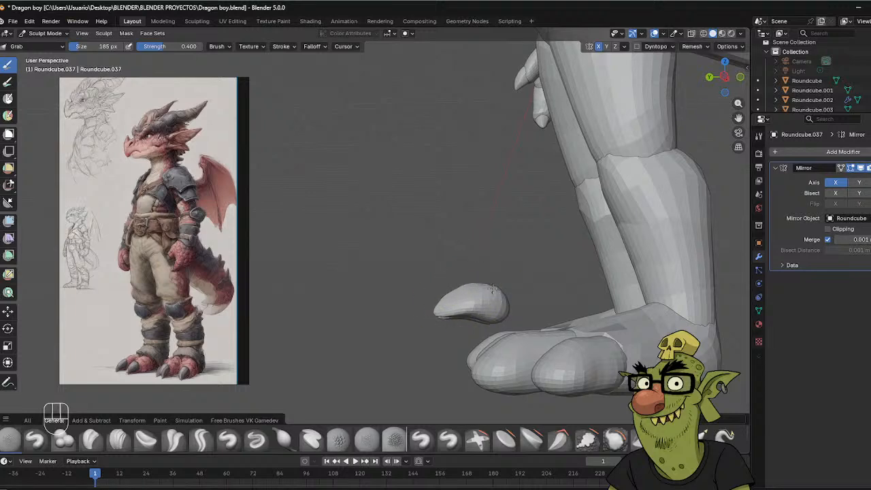
middle_drag(459, 281, 561, 303)
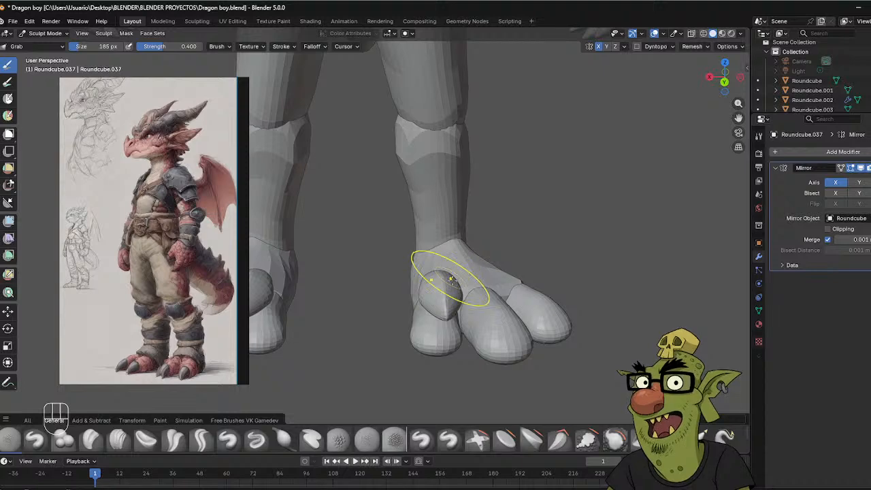
mouse_move(539, 273)
middle_down()
mouse_move(420, 244)
mouse_move(409, 301)
middle_up()
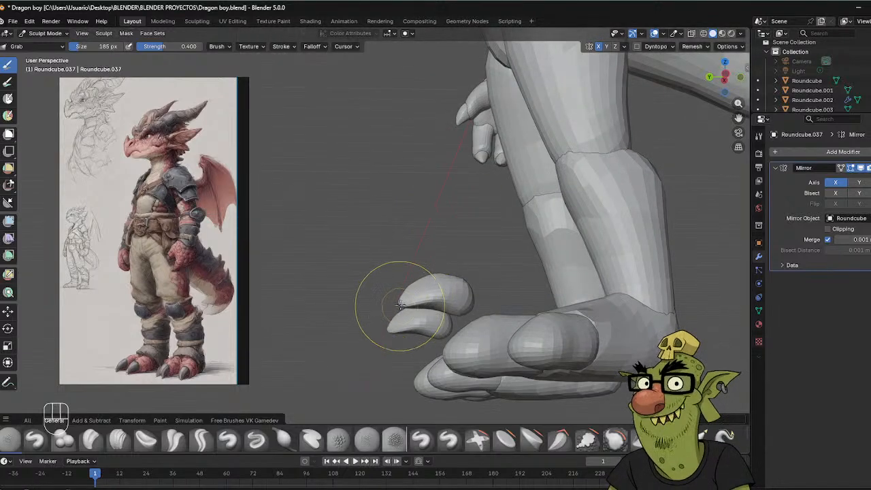
Refine the tip and base of the foot's claw with the Grab brush reduced to 164 px.
key(f)
click(402, 303)
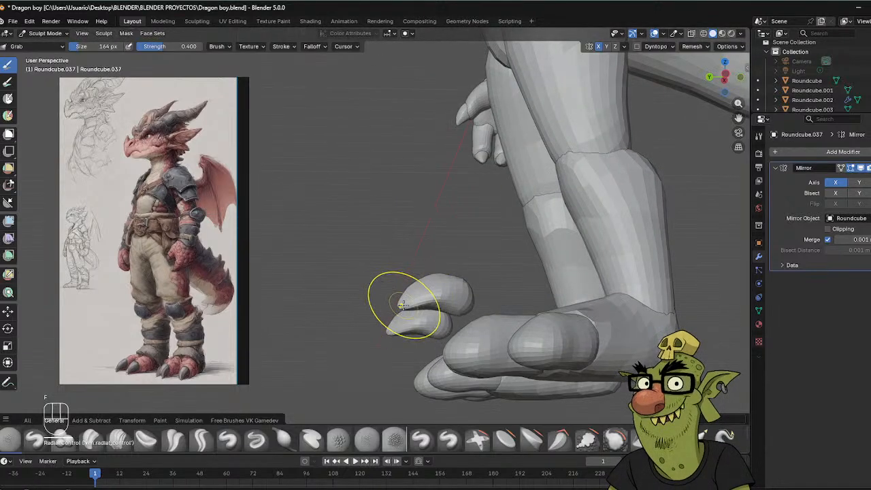
drag(401, 302, 396, 303)
middle_drag(474, 291, 451, 311)
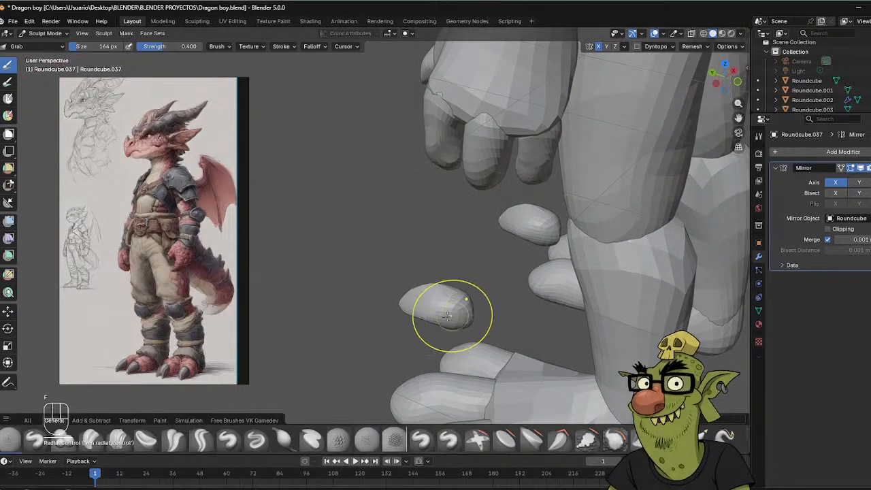
drag(464, 316, 446, 321)
mouse_move(443, 303)
middle_down()
mouse_move(551, 317)
mouse_move(532, 227)
middle_up()
Return to Object Mode, move the foot's claw onto the tip of the middle toe and resize it to fit.
key(ctrl+Tab)
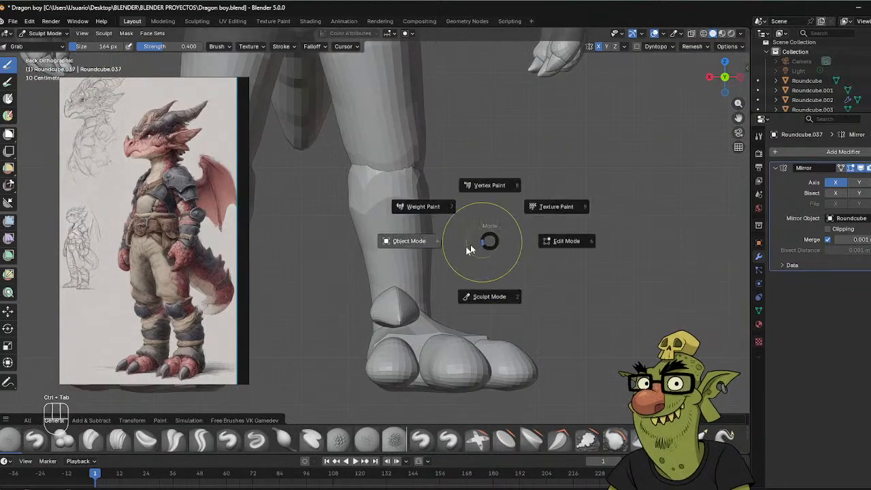
click(408, 241)
key(g)
click(495, 356)
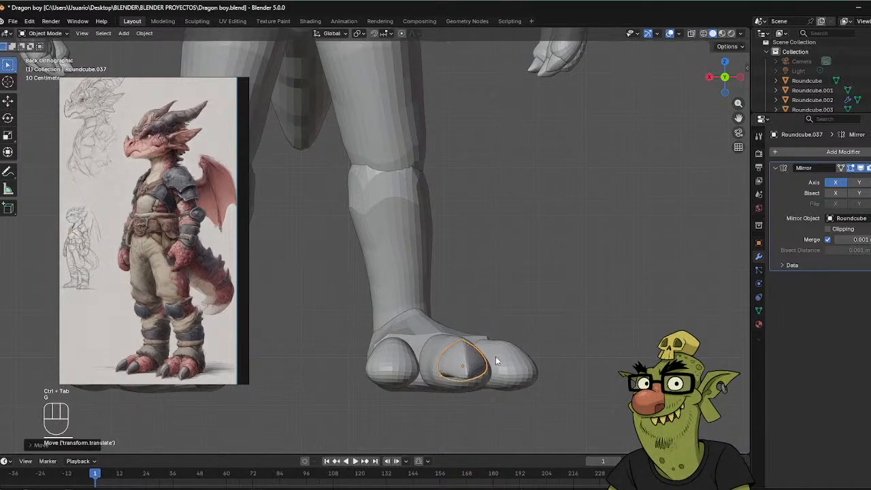
middle_drag(495, 356, 428, 227)
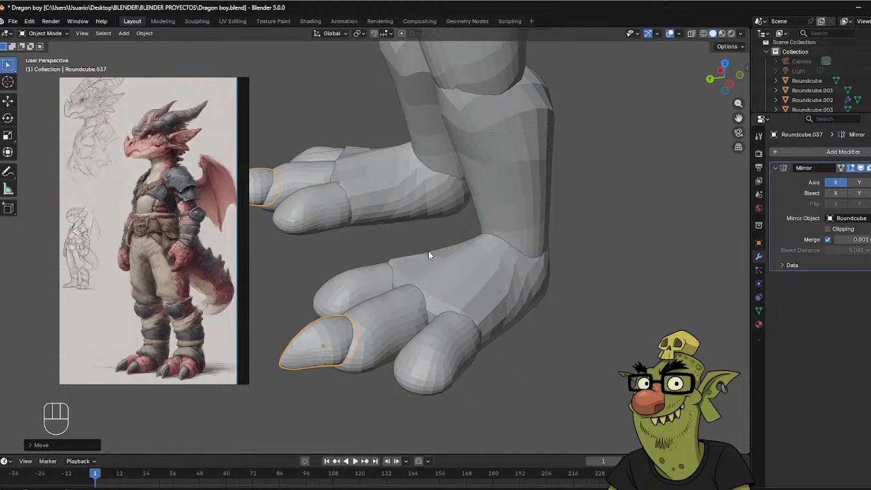
key(s)
click(412, 263)
Rotate the middle toe's claw slightly outward in the bottom orthographic view and shift it onto the toe's axis.
middle_drag(411, 266, 431, 181)
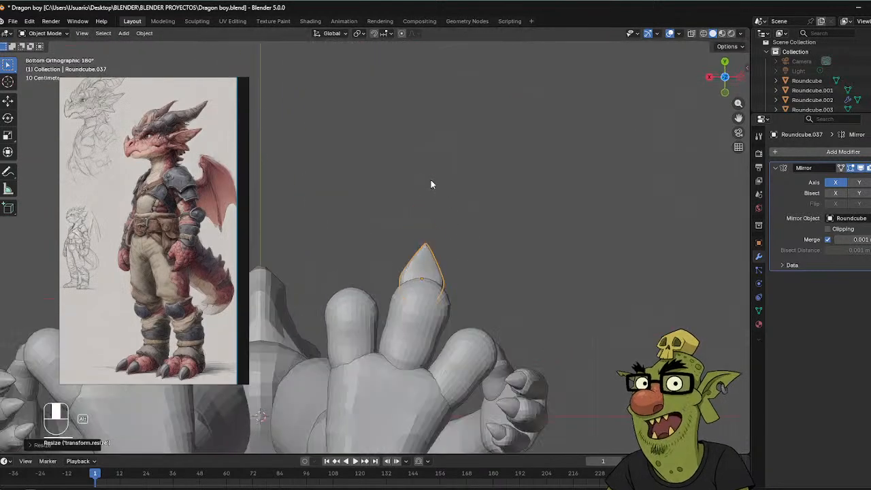
key(r)
click(489, 240)
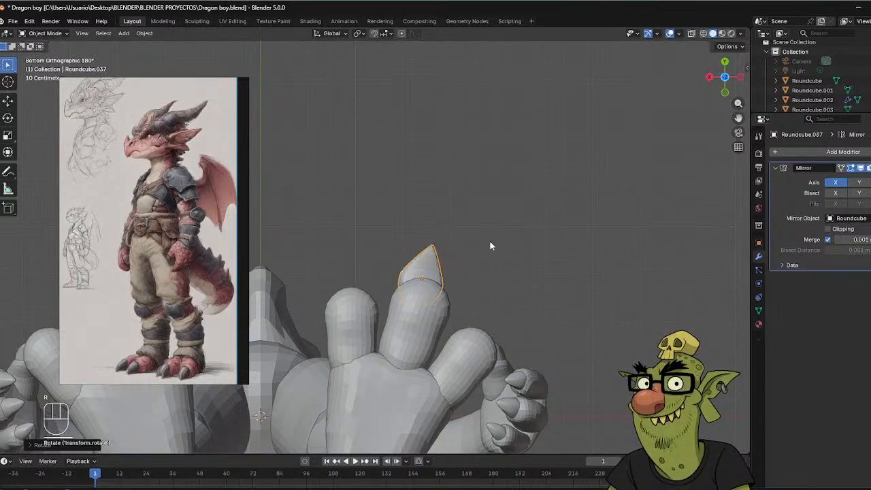
key(g)
click(491, 243)
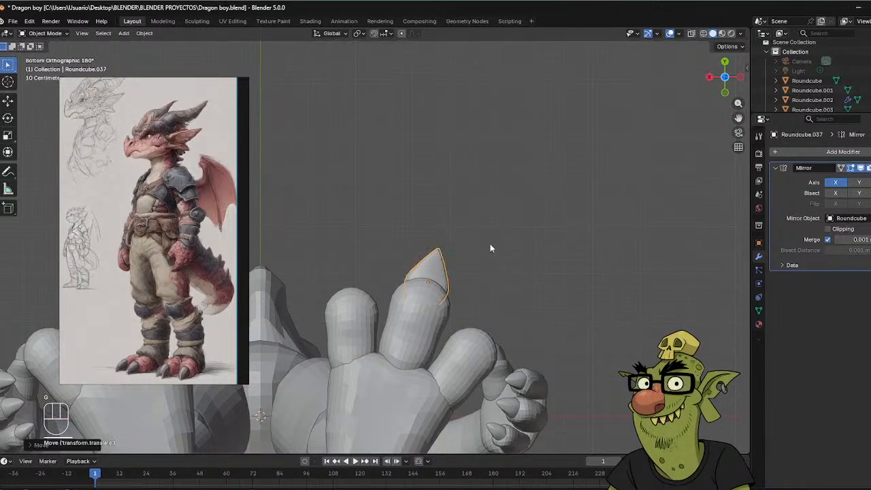
Enlarge the middle toe's claw by a factor of about 1.07 and lower it slightly onto the toe.
middle_drag(490, 243, 561, 240)
key(s)
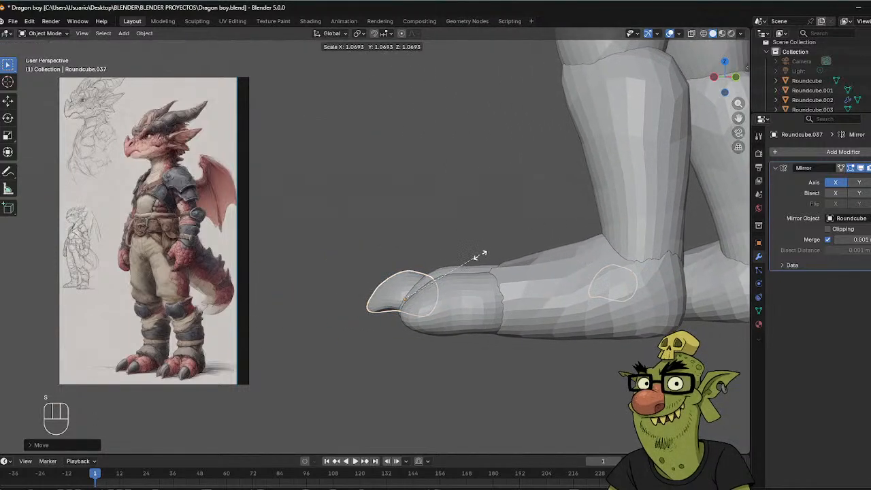
click(475, 254)
key(g)
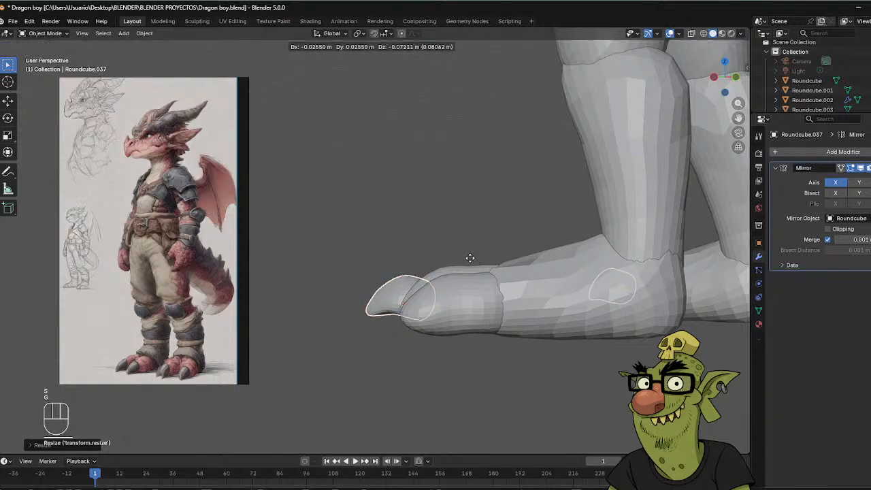
click(469, 258)
middle_drag(472, 251, 424, 246)
Switch to sculpting the middle toe and fit its tip around the claw's base with the Grab brush at 108 px.
key(ctrl+Tab)
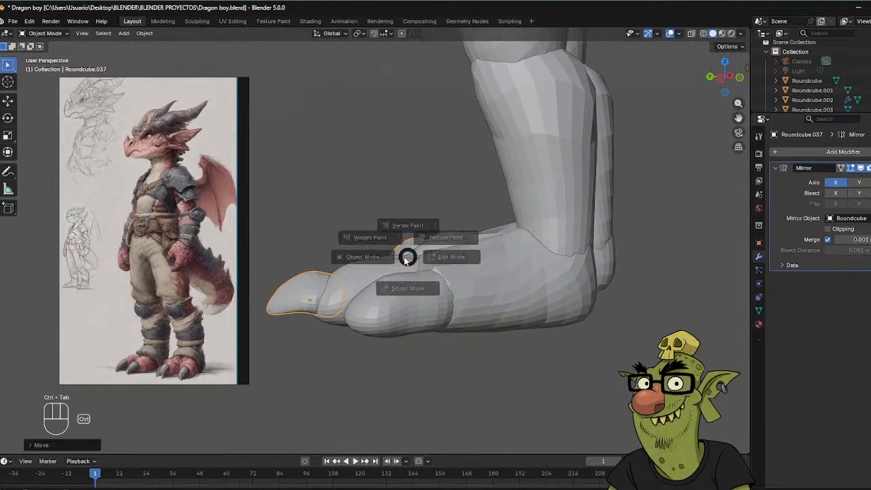
click(381, 260)
click(361, 272)
key(ctrl+Tab)
click(346, 309)
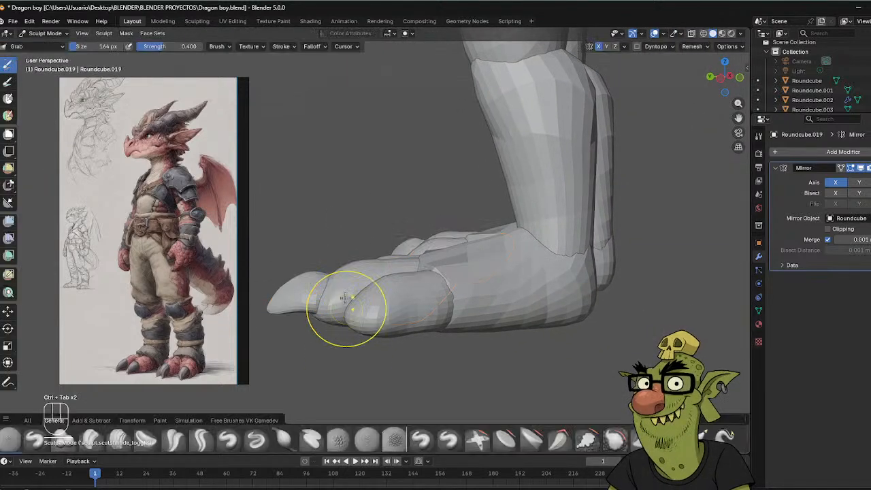
mouse_move(345, 297)
middle_down()
mouse_move(367, 294)
mouse_move(360, 292)
middle_up()
key(f)
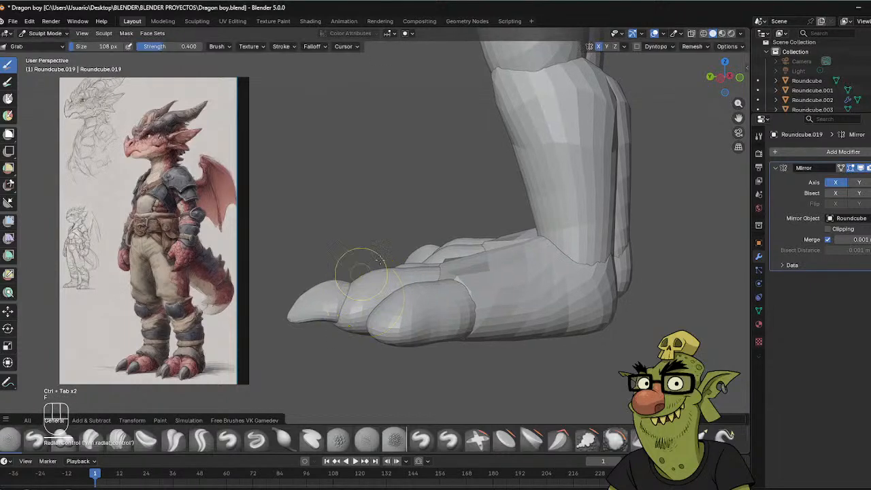
mouse_move(380, 261)
middle_down()
mouse_move(390, 250)
mouse_move(486, 268)
middle_up()
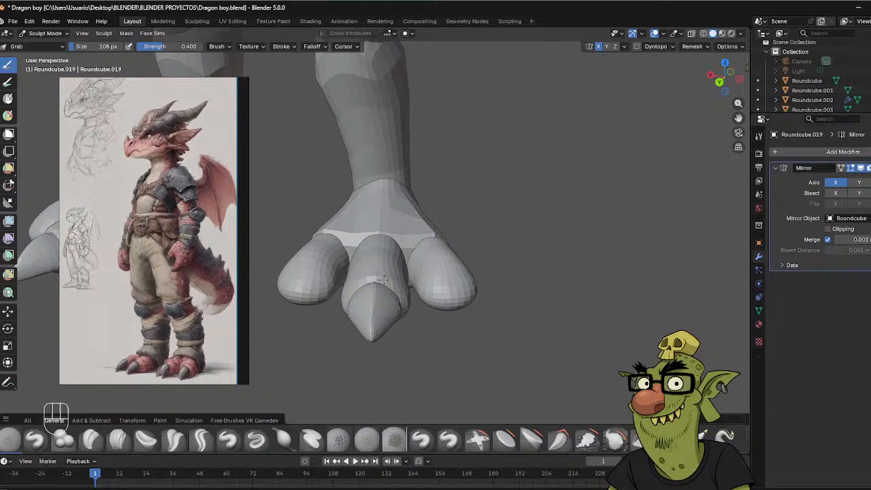
mouse_move(383, 281)
middle_down()
mouse_move(376, 278)
mouse_move(385, 291)
middle_up()
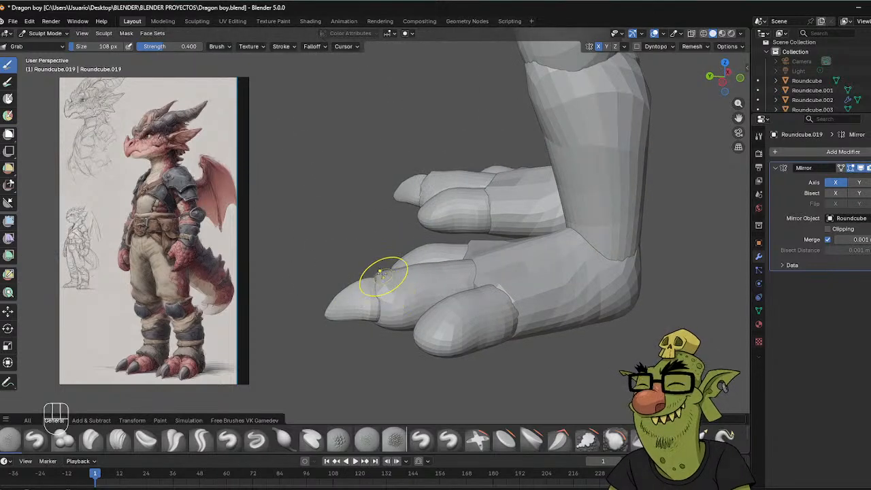
drag(381, 292, 384, 293)
Adjust the sides and upper edge of the middle toe around the claw with the Grab brush at 108 px.
mouse_move(399, 286)
middle_down()
mouse_move(514, 233)
mouse_move(470, 221)
middle_up()
middle_drag(403, 271, 367, 318)
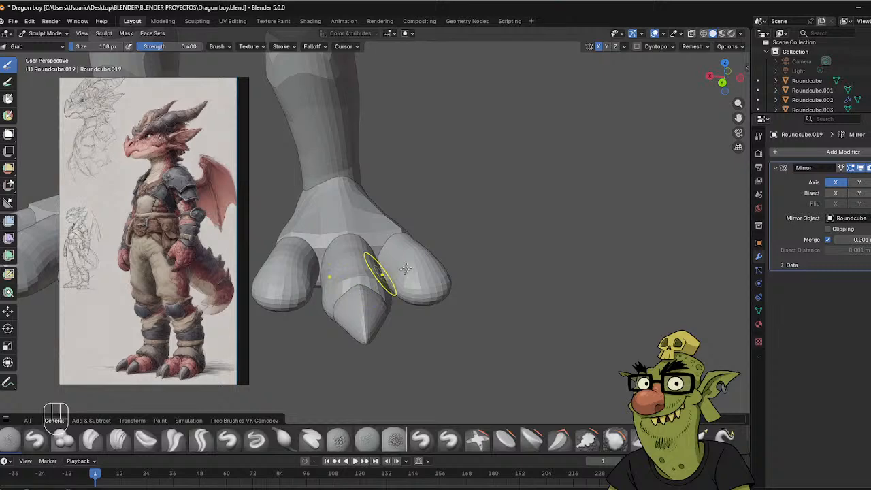
middle_drag(381, 268, 490, 268)
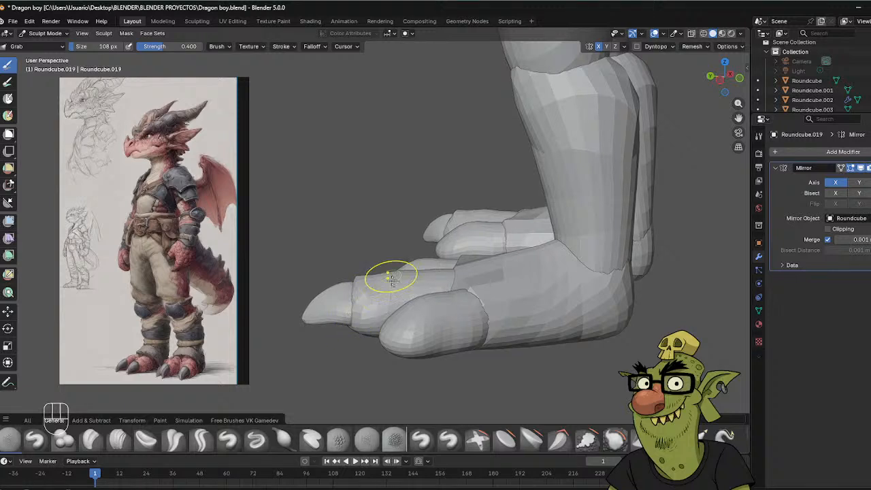
middle_drag(391, 279, 351, 282)
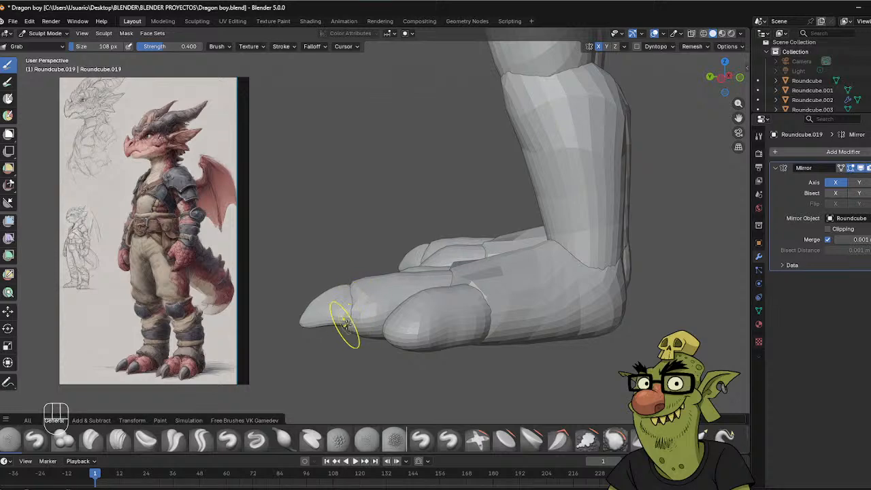
middle_drag(350, 310, 521, 274)
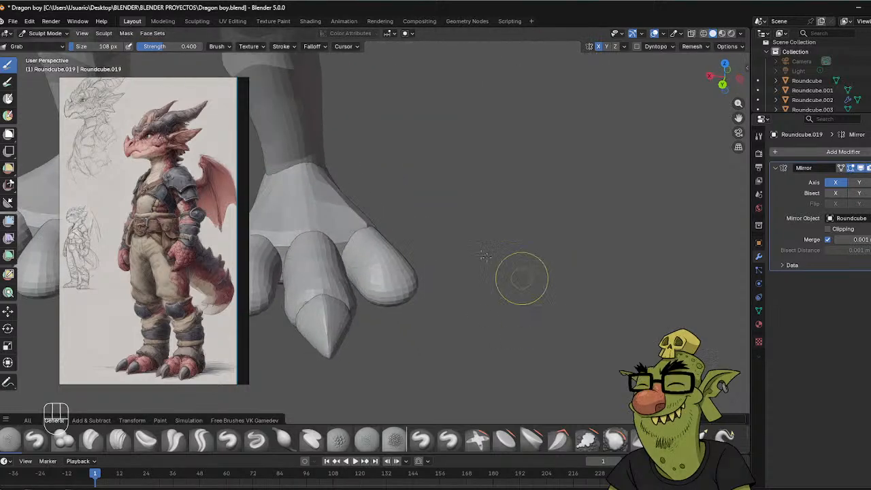
mouse_move(350, 317)
middle_down()
mouse_move(351, 325)
mouse_move(435, 272)
middle_up()
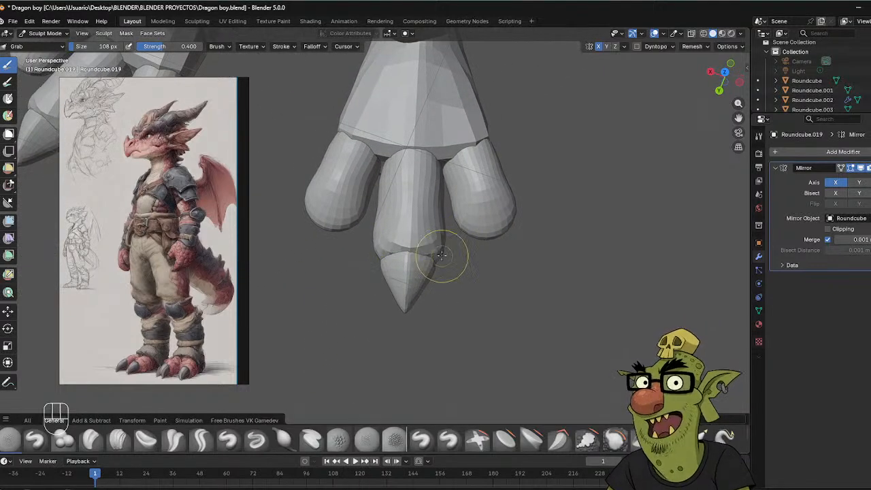
middle_drag(471, 237, 370, 223)
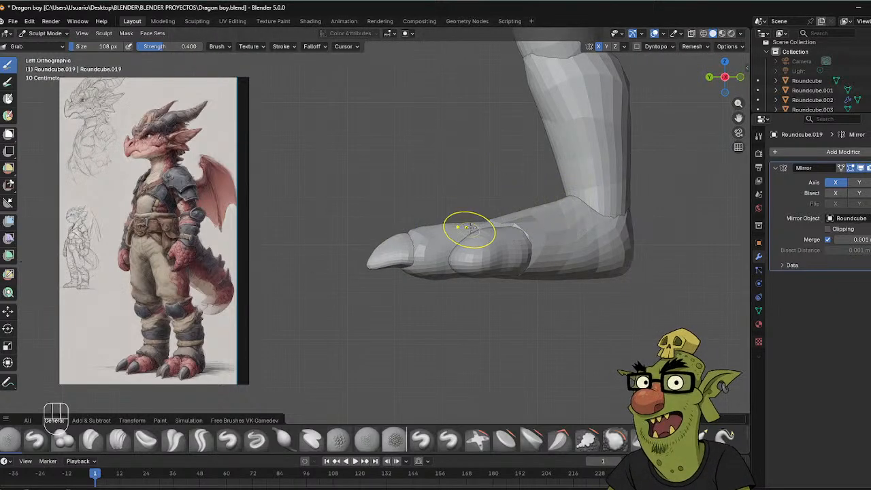
Reshape the top contour of the middle toe with the Grab brush enlarged to 159 px.
key(f)
click(491, 217)
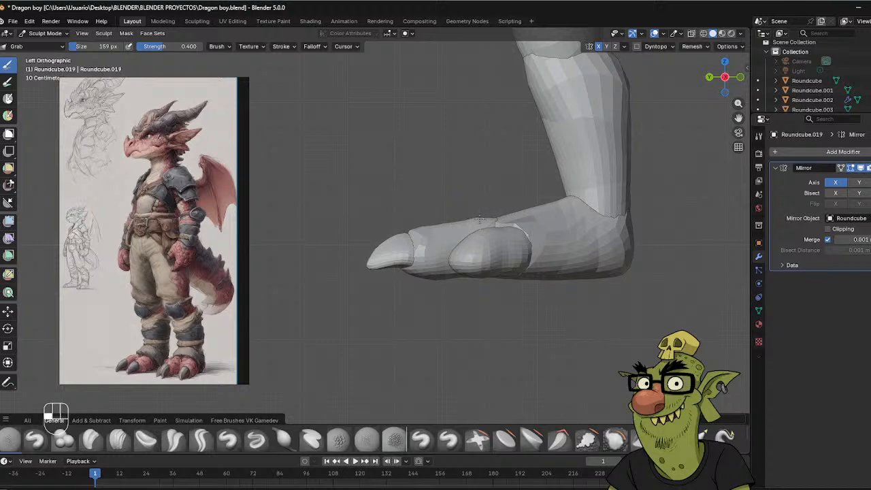
drag(479, 218, 481, 219)
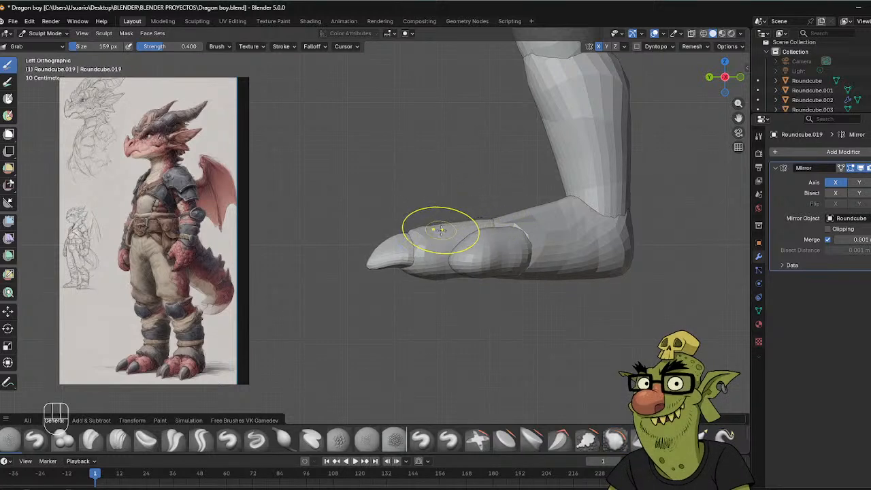
middle_drag(461, 224, 596, 286)
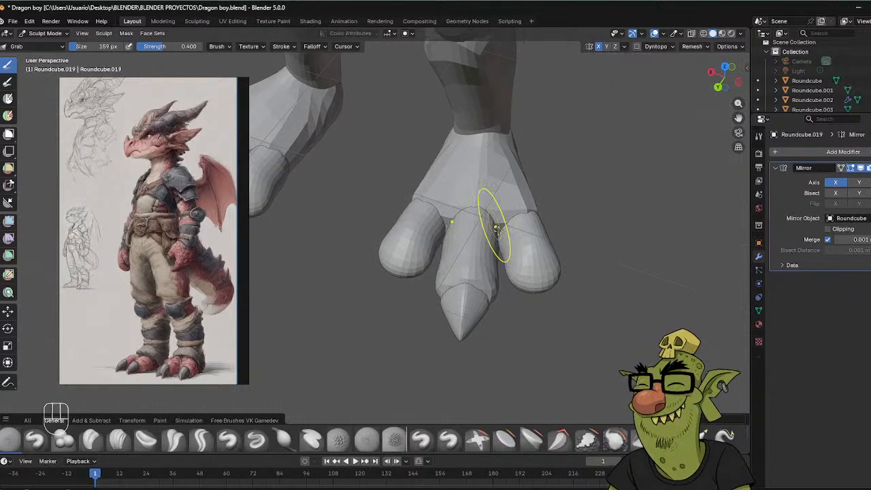
mouse_move(520, 232)
middle_down()
mouse_move(551, 233)
mouse_move(551, 193)
middle_up()
Return to Object Mode, duplicate the middle toe's claw and place the copy at the tip of the outer toe.
key(ctrl+Tab)
click(419, 217)
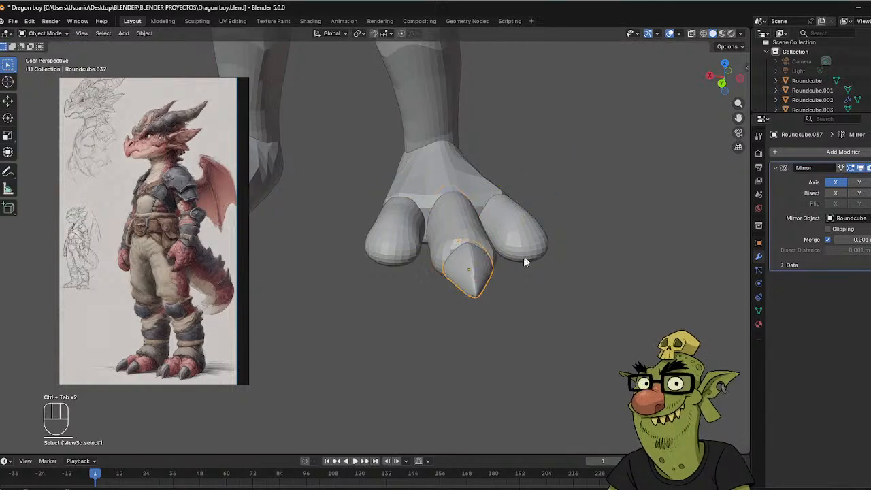
middle_drag(525, 259, 502, 237)
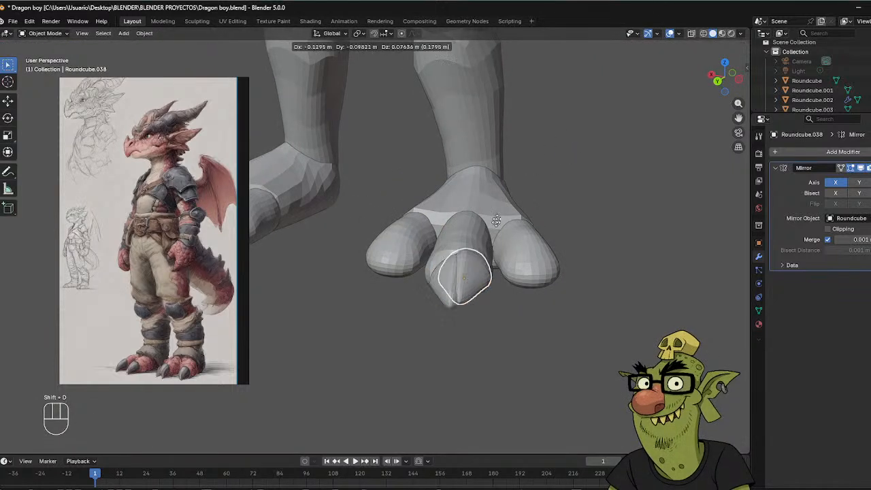
click(555, 236)
middle_drag(575, 212, 533, 193)
middle_drag(532, 234, 510, 158)
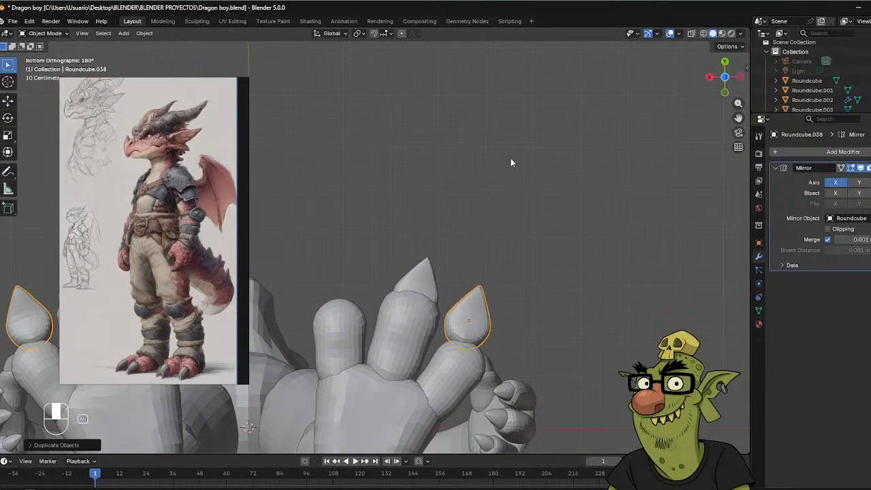
Rotate and move the duplicated claw in the bottom orthographic view to line it up with the outer toe's tip.
key(r)
click(551, 210)
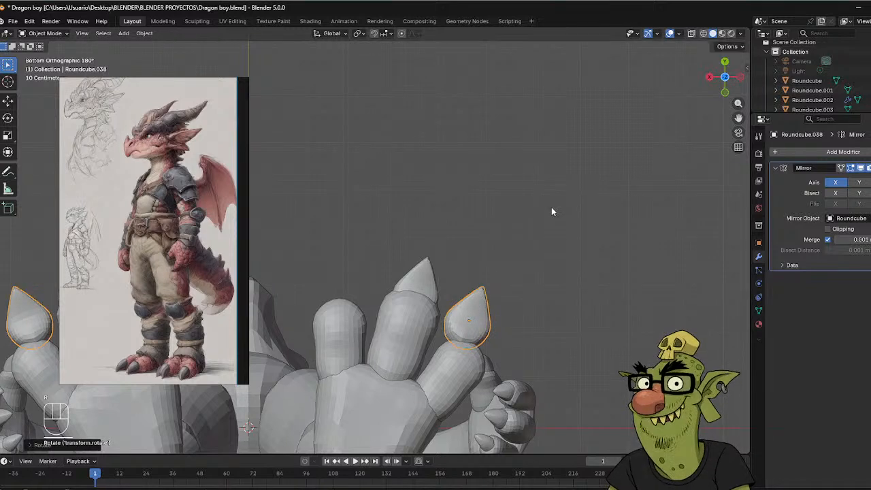
key(g)
click(556, 229)
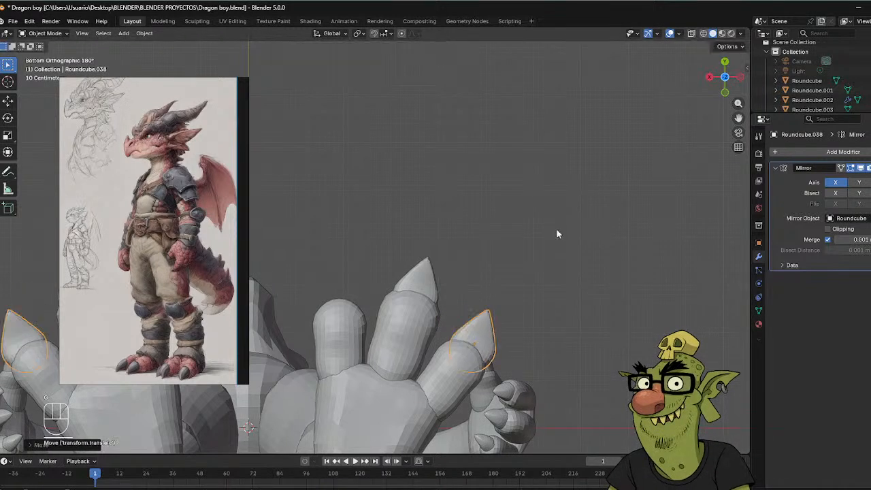
key(r)
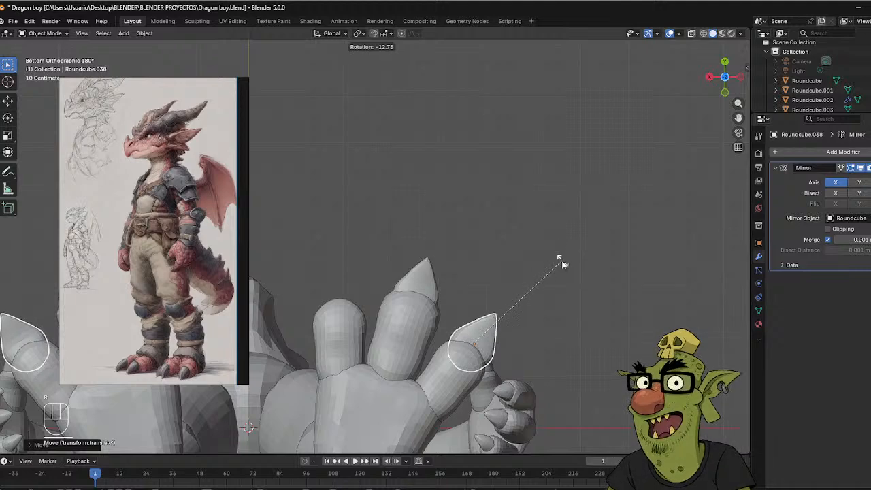
click(563, 262)
key(g)
click(563, 265)
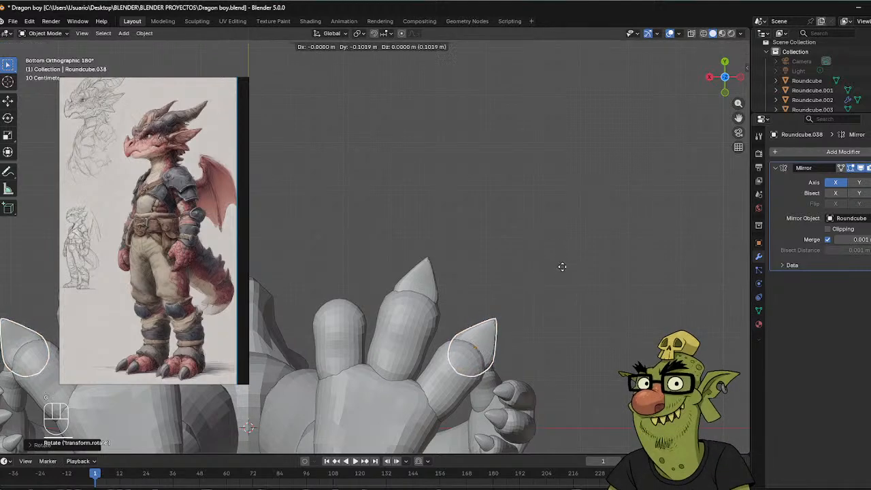
Scale the outer toe's claw down slightly and shift it along the X axis to seat it on the toe's tip.
middle_drag(559, 266, 498, 229)
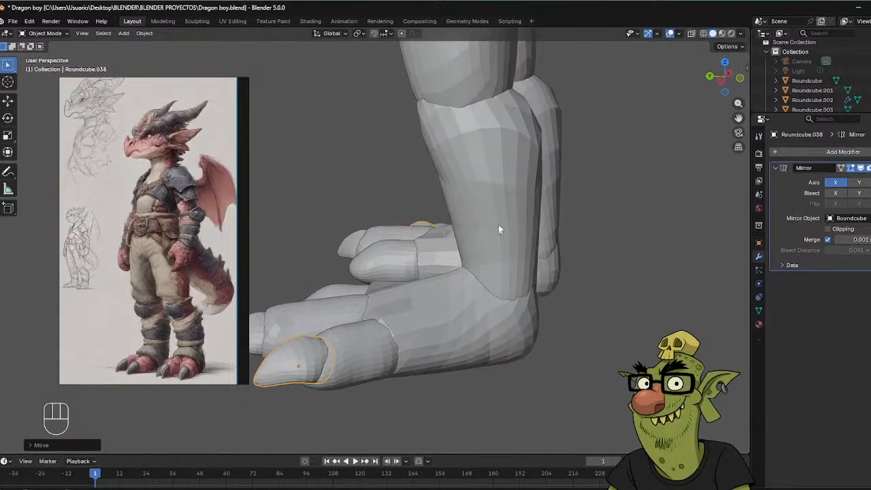
key(s)
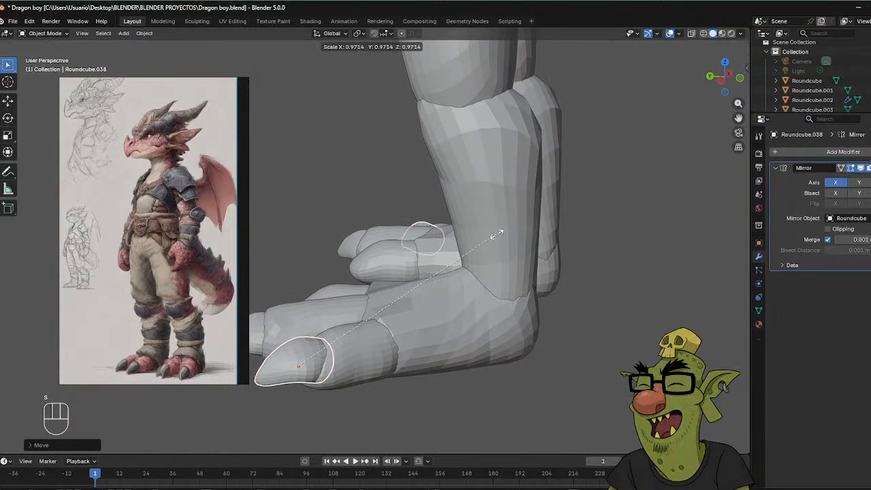
click(491, 240)
shift+middle_drag(496, 239, 583, 168)
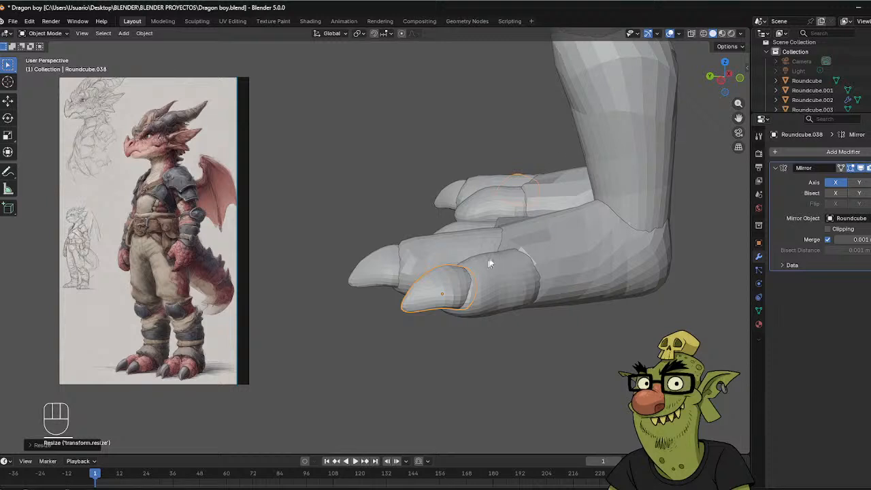
middle_drag(488, 264, 434, 237)
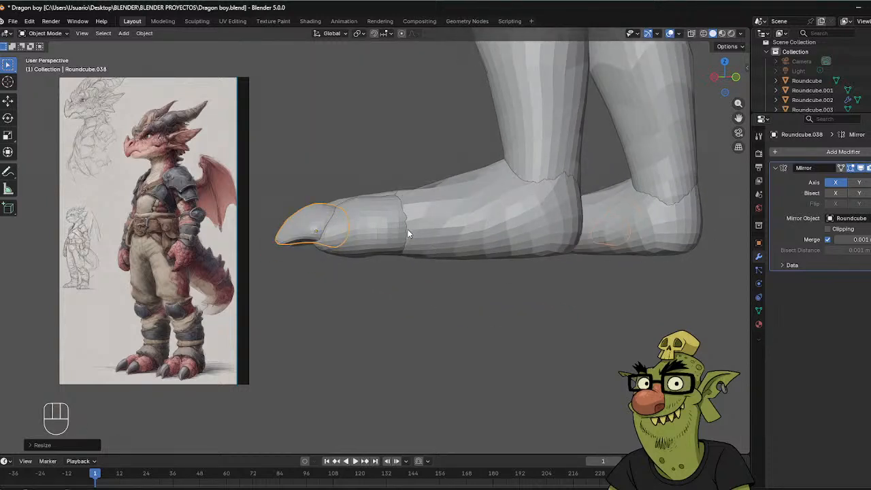
key(g)
key(x)
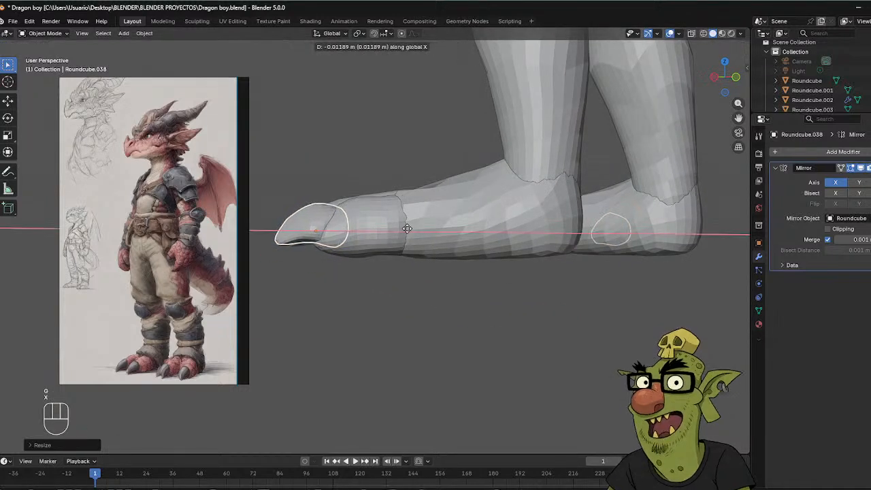
click(410, 229)
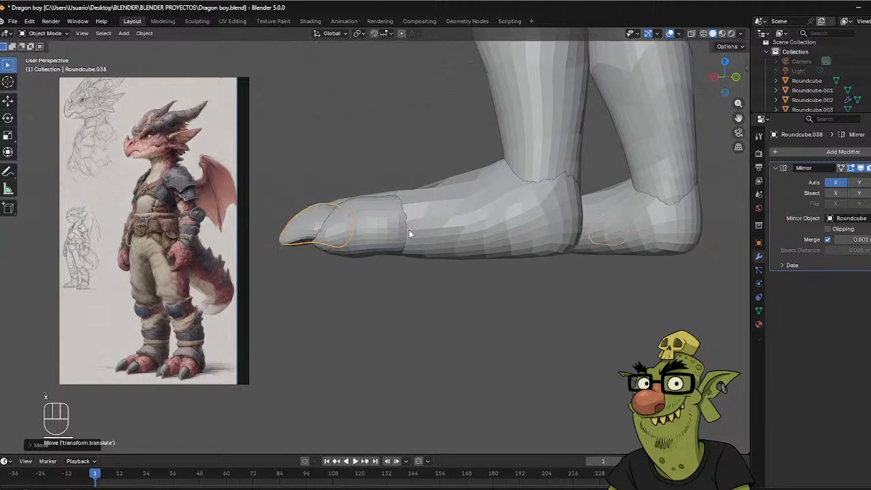
Sculpt the outer toe around the base of its claw with the Grab brush reduced to 140 px.
click(371, 229)
key(ctrl+Tab)
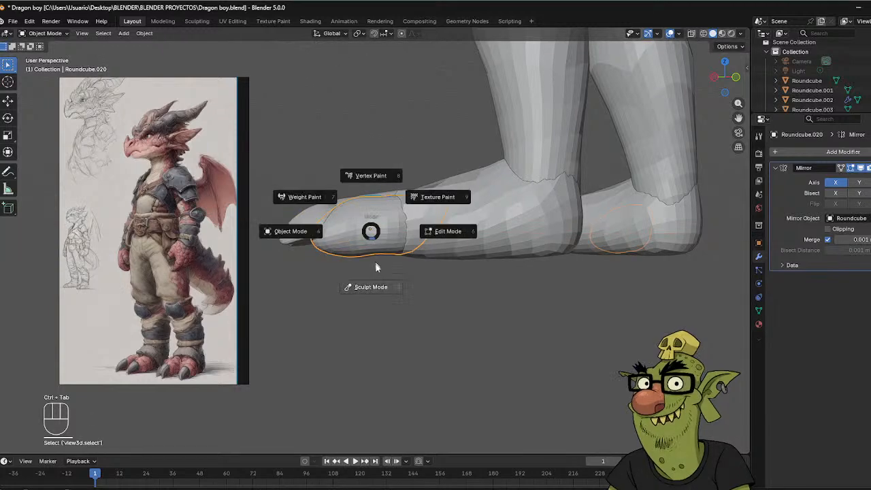
click(381, 265)
mouse_move(389, 252)
middle_down()
mouse_move(418, 280)
mouse_move(359, 234)
mouse_move(346, 252)
mouse_move(337, 220)
middle_up()
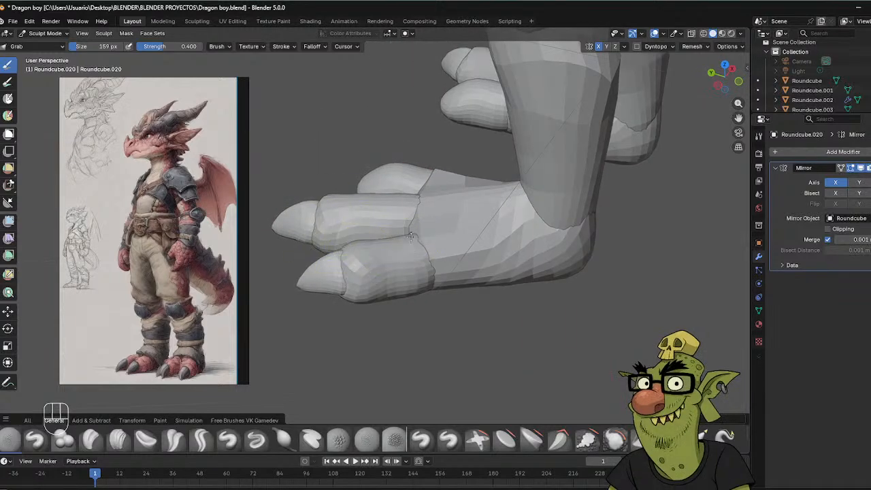
middle_drag(431, 254, 562, 212)
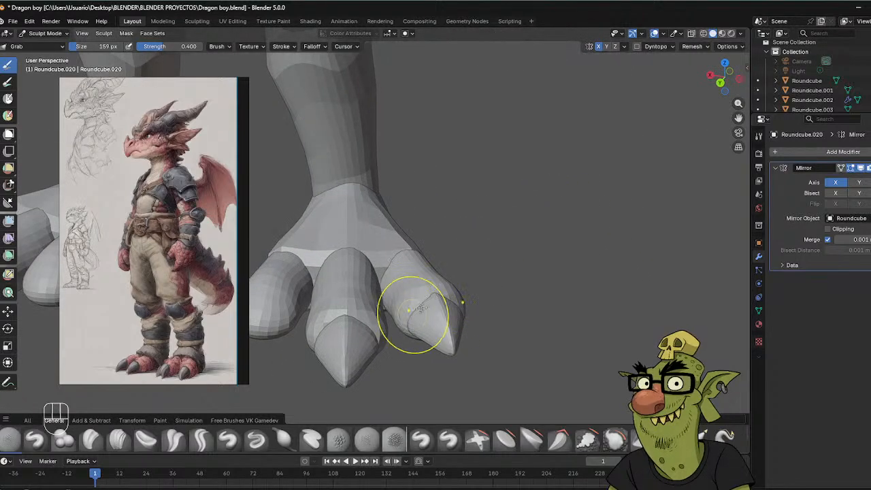
mouse_move(467, 281)
middle_down()
mouse_move(487, 274)
mouse_move(470, 278)
mouse_move(474, 262)
mouse_move(386, 264)
mouse_move(395, 243)
mouse_move(444, 300)
middle_up()
key(f)
click(420, 267)
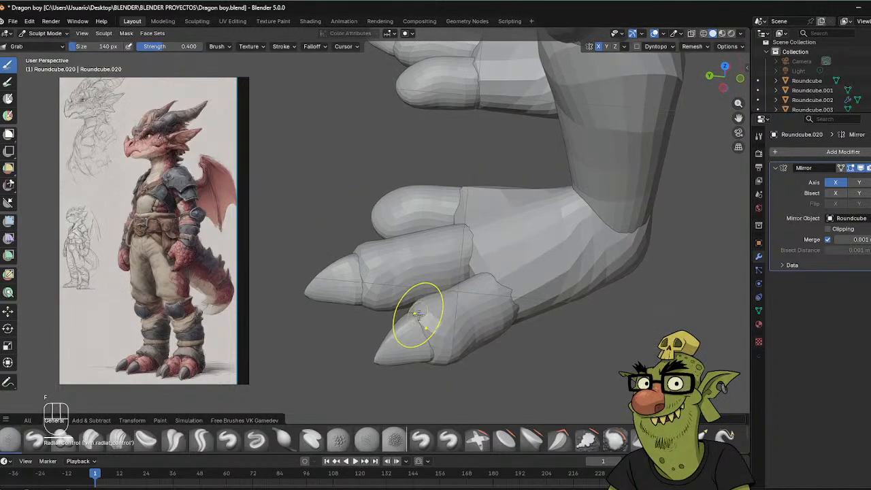
middle_drag(420, 313, 510, 214)
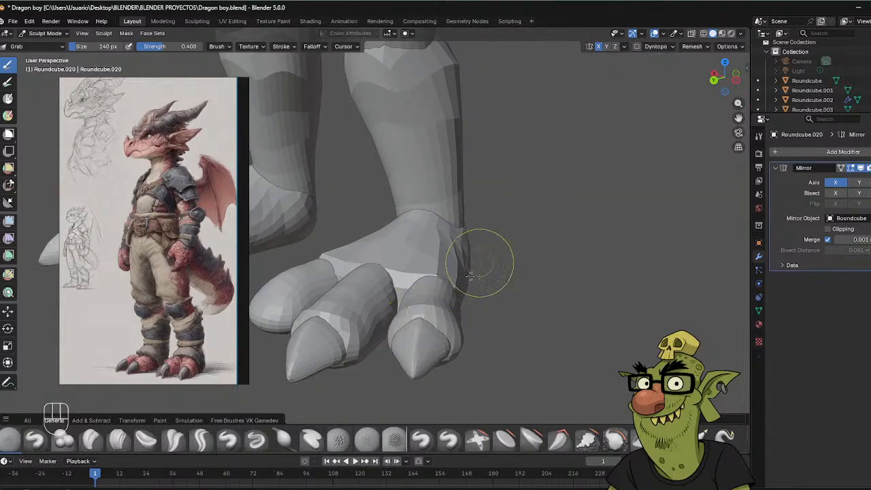
middle_drag(469, 274, 514, 236)
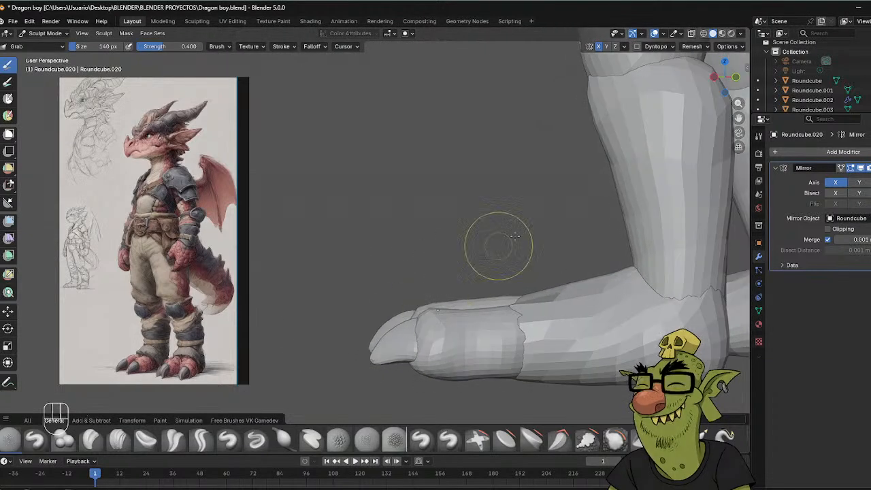
Examine the legs, feet and overall body proportions from the front and side against the reference image.
scroll(515, 236, down, 6)
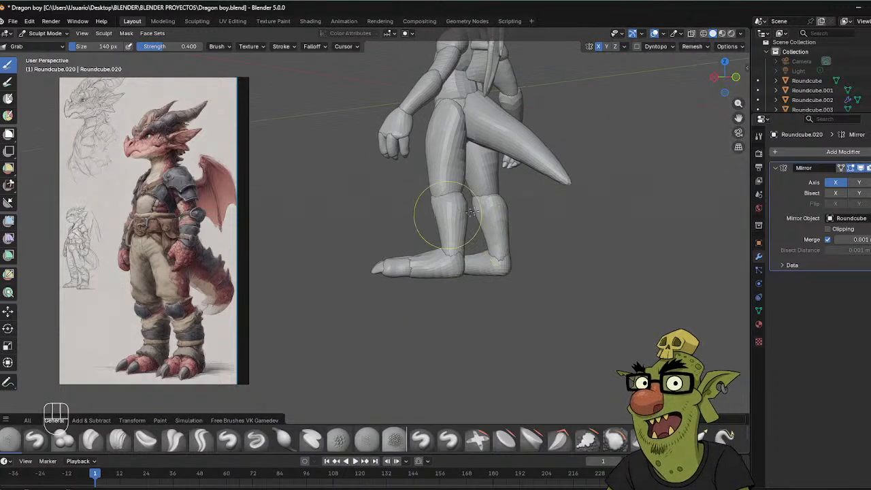
middle_drag(403, 198, 447, 200)
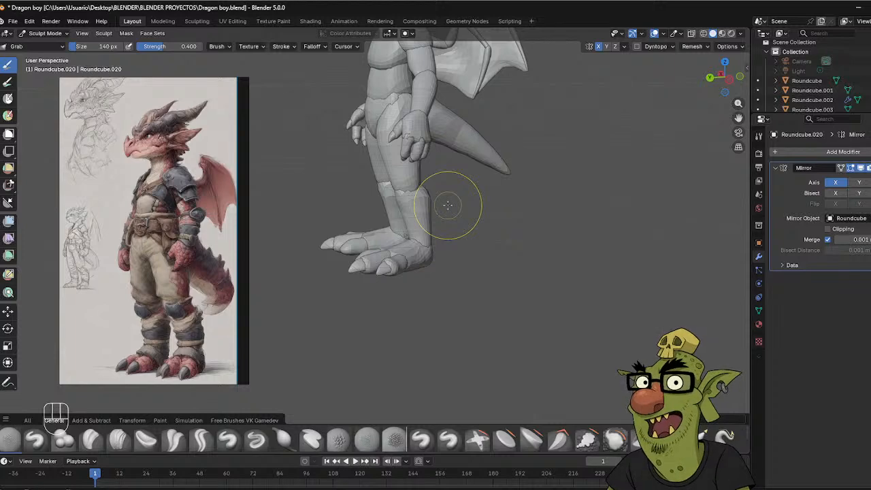
middle_drag(306, 170, 481, 141)
shift+middle_drag(335, 134, 386, 189)
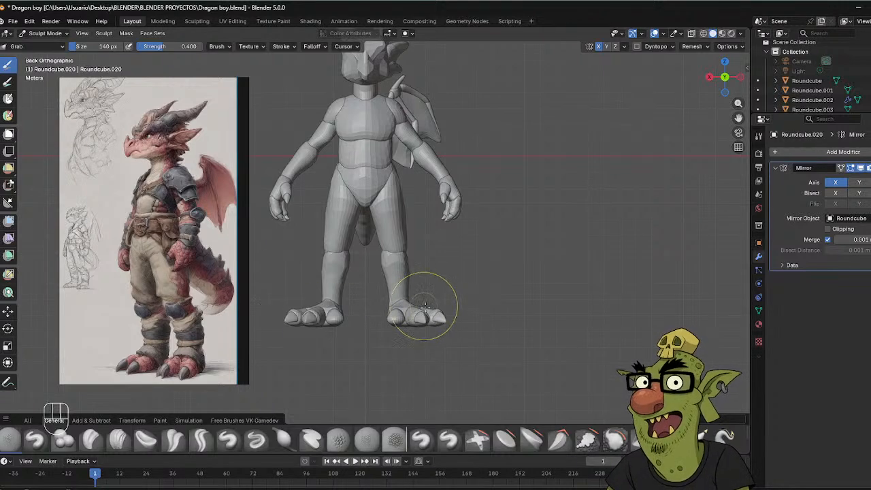
middle_drag(450, 266, 345, 267)
alt+middle_drag(444, 243, 421, 257)
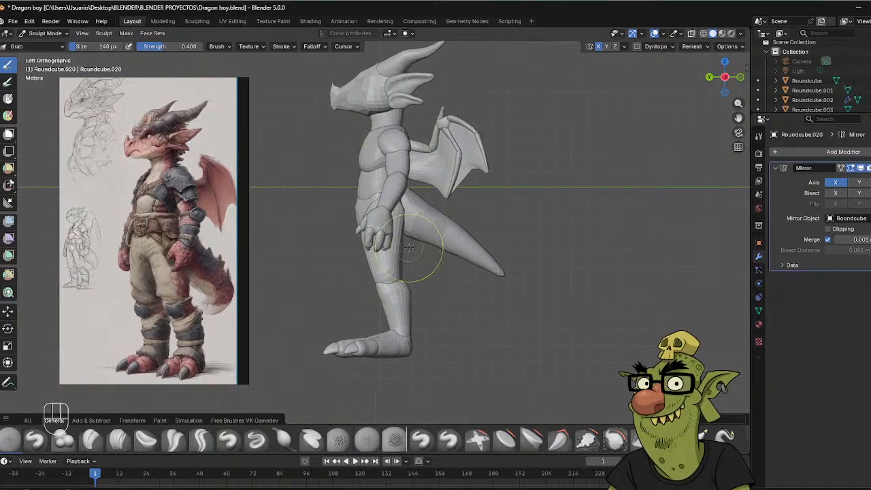
scroll(409, 248, up, 3)
shift+middle_drag(278, 224, 289, 155)
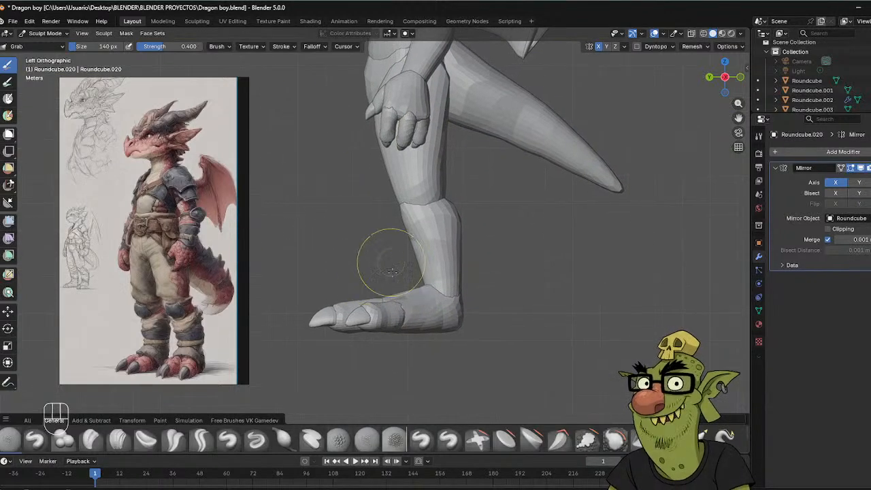
middle_drag(392, 273, 549, 253)
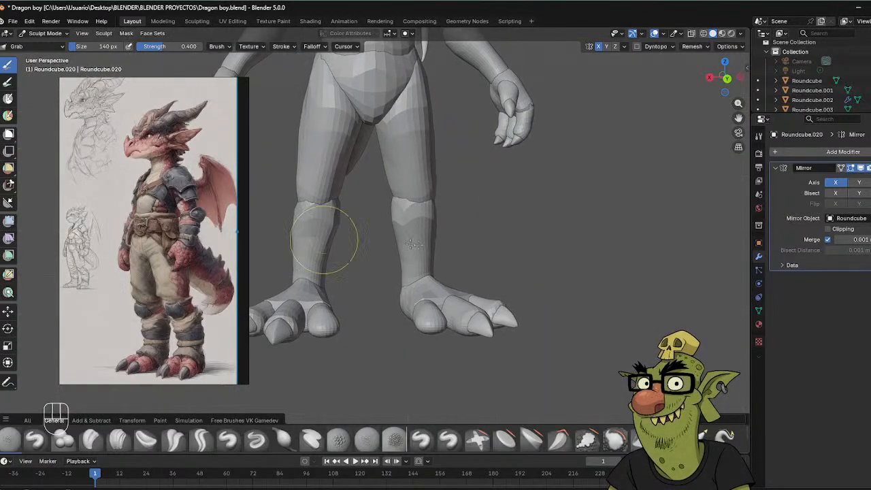
alt+middle_drag(413, 243, 421, 240)
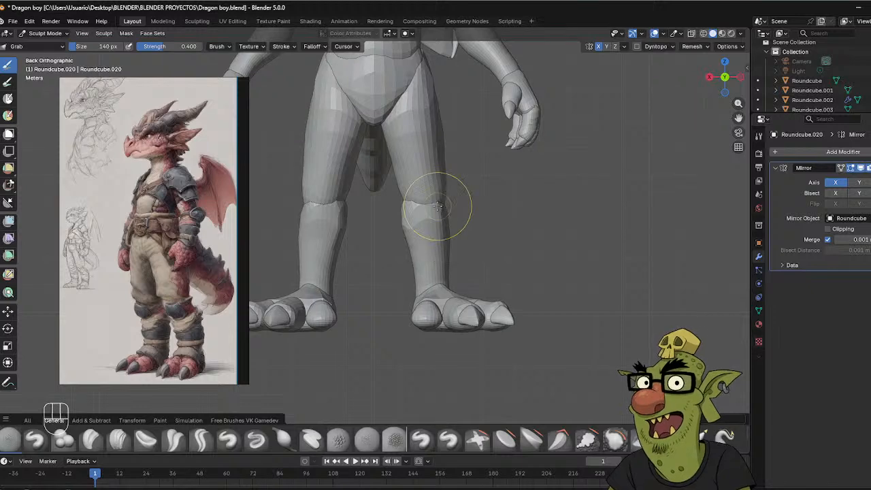
scroll(437, 205, up, 4)
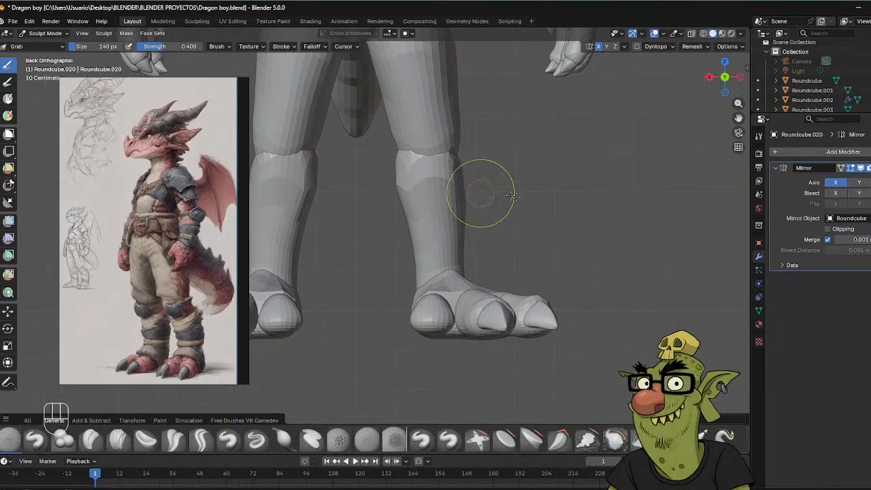
Apply the scale of the middle and outer toes and their claws in Object Mode, leaving the outer toe's claw selected.
key(ctrl+Tab)
key(ctrl+Tab)
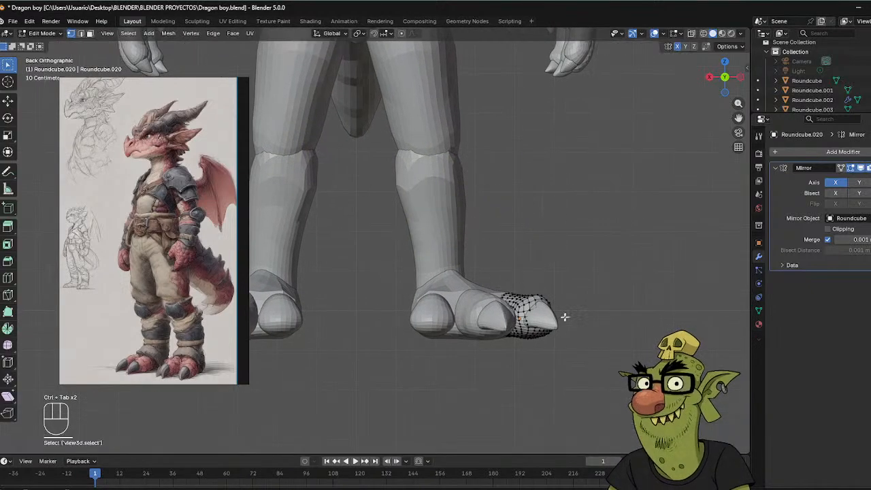
key(ctrl+Tab)
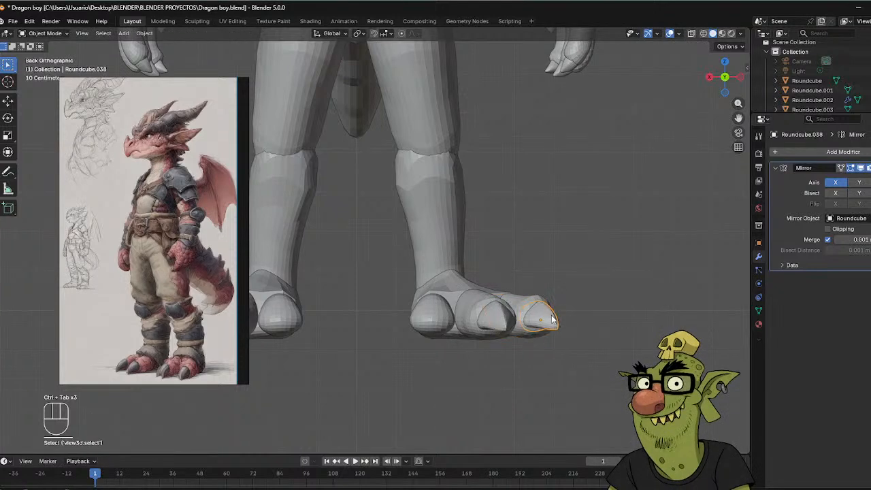
key(ctrl+a)
click(509, 305)
click(500, 316)
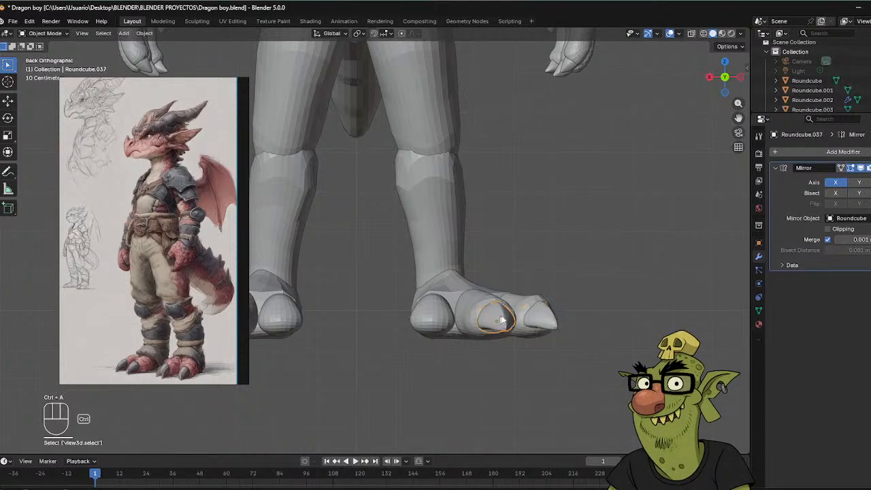
key(ctrl+a)
click(478, 316)
key(ctrl+a)
click(449, 317)
click(528, 306)
key(ctrl+a)
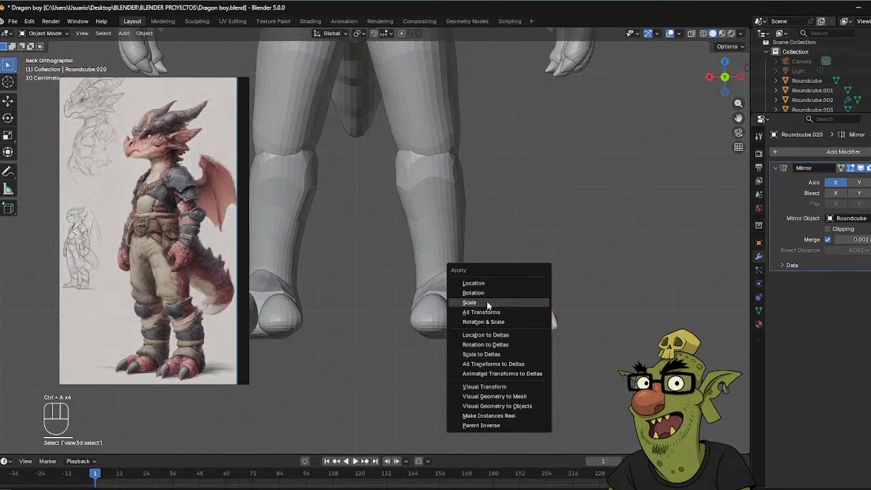
click(528, 303)
click(505, 290)
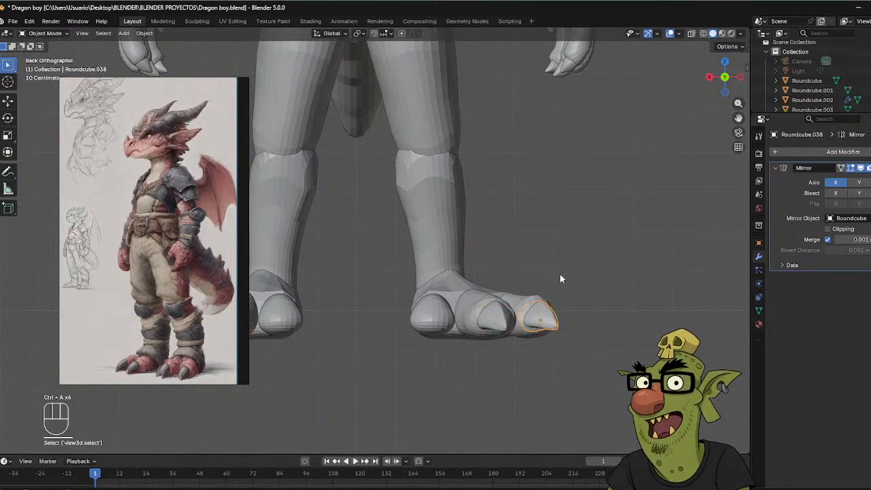
key(shift+d)
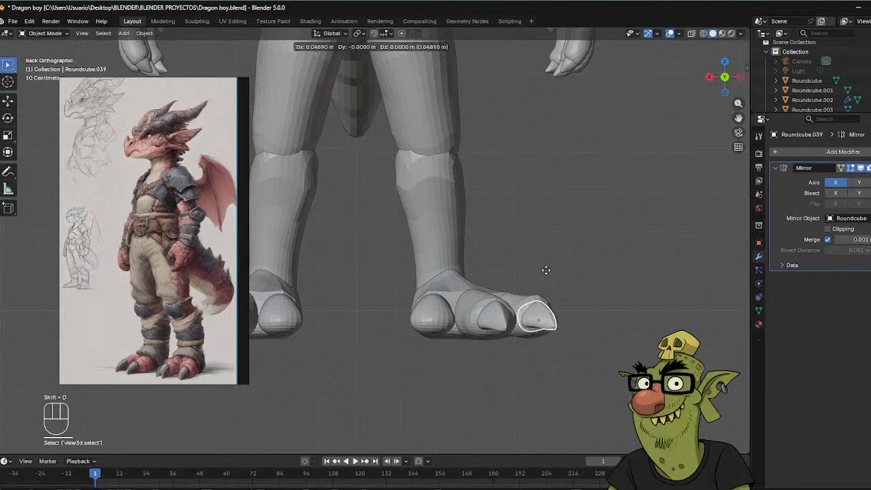
right_click(541, 269)
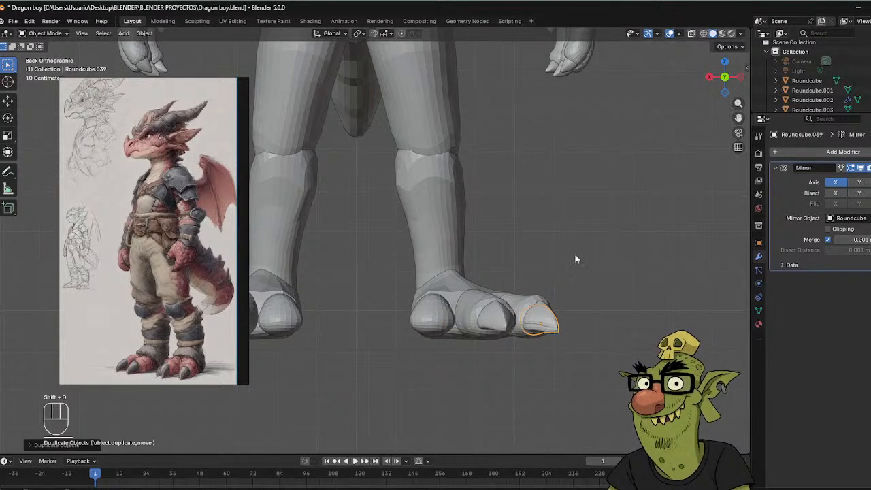
key(ctrl+z)
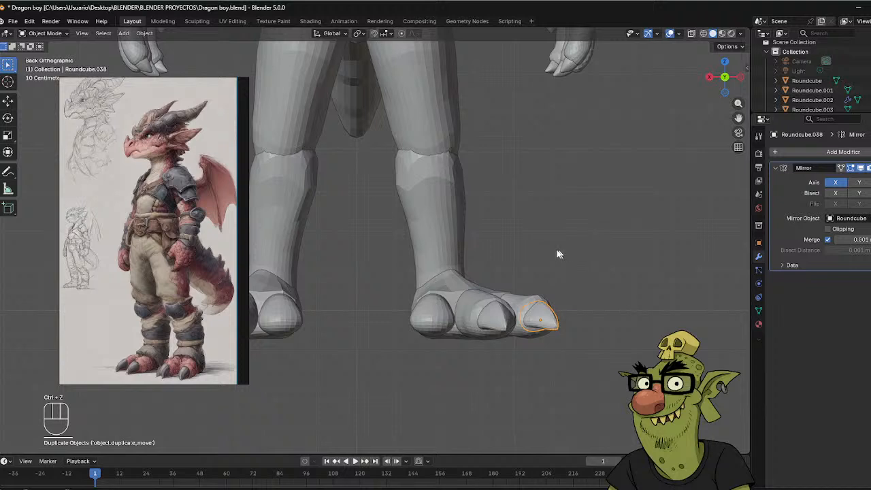
Duplicate the outer toe's claw and move the copy along the X axis onto the inner toe.
key(shift+d)
right_click(555, 247)
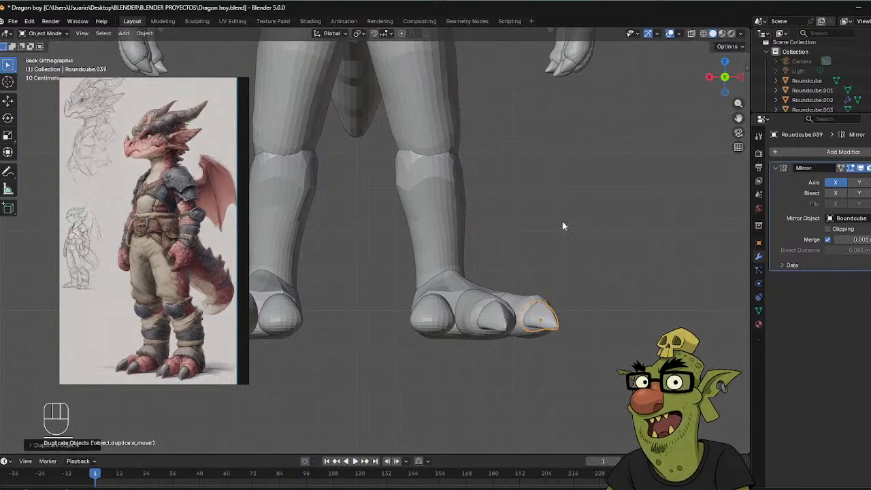
key(g)
key(x)
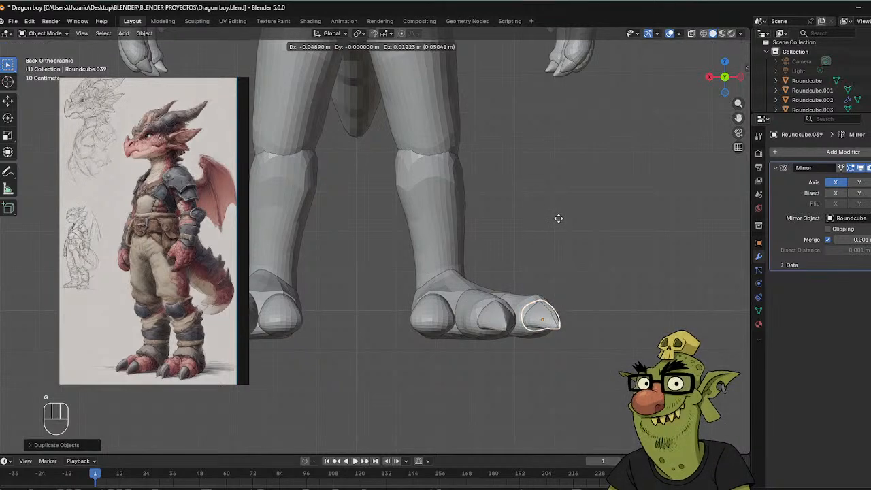
click(450, 230)
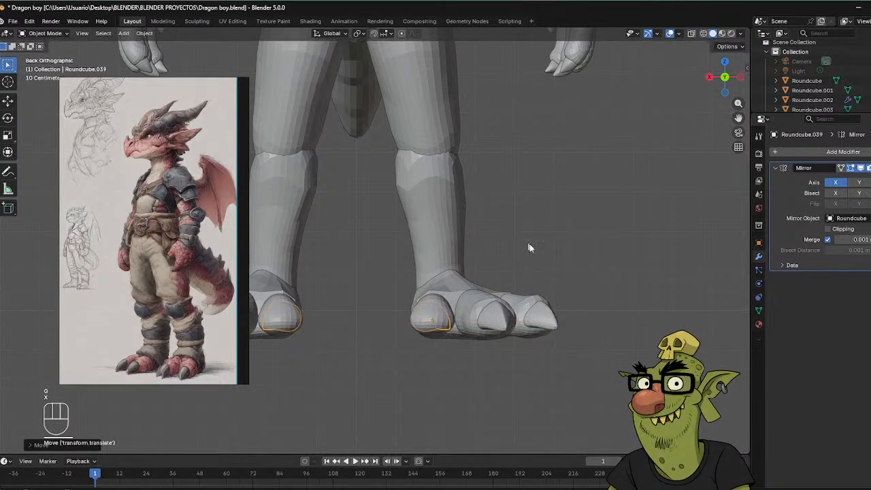
Move the inner toe's claw forward along the Y axis in the right orthographic view.
middle_drag(529, 247, 574, 231)
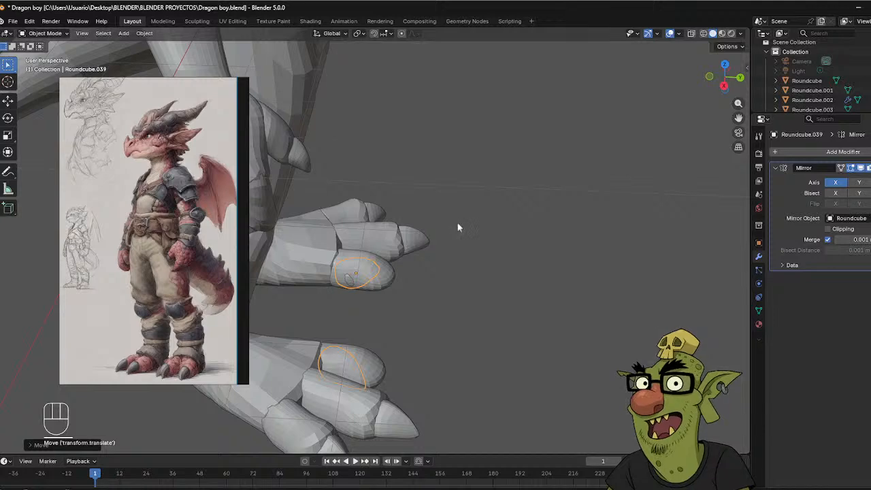
alt+middle_drag(457, 223, 459, 173)
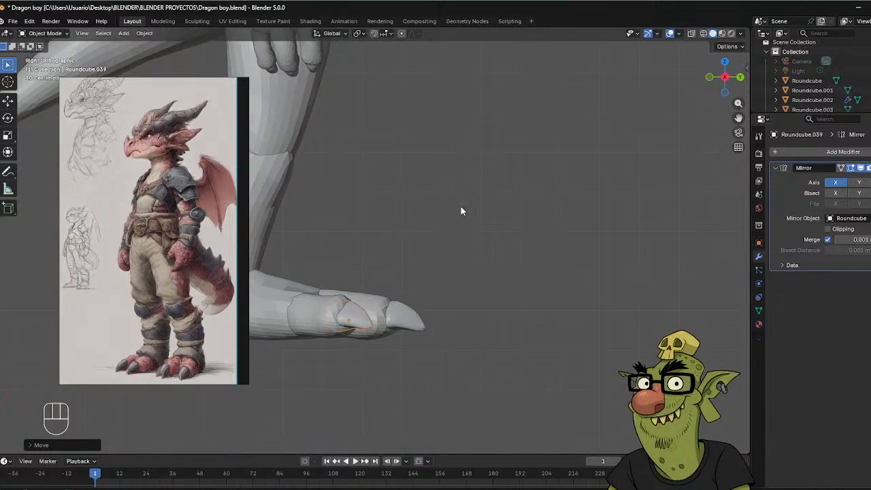
key(g)
key(y)
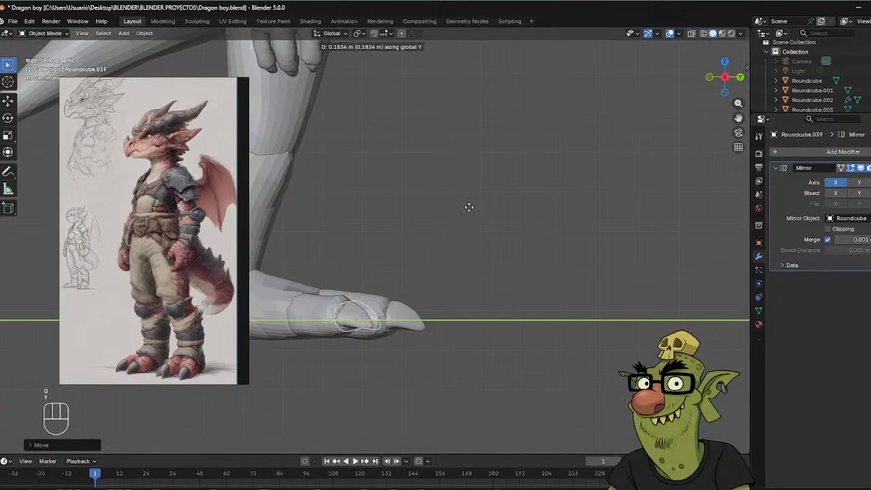
click(471, 208)
middle_drag(471, 207, 445, 213)
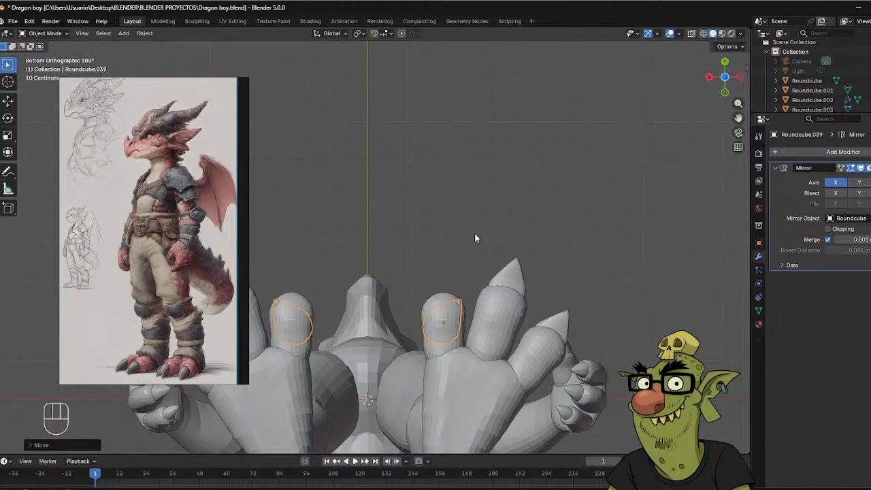
Move the inner toe's claw forward along the Y axis in the bottom orthographic view and rotate it to line up with the toe.
key(g)
key(y)
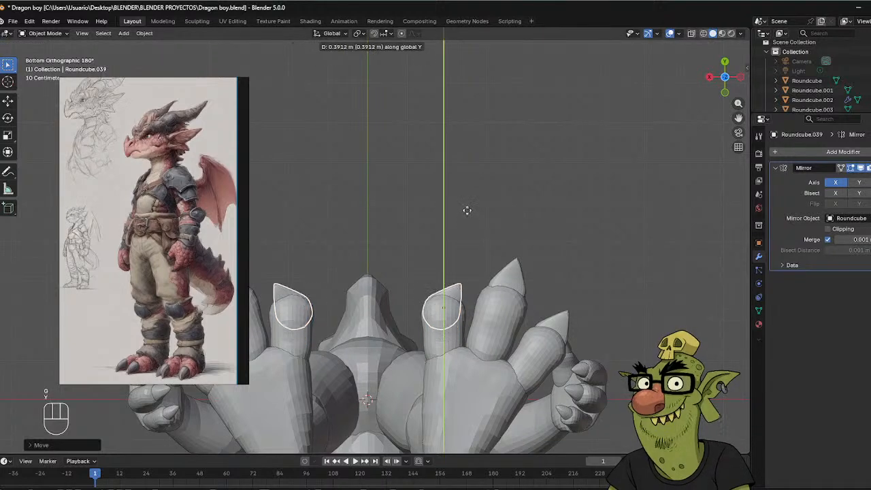
click(468, 212)
key(r)
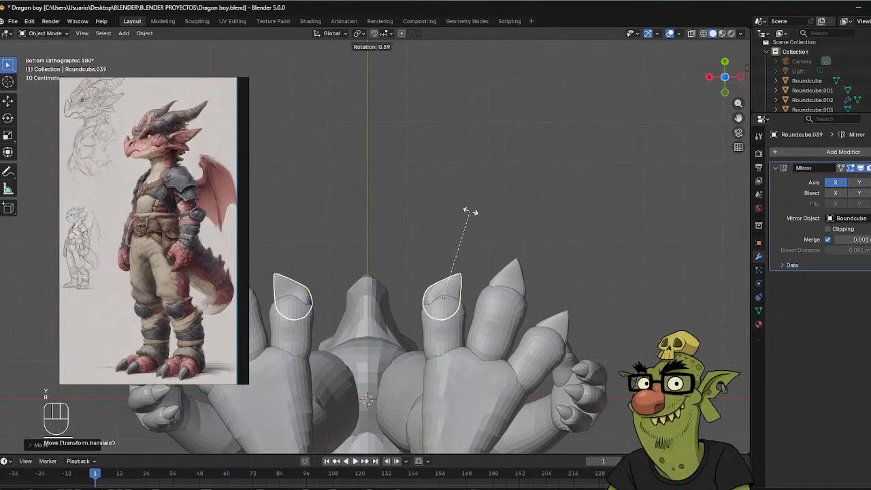
click(419, 211)
middle_drag(420, 211, 438, 301)
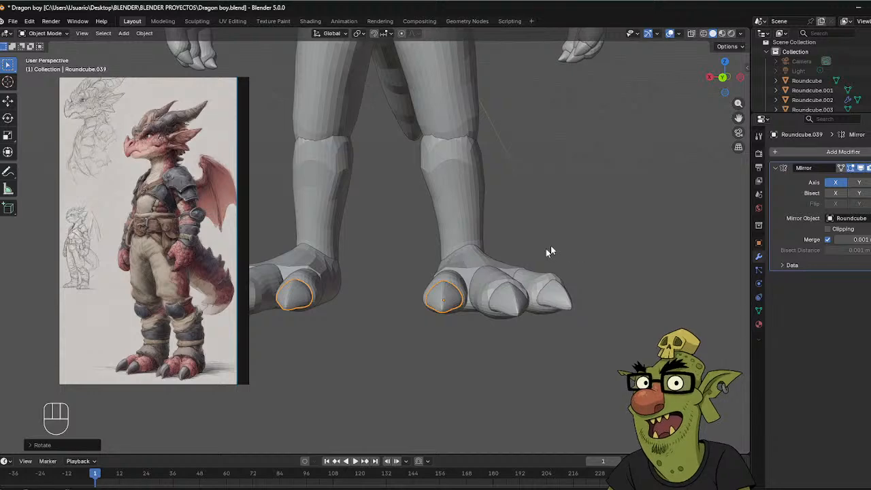
Switch the inner toe to Sculpt Mode and reshape its tip around the claw with the 140 px Grab brush.
mouse_move(552, 249)
middle_down()
mouse_move(445, 252)
mouse_move(598, 254)
mouse_move(519, 238)
mouse_move(538, 222)
mouse_move(448, 291)
mouse_move(409, 292)
mouse_move(462, 255)
mouse_move(439, 272)
mouse_move(386, 271)
mouse_move(430, 282)
middle_up()
click(439, 285)
key(ctrl+Tab)
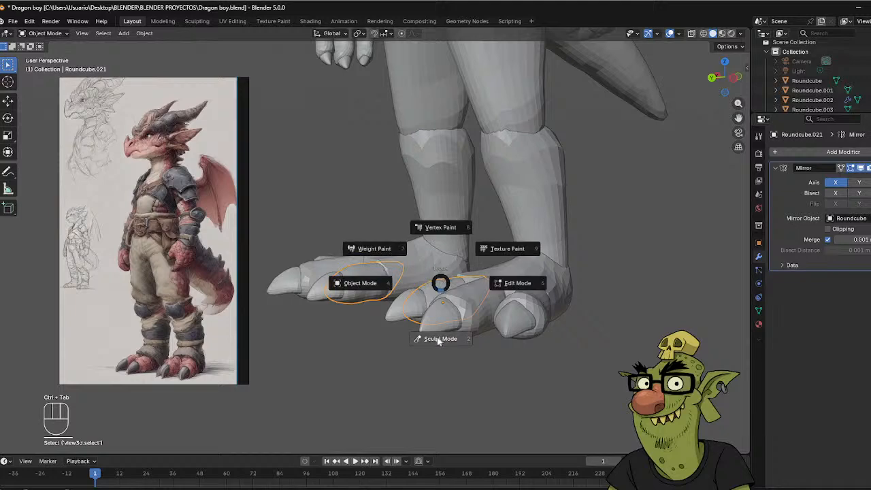
click(438, 340)
mouse_move(470, 306)
middle_down()
mouse_move(410, 289)
mouse_move(545, 265)
middle_up()
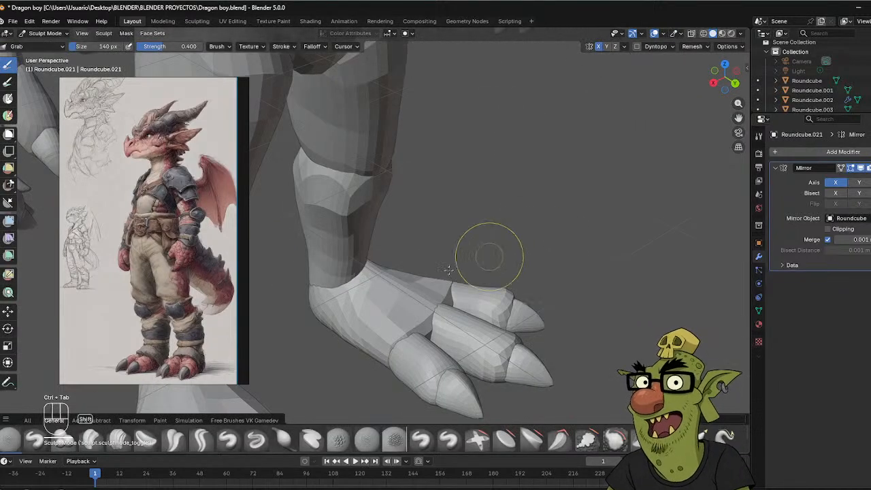
shift+middle_drag(446, 272, 501, 175)
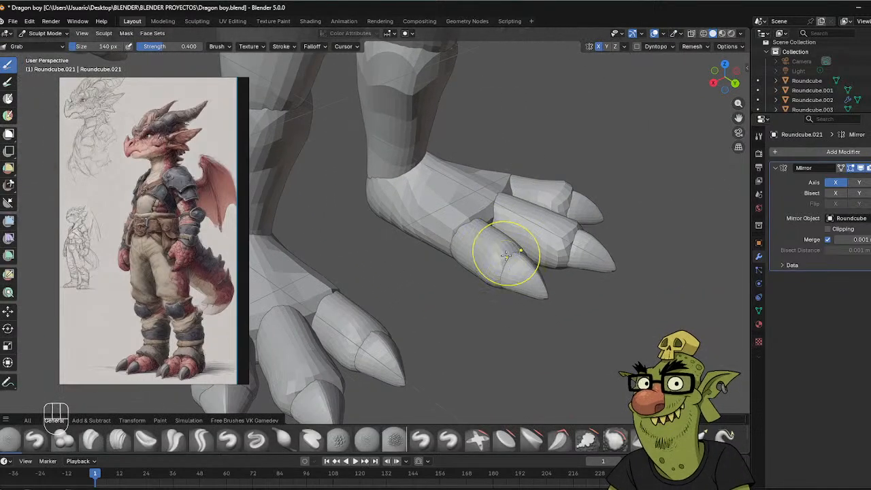
drag(504, 263, 499, 275)
middle_drag(516, 270, 457, 240)
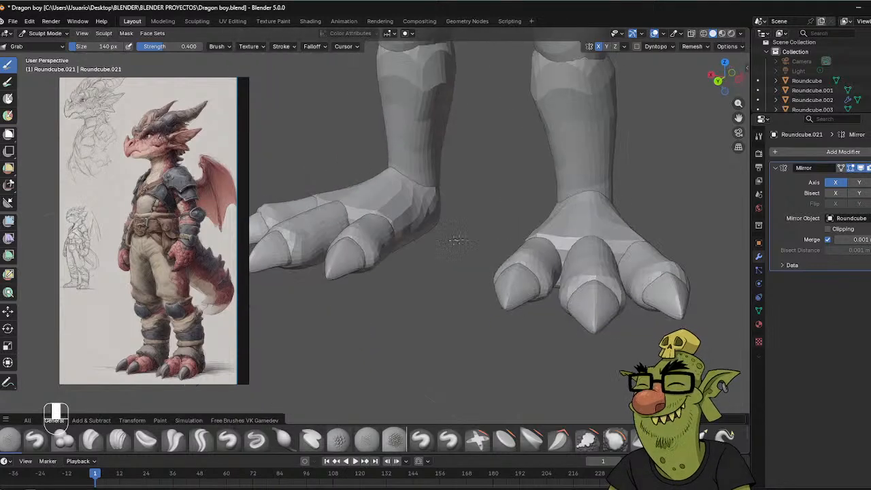
middle_drag(537, 267, 489, 251)
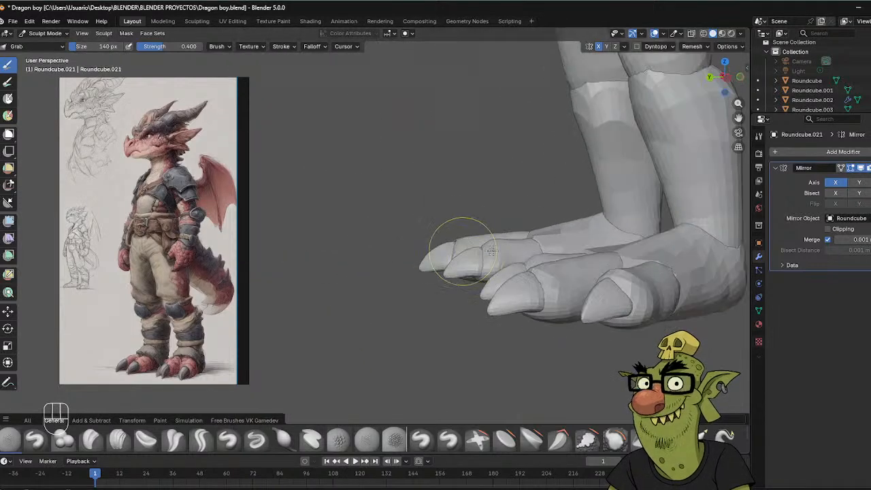
middle_drag(575, 245, 631, 199)
middle_drag(571, 211, 539, 307)
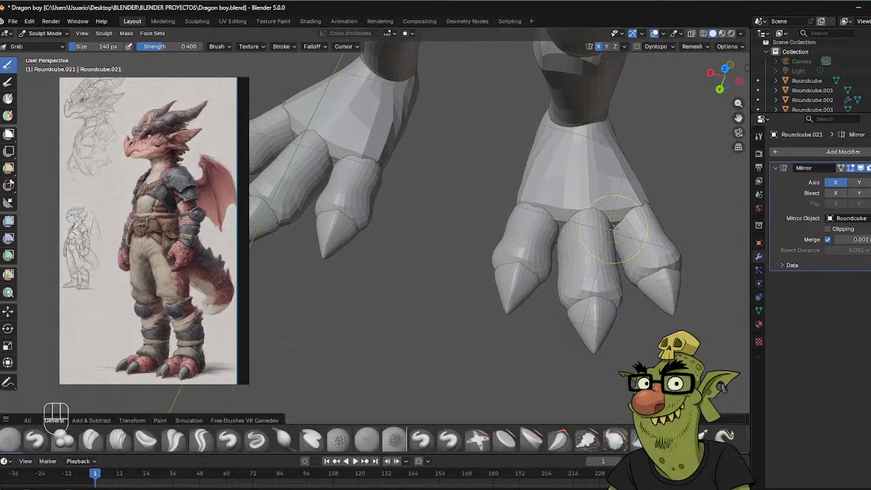
Transfer sculpting to the foot and reshape its instep with the Grab brush at 187 px in the left orthographic view.
key(alt+q)
key(alt+q)
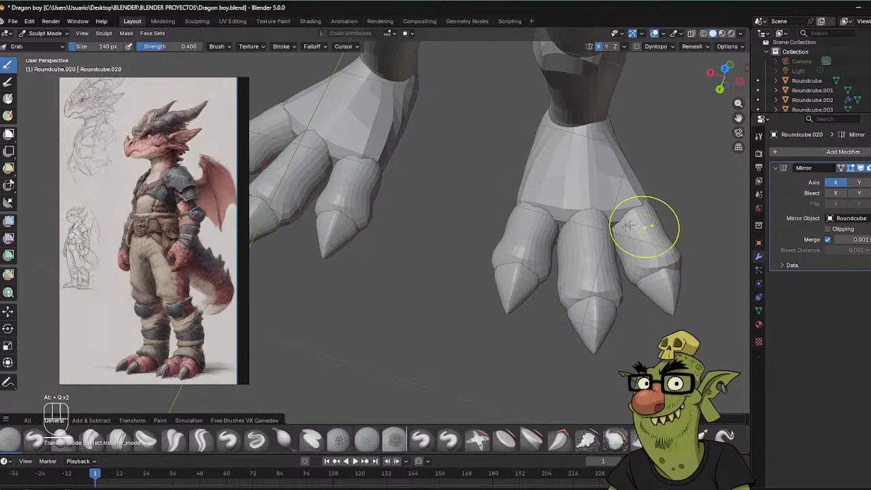
middle_drag(627, 226, 461, 176)
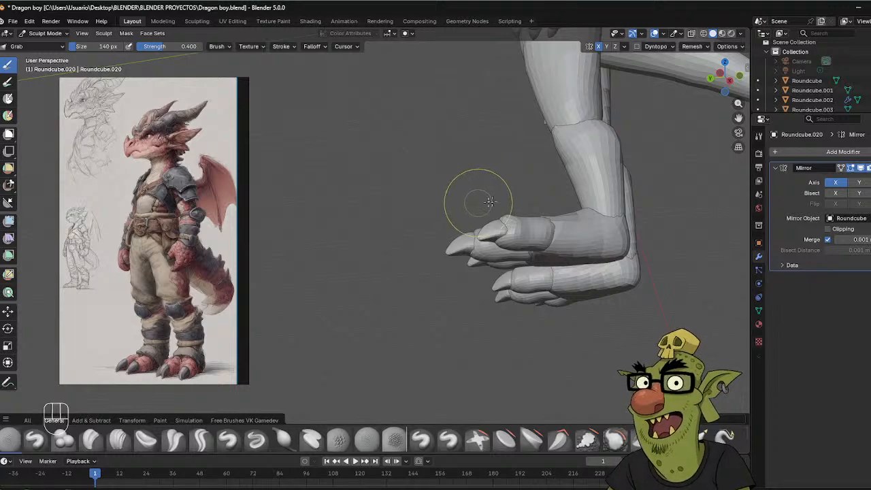
alt+middle_drag(489, 201, 461, 227)
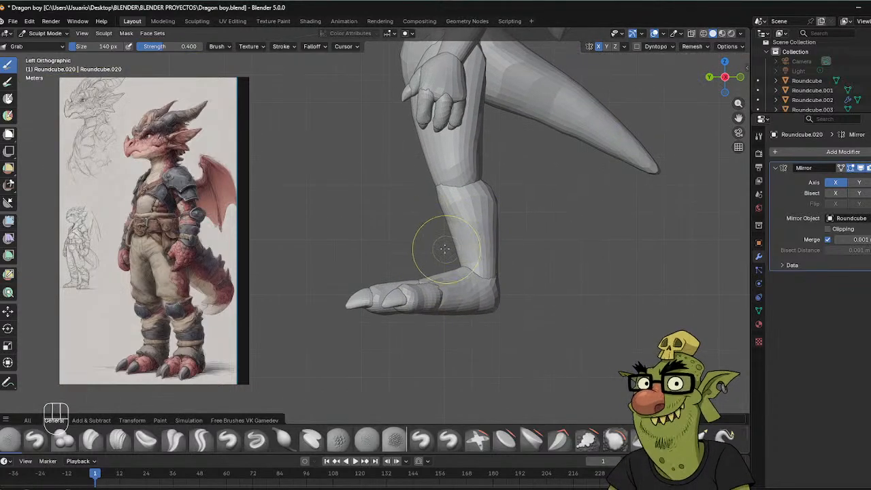
key(alt+q)
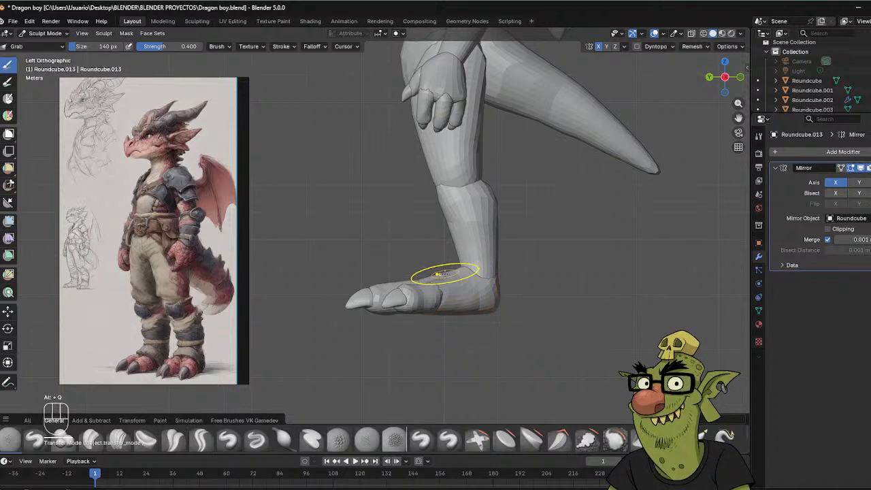
key(f)
click(496, 272)
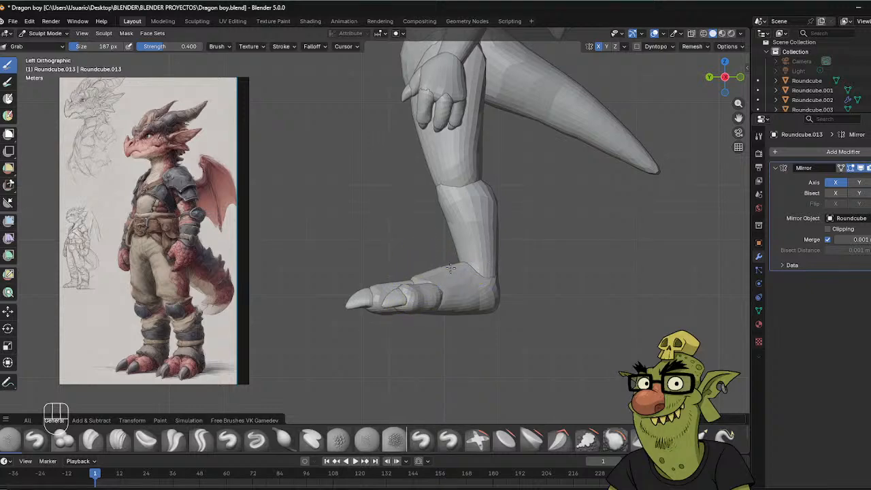
middle_drag(451, 269, 469, 272)
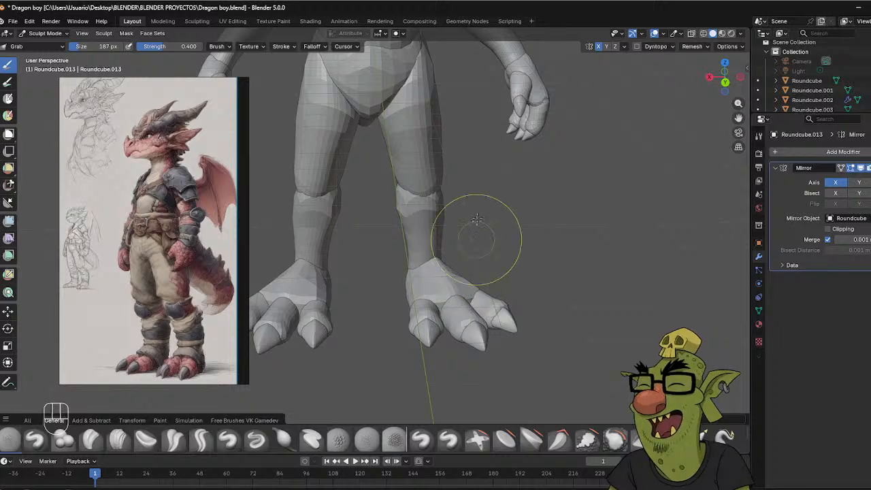
middle_drag(487, 225, 361, 203)
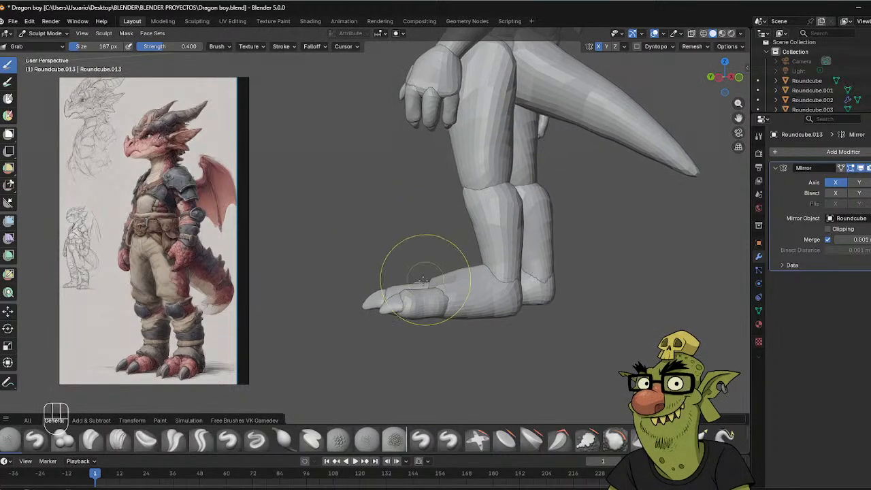
Reshape the middle toe with the Grab brush at 151 px and 129 px, following the thick toes in the reference.
mouse_move(422, 279)
middle_down()
mouse_move(406, 286)
mouse_move(422, 272)
middle_up()
key(f)
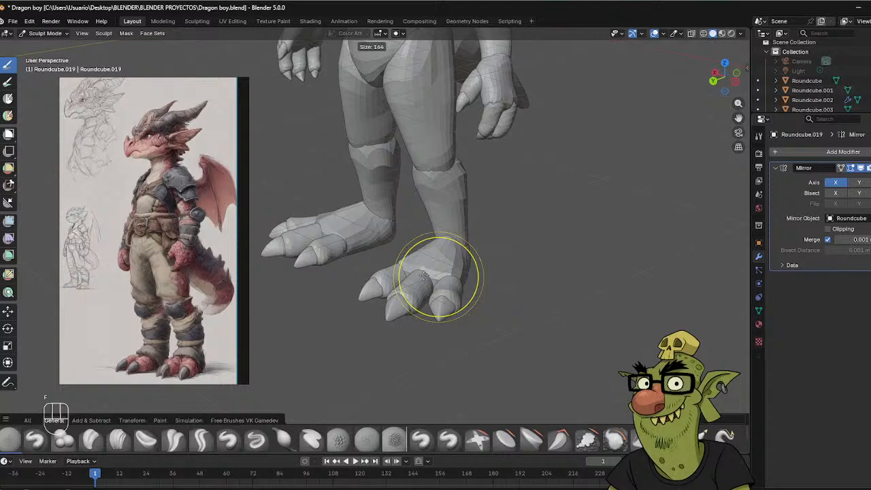
click(421, 270)
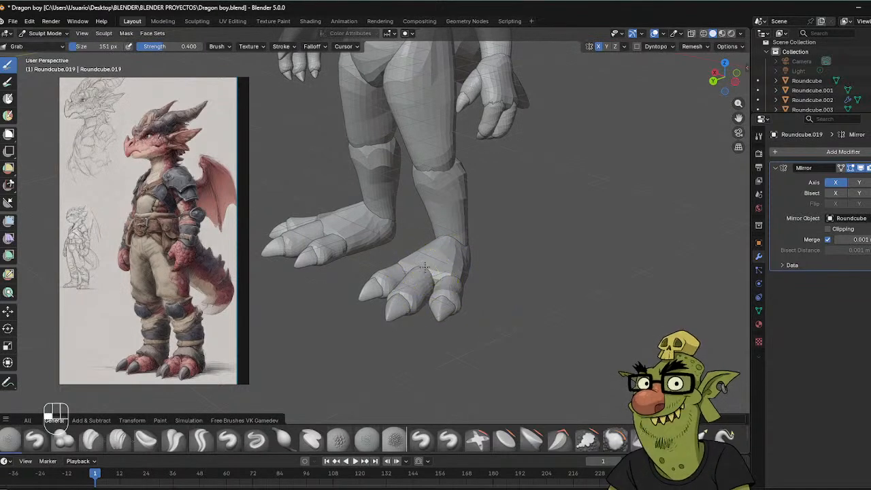
mouse_move(424, 263)
middle_down()
mouse_move(374, 233)
mouse_move(385, 252)
middle_up()
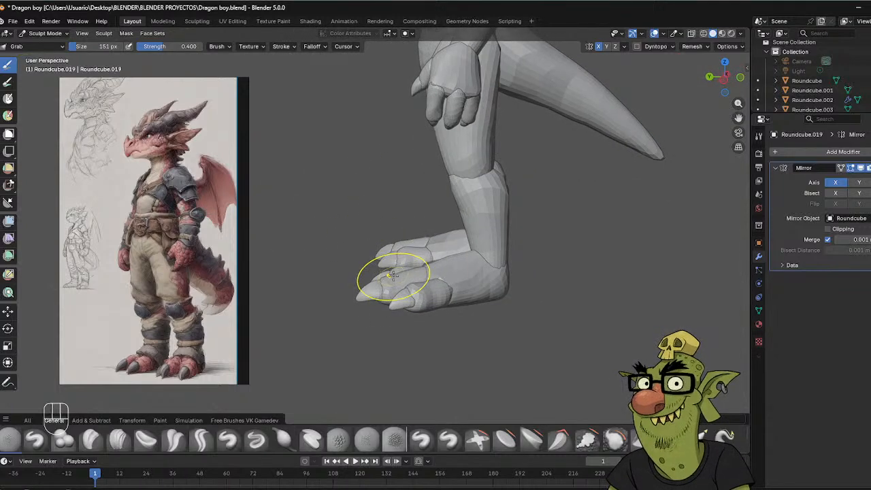
key(f)
click(385, 274)
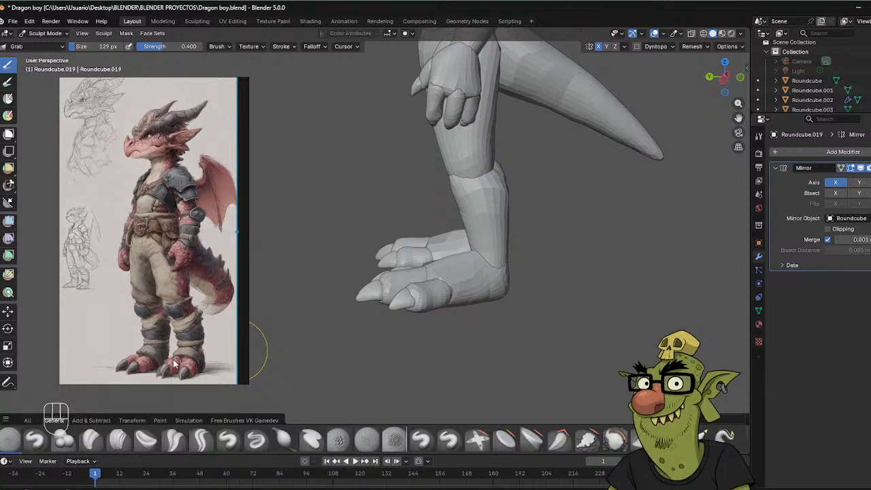
Transfer sculpting to the outer toe and adjust its shape against the foot with the Grab brush.
mouse_move(249, 346)
middle_down()
mouse_move(386, 268)
mouse_move(420, 273)
middle_up()
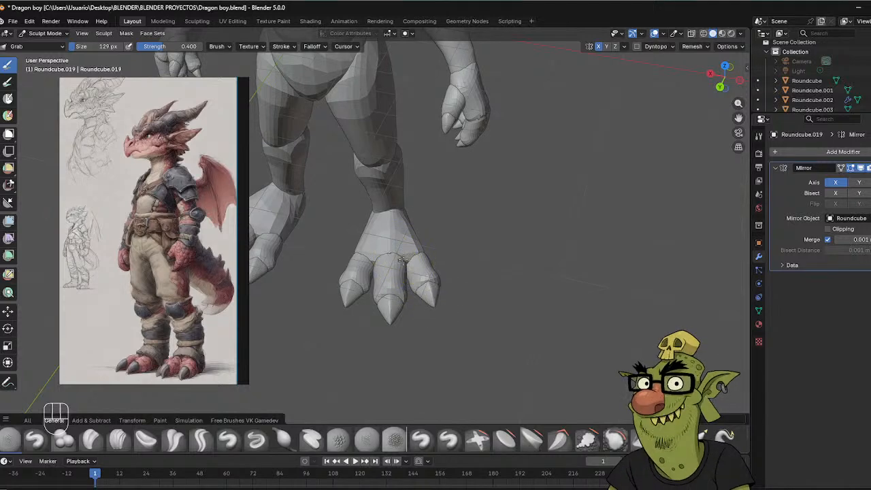
mouse_move(492, 220)
middle_down()
mouse_move(395, 250)
mouse_move(396, 270)
mouse_move(378, 276)
middle_up()
key(alt+q)
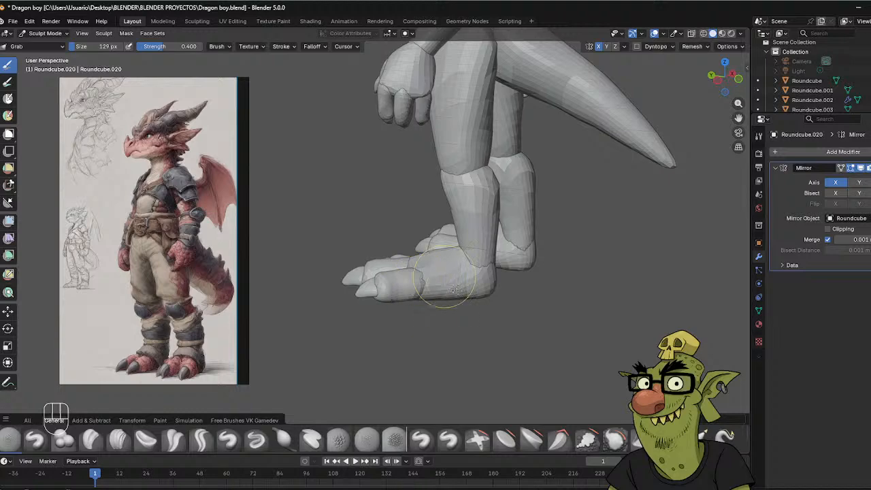
middle_drag(452, 289, 358, 289)
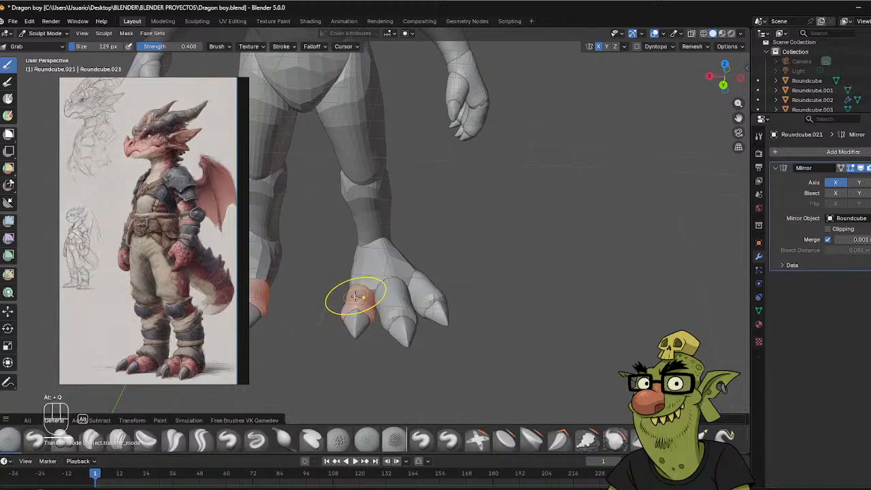
Transfer sculpting to the inner toe and adjust its shape and its join with the foot using the Grab brush.
key(alt+q)
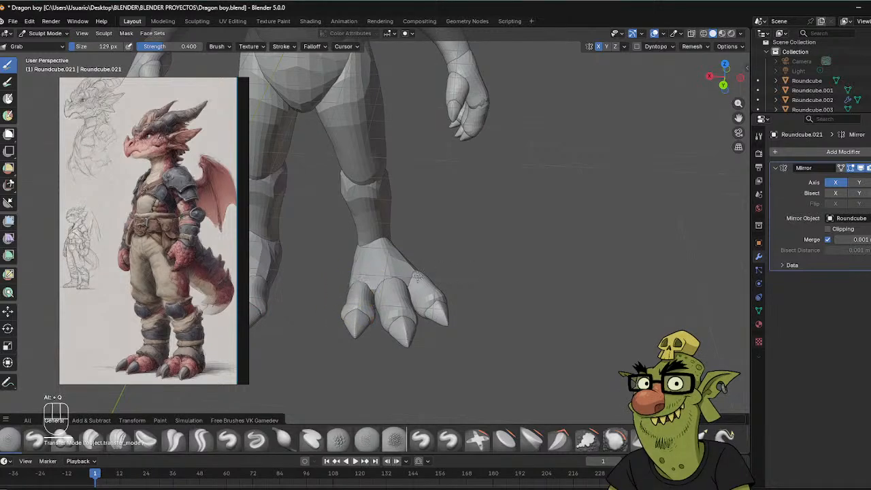
middle_drag(435, 241, 397, 279)
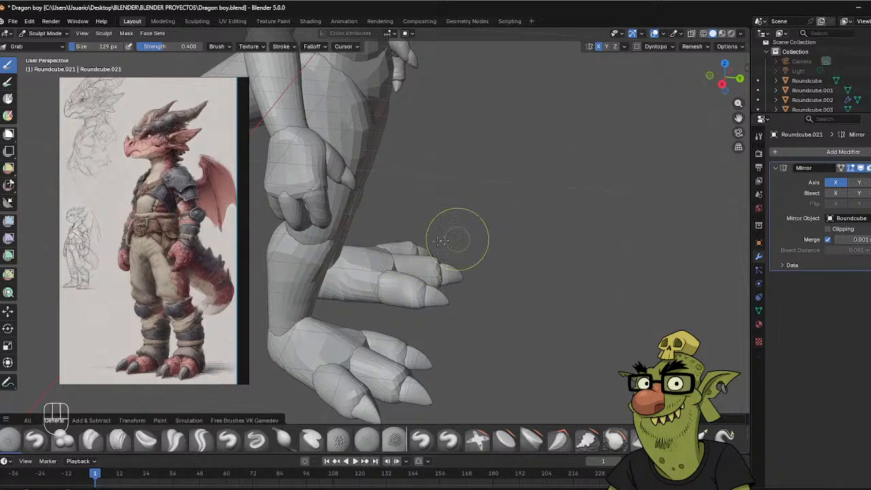
middle_drag(451, 233, 418, 366)
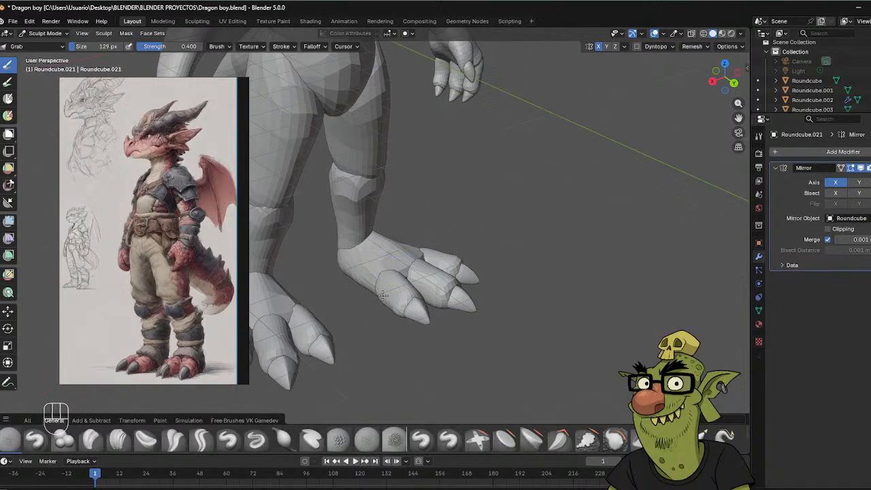
mouse_move(383, 294)
middle_down()
mouse_move(359, 303)
mouse_move(405, 310)
middle_up()
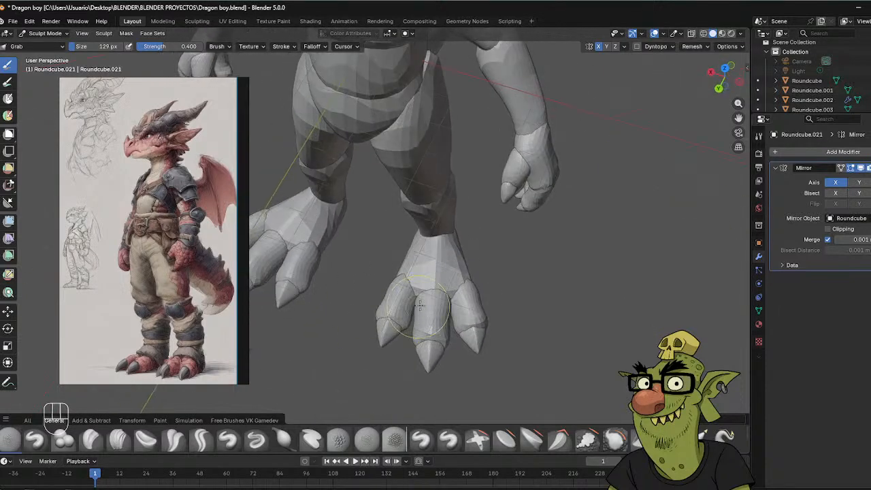
Refine the middle, outer and inner toes in turn with the Grab brush, adjusting the spacing between them.
key(alt+q)
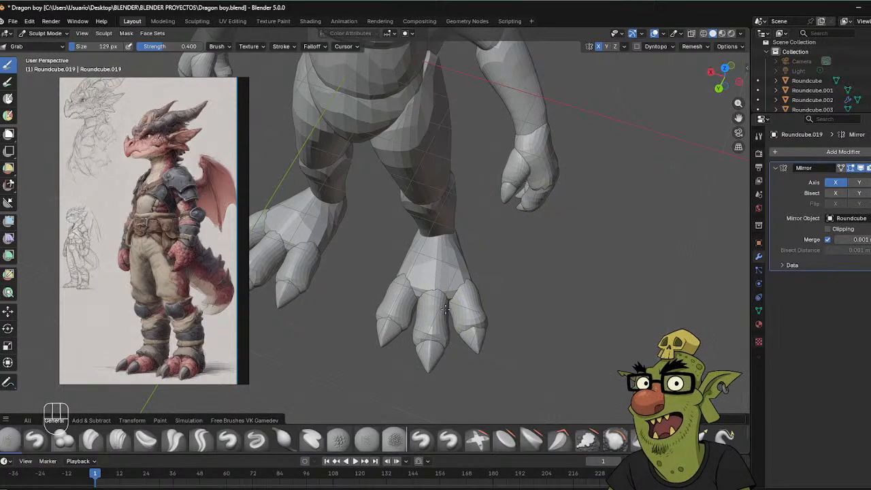
key(alt+q)
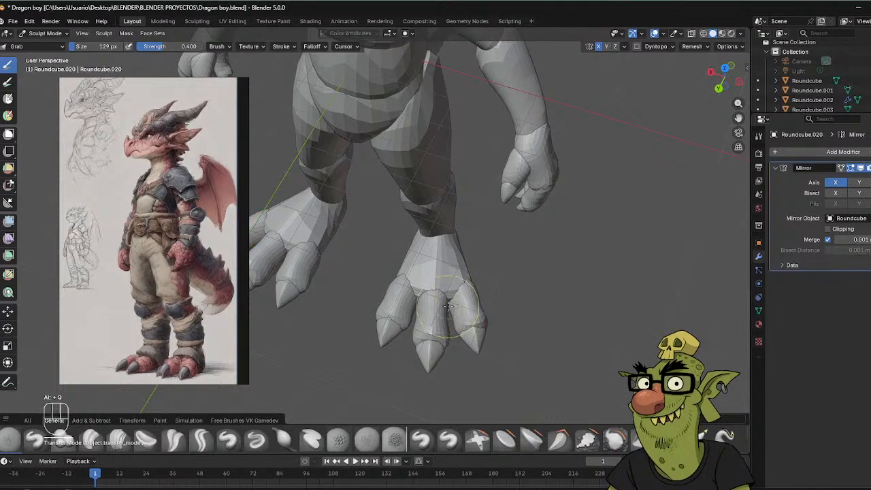
key(alt+q)
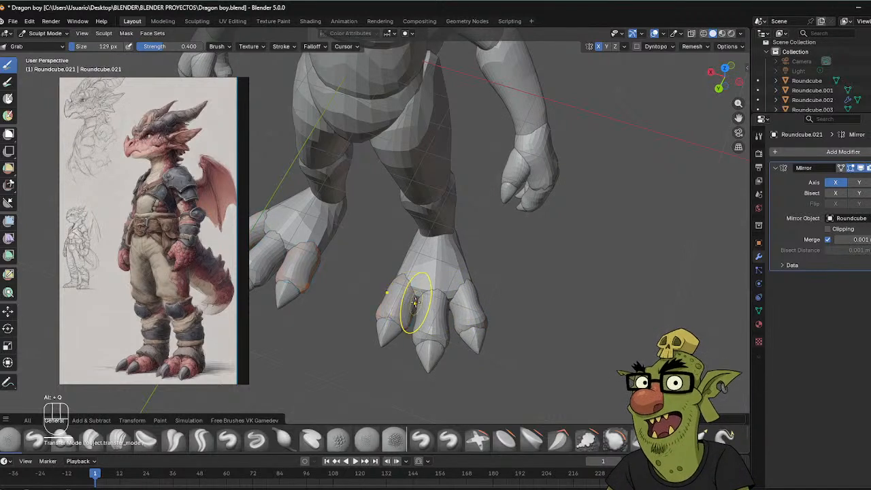
middle_drag(433, 298, 451, 236)
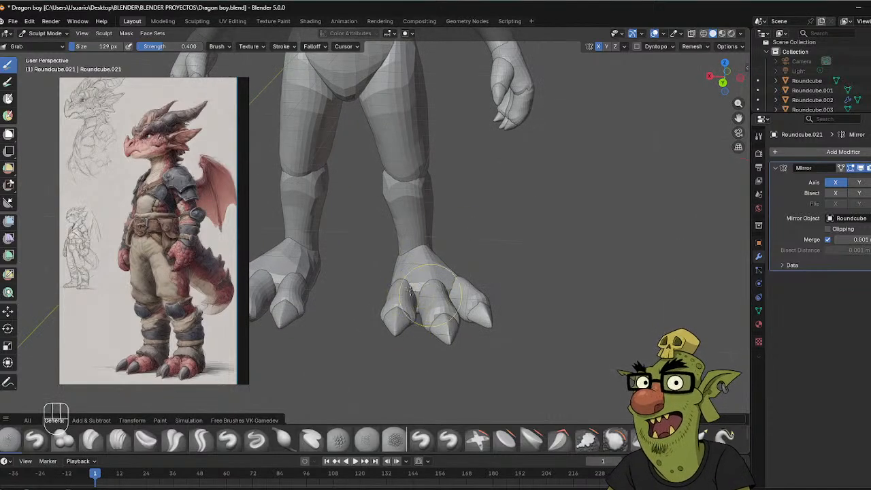
middle_drag(409, 289, 451, 307)
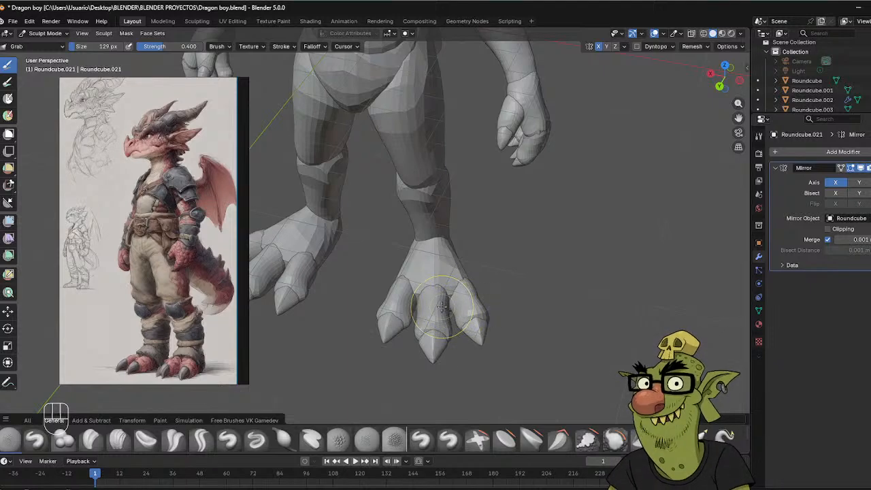
Set the Grab brush to 107 px, refine the outer toe and check the foot against the whole body in left side view.
key(f)
click(449, 302)
key(alt+q)
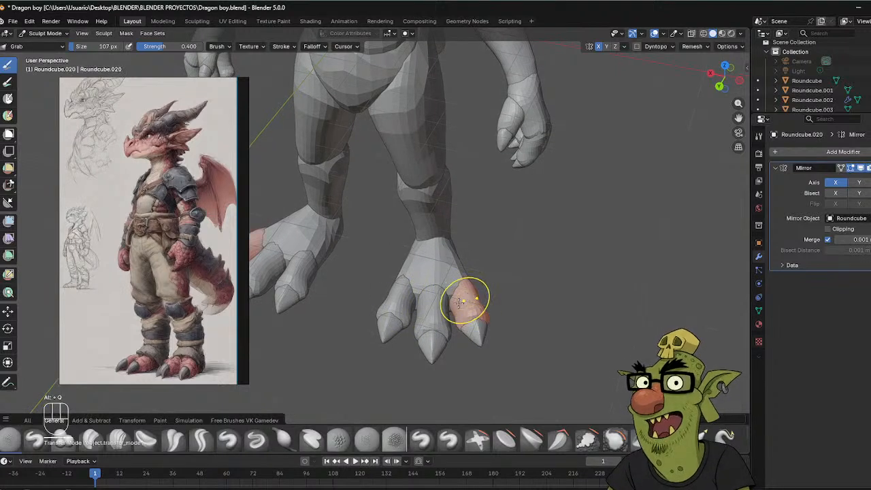
mouse_move(495, 291)
middle_down()
mouse_move(398, 236)
mouse_move(420, 231)
mouse_move(411, 219)
mouse_move(429, 228)
middle_up()
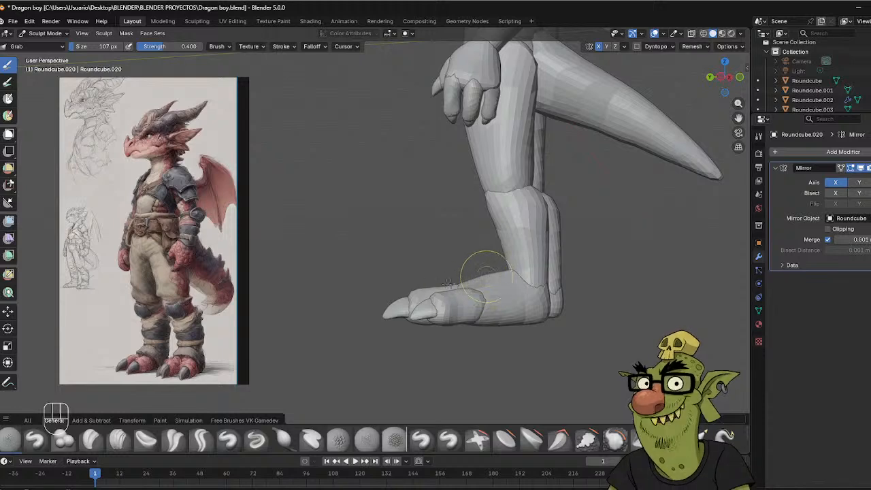
alt+middle_drag(452, 278, 414, 295)
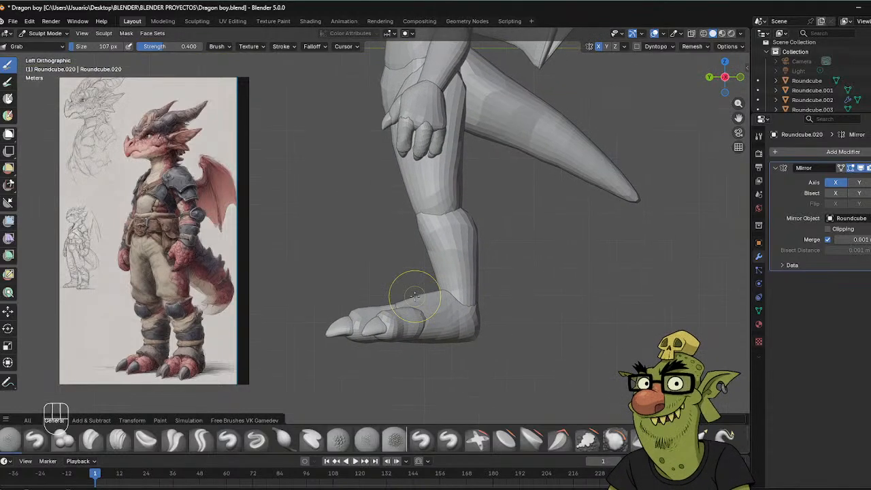
scroll(414, 295, down, 5)
middle_drag(456, 102, 459, 129)
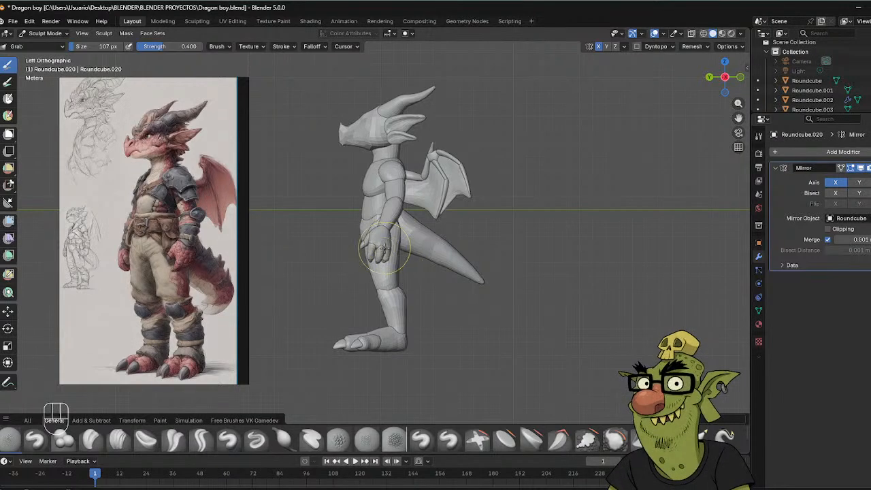
Leave sculpting on the toe, select the finger farthest from the thumb and enter Sculpt Mode on it.
scroll(342, 222, up, 8)
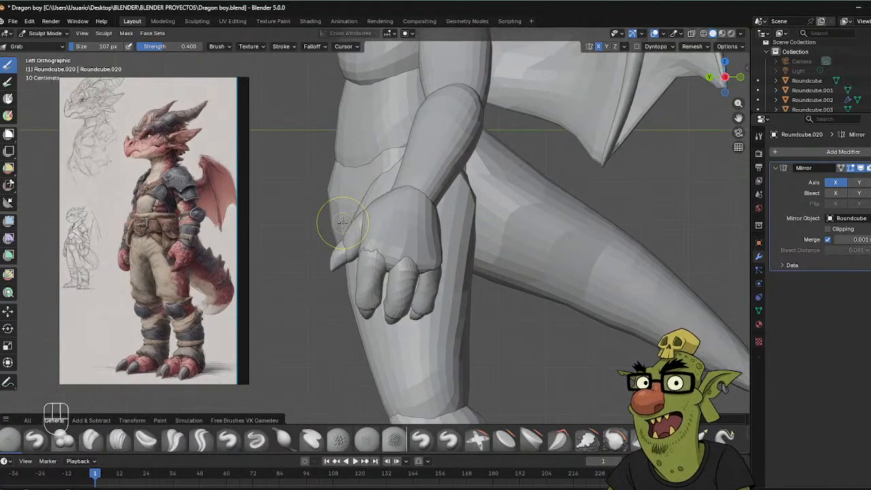
mouse_move(469, 227)
middle_down()
mouse_move(490, 217)
mouse_move(461, 210)
middle_up()
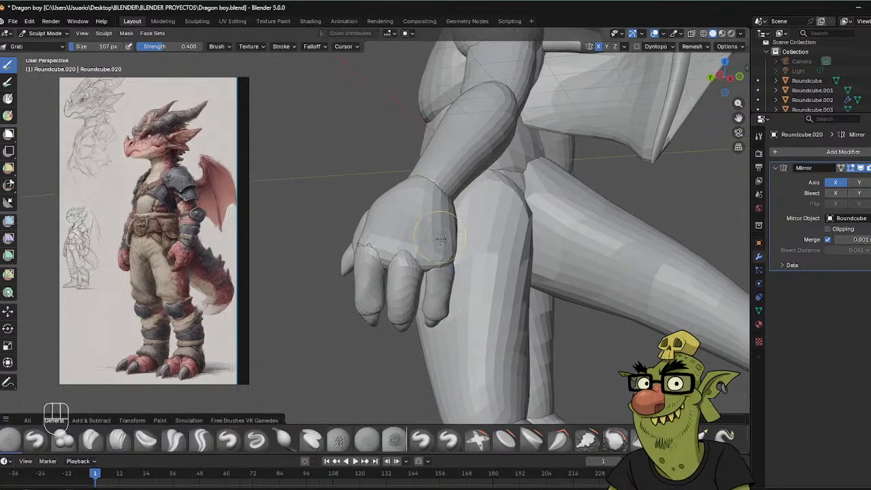
key(ctrl+Tab)
click(448, 271)
key(ctrl+Tab)
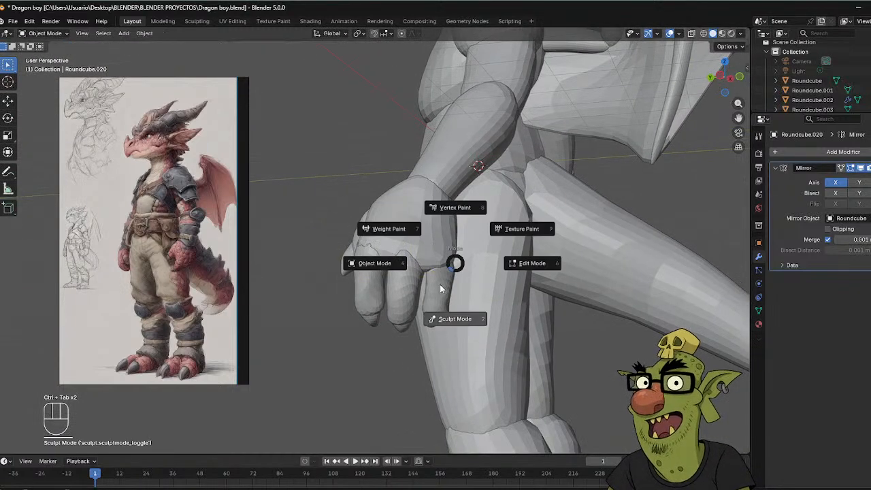
click(383, 267)
middle_drag(468, 234, 422, 245)
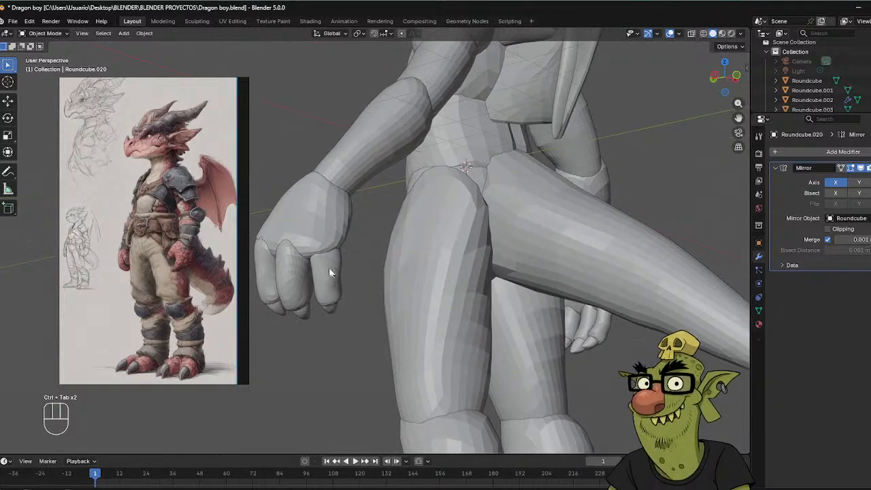
click(330, 270)
shift+middle_drag(386, 206, 453, 221)
key(ctrl+Tab)
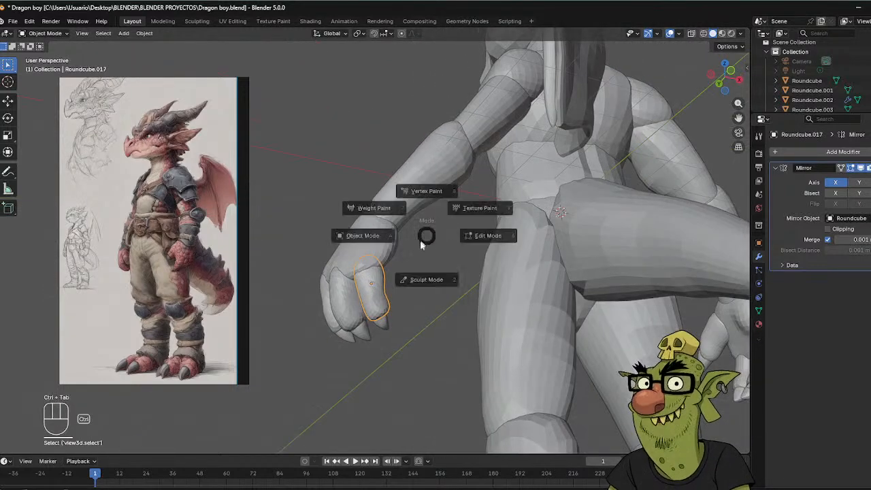
key(ctrl+Tab)
click(414, 341)
Adjust the finger farthest from the thumb, transfer sculpting to the middle finger and adjust its join with the hand using the Grab brush.
middle_drag(376, 243, 436, 269)
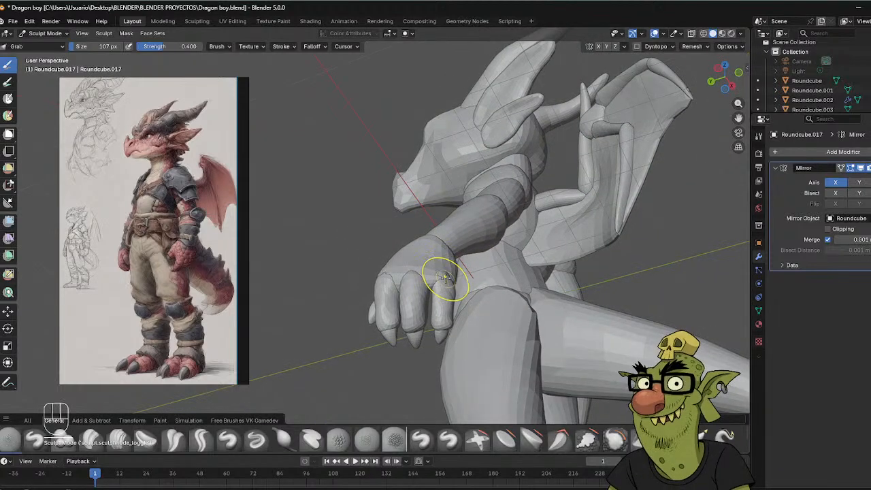
mouse_move(476, 231)
middle_down()
mouse_move(385, 241)
mouse_move(377, 215)
middle_up()
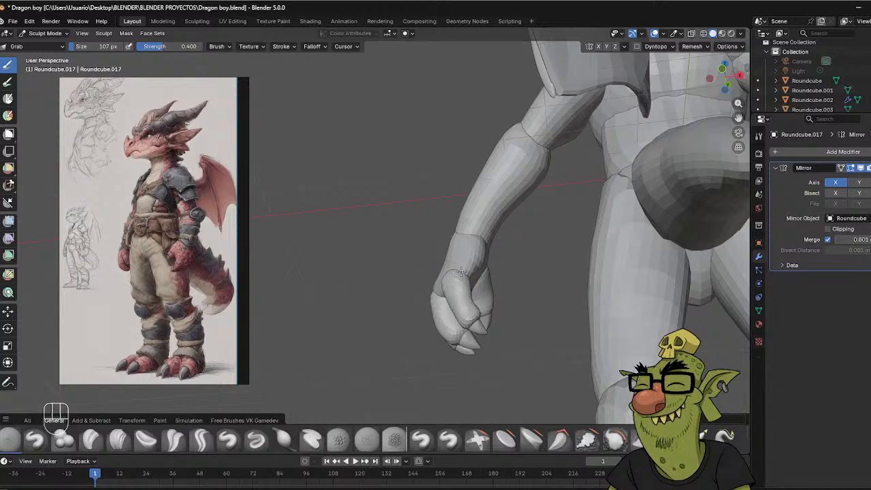
mouse_move(464, 259)
middle_down()
mouse_move(482, 272)
mouse_move(469, 252)
mouse_move(484, 251)
mouse_move(444, 272)
middle_up()
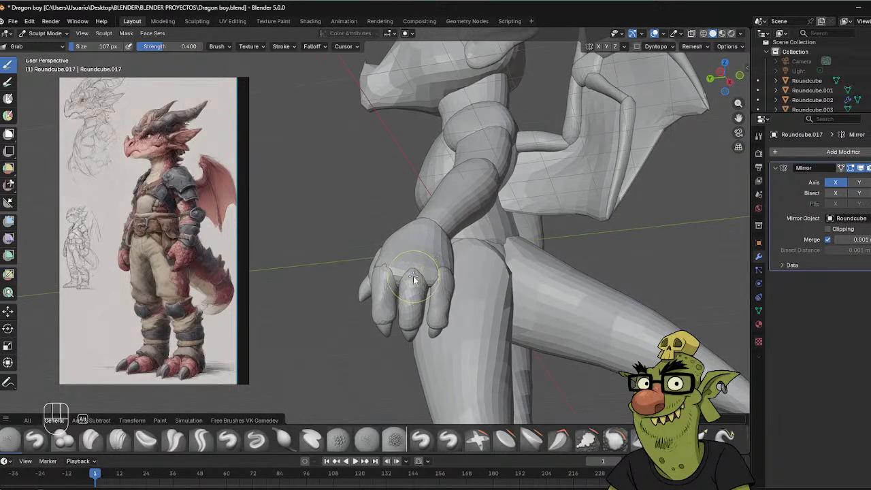
key(alt+q)
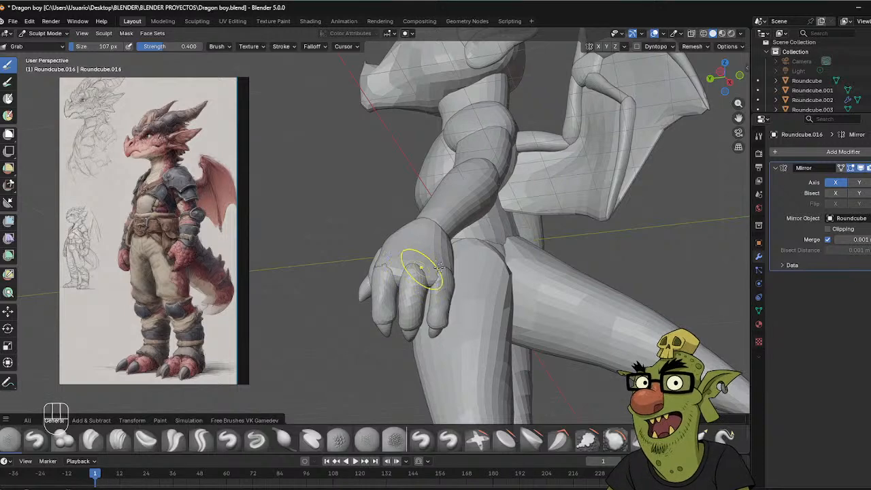
mouse_move(438, 266)
middle_down()
mouse_move(320, 288)
mouse_move(393, 286)
mouse_move(452, 260)
middle_up()
Transfer sculpting to the finger next to the thumb and adjust its shape and spacing with the Grab brush, checking it from below.
key(alt+q)
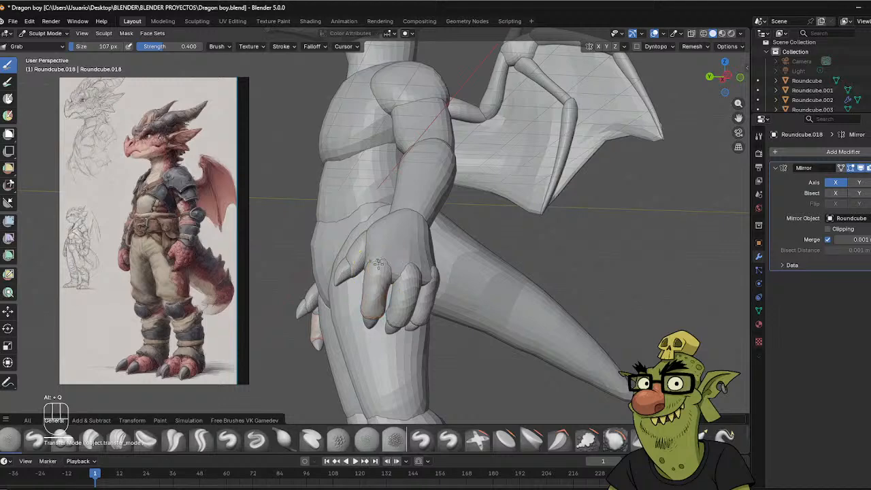
mouse_move(379, 264)
middle_down()
mouse_move(394, 267)
mouse_move(379, 352)
mouse_move(357, 240)
middle_up()
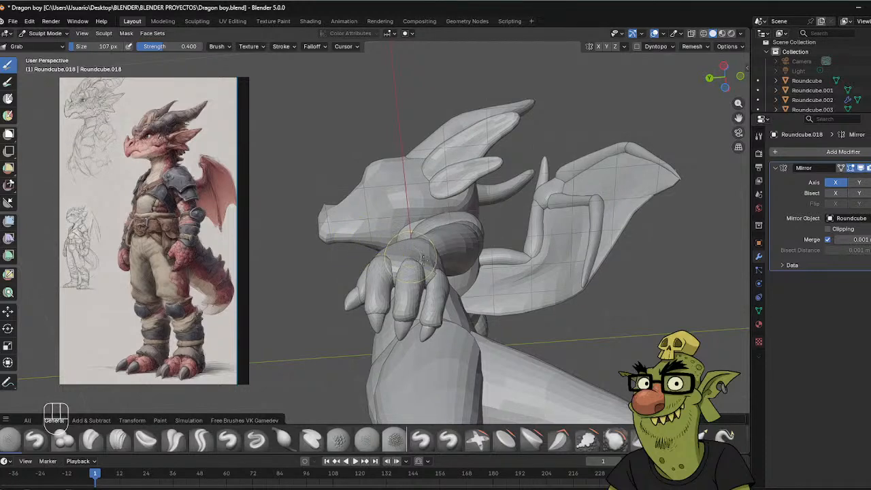
alt+middle_drag(484, 244, 407, 268)
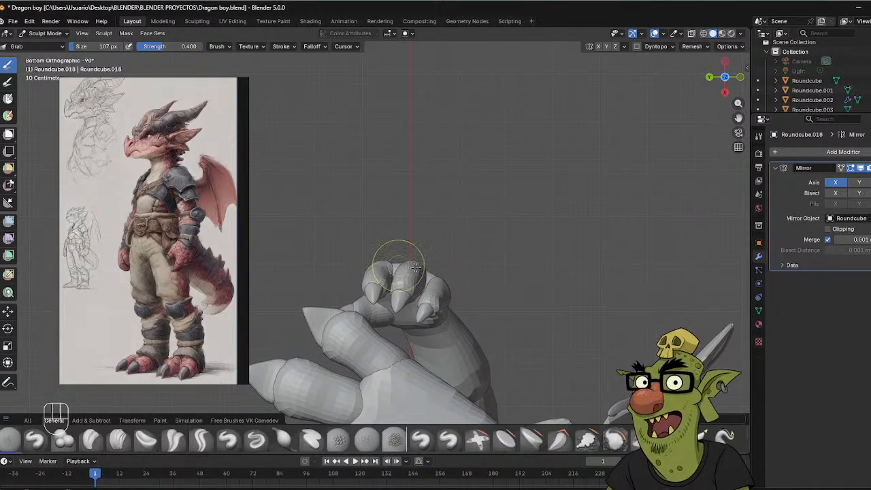
middle_drag(445, 267, 398, 182)
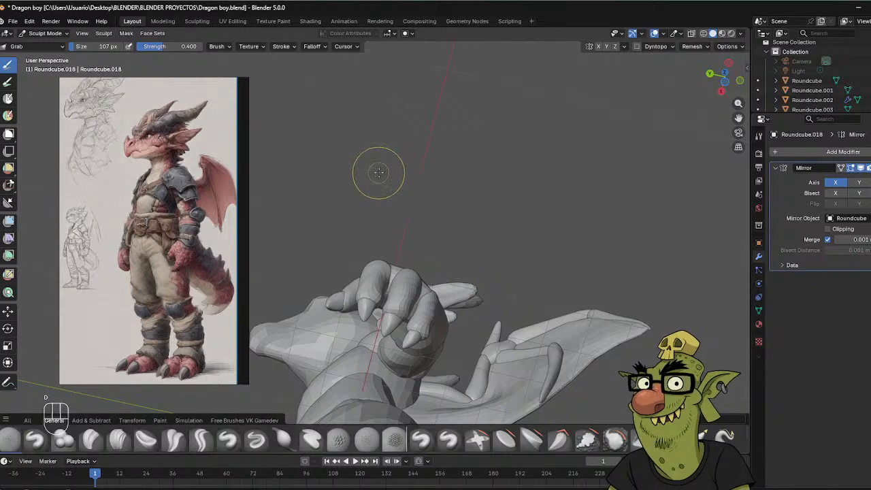
Switch the finger next to the thumb from sculpting to Object Mode.
key(ctrl+d)
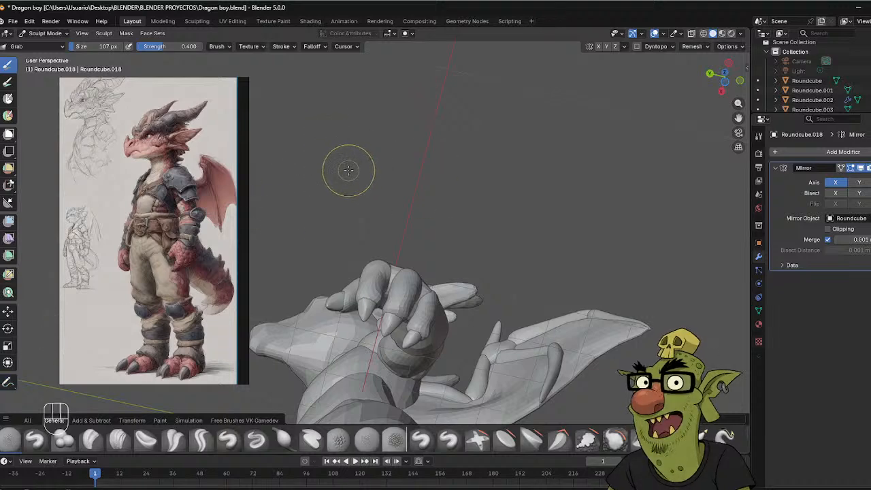
key(Tab)
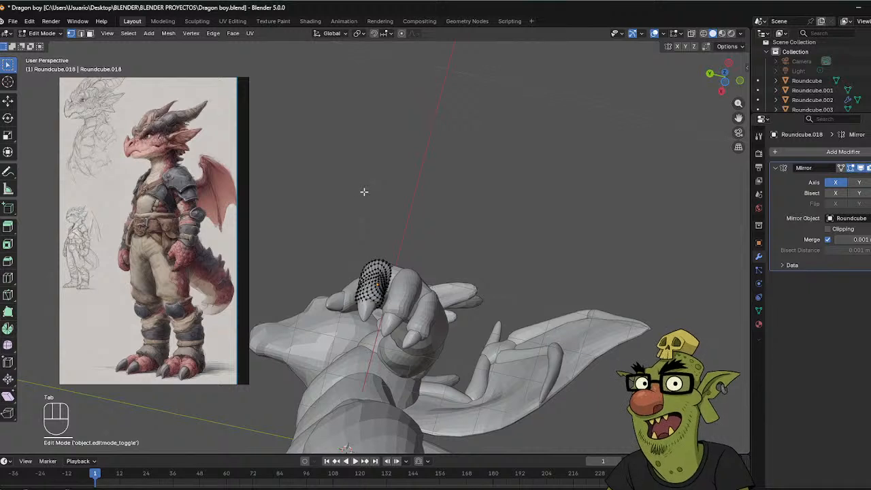
key(ctrl+Tab)
click(301, 193)
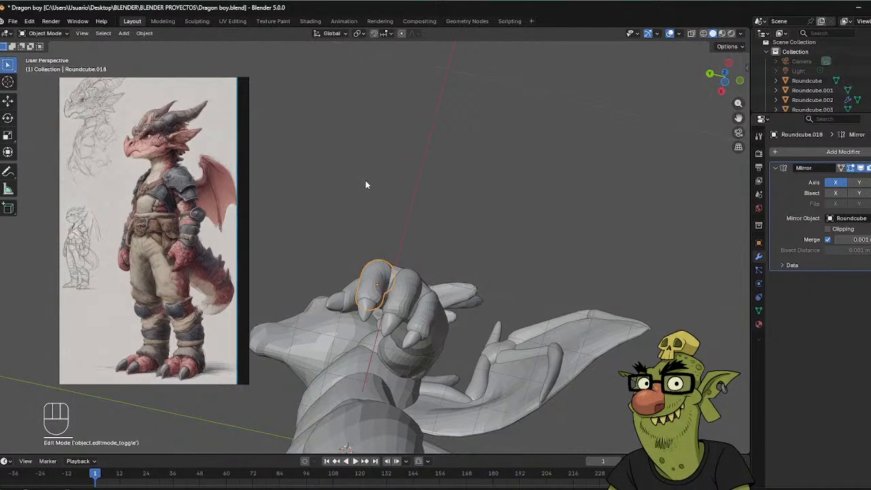
key(d)
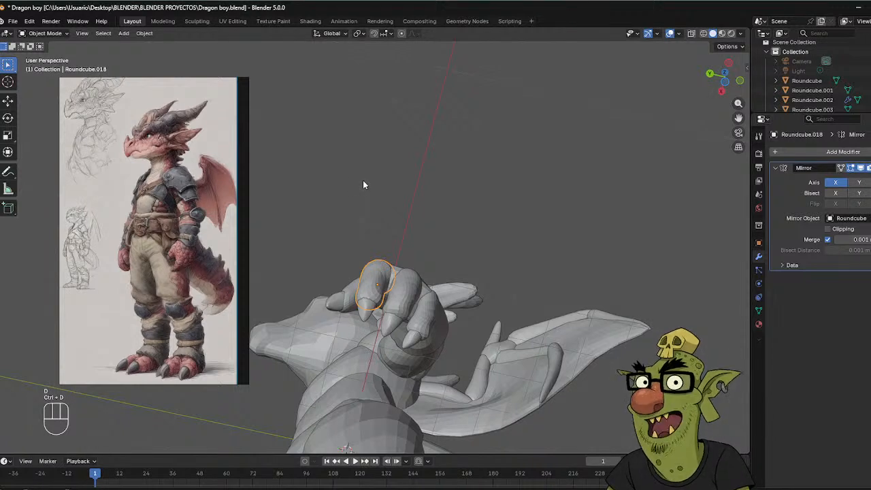
key(alt+d)
key(ctrl+z)
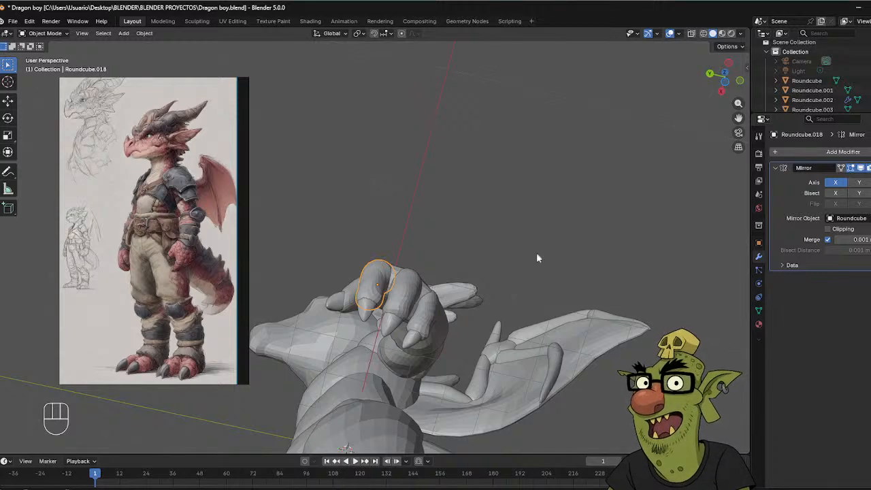
Annotate a flat rectangular strip and an arched strip above the hand in bottom view to compare knuckle layouts.
middle_drag(437, 193, 510, 197)
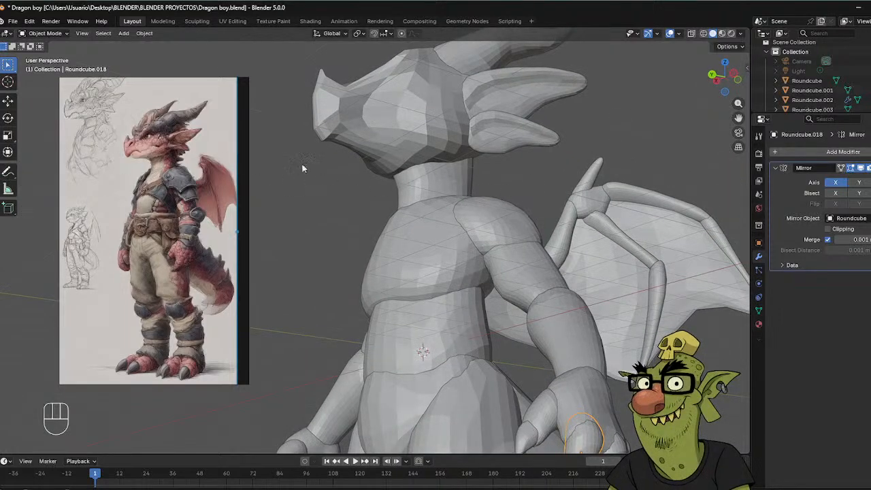
mouse_move(304, 169)
middle_down()
mouse_move(389, 189)
mouse_move(397, 147)
mouse_move(411, 141)
middle_up()
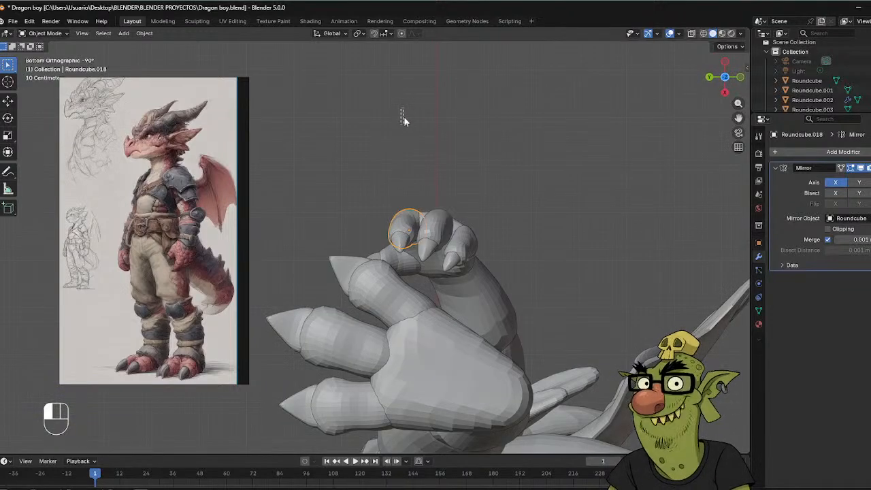
click(401, 117)
click(9, 172)
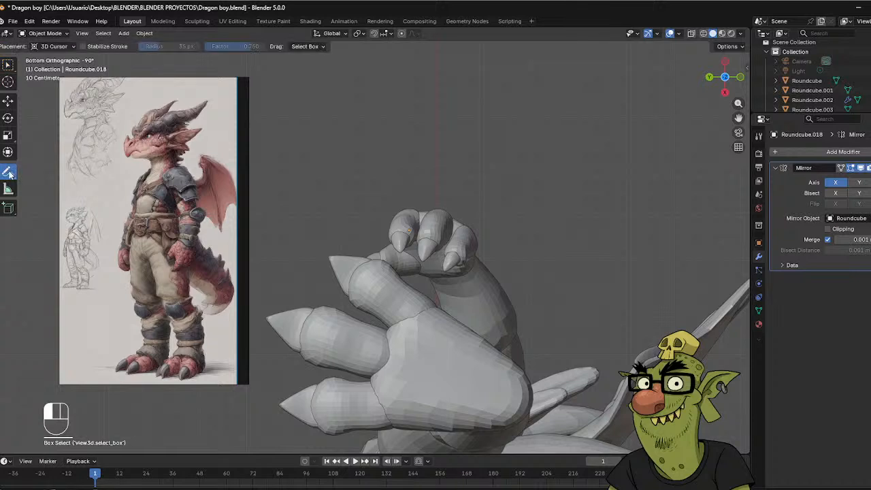
click(46, 178)
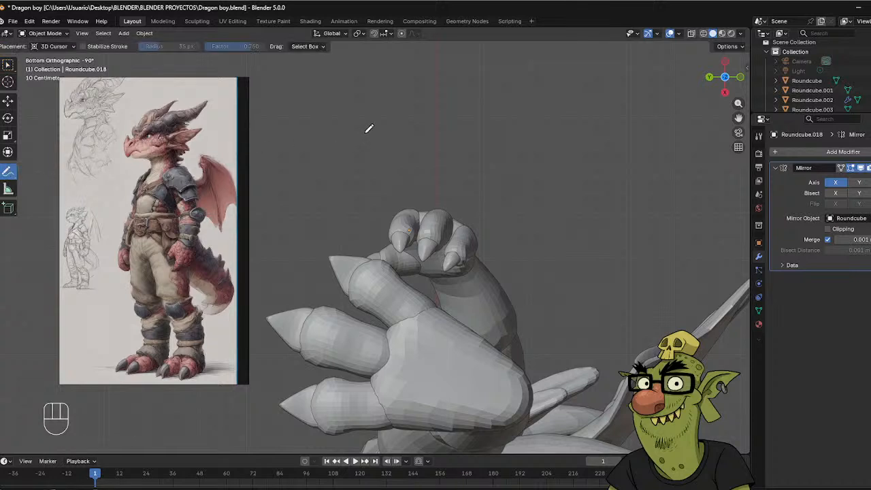
mouse_move(382, 143)
mouse_down()
mouse_move(382, 127)
mouse_move(468, 126)
mouse_up()
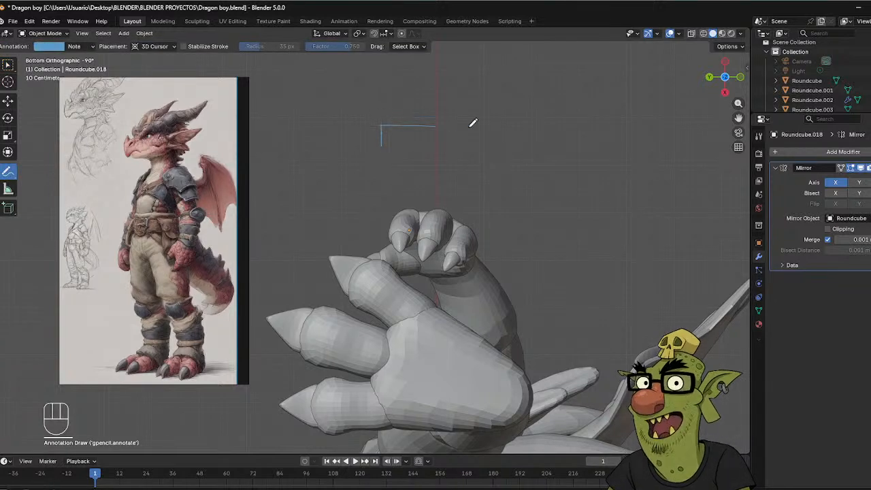
mouse_move(383, 145)
mouse_down()
mouse_move(467, 140)
mouse_move(470, 123)
mouse_up()
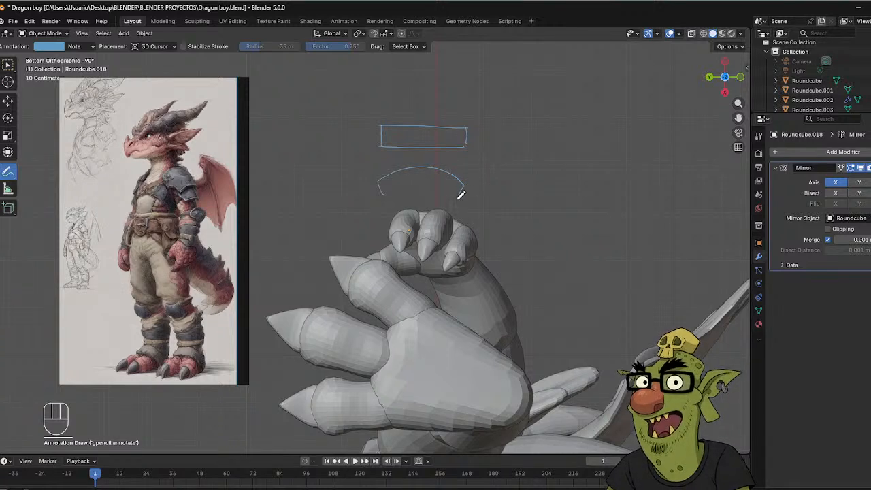
drag(460, 196, 463, 199)
drag(389, 193, 462, 197)
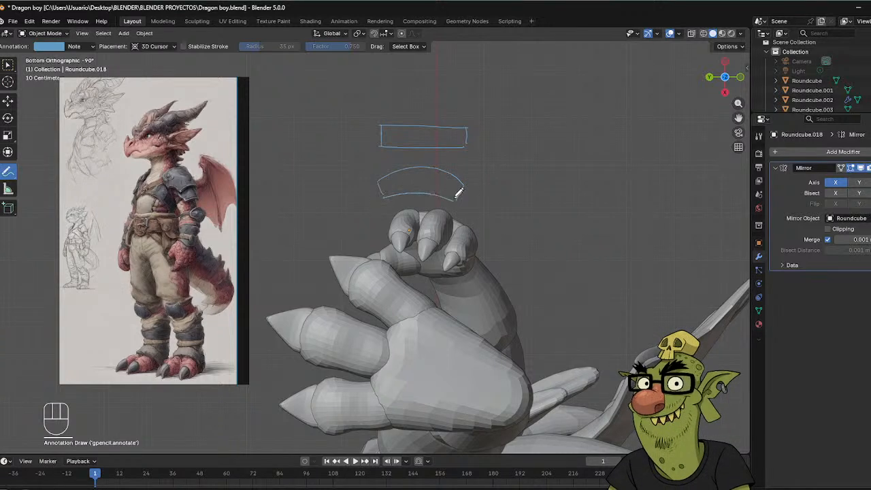
Annotate three finger circles inside the rectangular strip and three along the arched strip.
mouse_move(391, 131)
mouse_down()
mouse_move(393, 139)
mouse_move(395, 131)
mouse_move(422, 141)
mouse_move(420, 131)
mouse_move(447, 144)
mouse_up()
mouse_move(393, 181)
mouse_down()
mouse_move(390, 191)
mouse_move(395, 181)
mouse_move(426, 175)
mouse_up()
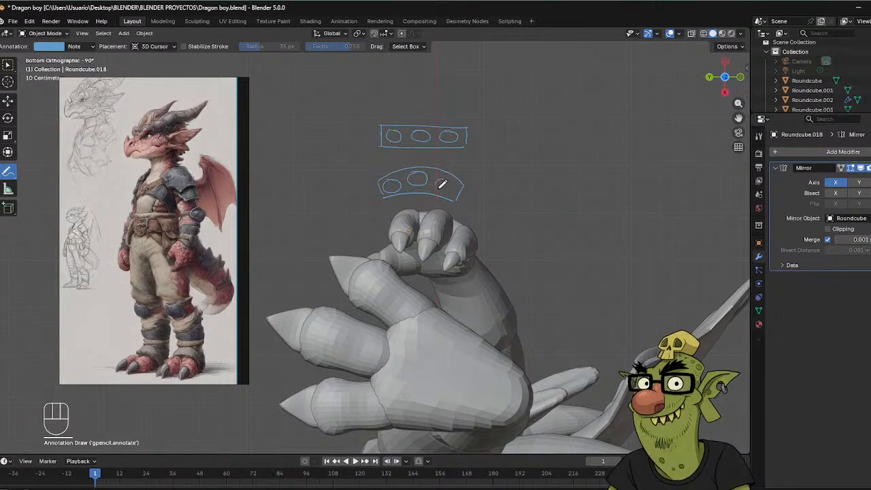
mouse_move(442, 184)
mouse_down()
mouse_move(461, 181)
mouse_move(443, 180)
mouse_up()
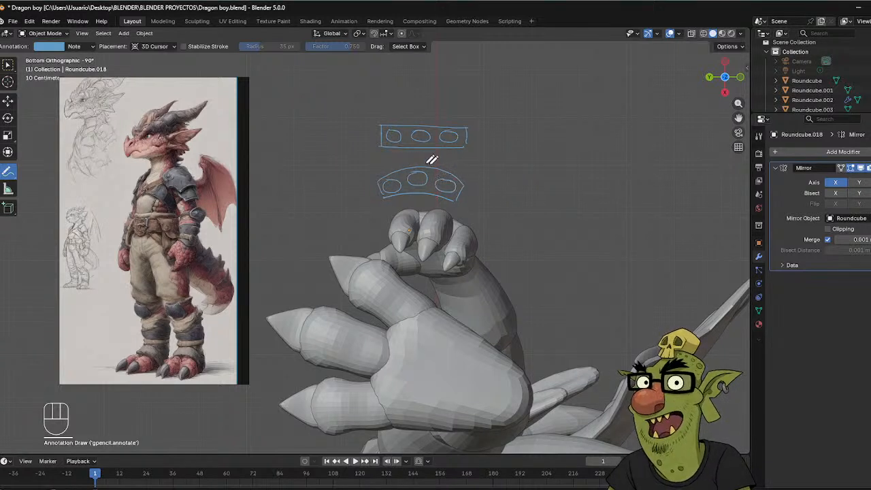
Undo all the annotation strokes drawn above the hand.
key(ctrl+z)
key(ctrl+z)
key(ctrl+z)
key(ctrl+z)
key(ctrl+z)
key(ctrl+z)
key(ctrl+z)
key(ctrl+z)
key(ctrl+z)
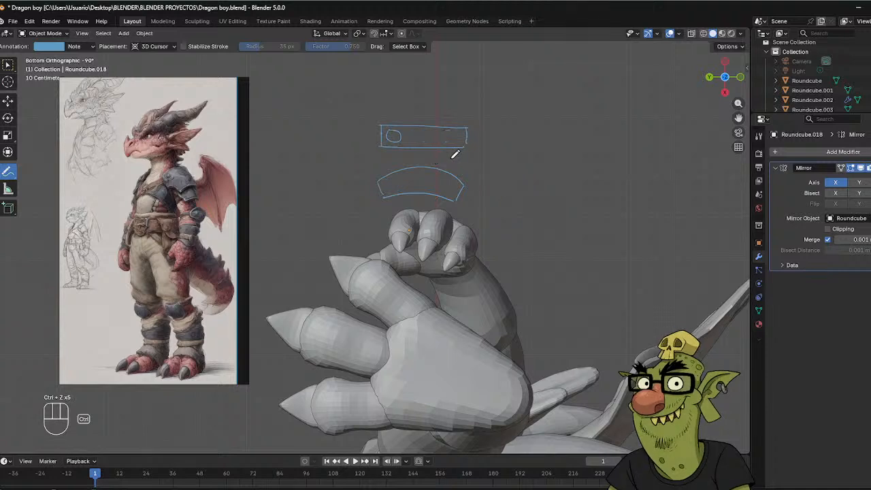
key(ctrl+z)
key(ctrl+z)
key(ctrl+z)
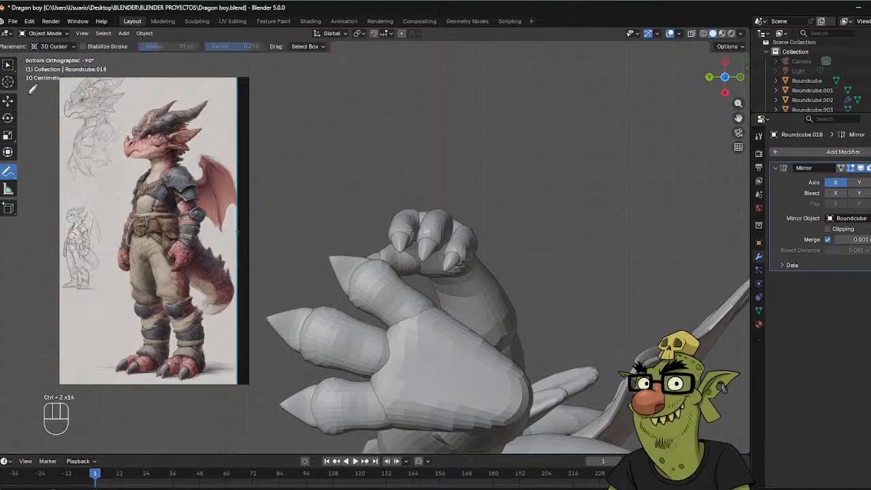
Annotate the beaked snout outline, the jagged mouth line and the brow profile over the head in left view.
click(8, 66)
alt+drag(396, 174, 409, 186)
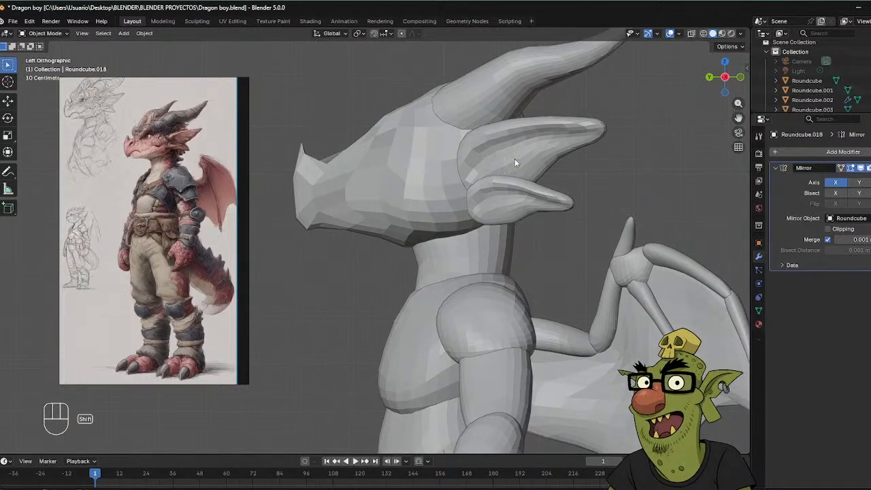
shift+middle_drag(511, 160, 521, 141)
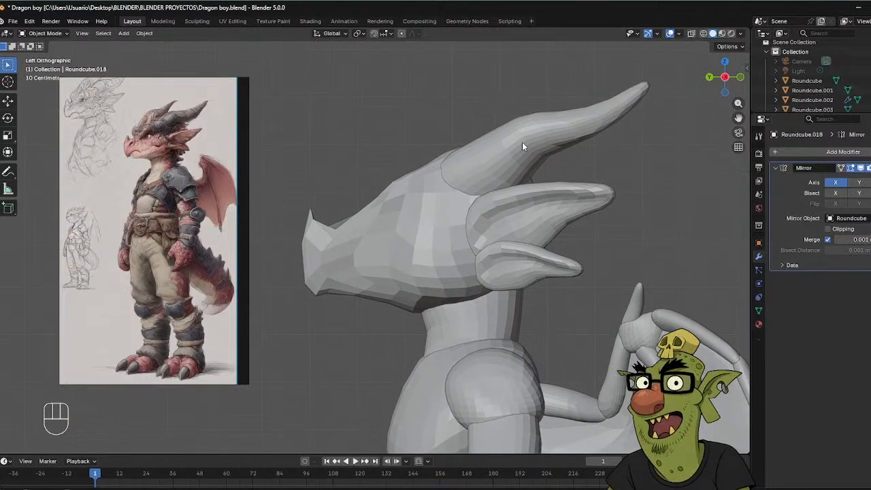
scroll(521, 141, down, 2)
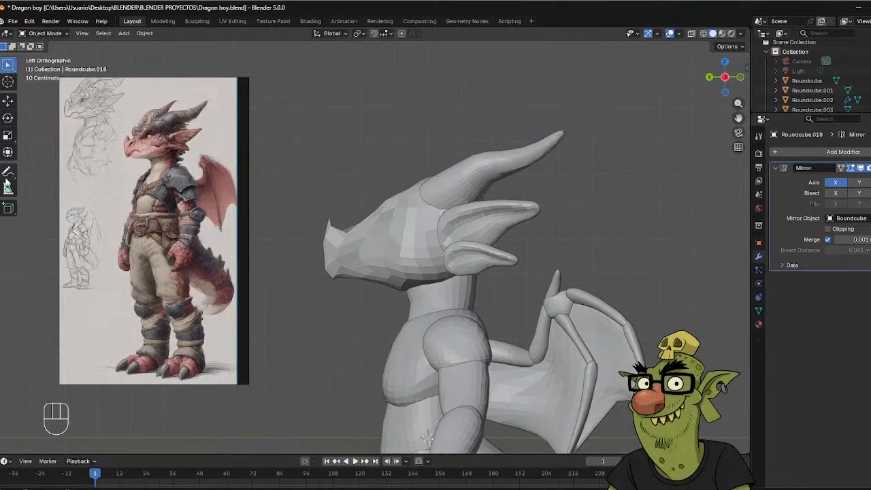
drag(8, 172, 42, 176)
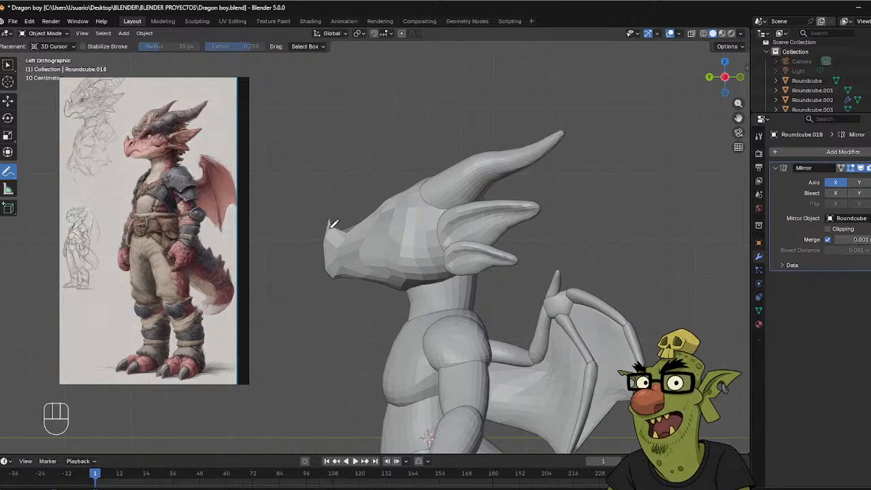
mouse_move(327, 237)
mouse_down()
mouse_move(334, 208)
mouse_move(348, 228)
mouse_move(336, 206)
mouse_move(321, 267)
mouse_move(332, 274)
mouse_up()
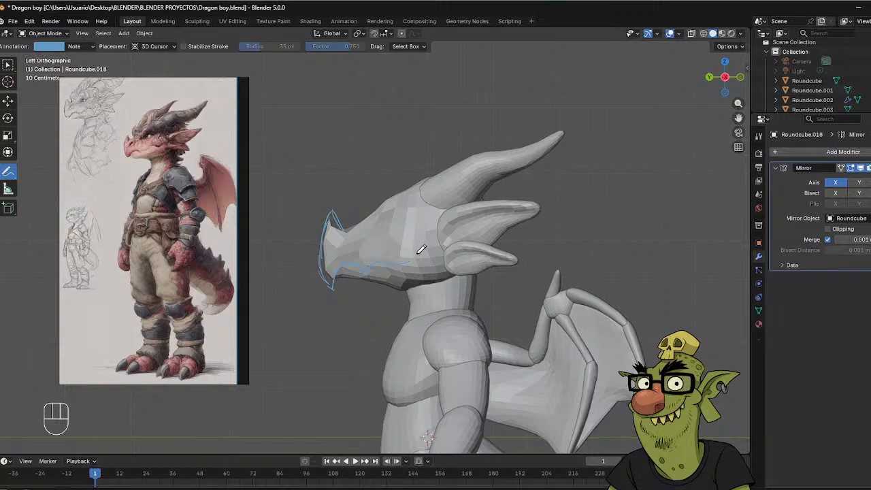
drag(421, 249, 436, 242)
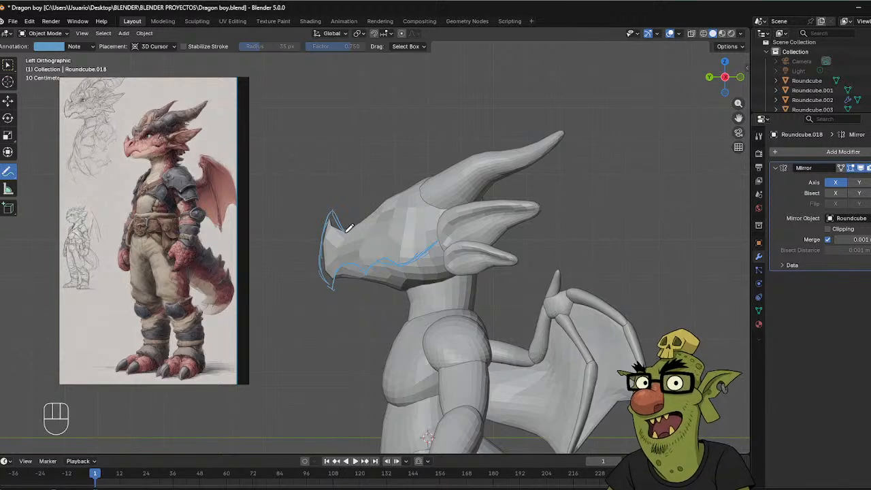
mouse_move(345, 232)
mouse_down()
mouse_move(359, 226)
mouse_move(350, 241)
mouse_up()
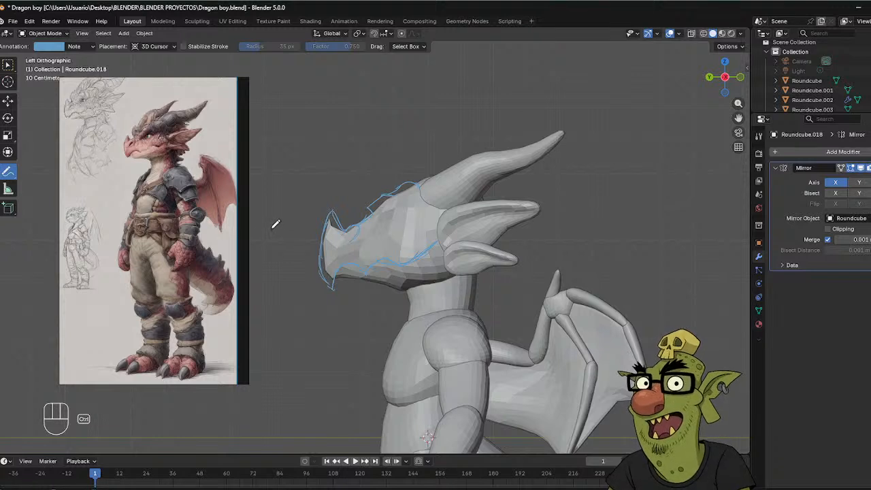
Undo the latest annotation strokes over the brow and mouth corner.
key(ctrl+z)
key(ctrl+z)
key(ctrl+z)
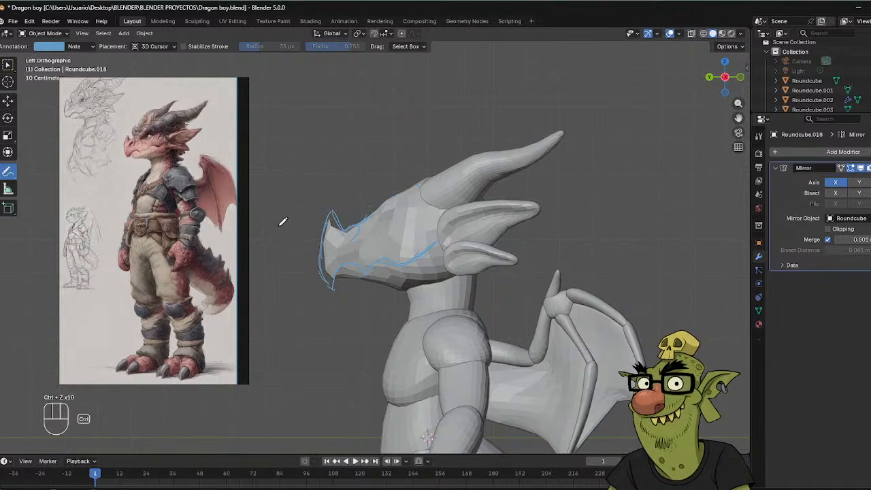
key(ctrl+z)
key(ctrl+z)
key(ctrl+z)
key(ctrl+z)
Try to select the leftover annotation strokes around the snout as if they were objects.
shift+click(330, 217)
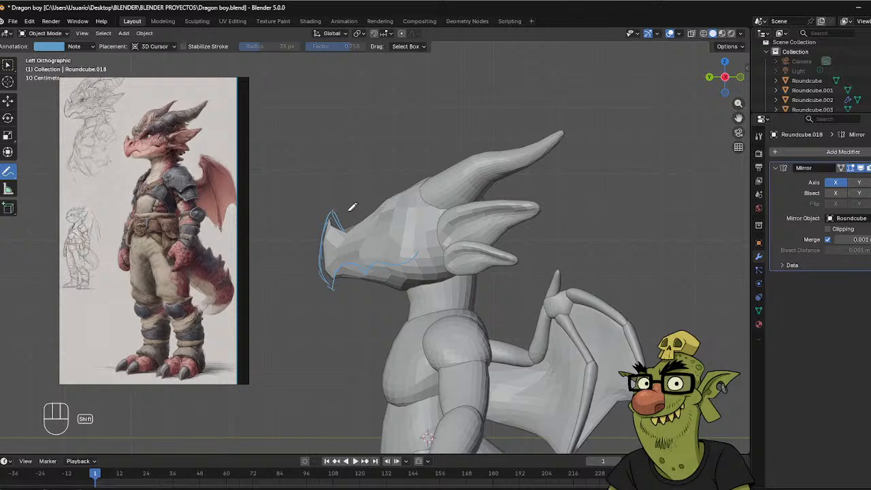
shift+drag(318, 205, 407, 286)
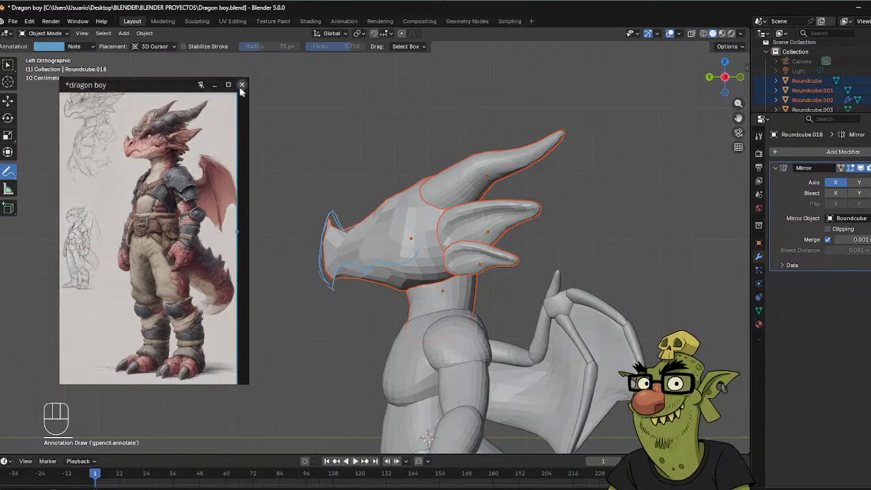
click(9, 174)
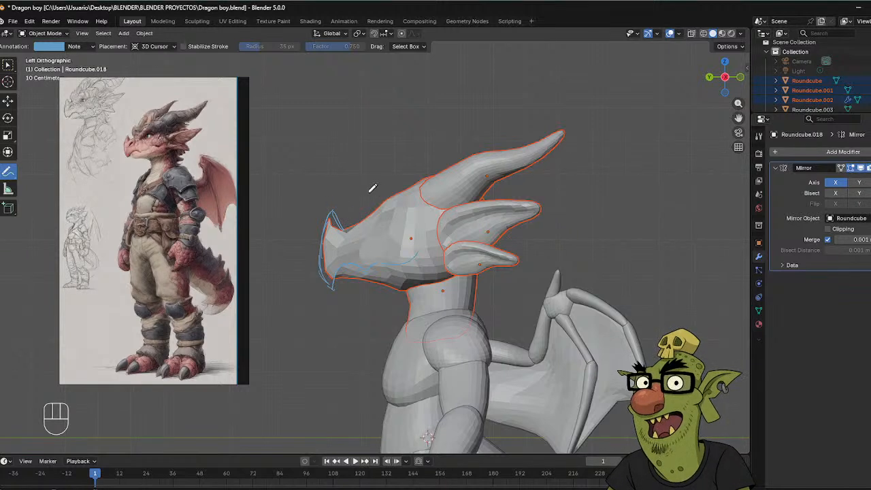
middle_drag(380, 176, 356, 189)
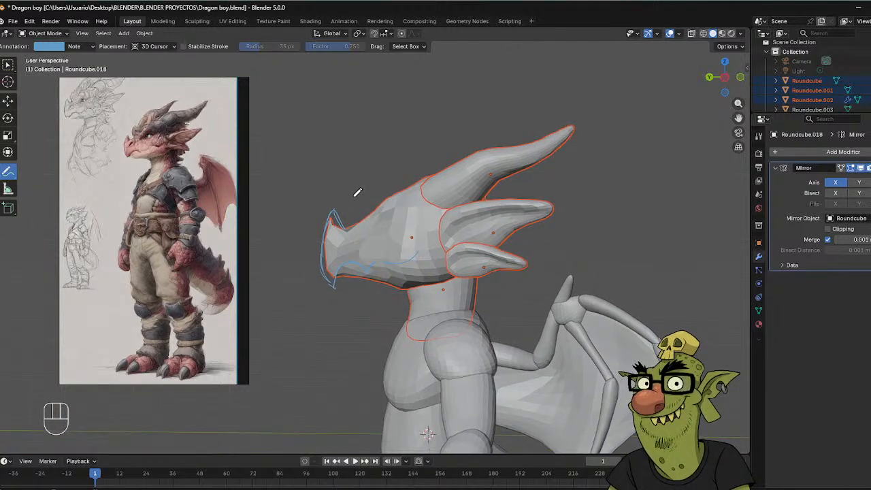
right_click(358, 197)
mouse_move(358, 197)
click(8, 64)
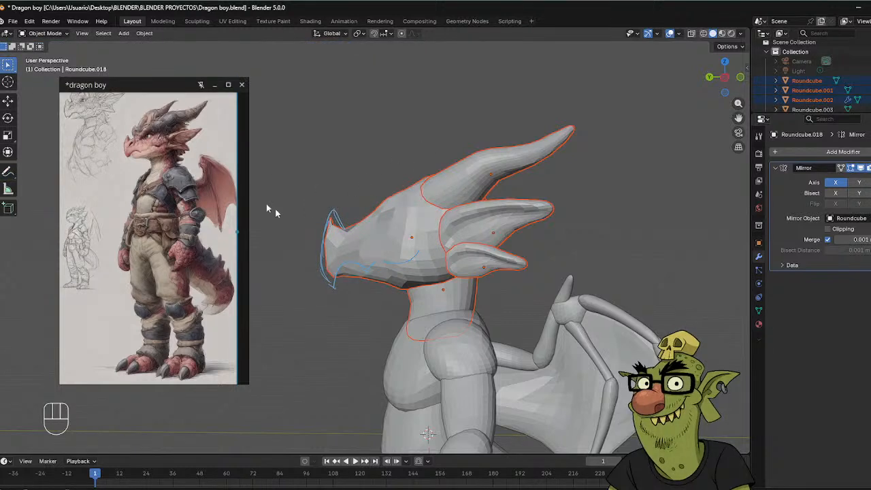
click(342, 215)
click(333, 219)
Look through the scene's object list and around the head for the leftover annotation strokes.
middle_drag(351, 226, 440, 165)
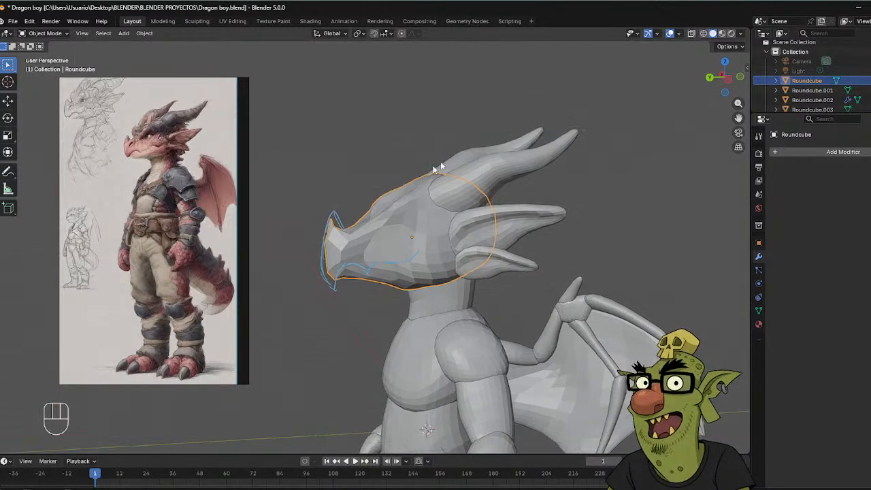
scroll(809, 75, down, 3)
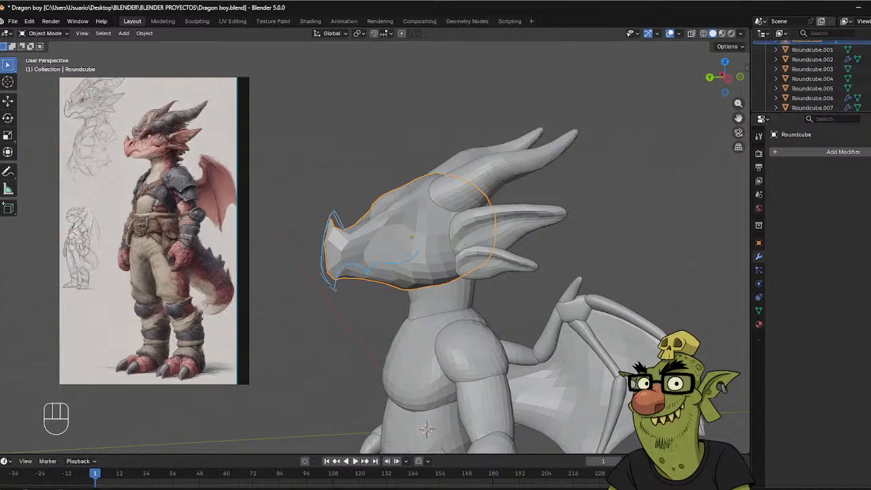
scroll(809, 75, down, 10)
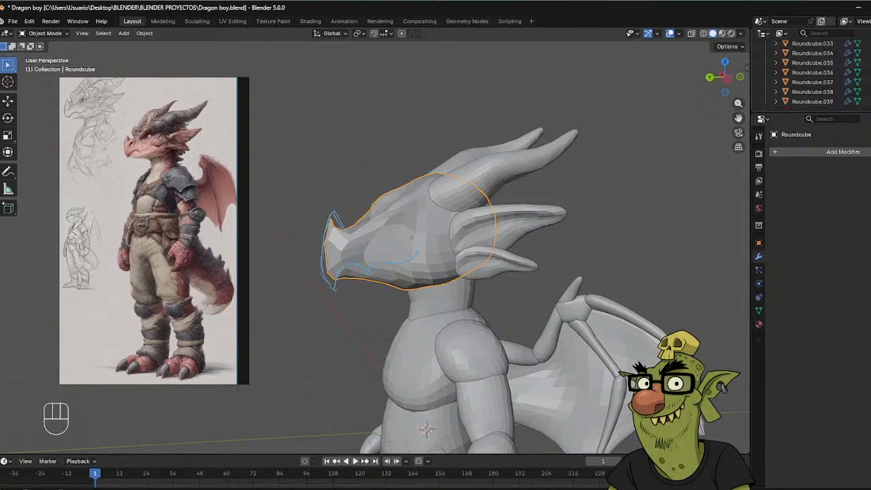
scroll(810, 75, up, 12)
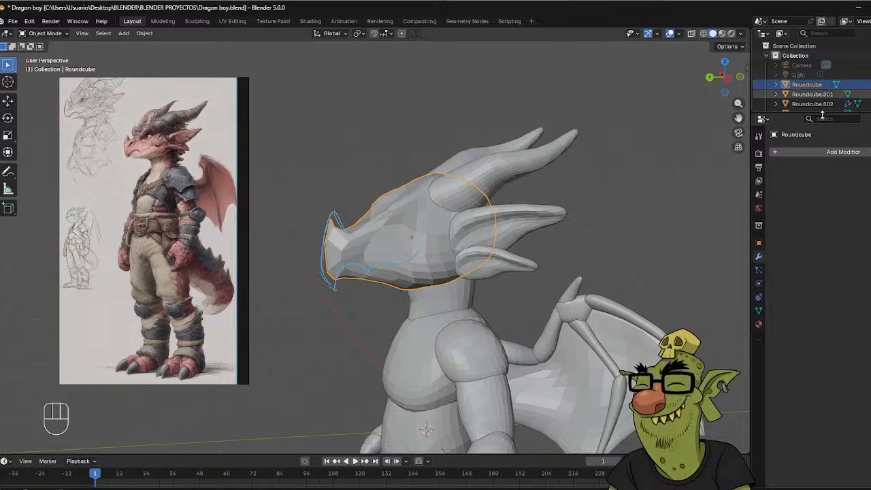
click(378, 207)
middle_drag(378, 207, 368, 194)
scroll(366, 191, down, 4)
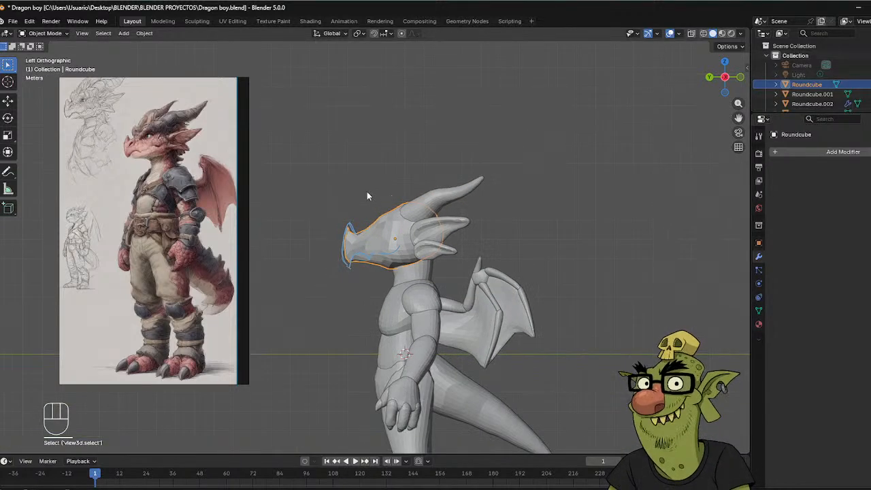
scroll(366, 191, up, 2)
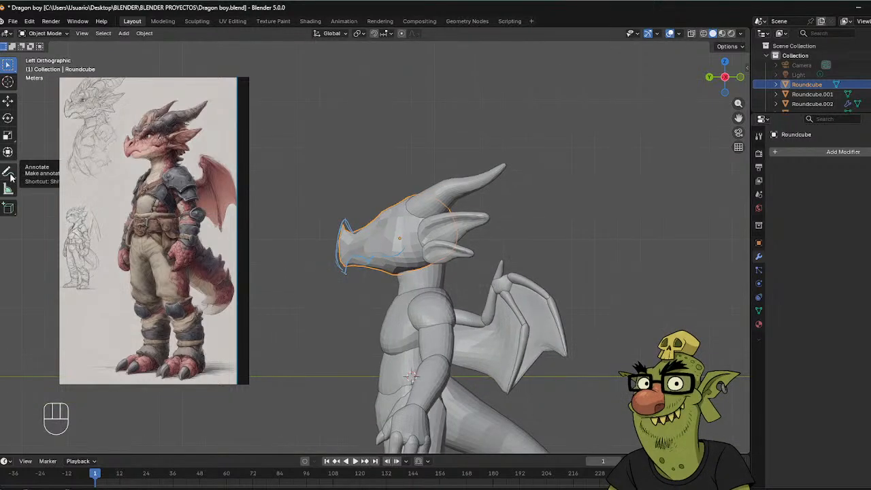
Minimize the reference image window and erase the remaining annotations around the snout and mouth with the Annotate Eraser.
click(8, 173)
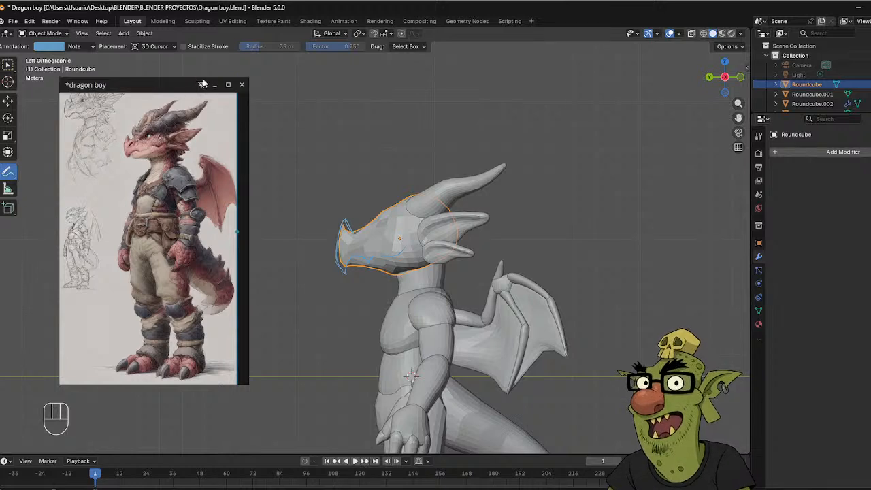
click(212, 84)
click(9, 176)
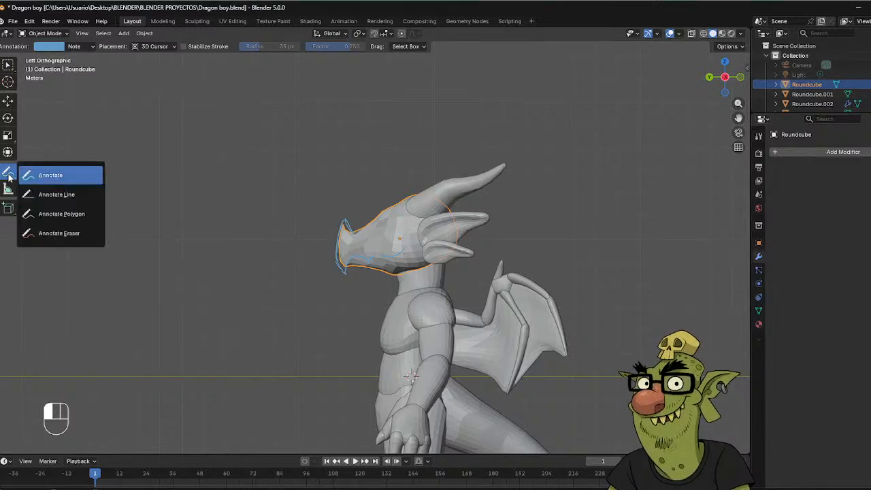
mouse_move(8, 174)
mouse_down()
mouse_move(41, 178)
mouse_move(60, 233)
mouse_up()
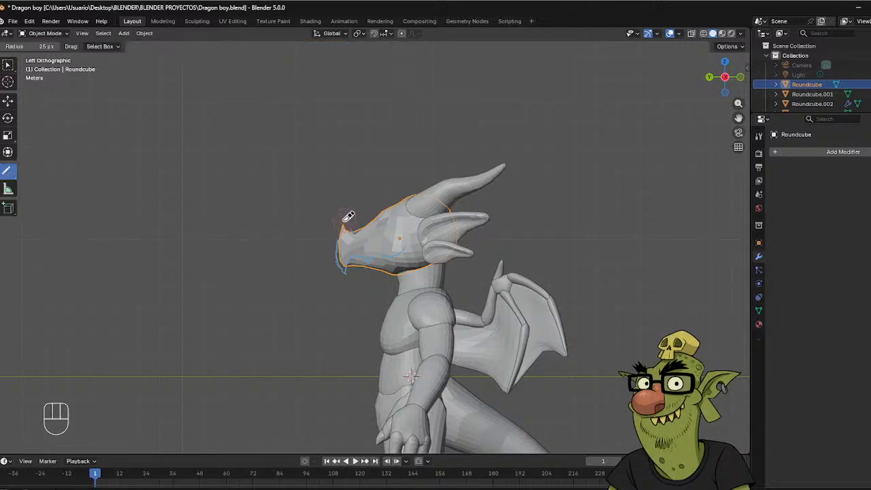
mouse_move(340, 213)
mouse_down()
mouse_move(342, 240)
mouse_move(372, 242)
mouse_move(377, 264)
mouse_move(367, 260)
mouse_up()
mouse_move(397, 214)
mouse_down()
mouse_move(364, 237)
mouse_move(388, 212)
mouse_up()
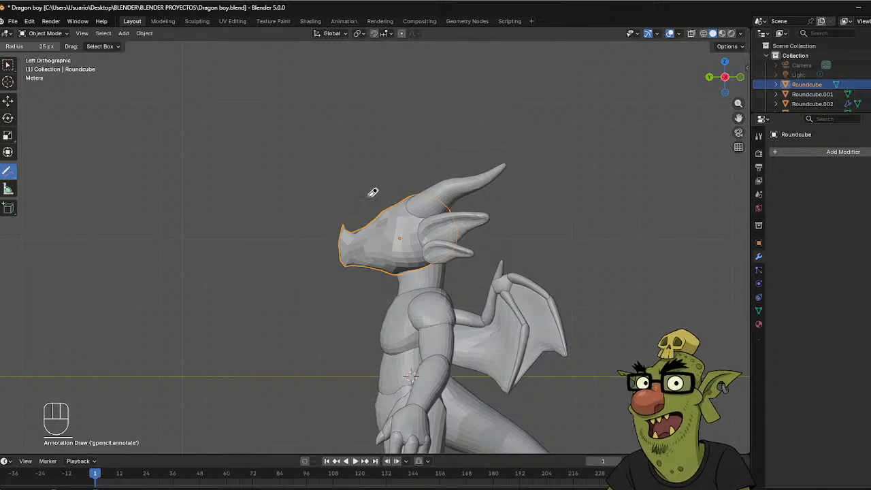
Return to the selection tool, deselect the head and bring the character back to left view.
scroll(361, 156, up, 5)
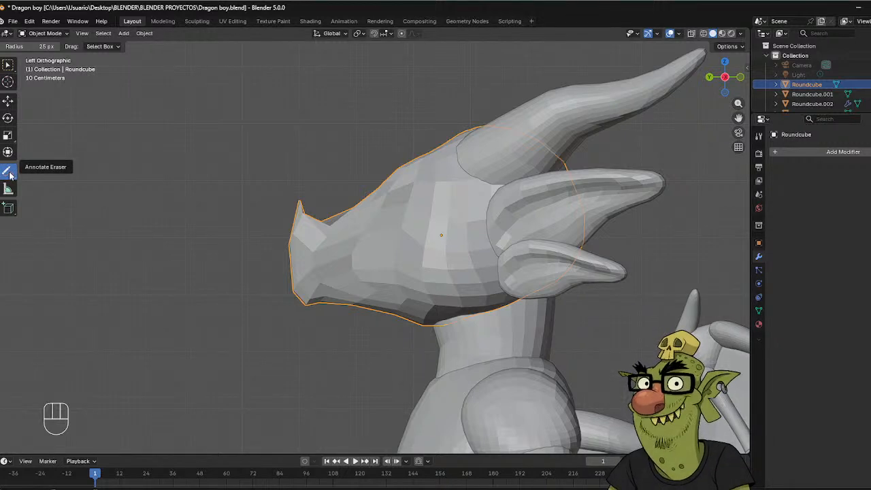
click(9, 176)
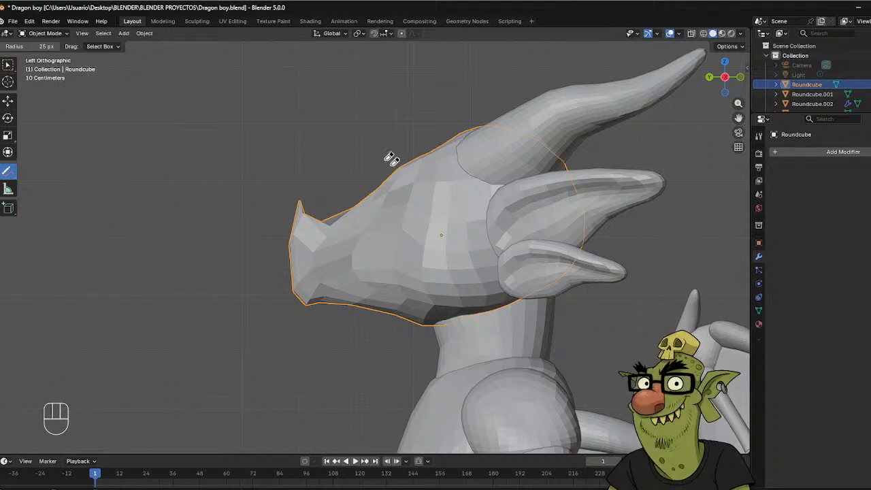
click(7, 64)
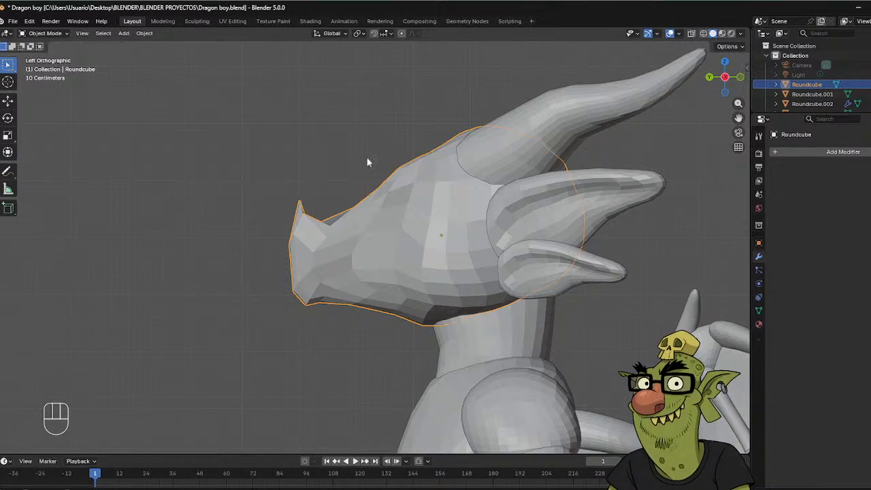
click(317, 182)
middle_drag(350, 217, 468, 180)
scroll(468, 178, down, 5)
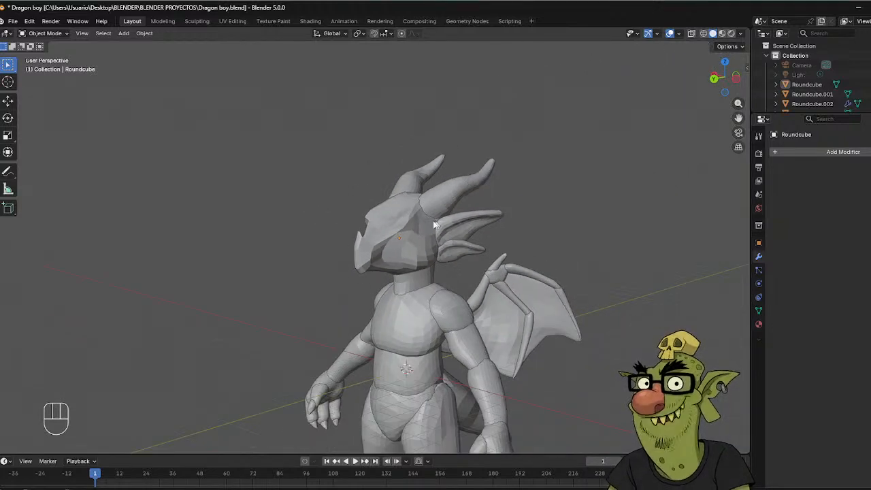
middle_drag(403, 194, 374, 145)
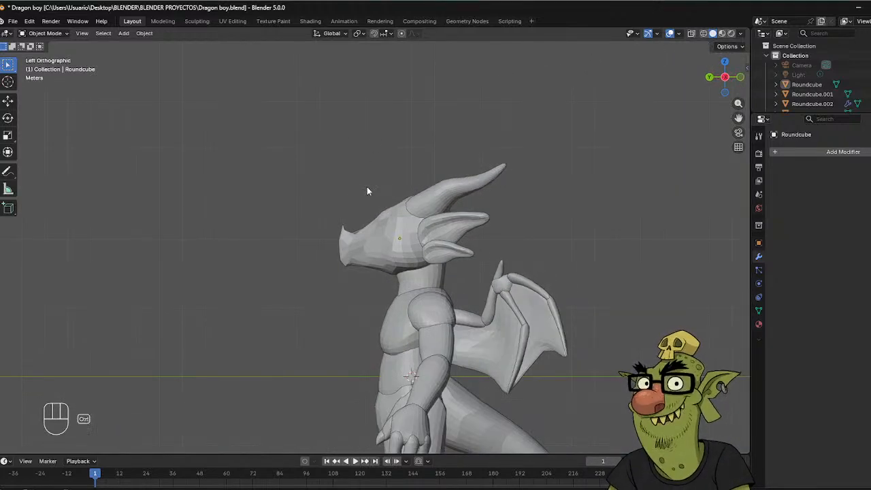
Select the dragon's head in left view and switch it to Sculpt Mode.
key(ctrl+Tab)
click(406, 232)
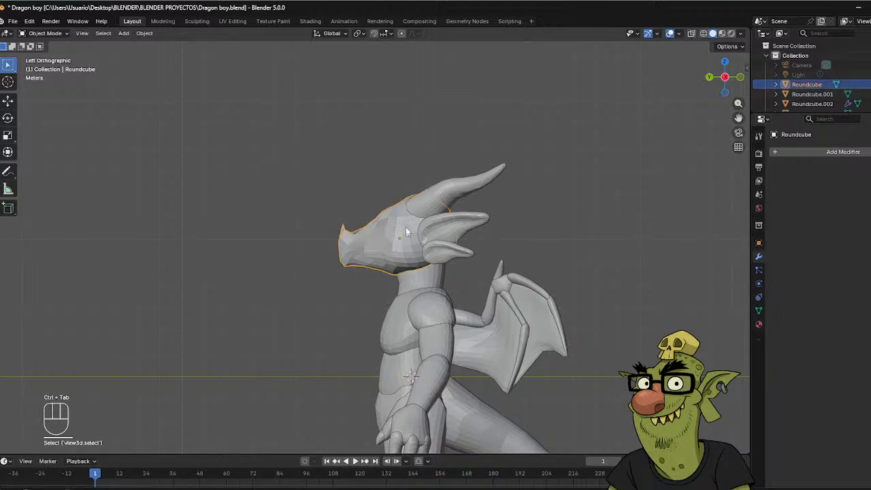
scroll(373, 212, up, 3)
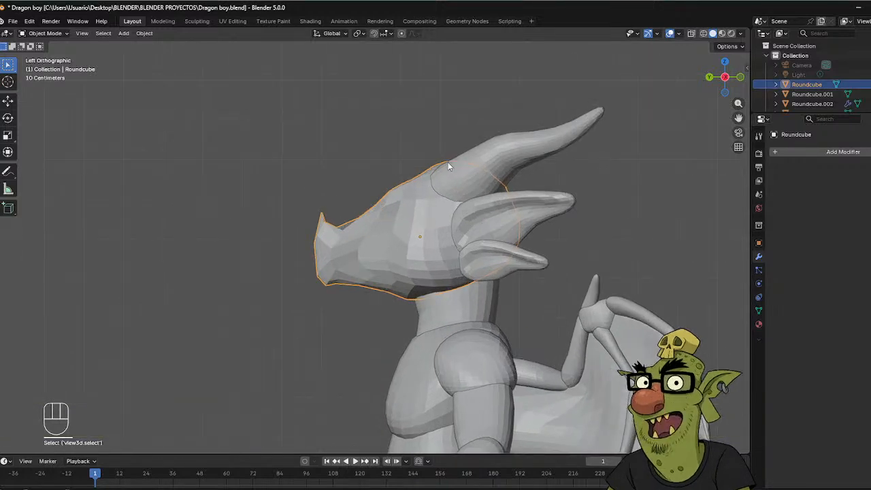
shift+middle_drag(448, 164, 399, 164)
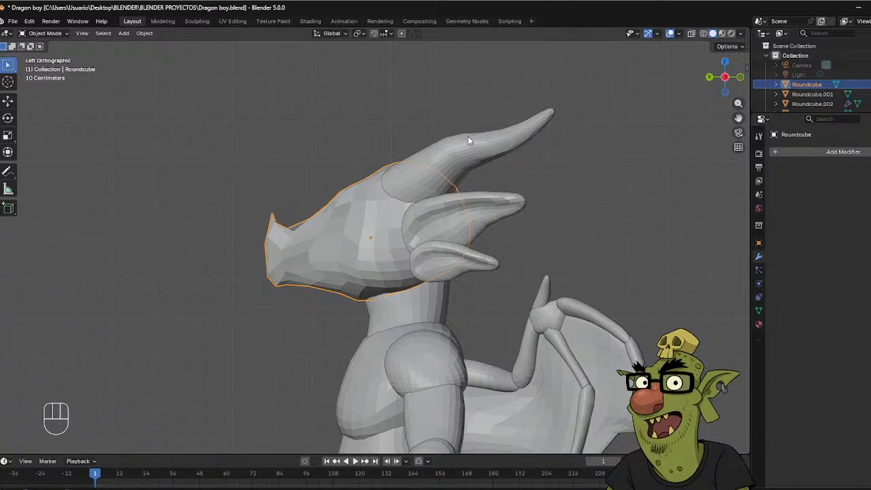
shift+middle_drag(472, 142, 450, 122)
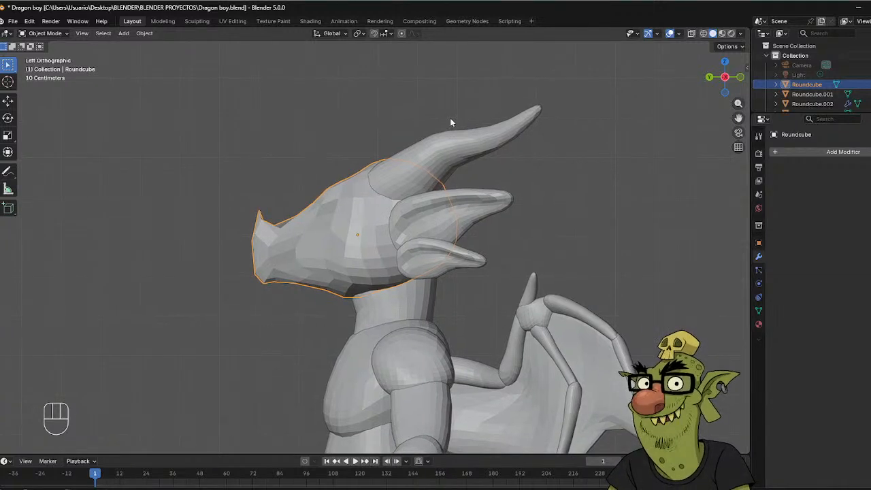
scroll(449, 122, down, 2)
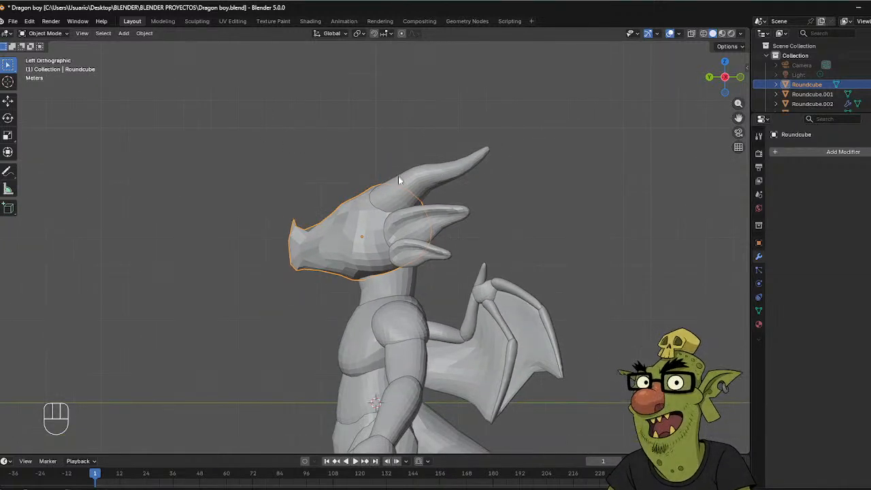
key(ctrl+Tab)
click(381, 231)
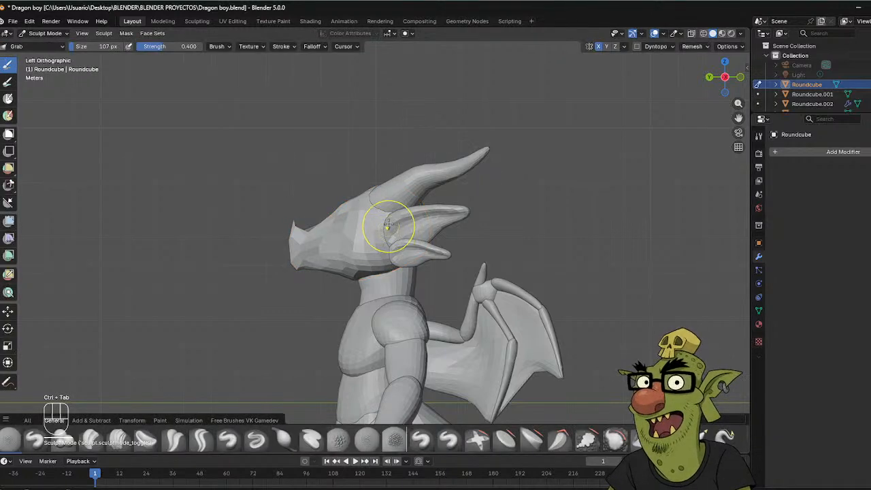
Try voxel-remeshing the head with a voxel size of about 0.0478 m, inspect the face, and undo it.
key(r)
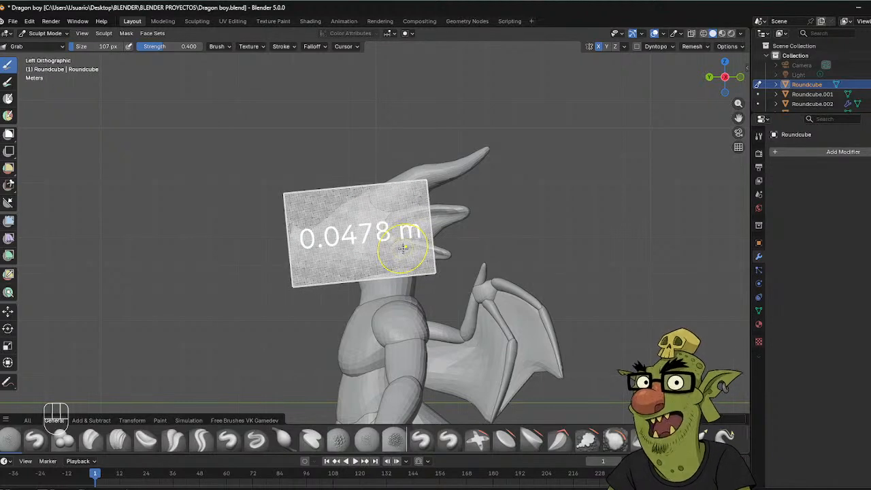
click(403, 248)
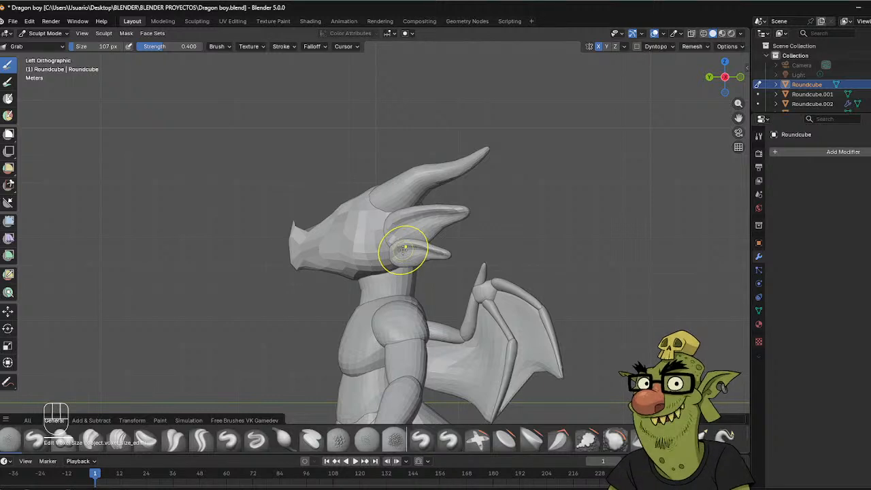
key(ctrl+r)
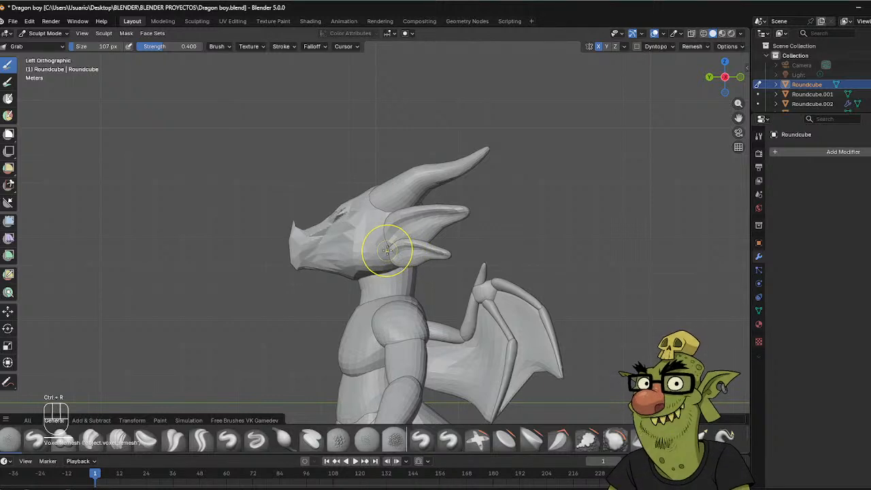
key(shift)
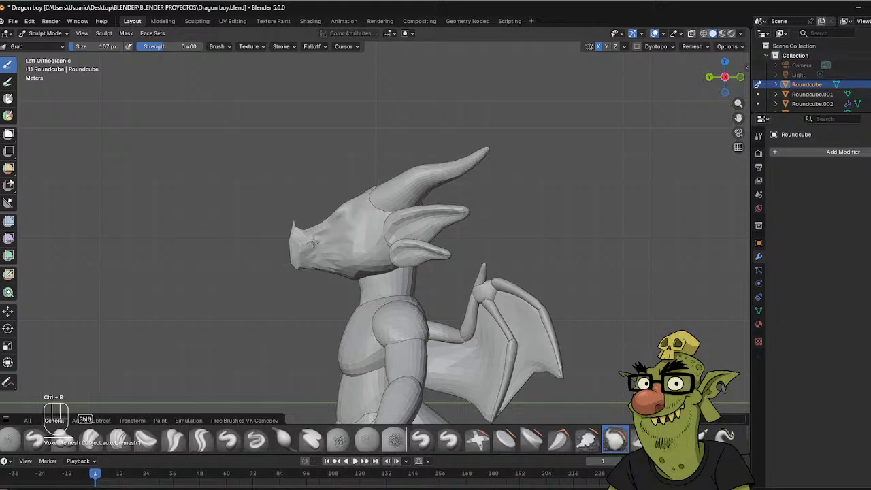
middle_drag(336, 247, 399, 193)
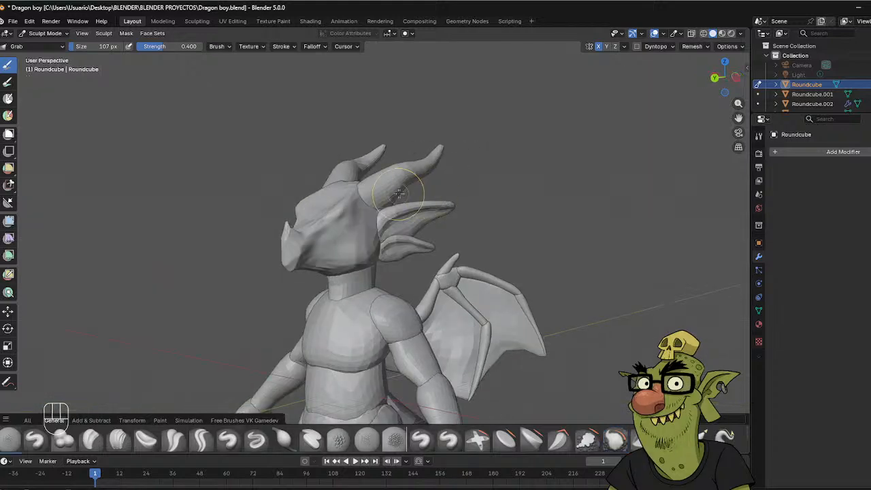
key(ctrl+z)
key(ctrl+z)
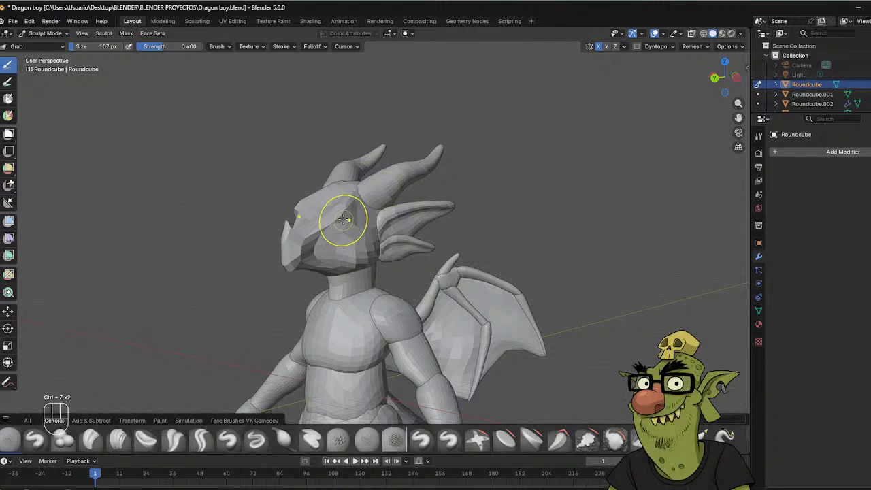
Try voxel-remeshing the head with a voxel size of about 0.038 m, check it from the side, and undo it.
key(r)
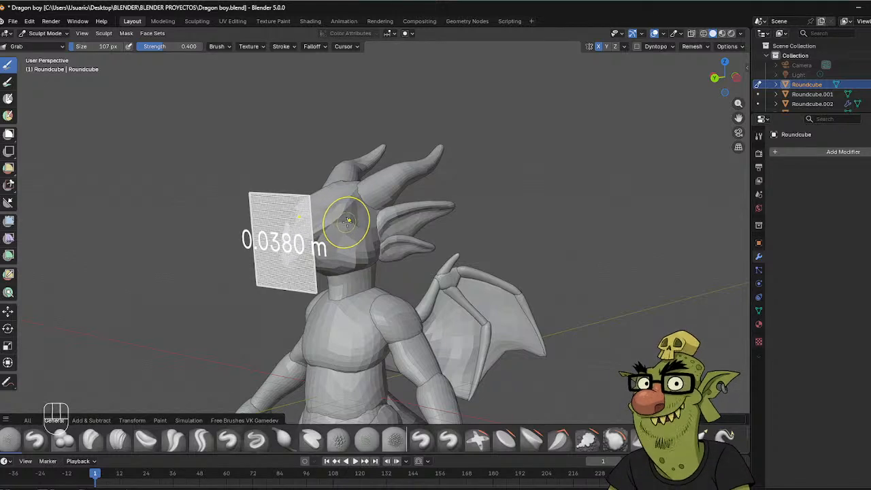
click(346, 225)
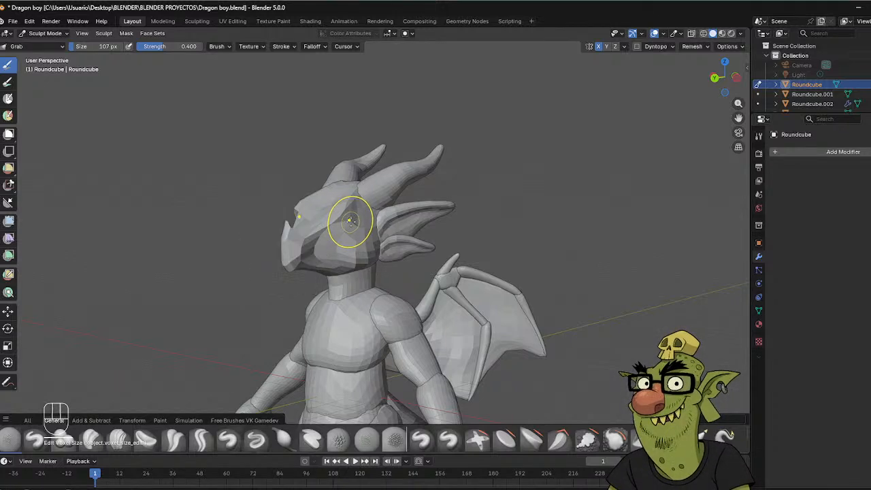
key(ctrl+r)
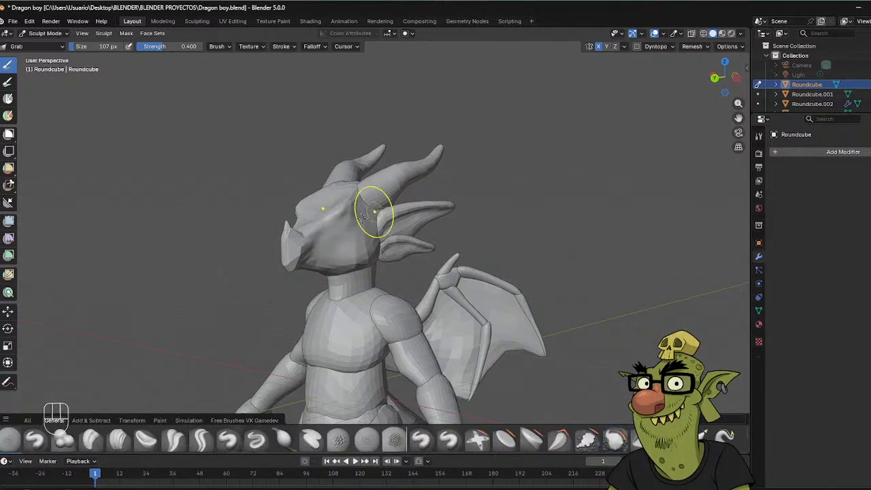
middle_drag(370, 204, 340, 196)
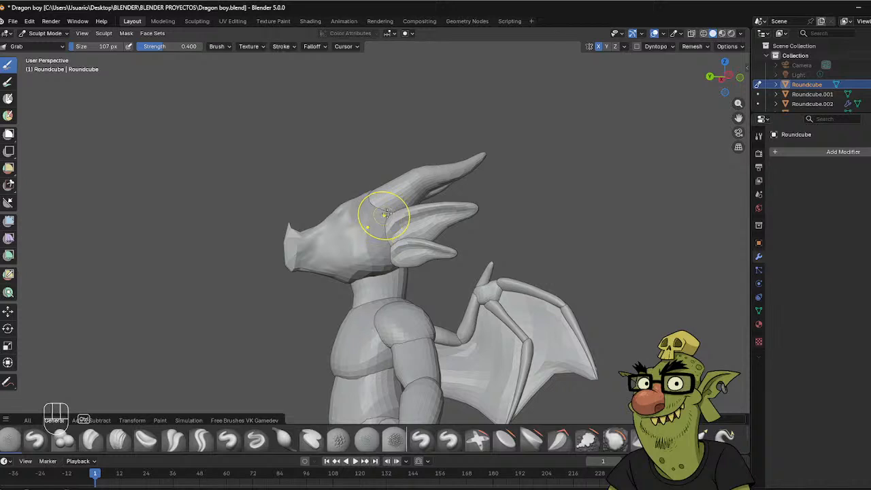
key(ctrl+z)
key(ctrl+z)
key(ctrl+z)
key(ctrl+z)
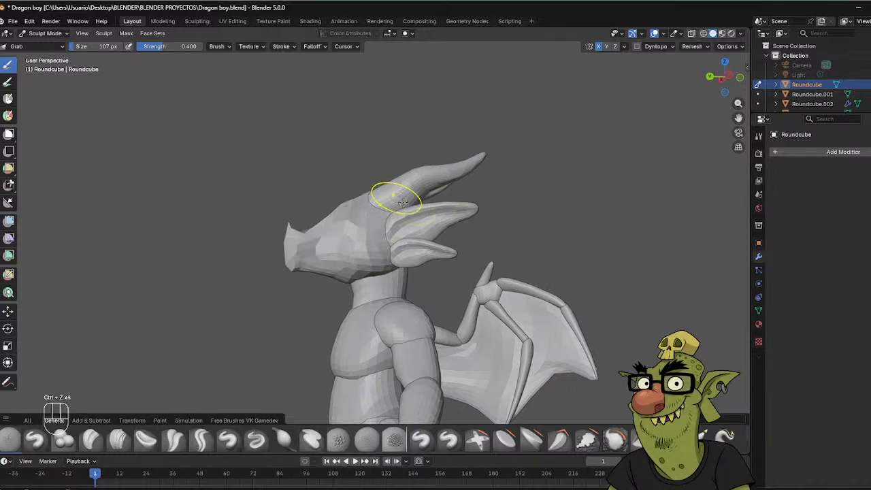
In left view, try to set the remesh voxel size by adjusting its value and sampling the head's detail, and remesh.
click(721, 78)
click(693, 46)
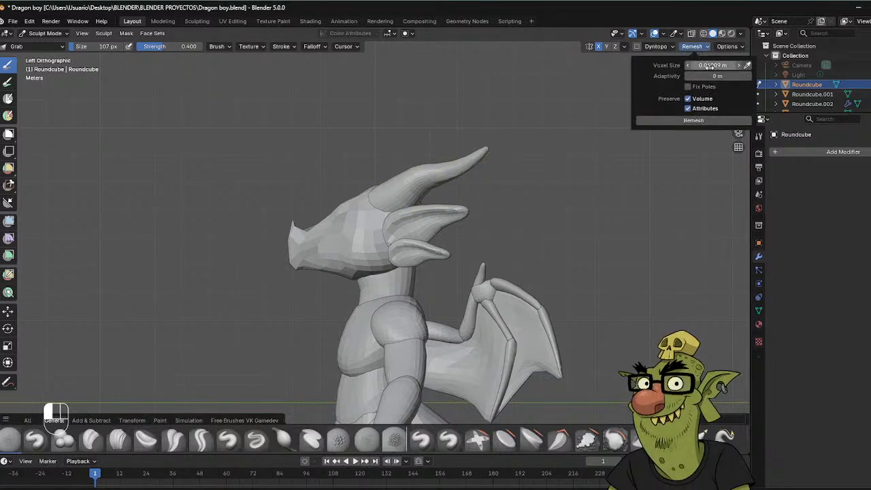
drag(704, 64, 711, 65)
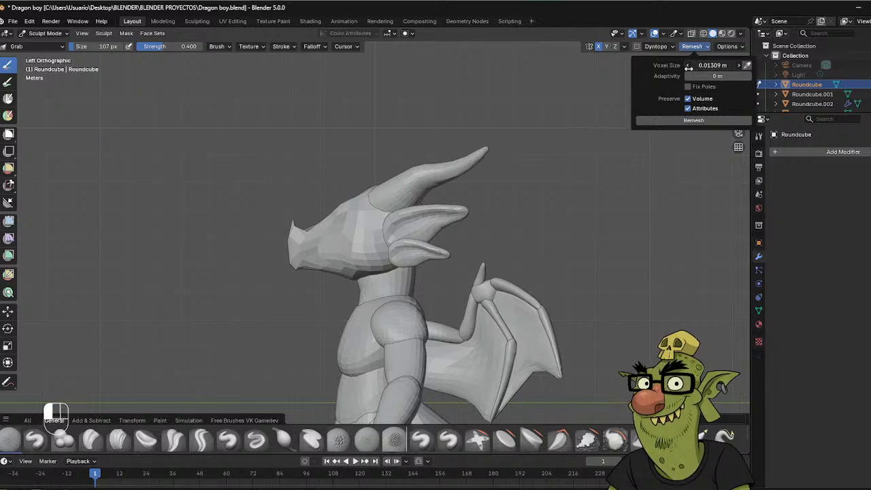
drag(685, 65, 689, 66)
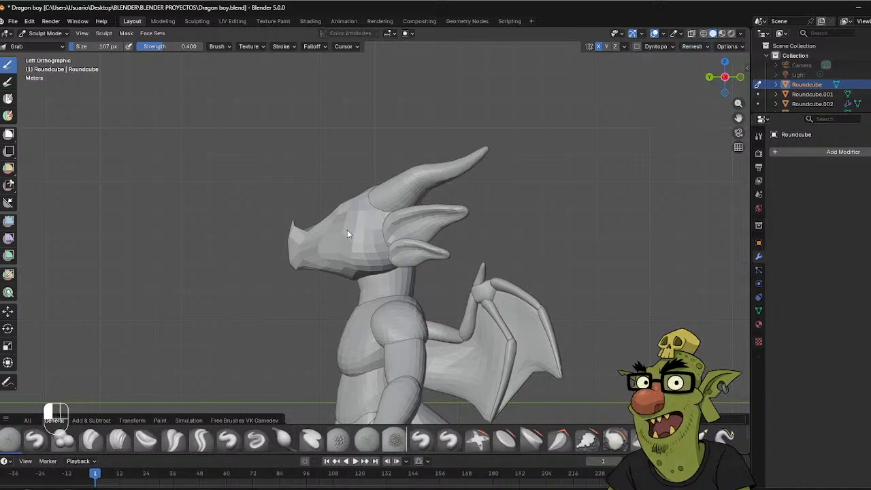
click(692, 47)
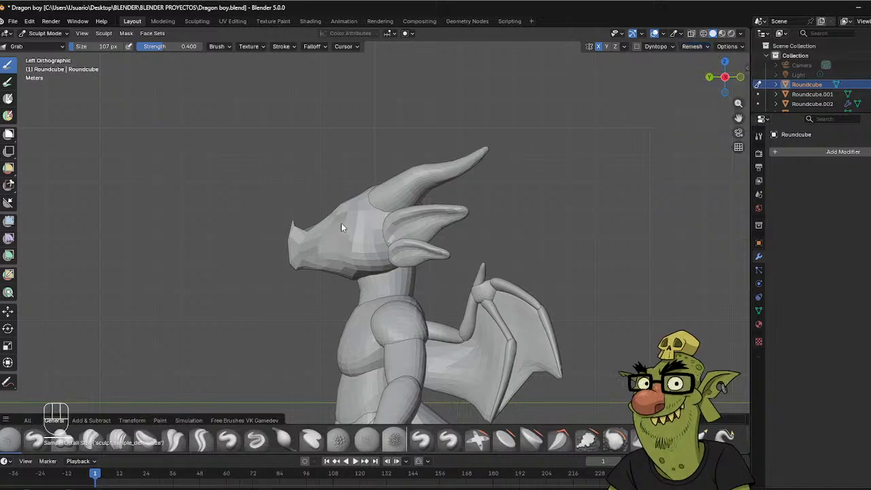
key(ctrl+r)
Leave and re-enter Sculpt Mode on the head, try a Grab stroke near the brow, and undo it.
key(ctrl+Tab)
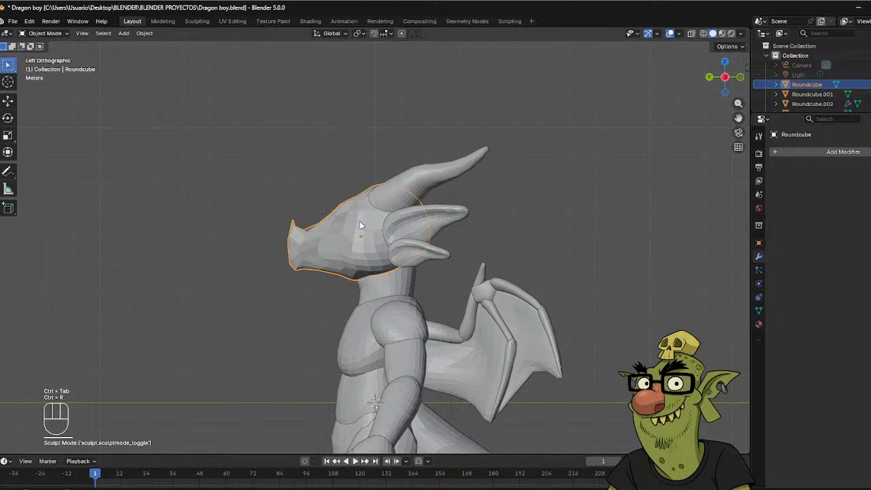
key(ctrl+Tab)
click(352, 284)
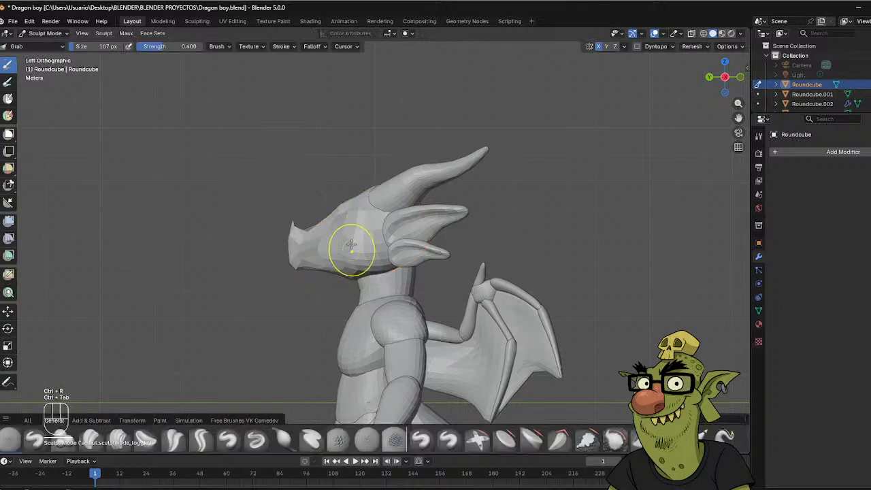
drag(347, 226, 346, 213)
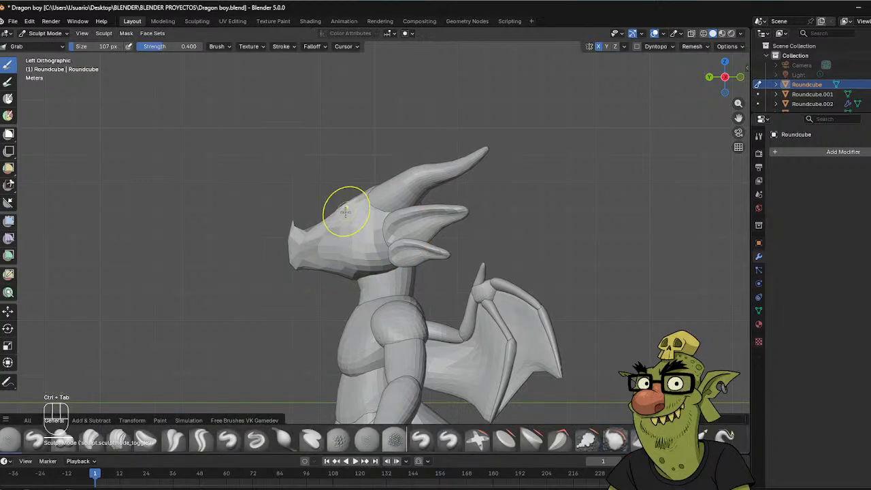
key(ctrl+z)
key(ctrl+z)
Adjust the voxel size in a three-quarter view, remesh the head, and smooth the blocky surface of the face.
middle_drag(428, 183, 486, 181)
key(r)
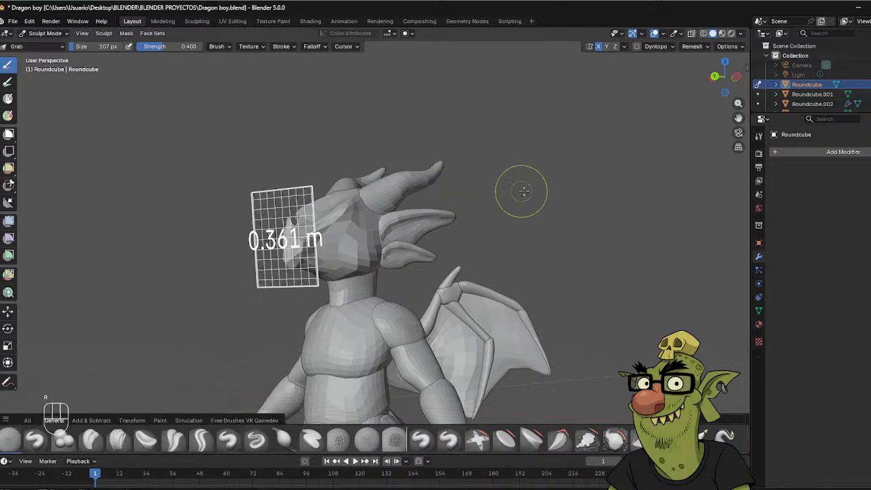
click(586, 192)
key(ctrl+r)
key(shift)
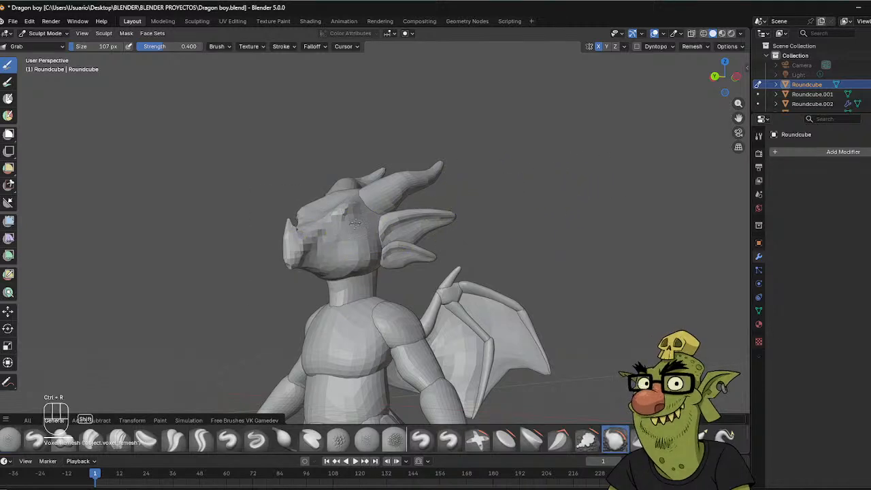
Set the Grab brush size to 84 px, narrow the sides of the snout, and return to left view.
key(f)
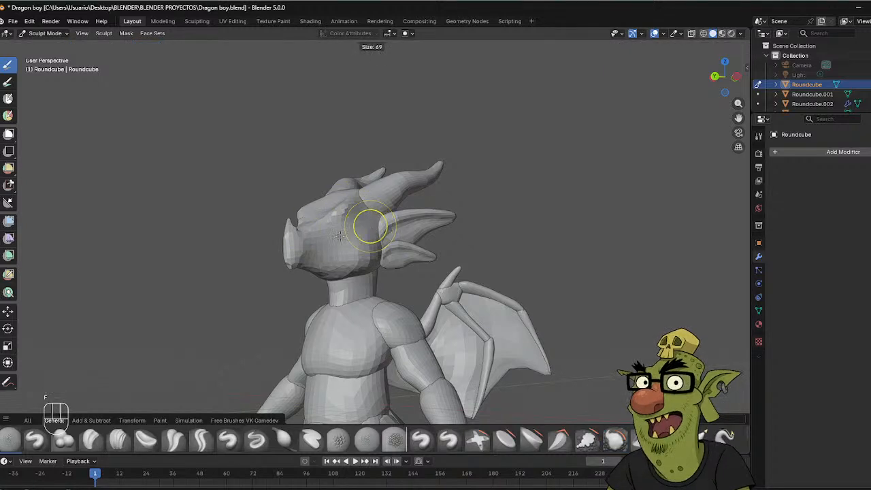
click(348, 219)
middle_drag(348, 218, 320, 238)
key(f)
click(316, 245)
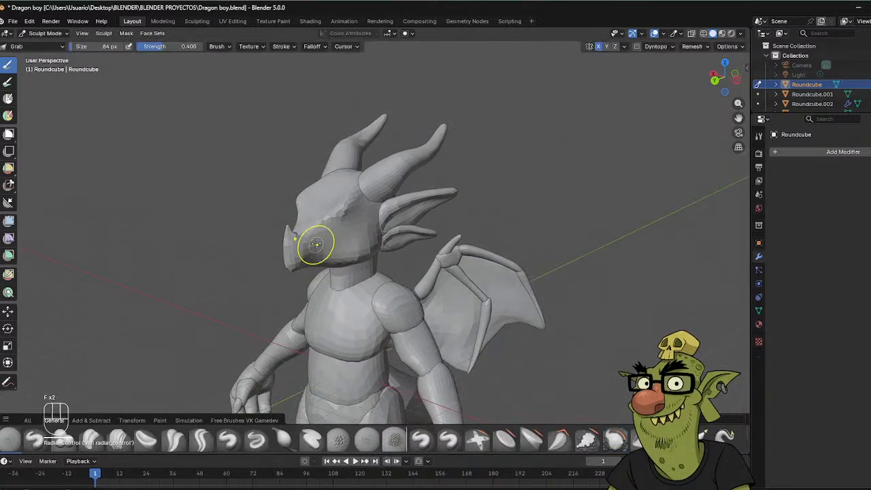
alt+middle_drag(344, 171, 298, 192)
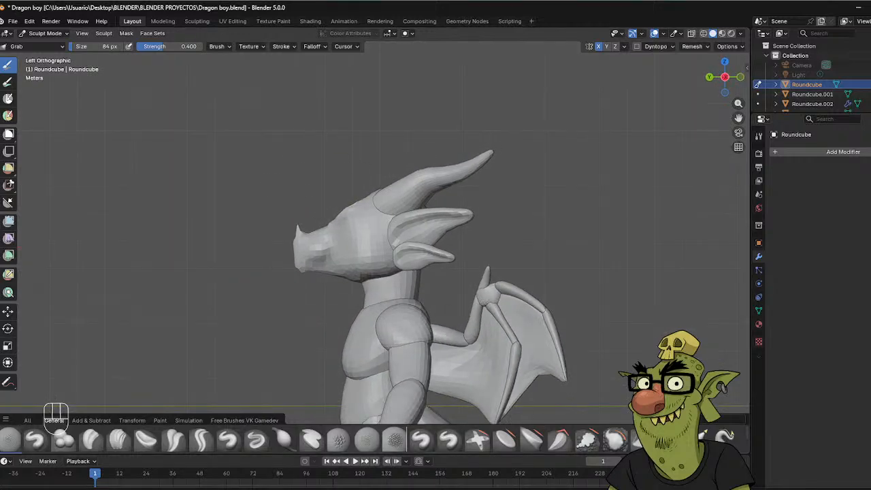
Restore the reference image window and, with the Grab brush at 139 px, pull the snout tip forward and down.
mouse_move(604, 487)
click(603, 446)
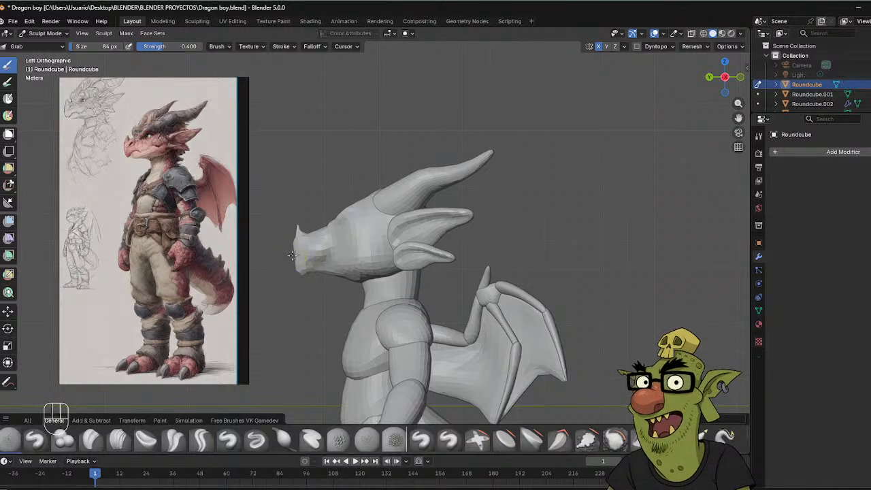
key(f)
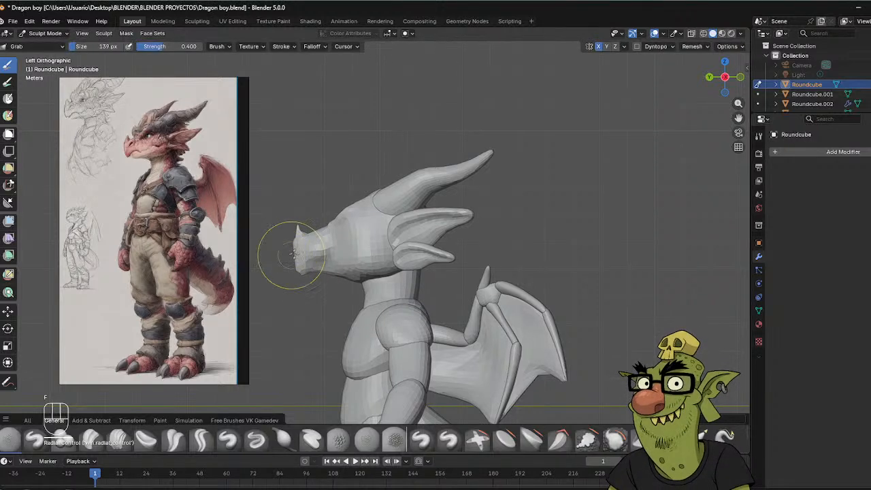
mouse_move(295, 253)
mouse_down()
mouse_move(282, 253)
mouse_move(291, 278)
mouse_up()
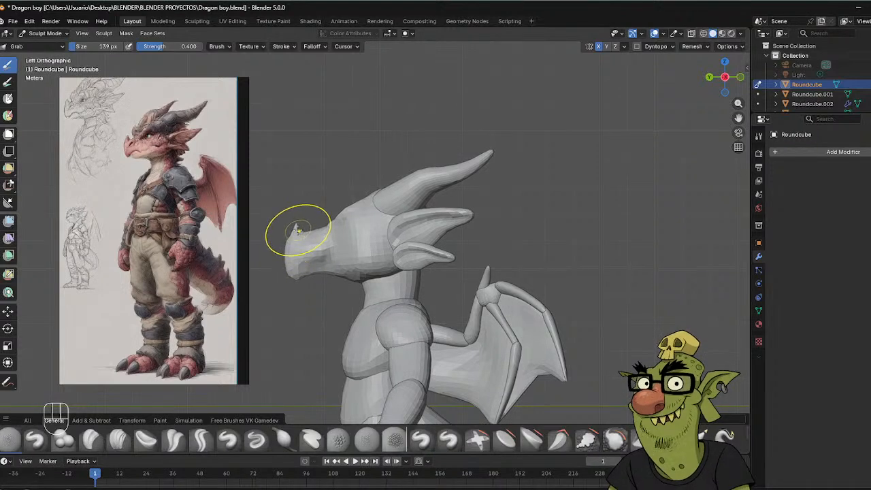
Reshape the nose spike and snout tip with the Grab brush at 103 px, and reduce the brush to 64 px.
key(f)
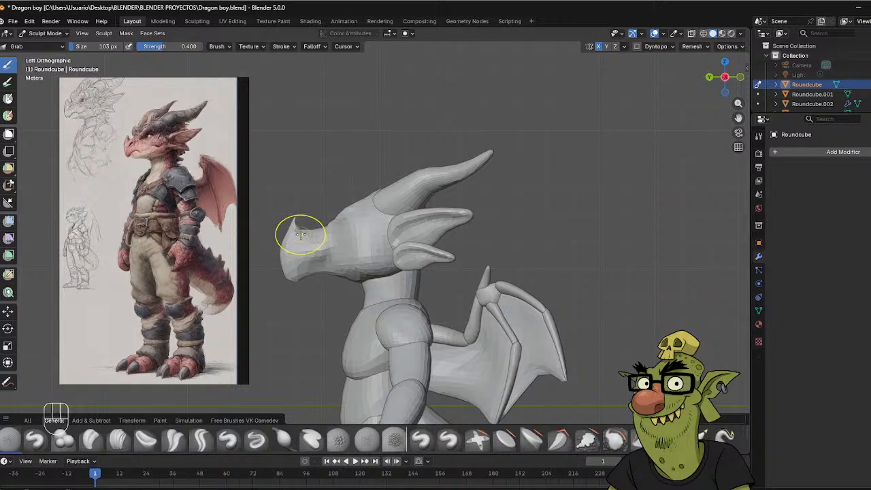
key(f)
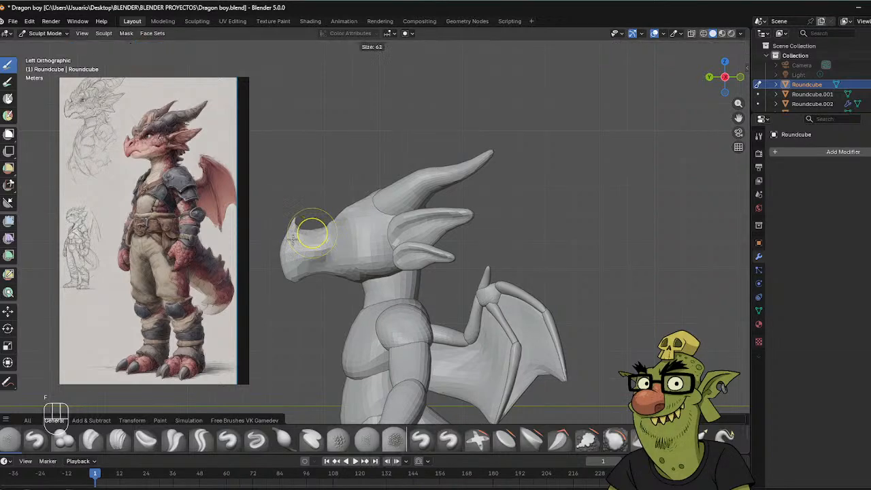
click(307, 235)
middle_drag(308, 234, 321, 236)
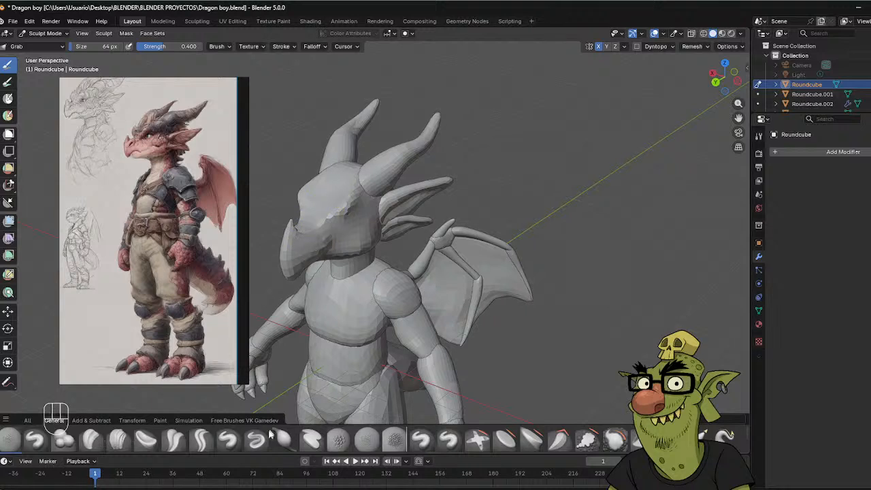
Sculpt along the side of the snout and mouth with the Draw brush at 31 px, working from several angles.
click(229, 440)
key(f)
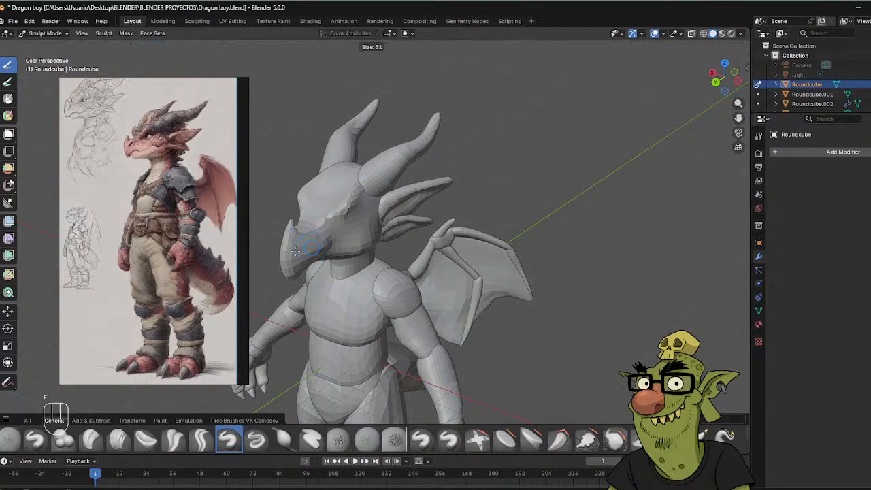
click(305, 238)
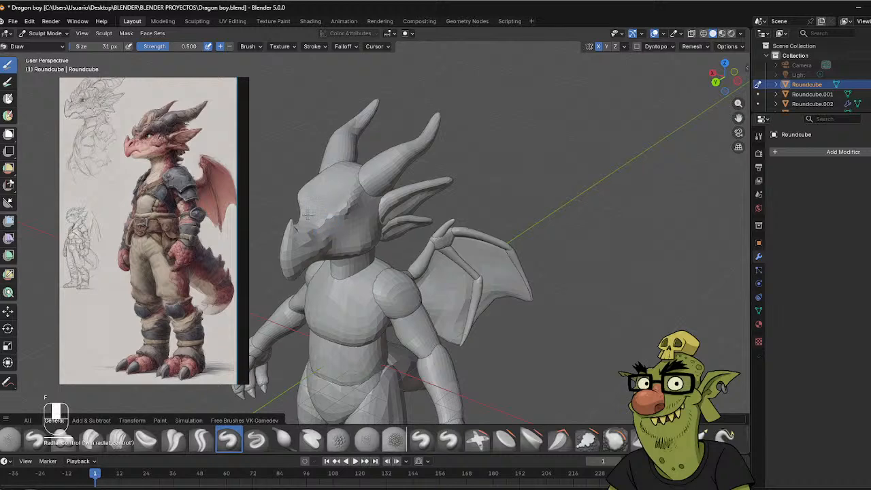
middle_drag(306, 214, 303, 185)
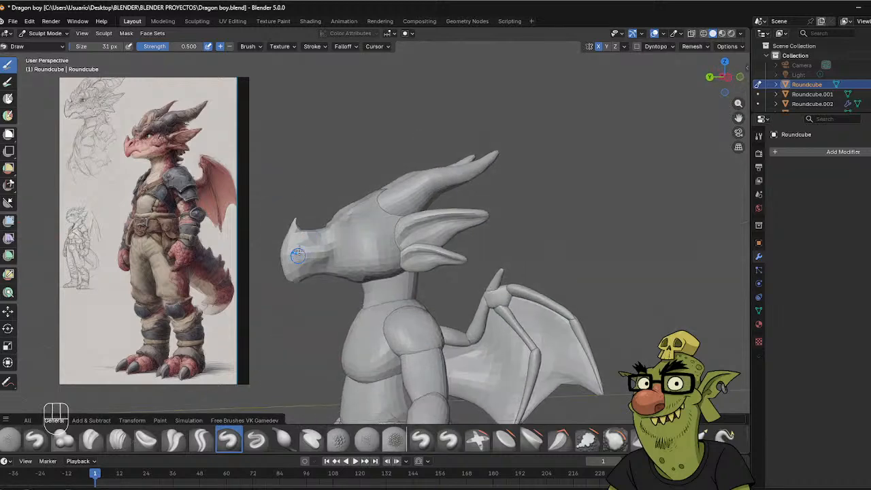
drag(321, 258, 336, 256)
middle_drag(288, 258, 340, 204)
Enlarge the Draw brush to 62 px and build up the brow ridge above the eye.
key(f)
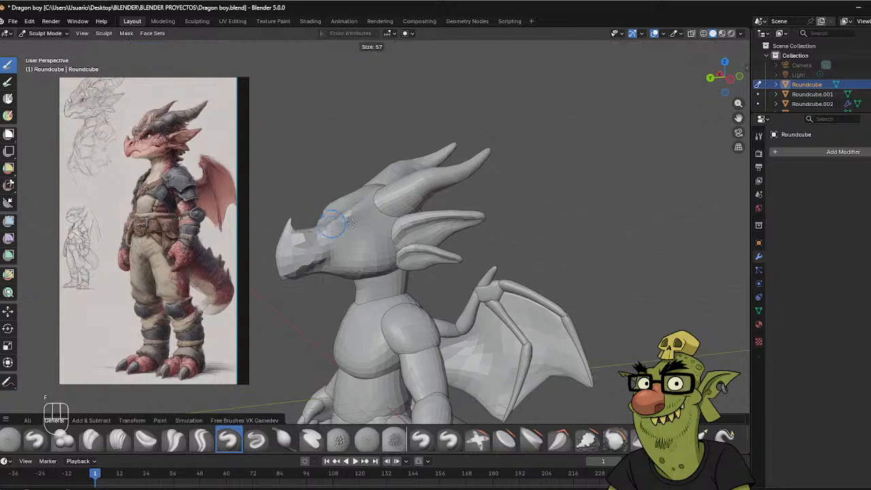
key(f)
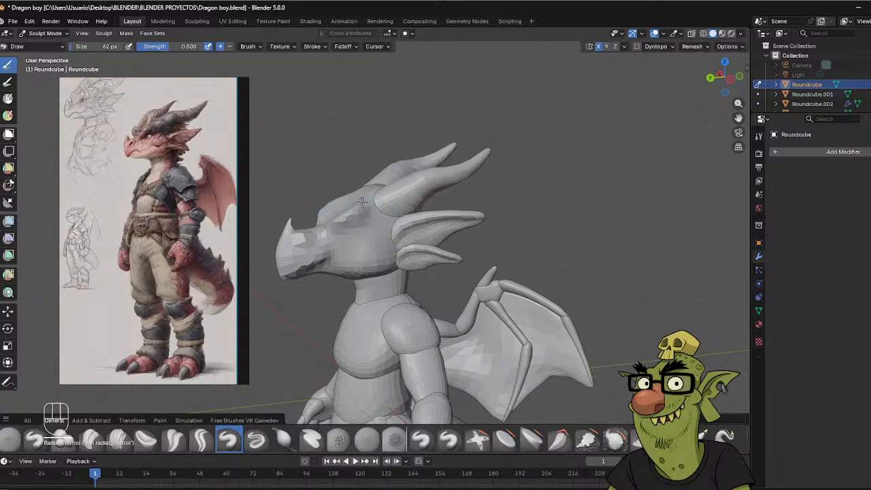
middle_drag(397, 188, 373, 197)
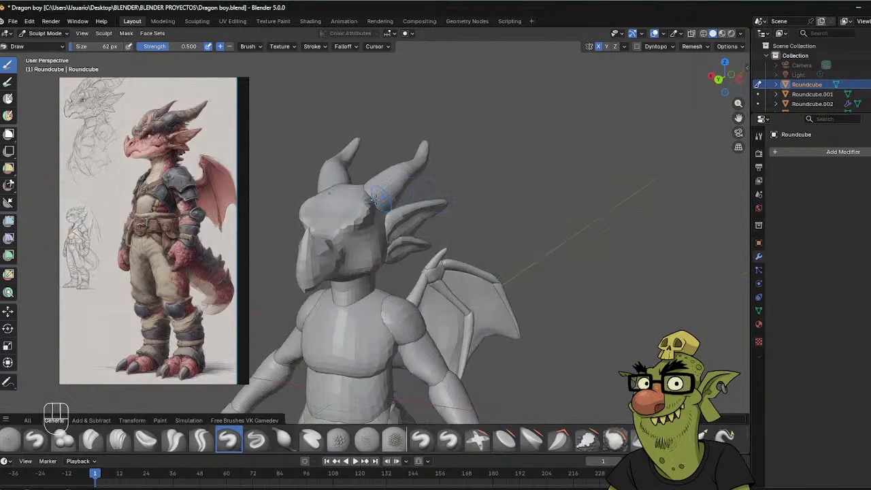
Reduce the Draw brush to 29 px and carve the eye socket beneath the brow ridge.
middle_drag(364, 226, 358, 228)
key(f)
click(358, 229)
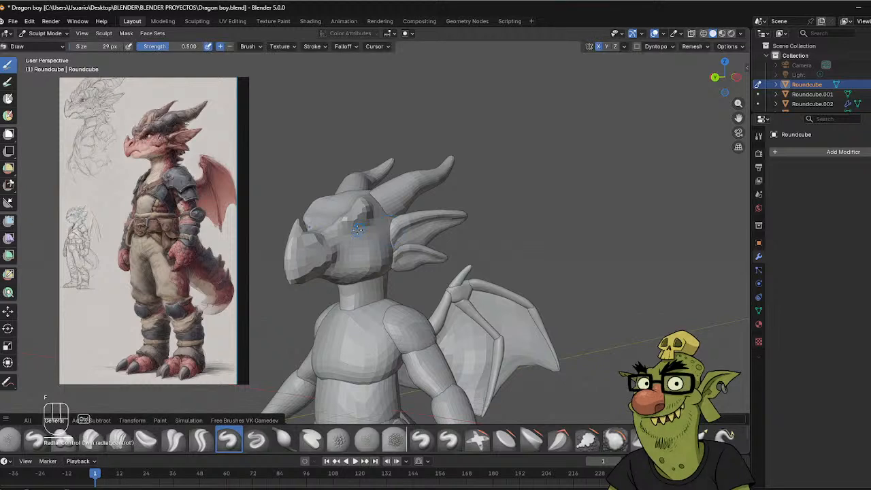
middle_drag(379, 213, 353, 223)
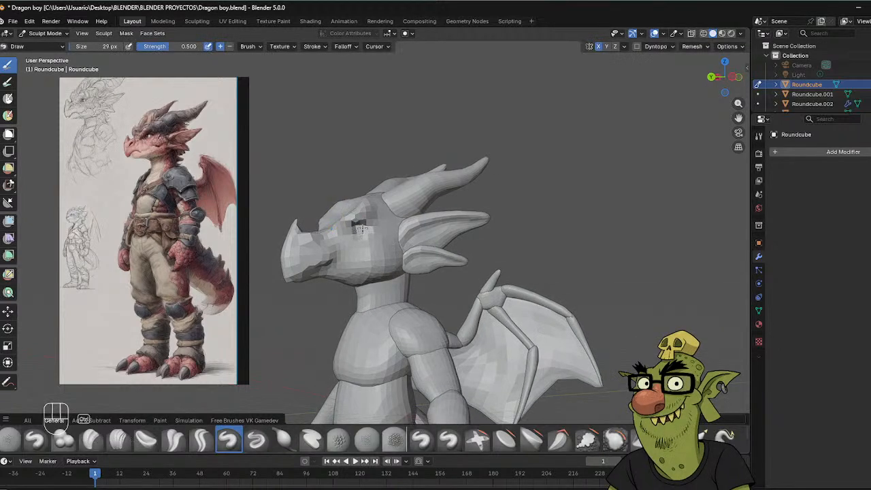
middle_drag(381, 226, 398, 190)
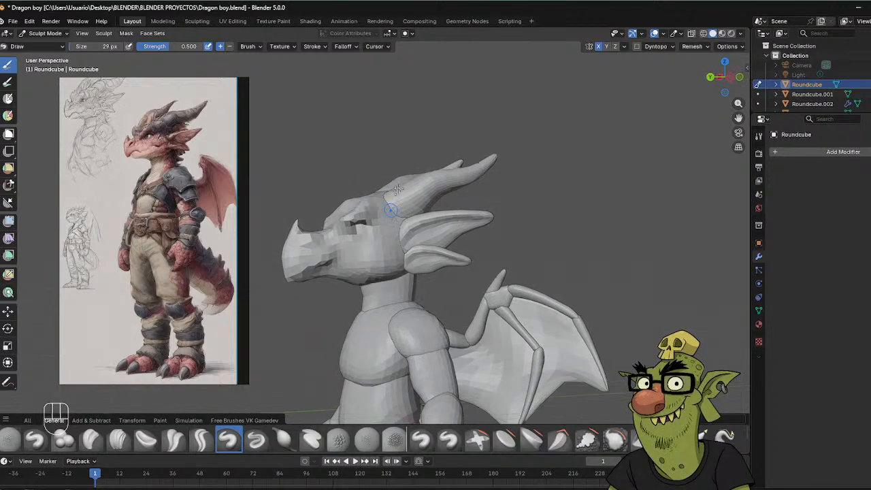
Sculpt the cheek and the rear of the mouth line with the Draw brush at 55 px and 44 px.
key(f)
click(391, 245)
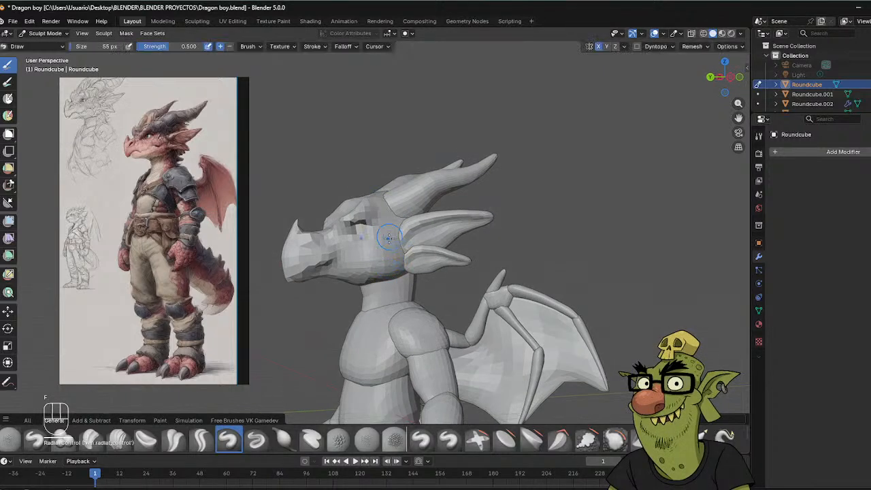
key(f)
click(381, 248)
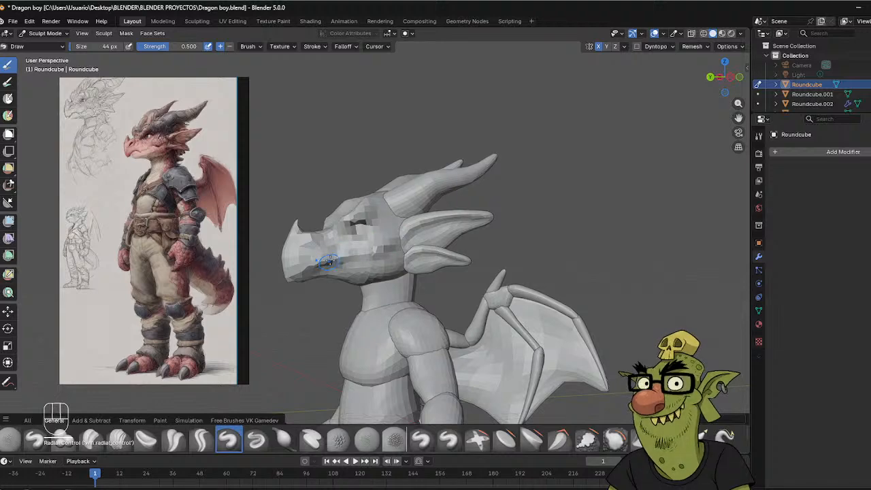
middle_drag(365, 241, 385, 213)
In left view, change to the Grab brush, enlarge it to 298 px, and push the snout tip back toward the face.
scroll(385, 212, down, 5)
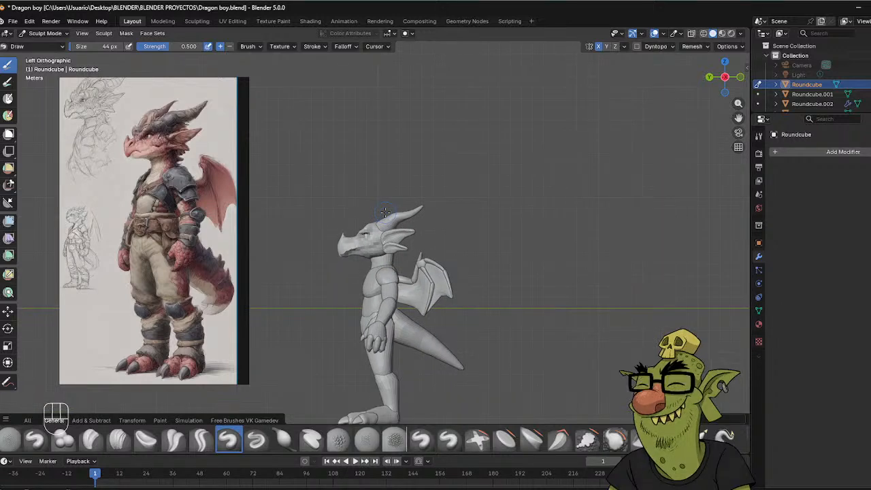
shift+middle_drag(331, 188, 367, 125)
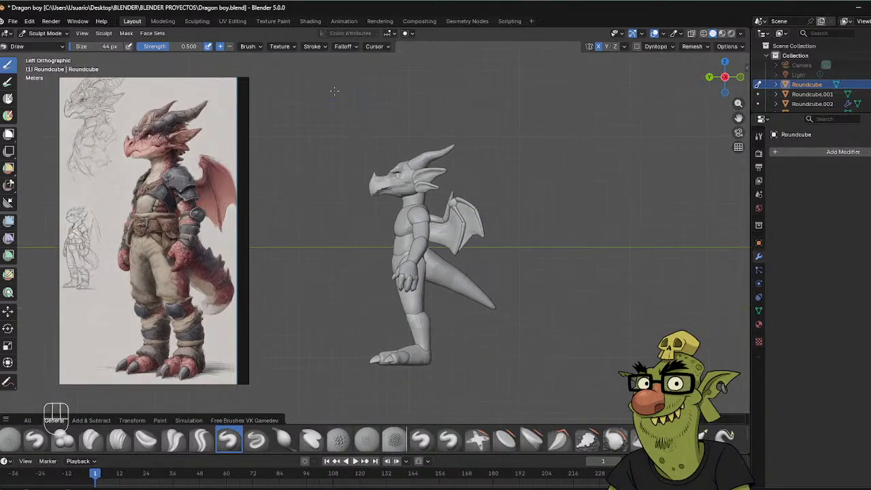
scroll(334, 90, up, 2)
shift+middle_drag(309, 142, 272, 228)
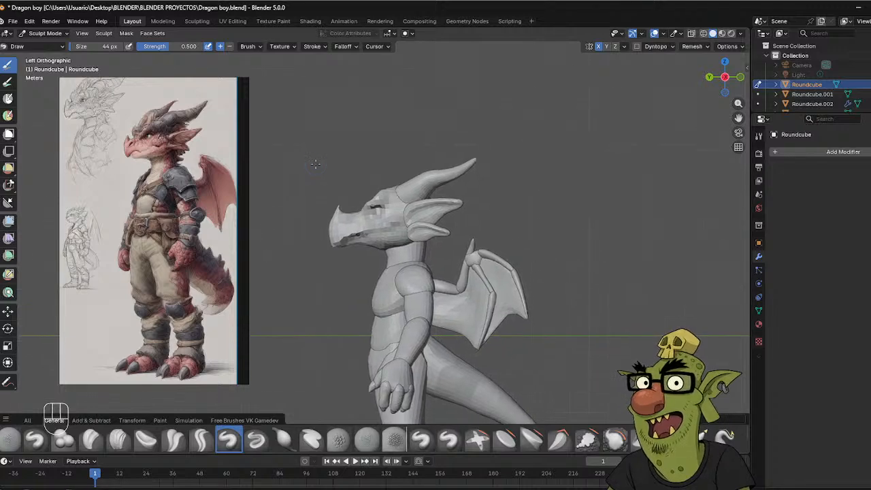
scroll(316, 164, up, 2)
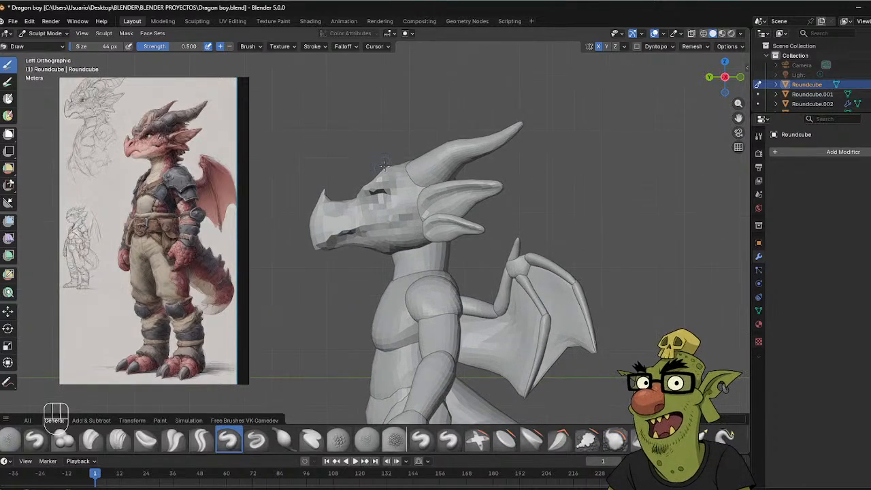
key(f)
click(422, 156)
key(g)
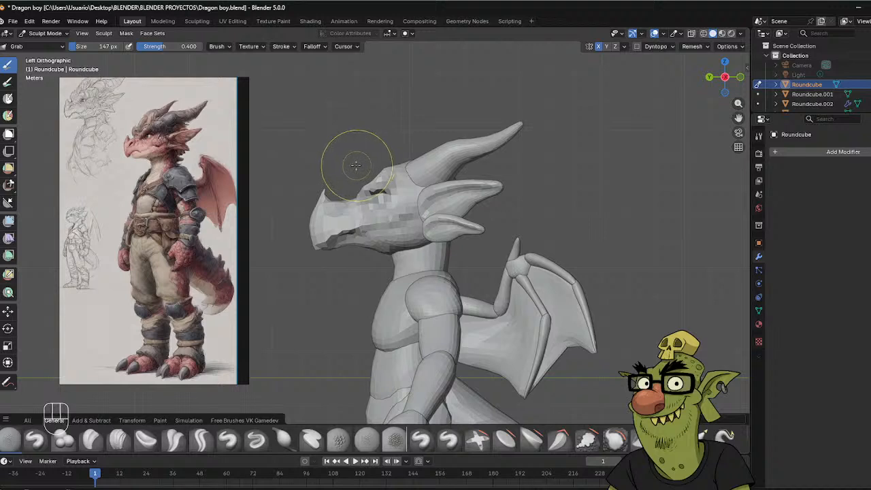
key(h)
key(ctrl+z)
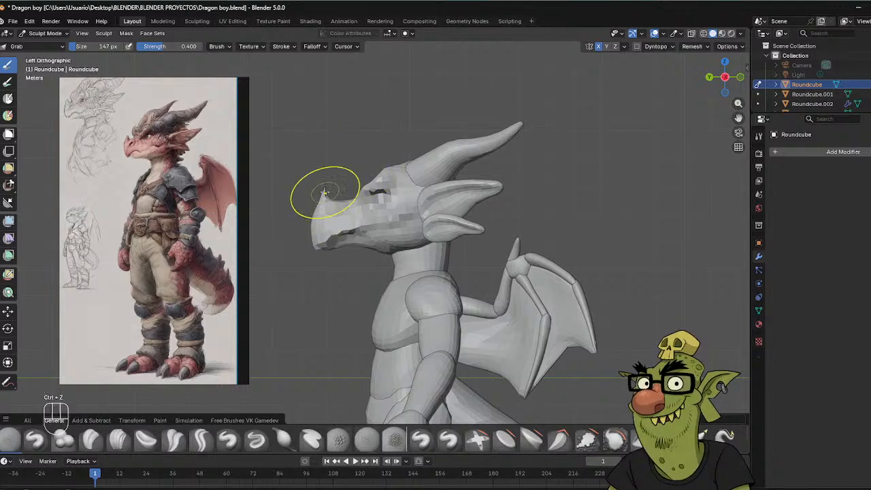
key(f)
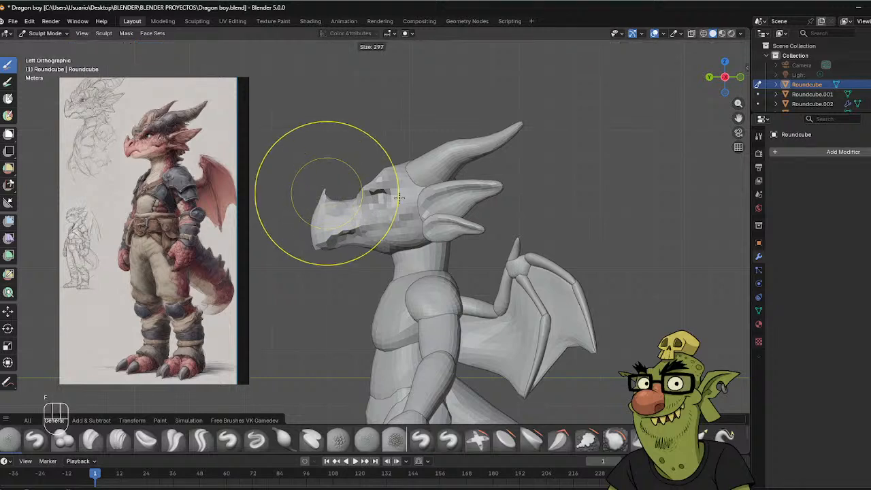
click(300, 197)
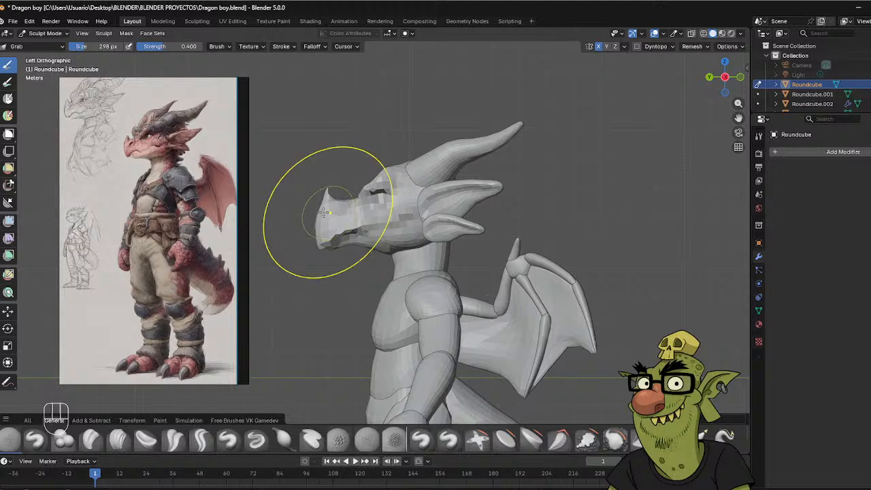
Set the Grab brush to 211 px and reshape the top of the head and the jaw, checking from side and three-quarter views.
middle_drag(366, 194, 361, 166)
key(f)
click(385, 166)
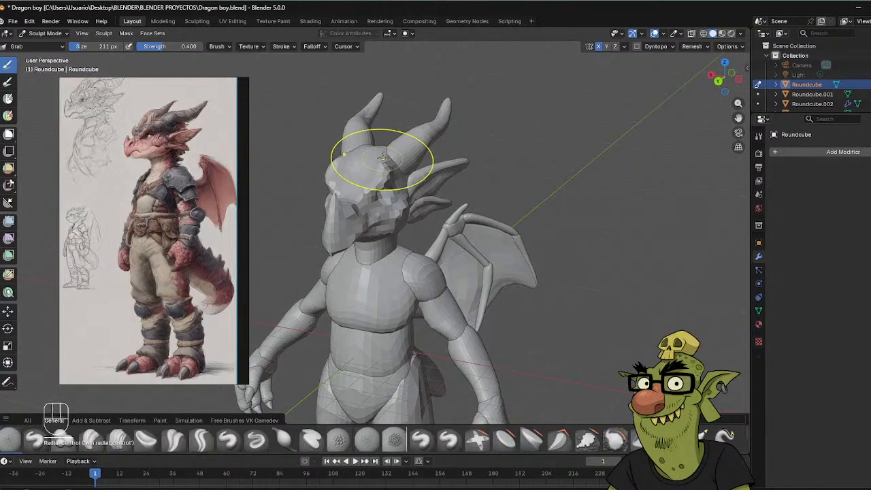
middle_drag(380, 160, 369, 143)
drag(389, 178, 393, 169)
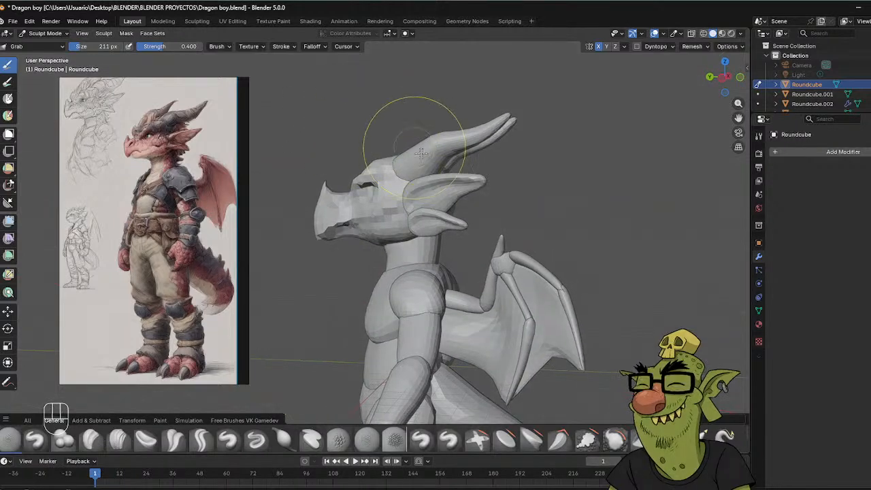
alt+middle_drag(416, 141, 457, 153)
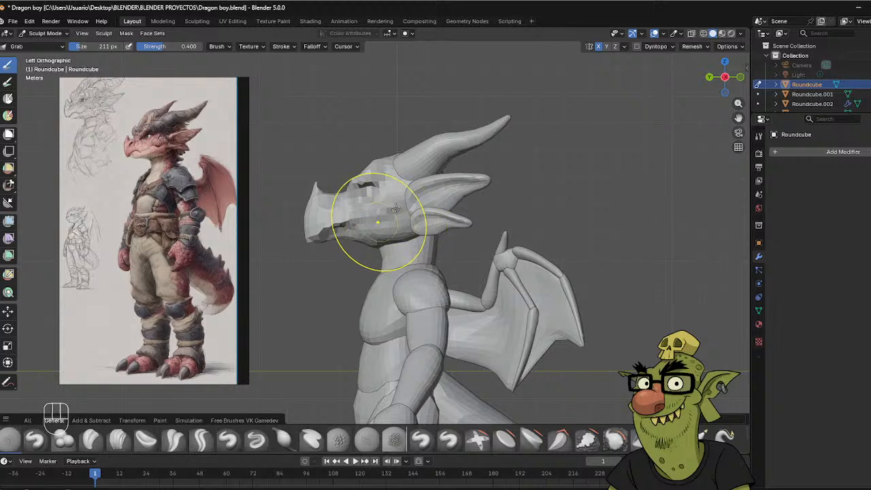
mouse_move(370, 194)
shift+middle_down()
mouse_move(460, 183)
mouse_move(450, 175)
shift+middle_up()
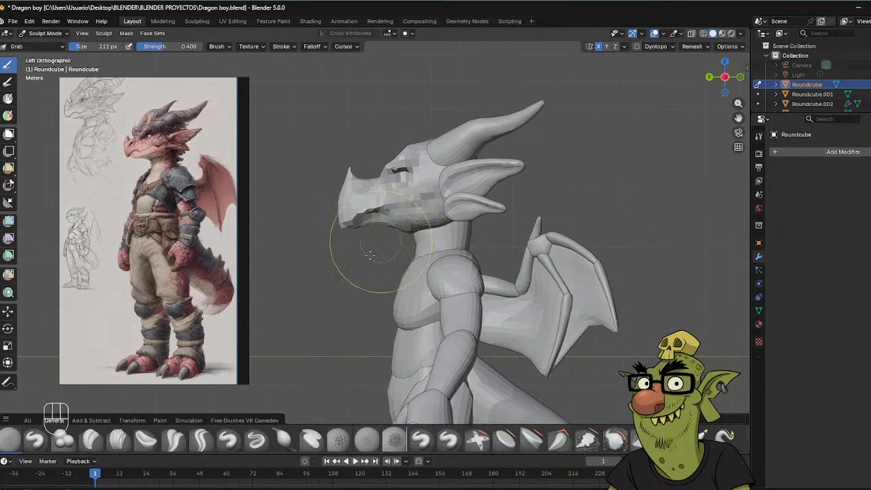
Carve the mouth line from the snout tip back to the cheek with the Draw Sharp brush at 36 px, and return to left view.
click(173, 439)
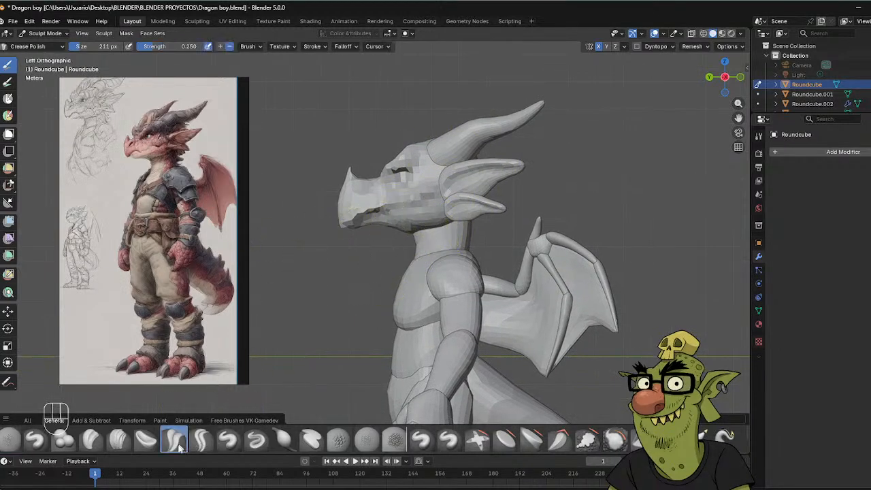
click(202, 439)
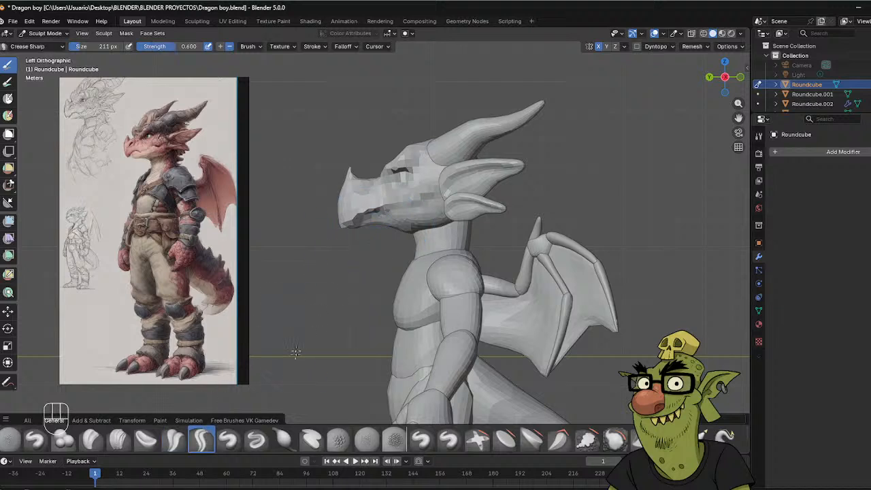
click(256, 439)
key(f)
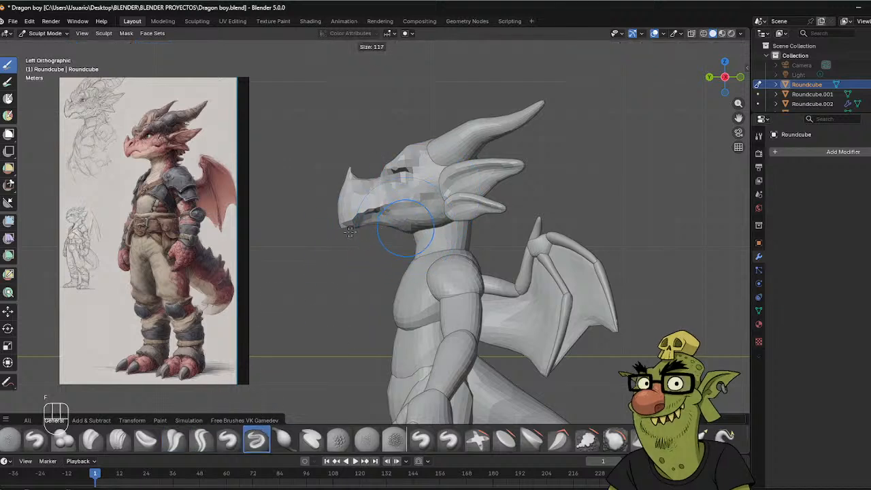
click(321, 242)
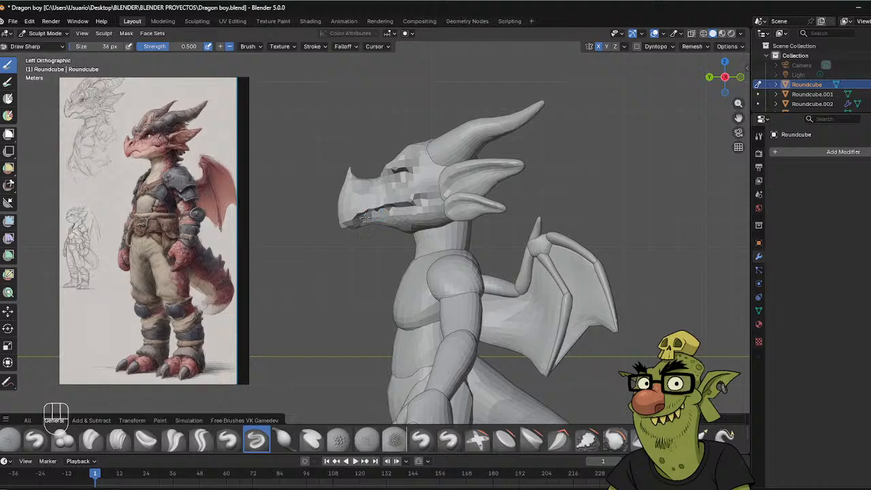
middle_drag(347, 167, 354, 217)
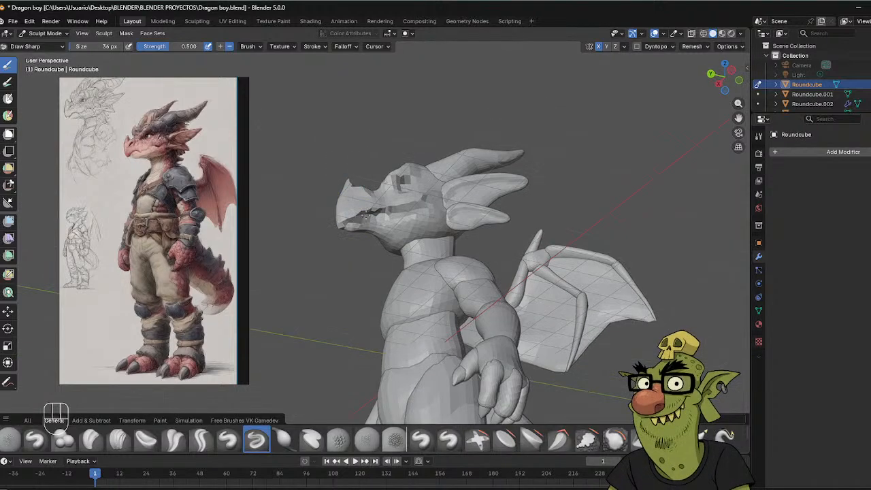
key(ctrl+KP_3)
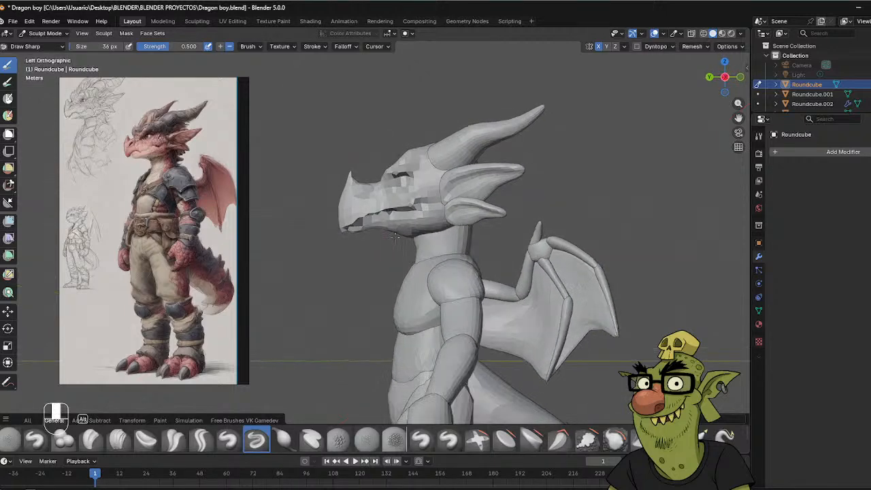
Adjust the lower jaw and cheek around the mouth with the Grab brush at 105 px, and reduce the brush to 83 px.
key(ctrl+Tab)
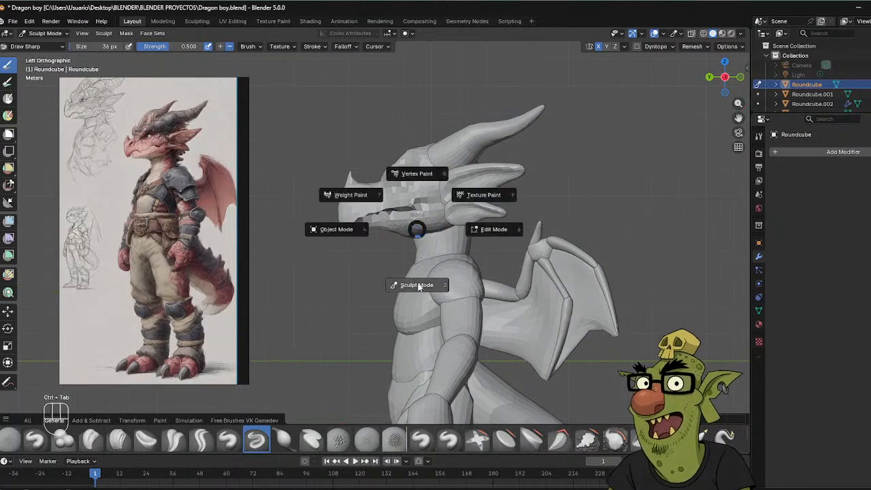
key(f)
key(g)
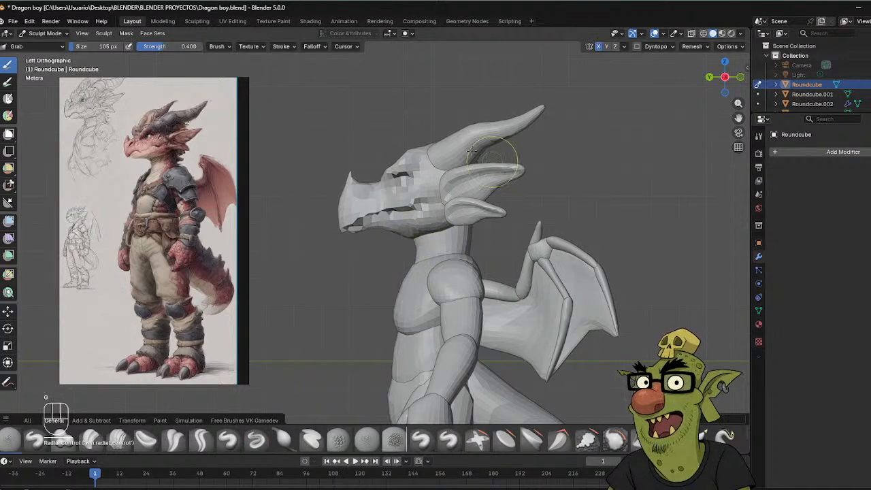
middle_drag(436, 227, 401, 224)
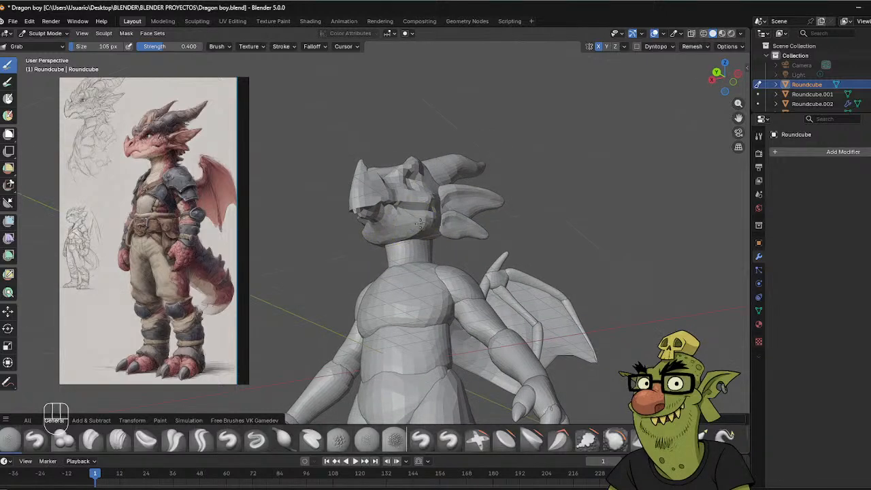
mouse_move(432, 229)
middle_down()
mouse_move(446, 229)
mouse_move(385, 215)
middle_up()
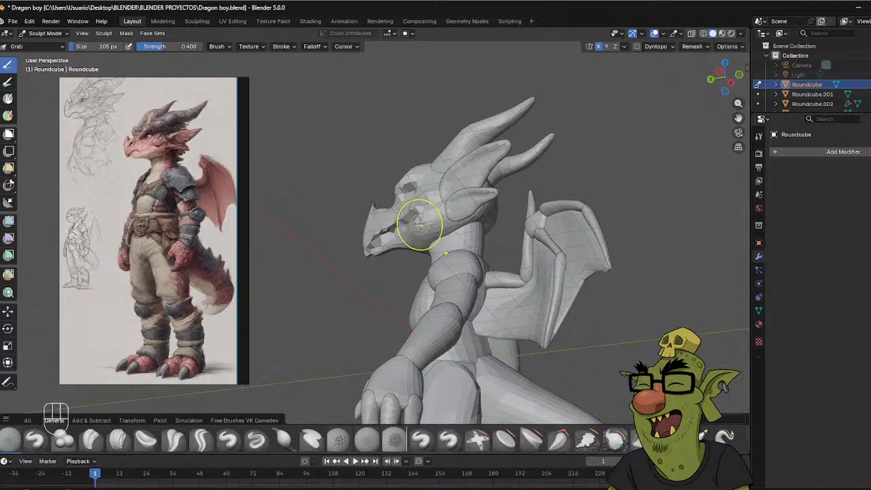
key(f)
click(418, 229)
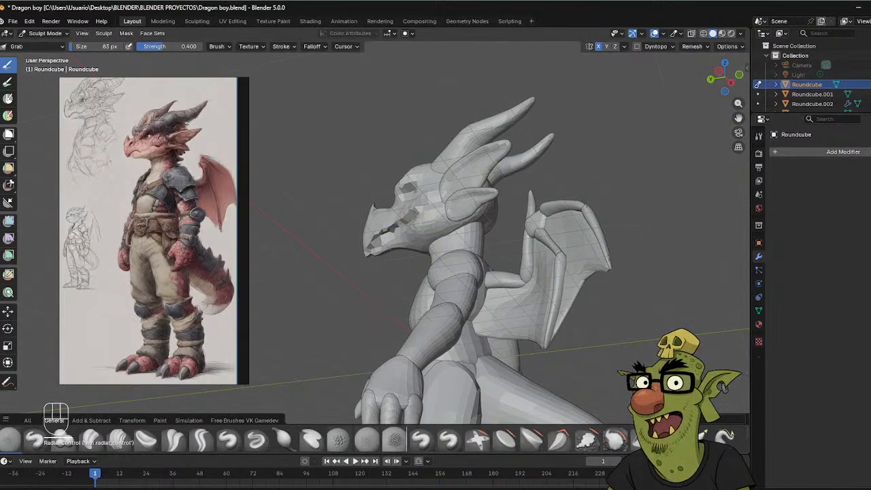
Switch to the livestream statistics page in the browser.
key(alt+Tab)
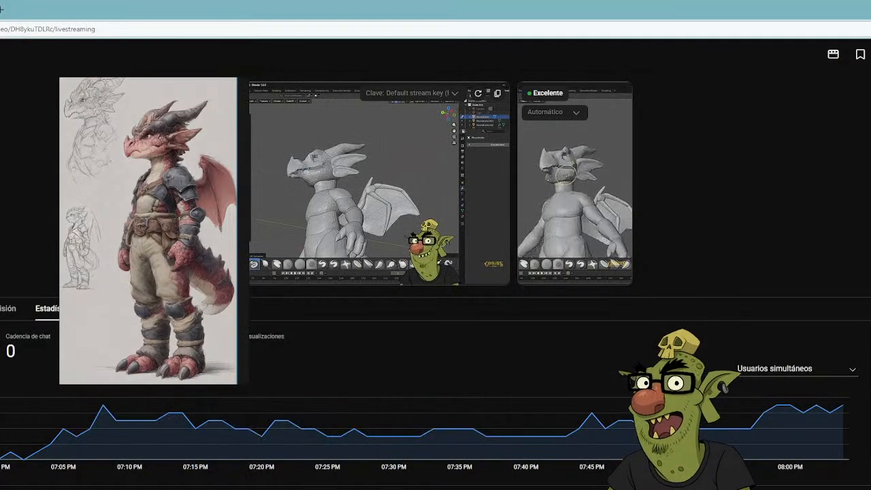
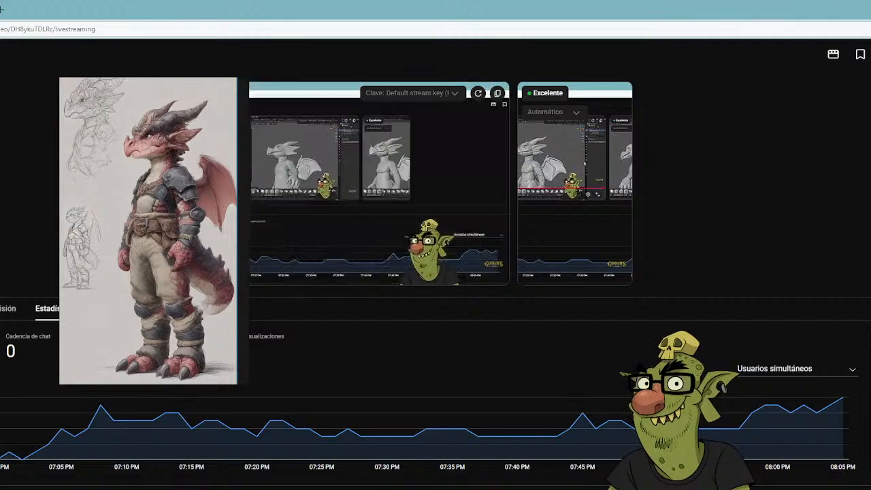
Switch back to Blender, set the Grab brush to 150 px and view the head from the left side.
key(alt+Tab)
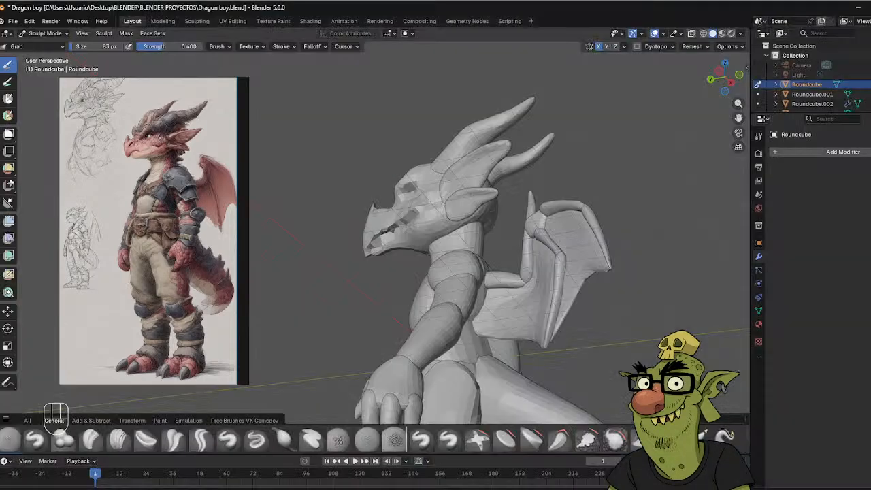
mouse_move(495, 229)
middle_down()
mouse_move(463, 245)
mouse_move(500, 257)
middle_up()
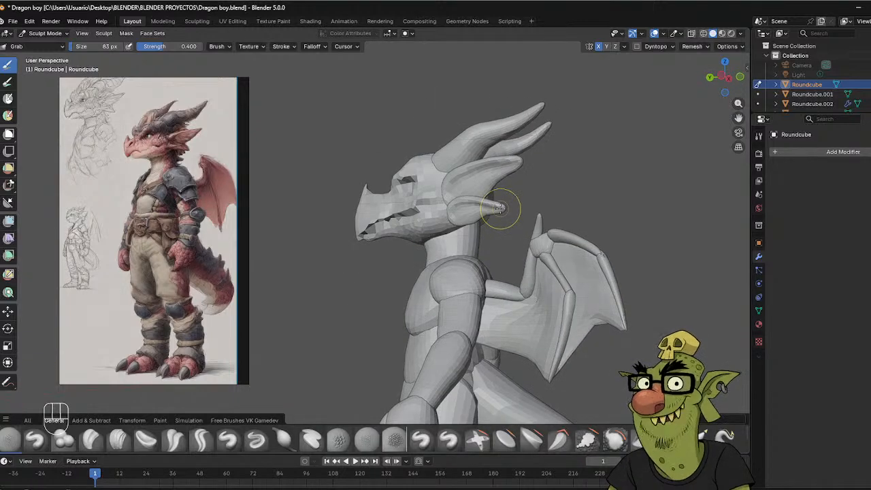
scroll(500, 207, up, 2)
middle_drag(448, 168, 466, 184)
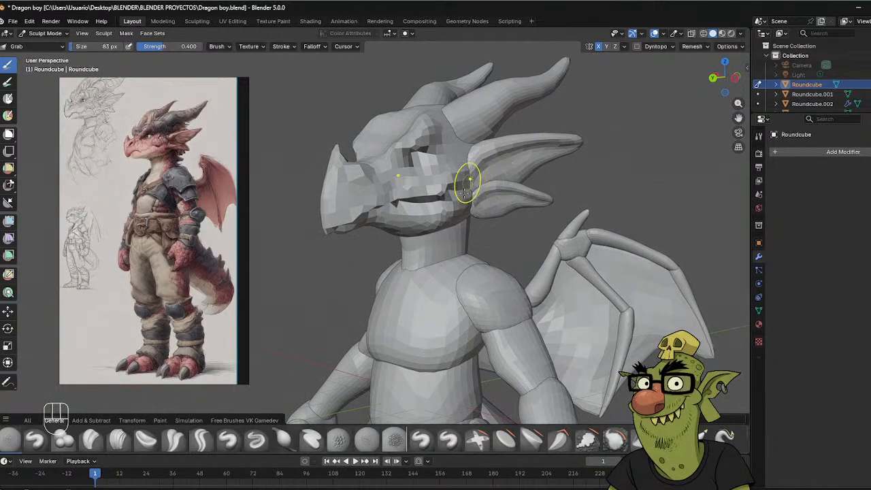
key(f)
click(458, 180)
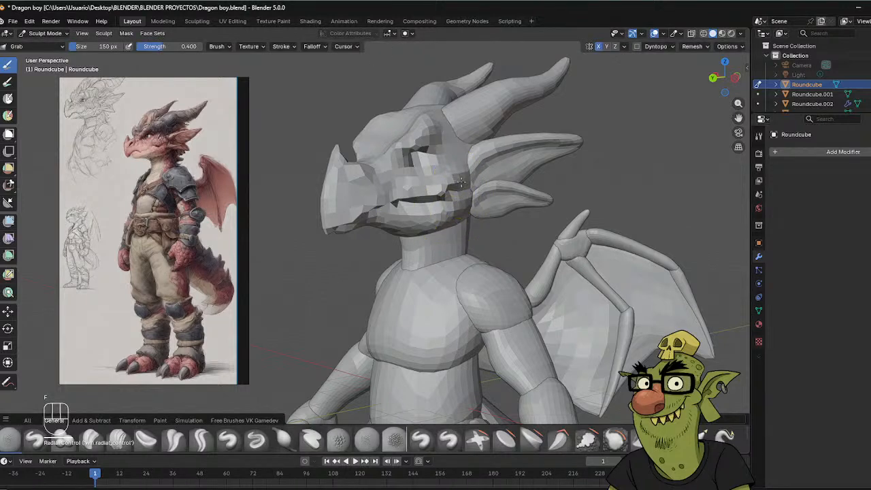
middle_drag(477, 181, 458, 171)
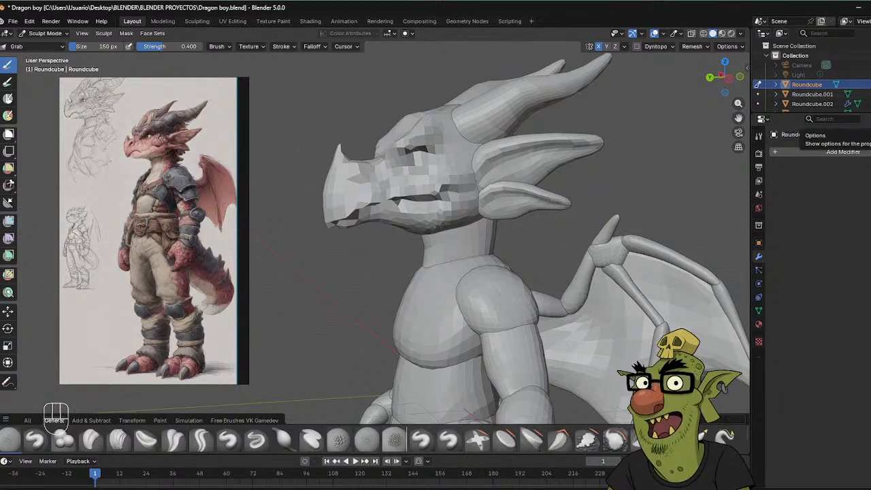
mouse_move(564, 204)
middle_down()
mouse_move(526, 198)
mouse_move(547, 212)
middle_up()
scroll(640, 185, down, 3)
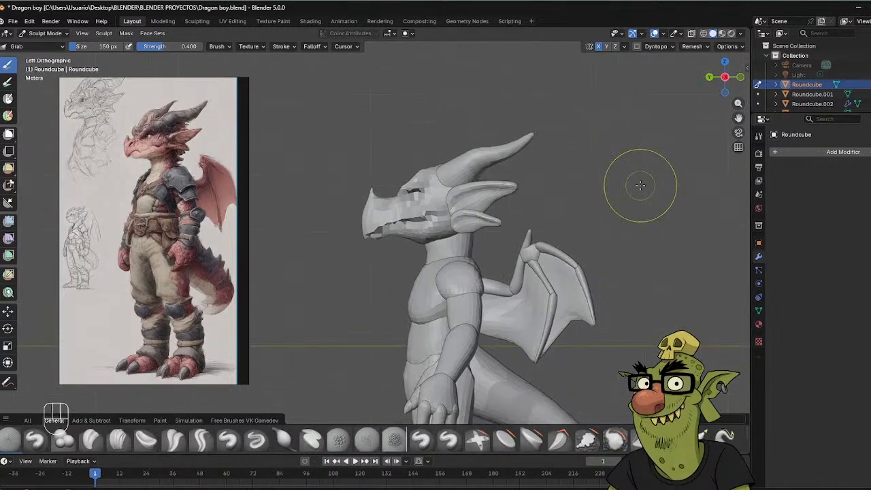
Set the Grab brush to 115 px and check the head's shape from the front, above and the left side.
middle_drag(461, 171, 402, 212)
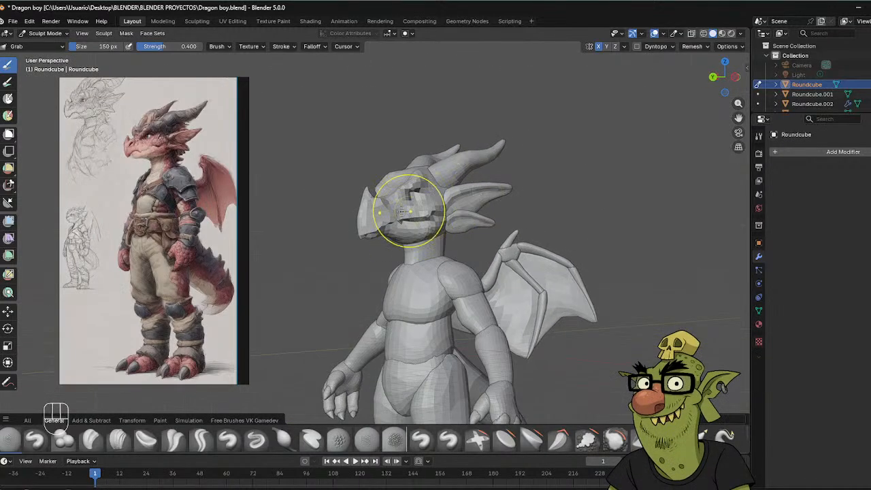
key(f)
click(382, 204)
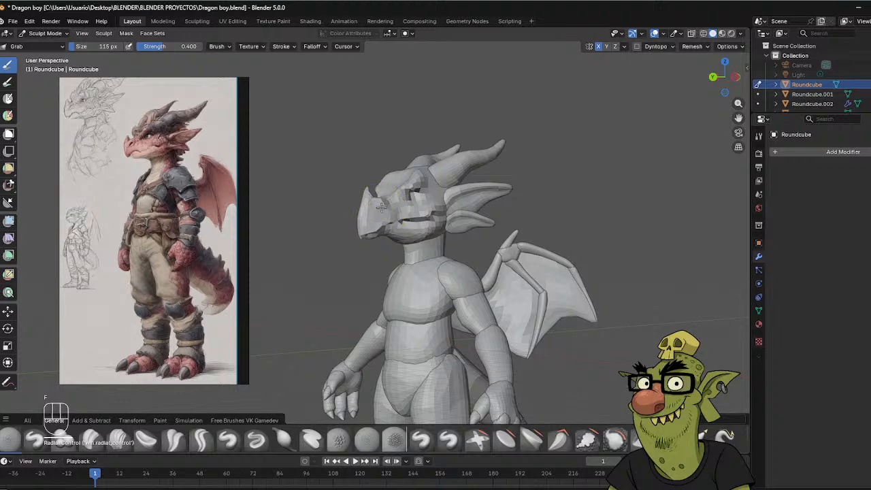
middle_drag(377, 213, 374, 207)
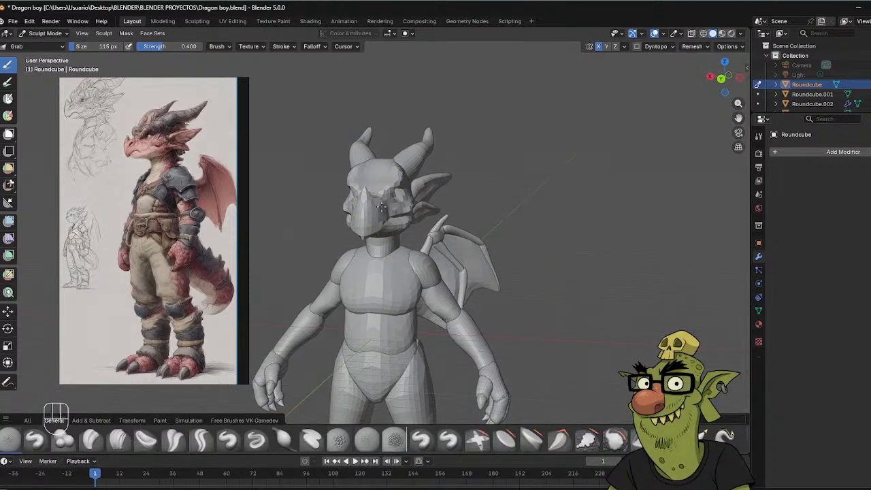
middle_drag(382, 206, 380, 213)
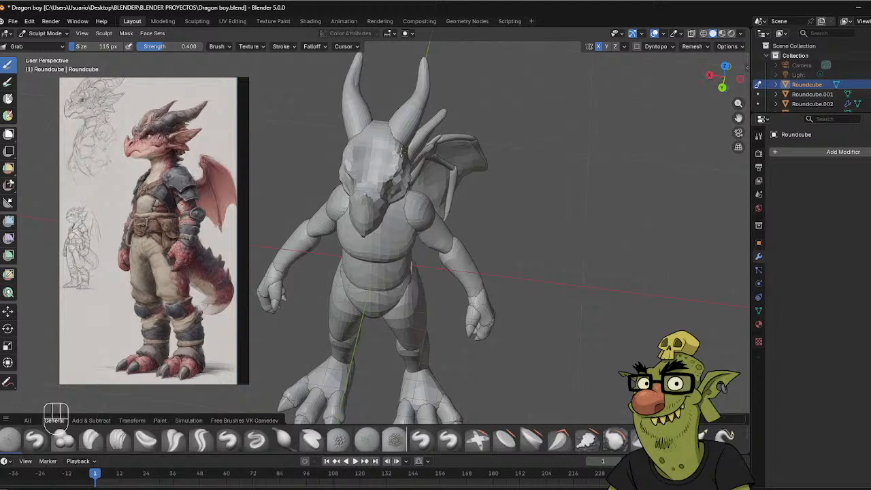
middle_drag(445, 164, 385, 121)
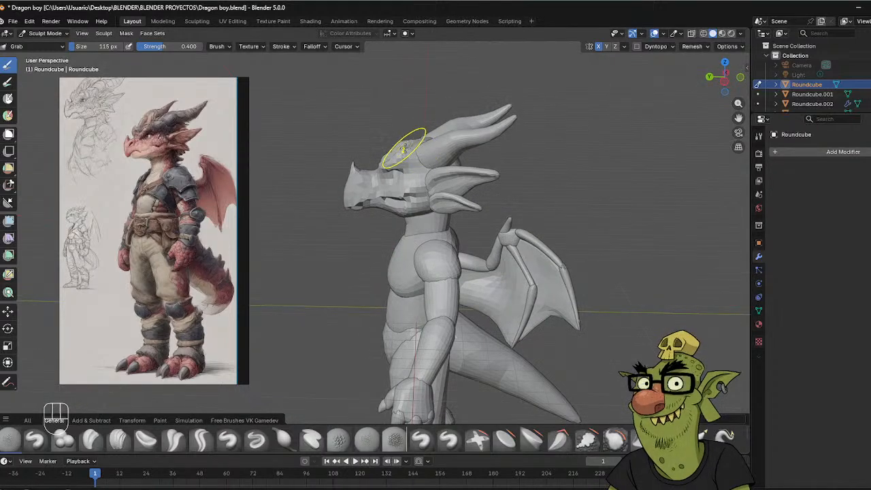
alt+middle_drag(414, 149, 443, 125)
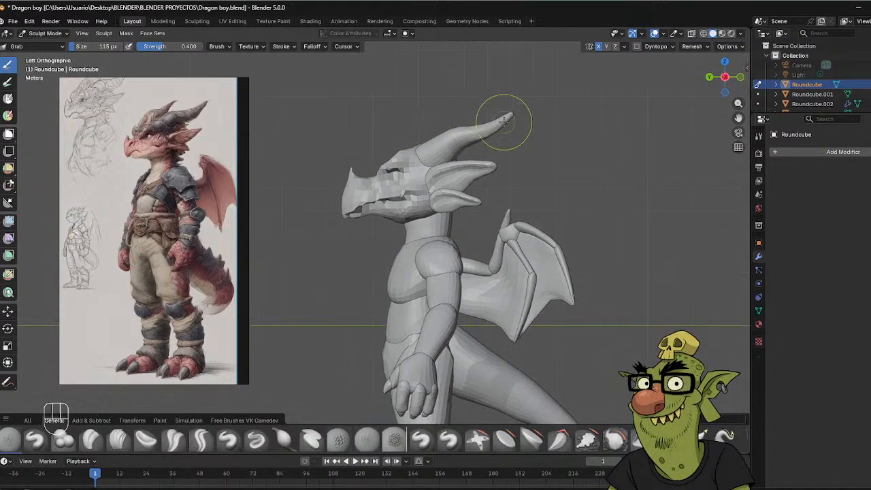
scroll(503, 121, down, 4)
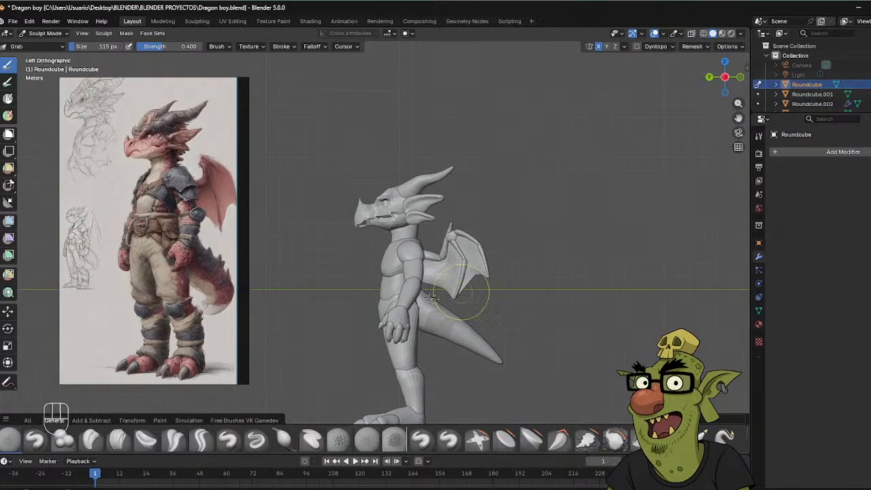
scroll(430, 297, up, 2)
In Object Mode, scale the upper ear to about 0.91 and the lower ear to about 0.92.
key(ctrl+Tab)
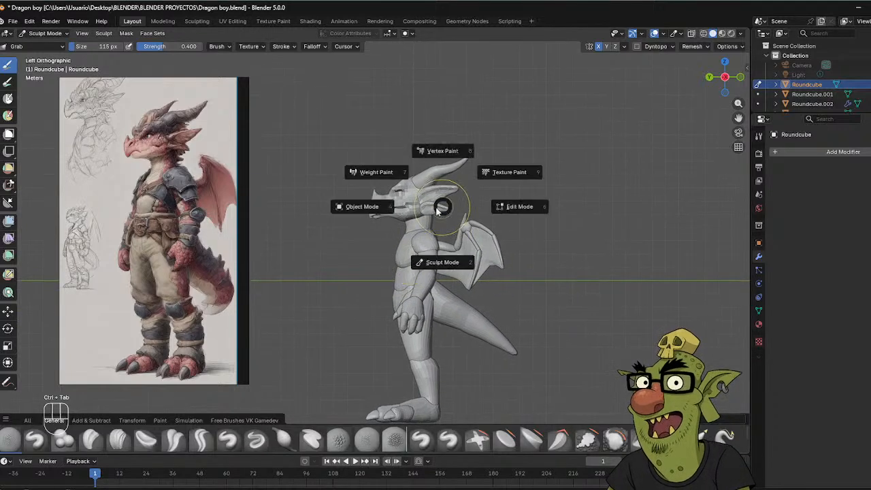
click(379, 213)
click(438, 193)
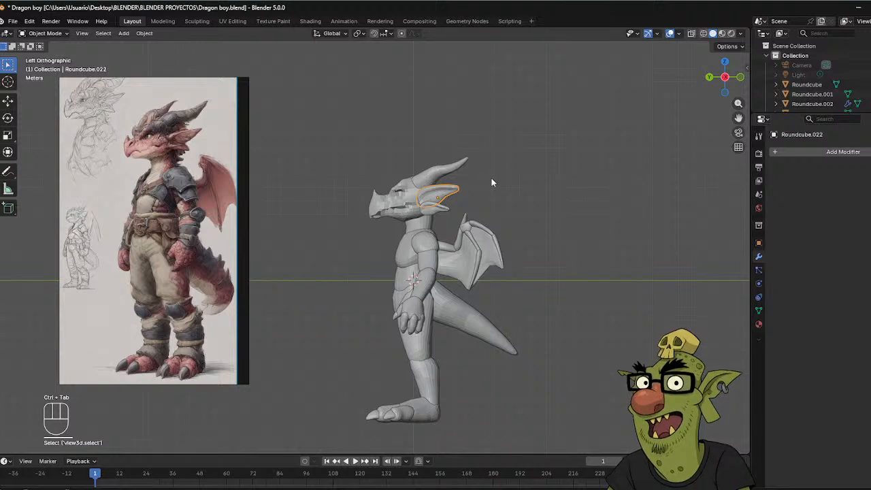
key(s)
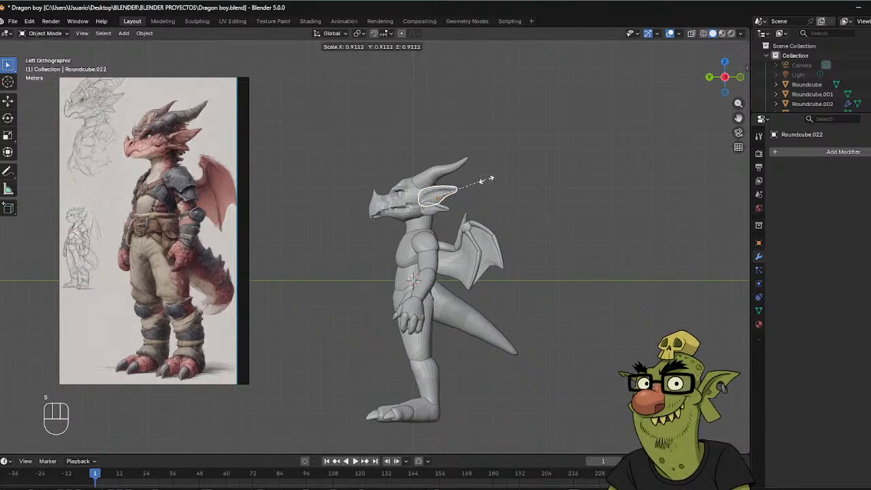
click(486, 180)
click(440, 210)
key(s)
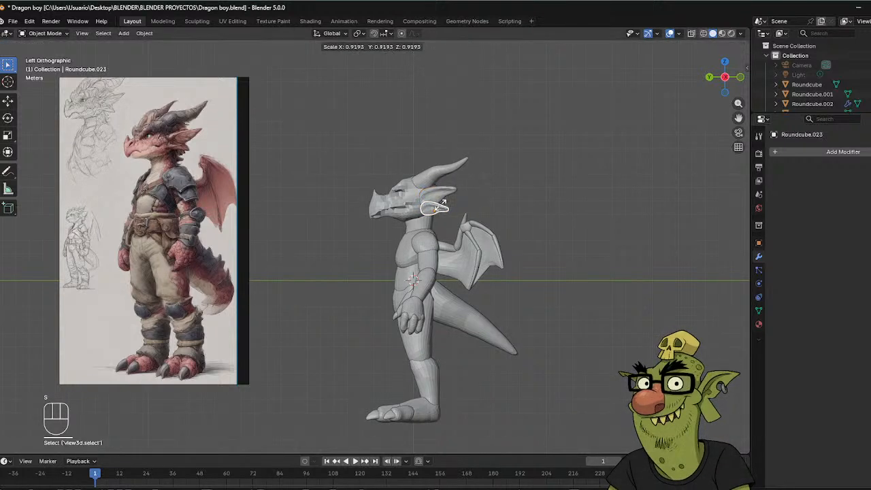
click(442, 208)
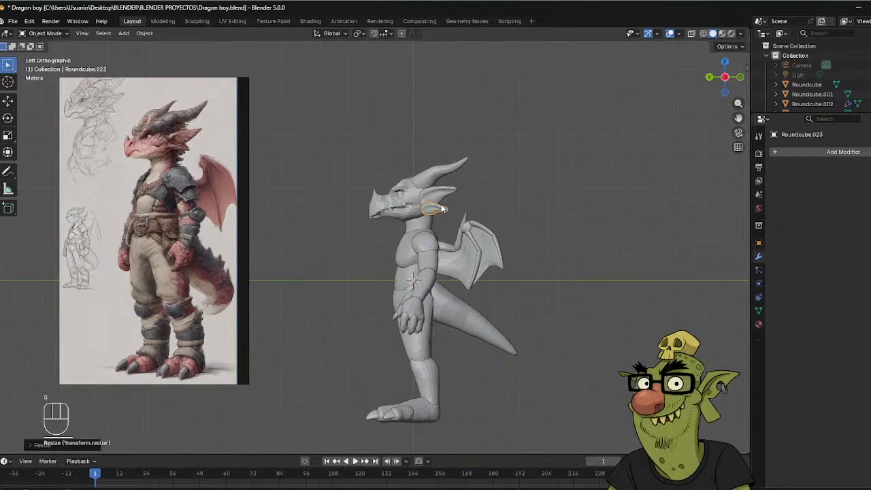
Scale the upper ear by about 0.88 again and raise both the upper and lower ears slightly along Z.
scroll(470, 174, up, 2)
scroll(417, 193, up, 3)
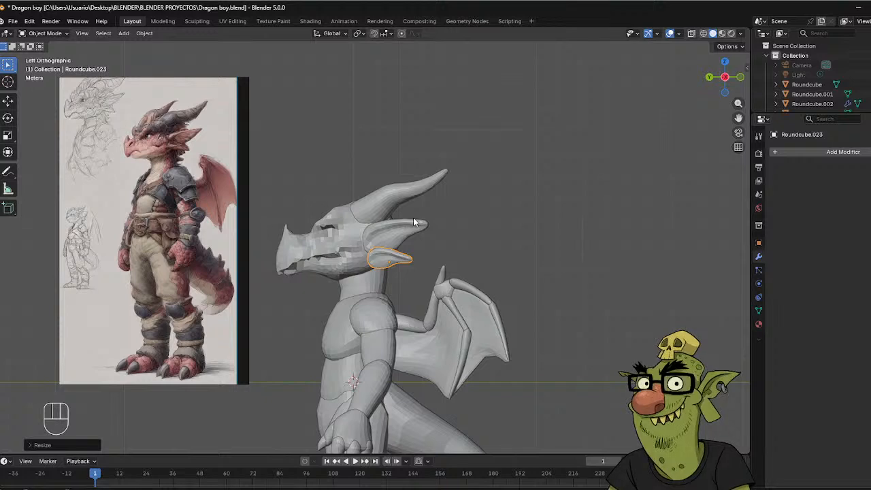
key(s)
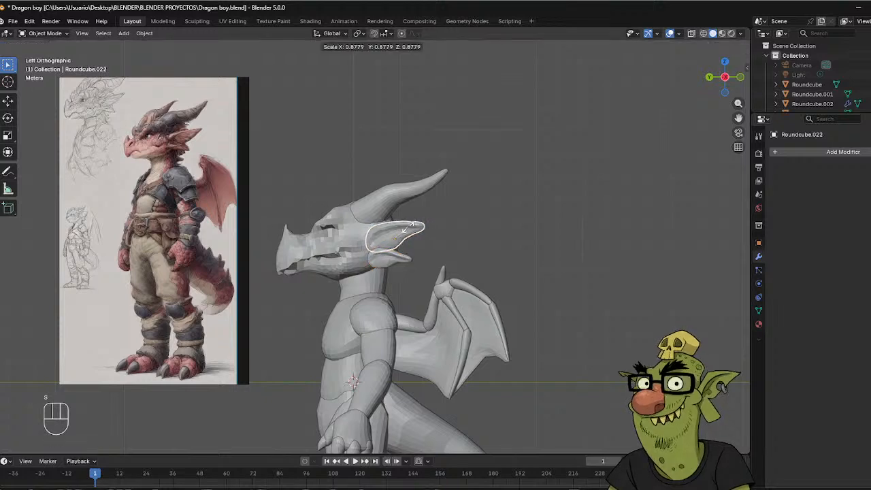
click(408, 231)
key(g)
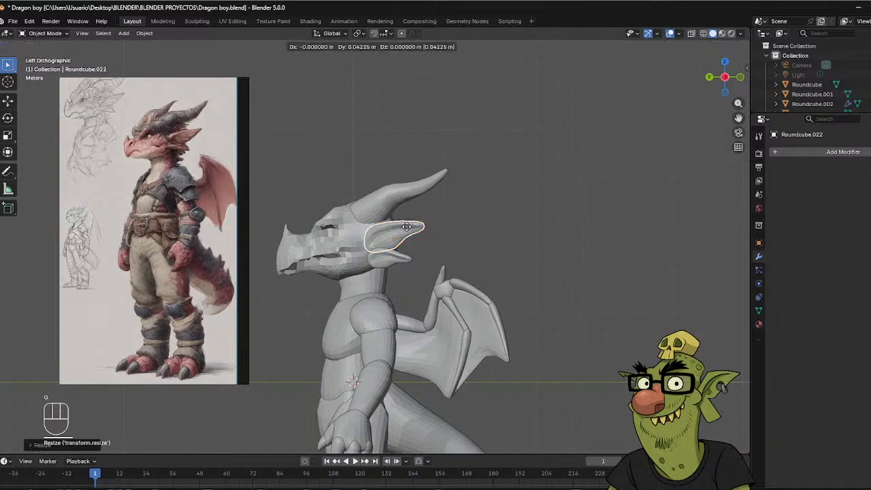
key(z)
click(407, 226)
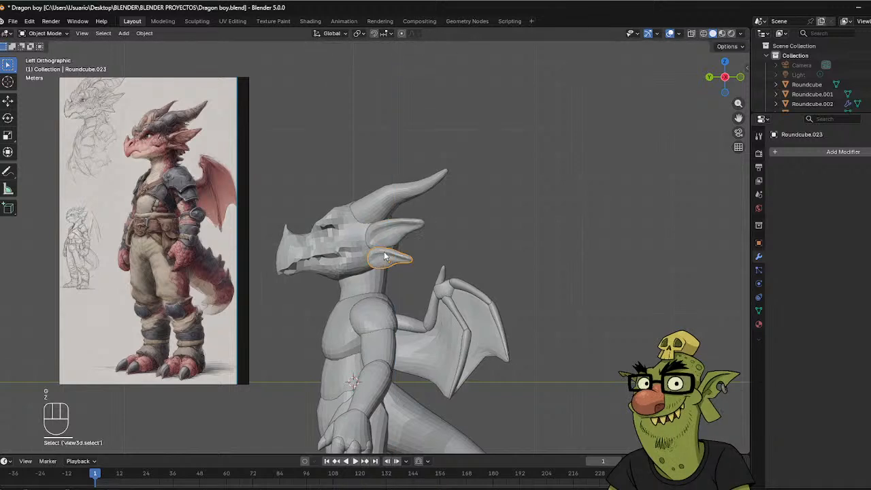
key(g)
key(z)
click(386, 244)
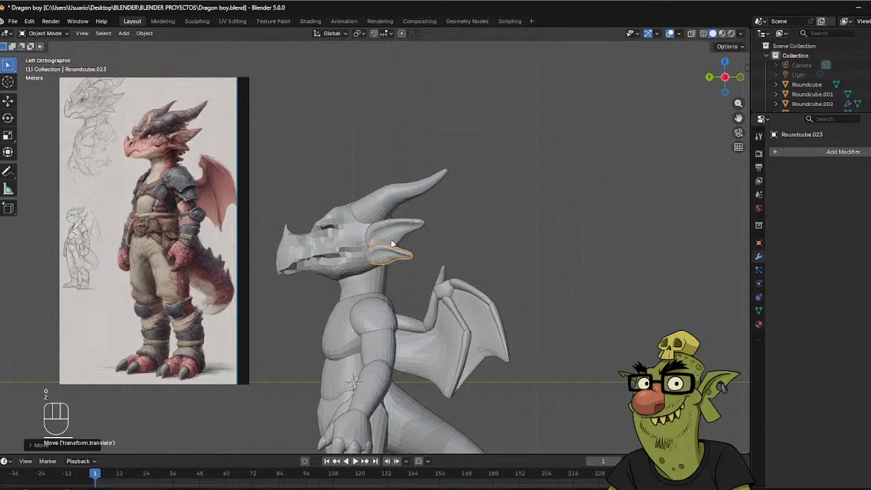
Return the head to Sculpt Mode in Back Orthographic view and pull the brow's side slightly outward with the Grab brush at 188 px.
click(424, 177)
middle_drag(335, 182, 474, 219)
key(ctrl+KP_1)
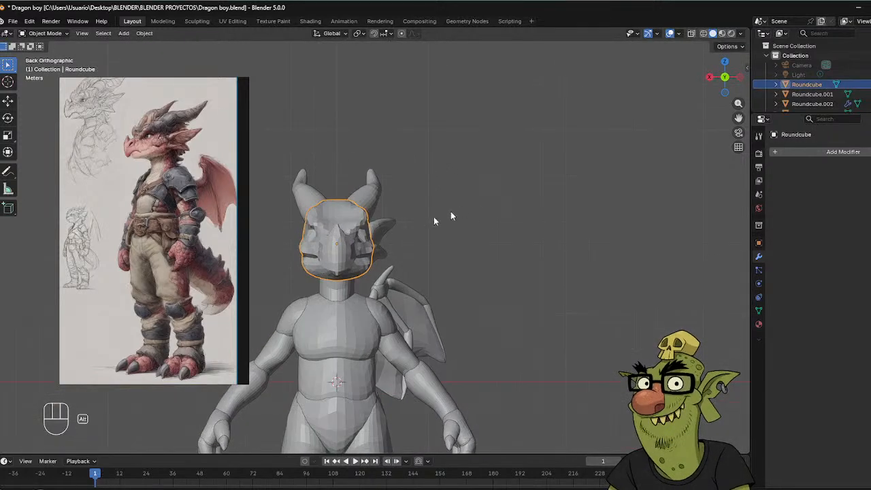
key(ctrl+Tab)
click(371, 248)
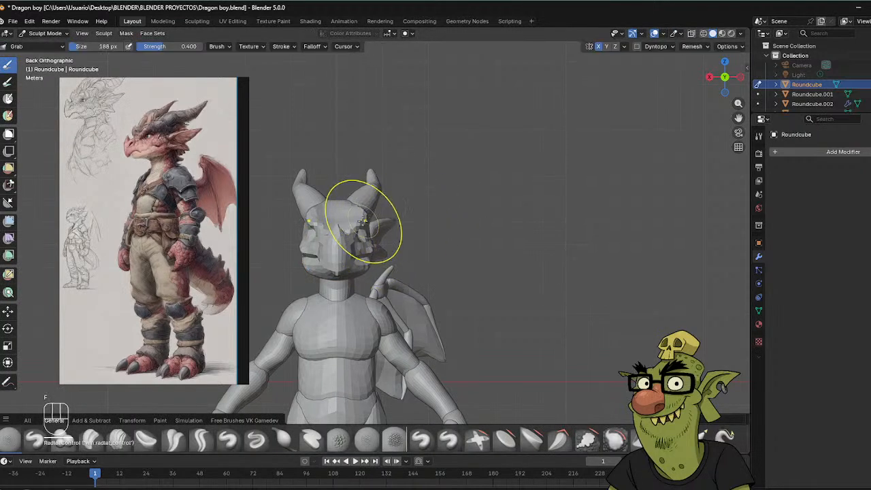
drag(362, 221, 368, 220)
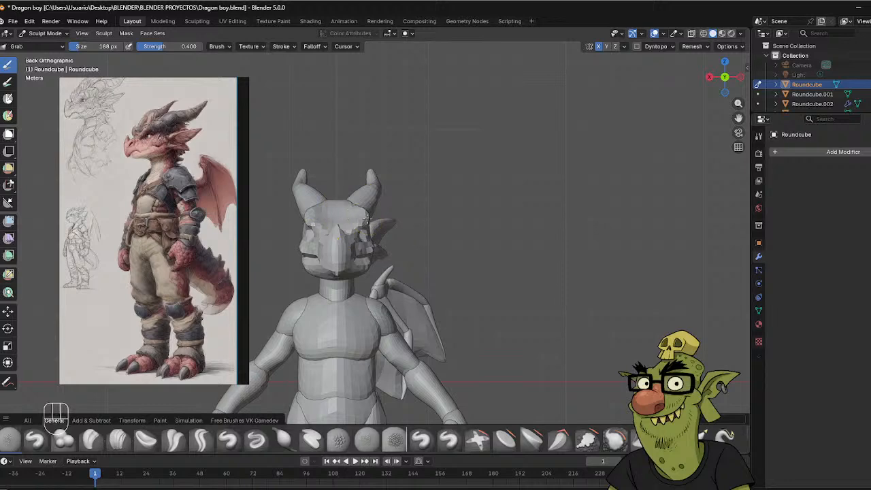
Check the figure's proportions from the side, switch sculpting to the chest piece and set the Grab brush to 168 px.
middle_drag(367, 217, 301, 194)
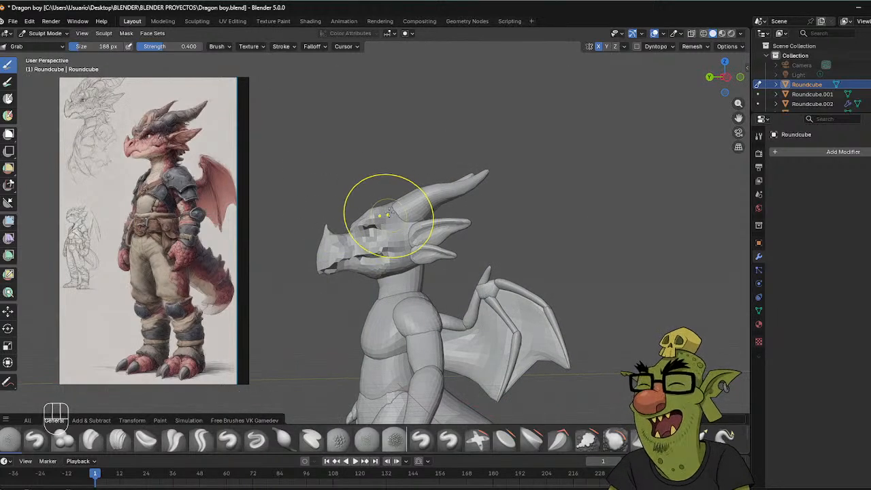
middle_drag(430, 191, 425, 194)
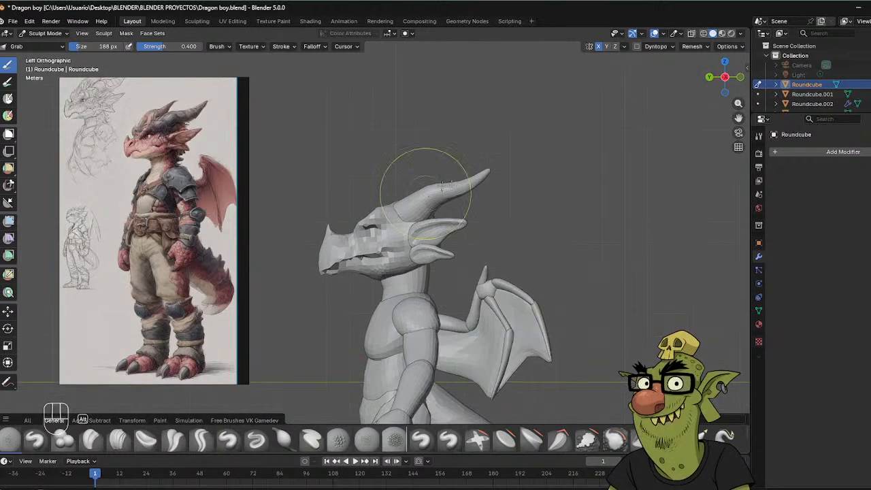
scroll(467, 181, down, 3)
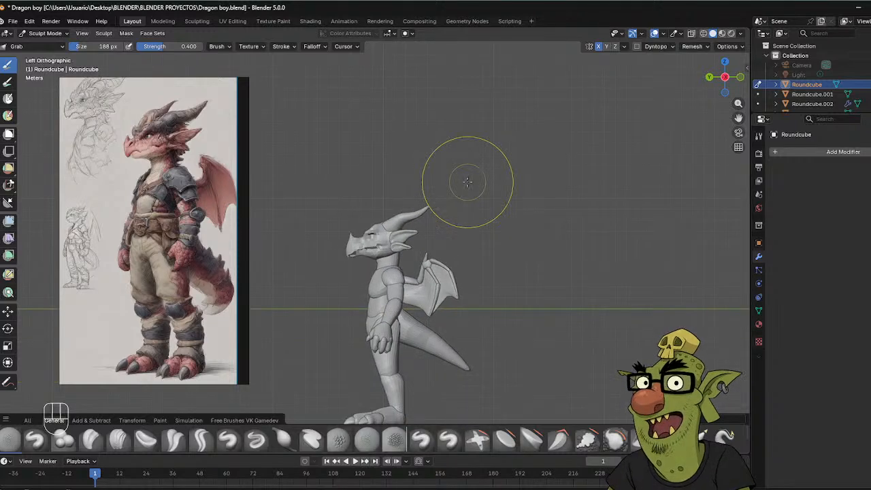
shift+middle_drag(403, 241, 407, 153)
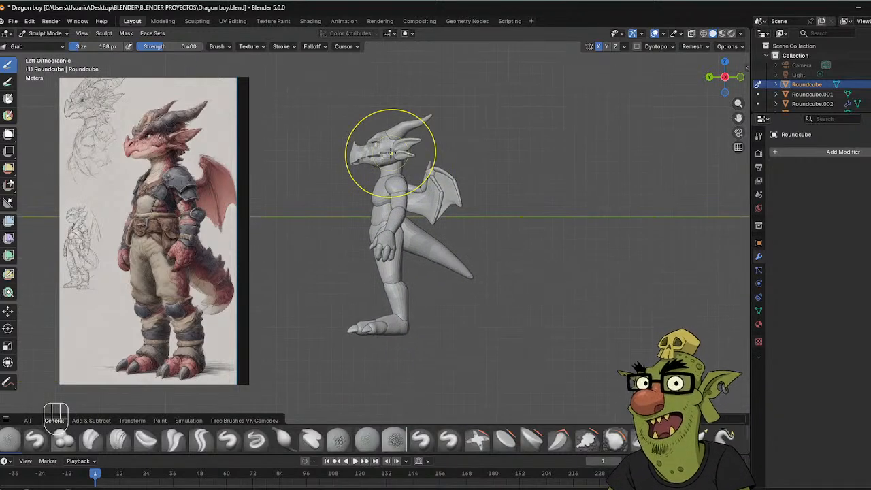
scroll(390, 152, up, 4)
shift+middle_drag(305, 152, 329, 210)
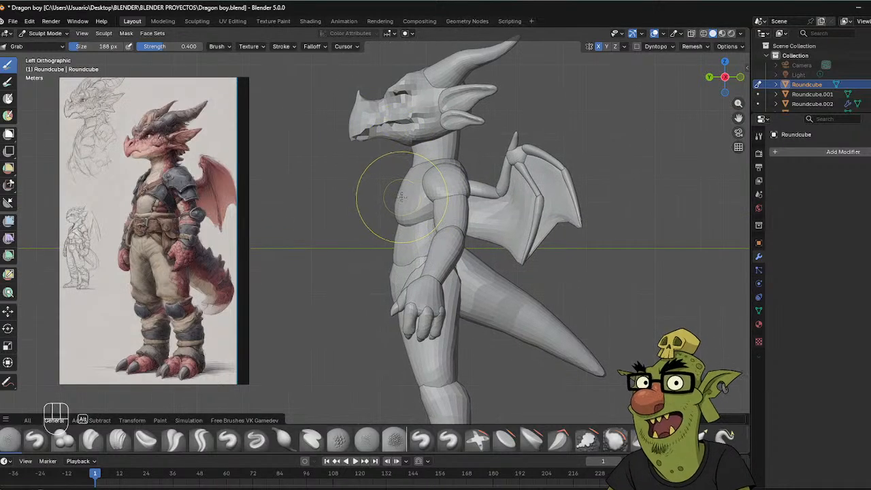
mouse_move(403, 197)
middle_down()
mouse_move(517, 186)
mouse_move(401, 195)
mouse_move(416, 193)
middle_up()
key(alt+q)
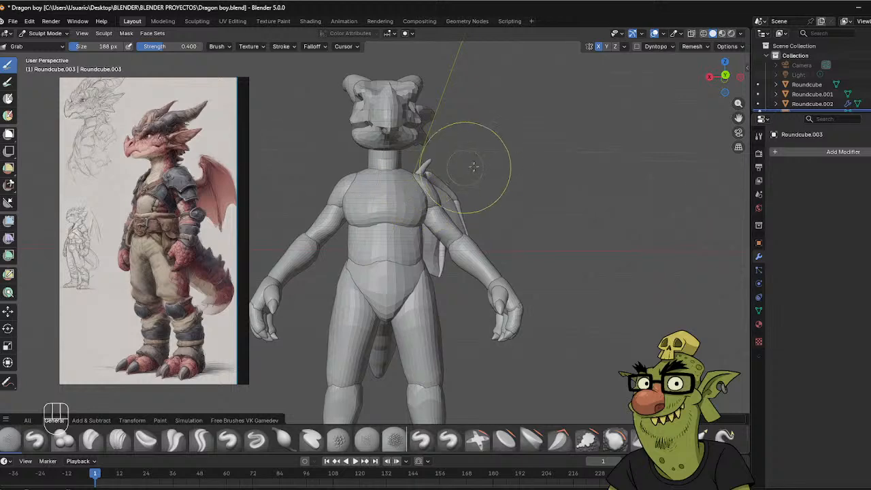
middle_drag(475, 163, 410, 209)
key(f)
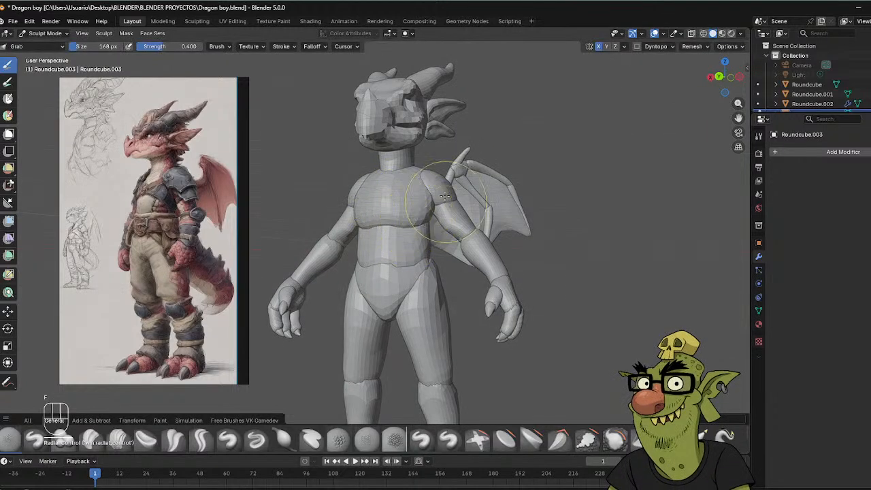
mouse_move(444, 197)
middle_down()
mouse_move(455, 184)
mouse_move(391, 196)
mouse_move(462, 225)
mouse_move(335, 230)
mouse_move(530, 232)
middle_up()
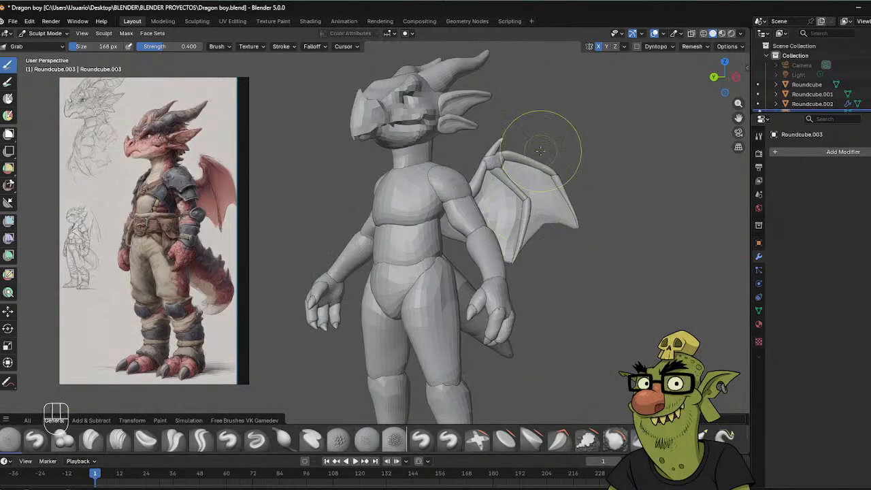
In Object Mode, select all the wing pieces from the side and scale them down slightly.
scroll(539, 150, down, 3)
middle_drag(540, 145, 314, 204)
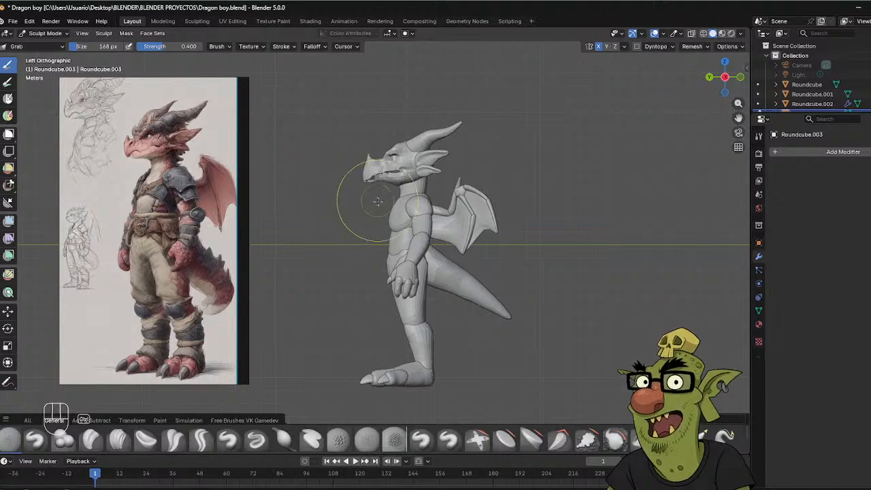
key(ctrl+Tab)
click(304, 206)
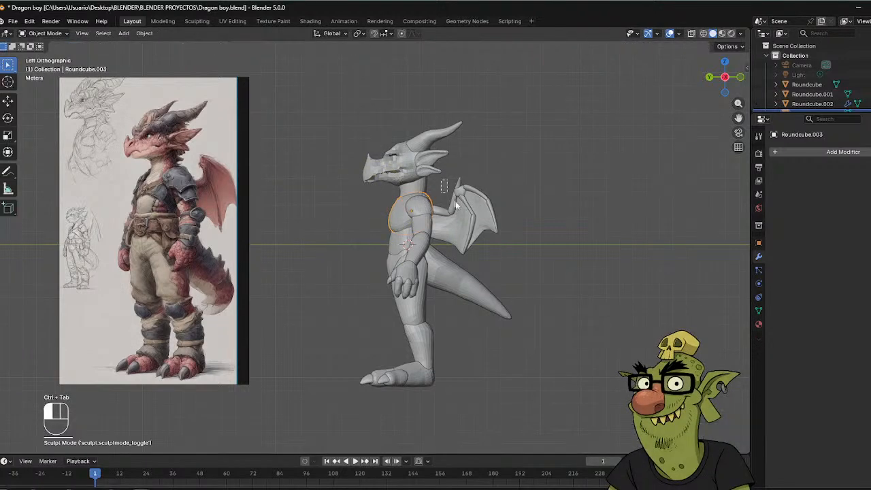
drag(455, 204, 506, 238)
key(s)
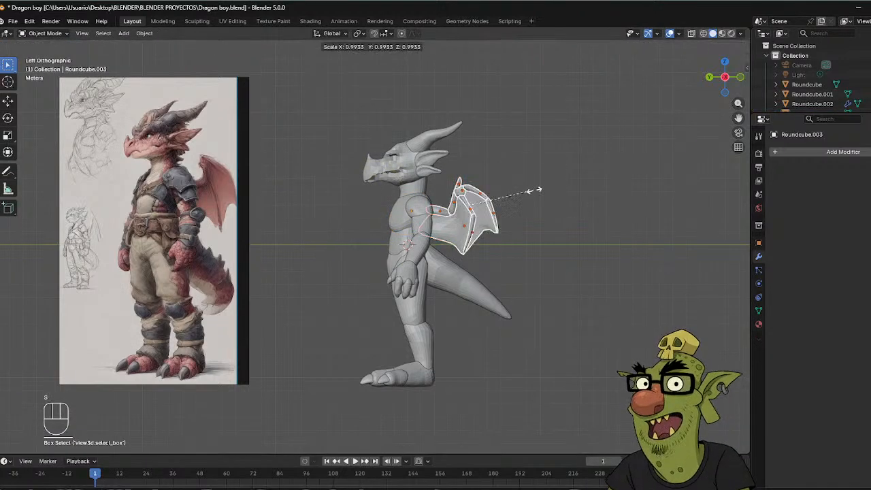
click(525, 193)
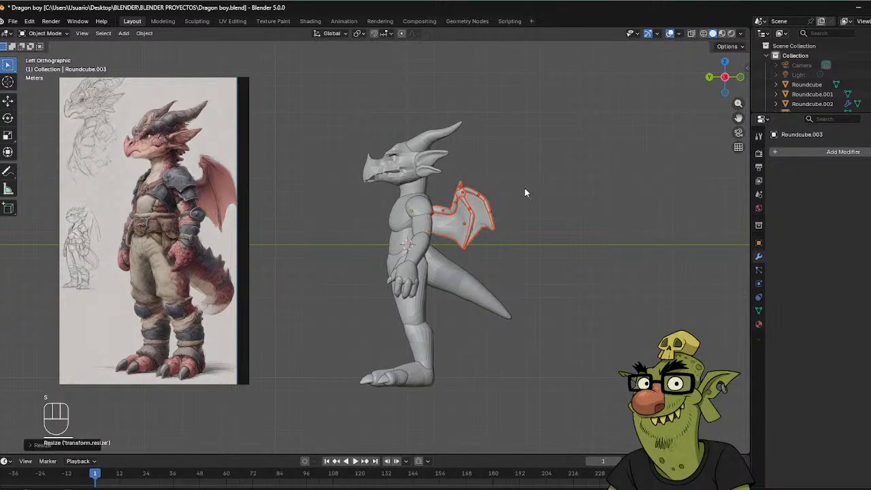
Move the wing pieces about 0.22 m along Y toward the back of the body.
key(g)
key(y)
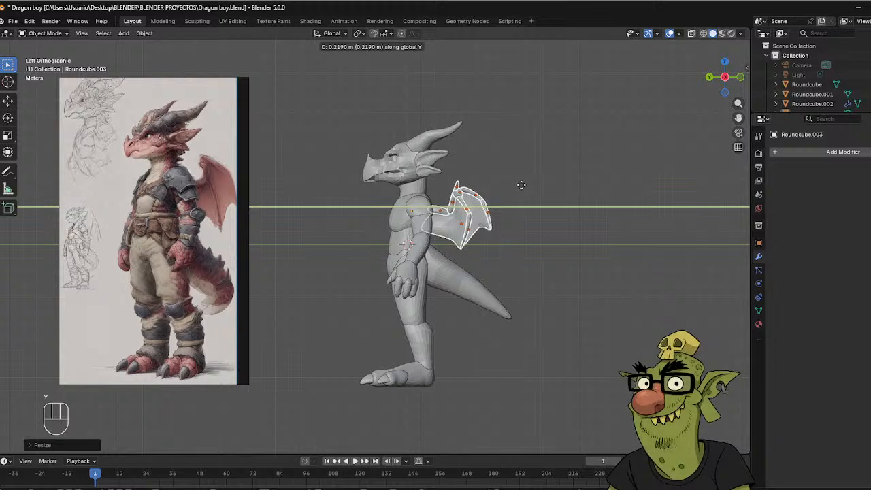
click(521, 184)
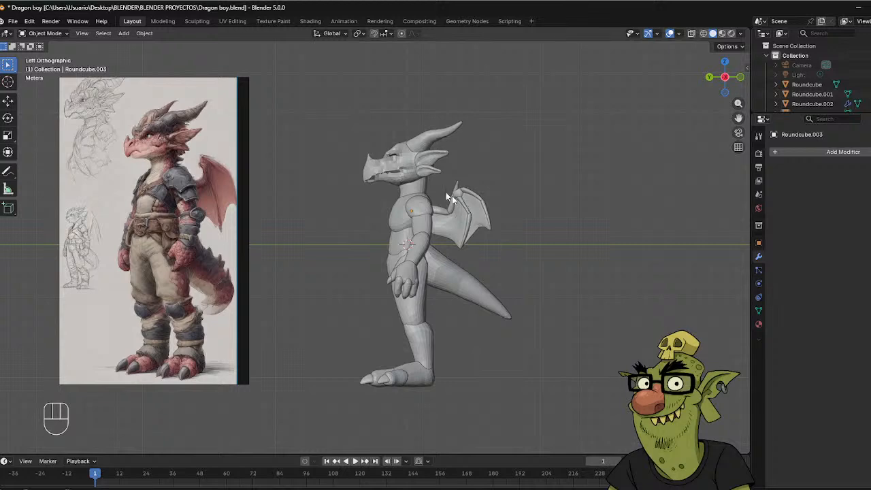
middle_drag(447, 198, 538, 194)
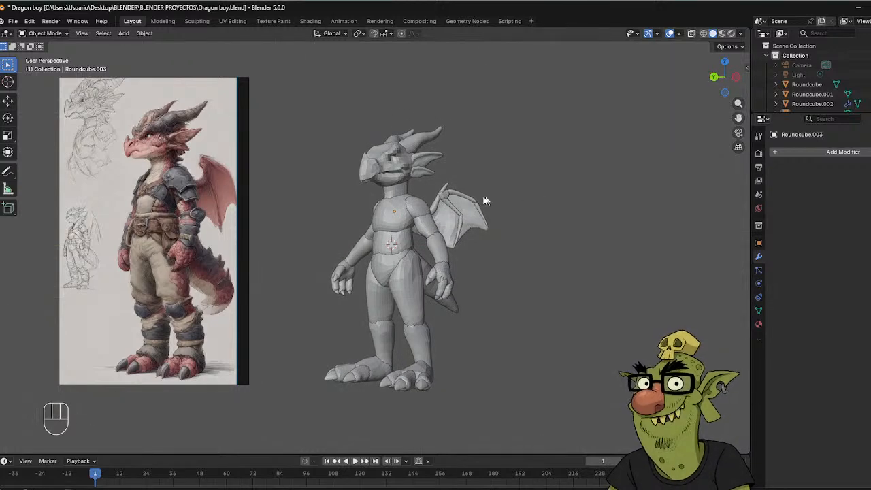
alt+middle_drag(483, 197, 428, 199)
scroll(587, 176, up, 2)
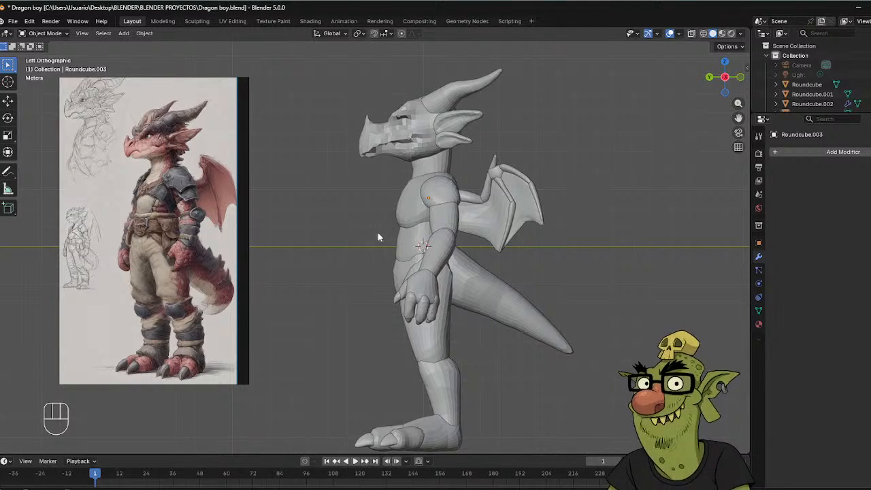
Switch the thigh piece to Sculpt Mode and set the Grab brush to 129 px.
middle_drag(379, 237, 450, 242)
click(443, 285)
key(ctrl+Tab)
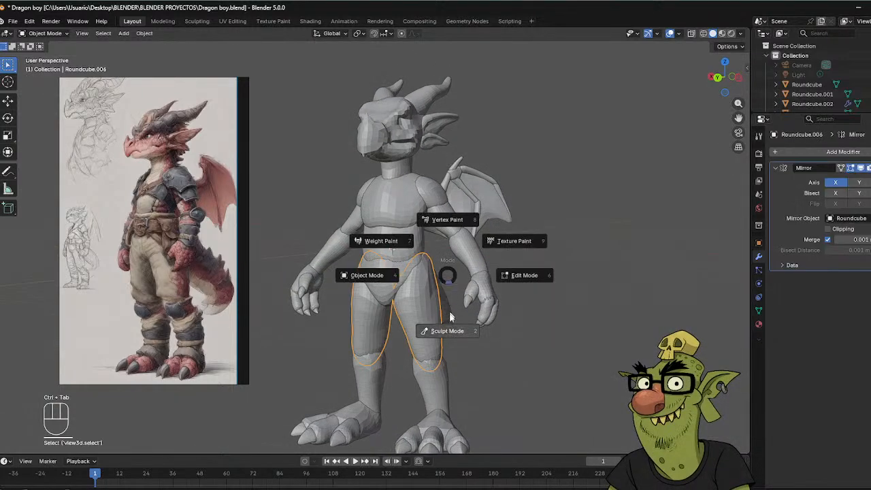
click(448, 331)
key(f)
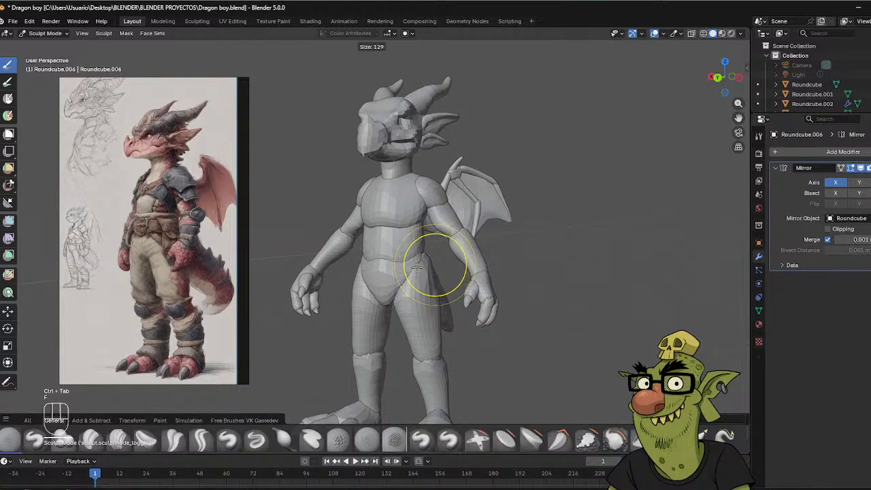
click(417, 268)
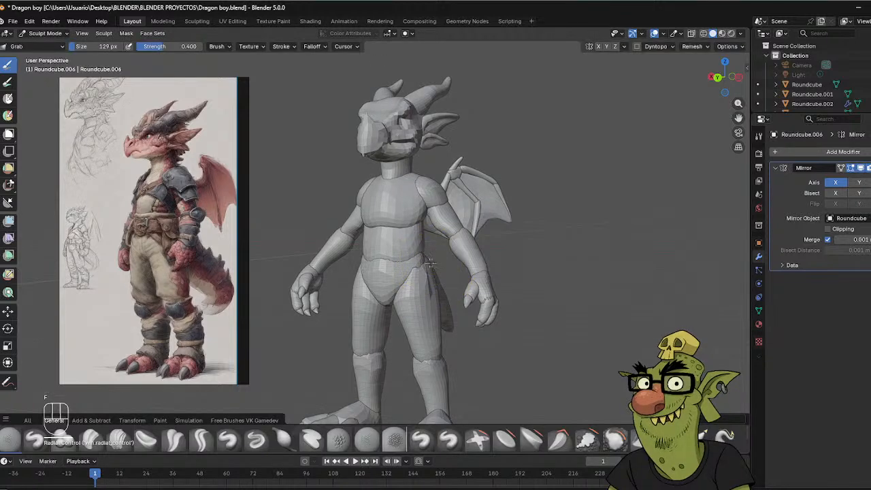
Reduce the Grab brush to 101 px and refine the top of the thigh where it meets the hip.
middle_drag(441, 249, 414, 259)
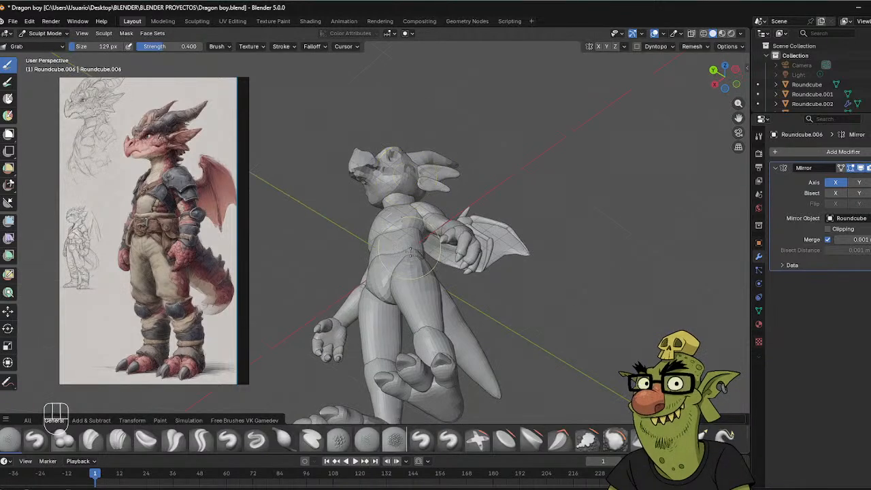
key(f)
click(421, 261)
mouse_move(420, 253)
middle_down()
mouse_move(474, 230)
mouse_move(415, 246)
middle_up()
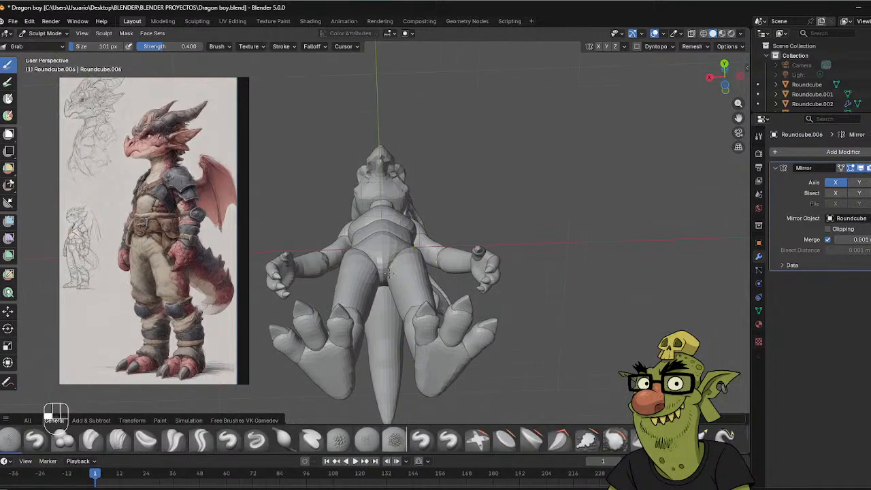
middle_drag(410, 250, 513, 172)
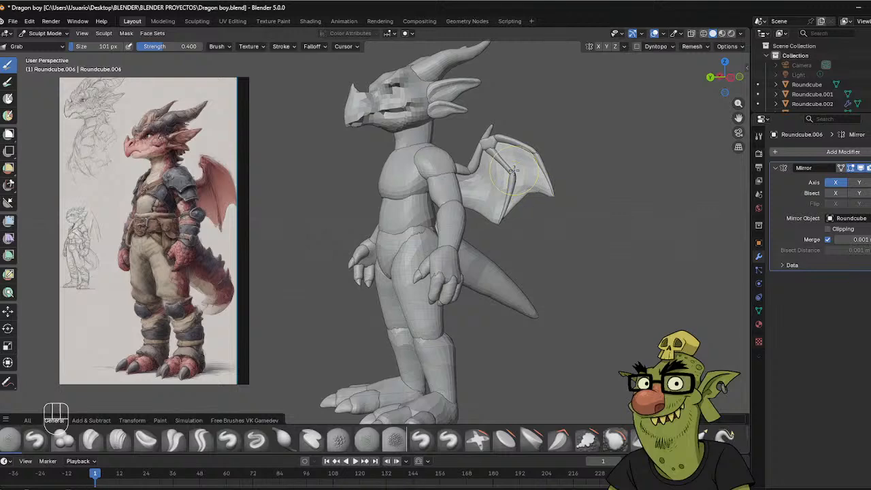
Check the figure's leg and arm proportions against the reference from the side and the front.
scroll(513, 170, down, 3)
middle_drag(476, 223, 500, 209)
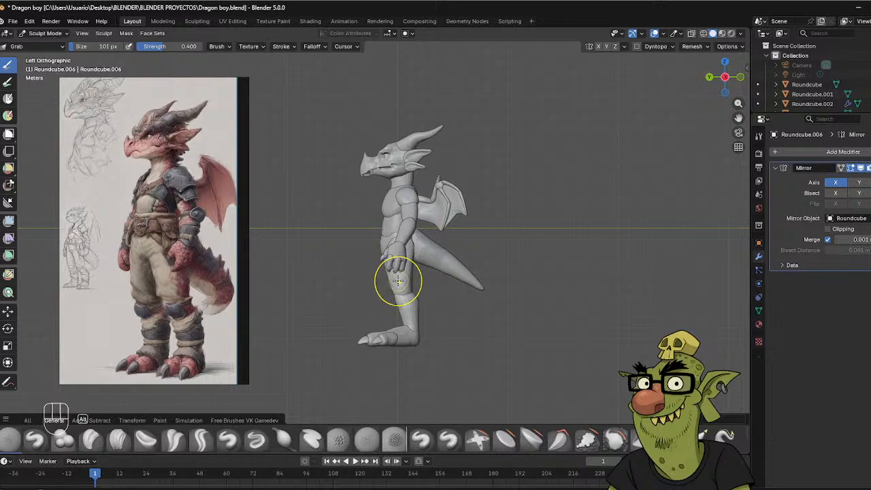
key(alt+q)
key(alt+q)
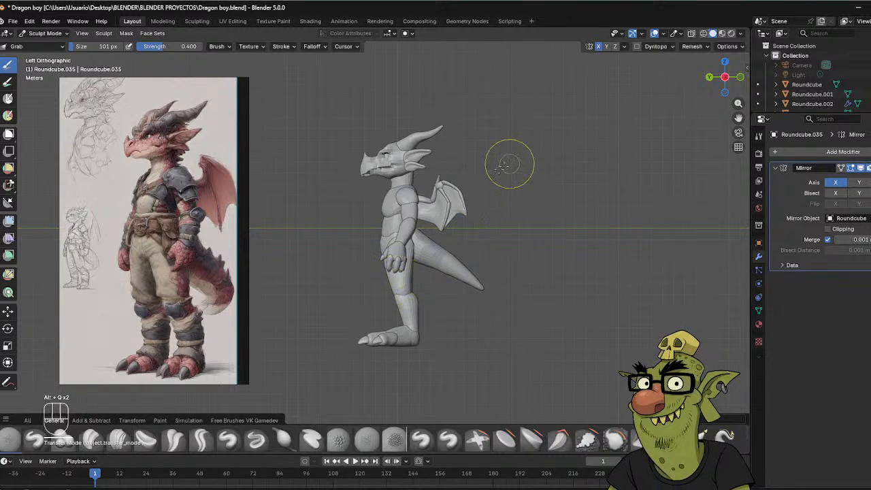
mouse_move(510, 168)
middle_down()
mouse_move(497, 192)
mouse_move(590, 191)
middle_up()
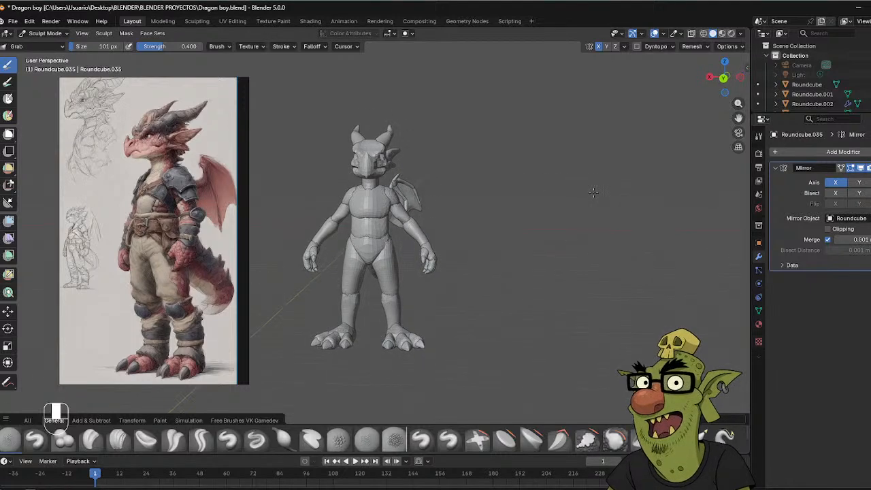
scroll(543, 165, up, 4)
alt+middle_drag(544, 164, 496, 145)
In Object Mode, select the forearm and hand pieces and scale them to about 0.95 along Z.
key(ctrl+Tab)
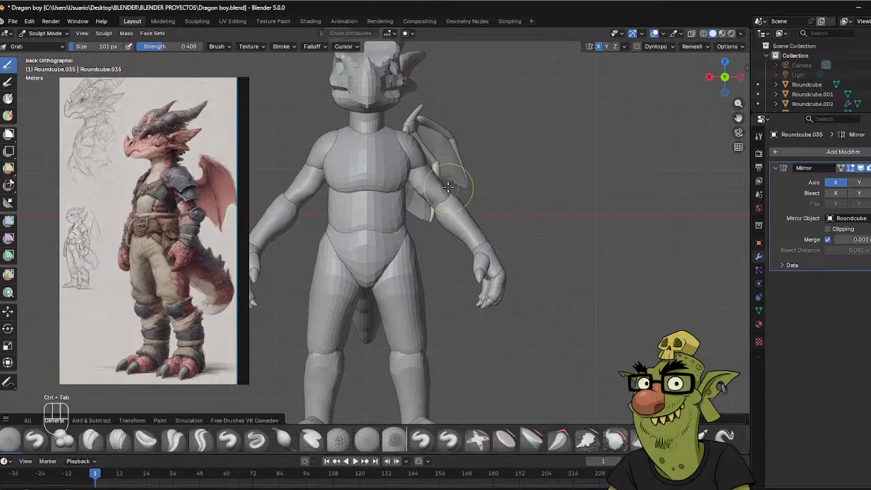
key(ctrl+Tab)
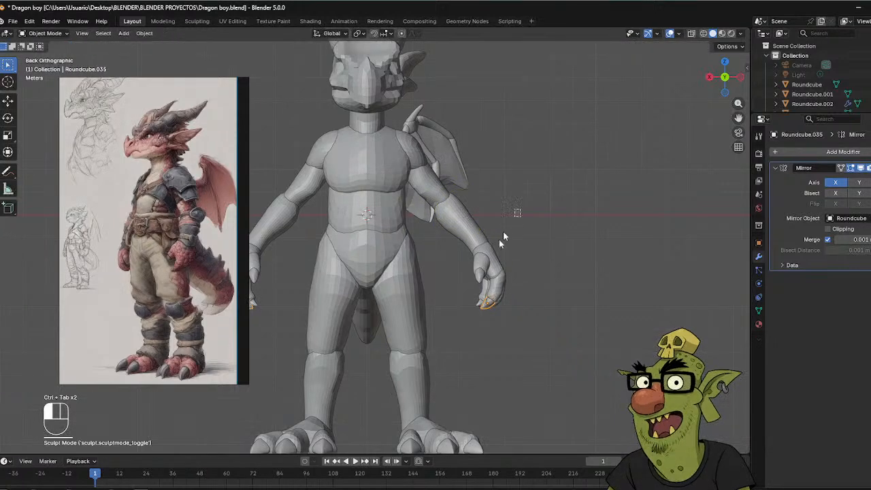
drag(521, 208, 460, 338)
click(523, 208)
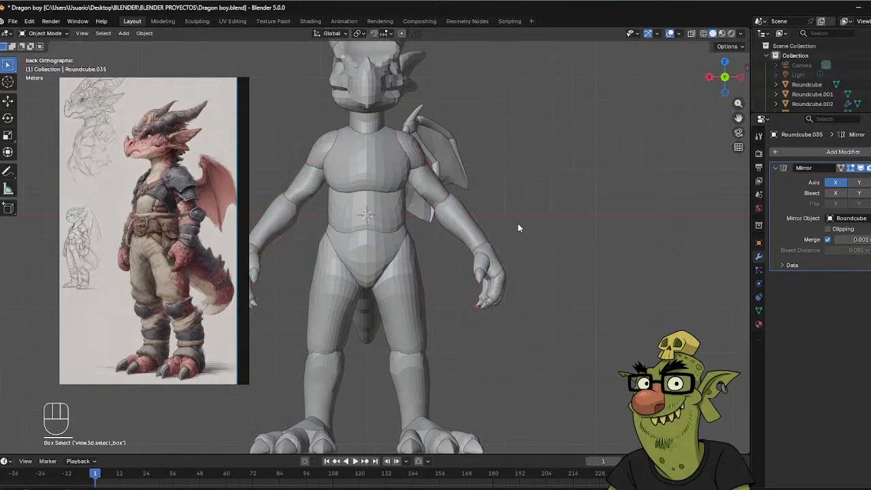
drag(515, 225, 453, 307)
middle_drag(569, 222, 453, 205)
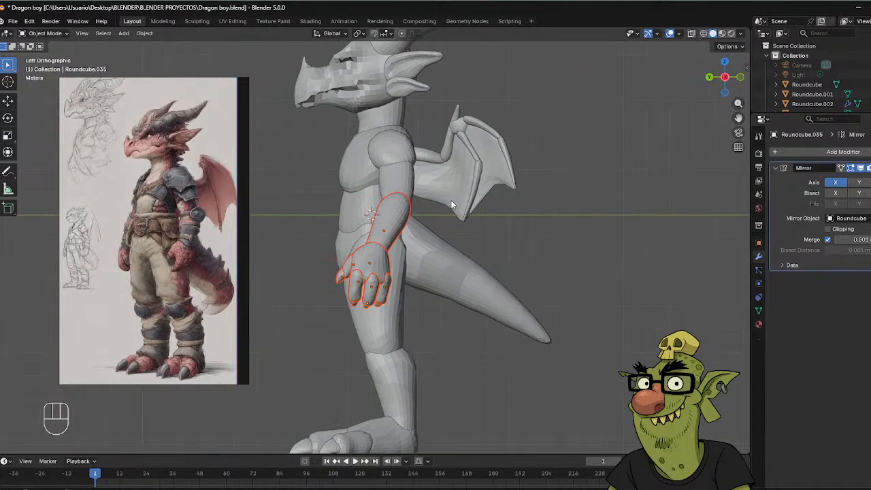
key(s)
key(z)
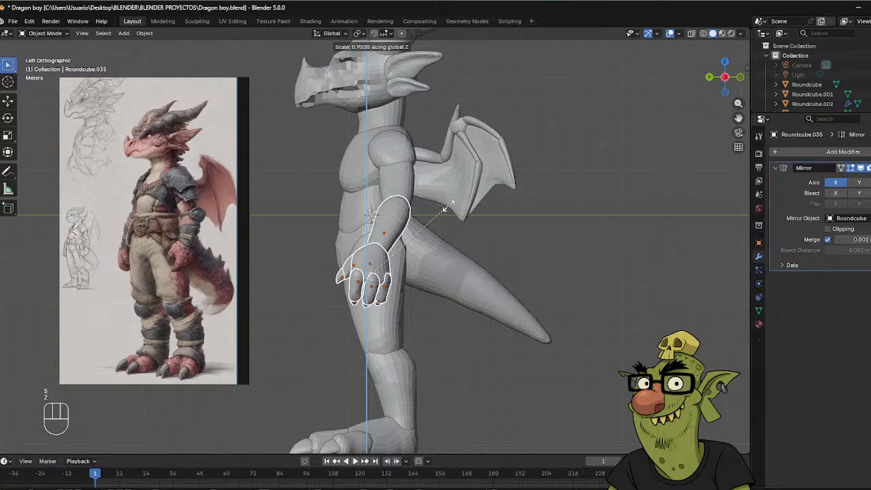
click(450, 208)
Raise the forearm and hand pieces slightly along Z toward the elbow.
key(g)
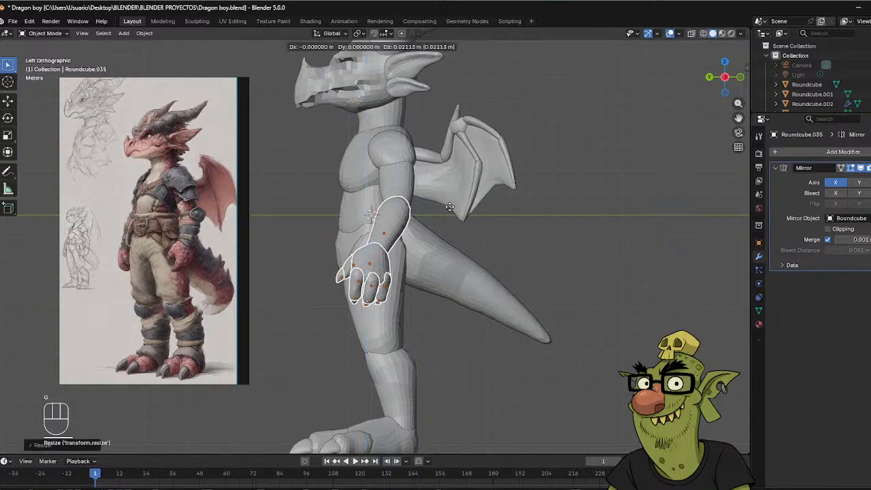
key(z)
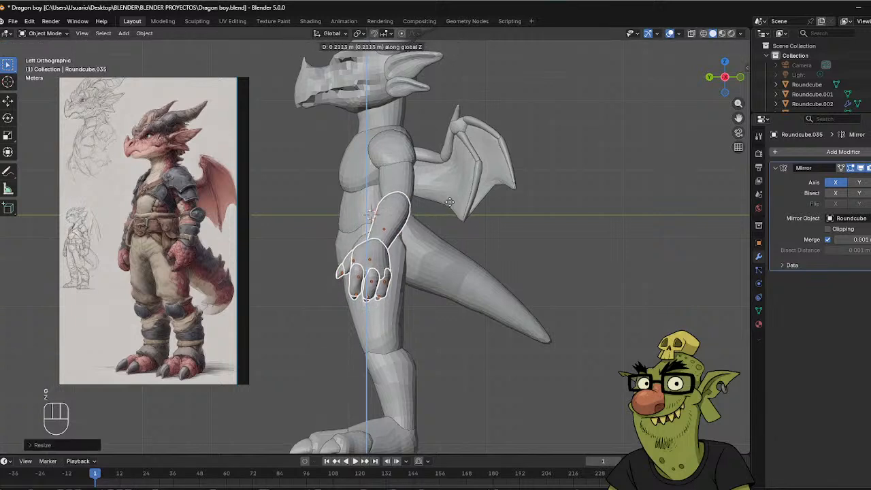
click(449, 199)
middle_drag(448, 199, 465, 218)
key(ctrl+KP_3)
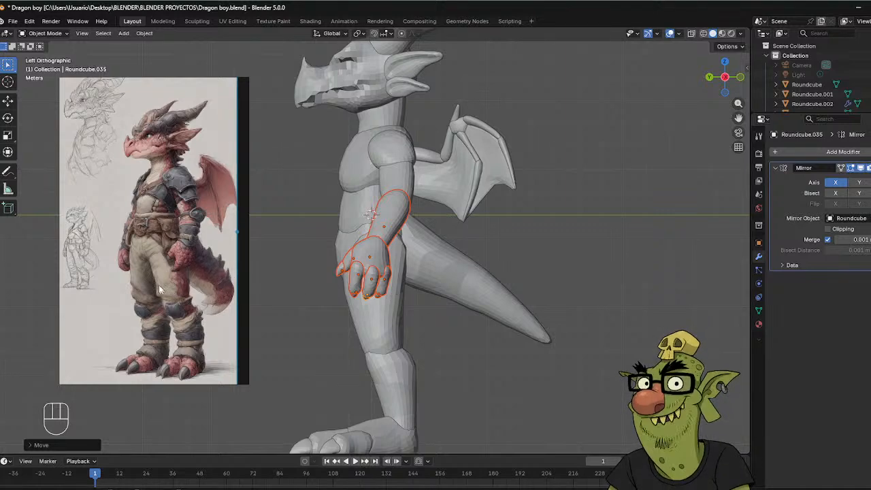
Select the thigh in Back Orthographic view and return it to Sculpt Mode.
middle_drag(276, 262, 533, 258)
shift+middle_drag(426, 215, 407, 190)
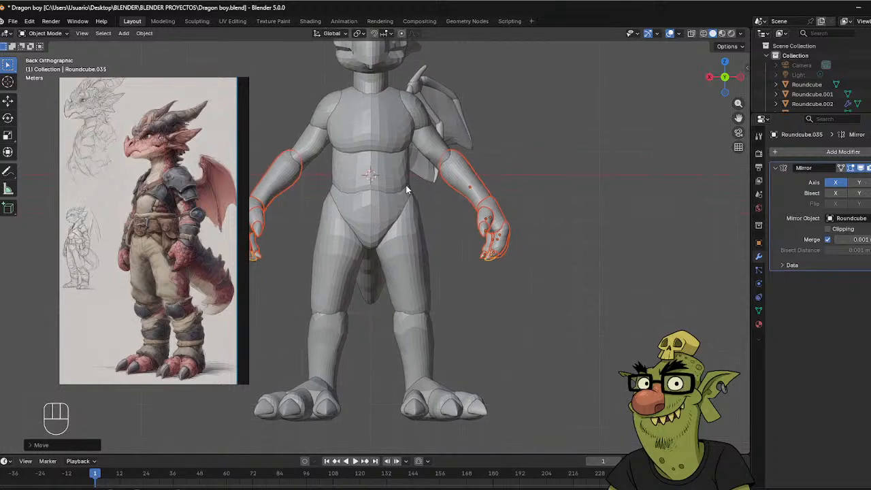
scroll(407, 190, down, 3)
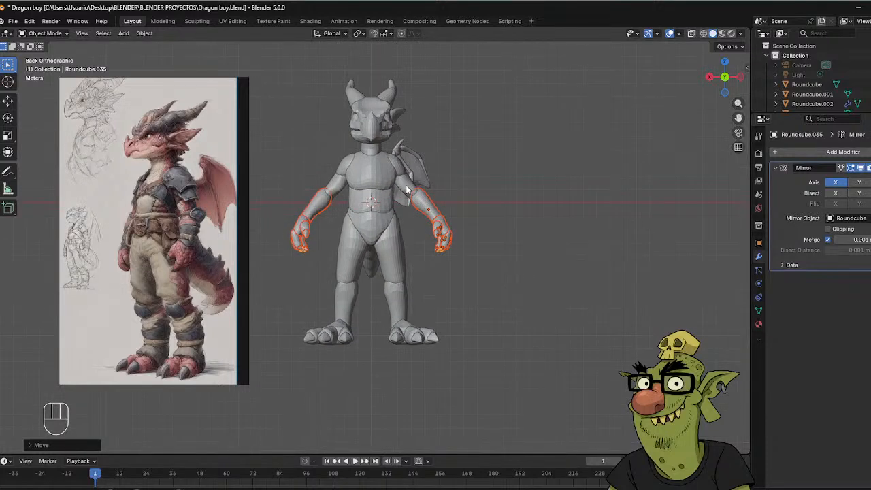
middle_drag(454, 187, 486, 228)
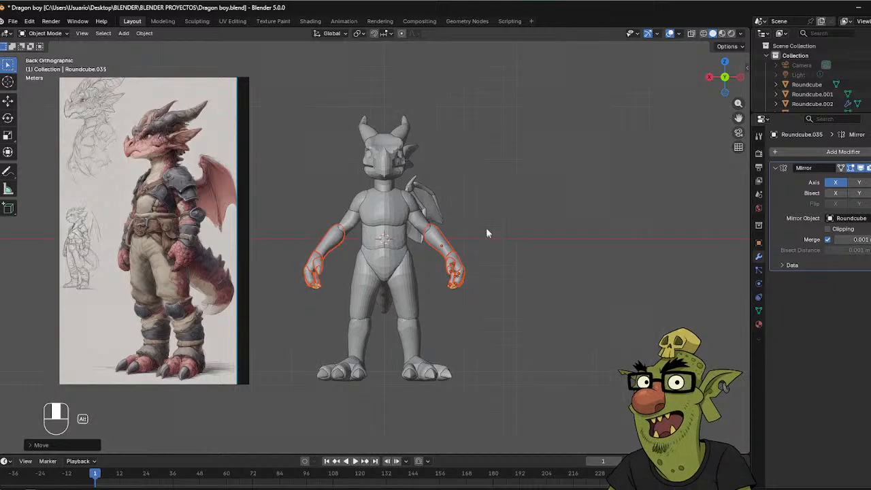
click(413, 284)
key(ctrl+Tab)
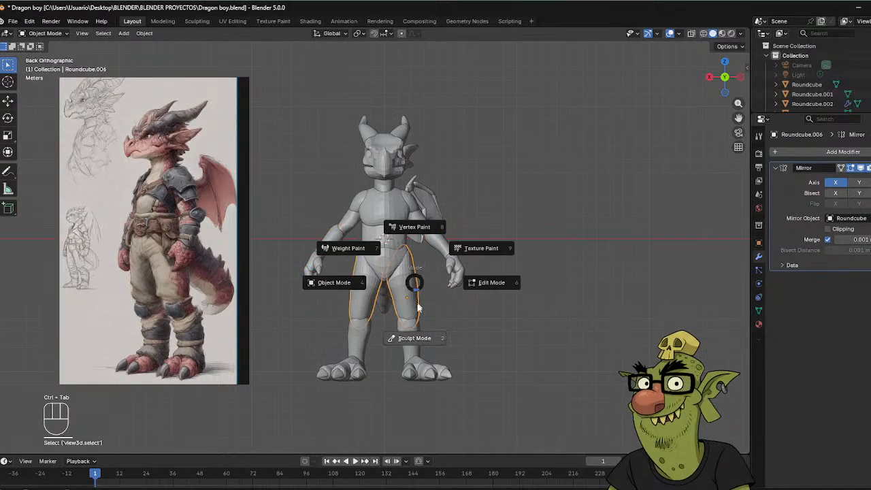
click(412, 336)
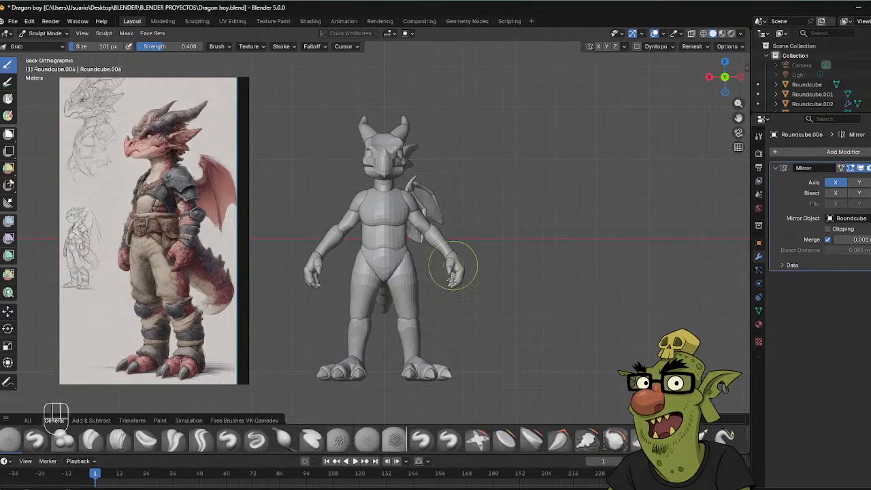
Set the Grab brush size to 71 px and inspect the thigh and knee shape from the side, back and front.
middle_drag(453, 280, 380, 292)
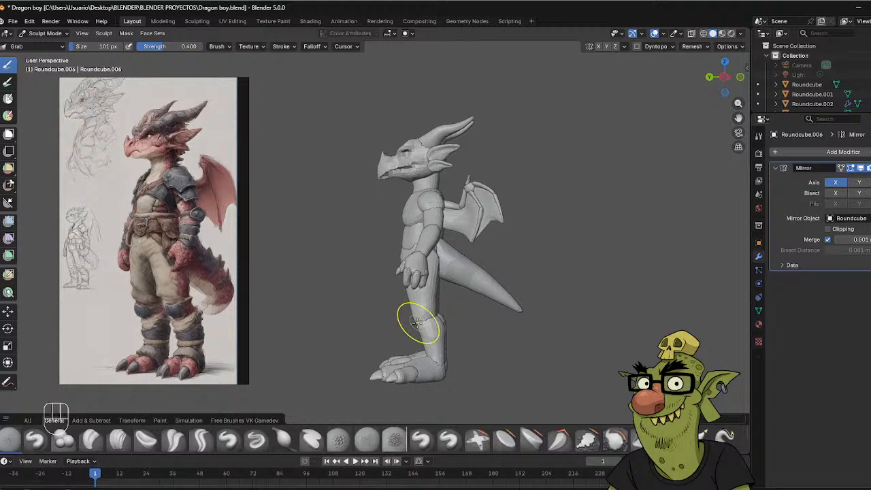
middle_drag(416, 328, 404, 323)
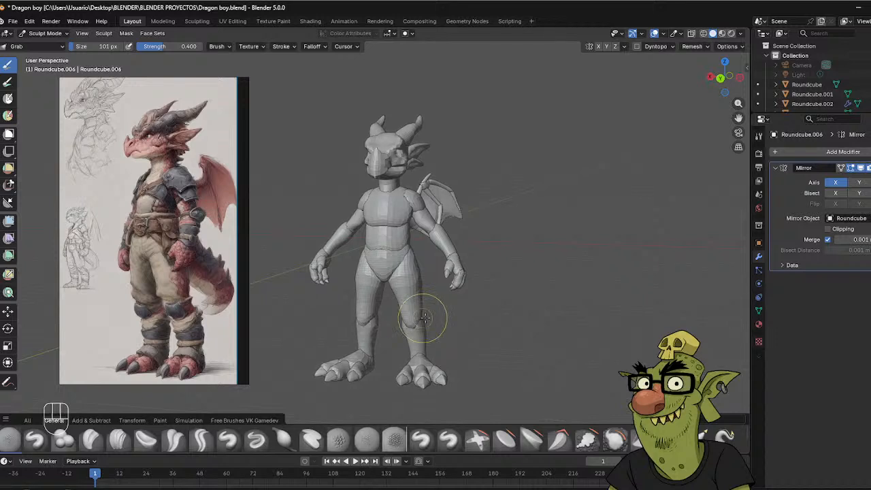
key(f)
click(418, 321)
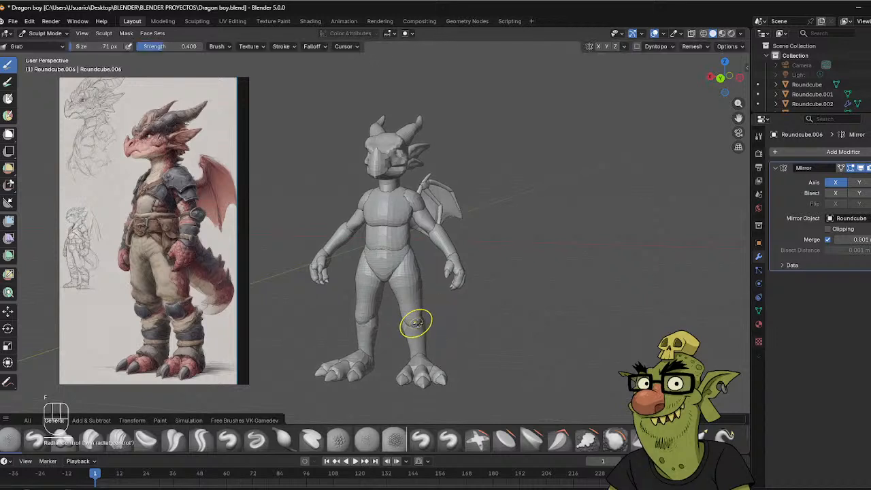
middle_drag(411, 323, 336, 299)
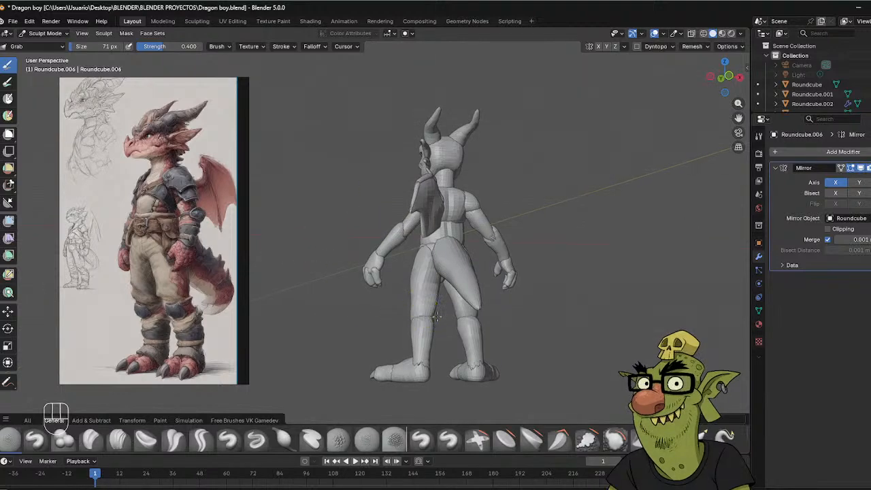
middle_drag(437, 313, 555, 269)
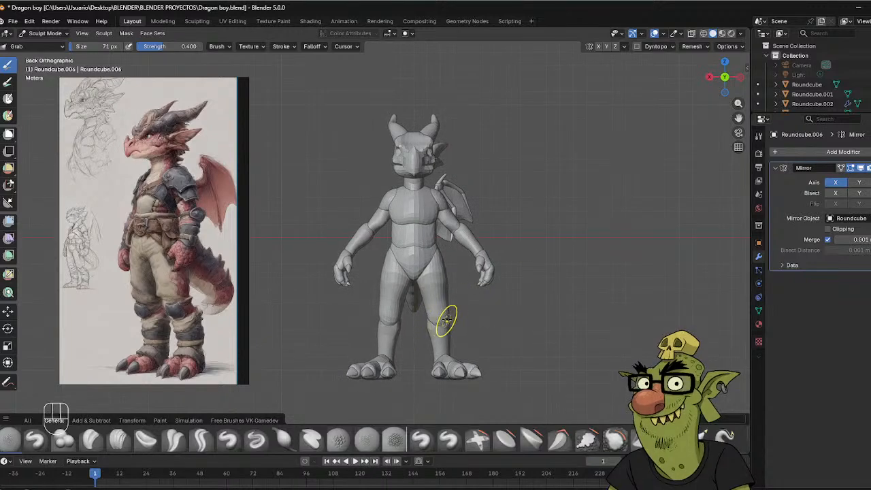
Focus on the figure's head and torso and switch from Sculpt Mode to Object Mode.
mouse_move(492, 240)
middle_down()
mouse_move(470, 243)
mouse_move(457, 204)
mouse_move(475, 209)
mouse_move(431, 268)
middle_up()
scroll(474, 193, up, 2)
scroll(473, 191, up, 2)
key(shift+a)
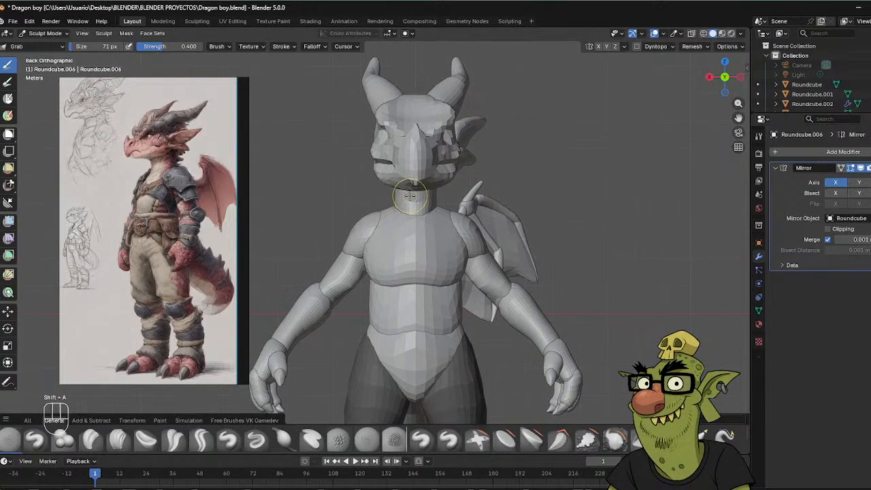
key(ctrl+Tab)
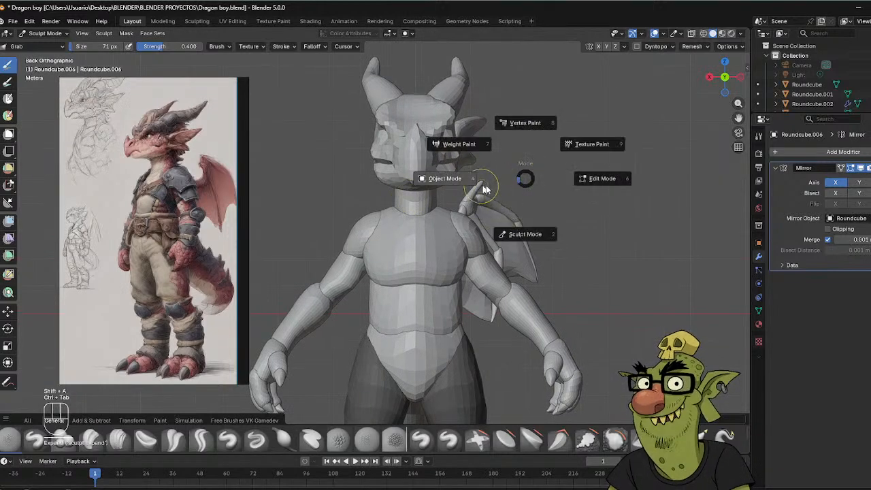
click(462, 181)
Re-enter Sculpt Mode on the thighs, clear their mask and return to Object Mode.
key(ctrl+Tab)
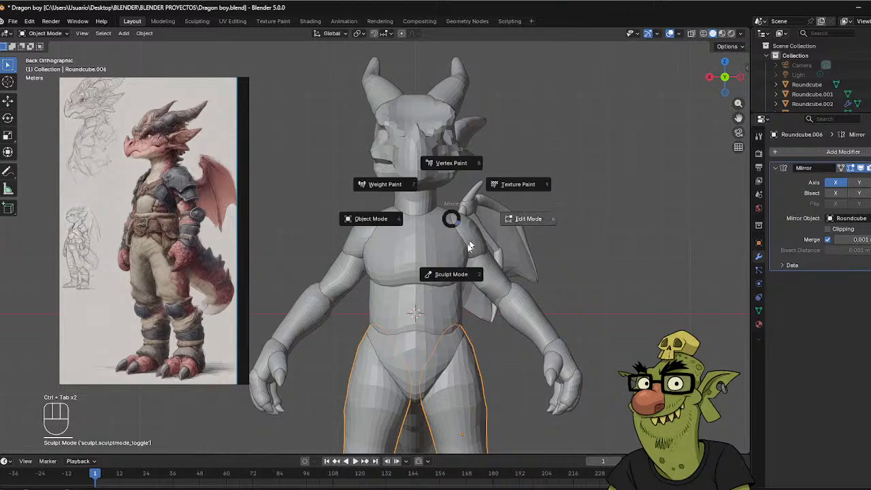
click(457, 264)
key(a)
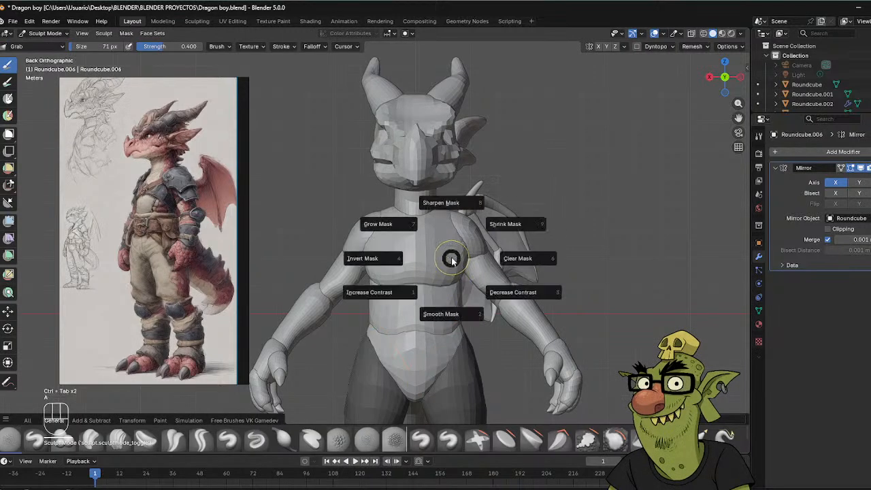
click(525, 253)
key(ctrl+Tab)
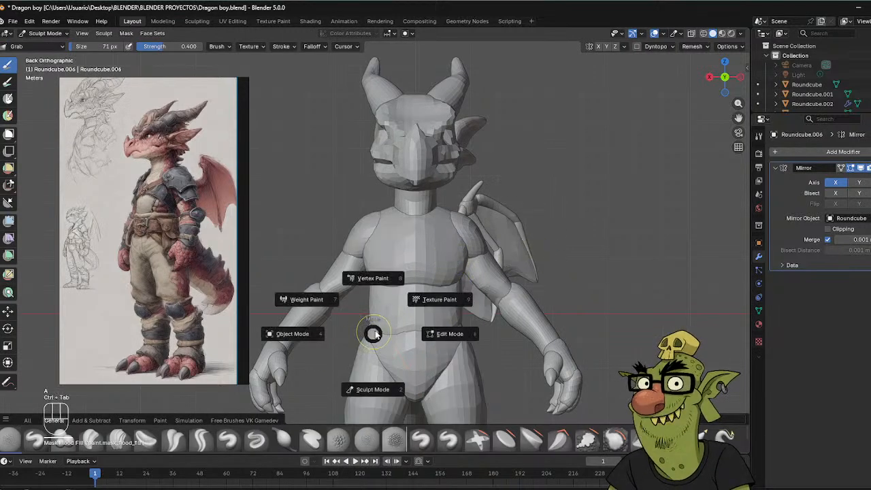
click(300, 336)
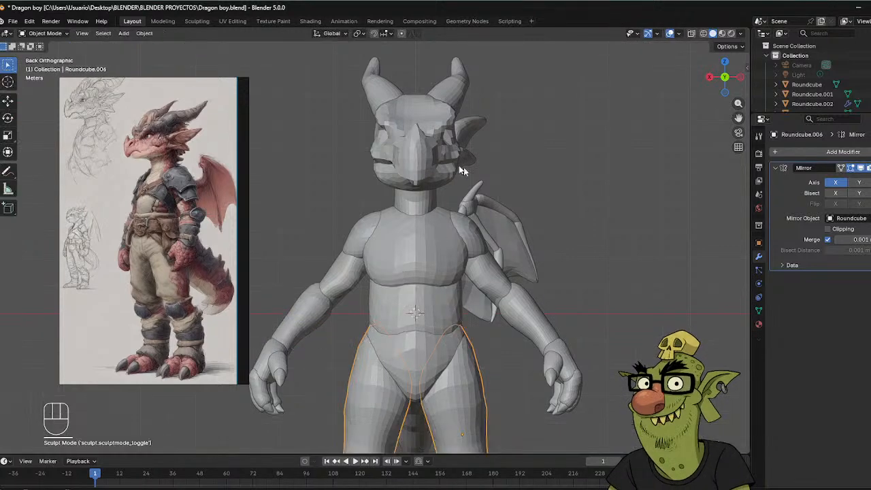
Add a UV sphere and raise it along the Z axis to the dragon's eye height.
click(545, 154)
key(shift+a)
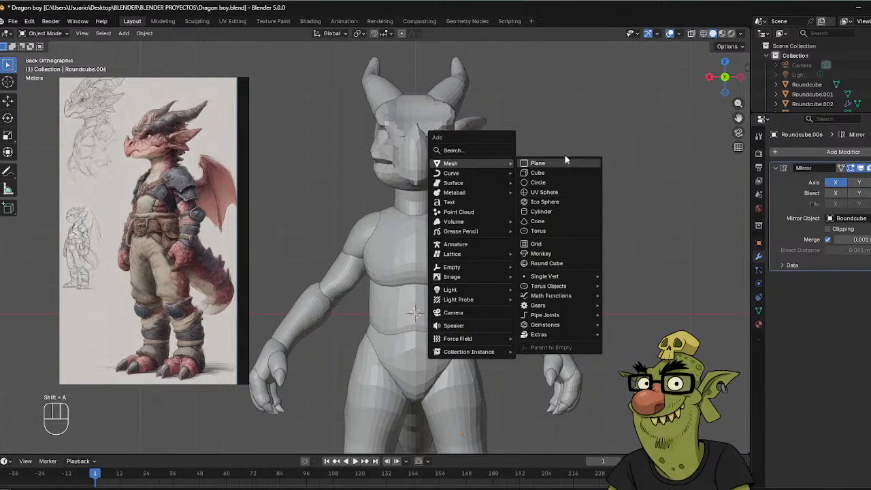
click(544, 192)
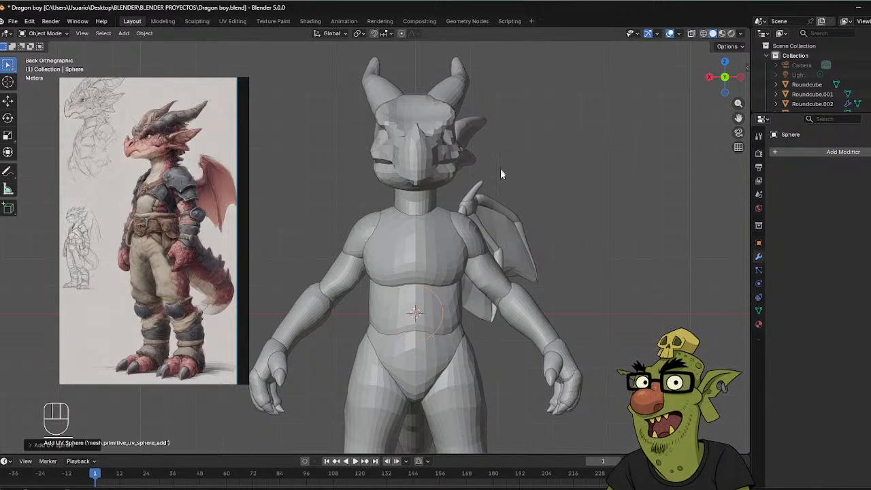
key(g)
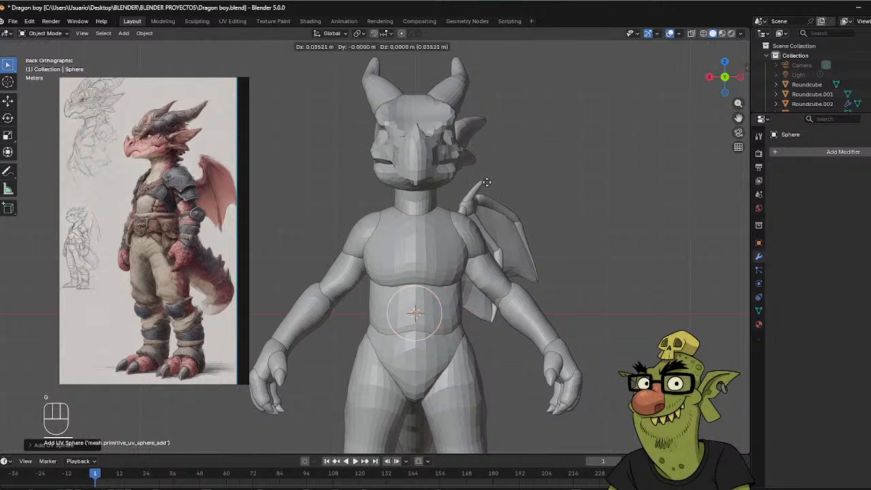
key(z)
click(454, 58)
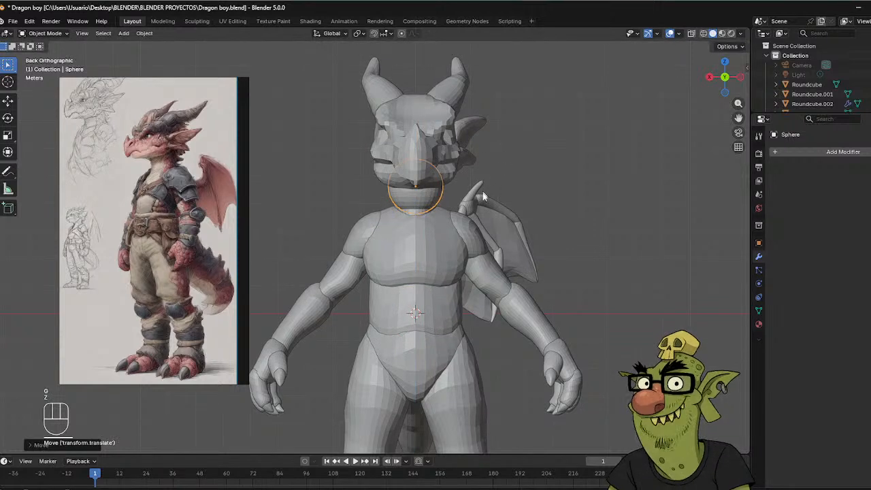
key(g)
key(z)
click(463, 158)
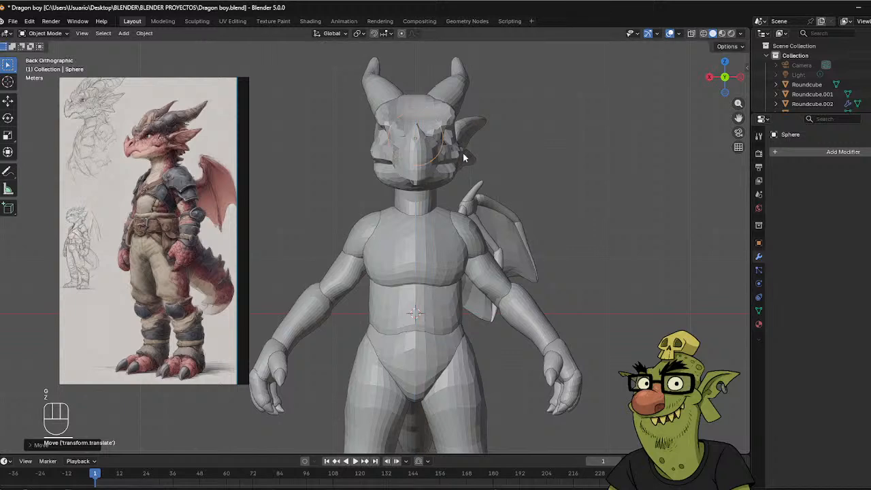
Move the sphere along the X axis to the side of the head and scale it down towards eye size.
key(g)
key(x)
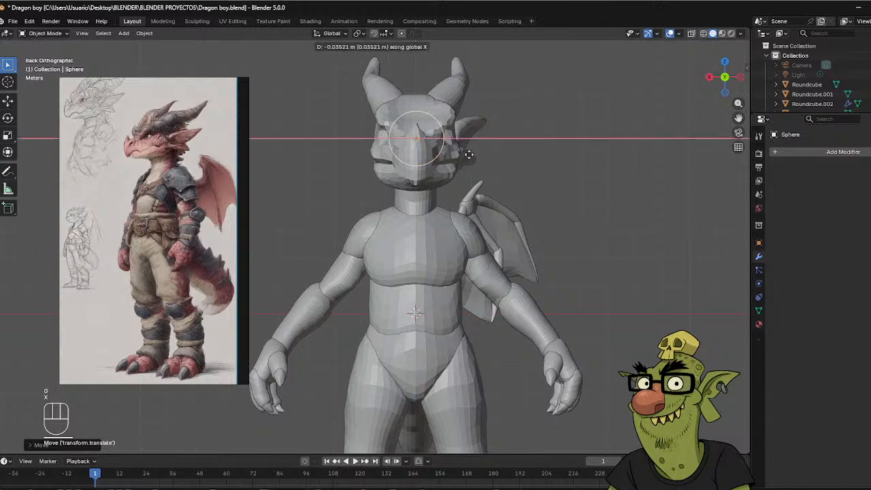
click(510, 158)
key(s)
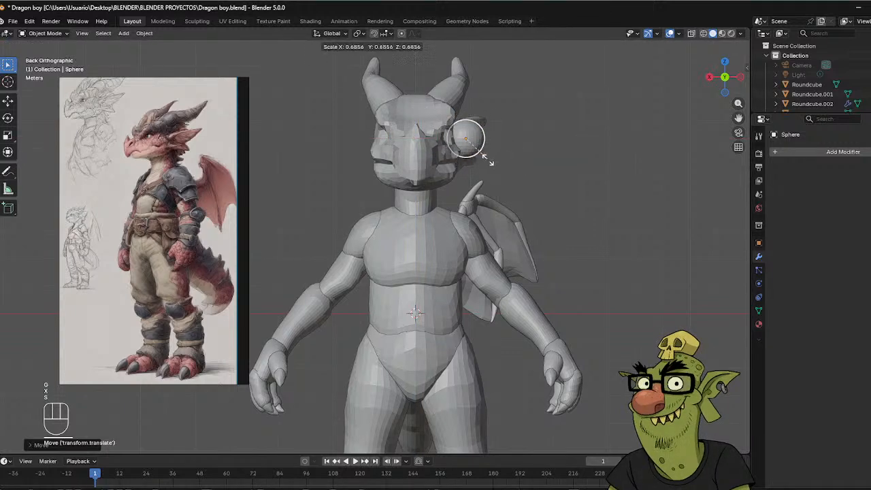
click(486, 160)
Add a Subdivision Surface modifier to the sphere and set its viewport levels to 2.
middle_drag(486, 160, 436, 131)
click(789, 154)
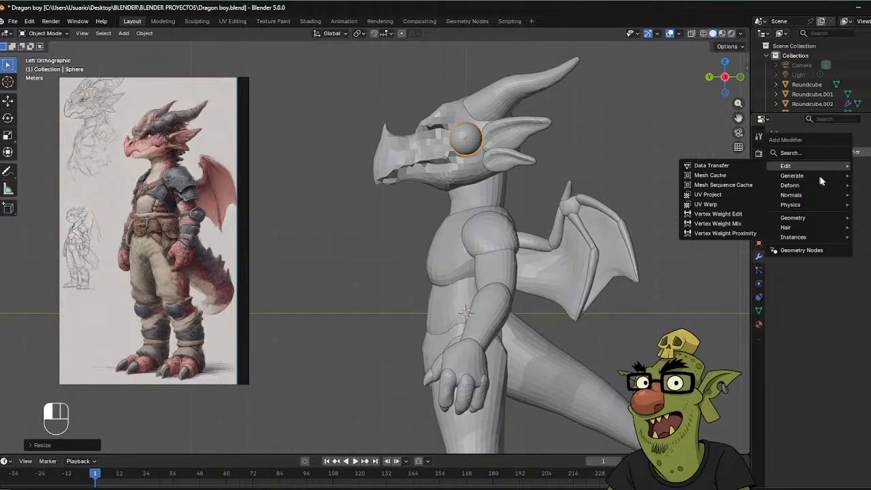
mouse_move(804, 178)
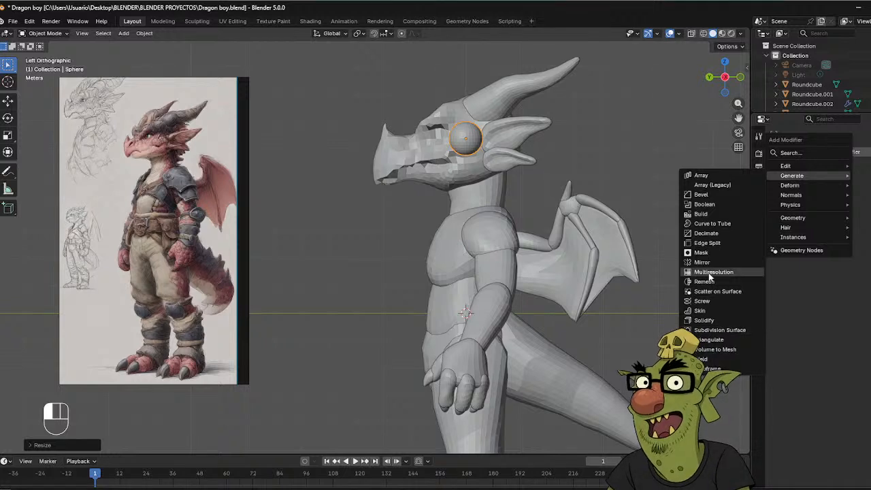
click(714, 331)
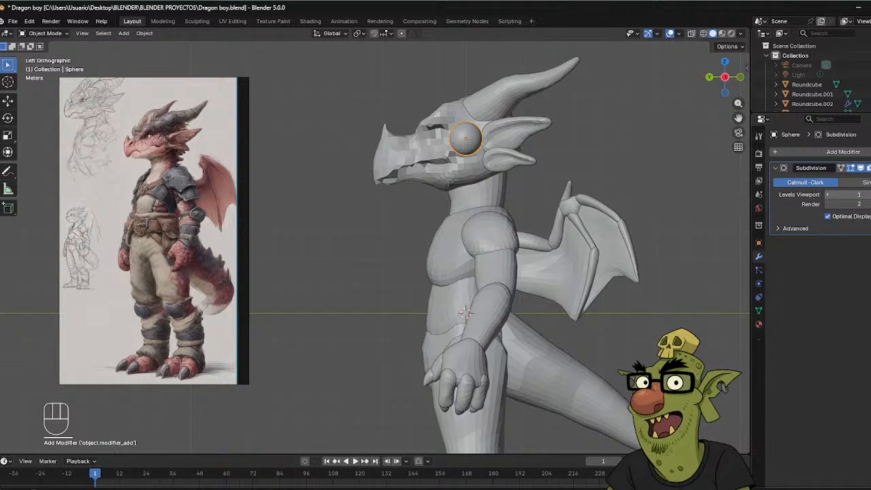
click(827, 195)
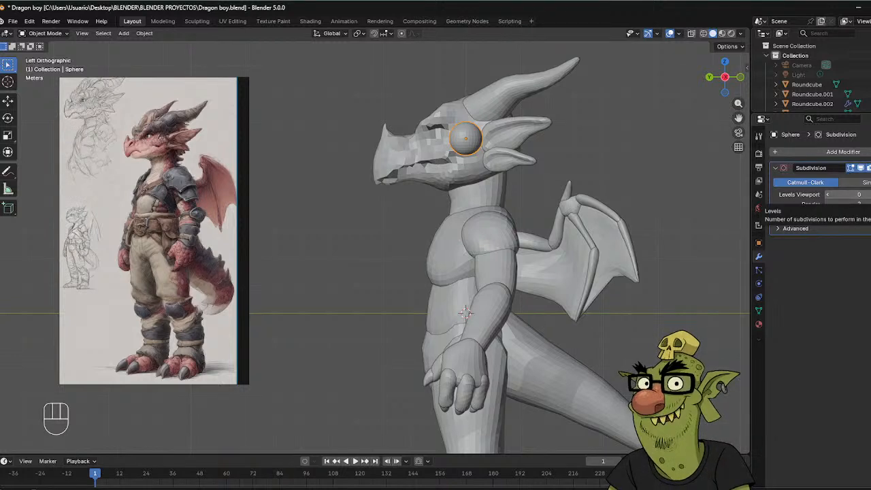
click(869, 194)
In the side view, move the sphere along the Y axis to the eye socket and scale it down slightly.
alt+middle_drag(496, 155, 469, 172)
key(g)
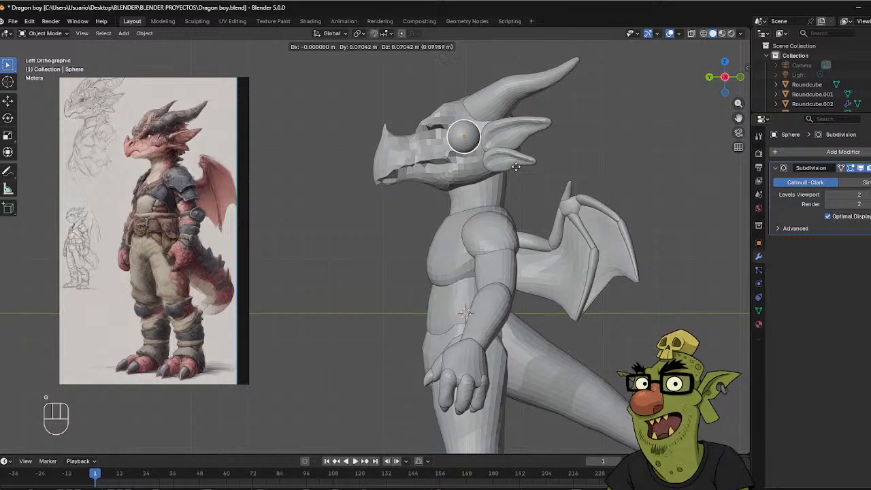
key(y)
click(485, 163)
key(s)
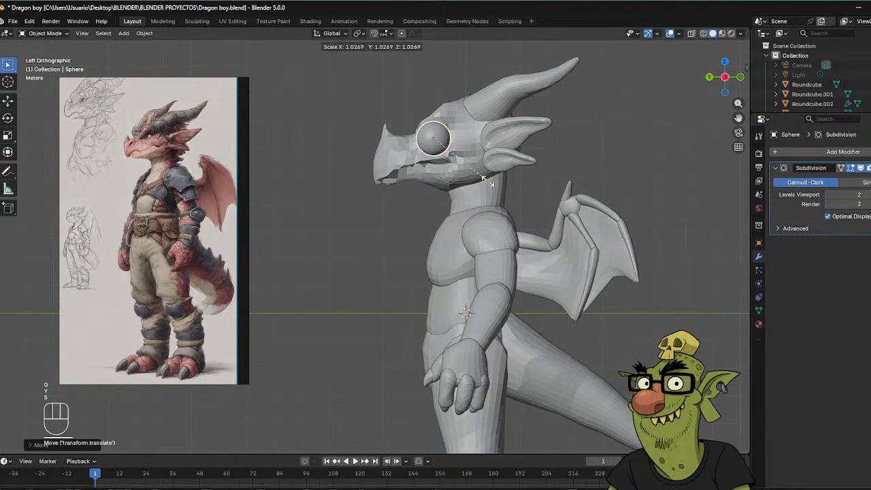
click(444, 188)
Shift the eye sphere inward along the X axis so it sits in the head's eye socket.
middle_drag(454, 189, 573, 180)
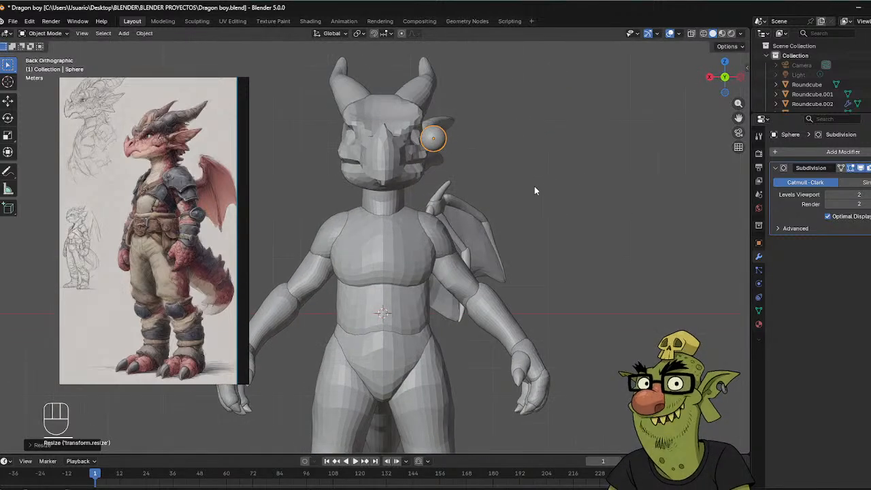
key(g)
key(x)
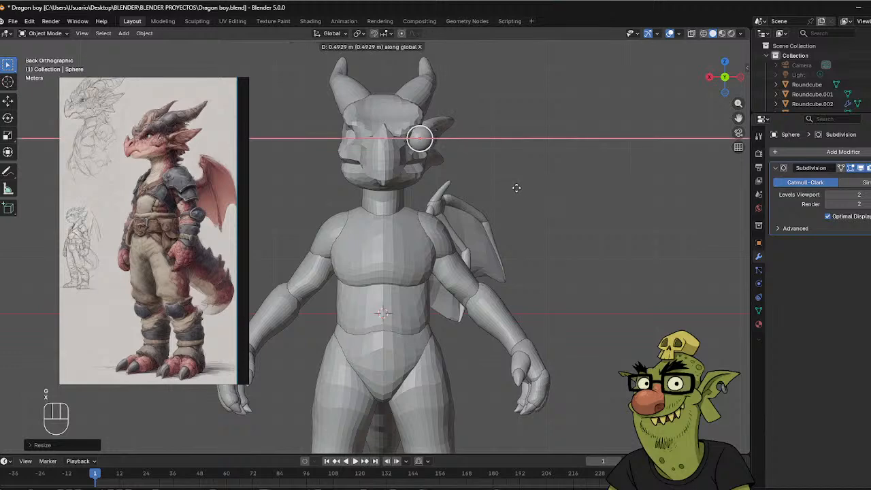
click(518, 186)
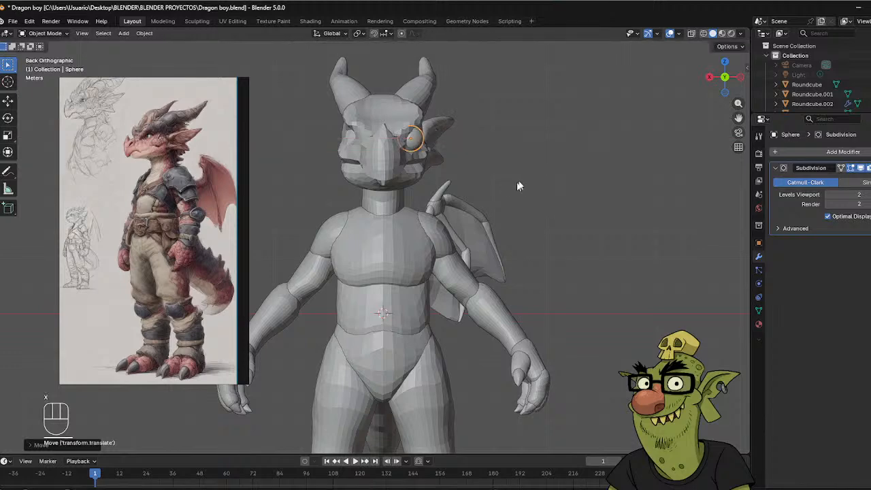
Scale the eye sphere down to fit the socket and raise it slightly along the Z axis.
middle_drag(519, 187, 402, 184)
key(s)
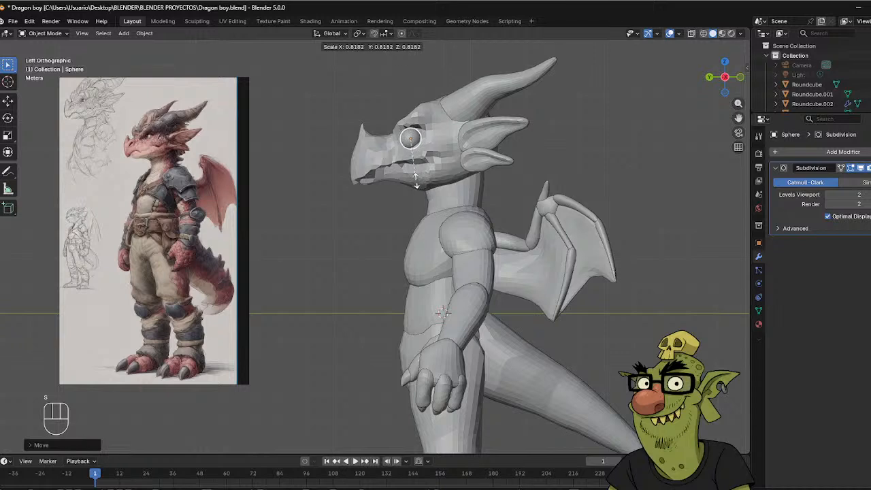
click(418, 180)
key(g)
key(z)
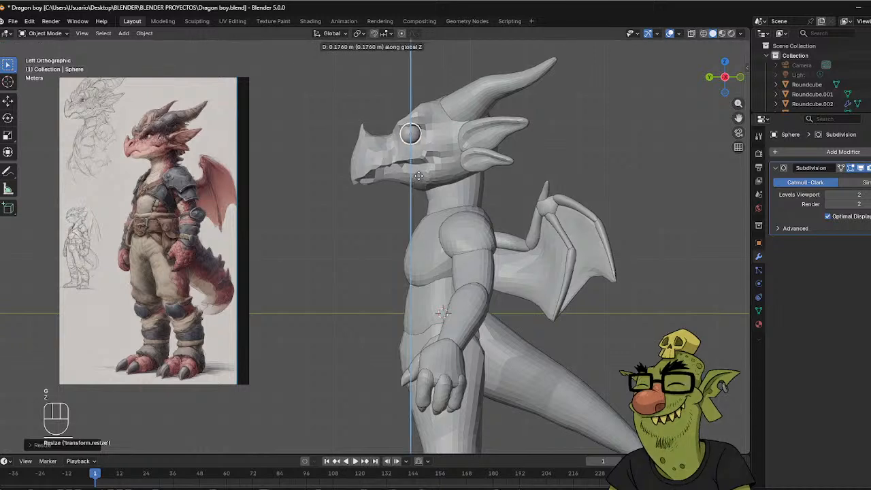
click(418, 178)
Fine-tune the eye sphere's size and its sideways position in the socket along the X axis.
middle_drag(418, 178, 487, 164)
key(s)
click(523, 184)
click(410, 142)
alt+middle_drag(410, 141, 545, 157)
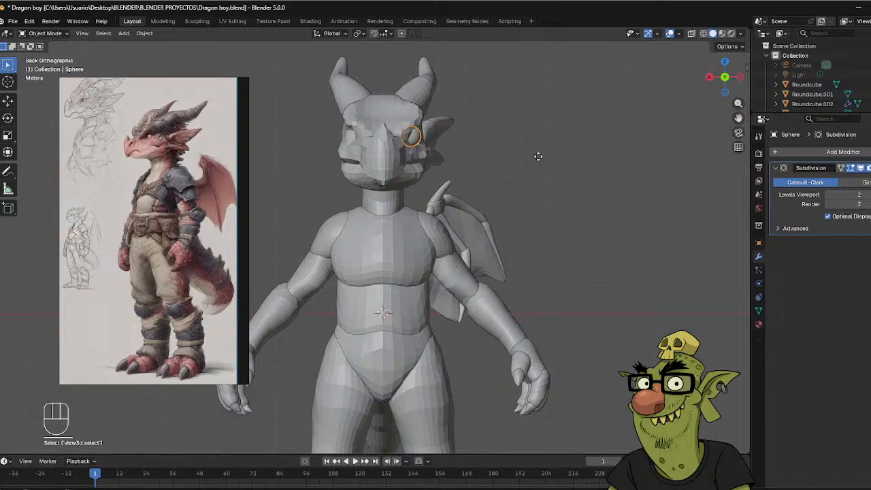
key(g)
key(x)
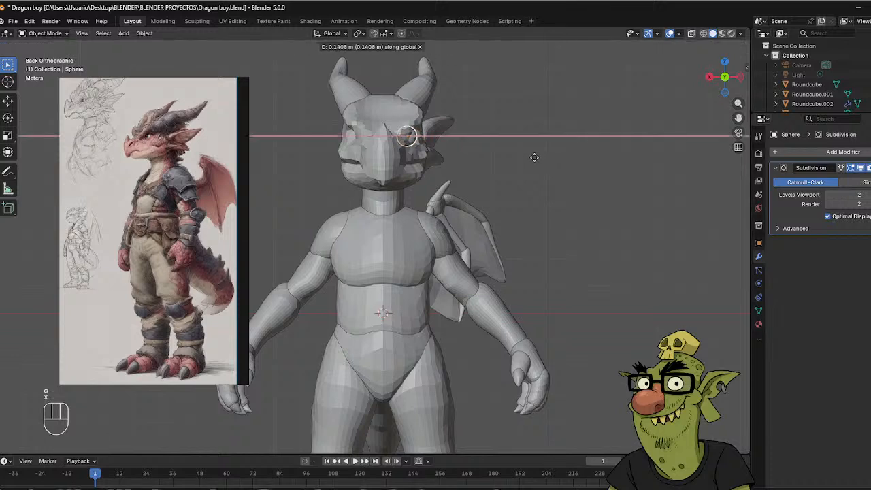
click(534, 156)
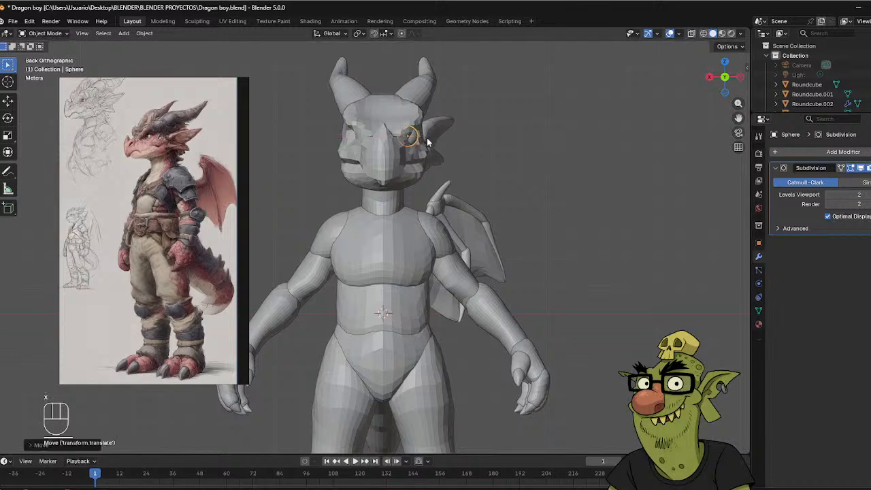
Mirror the eye across the X axis with a Mirror modifier using the head, Roundcube, as mirror object.
click(843, 152)
mouse_move(837, 158)
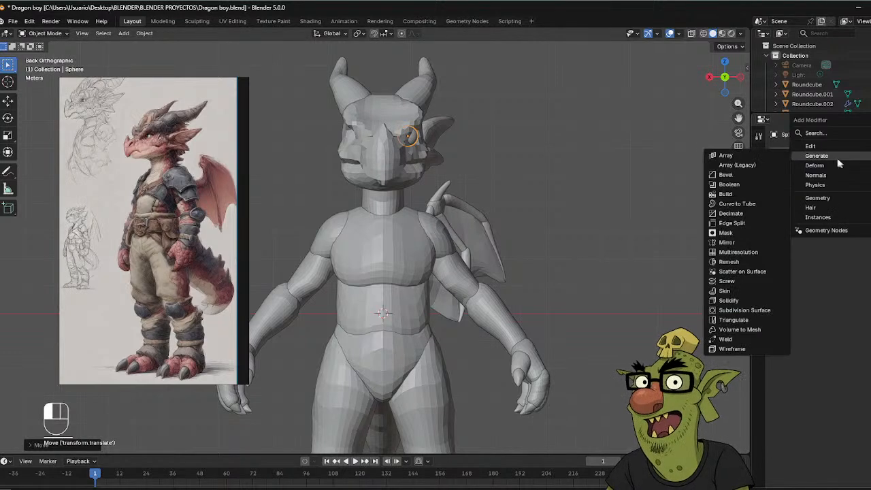
click(773, 242)
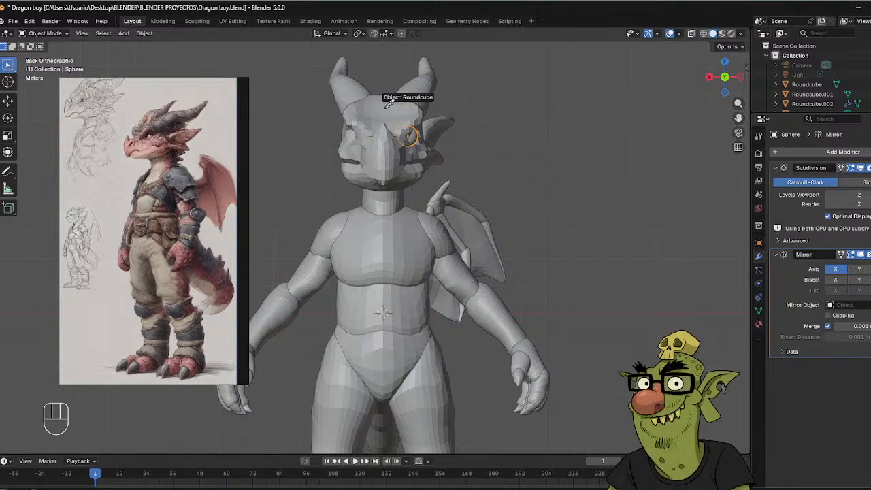
click(408, 128)
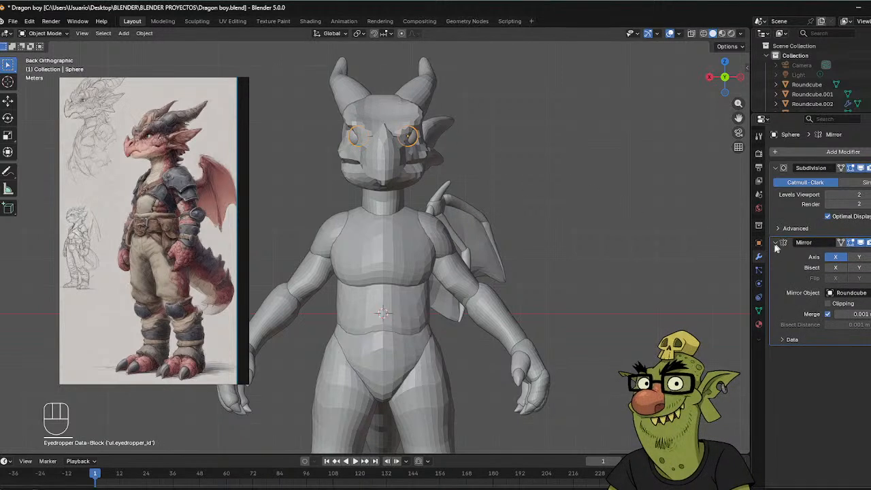
click(395, 161)
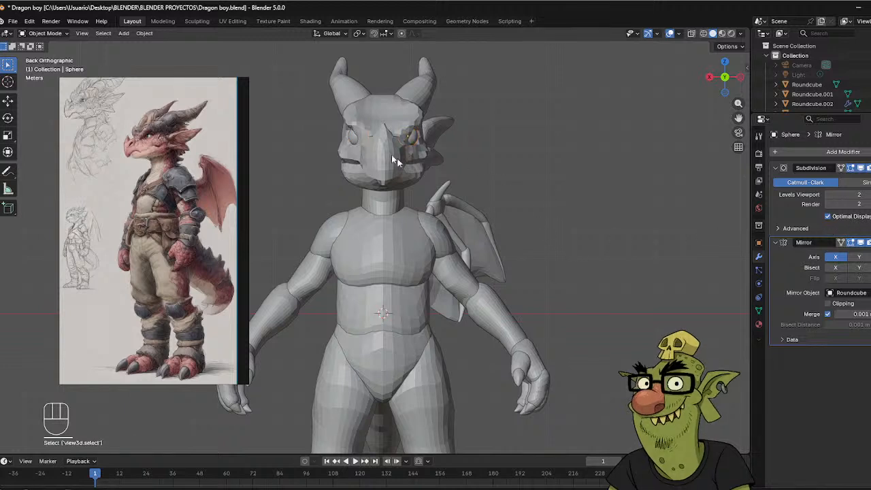
Add a Mirror modifier to the large upper ear and use the head, Roundcube, as its mirror object.
click(440, 127)
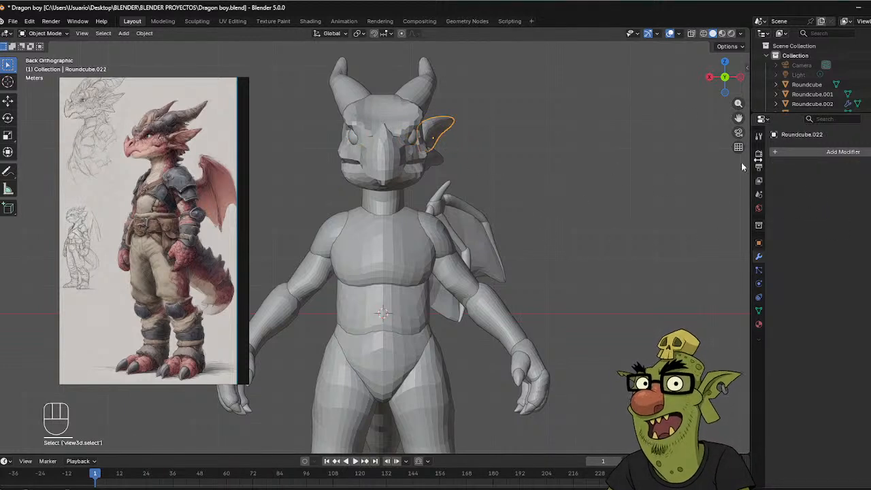
click(841, 152)
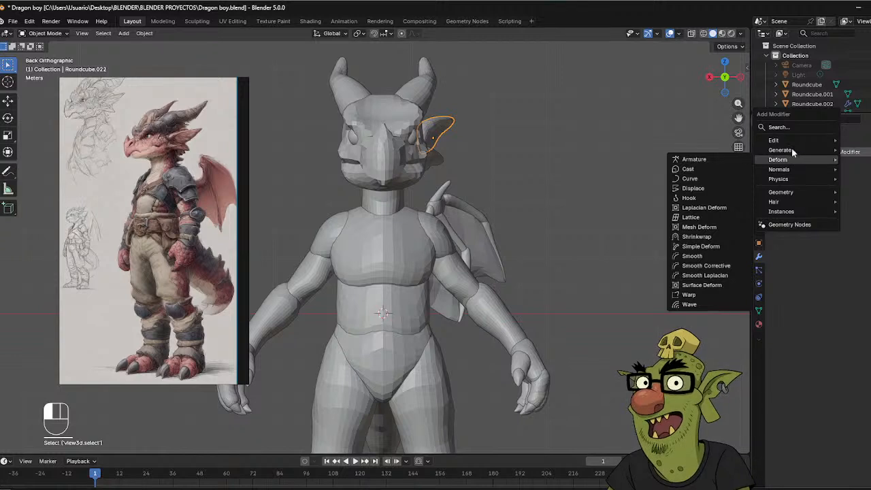
click(575, 131)
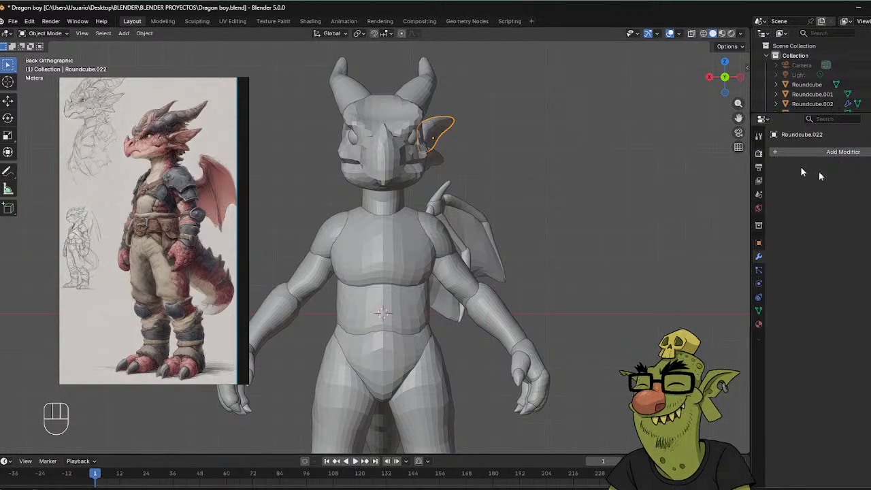
click(833, 153)
mouse_move(786, 153)
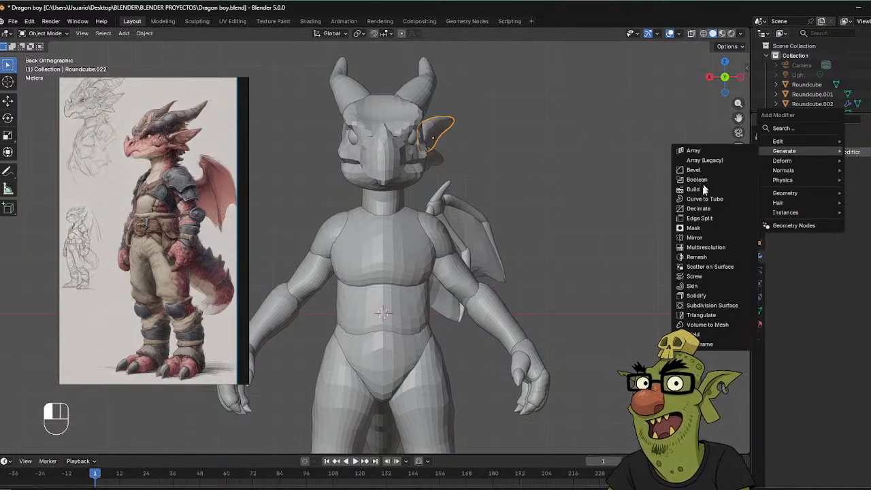
click(695, 237)
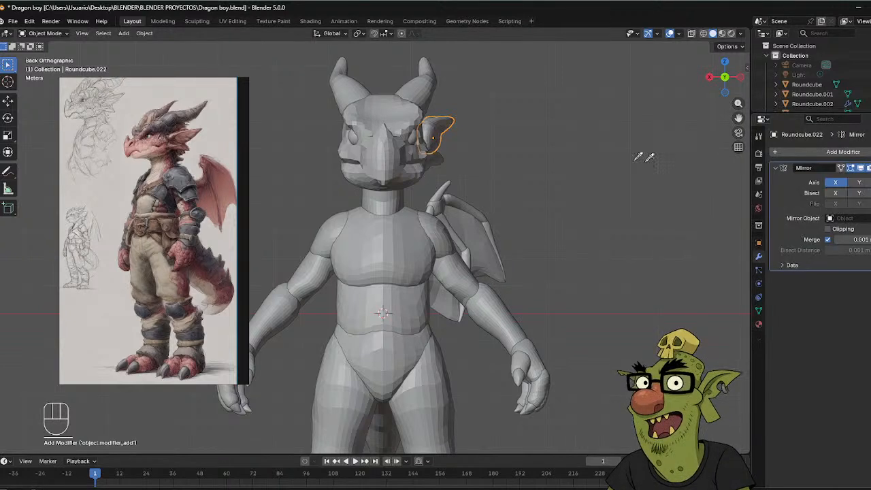
click(405, 110)
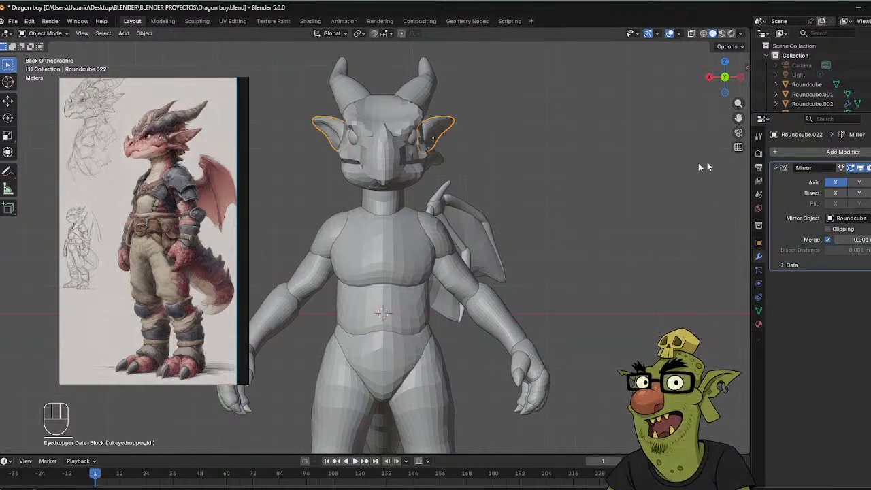
Add a Mirror modifier to the small lower ear and use the head, Roundcube, as its mirror object.
click(442, 156)
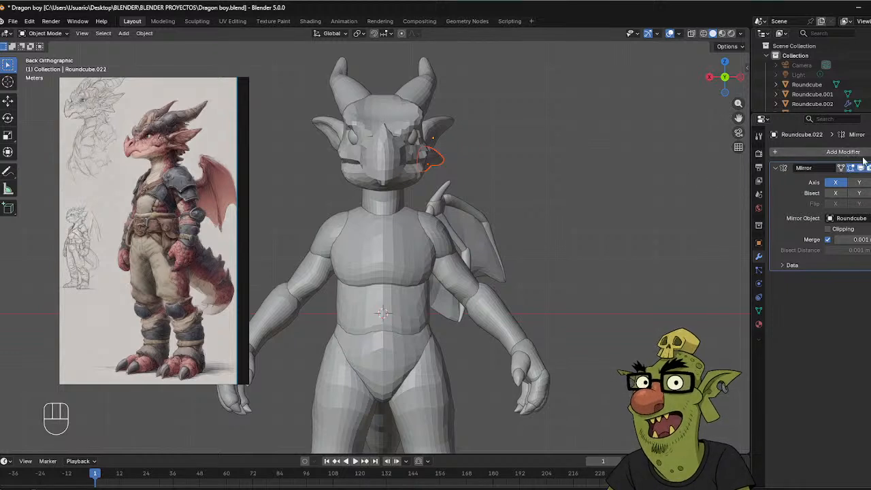
click(438, 163)
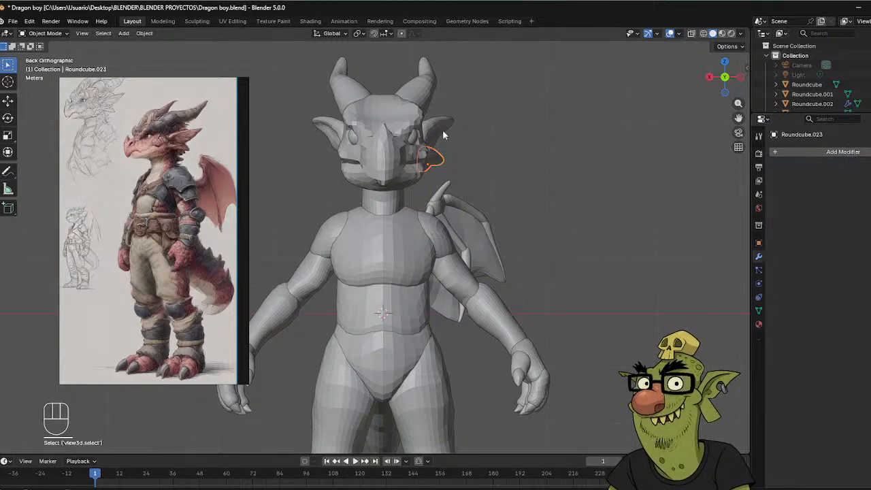
click(843, 152)
mouse_move(838, 150)
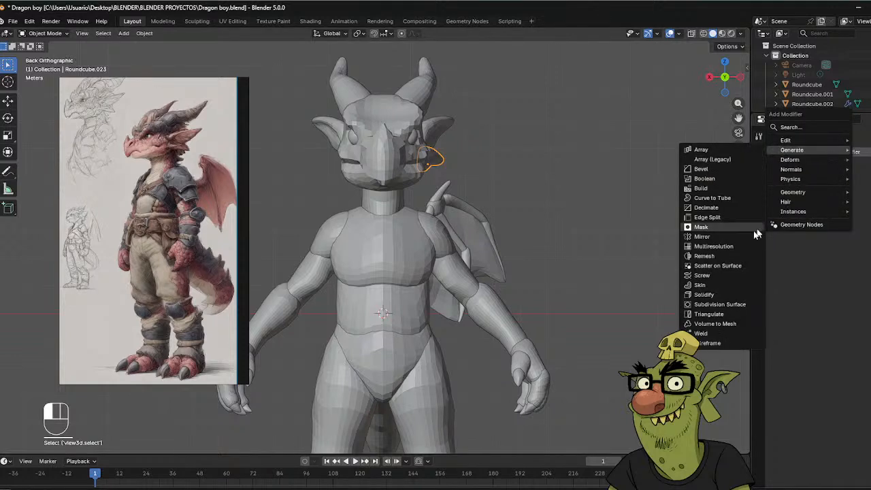
click(724, 239)
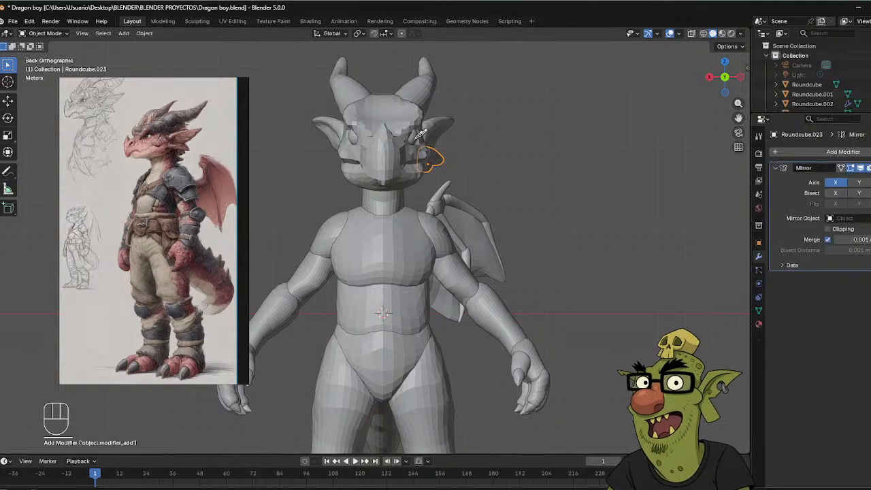
click(412, 109)
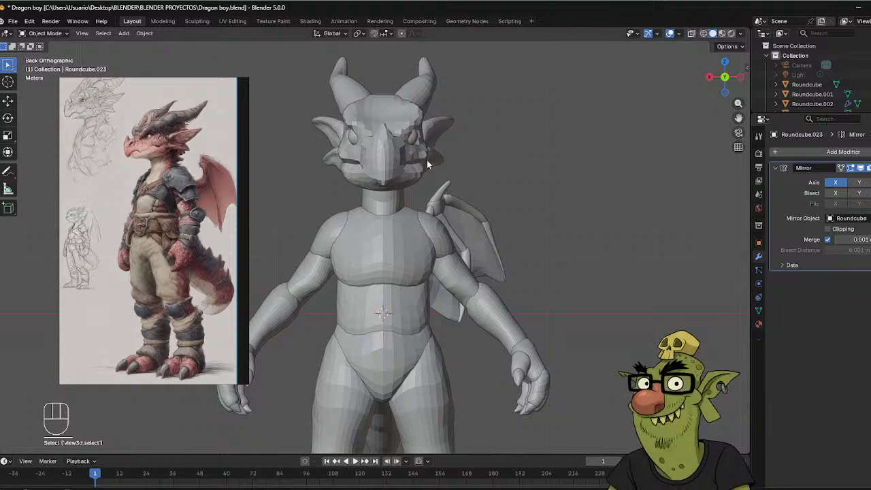
Put the head in Sculpt Mode and open up the area around the eyes with the Grab brush at 139 px.
middle_drag(427, 160, 412, 177)
scroll(440, 144, down, 5)
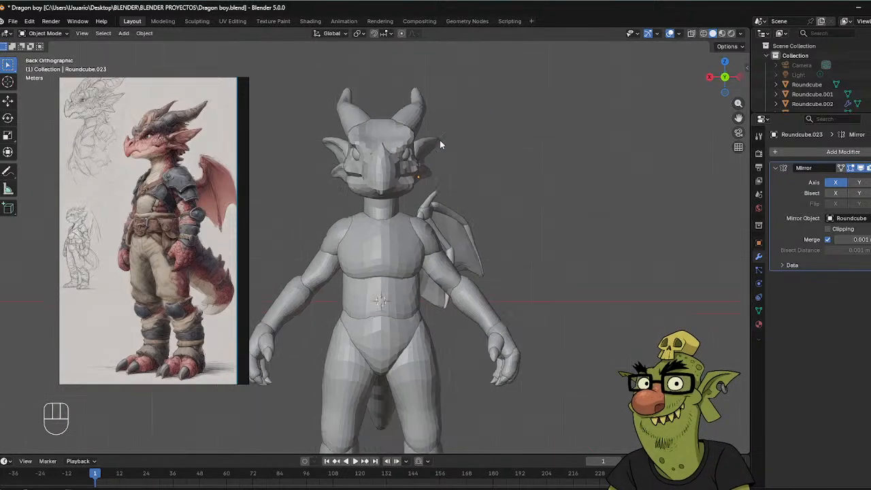
shift+middle_drag(337, 135, 355, 146)
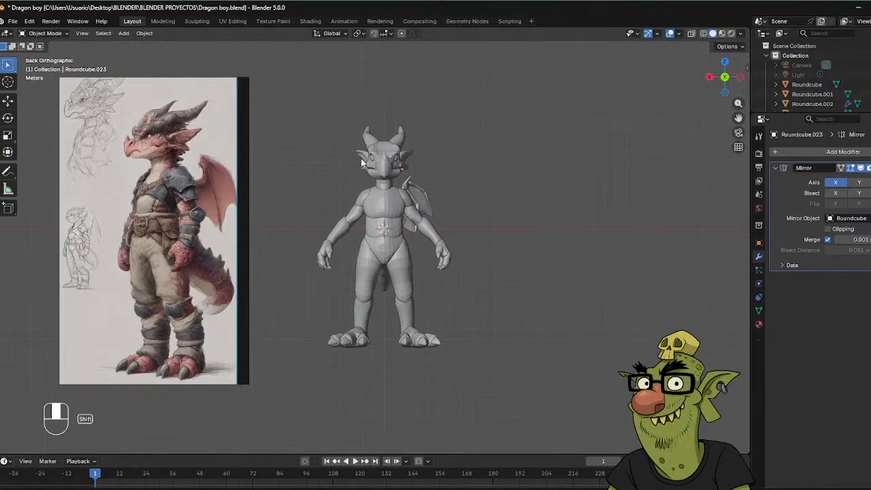
scroll(397, 146, up, 5)
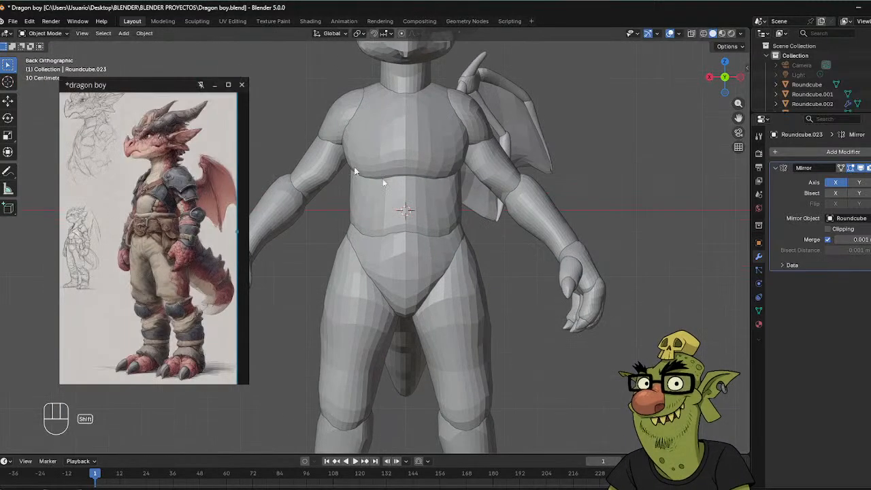
ctrl+scroll(511, 195, up, 6)
ctrl+click(443, 168)
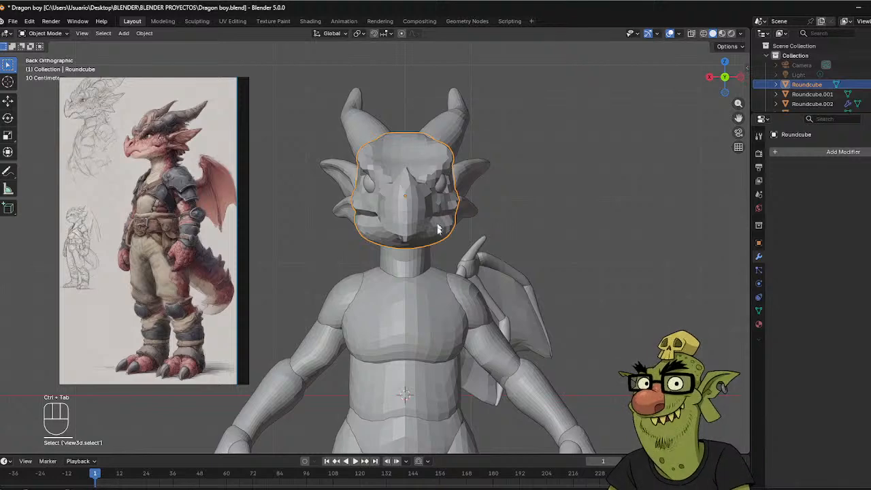
key(ctrl+Tab)
click(426, 279)
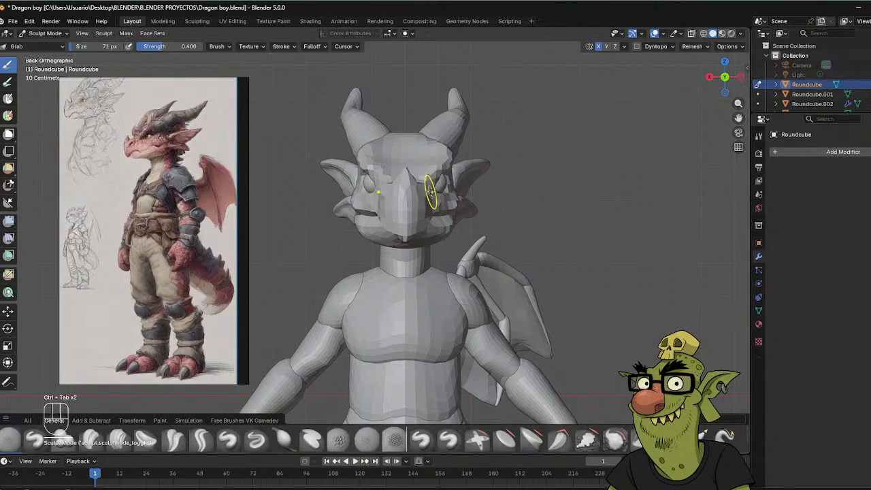
key(f)
click(526, 185)
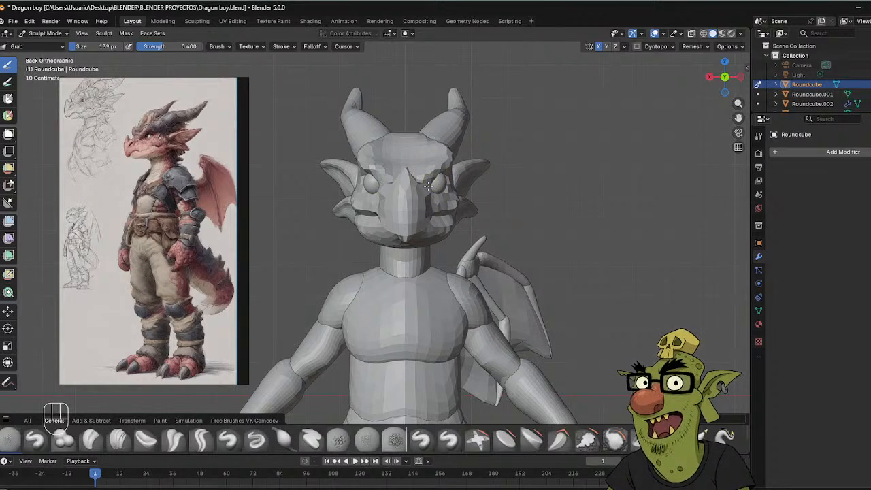
mouse_move(427, 183)
middle_down()
mouse_move(490, 188)
mouse_move(440, 191)
middle_up()
key(ctrl+KP_3)
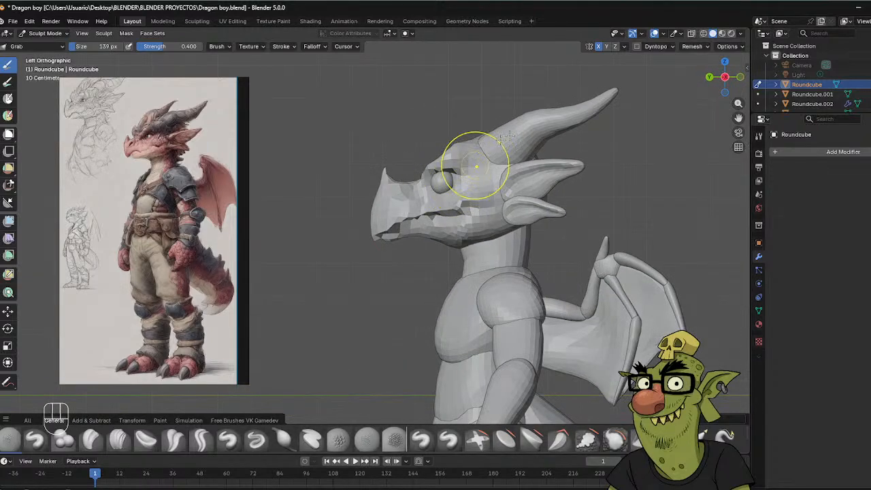
scroll(511, 133, down, 2)
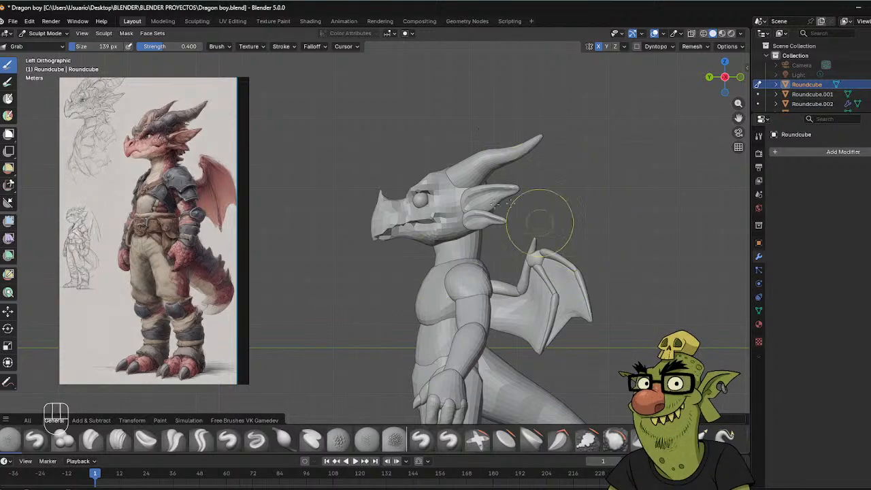
scroll(404, 176, up, 2)
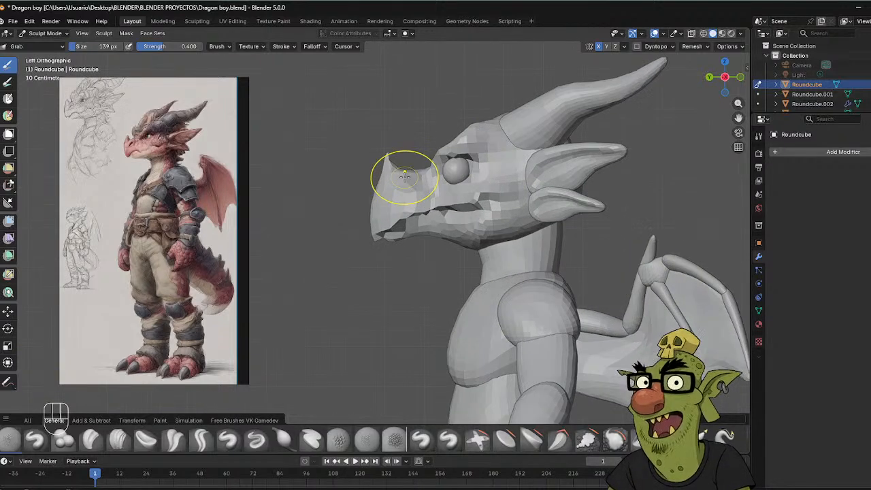
scroll(357, 249, up, 1)
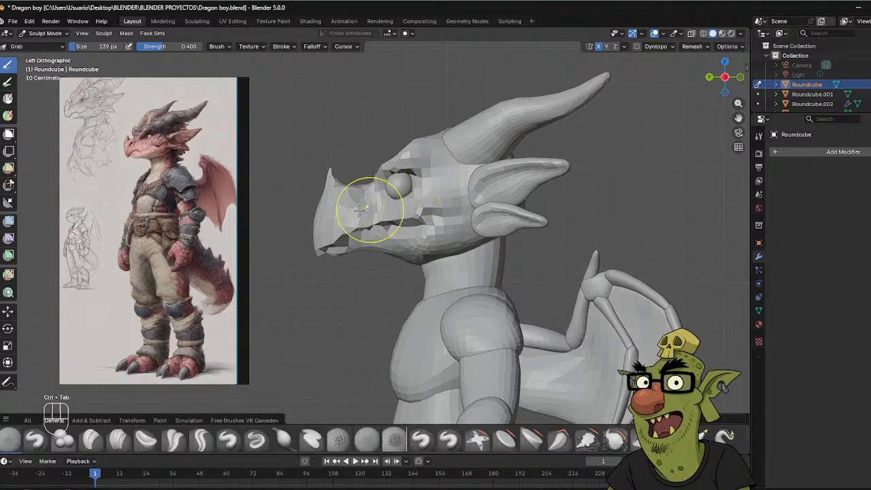
key(ctrl+Tab)
click(282, 207)
key(ctrl+Tab)
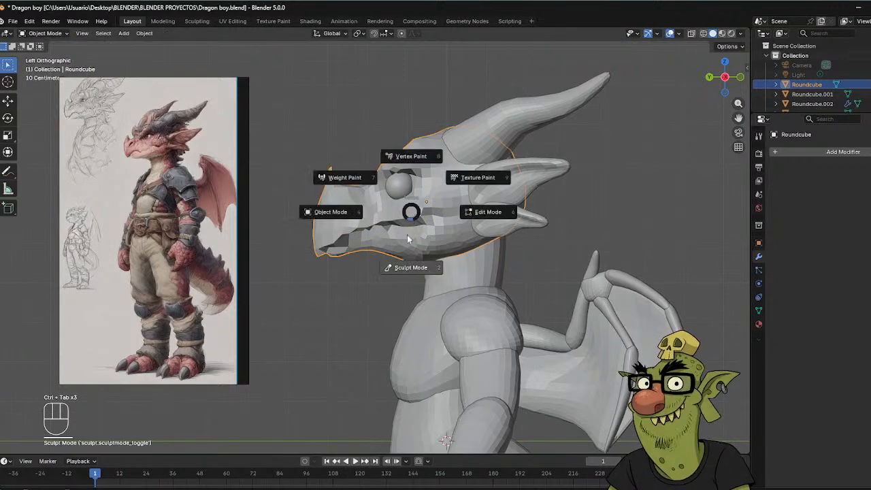
click(403, 270)
Switch the head back to Object Mode and apply its scale.
key(ctrl+Tab)
click(305, 216)
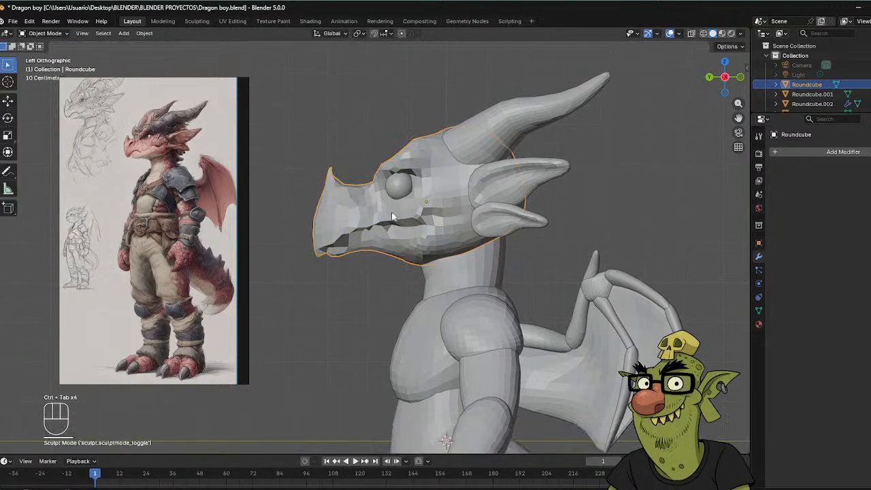
click(408, 216)
key(ctrl+Tab)
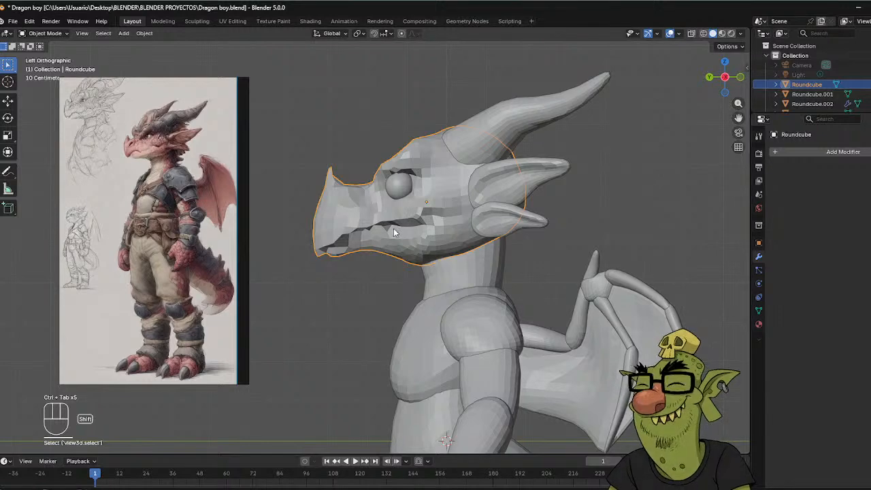
key(shift+a)
mouse_move(364, 231)
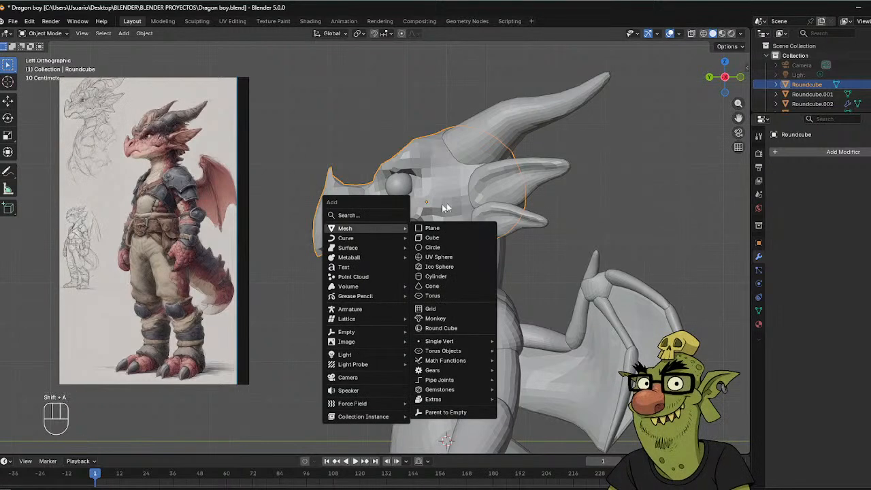
key(ctrl+a)
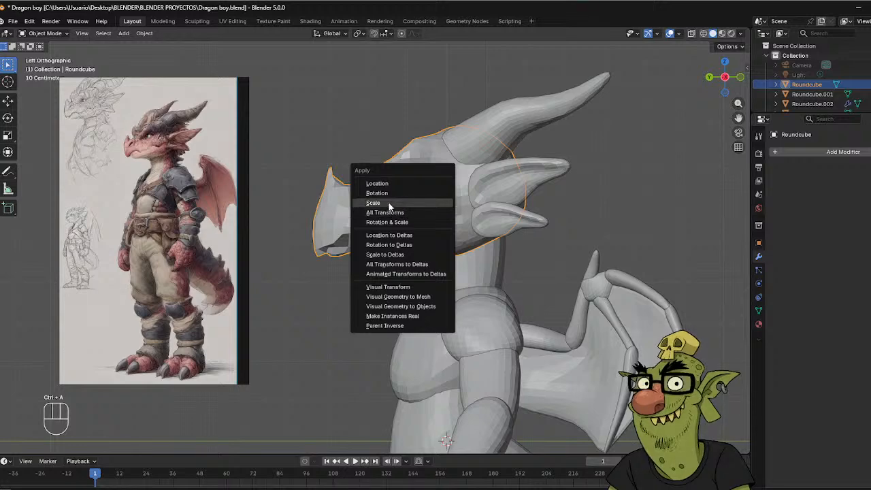
click(403, 202)
Voxel-remesh the head in Sculpt Mode with a finer voxel size.
key(ctrl+Tab)
click(401, 262)
mouse_move(417, 185)
middle_down()
mouse_move(449, 182)
mouse_move(425, 178)
middle_up()
key(r)
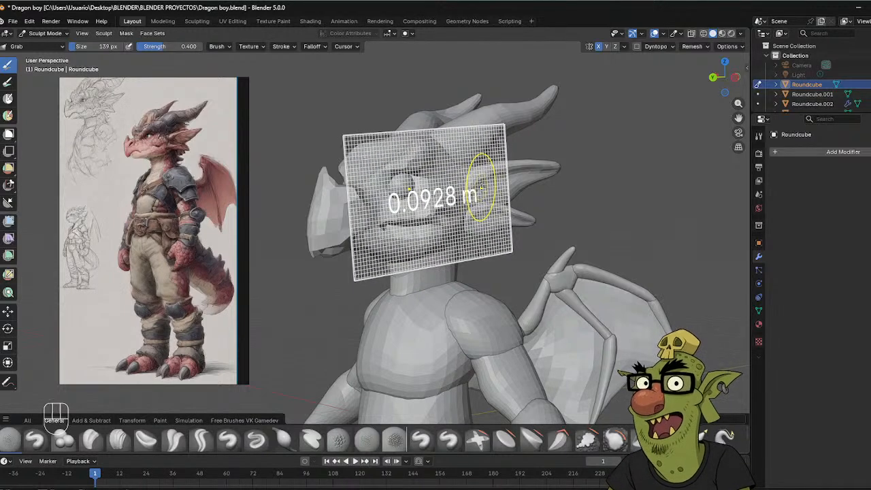
click(476, 185)
key(ctrl+r)
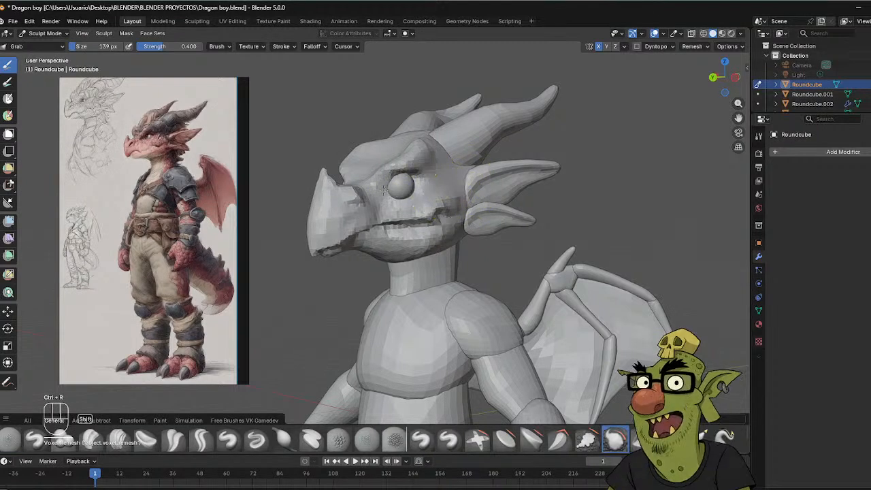
Smooth the remeshed surface of the head along the snout, the cheek and the mouth line.
drag(325, 239, 340, 263)
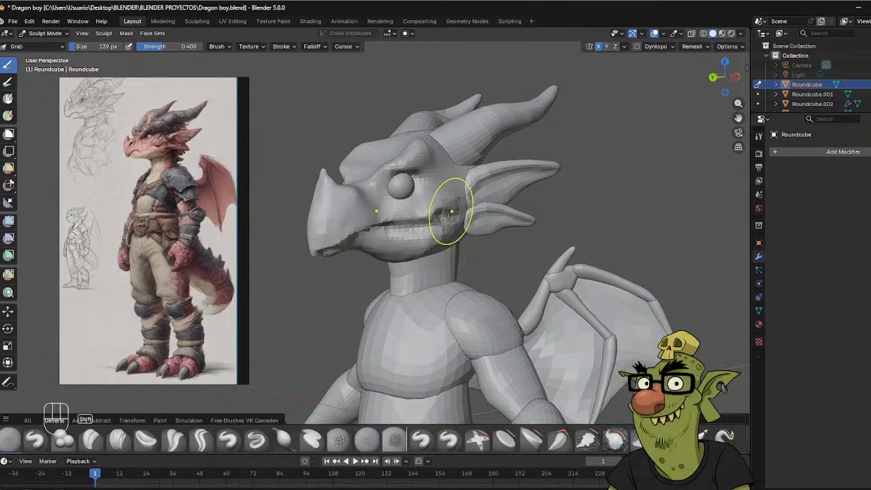
mouse_move(449, 209)
shift+mouse_down()
mouse_move(409, 211)
mouse_move(388, 191)
shift+mouse_up()
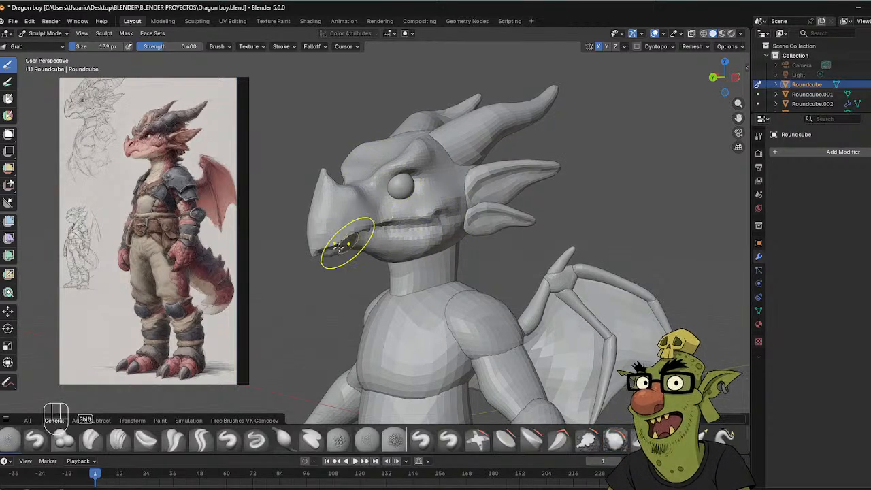
mouse_move(348, 242)
shift+mouse_down()
mouse_move(329, 249)
mouse_move(449, 226)
shift+mouse_up()
middle_drag(450, 226, 438, 204)
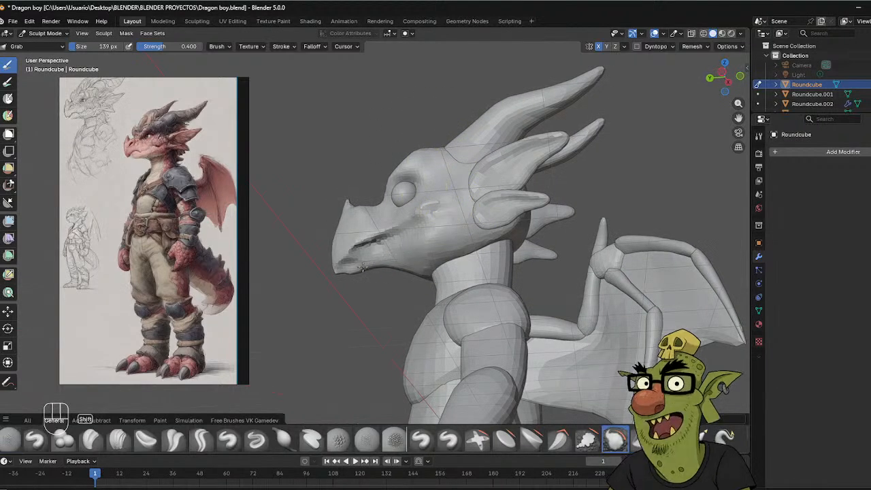
mouse_move(540, 209)
middle_down()
mouse_move(495, 202)
mouse_move(570, 142)
mouse_move(633, 108)
middle_up()
Pull the front of the upper lip and the beak tip downward with the Grab brush, using sizes of 94 and 154 px.
scroll(586, 94, down, 2)
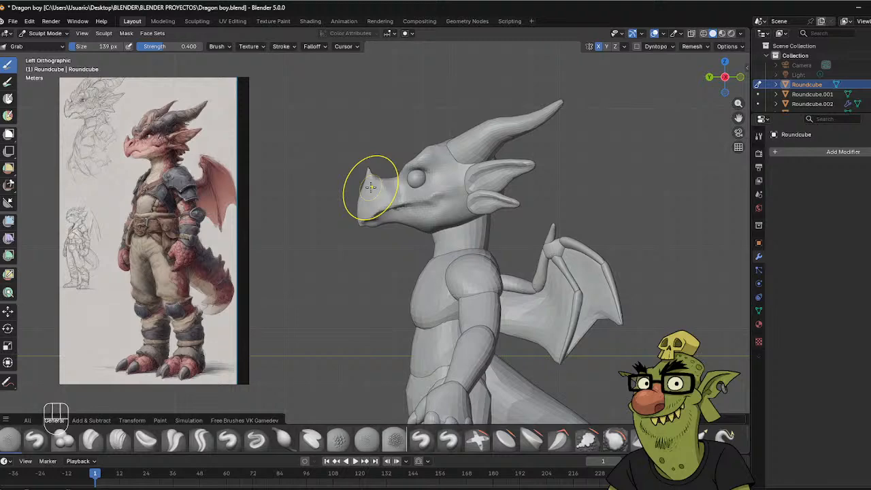
scroll(371, 186, up, 3)
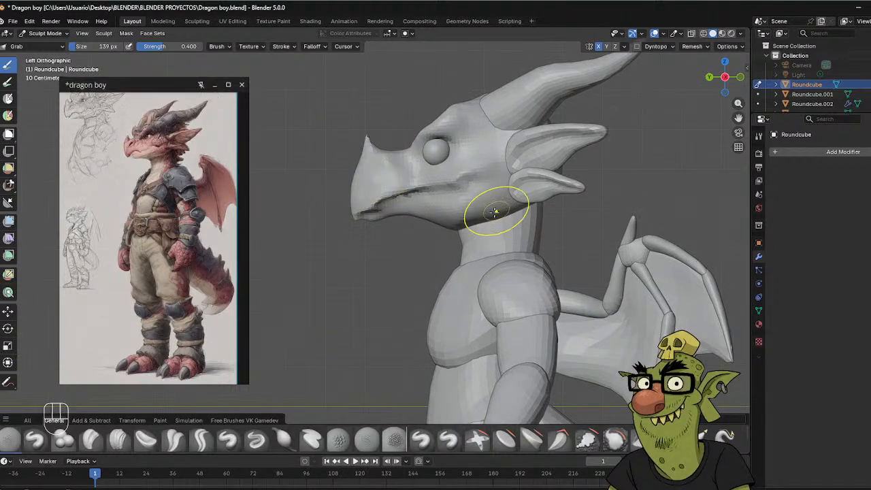
key(f)
click(507, 216)
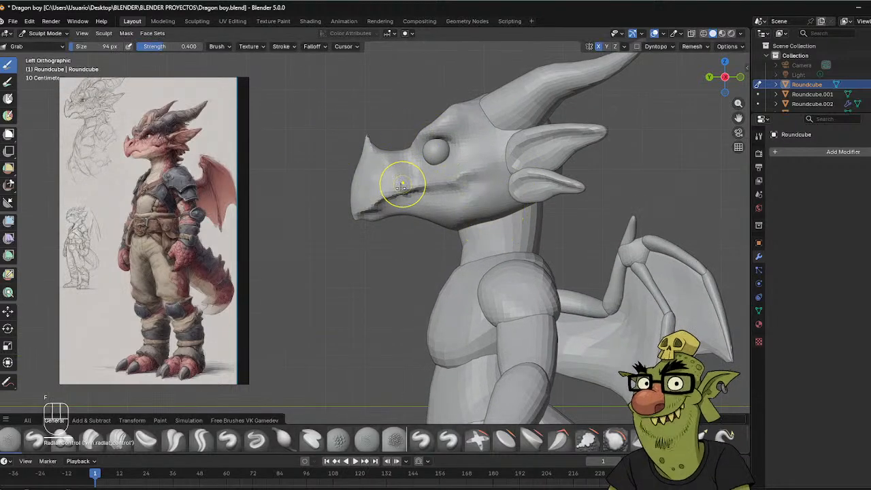
drag(400, 186, 395, 196)
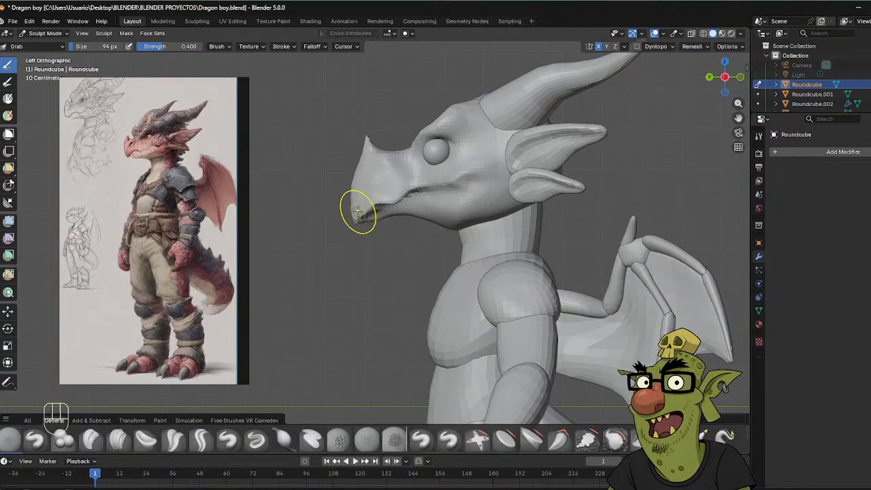
key(f)
click(385, 210)
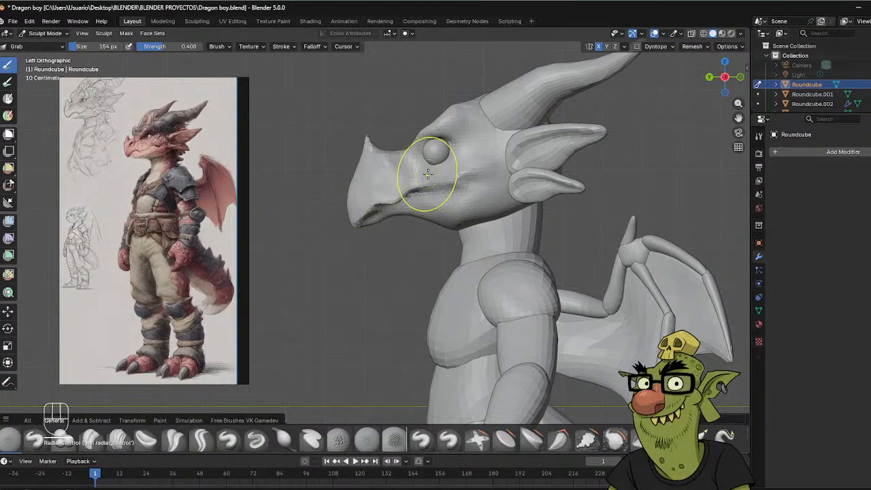
Refine the mouth edge behind the beak with the Grab brush, using sizes of 96 and 162 px.
shift+middle_drag(428, 170, 362, 194)
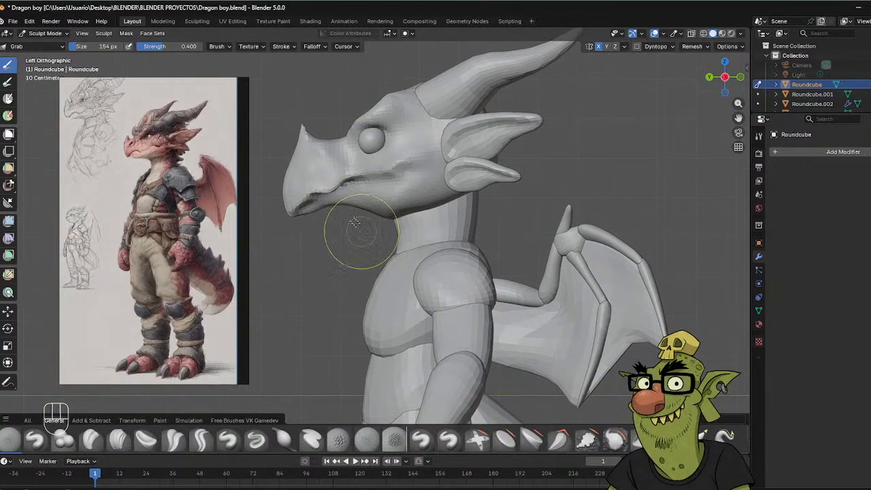
key(f)
click(335, 214)
middle_drag(335, 215, 350, 181)
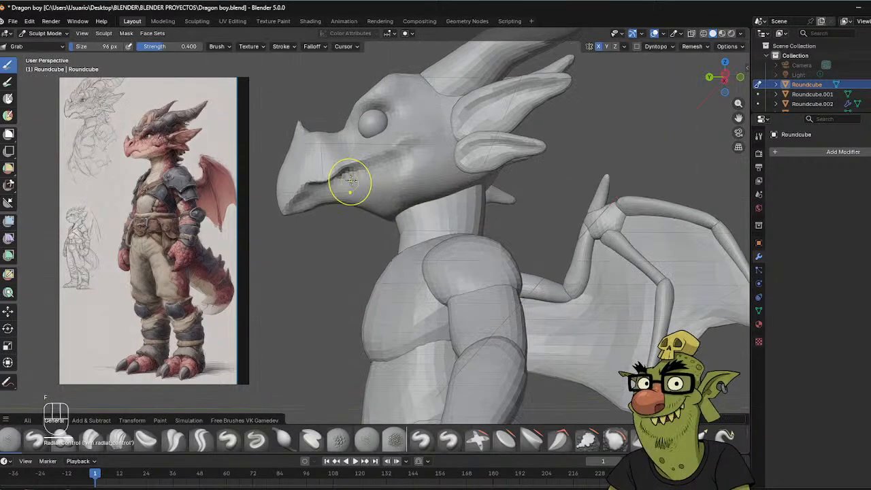
key(f)
click(379, 217)
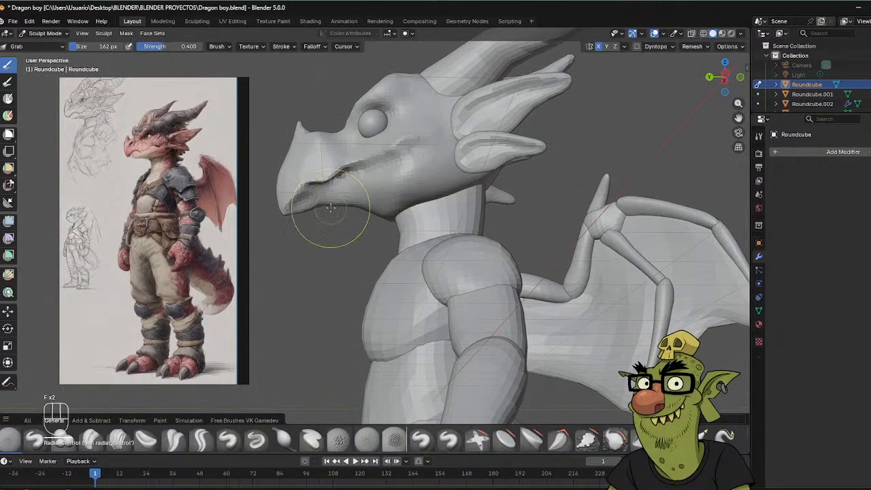
Shape the underside of the snout and lower jaw with the Grab brush at 137 px and smooth the jaw surface.
middle_drag(354, 207, 466, 156)
key(f)
click(417, 190)
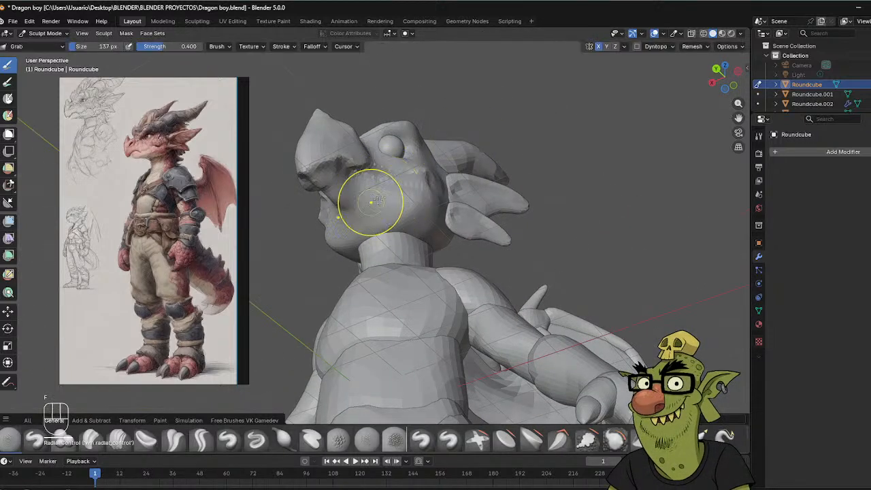
middle_drag(420, 172, 448, 147)
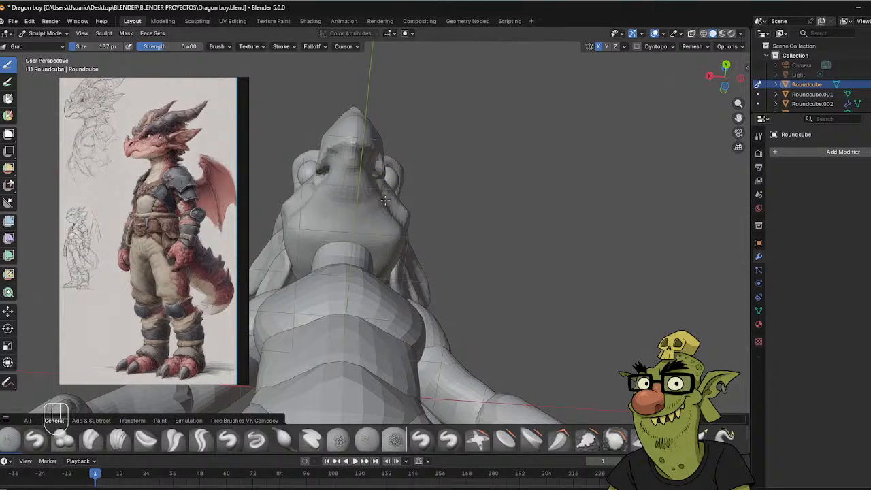
middle_drag(399, 213, 368, 203)
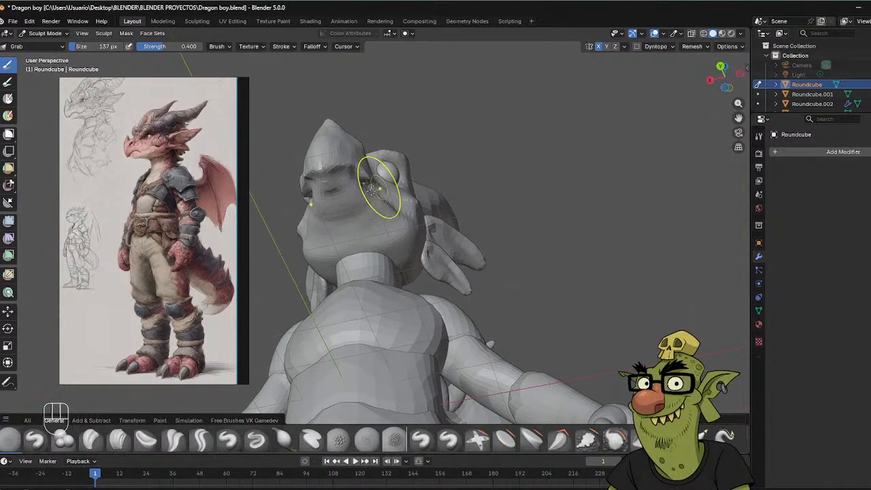
middle_drag(363, 209, 366, 171)
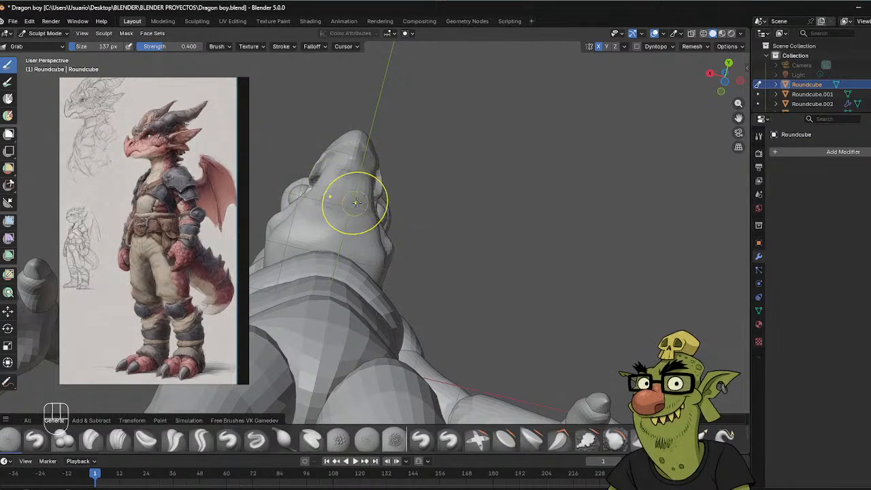
middle_drag(485, 145, 293, 227)
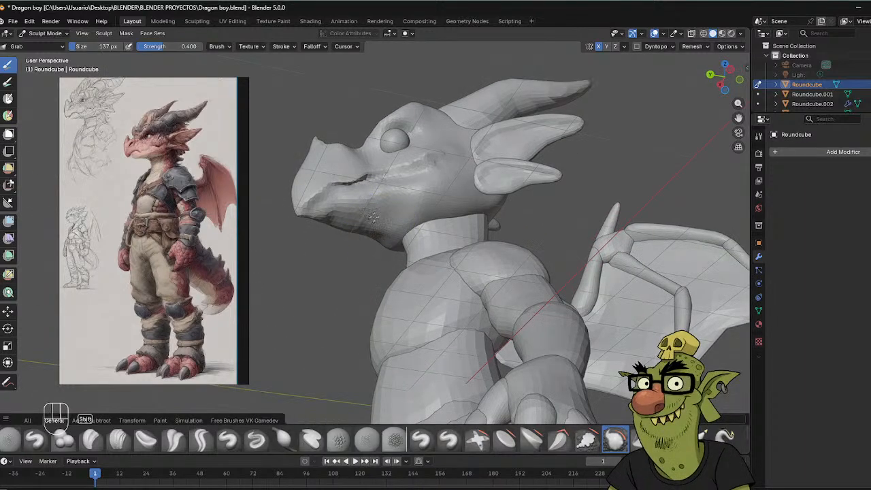
mouse_move(384, 218)
middle_down()
mouse_move(369, 229)
mouse_move(326, 218)
middle_up()
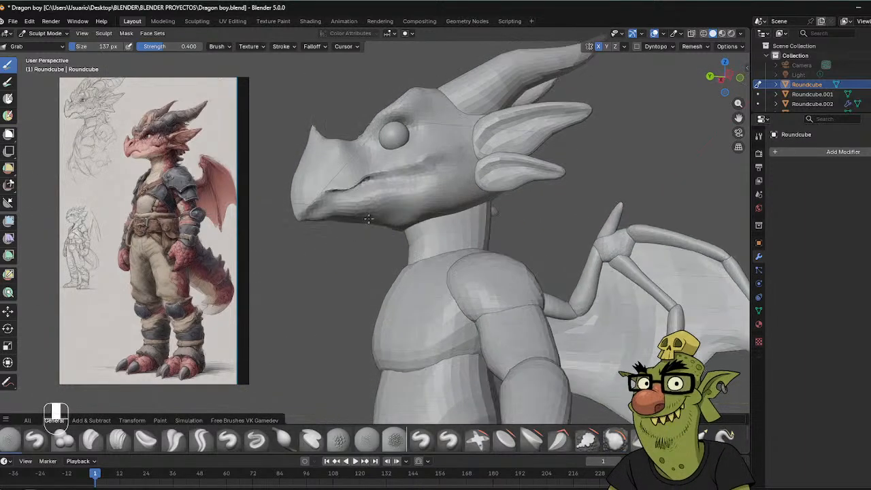
Carve the front of the mouth line behind the beak tip with the Crease Sharp brush at 55 px.
click(202, 440)
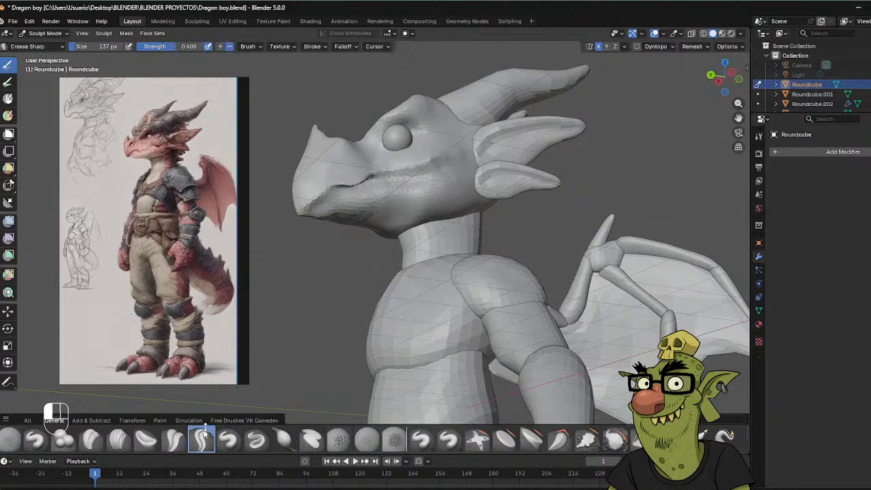
middle_drag(340, 231, 349, 227)
key(f)
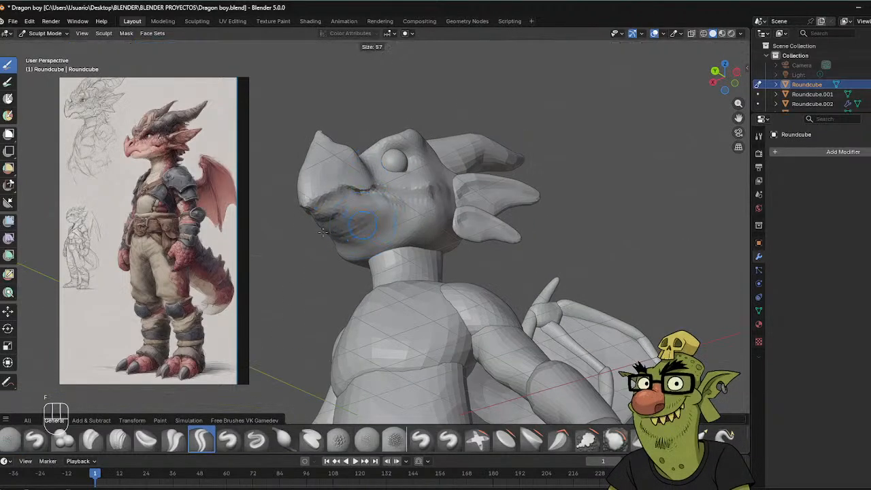
click(322, 232)
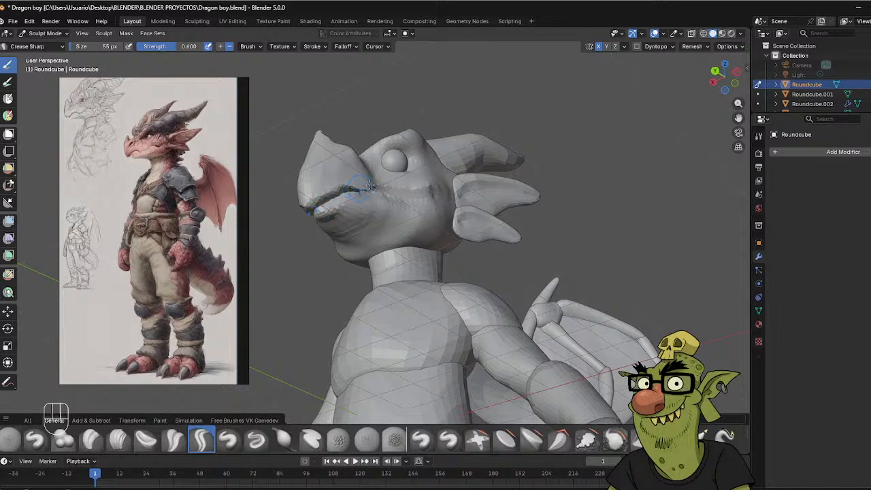
middle_drag(367, 186, 338, 191)
drag(347, 188, 368, 185)
middle_drag(402, 195, 374, 197)
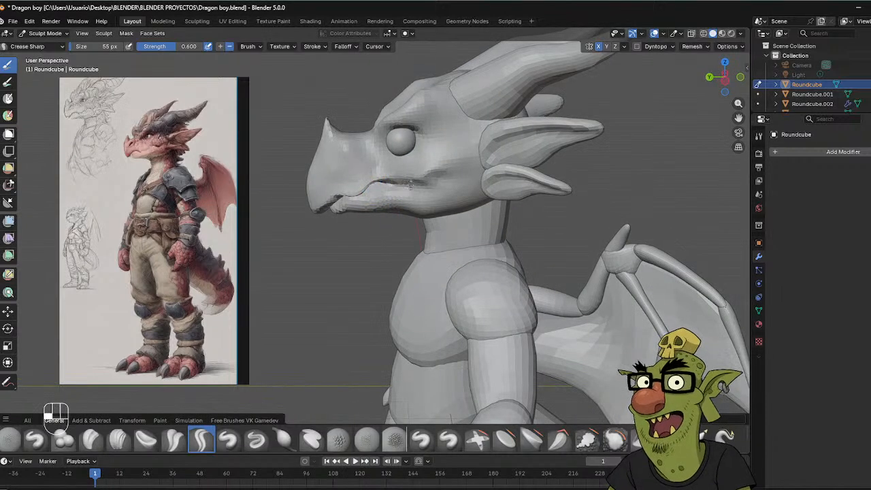
Try a crease toward the mouth corner with Crease Sharp, and smooth the rear end of the mouth line below the eye.
drag(391, 184, 425, 179)
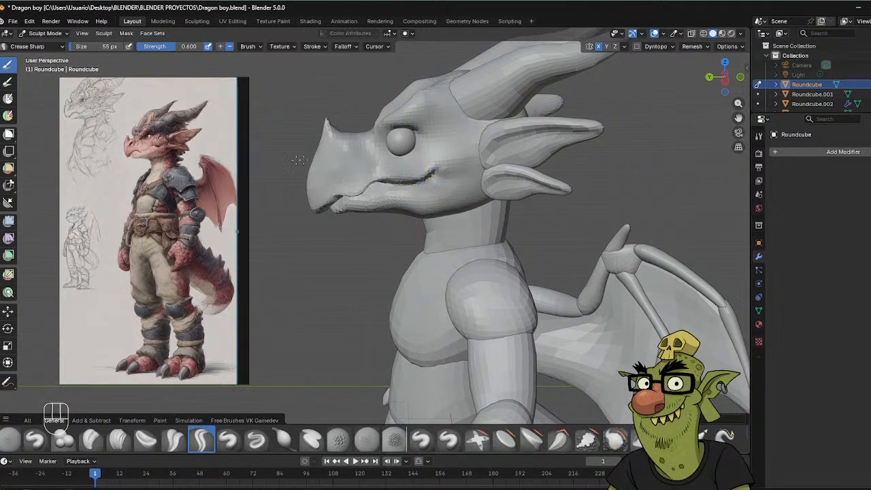
key(shift)
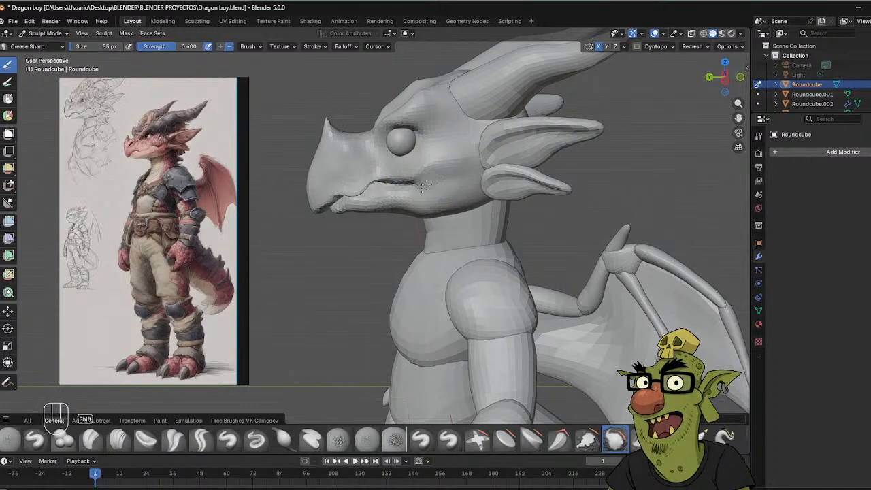
mouse_move(425, 185)
shift+mouse_down()
mouse_move(375, 181)
mouse_move(410, 183)
shift+mouse_up()
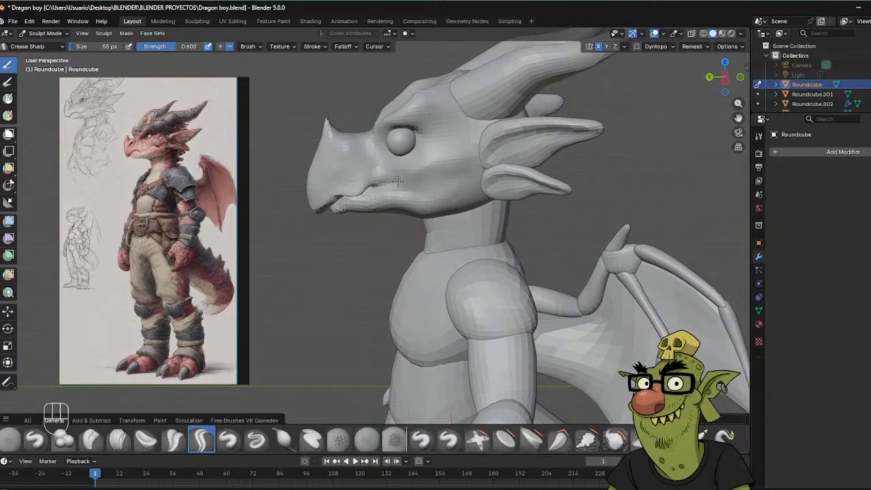
Carve a curved mouth line from below the eye up toward the ear with Crease Sharp, and deepen the front lip crease.
key(ctrl+KP_3)
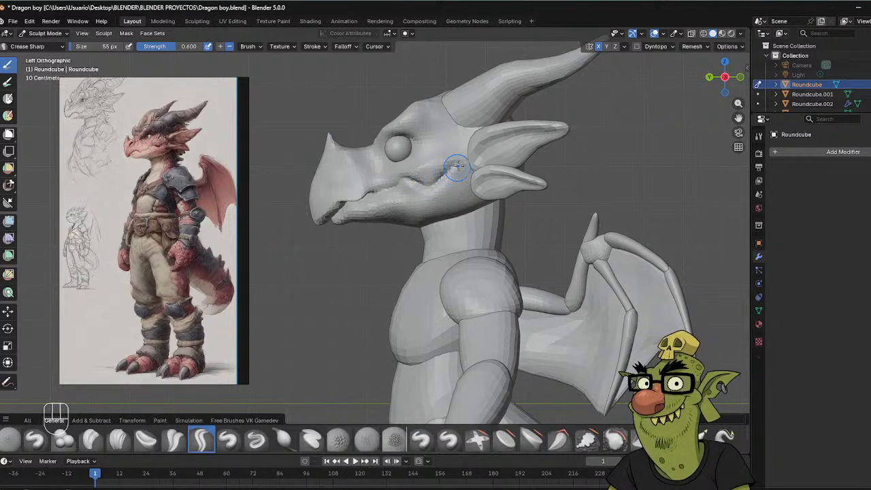
mouse_move(450, 166)
mouse_down()
mouse_move(428, 182)
mouse_move(377, 189)
mouse_up()
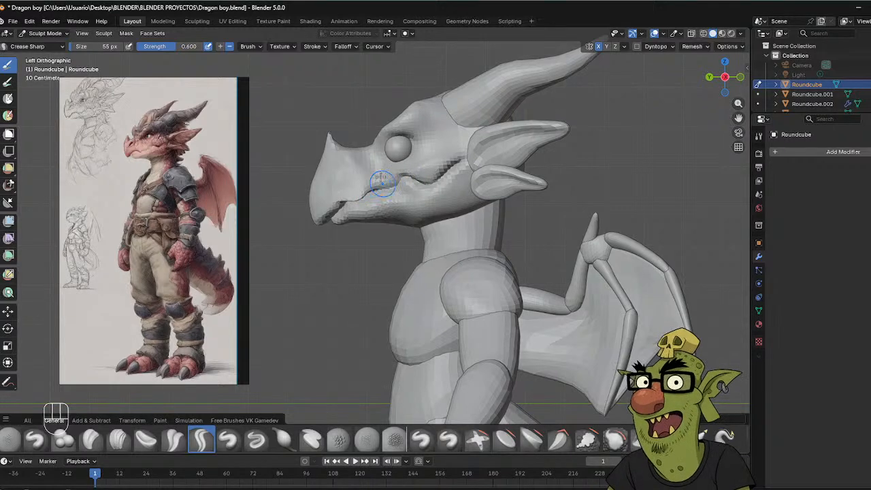
middle_drag(371, 194, 441, 128)
key(ctrl+z)
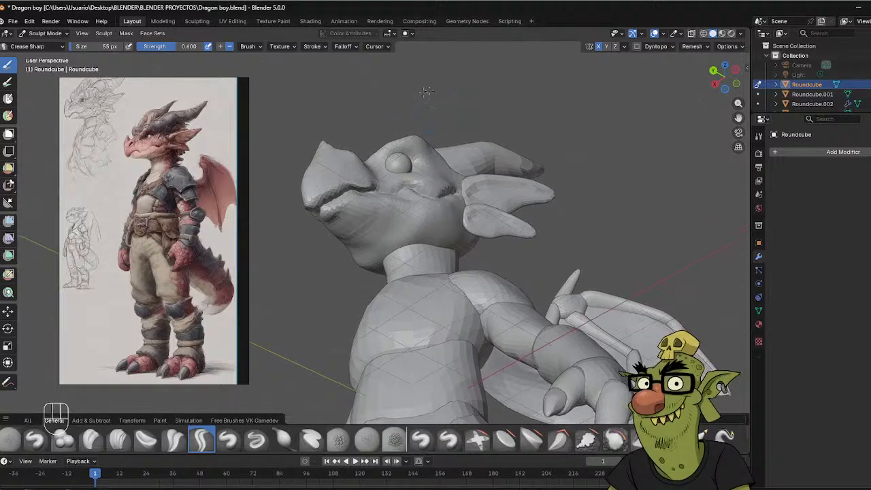
middle_drag(367, 188, 343, 194)
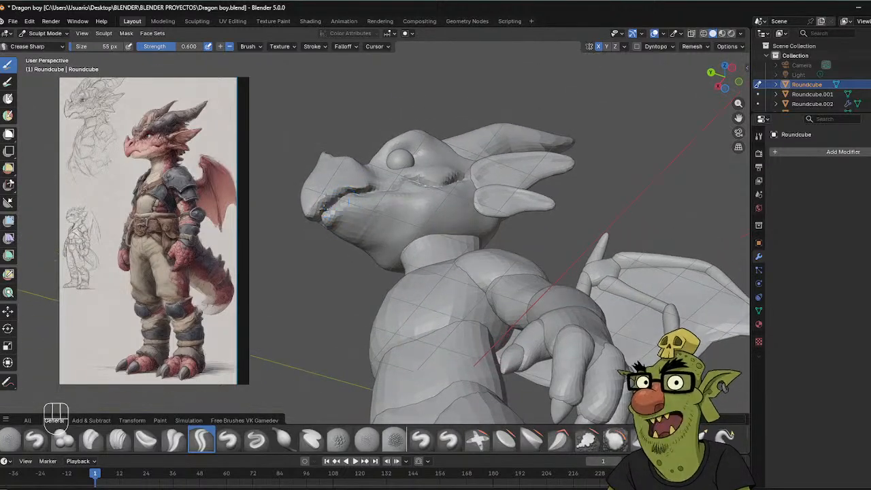
middle_drag(345, 192, 424, 210)
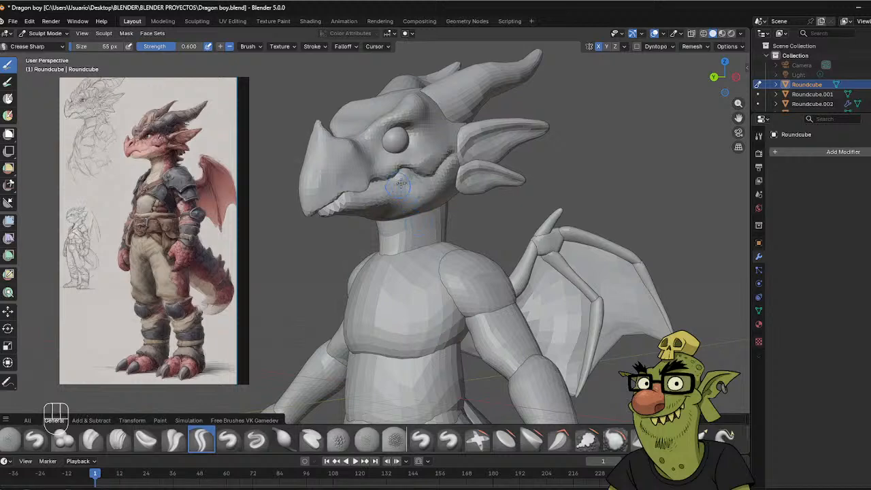
Build up the eyelid fold around the eye with the Draw brush at 32 px.
key(ctrl+Tab)
click(384, 287)
click(230, 441)
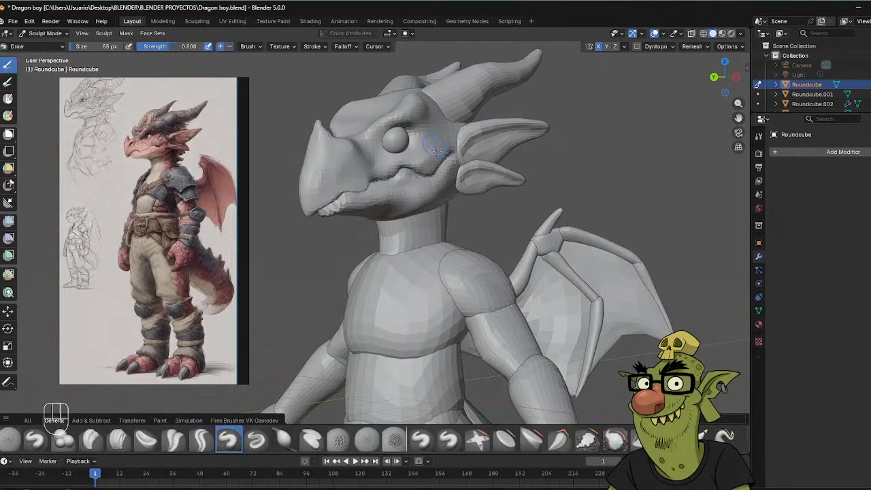
key(f)
click(411, 155)
middle_drag(401, 141, 378, 132)
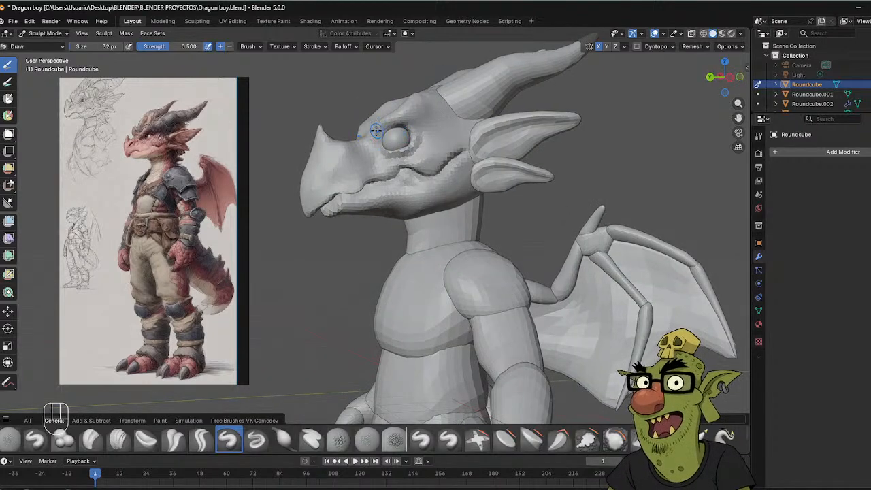
Build up the brow ridge above the eye with the Draw brush at 57 px and smooth the forehead.
key(f)
click(393, 131)
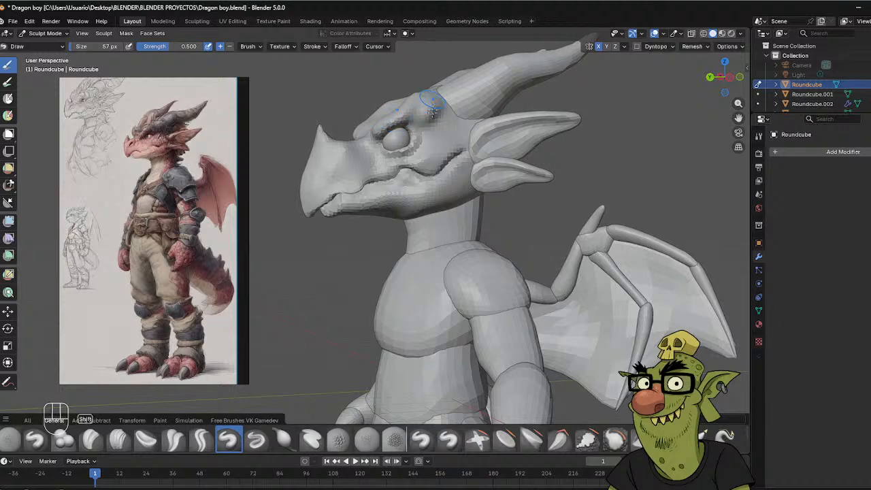
middle_drag(432, 112, 458, 89)
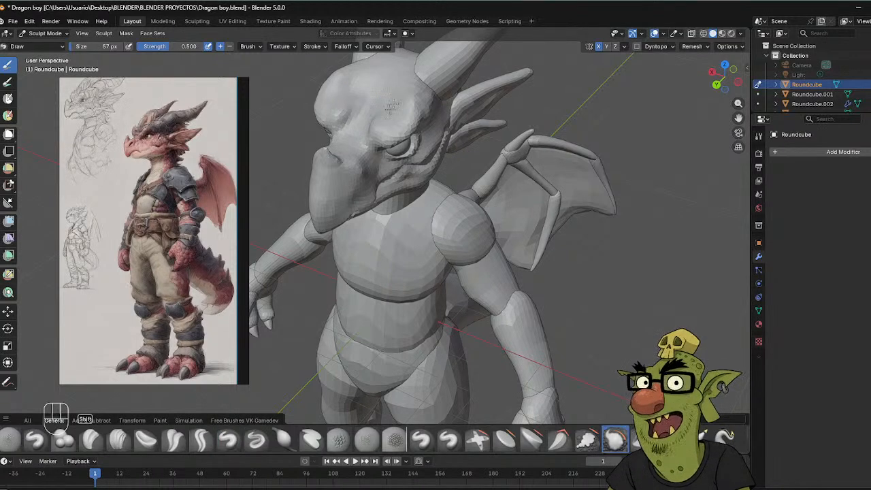
middle_drag(398, 107, 424, 117)
Reshape the brows around both eyes and the top of the head with the Grab brush at 194 px.
key(ctrl+Tab)
key(ctrl+Tab)
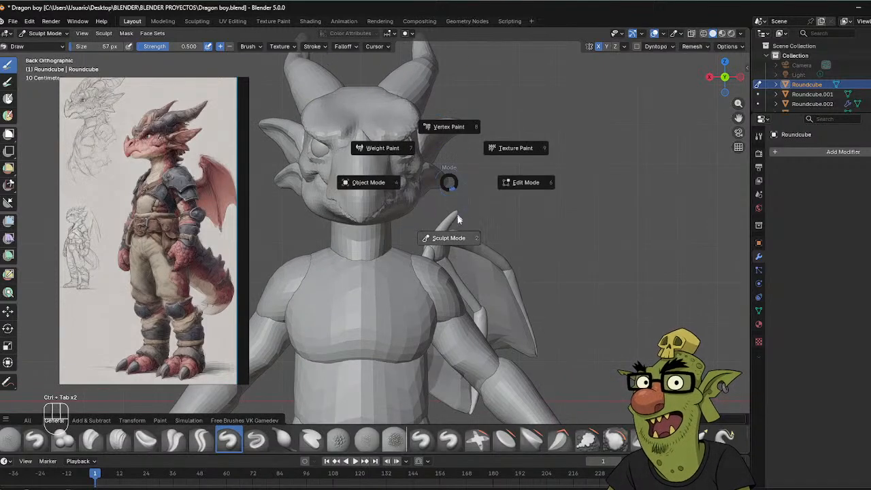
key(f)
click(425, 143)
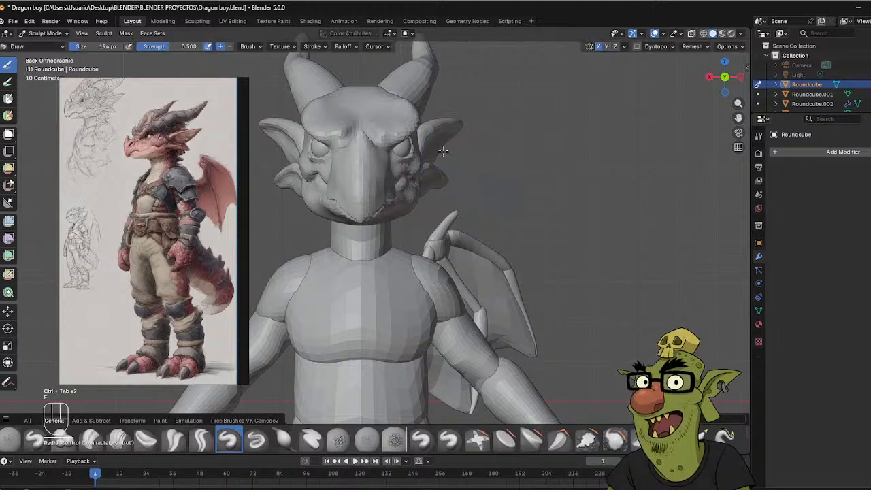
key(g)
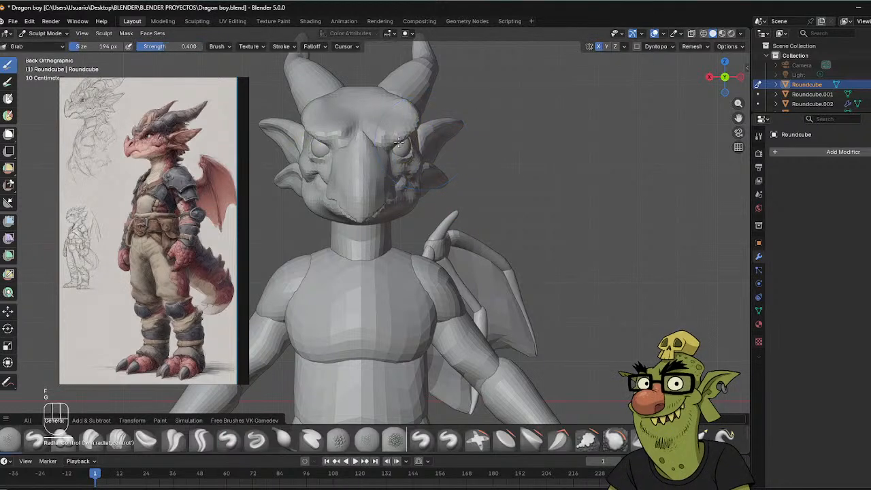
drag(392, 138, 388, 139)
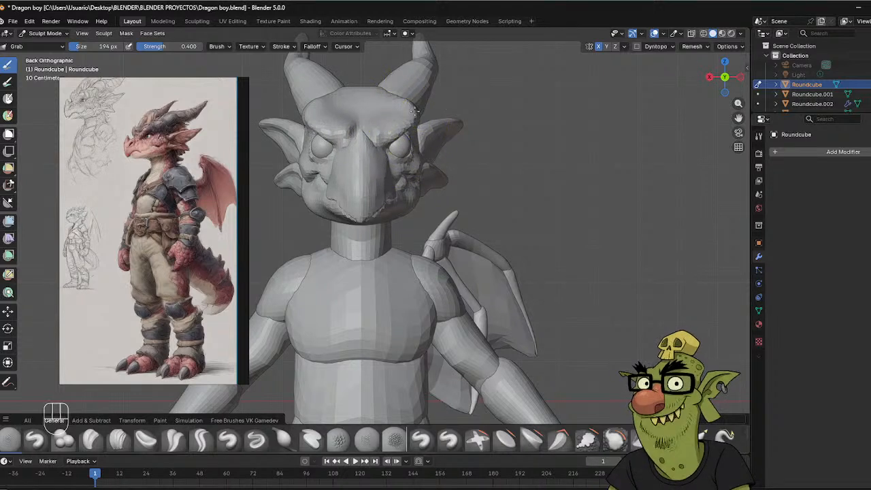
middle_drag(438, 87, 423, 113)
mouse_move(423, 113)
mouse_down()
mouse_move(424, 103)
mouse_move(447, 100)
mouse_up()
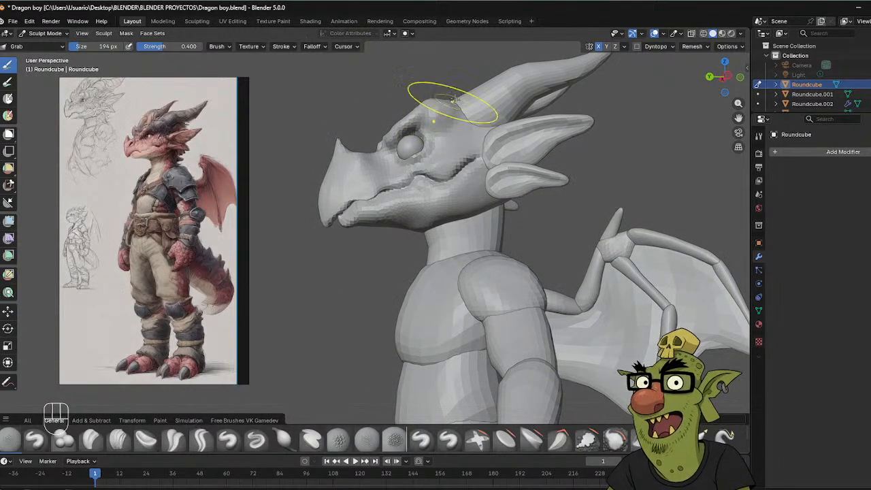
middle_drag(452, 101, 449, 135)
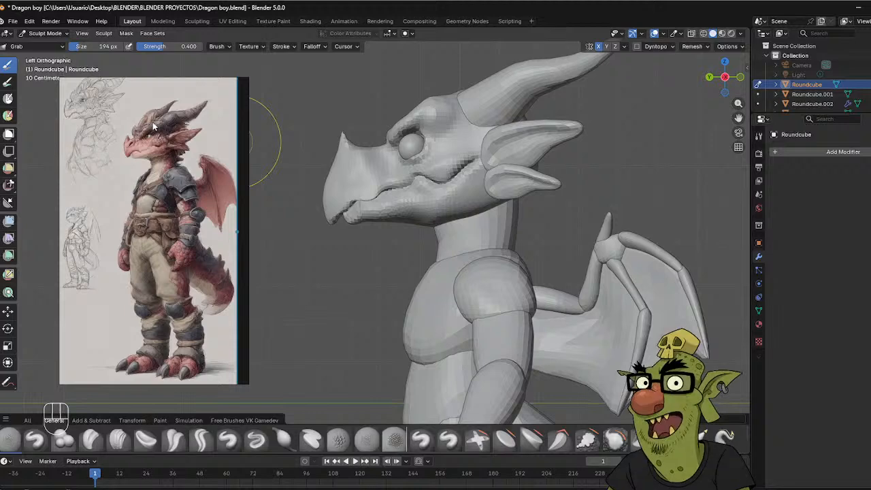
Scale the mirrored eye spheres down slightly in Object Mode, to a factor of about 0.93.
mouse_move(299, 129)
middle_down()
mouse_move(440, 154)
mouse_move(402, 158)
mouse_move(442, 145)
middle_up()
key(ctrl+Tab)
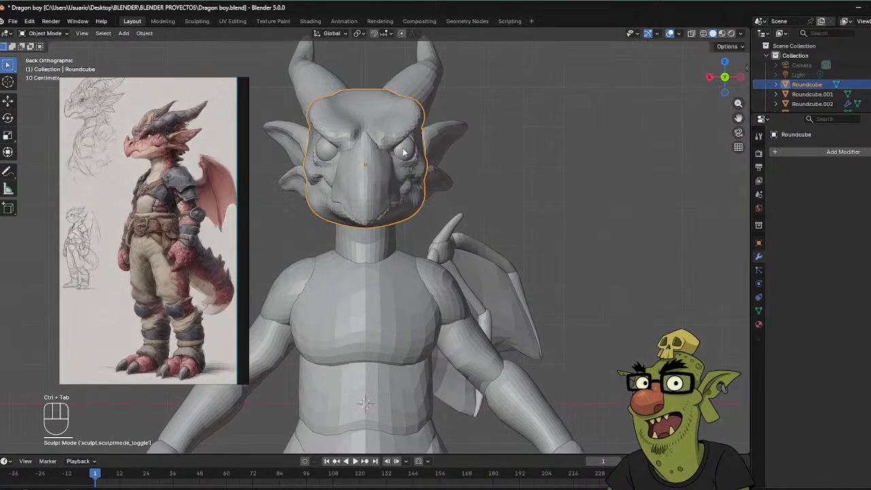
click(454, 142)
key(s)
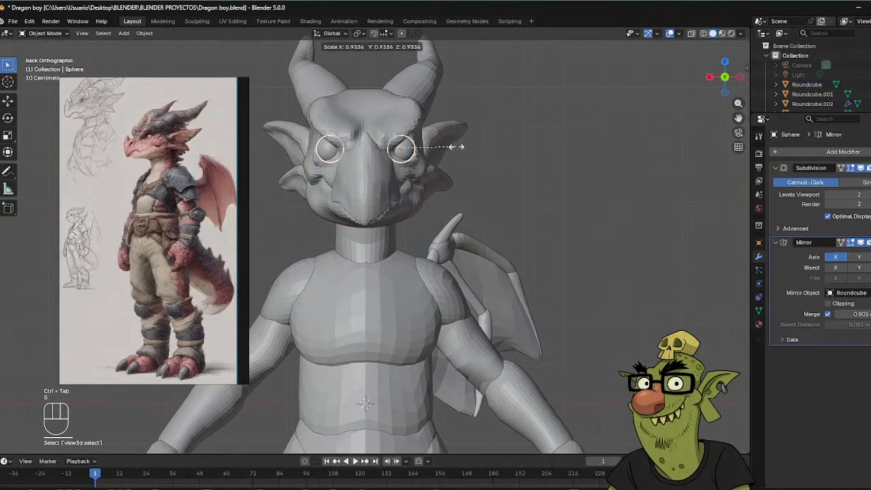
click(451, 151)
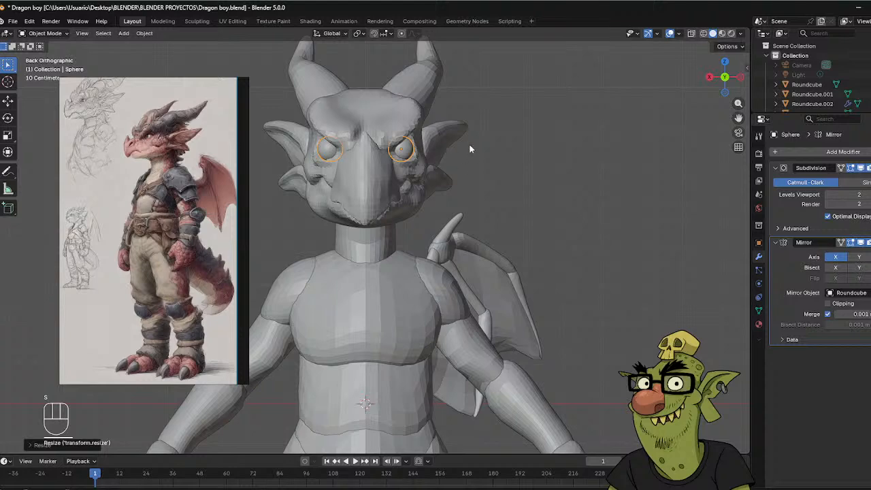
Return the head to Sculpt Mode and build up the eyelids around the eye with the Draw brush at 40 px.
click(468, 147)
mouse_move(459, 102)
middle_down()
mouse_move(352, 125)
mouse_move(398, 140)
middle_up()
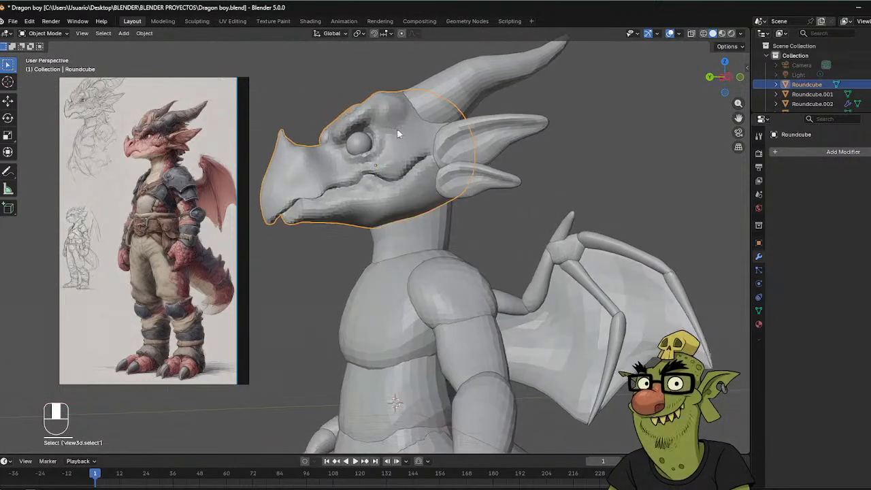
key(ctrl+Tab)
click(398, 194)
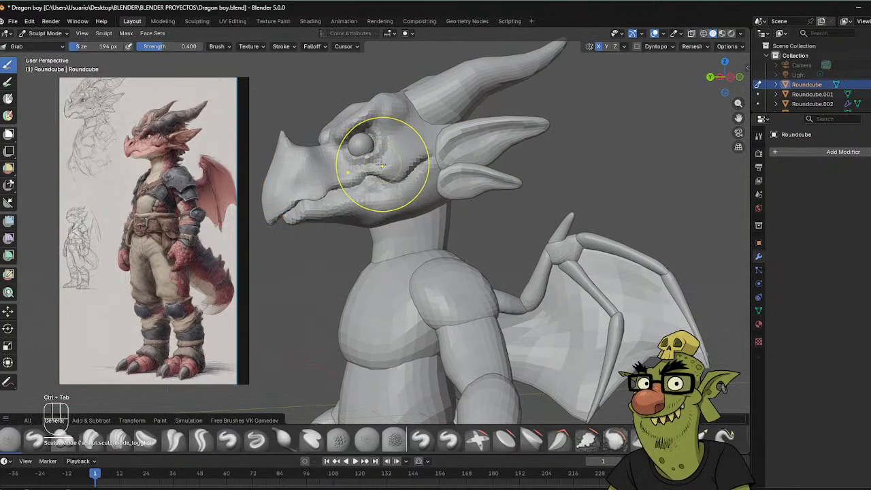
key(f)
click(356, 158)
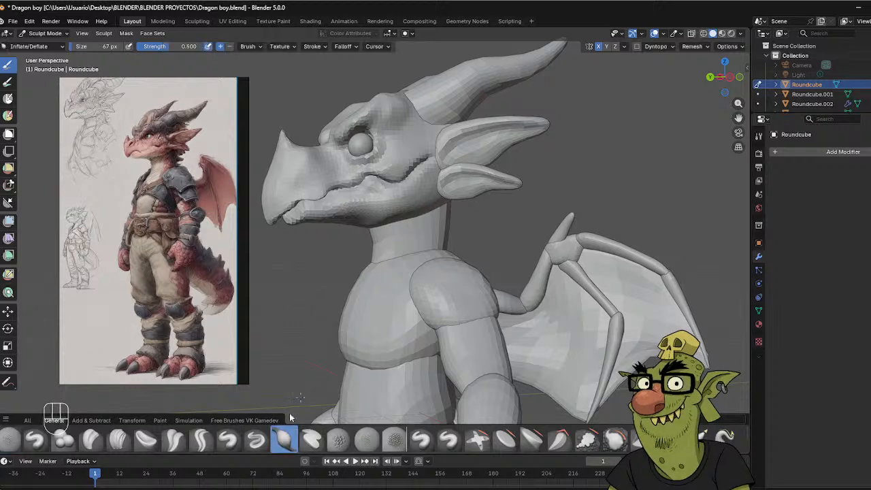
click(228, 439)
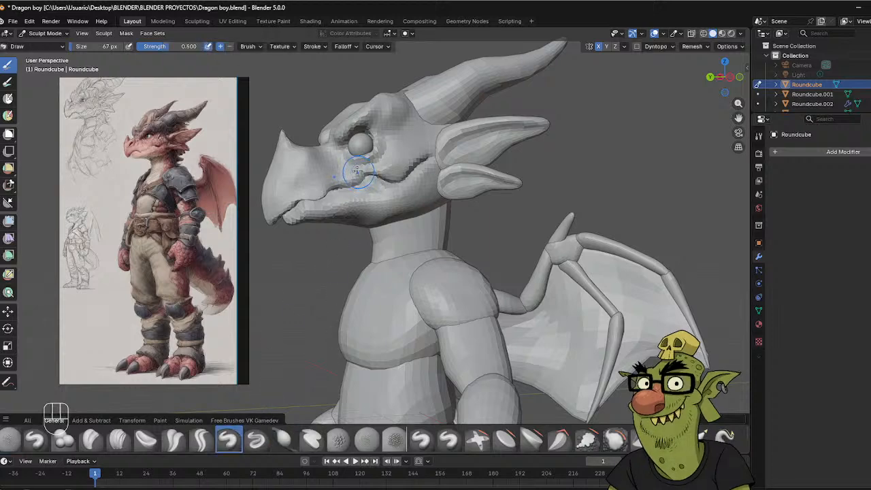
key(f)
click(359, 141)
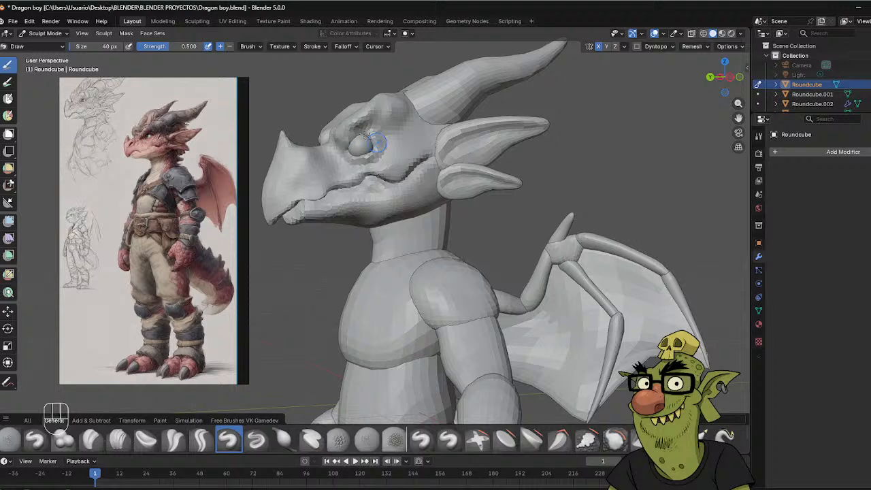
middle_drag(356, 130, 367, 136)
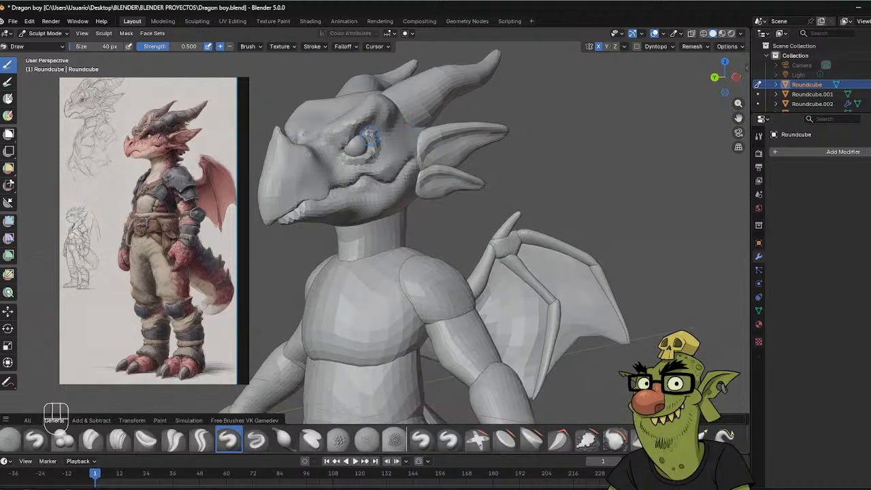
alt+middle_drag(360, 88, 372, 126)
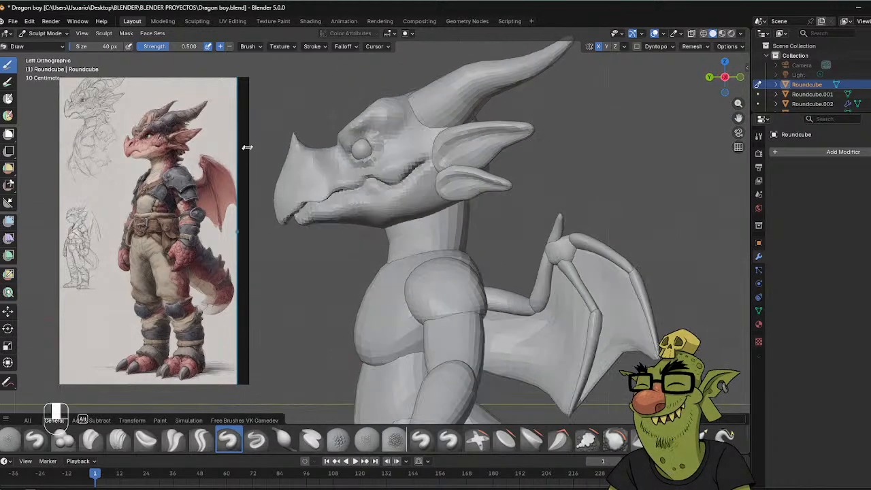
Carve the crease between the brow and the eye with Draw Sharp at 40 px, and soften the eye socket at 92 px.
click(201, 439)
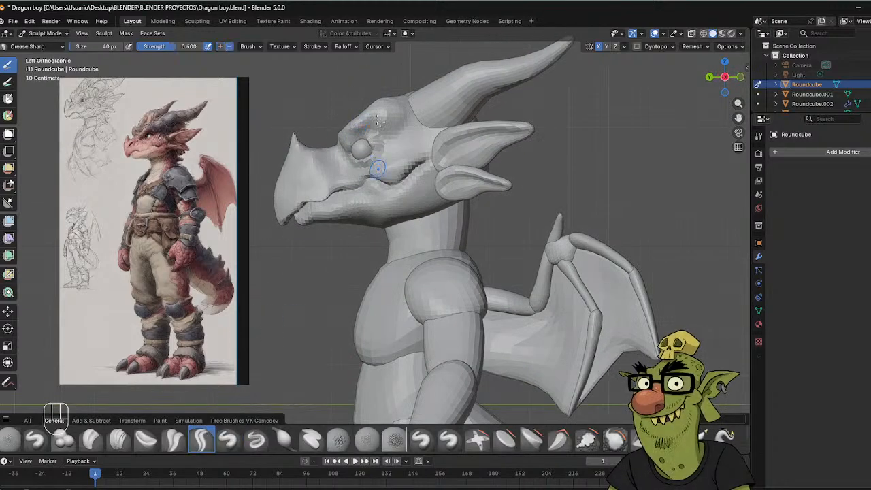
click(256, 441)
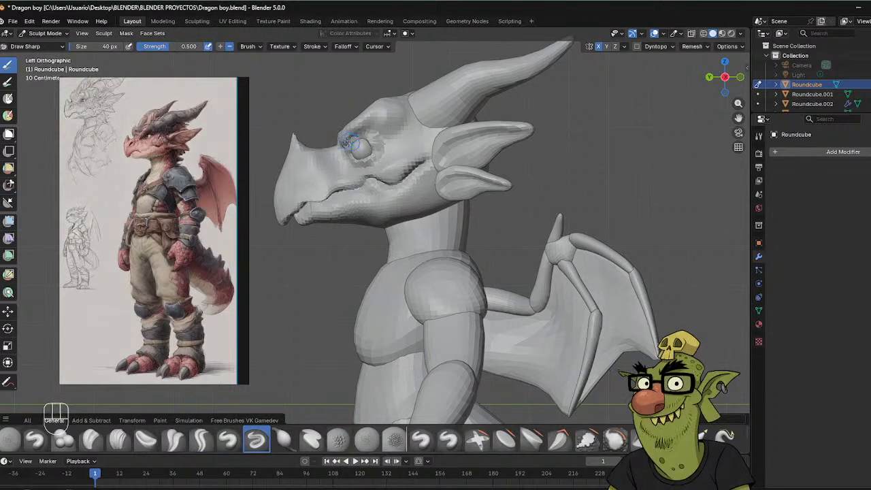
middle_drag(385, 109, 365, 125)
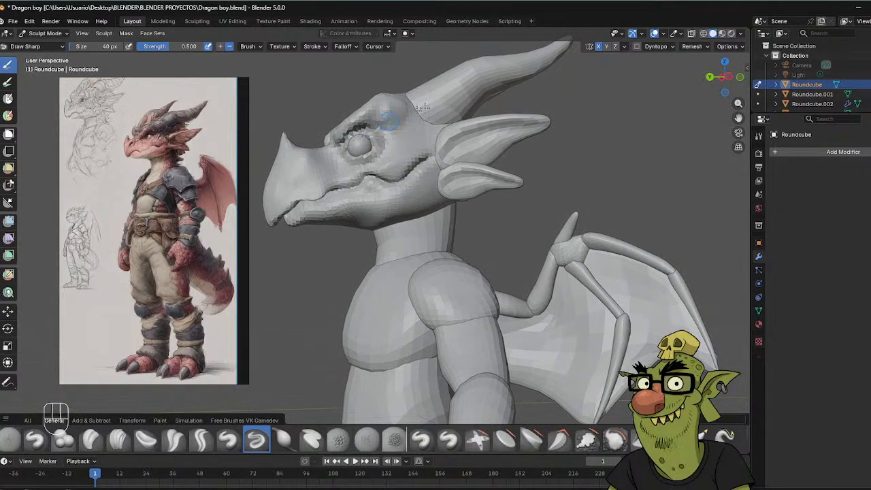
middle_drag(435, 109, 472, 106)
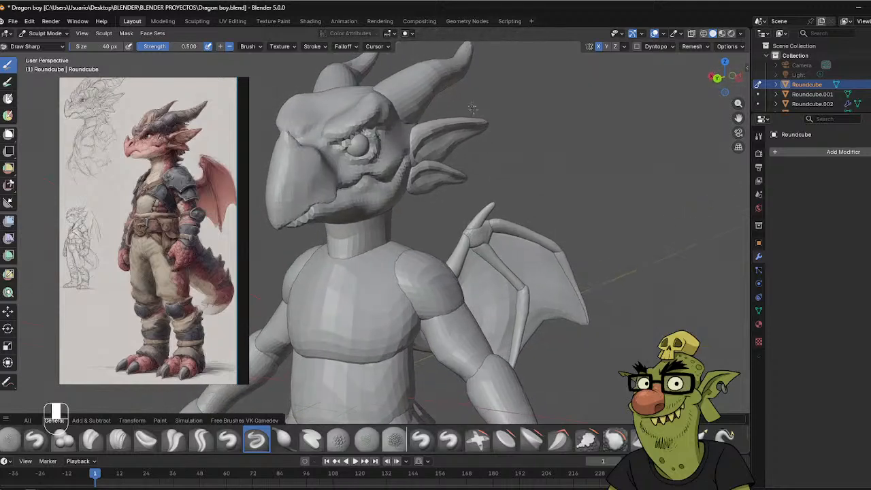
key(f)
click(375, 138)
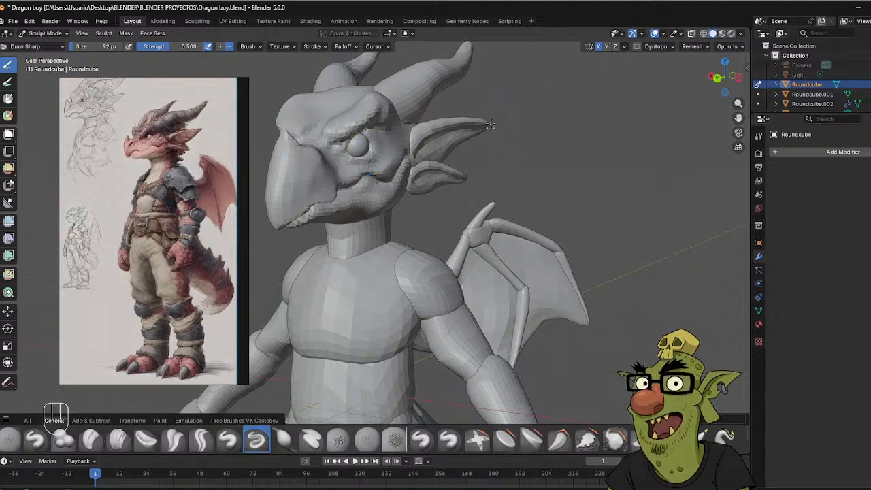
middle_drag(373, 144, 398, 132)
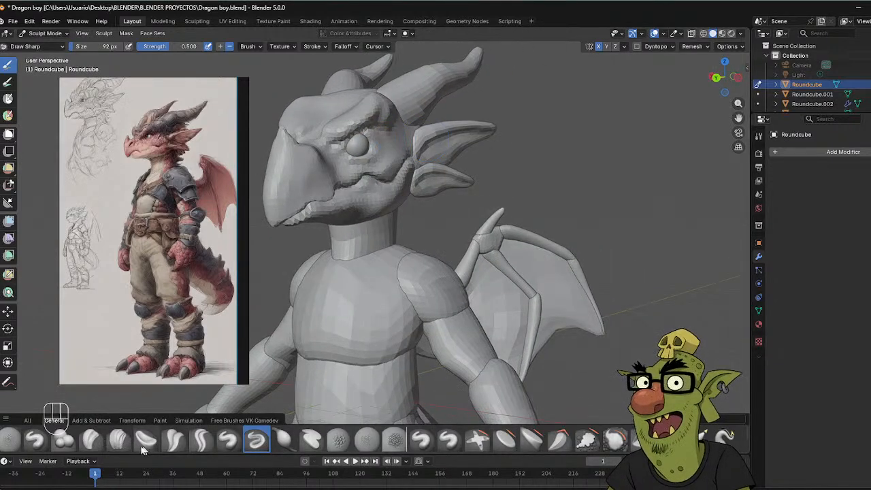
Build up the lower jaw, chin and lower lip with the Clay Strips brush at 39 px.
click(118, 440)
key(f)
click(370, 191)
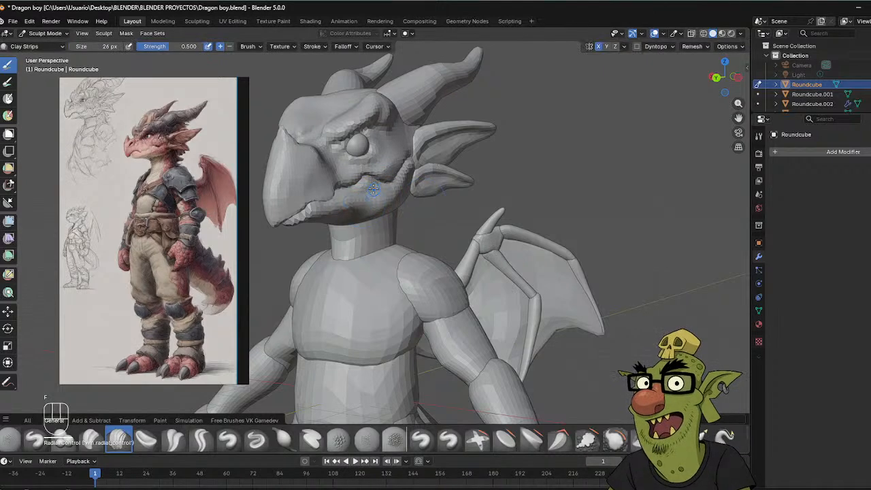
key(f)
click(369, 190)
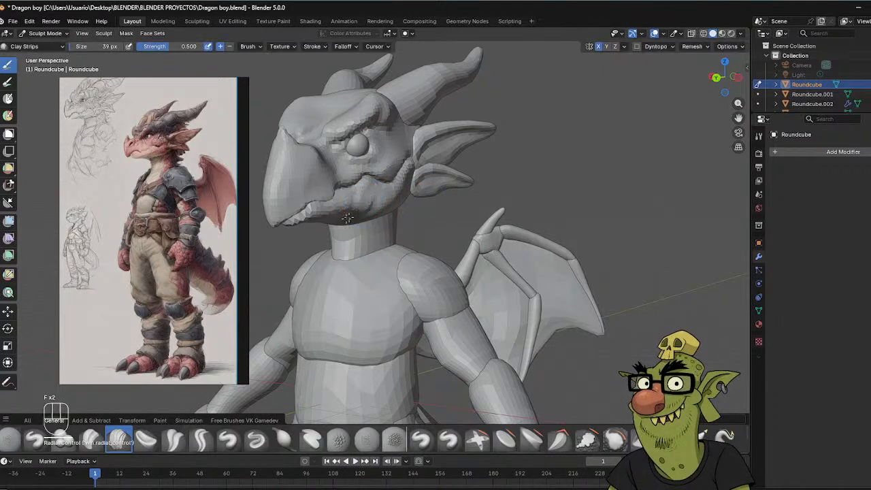
middle_drag(318, 197, 333, 203)
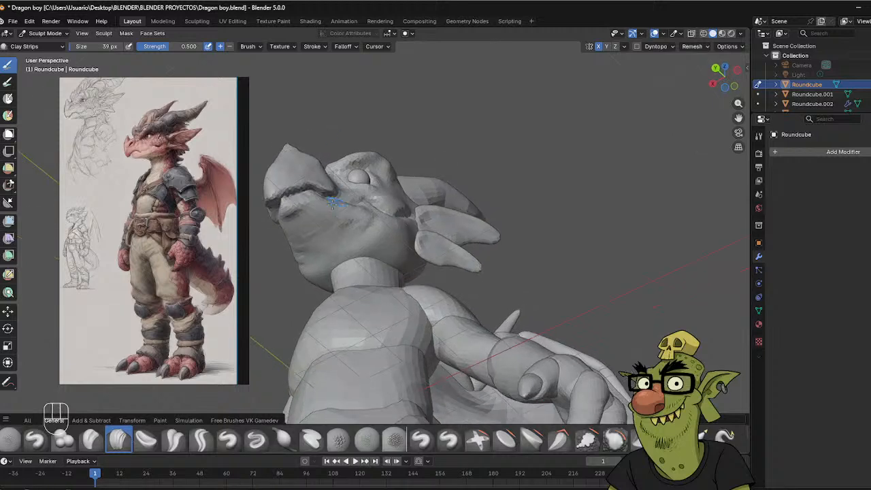
drag(298, 213, 315, 214)
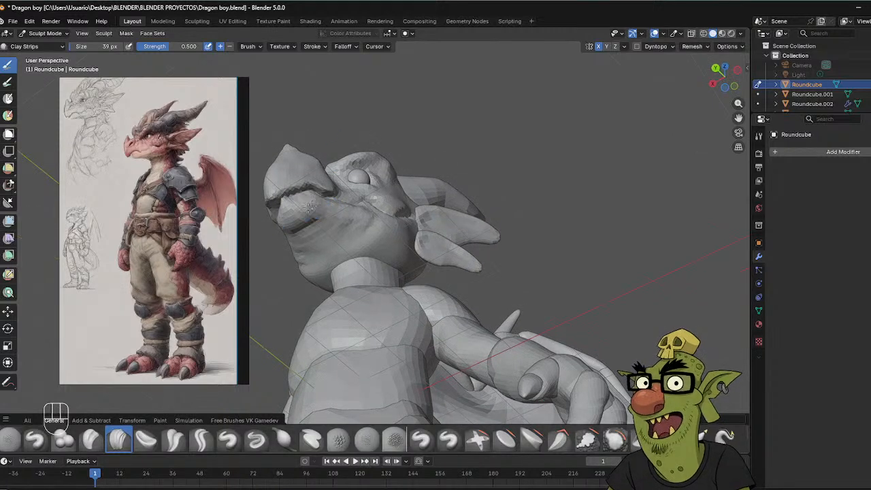
middle_drag(307, 205, 299, 222)
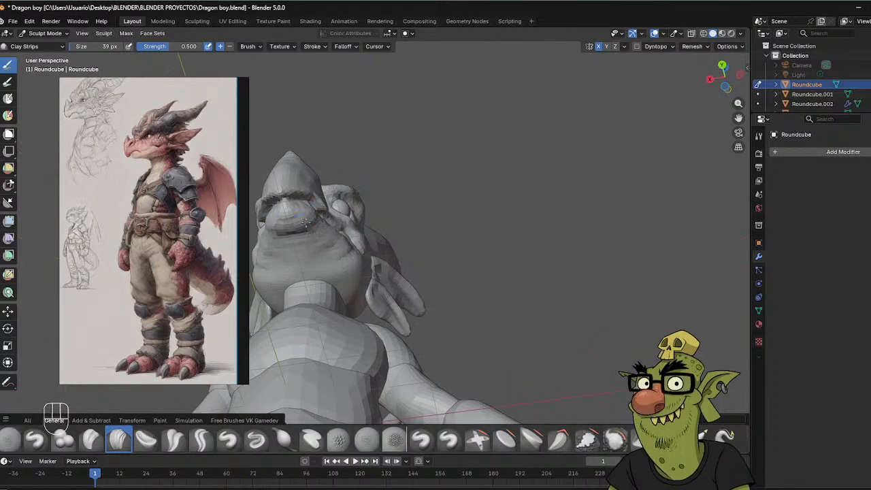
middle_drag(368, 193, 293, 202)
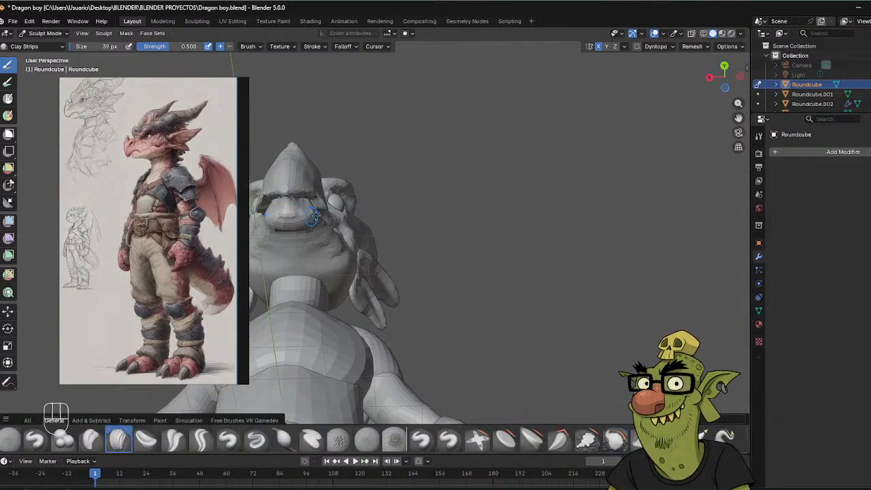
middle_drag(404, 179, 433, 194)
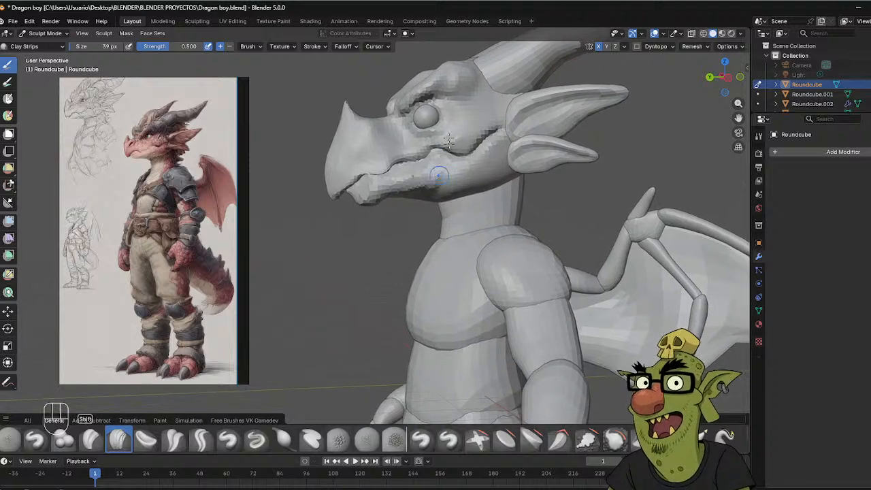
Reshape the tip and underside of the lower jaw with the Grab brush at 135 px.
key(g)
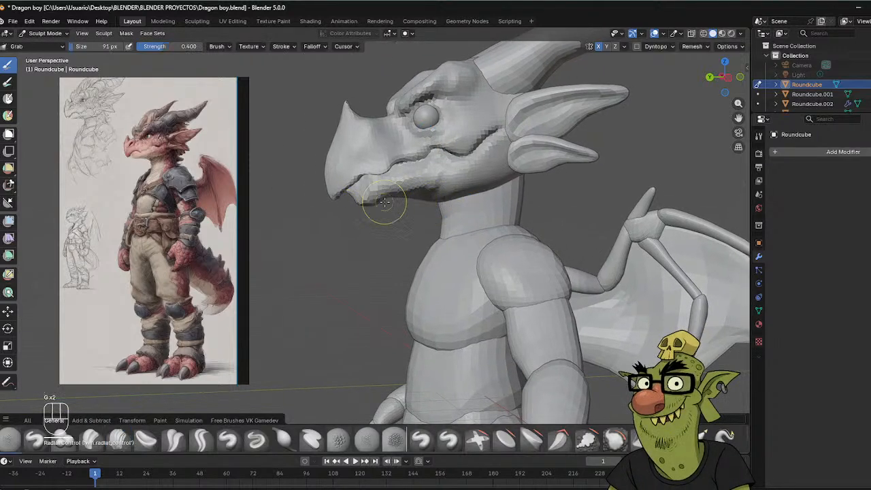
key(f)
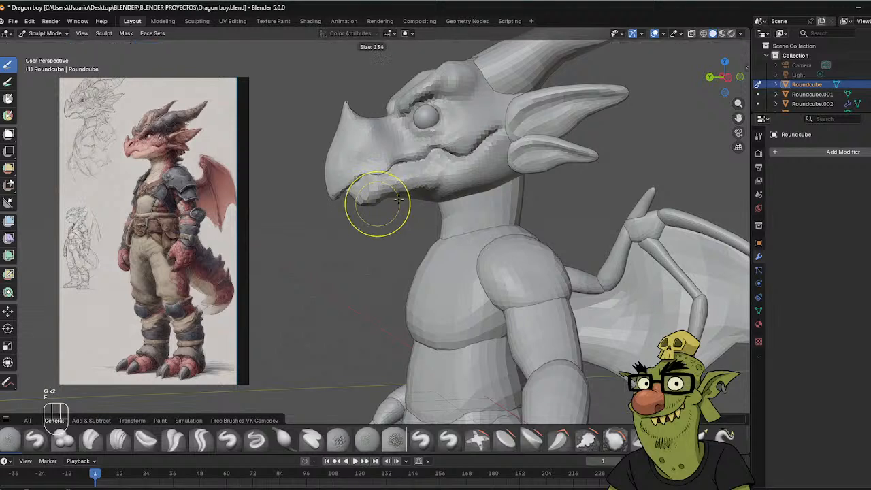
click(358, 198)
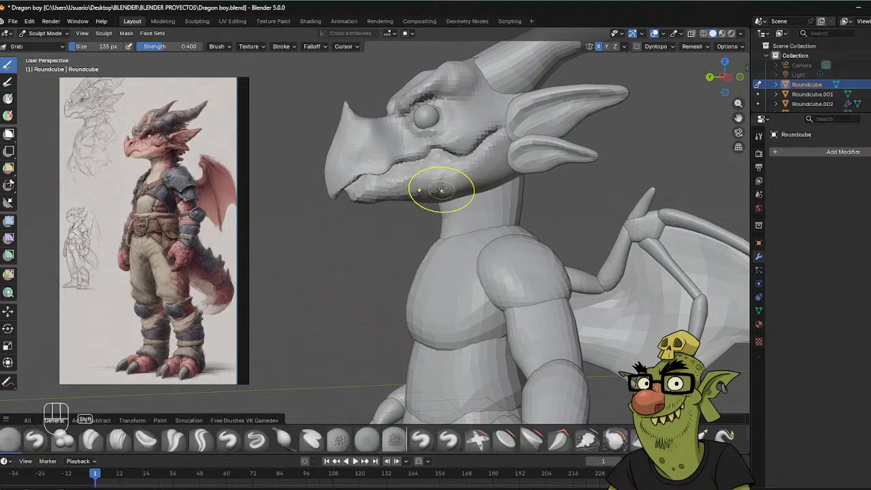
middle_drag(457, 170, 446, 129)
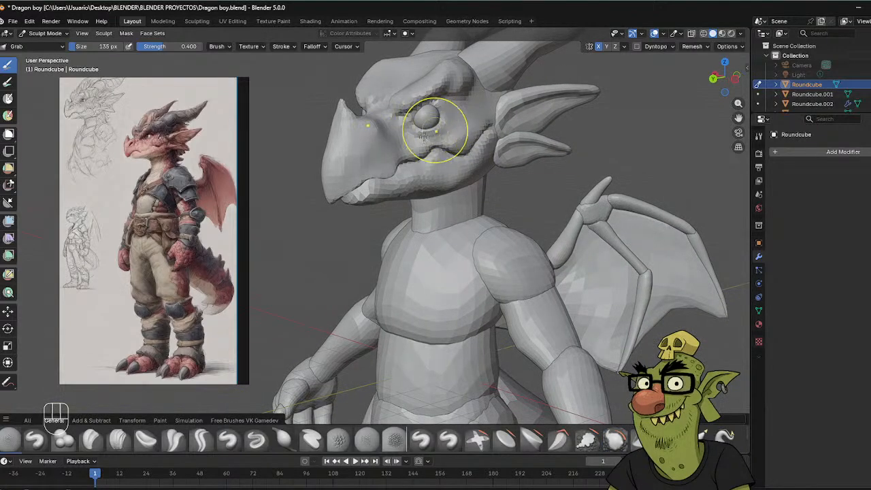
Move the mirrored eye spheres slightly up along the Z axis in Object Mode from the left orthographic view.
alt+middle_drag(425, 121, 443, 128)
key(ctrl+Tab)
click(398, 136)
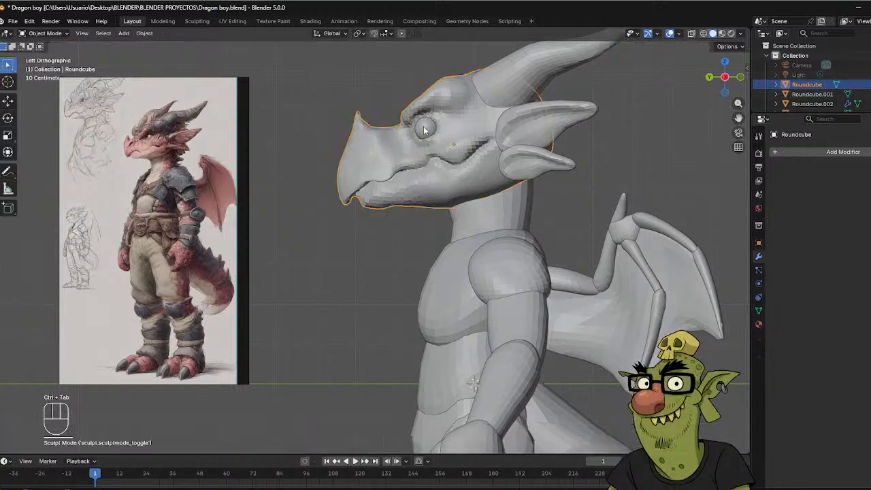
click(455, 127)
key(g)
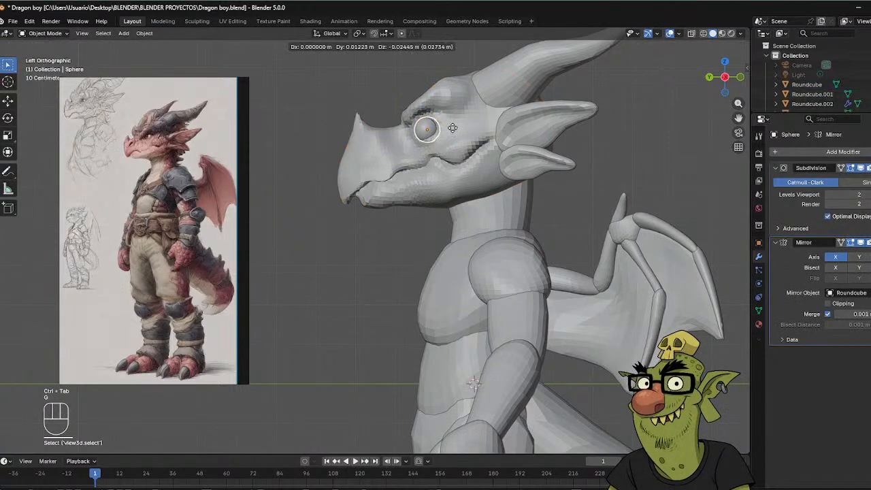
key(z)
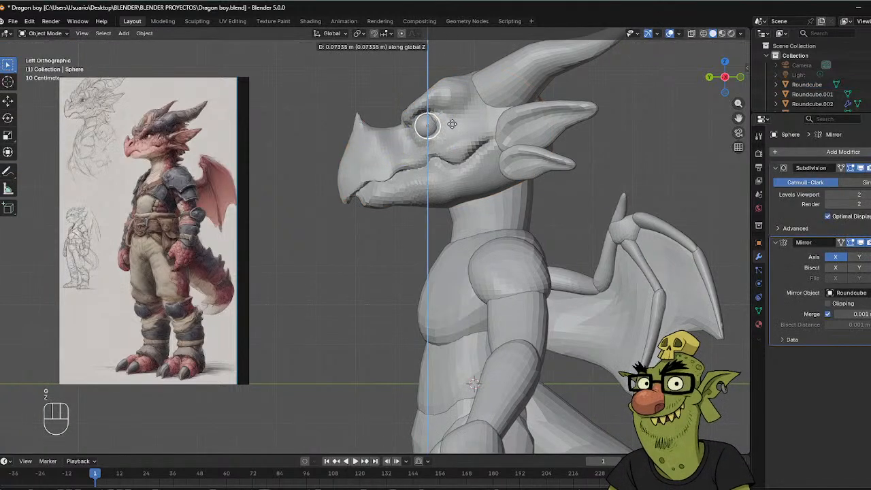
click(451, 125)
Return the head to Sculpt Mode and fit the eyelids and brow around the eye with the Grab brush at 69 px.
click(457, 115)
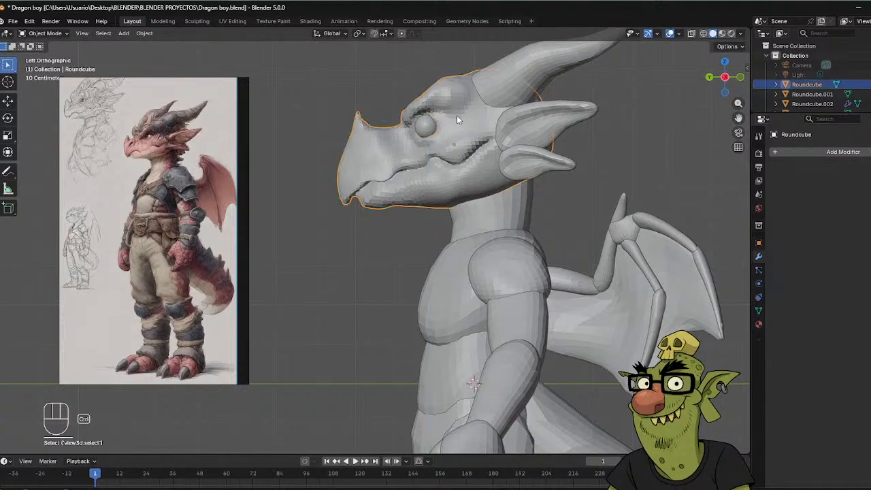
key(ctrl+Tab)
click(456, 151)
key(f)
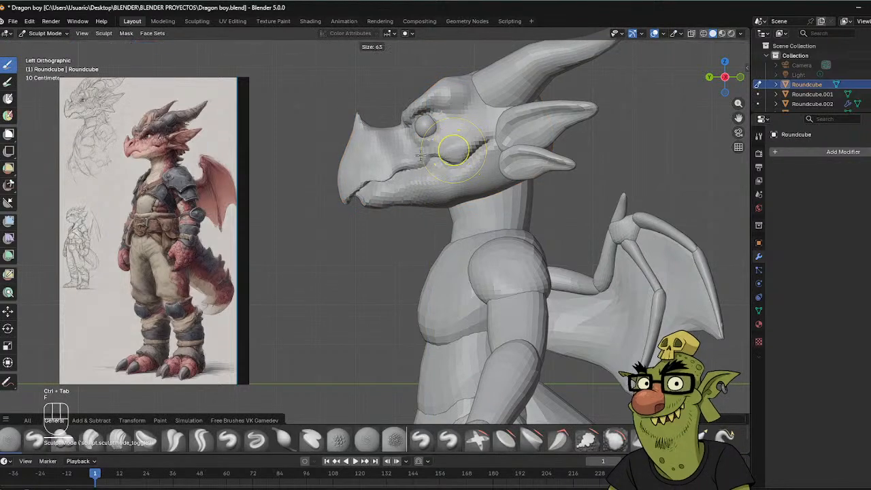
click(425, 121)
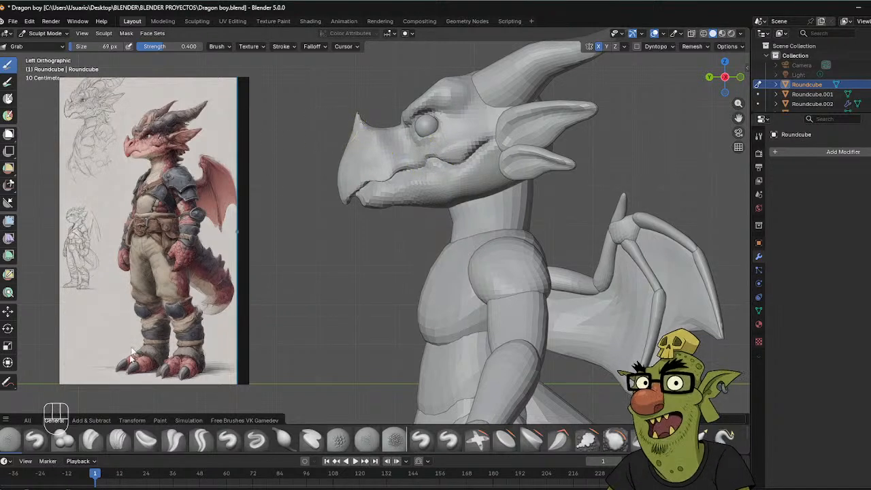
Build up a nostril bump on the side of the snout and thicken the nose horn with the Draw brush at 30 px.
middle_drag(364, 102, 382, 111)
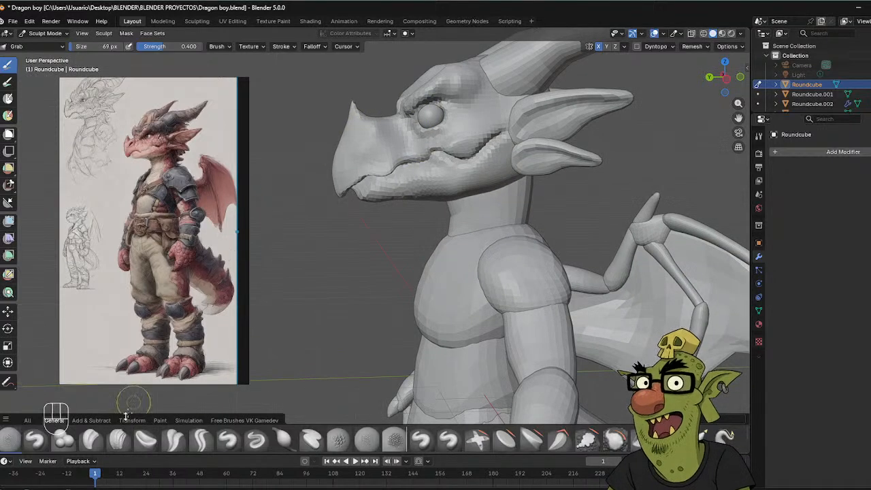
click(127, 440)
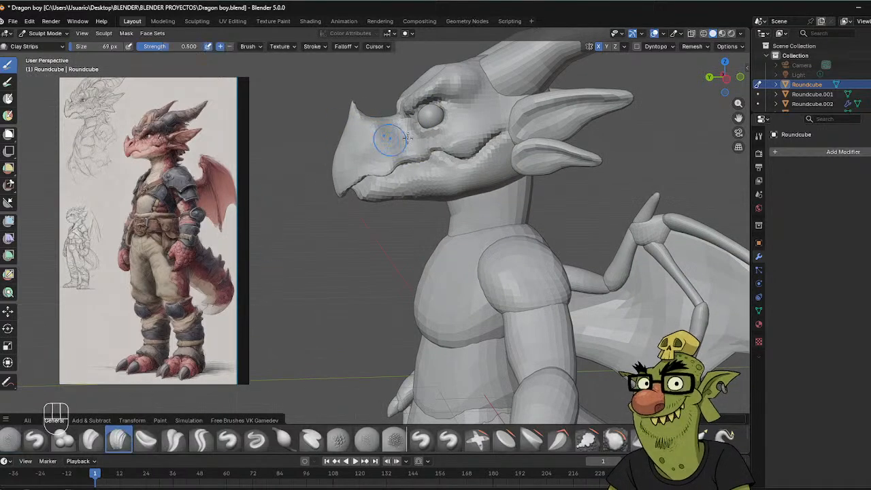
click(229, 440)
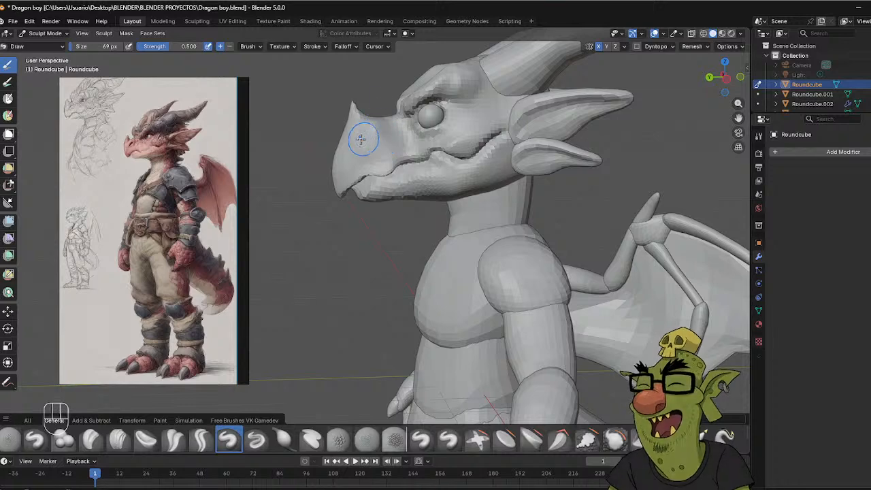
key(f)
click(335, 148)
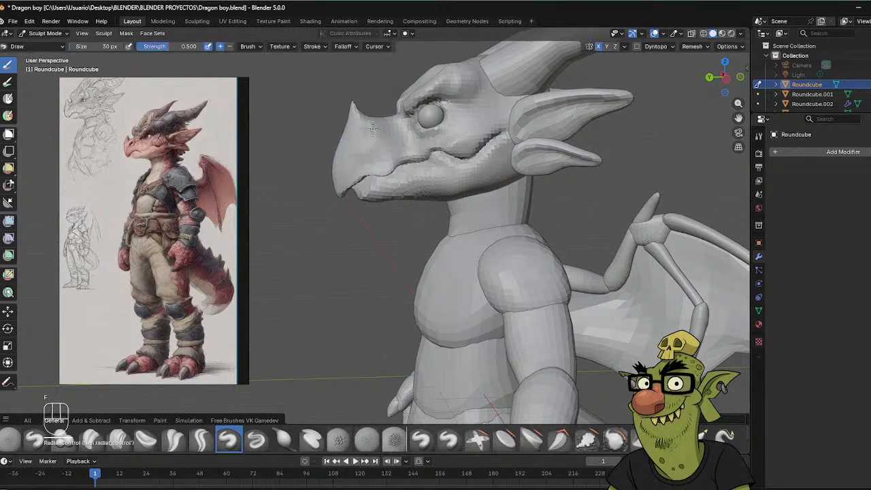
middle_drag(370, 129, 367, 99)
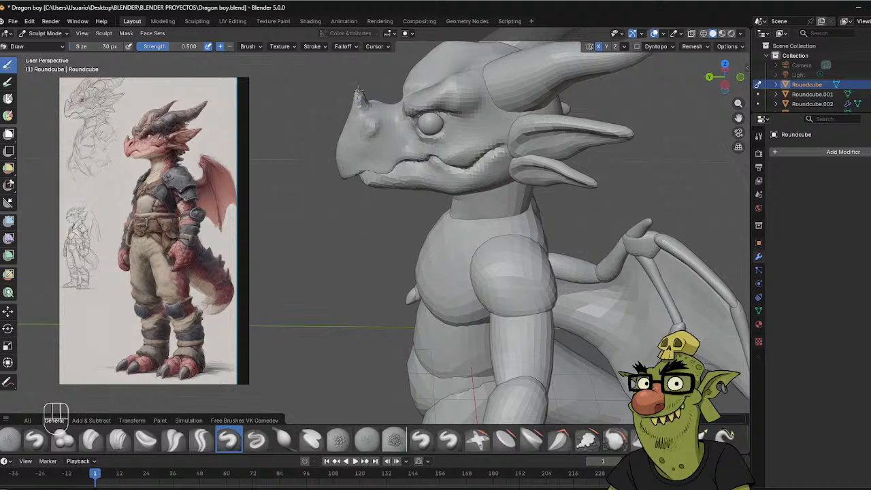
Smooth and reshape the nose horn and its front edge with the Grab brush at 89 px.
middle_drag(359, 91, 440, 73)
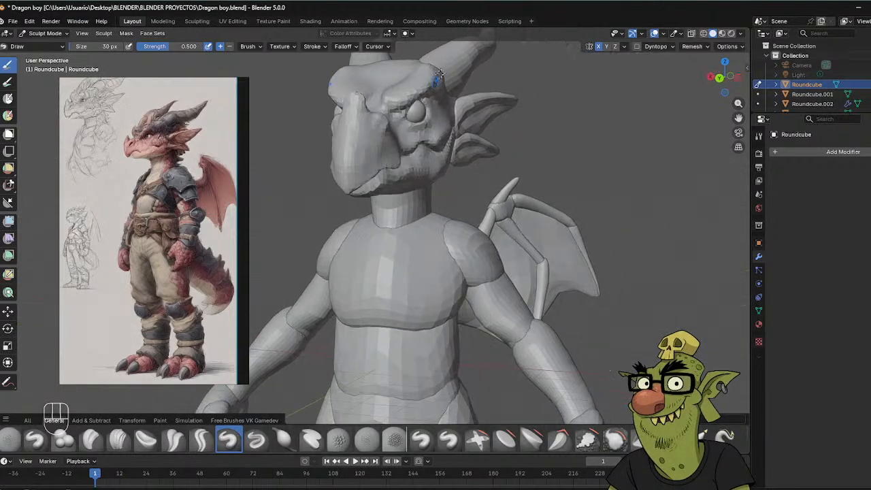
key(f)
click(380, 104)
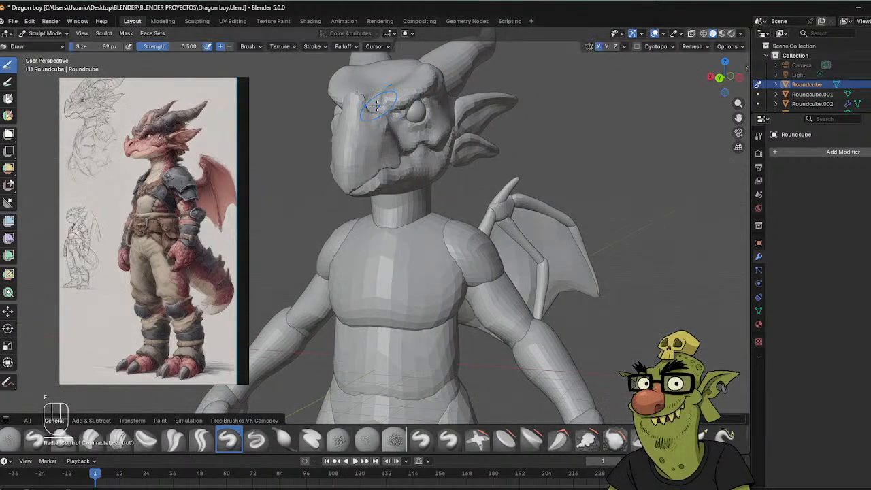
key(g)
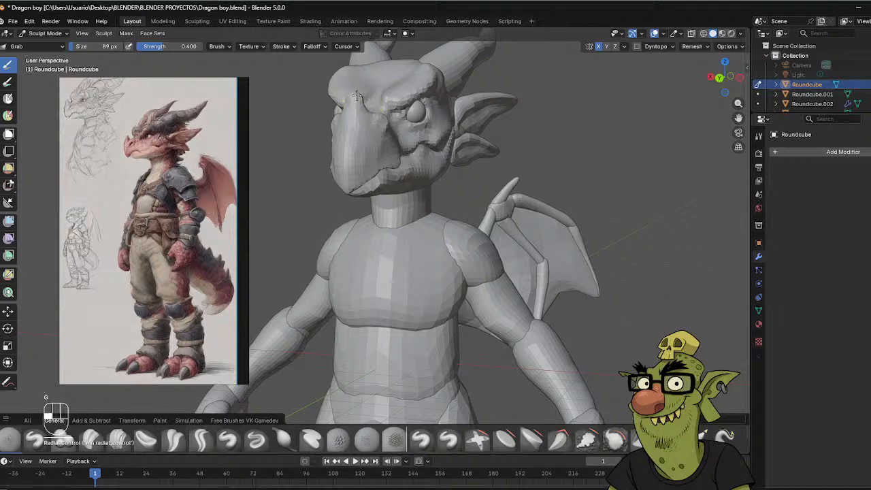
key(shift)
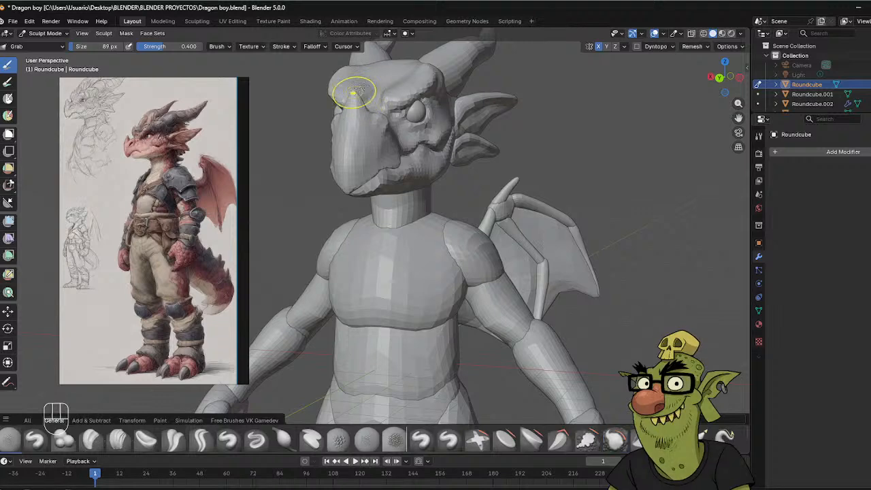
middle_drag(350, 89, 379, 95)
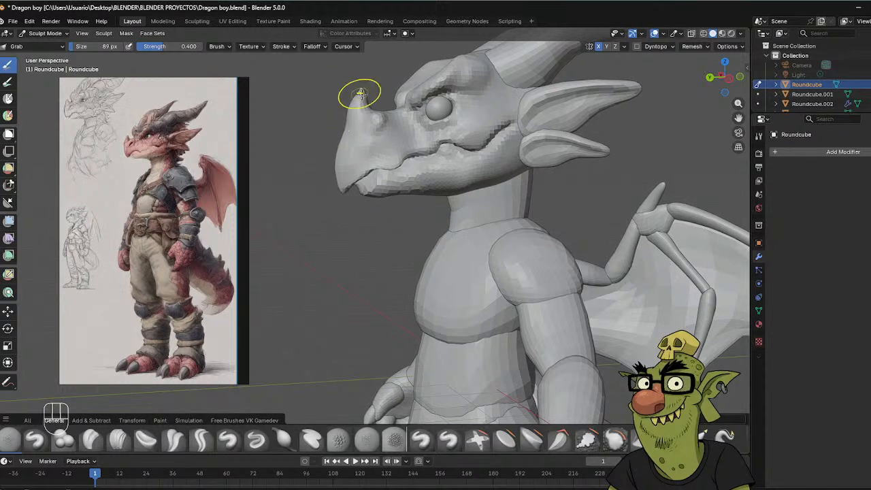
drag(355, 111, 347, 126)
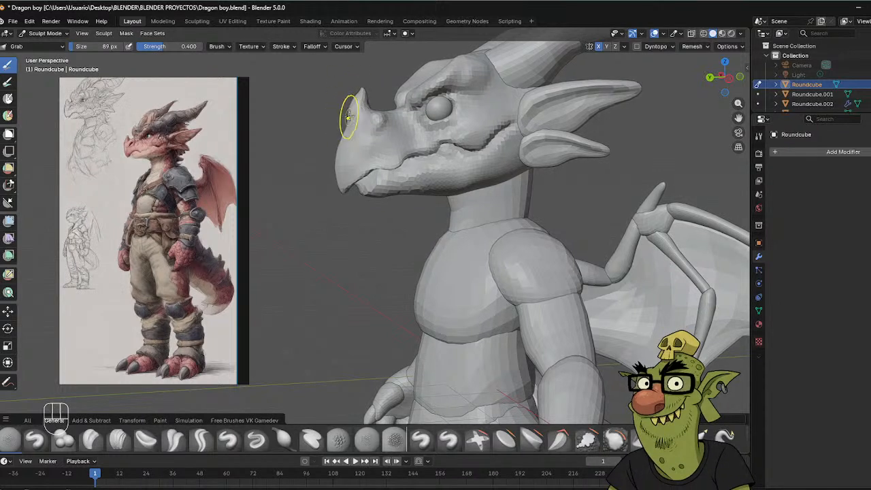
Refine the nose horn's point and adjust the hooked beak tip with the Grab brush at 74 px.
key(f)
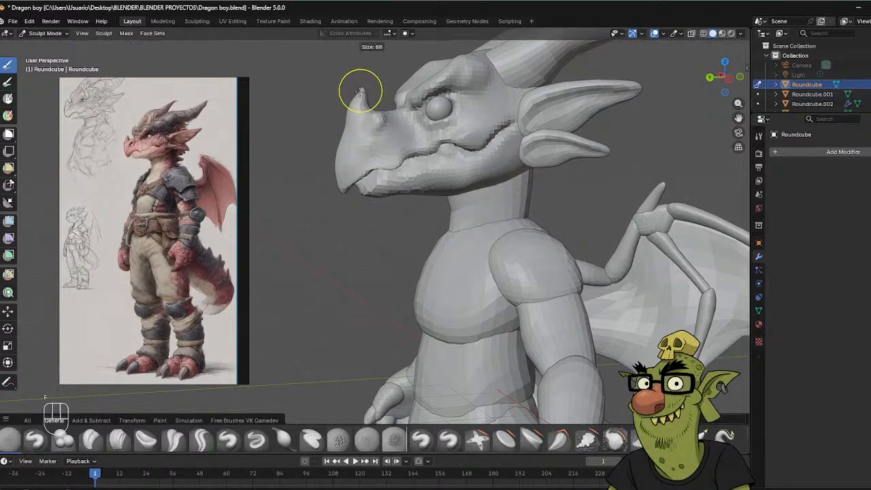
middle_drag(383, 90, 370, 99)
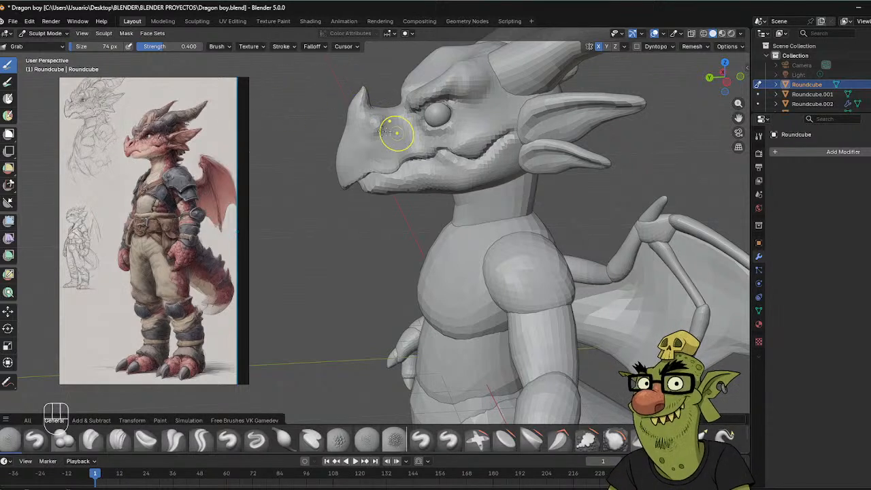
mouse_move(354, 102)
middle_down()
mouse_move(374, 91)
mouse_move(371, 102)
middle_up()
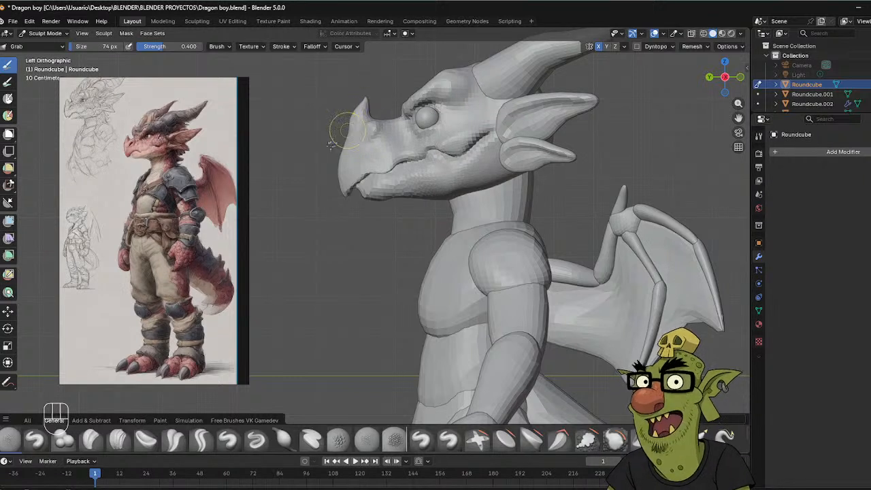
drag(339, 170, 348, 189)
mouse_move(352, 156)
mouse_down()
mouse_move(346, 184)
mouse_move(363, 175)
mouse_move(366, 184)
mouse_up()
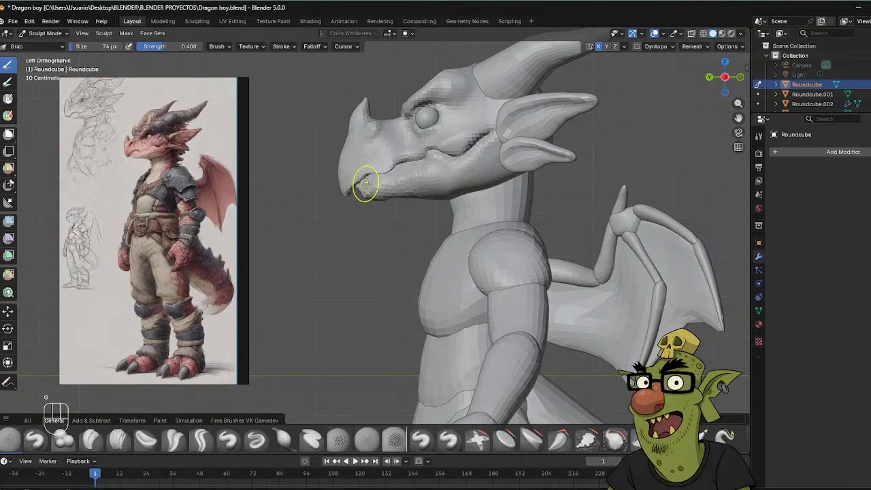
Reshape the front profile of the snout and its hooked tip with the Grab brush at 136 px.
key(f)
click(359, 169)
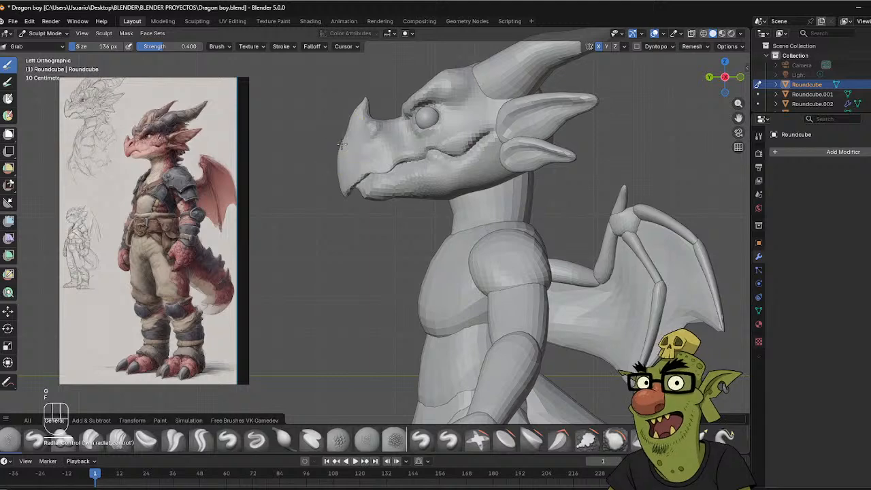
drag(342, 144, 345, 146)
drag(346, 183, 344, 194)
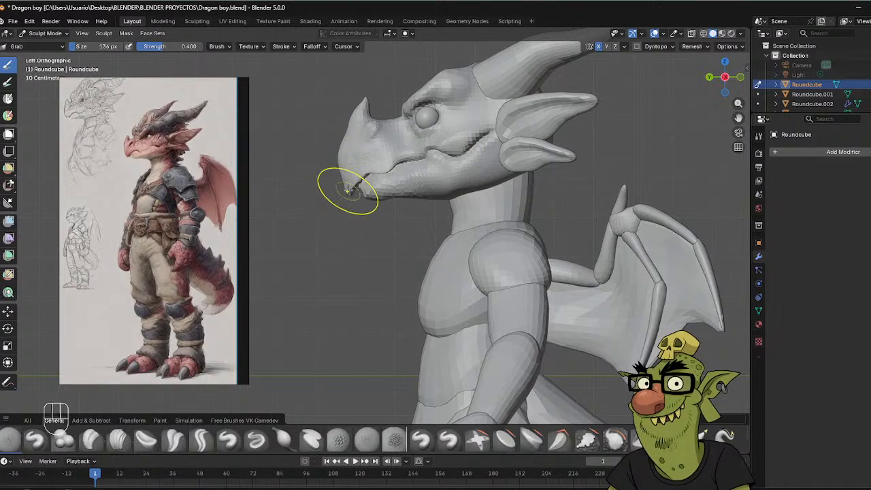
Adjust the nose horn, nostril bumps and snout bridge up to the inner brow with the Grab brush at 97 px.
mouse_move(349, 149)
middle_down()
mouse_move(378, 145)
mouse_move(360, 145)
mouse_move(376, 164)
middle_up()
key(f)
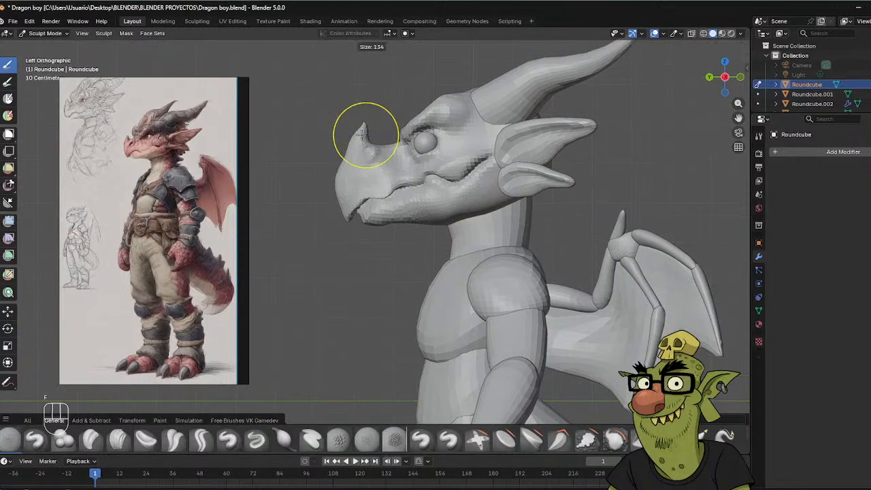
click(344, 138)
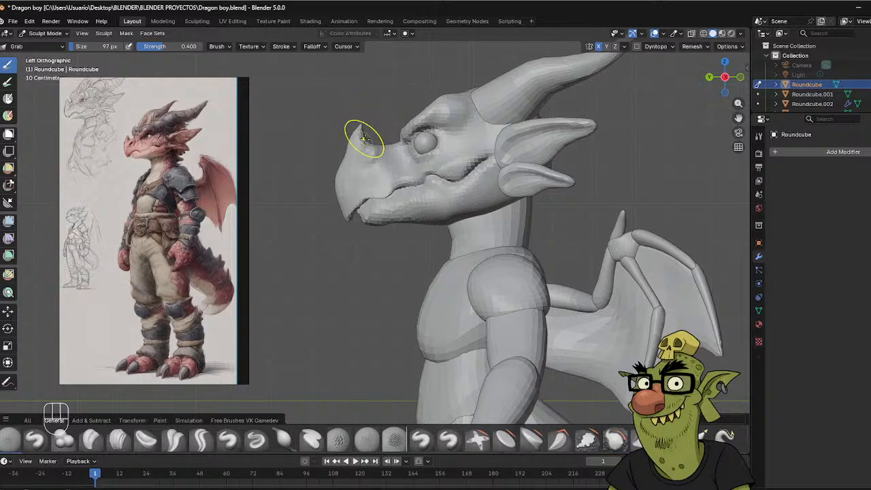
middle_drag(381, 135, 413, 102)
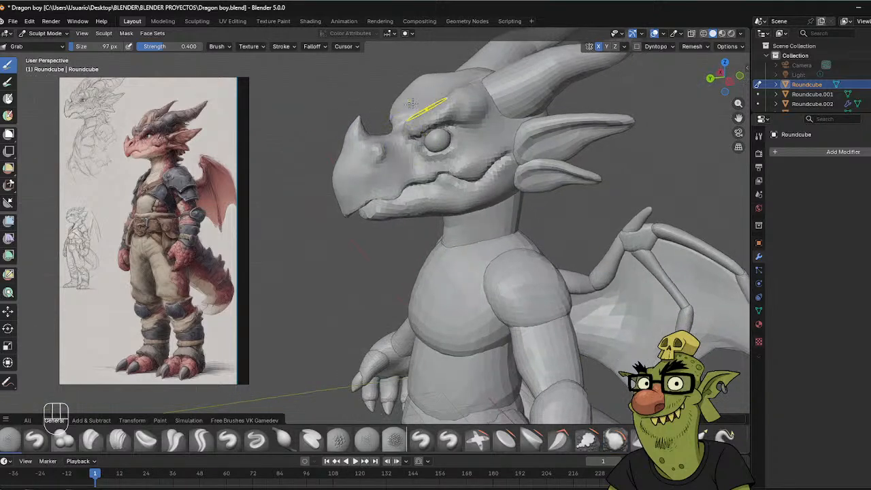
mouse_move(378, 149)
middle_down()
mouse_move(408, 147)
mouse_move(380, 147)
middle_up()
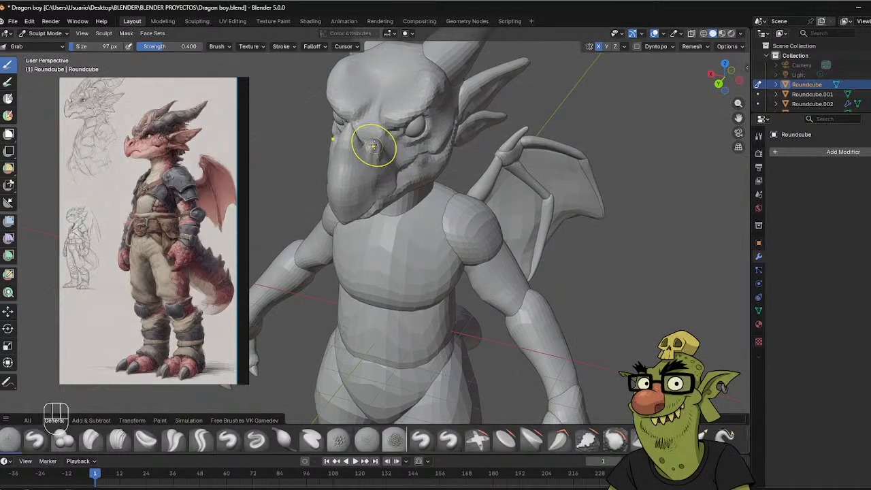
middle_drag(428, 126, 383, 146)
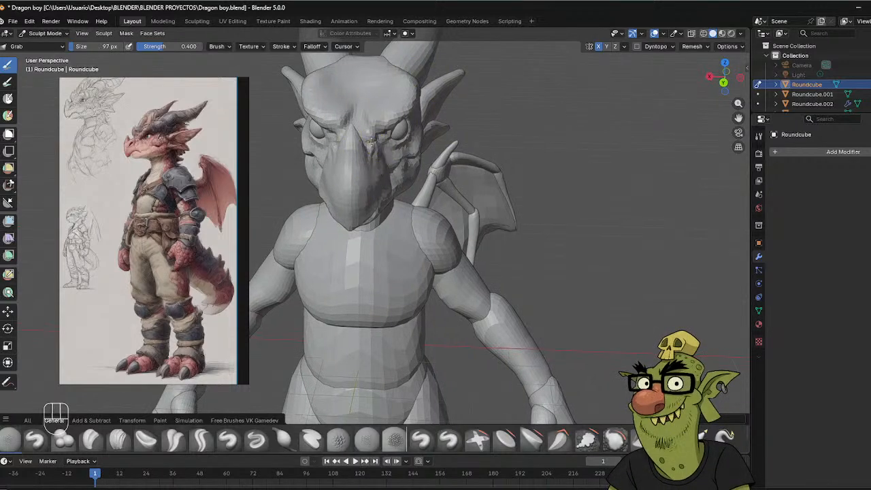
mouse_move(371, 141)
middle_down()
mouse_move(402, 144)
mouse_move(375, 152)
middle_up()
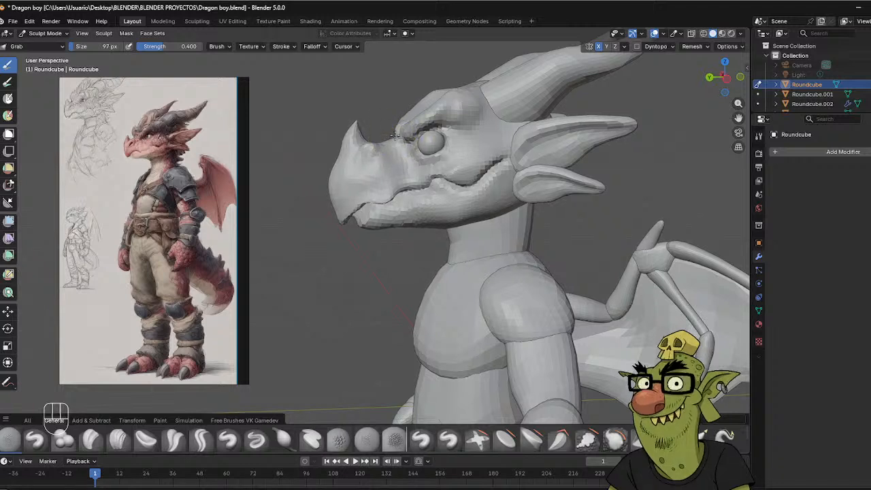
middle_drag(393, 134, 363, 98)
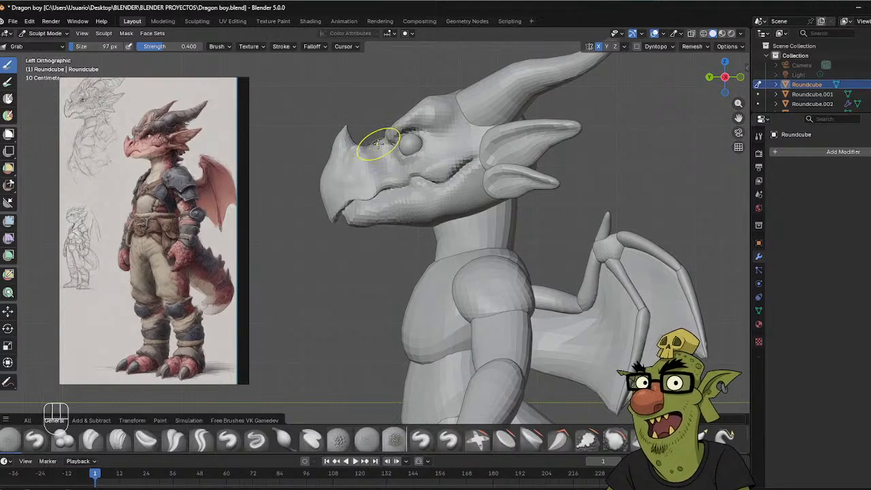
middle_drag(369, 98, 431, 107)
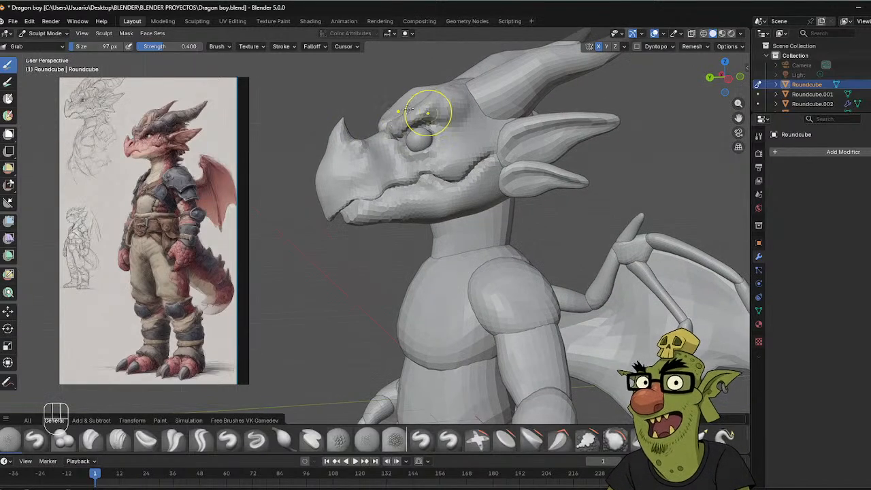
Build up the brow ridge above the eye with the Clay Strips brush at 50 px, smoothing between the brows.
click(123, 438)
shift+middle_drag(425, 146, 401, 215)
key(f)
click(386, 218)
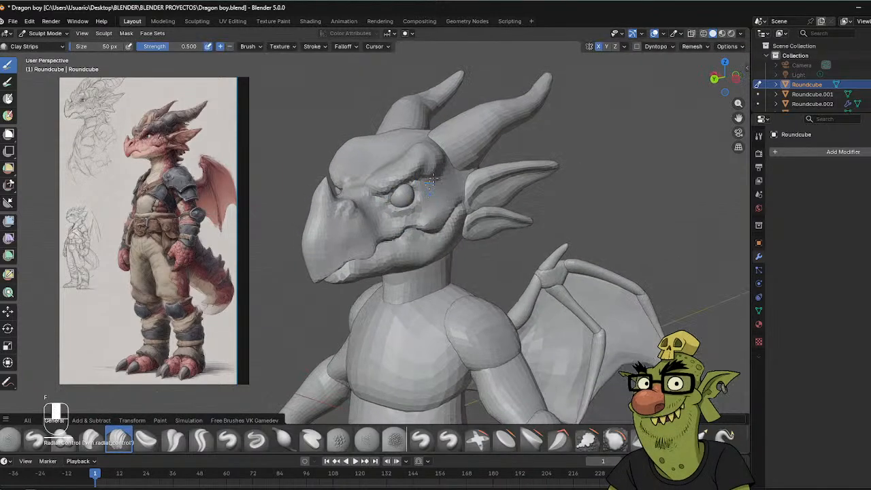
middle_drag(387, 170, 364, 170)
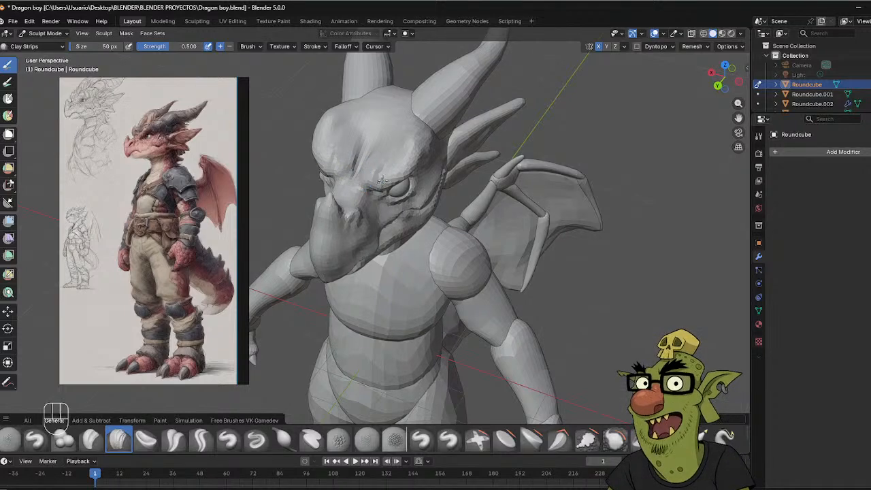
key(shift)
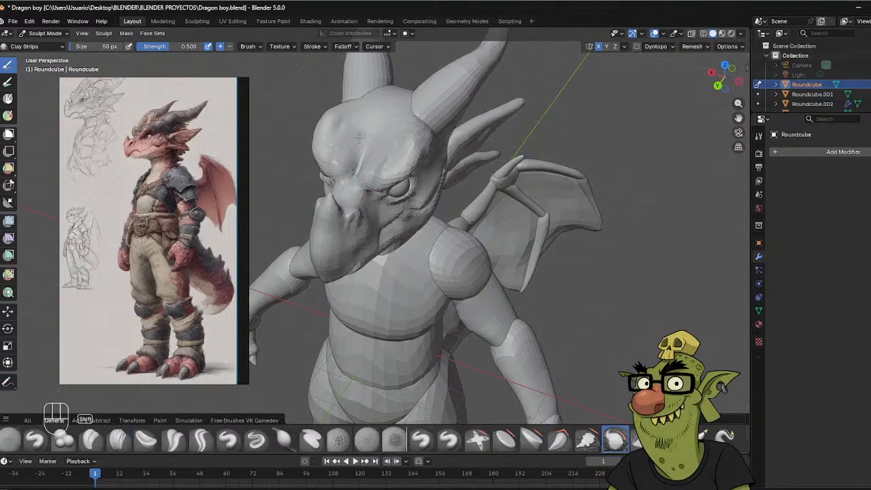
middle_drag(442, 136, 350, 179)
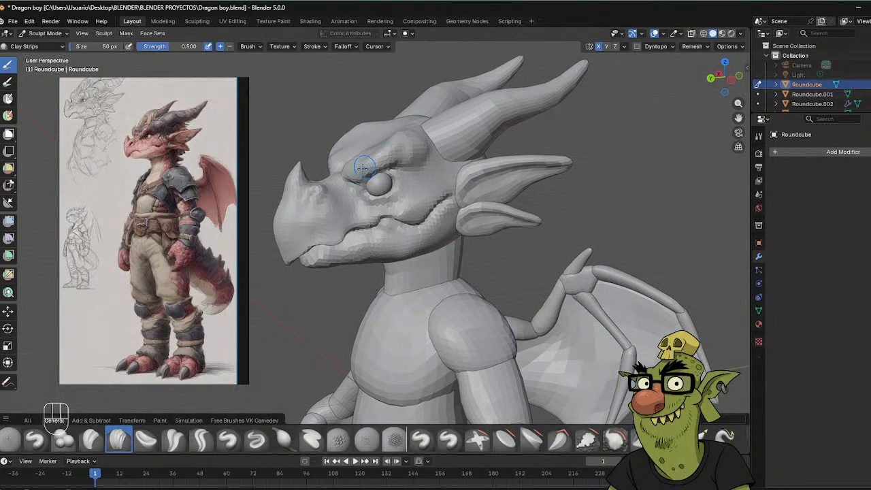
drag(363, 167, 393, 141)
Add volume to the cheek between the eye, the ear and the mouth corner with Clay Strips strokes.
mouse_move(401, 143)
middle_down()
mouse_move(366, 160)
mouse_move(317, 146)
mouse_move(400, 147)
middle_up()
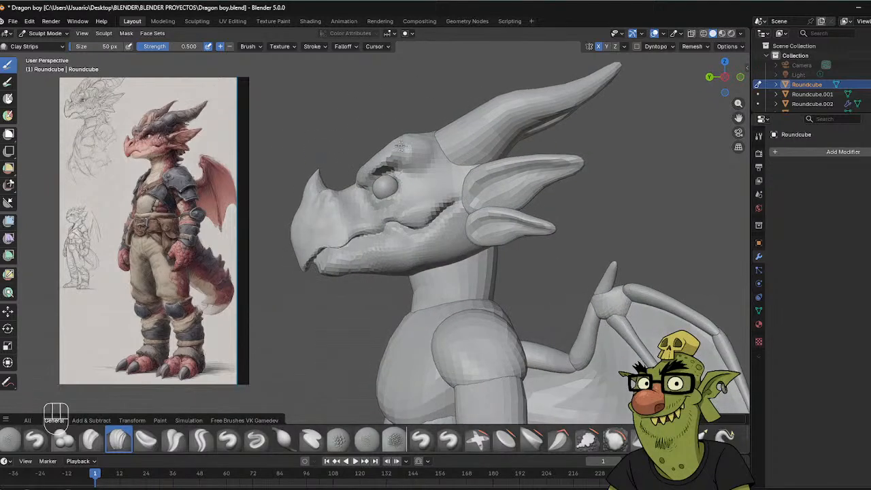
mouse_move(449, 173)
mouse_down()
mouse_move(426, 179)
mouse_move(402, 204)
mouse_up()
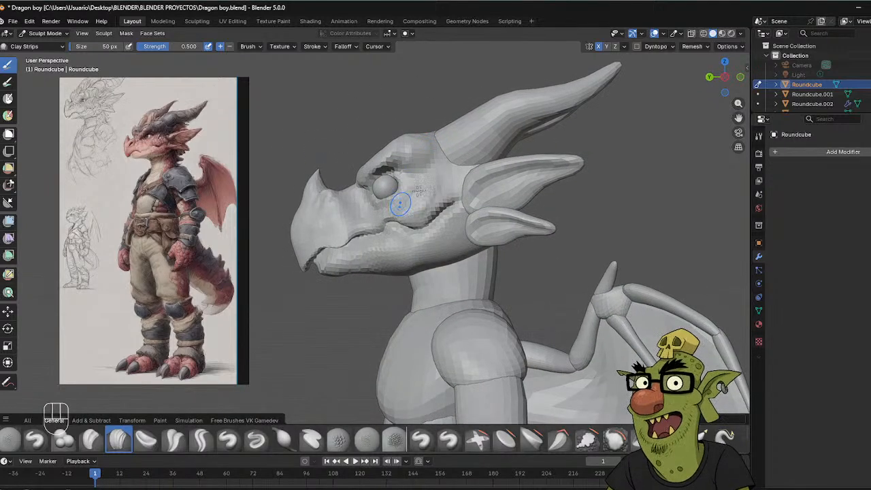
drag(442, 181, 417, 210)
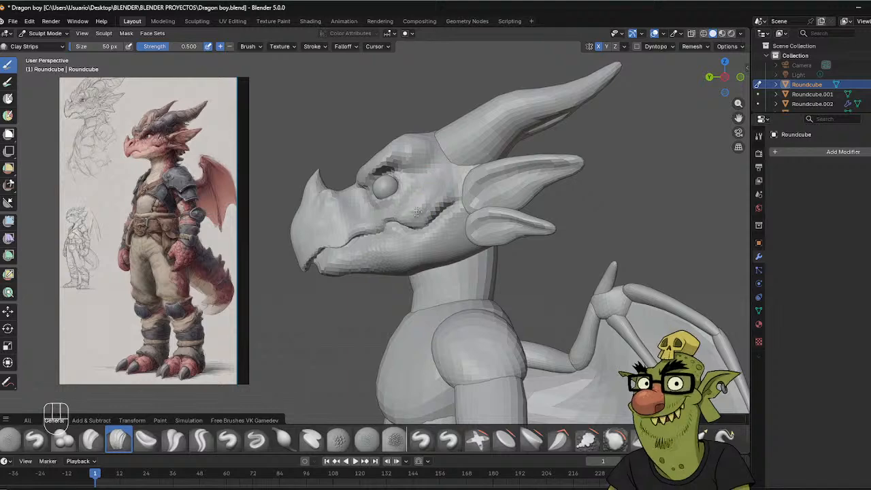
drag(441, 182, 412, 208)
mouse_move(450, 192)
middle_down()
mouse_move(503, 194)
mouse_move(476, 203)
middle_up()
Build up the side and lower edge of the jaw below the mouth line with Clay Strips strokes.
drag(448, 225, 428, 248)
mouse_move(450, 226)
mouse_down()
mouse_move(432, 249)
mouse_move(385, 265)
mouse_up()
mouse_move(388, 265)
mouse_down()
mouse_move(419, 262)
mouse_move(369, 259)
mouse_up()
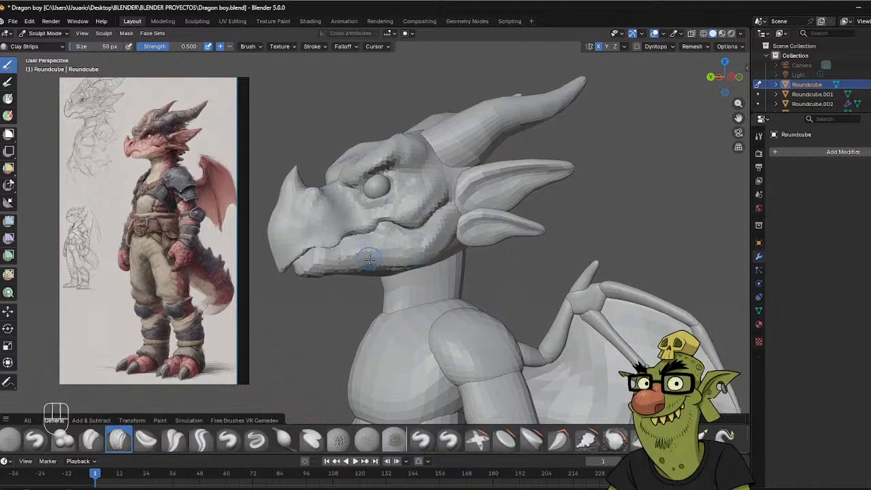
mouse_move(418, 246)
mouse_down()
mouse_move(395, 243)
mouse_move(428, 243)
mouse_up()
mouse_move(451, 236)
middle_down()
mouse_move(421, 220)
mouse_move(469, 241)
middle_up()
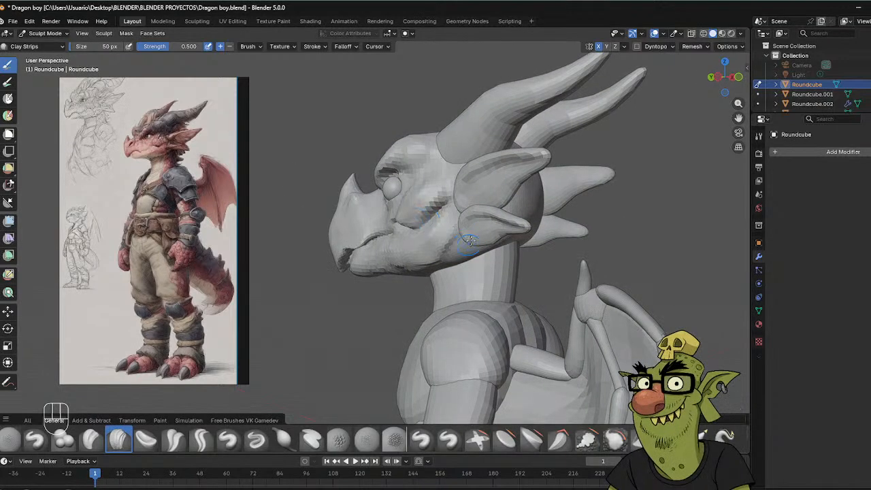
mouse_move(410, 271)
middle_down()
mouse_move(401, 272)
mouse_move(409, 267)
middle_up()
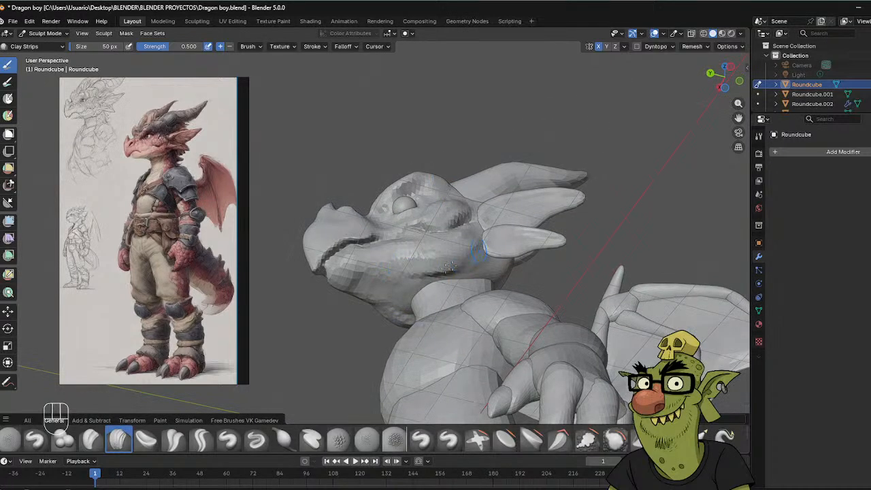
Examine the whole character and its head profile against an enlarged view of the reference illustration.
middle_drag(491, 244, 535, 196)
scroll(535, 196, down, 6)
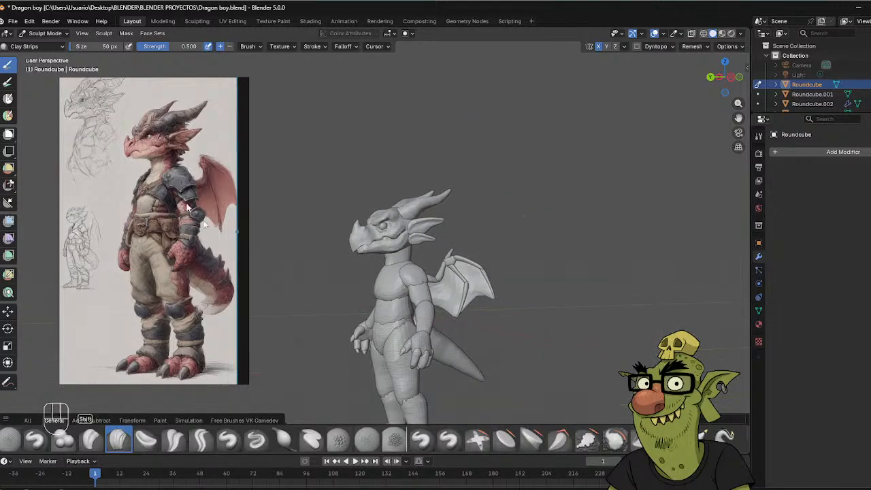
shift+middle_drag(271, 224, 296, 152)
middle_drag(362, 145, 373, 122)
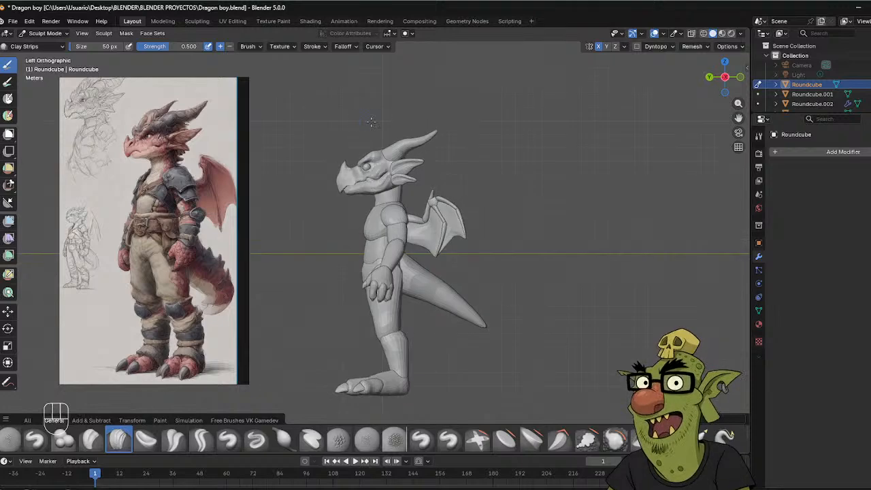
scroll(372, 123, up, 4)
shift+middle_drag(295, 124, 287, 227)
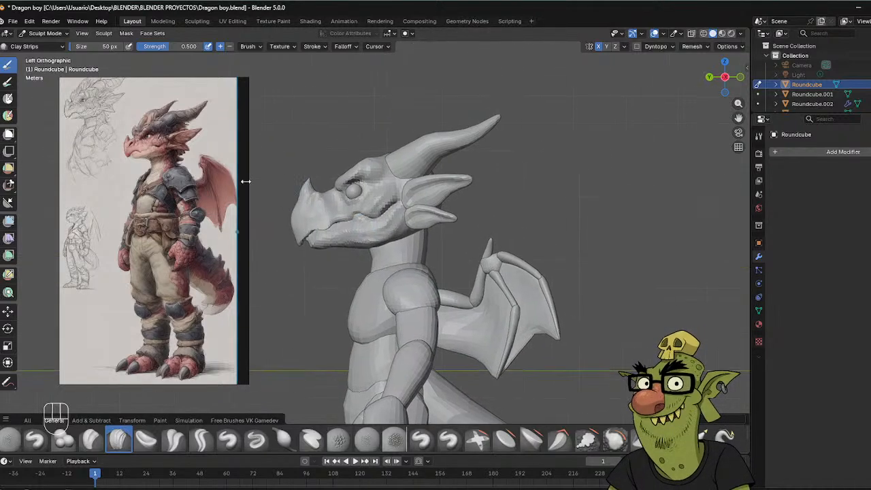
scroll(246, 185, up, 2)
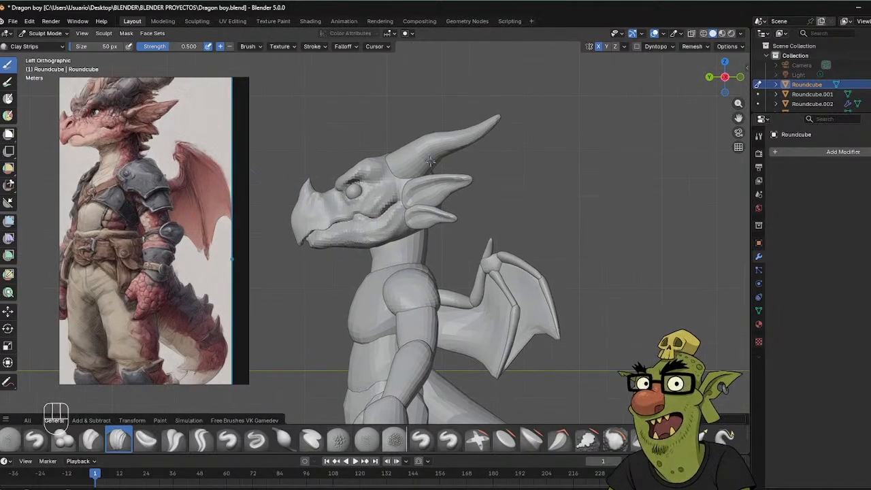
scroll(497, 198, up, 3)
scroll(497, 197, up, 2)
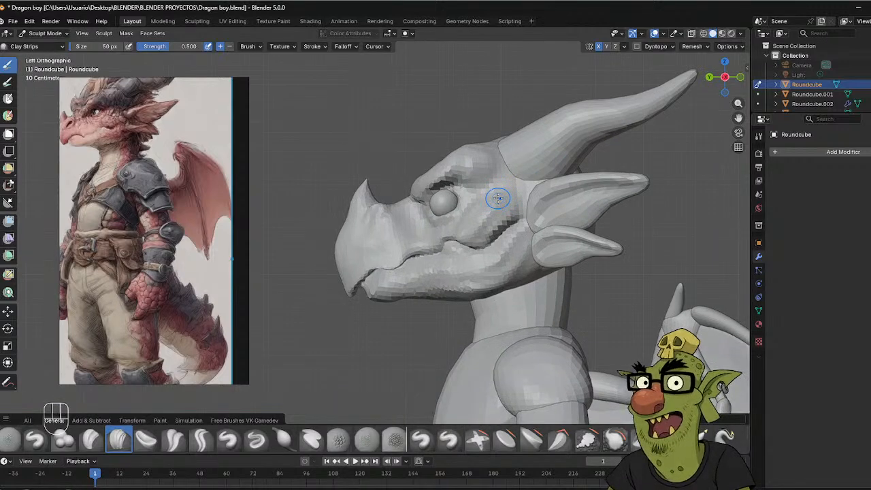
Switch the head from Sculpt Mode to Object Mode.
key(ctrl+Tab)
click(449, 206)
drag(450, 206, 484, 186)
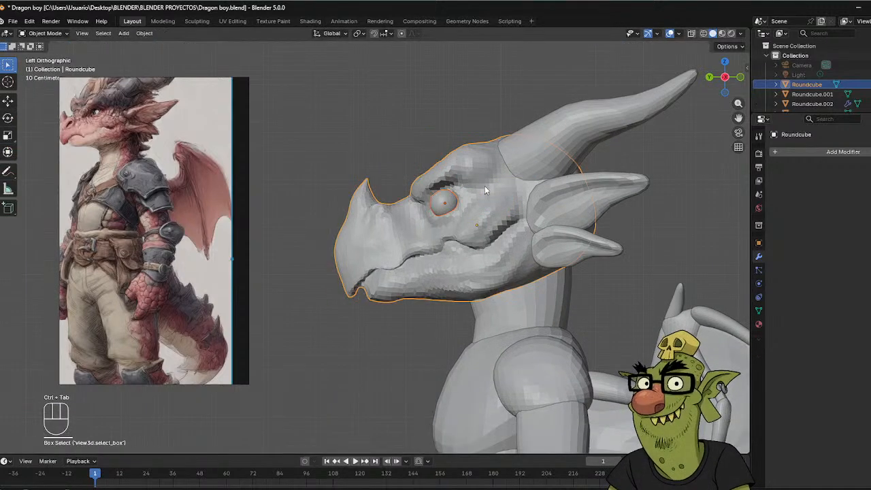
key(g)
key(z)
click(481, 186)
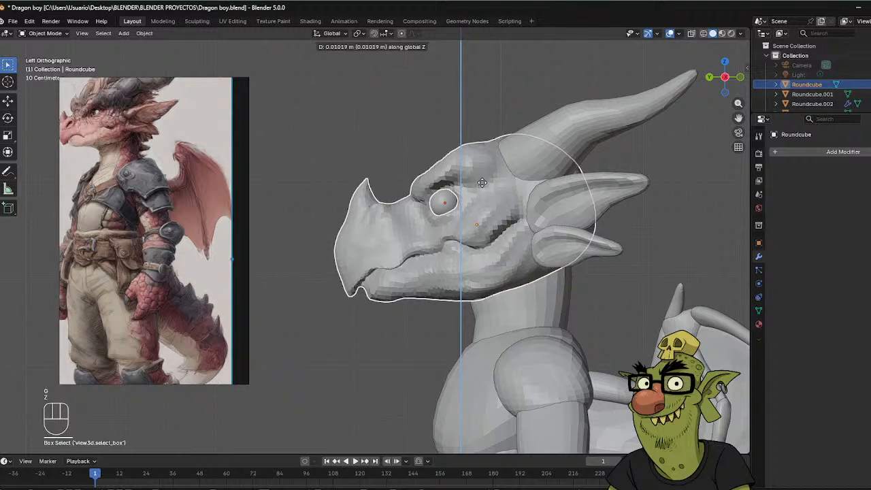
key(ctrl+z)
Raise the eye sphere by about 0.04 m along the global Z axis.
click(444, 201)
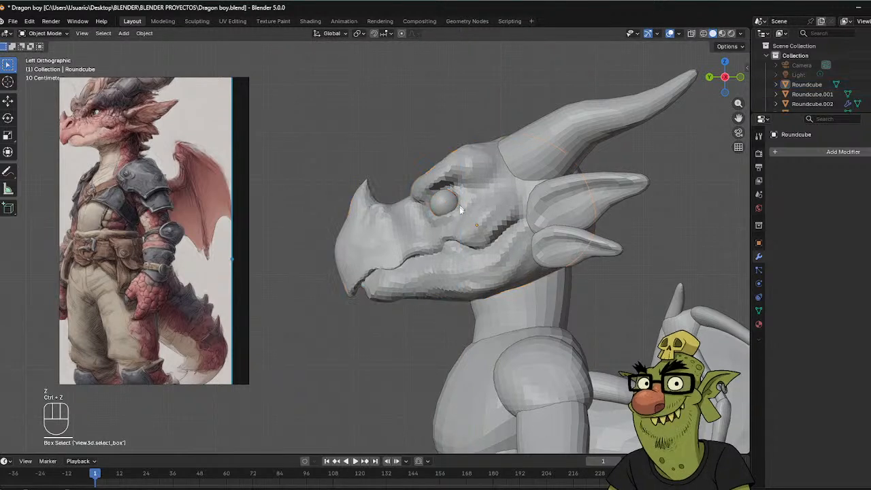
key(g)
key(z)
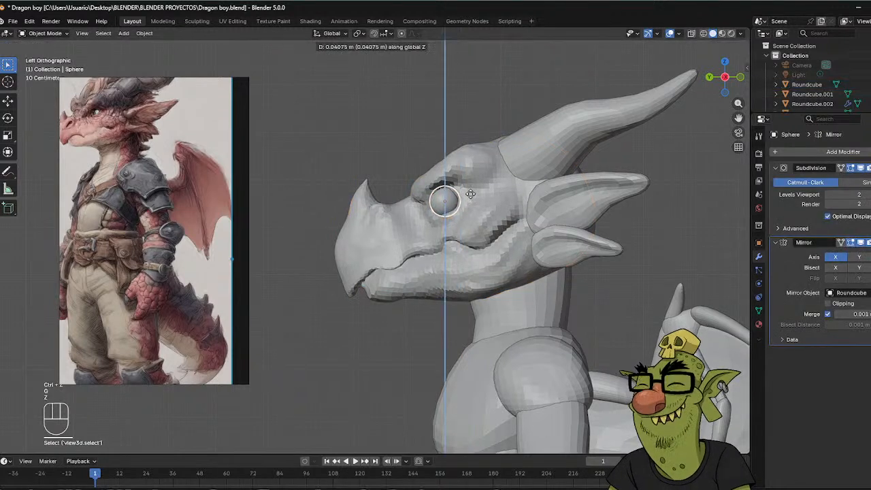
click(469, 196)
Return the head to Sculpt Mode and pull the lower eyelids up over the eyeballs with the Grab brush at 97 px.
middle_drag(400, 112, 495, 220)
click(509, 222)
key(ctrl+Tab)
click(510, 274)
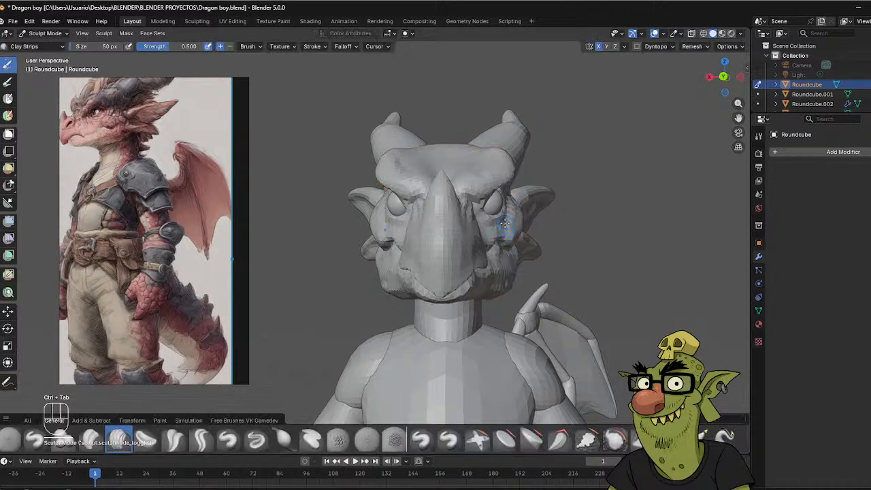
key(g)
key(f)
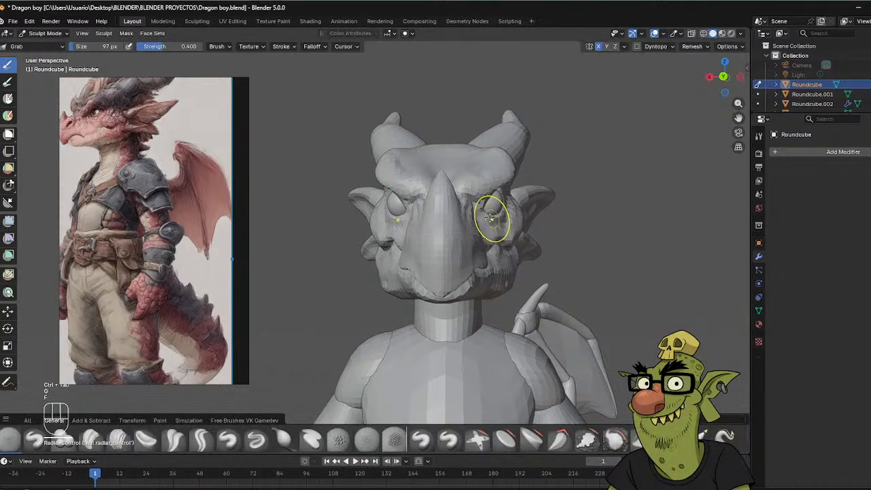
click(487, 216)
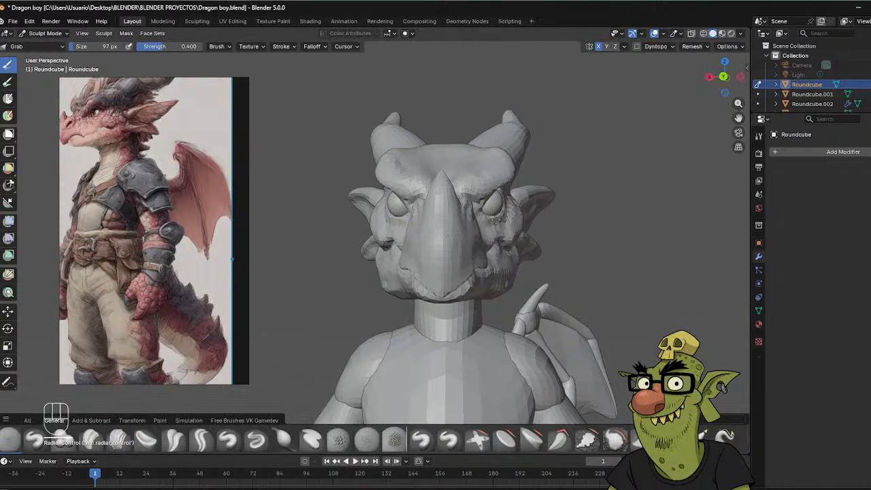
drag(480, 214, 478, 206)
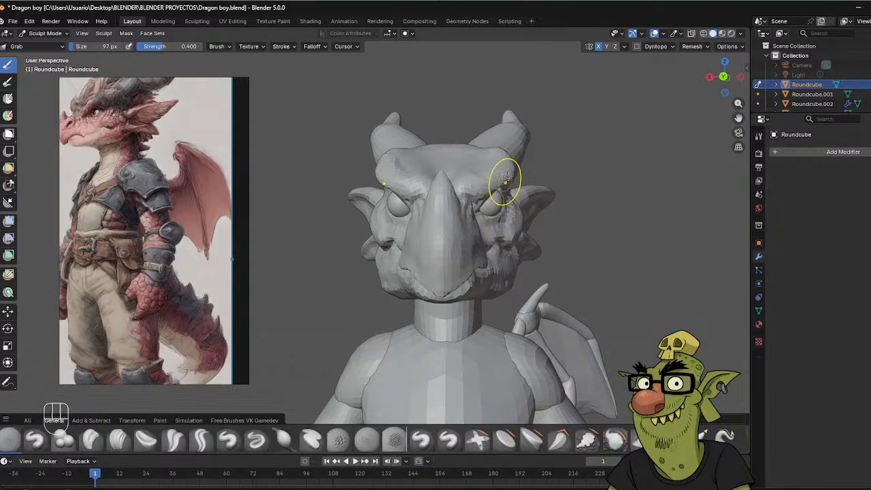
Raise a nostril bump behind the nose horn with Grab and carve the nostril opening with Draw Sharp at 26 px.
mouse_move(506, 181)
middle_down()
mouse_move(419, 213)
mouse_move(385, 201)
middle_up()
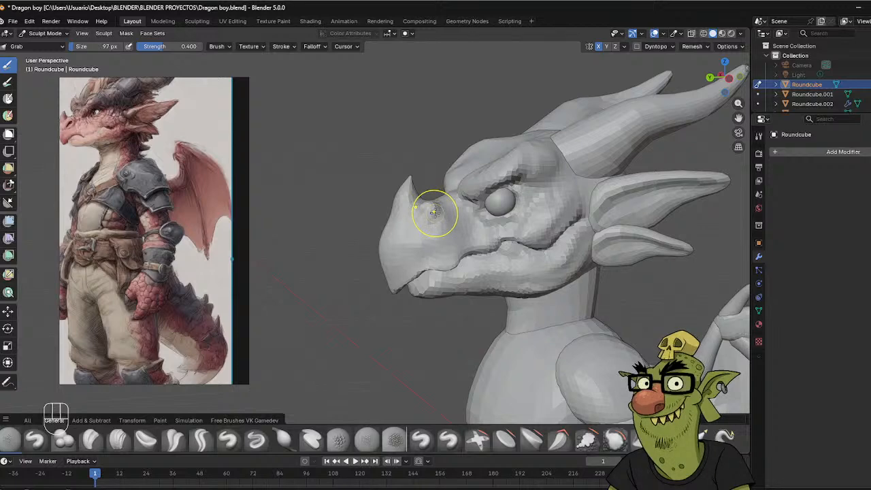
drag(438, 211, 432, 204)
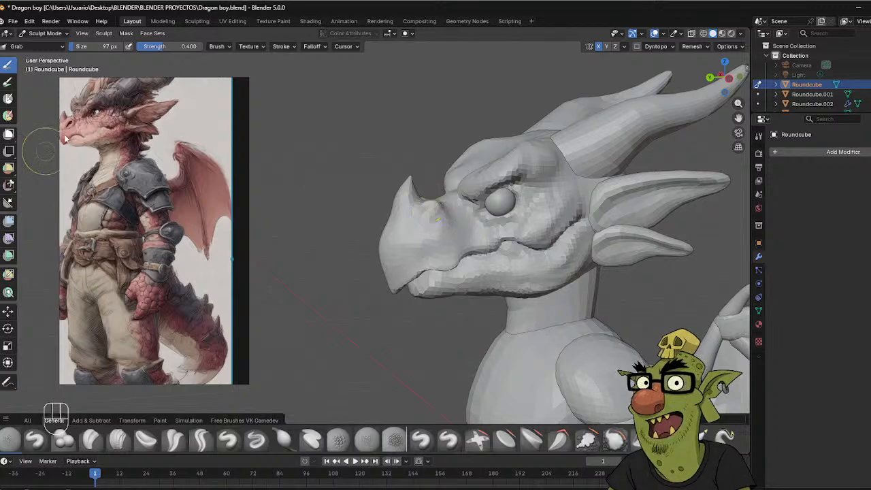
scroll(120, 133, up, 5)
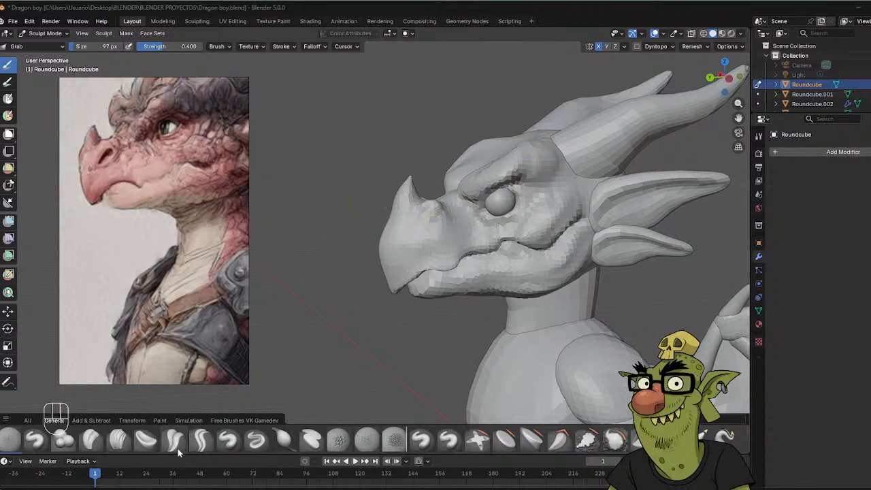
click(256, 439)
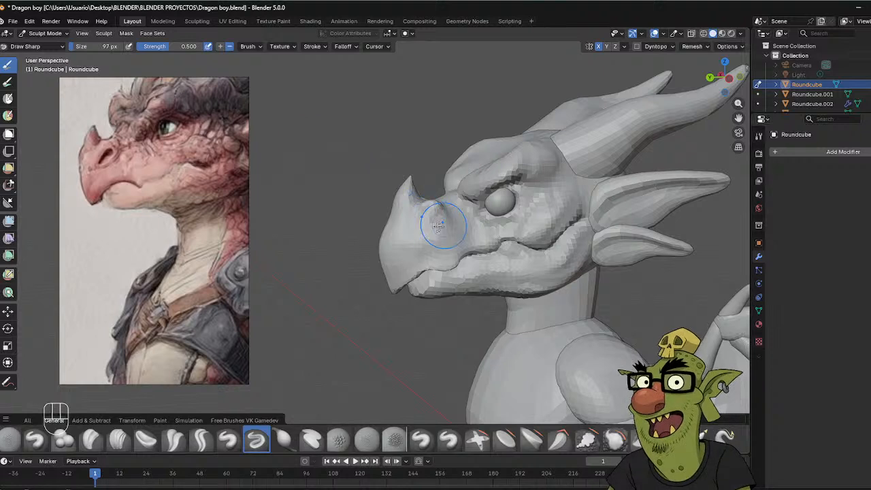
key(f)
click(400, 236)
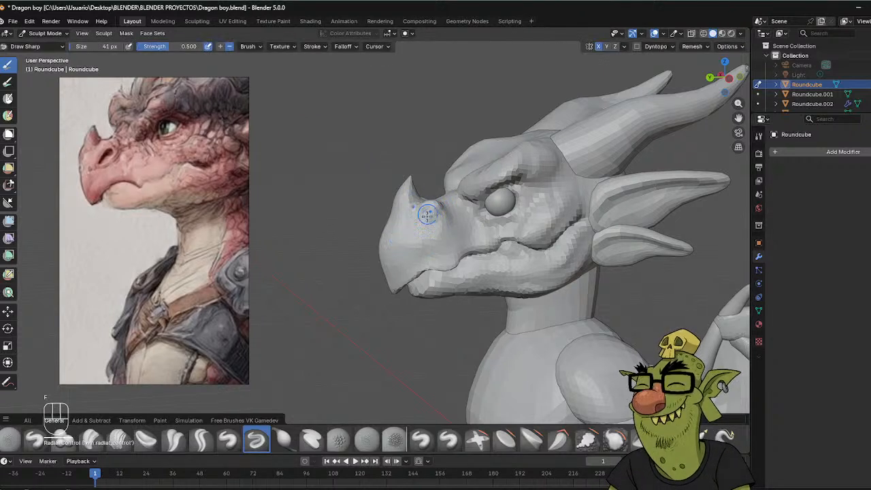
key(f)
click(423, 214)
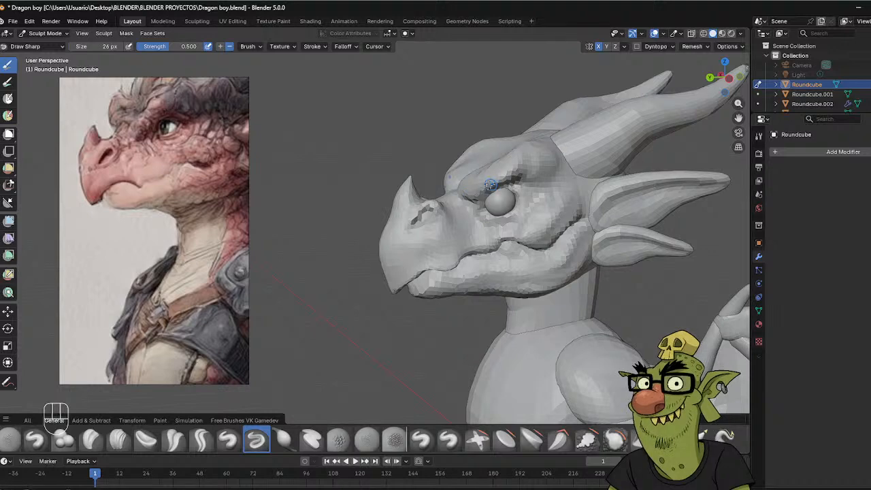
middle_drag(441, 212, 431, 230)
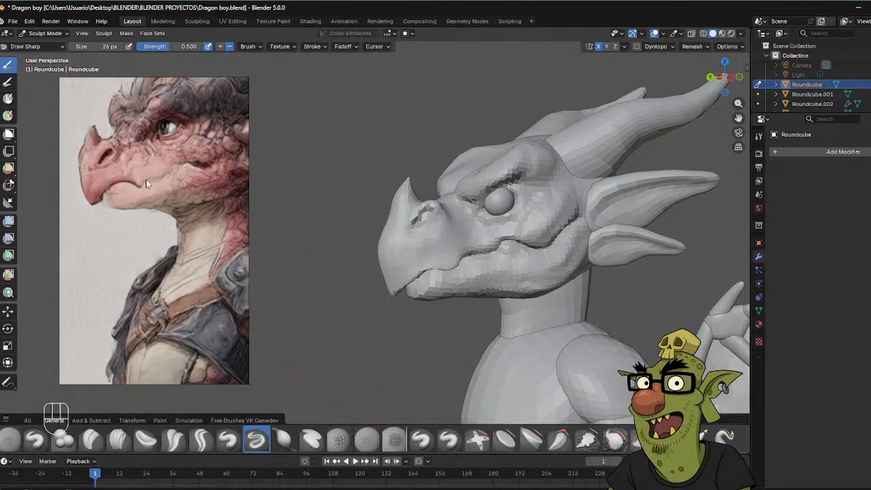
Reshape the lip edge from the beak tip along the mouth line with the Grab brush at 48 px and 82 px.
key(g)
key(f)
click(483, 276)
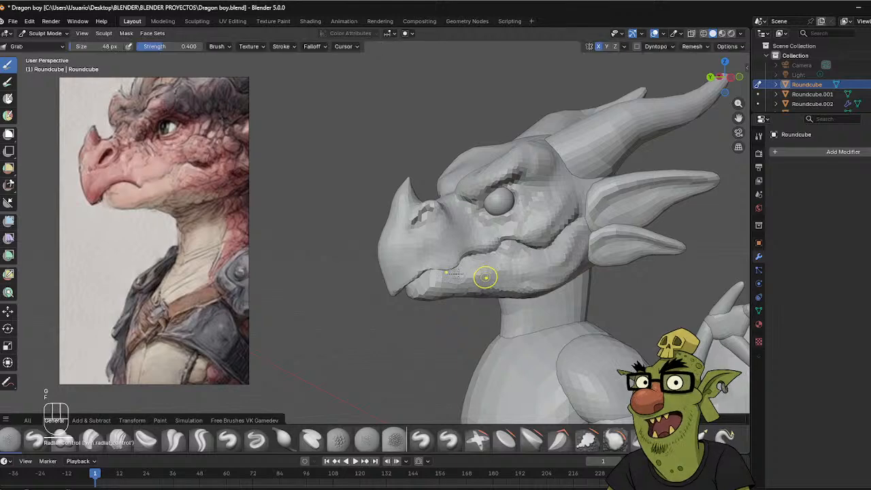
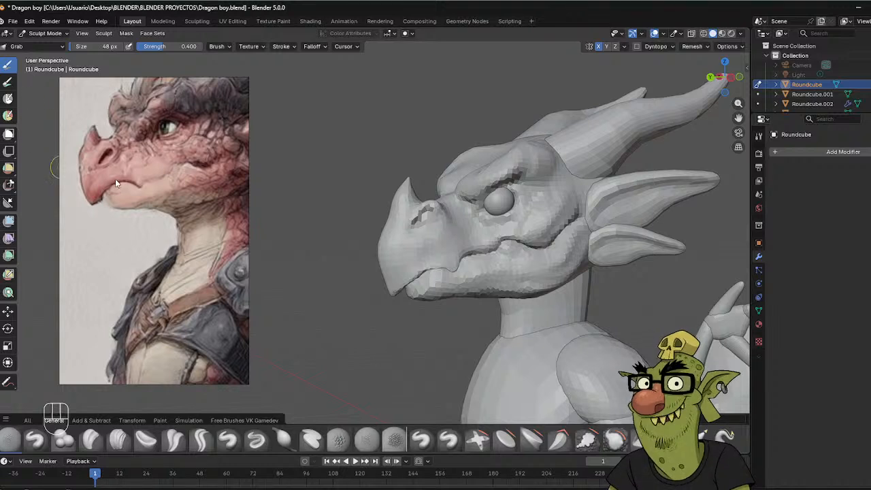
key(f)
click(439, 278)
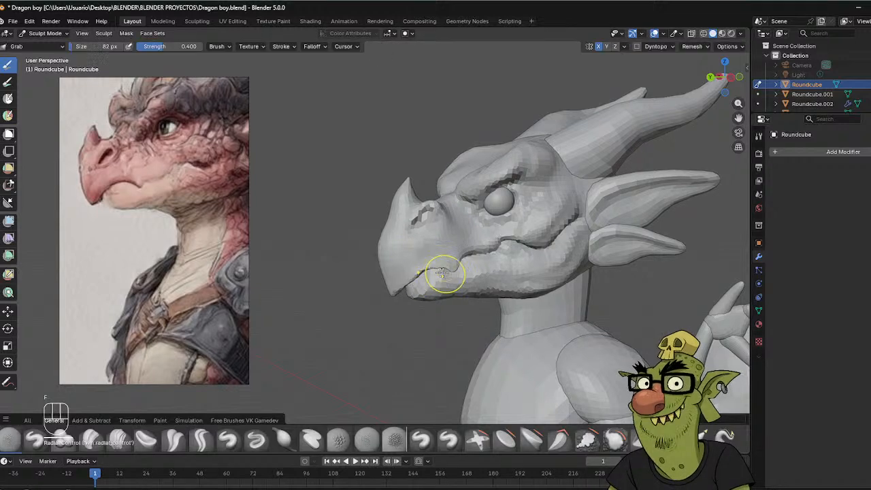
drag(420, 276, 410, 275)
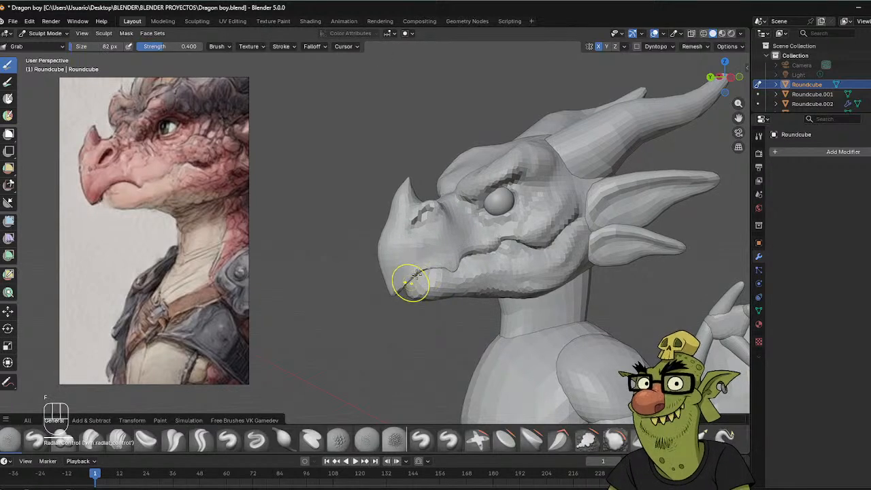
mouse_move(412, 284)
middle_down()
mouse_move(436, 265)
mouse_move(427, 263)
middle_up()
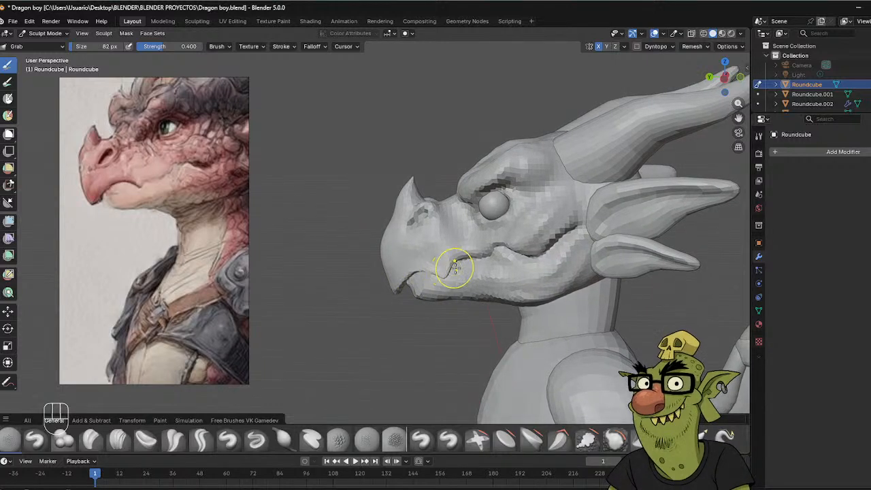
drag(455, 268, 457, 259)
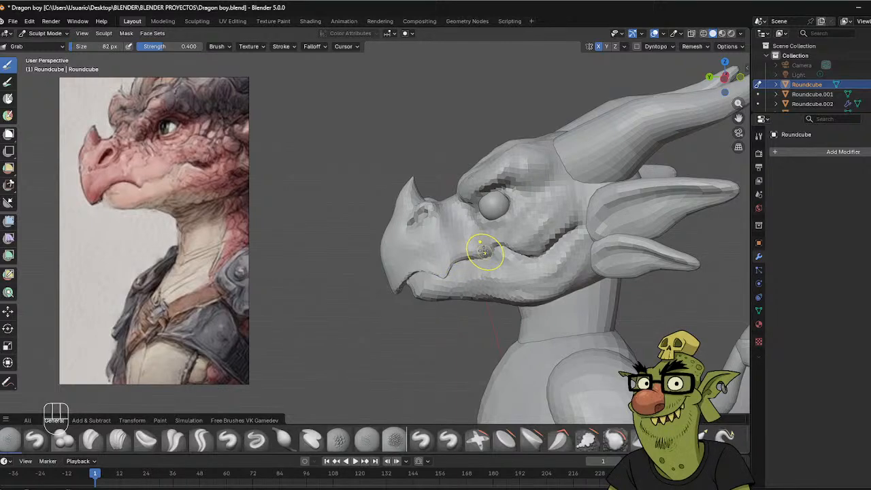
Adjust the outline of the lower cheeks and jaw sides in front view with the Grab brush, reducing it from 218 to 120 px.
mouse_move(477, 258)
middle_down()
mouse_move(470, 254)
mouse_move(502, 237)
mouse_move(531, 248)
middle_up()
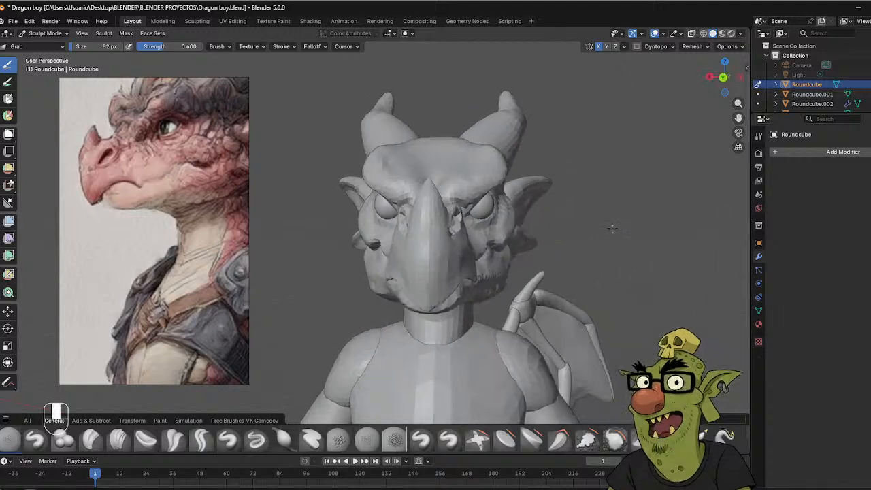
key(f)
click(533, 262)
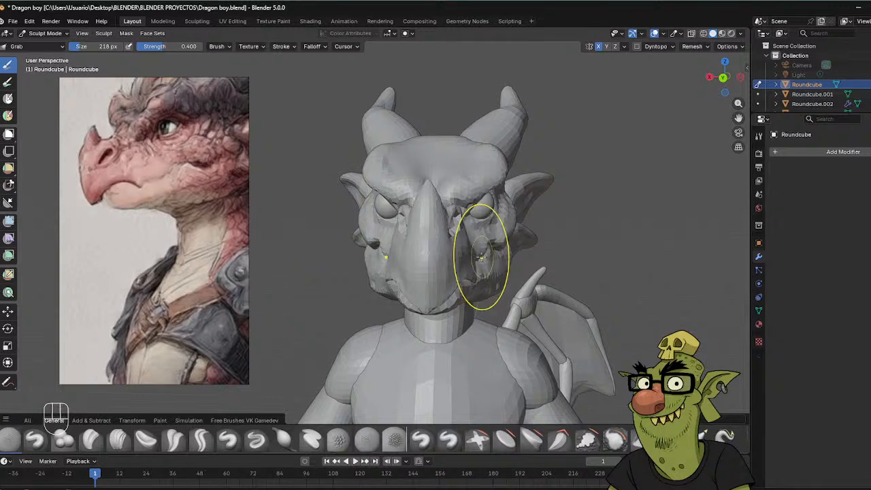
key(f)
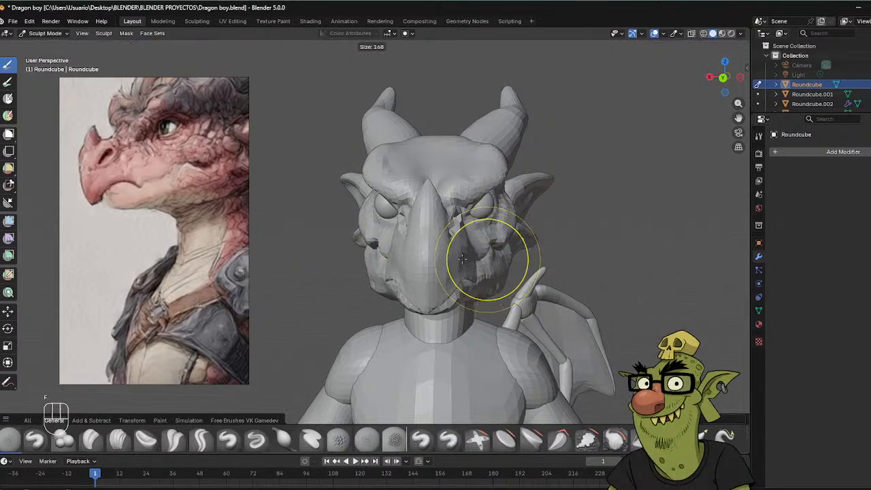
click(483, 255)
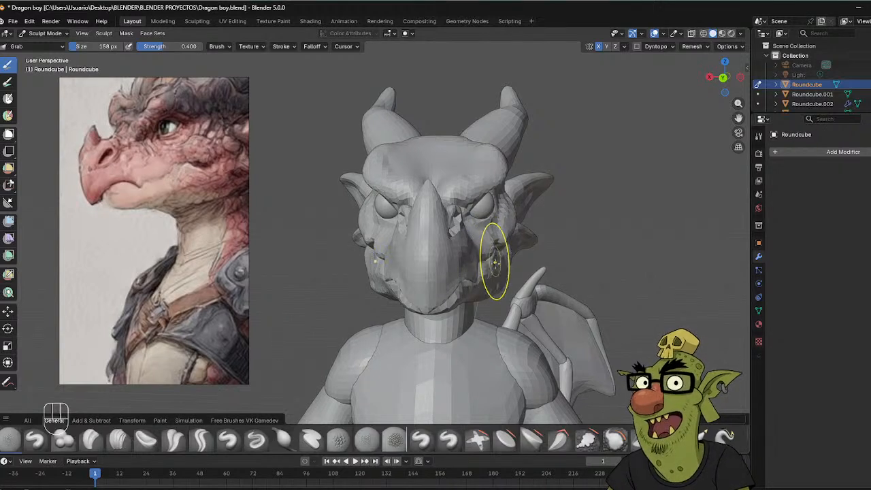
key(f)
click(488, 269)
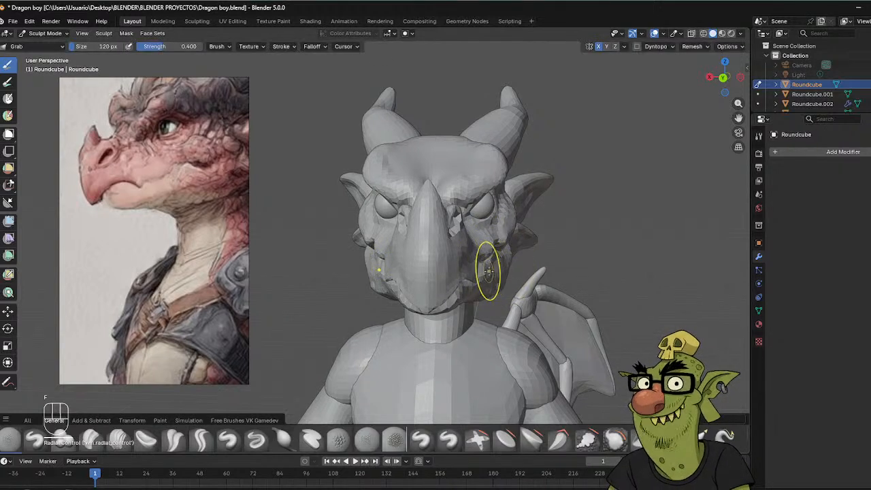
drag(497, 255, 492, 253)
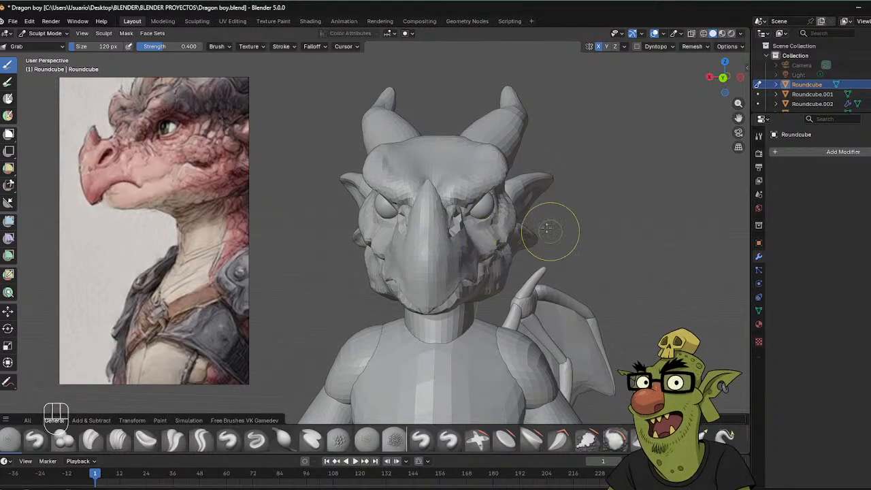
Reshape the cheeks below the eyes from a raised front view with the Grab brush at 188 px and 125 px.
middle_drag(553, 229, 533, 241)
key(f)
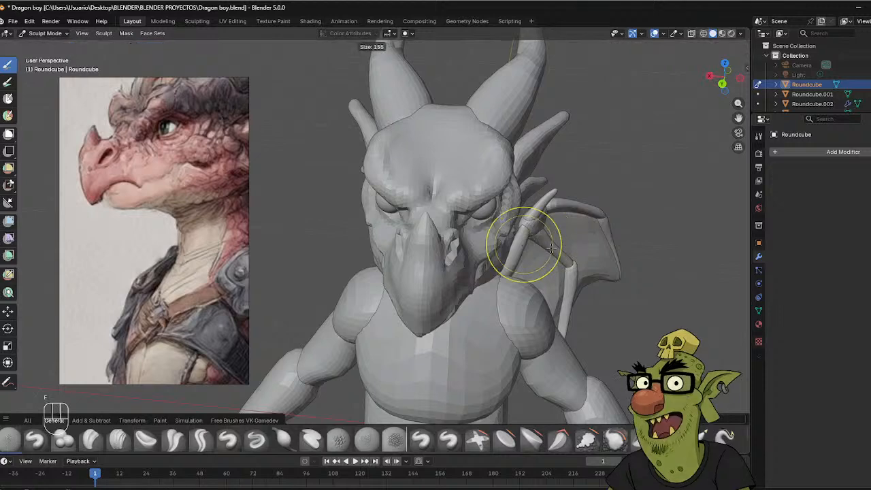
click(502, 237)
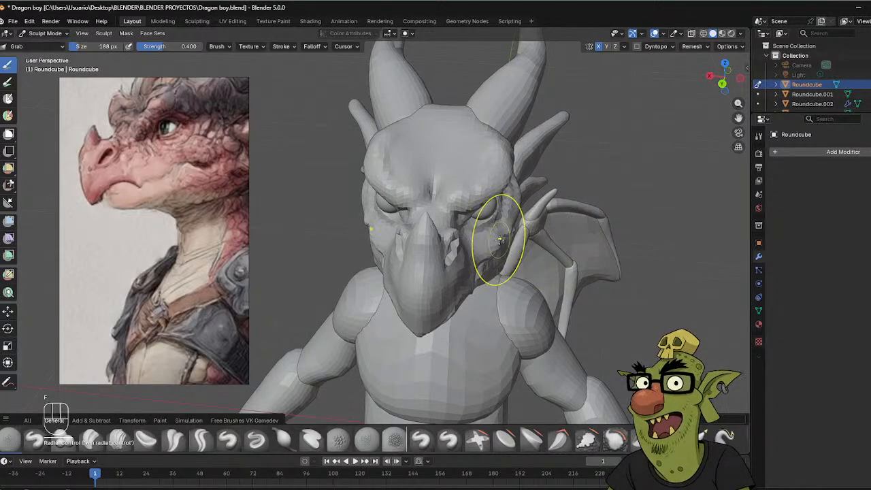
key(f)
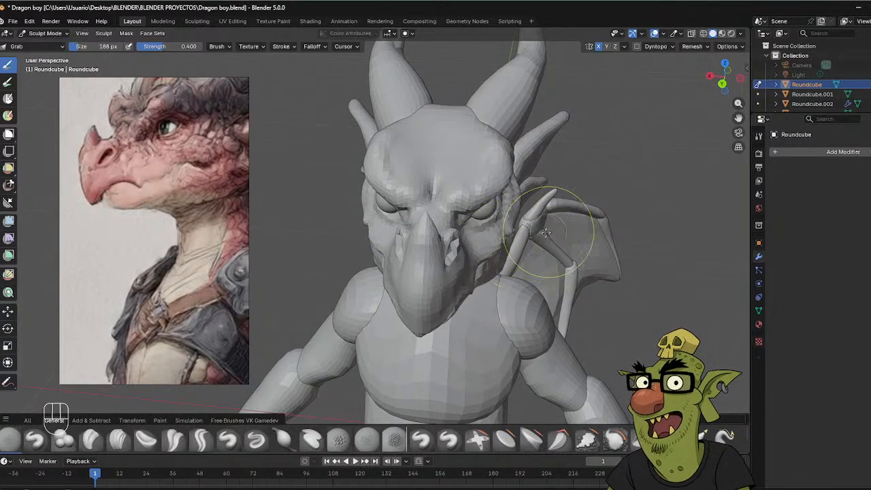
click(492, 254)
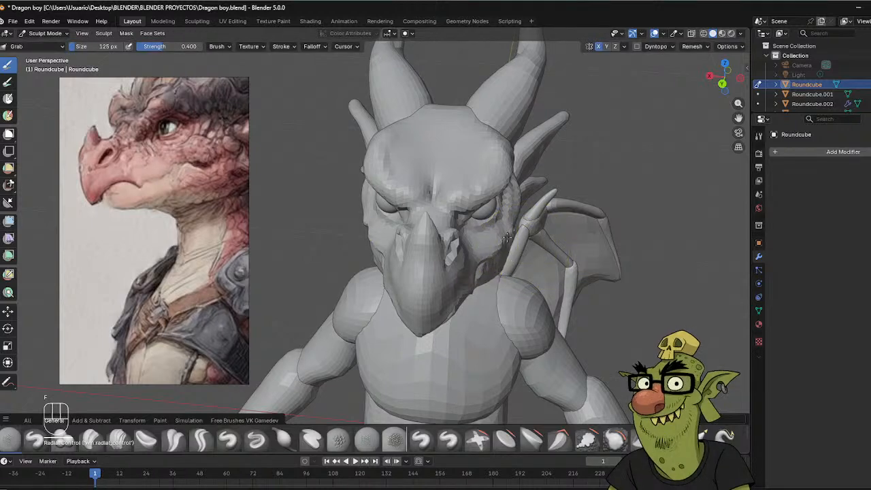
Build up the cheek and mouth corner below the eye with the Clay Strips brush, reducing it to 79 px and 49 px.
middle_drag(506, 237, 350, 151)
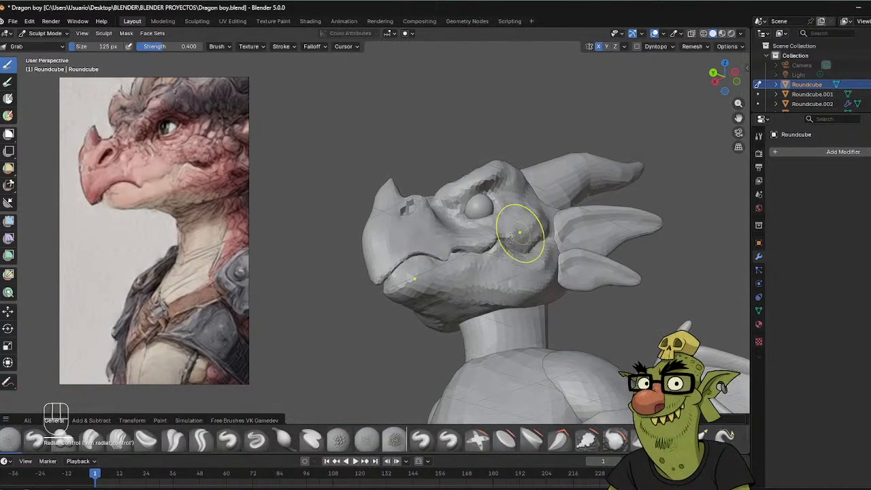
key(c)
middle_drag(519, 233, 498, 252)
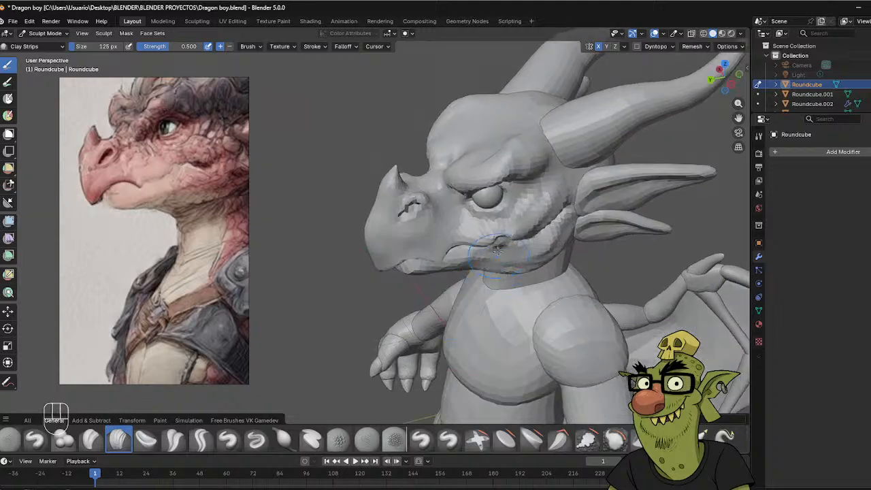
key(f)
click(493, 245)
key(f)
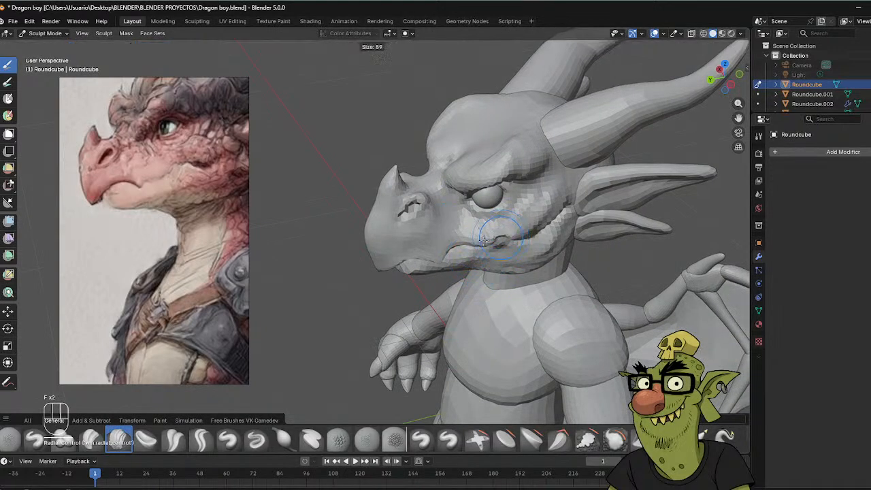
click(502, 235)
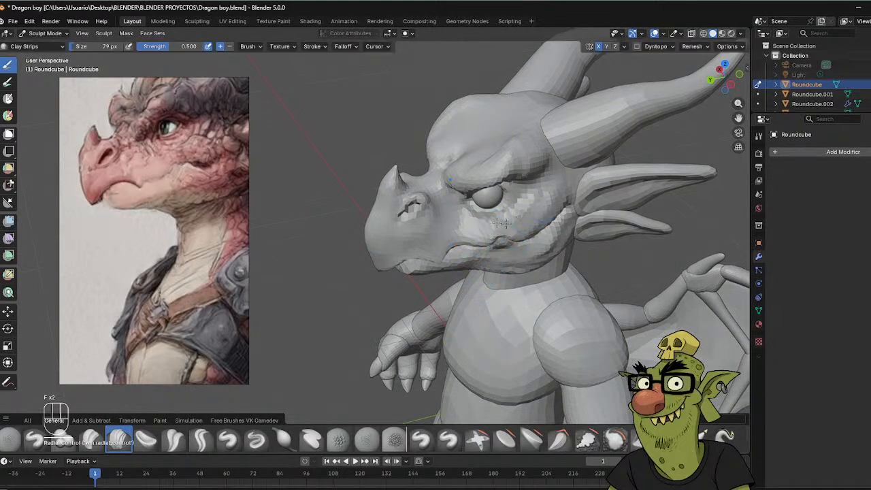
mouse_move(502, 222)
middle_down()
mouse_move(571, 199)
mouse_move(546, 197)
mouse_move(407, 260)
middle_up()
key(f)
click(376, 232)
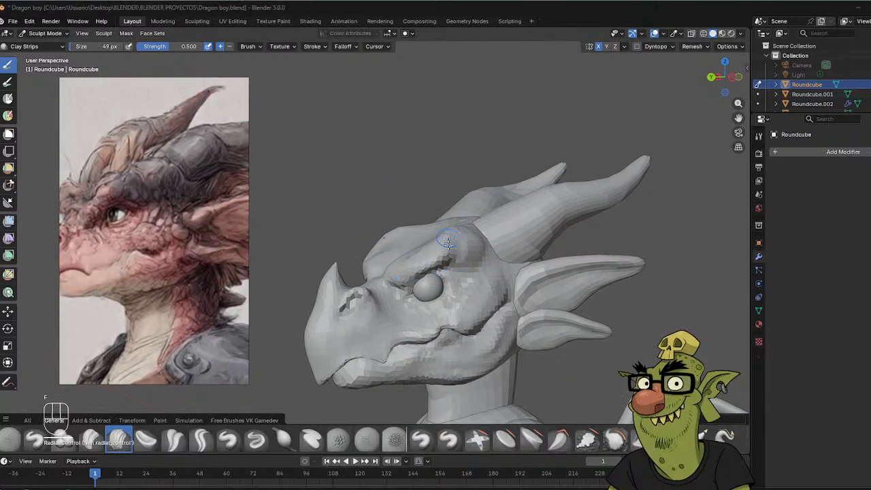
Move the mirrored large horns about 0.34 m backward along the global Y axis in left side view.
alt+middle_drag(448, 243, 402, 245)
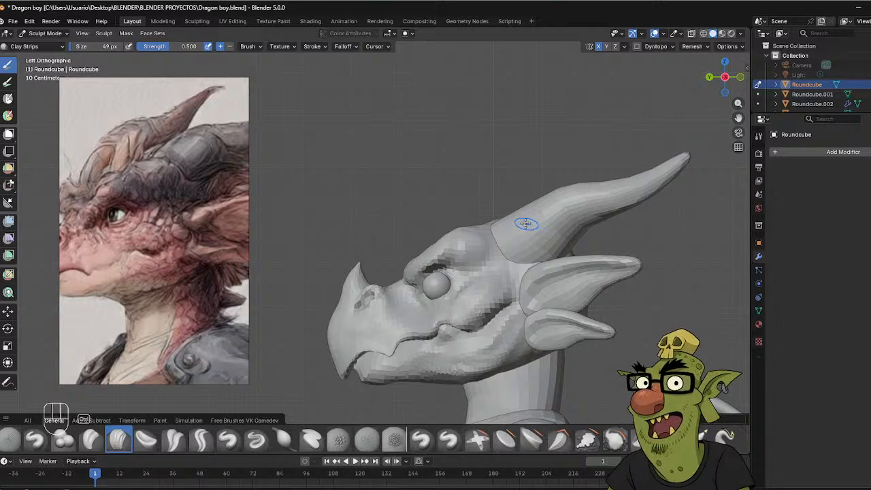
key(ctrl+Tab)
click(451, 224)
click(577, 215)
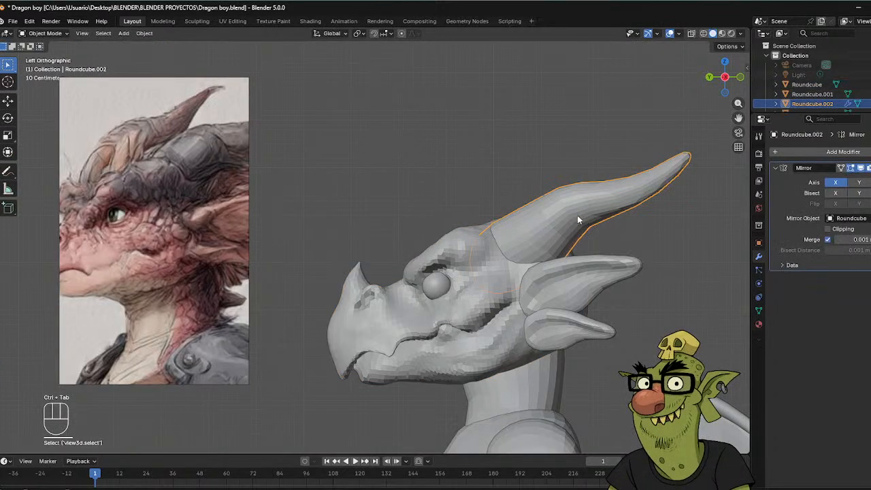
key(g)
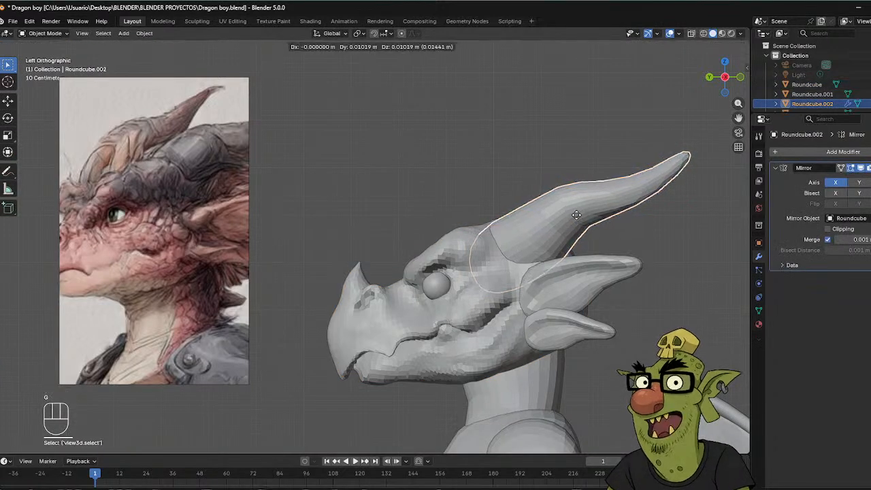
key(y)
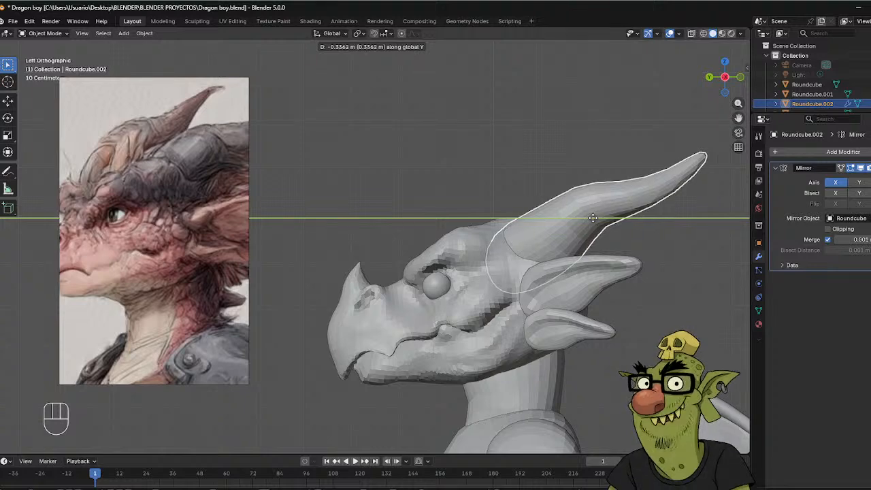
click(594, 218)
Return to sculpting the head and reshape the rear brow above the eye with the Grab brush at 126 px.
click(482, 249)
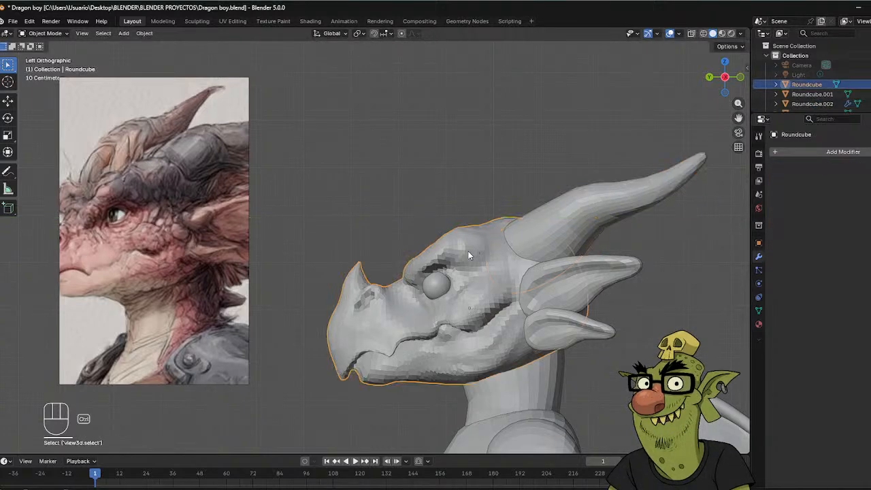
key(ctrl+Tab)
click(458, 295)
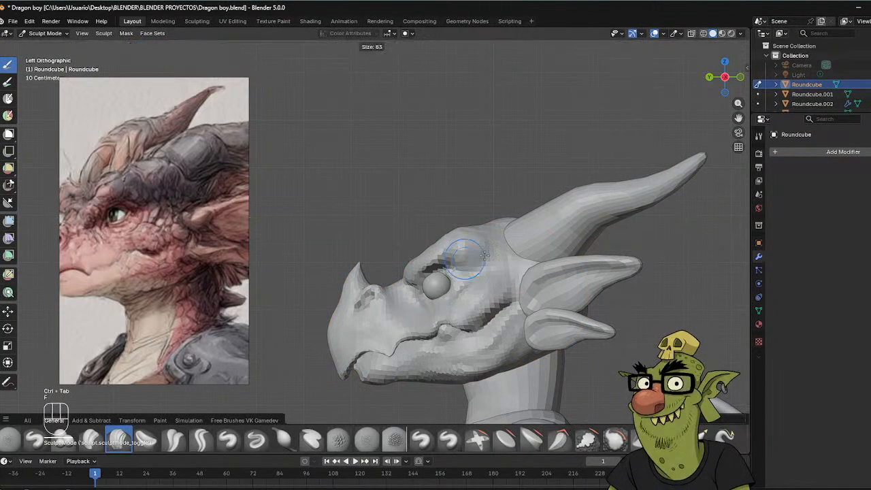
click(494, 253)
key(g)
key(g)
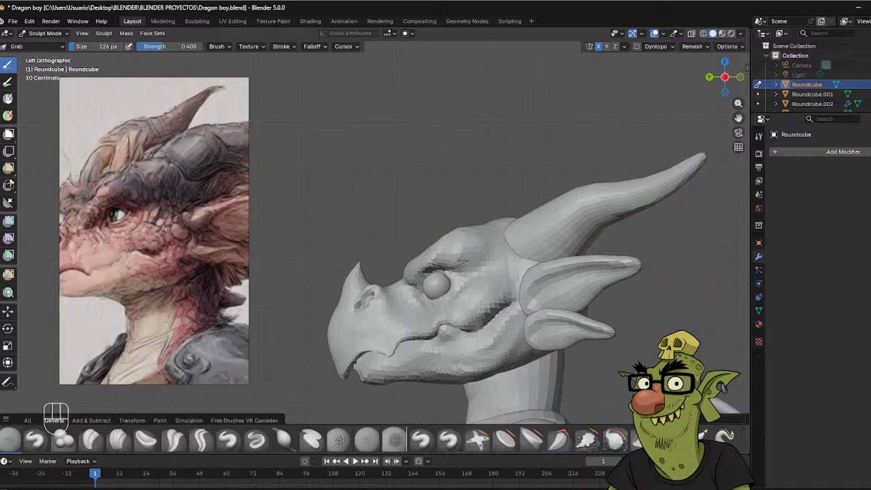
drag(470, 247, 471, 242)
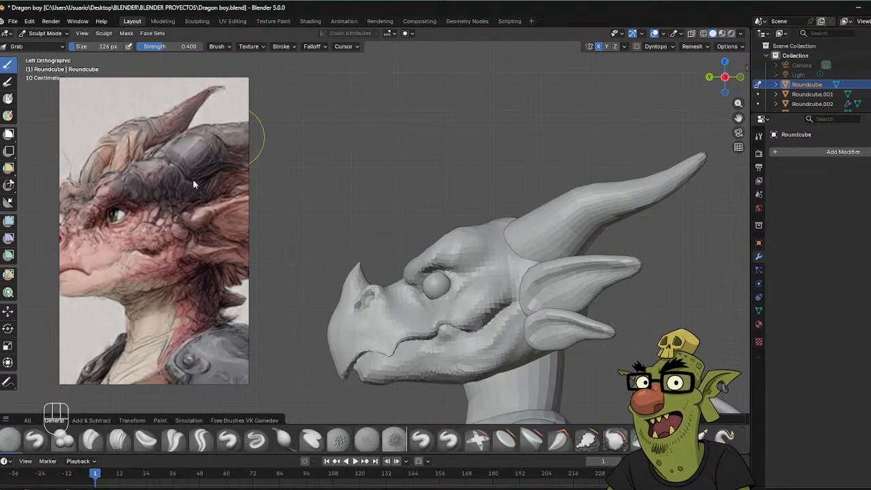
Pull the back of the head toward the large horn bases with the Grab brush at 181 px and 157 px.
mouse_move(544, 252)
middle_down()
mouse_move(565, 253)
mouse_move(474, 230)
mouse_move(500, 223)
mouse_move(517, 233)
middle_up()
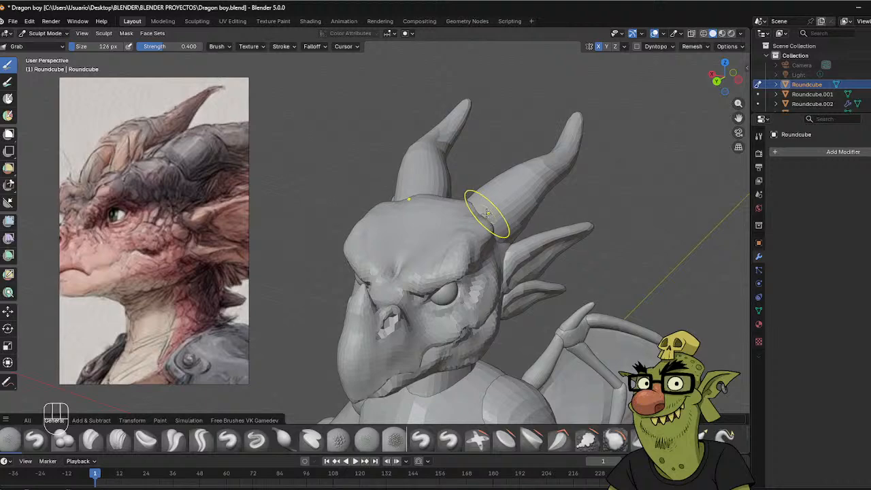
key(f)
click(521, 219)
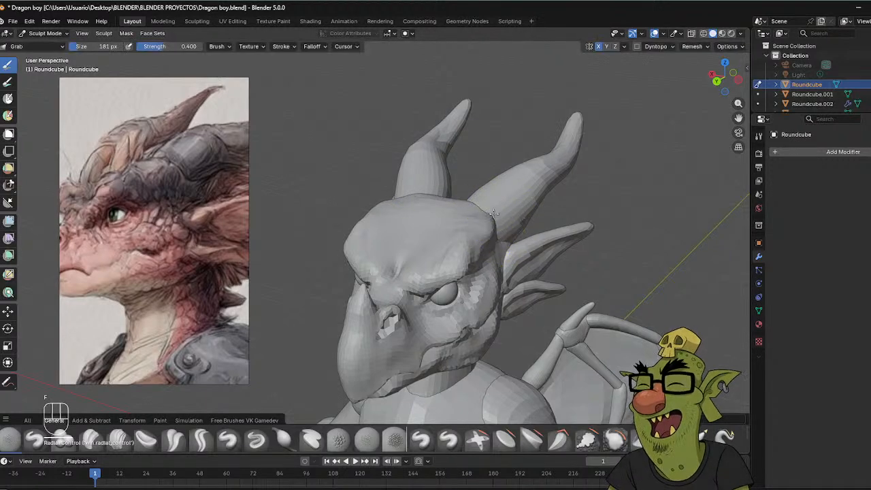
mouse_move(495, 219)
middle_down()
mouse_move(504, 221)
mouse_move(496, 224)
middle_up()
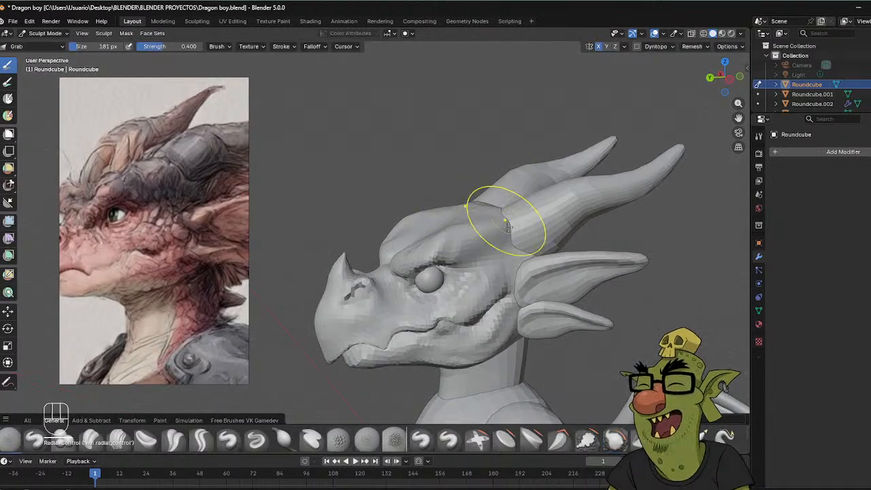
key(f)
click(505, 209)
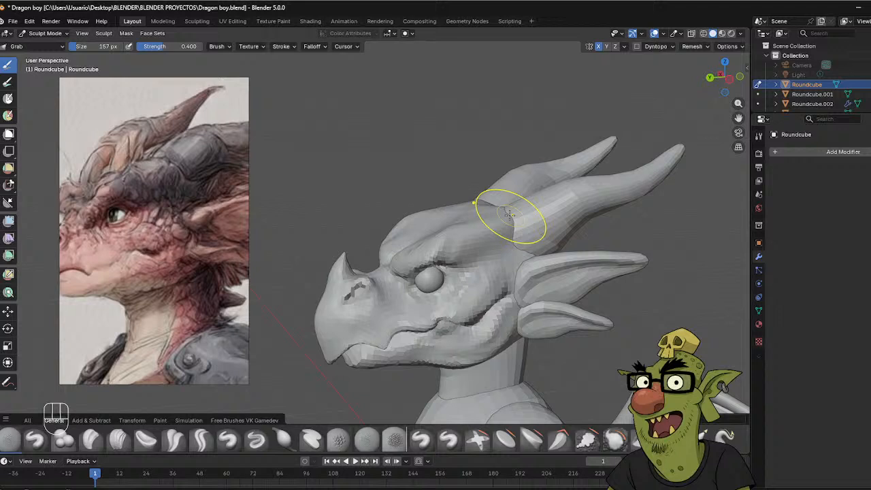
Raise a pointed bump at the centre of the crown between the horns with the Grab brush at 113 px.
key(f)
click(452, 204)
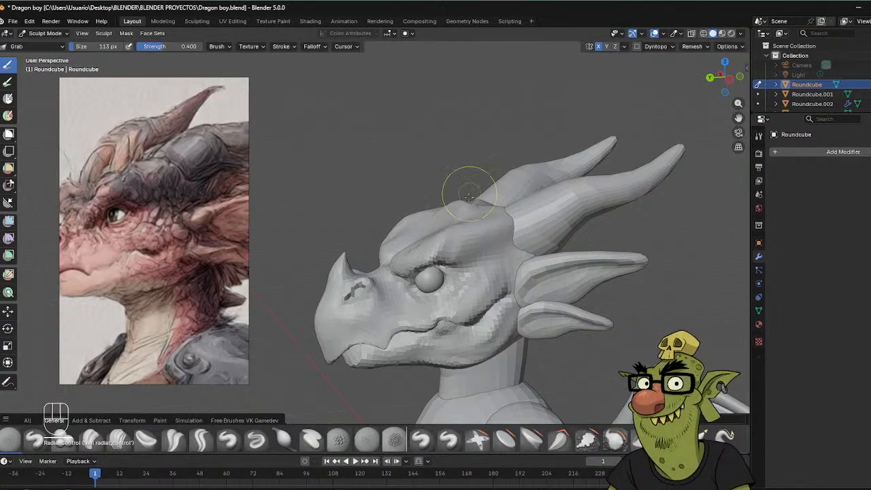
mouse_move(468, 196)
middle_down()
mouse_move(453, 214)
mouse_move(479, 192)
middle_up()
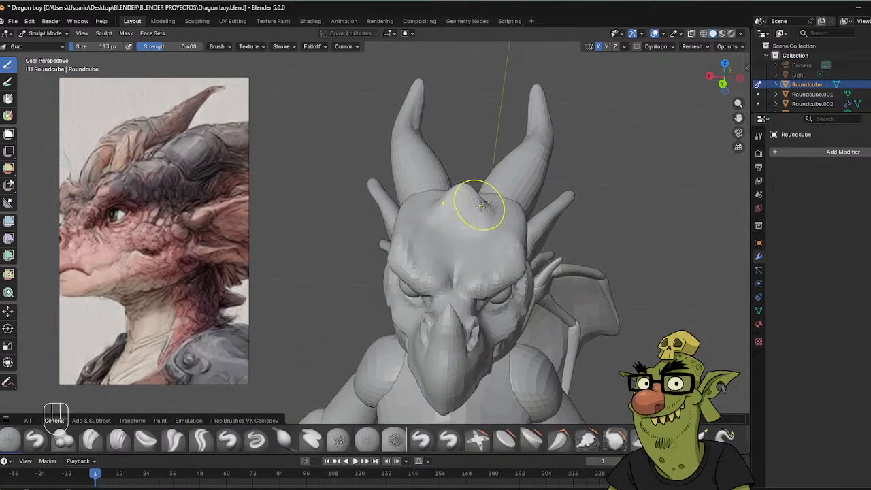
mouse_move(487, 204)
middle_down()
mouse_move(468, 204)
mouse_move(463, 223)
middle_up()
Pull up a second, smaller bump on the forehead in front of the crown bump with Grab at 82 px and 112 px.
key(f)
click(464, 210)
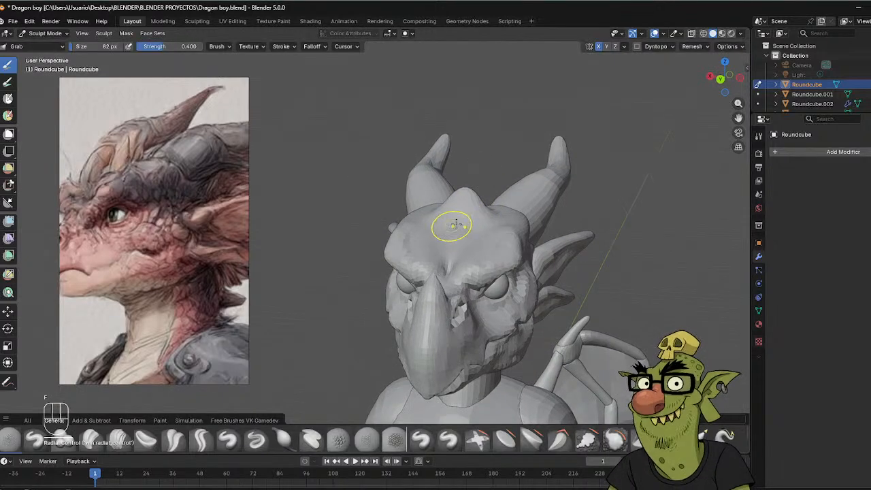
key(f)
click(452, 230)
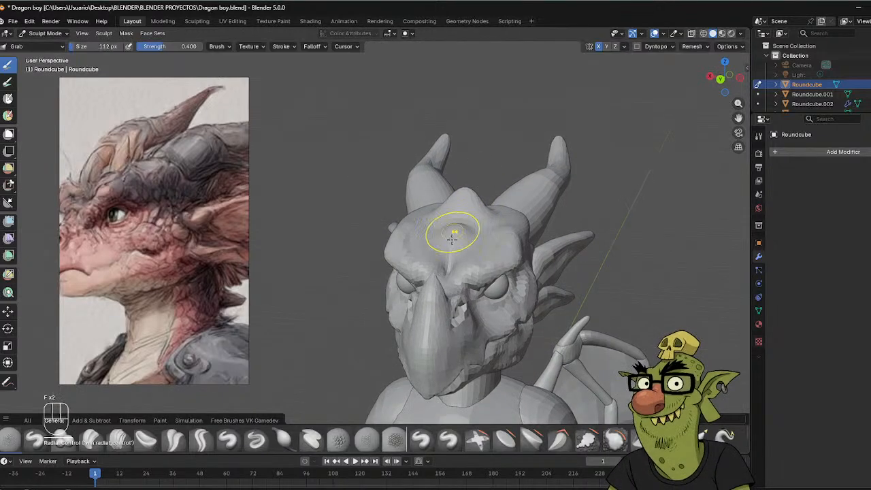
middle_drag(498, 197, 424, 194)
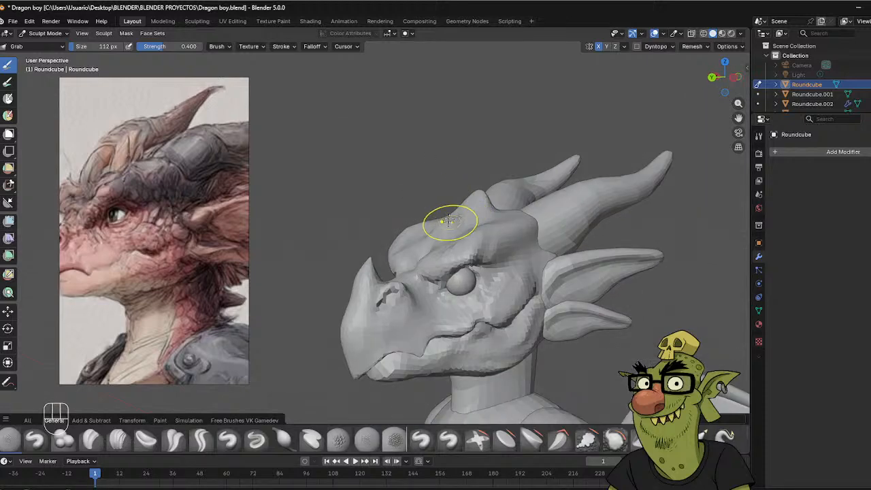
middle_drag(522, 177, 456, 203)
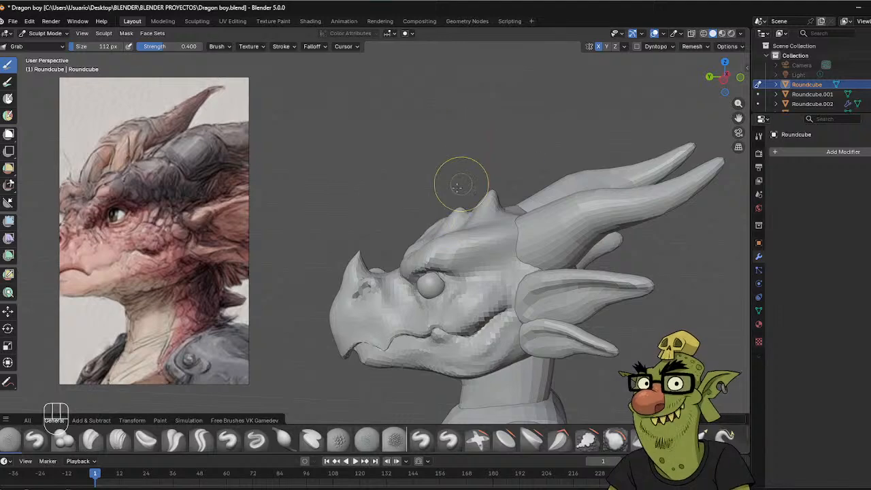
middle_drag(456, 188, 480, 167)
middle_drag(490, 219, 458, 228)
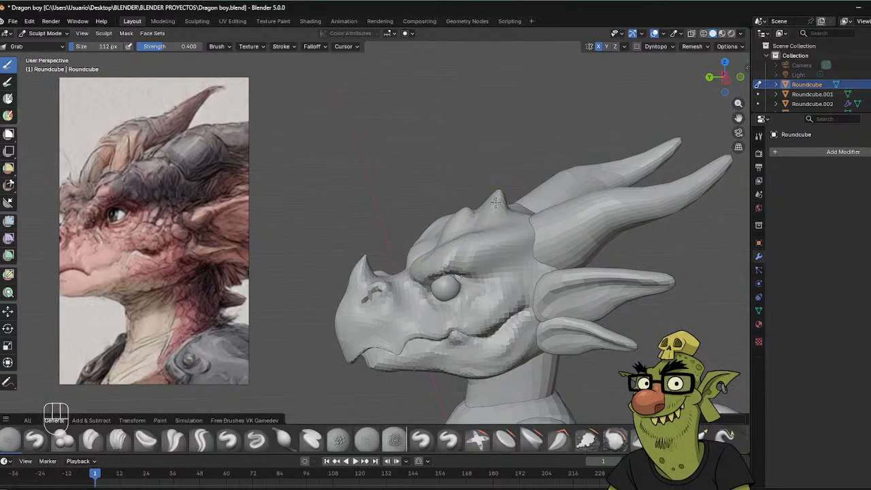
Reshape the two crest bumps so they lean backward in side profile with the Grab brush, reducing it from 175 to 136 px.
key(f)
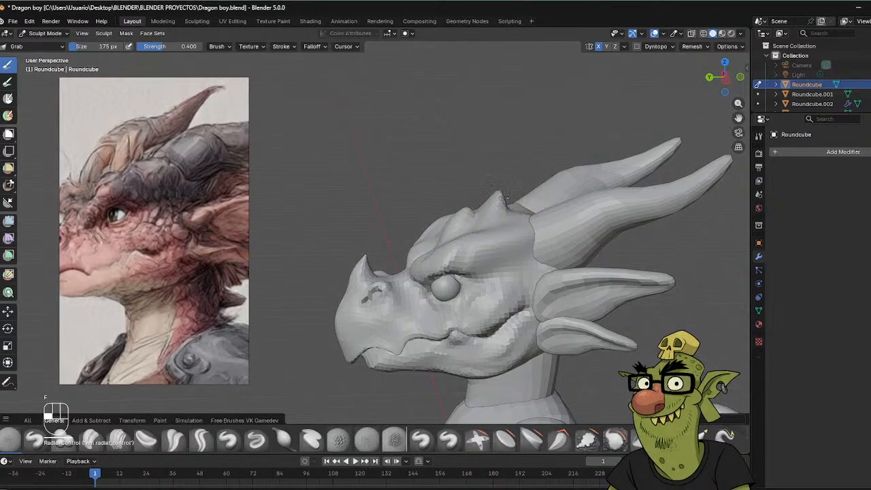
key(f)
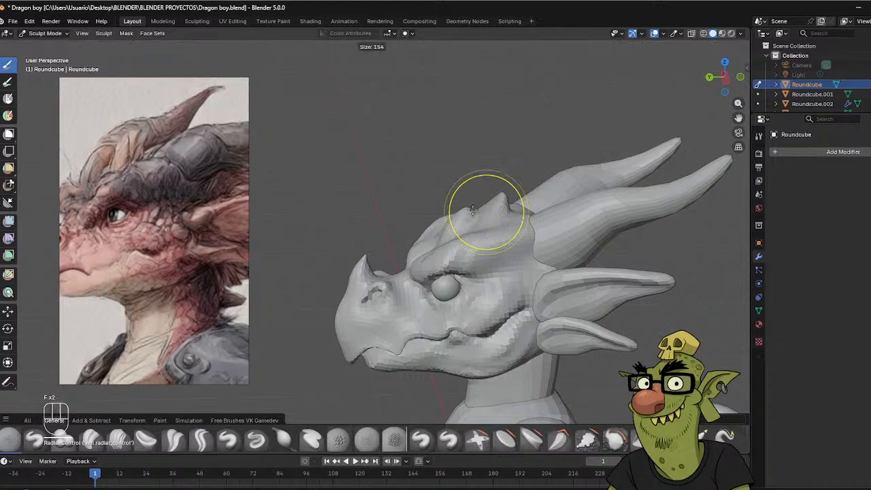
click(488, 206)
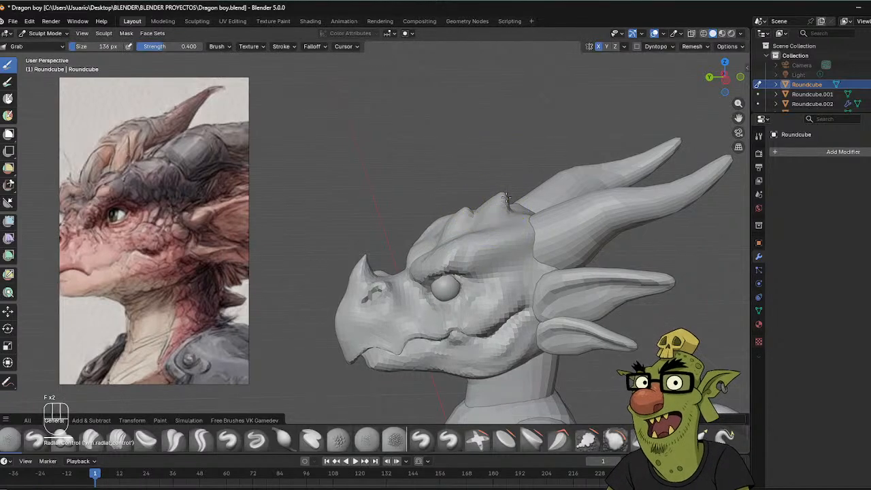
mouse_move(512, 198)
middle_down()
mouse_move(510, 189)
mouse_move(513, 208)
middle_up()
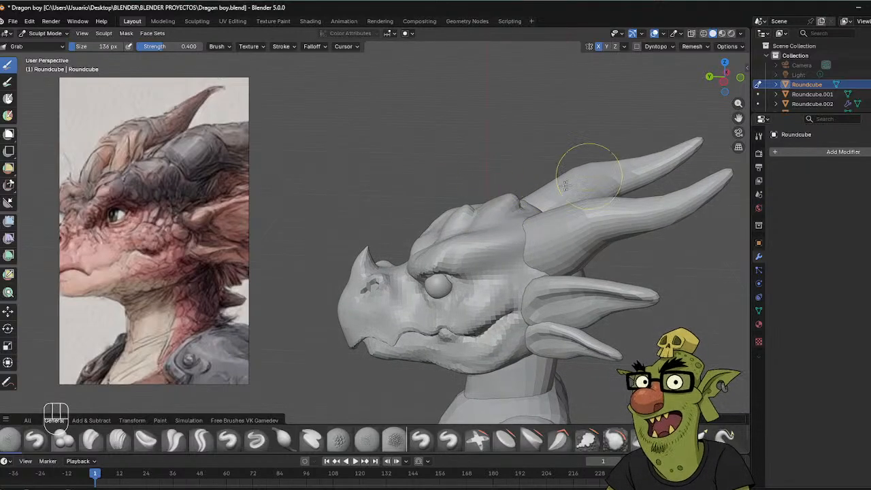
middle_drag(579, 165, 614, 131)
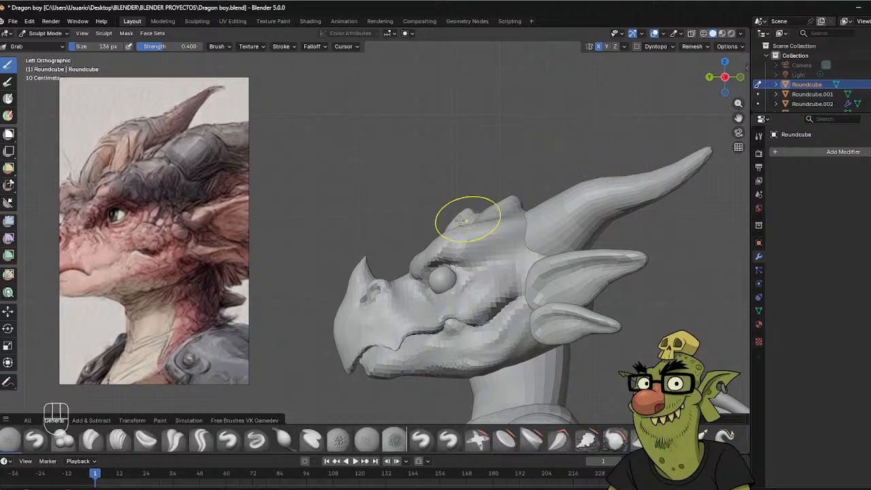
drag(454, 222, 464, 216)
drag(465, 216, 501, 203)
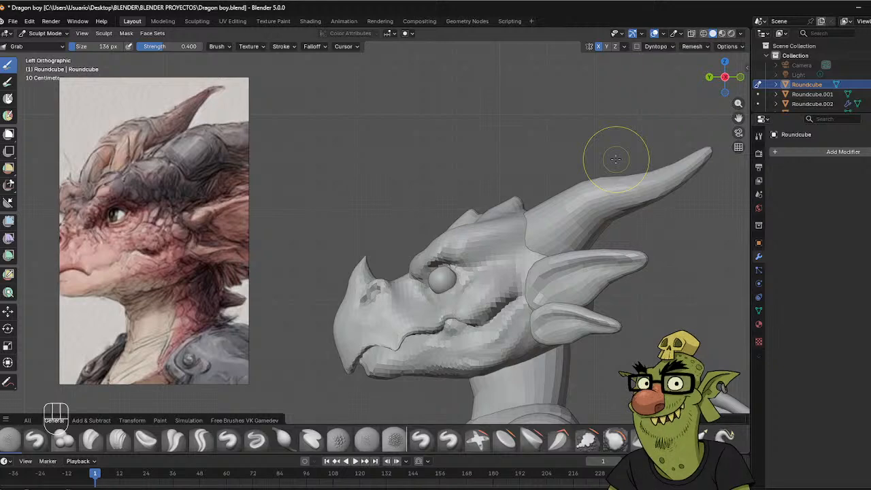
Compare the head with the full-figure reference and refine the forehead and brow profile with the Grab brush at 90 px.
scroll(615, 158, down, 3)
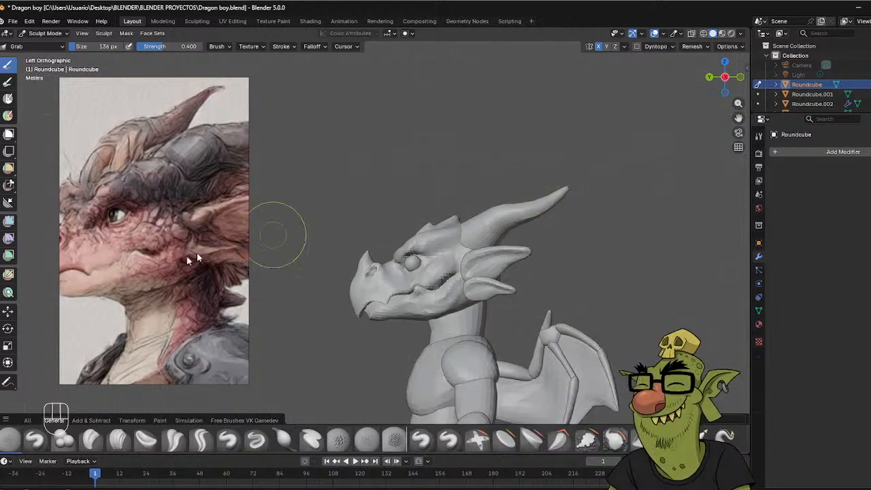
middle_drag(142, 220, 180, 215)
scroll(179, 214, down, 4)
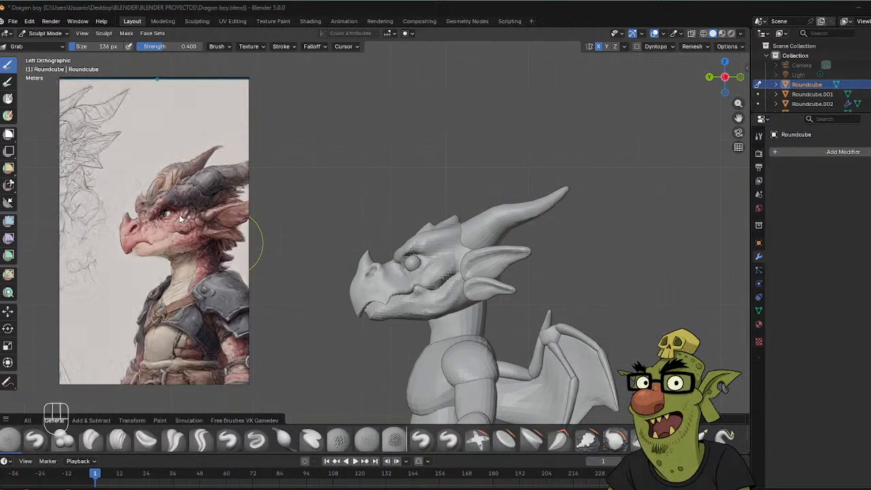
mouse_move(399, 157)
middle_down()
mouse_move(409, 157)
mouse_move(399, 155)
middle_up()
key(f)
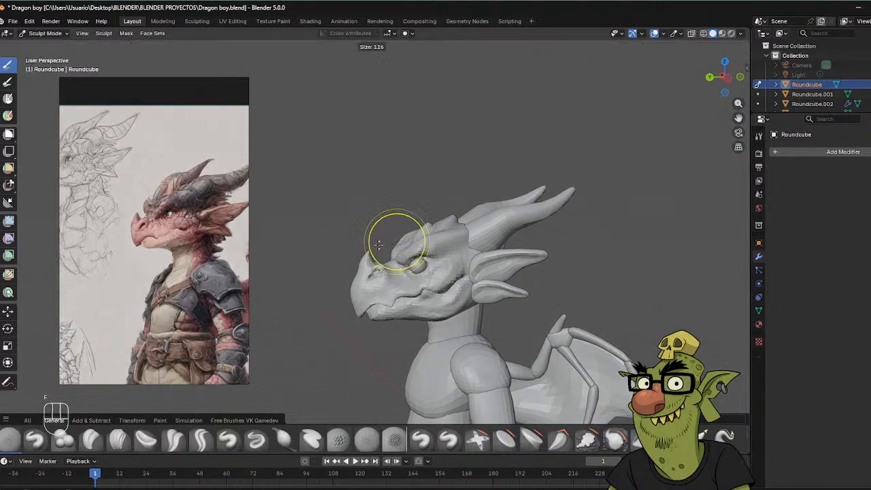
click(411, 238)
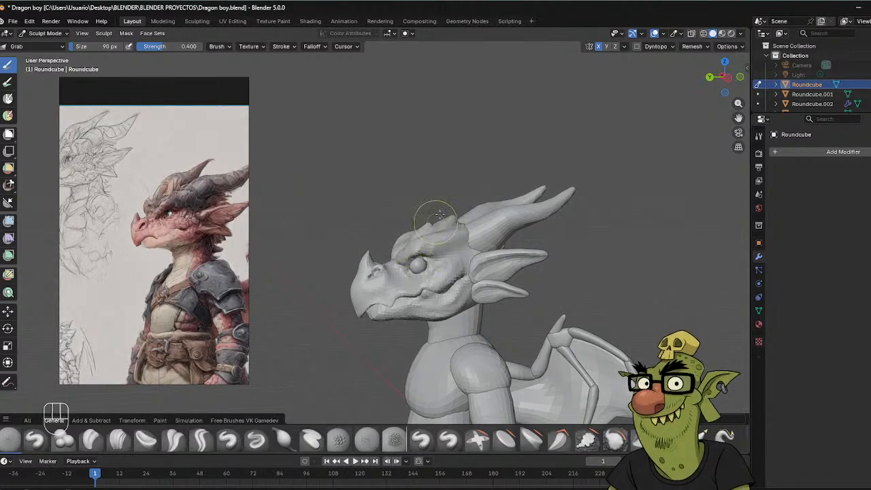
middle_drag(336, 200, 422, 245)
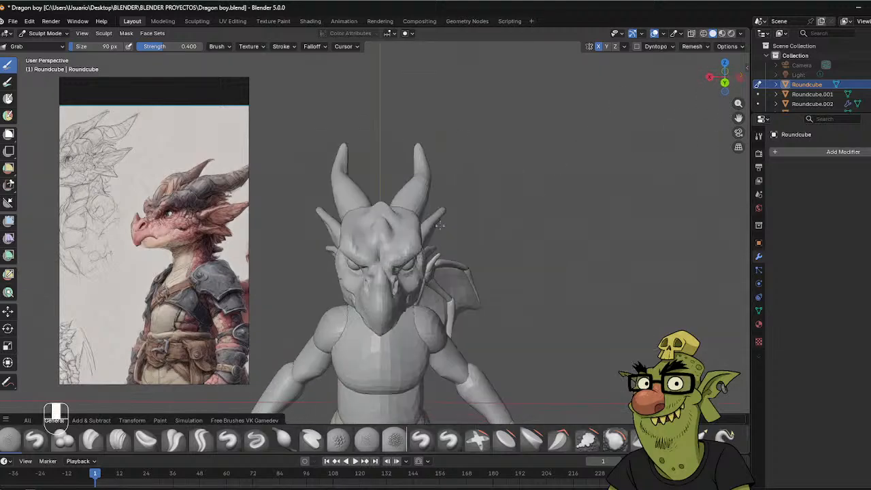
Refine the forehead bump and pull the outer brow ends into sharper points with the Grab brush at 76 px and 56 px.
drag(423, 246, 423, 244)
key(f)
click(404, 238)
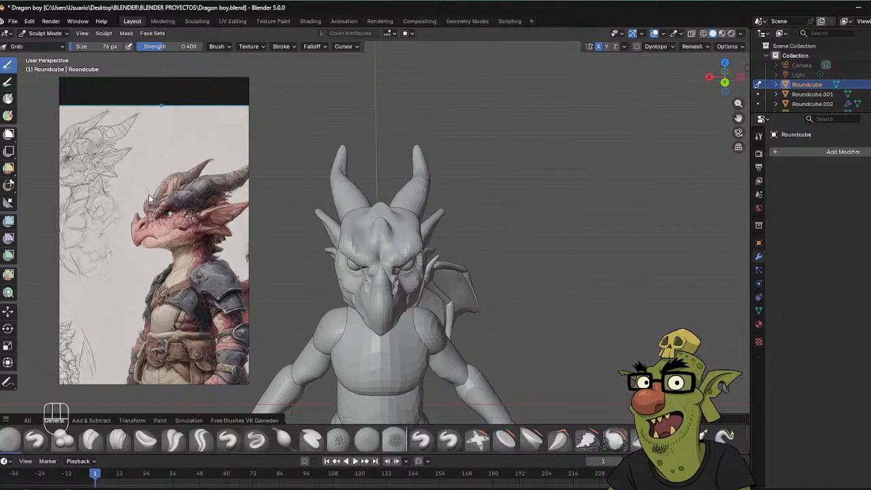
middle_drag(449, 178, 441, 203)
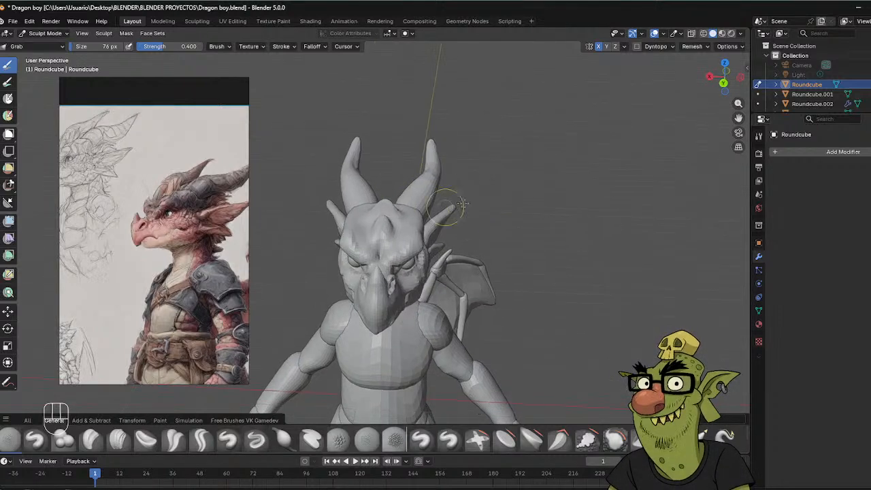
key(f)
click(419, 253)
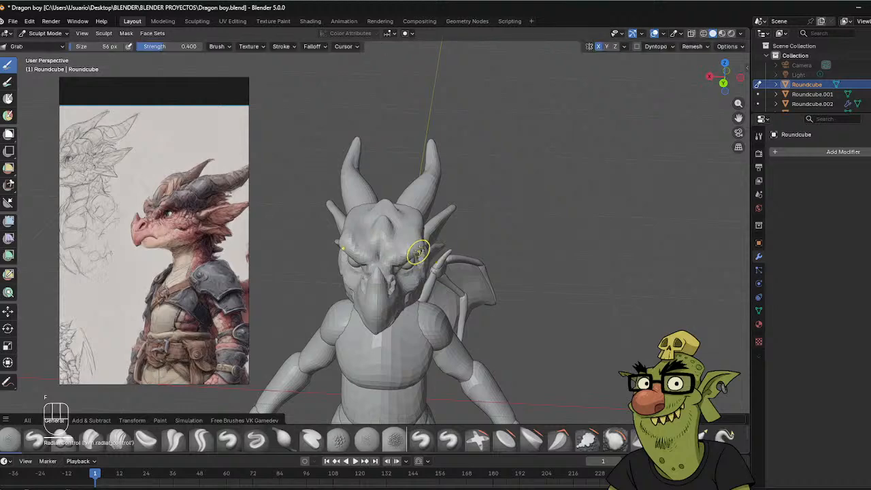
middle_drag(441, 238, 430, 238)
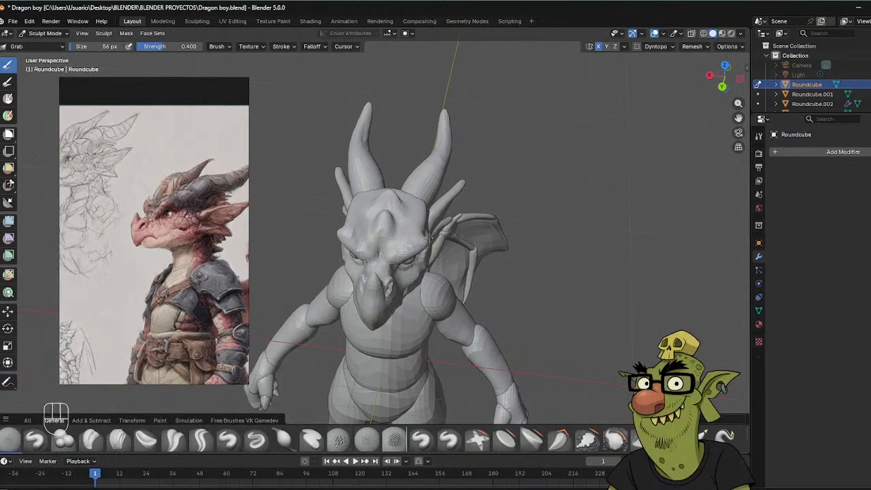
middle_drag(430, 238, 420, 255)
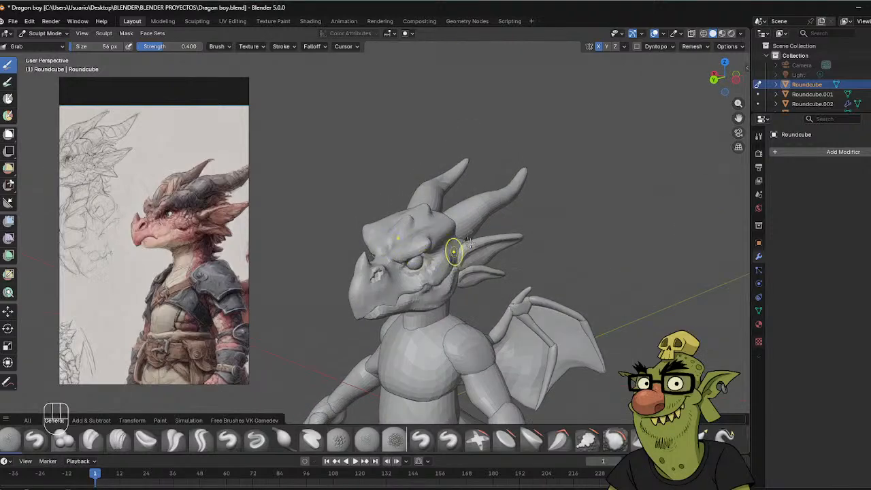
mouse_move(468, 242)
middle_down()
mouse_move(427, 257)
mouse_move(471, 248)
middle_up()
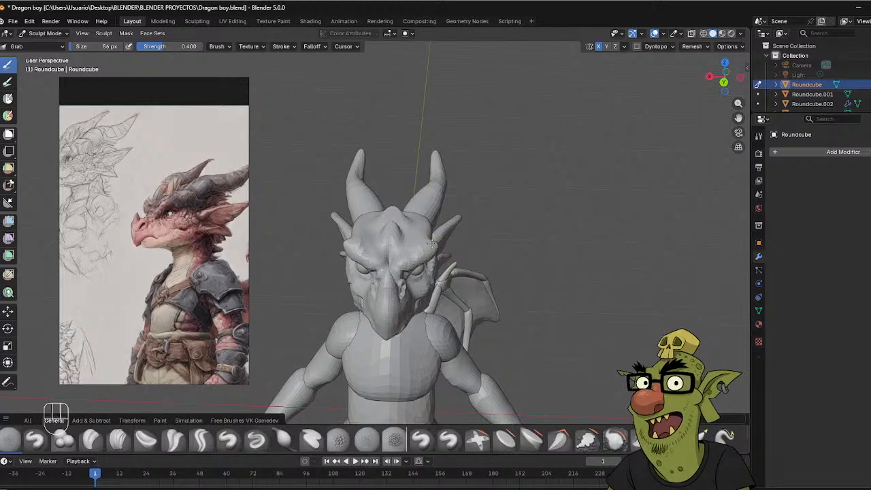
drag(435, 255, 439, 254)
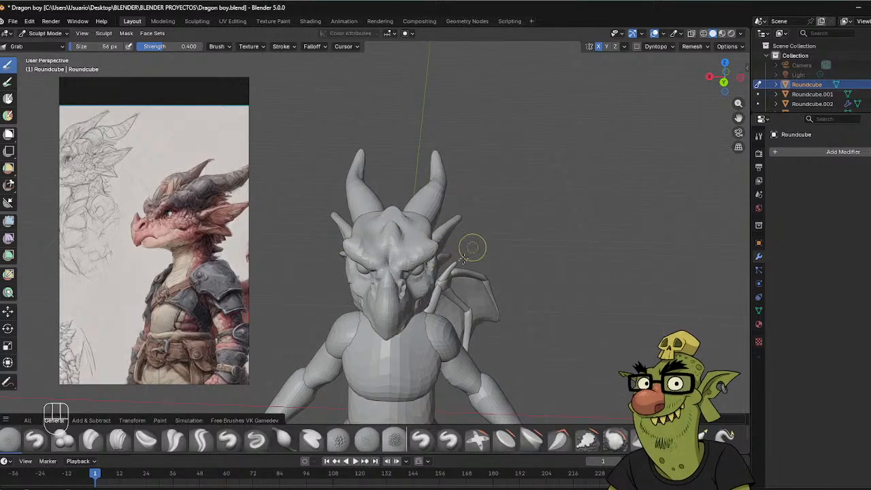
Adjust the brow and temple shape in side profile with the Grab brush at 113 px and 91 px.
key(f)
mouse_move(470, 249)
middle_down()
mouse_move(489, 270)
mouse_move(364, 197)
middle_up()
click(503, 268)
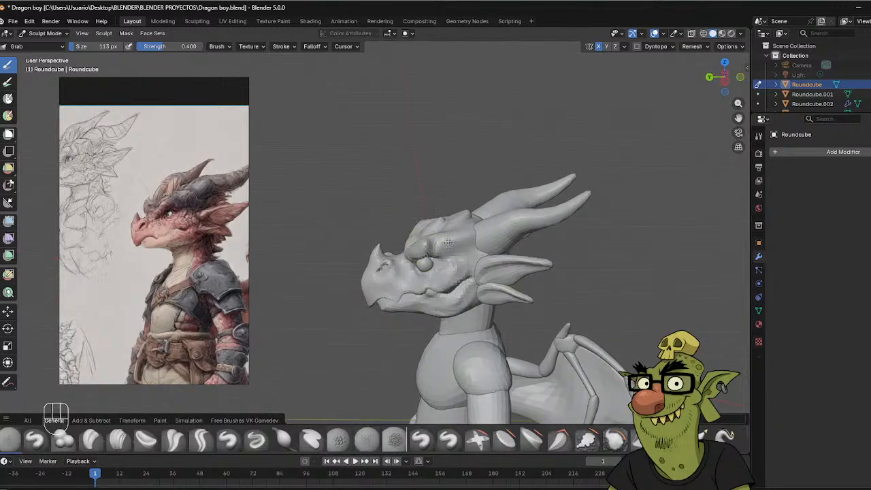
middle_drag(479, 235, 458, 225)
key(f)
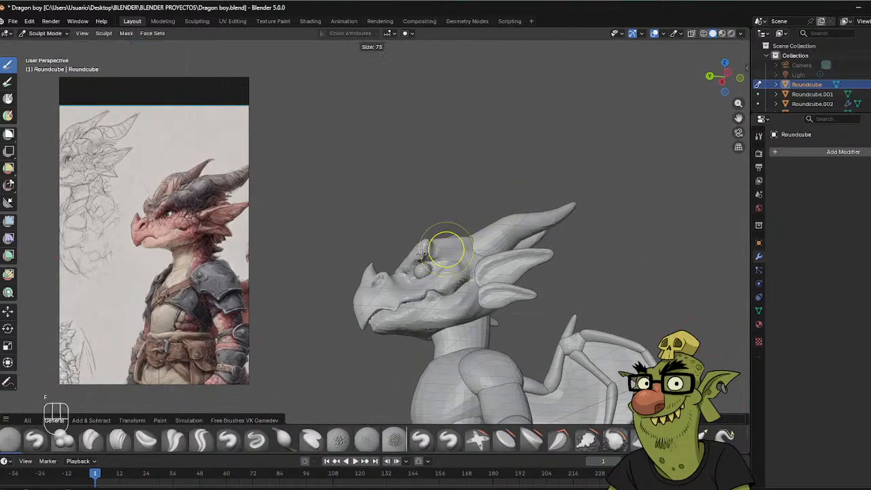
click(465, 250)
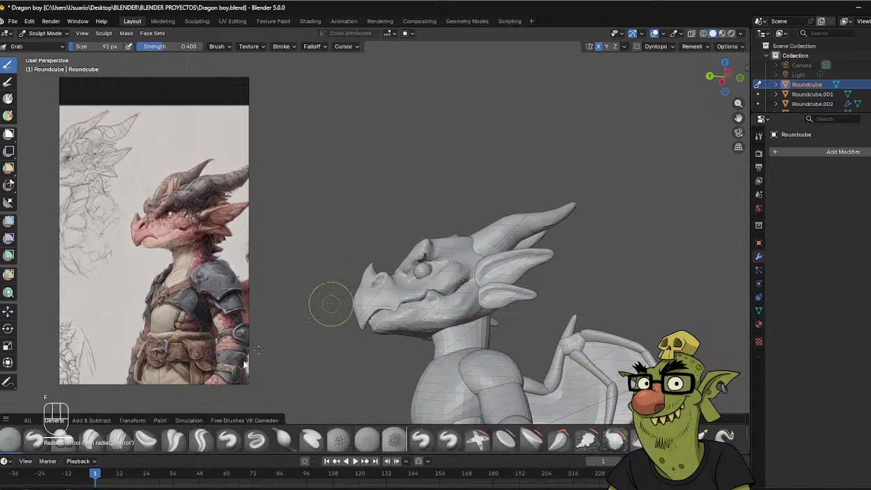
Carve into the surface behind the brow above the eye with the Clay Strips brush at 34 px.
key(c)
key(f)
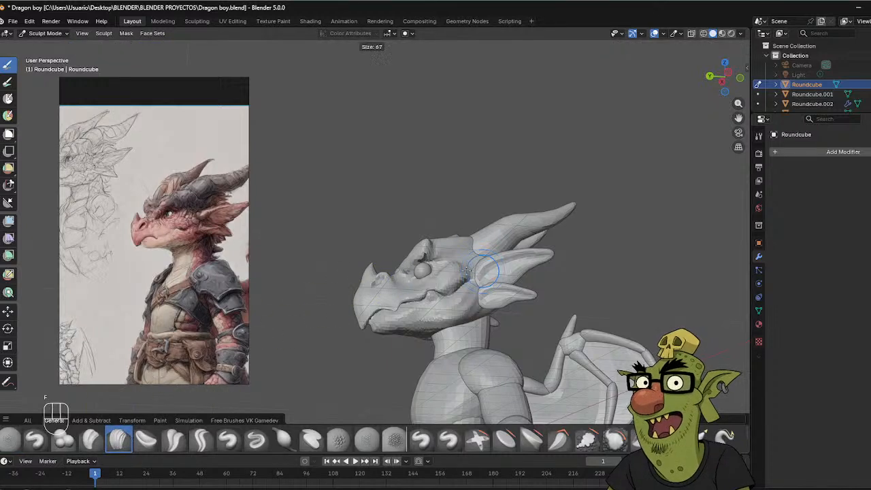
click(477, 271)
middle_drag(478, 270, 442, 246)
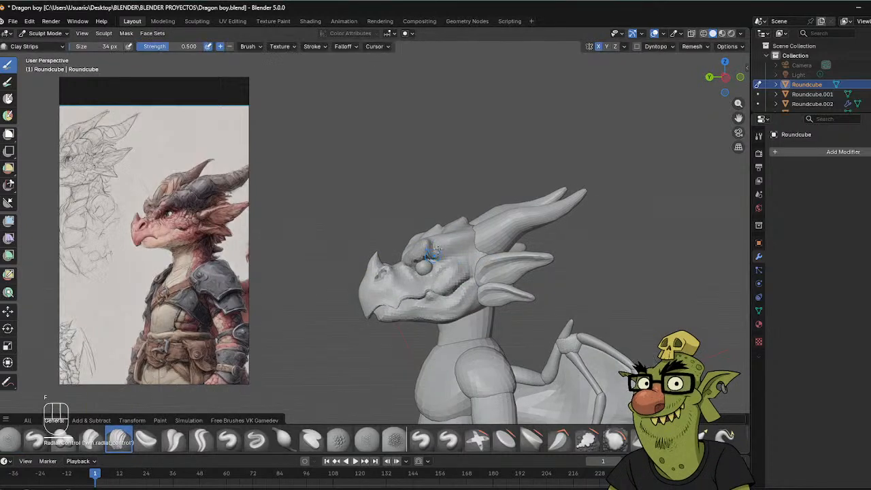
ctrl+drag(436, 249, 442, 257)
middle_drag(480, 239, 568, 202)
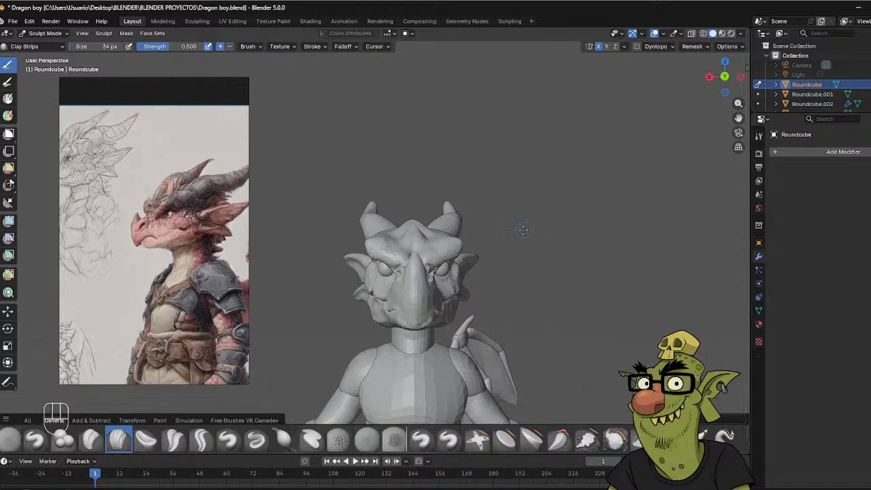
Reshape the brow ridges above the eyes with the Grab brush at 106 px and 83 px.
key(g)
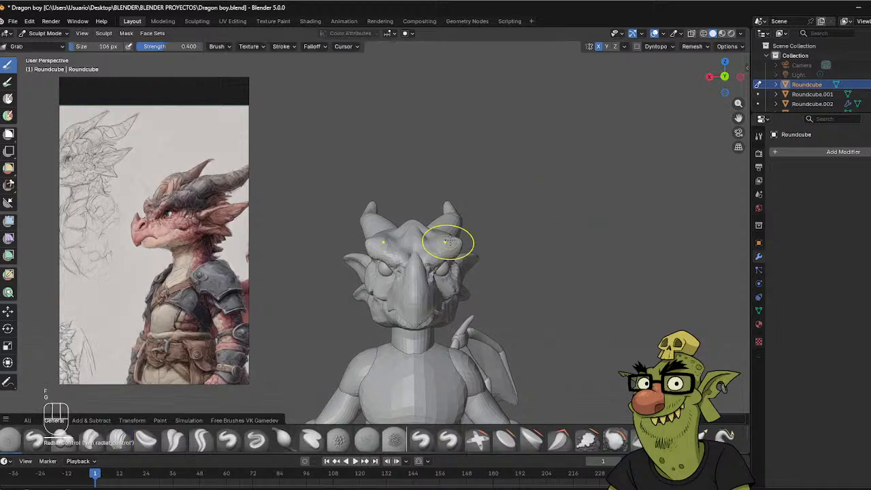
drag(449, 239, 447, 240)
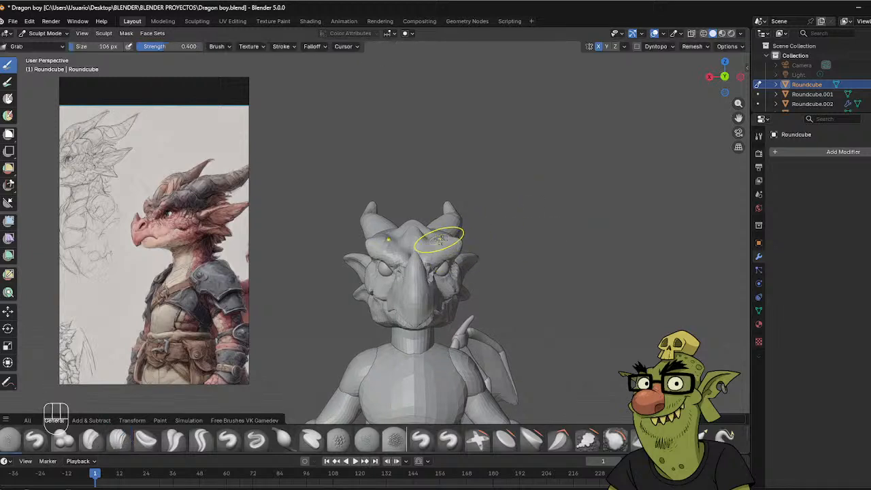
mouse_move(439, 242)
middle_down()
mouse_move(460, 240)
mouse_move(452, 242)
middle_up()
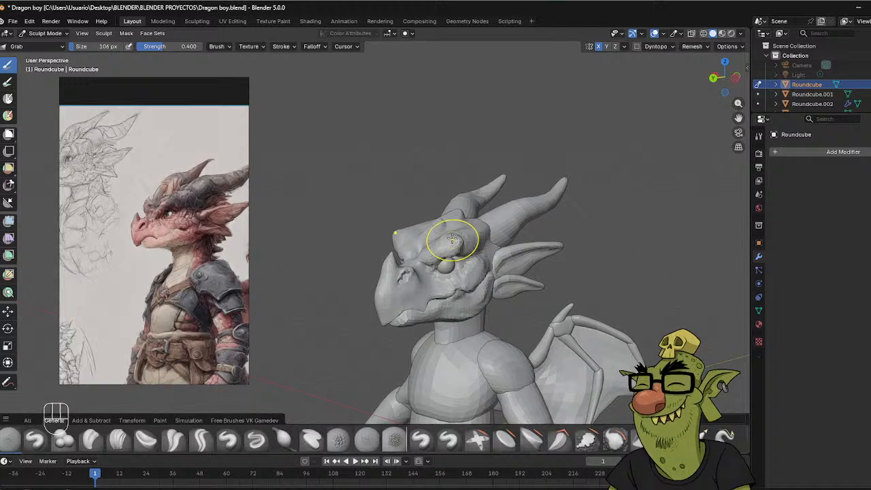
key(g)
key(f)
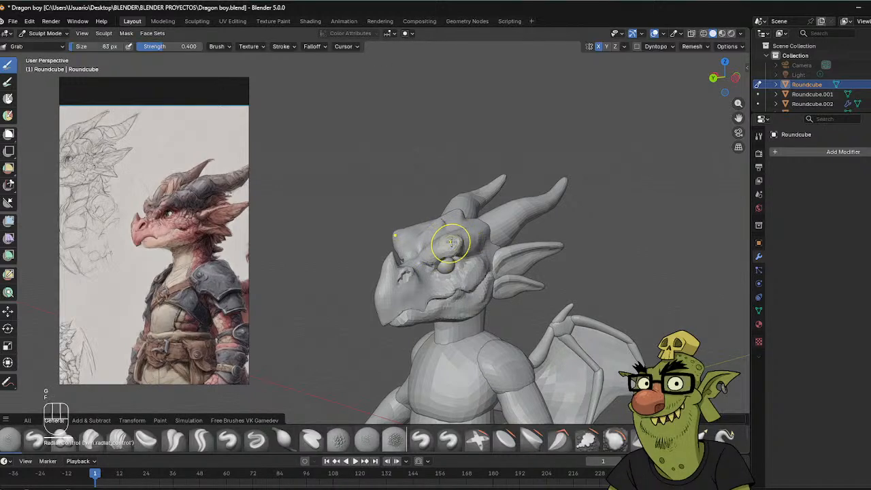
click(449, 241)
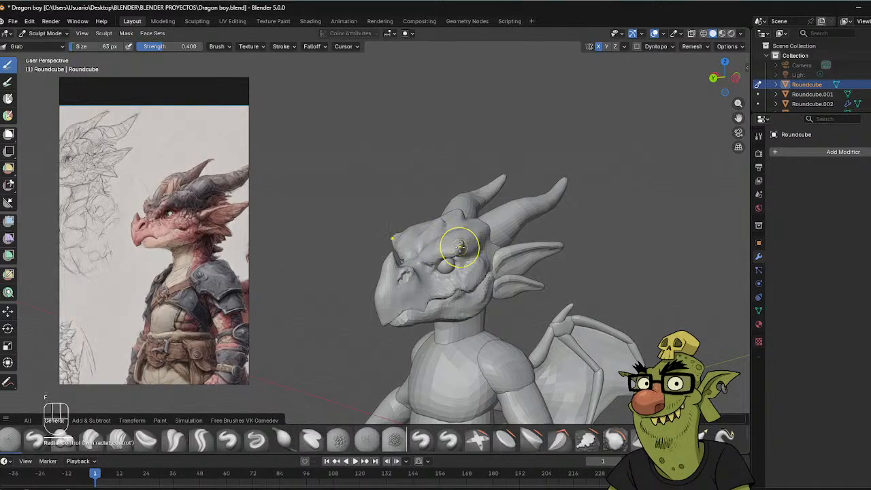
Refine the area between forehead and brow with the Grab brush at 62 px, checking it in left side view.
mouse_move(476, 238)
middle_down()
mouse_move(436, 241)
mouse_move(464, 238)
mouse_move(382, 218)
mouse_move(449, 232)
mouse_move(441, 246)
middle_up()
middle_drag(498, 235, 434, 257)
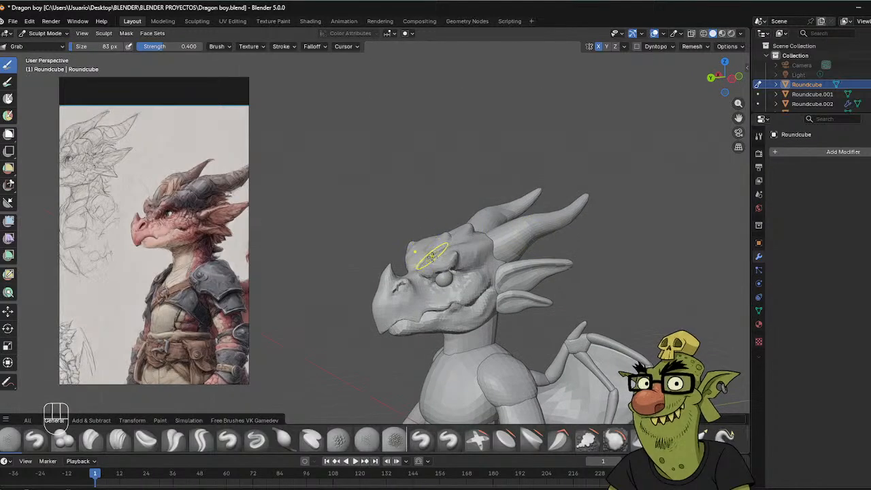
key(f)
click(435, 256)
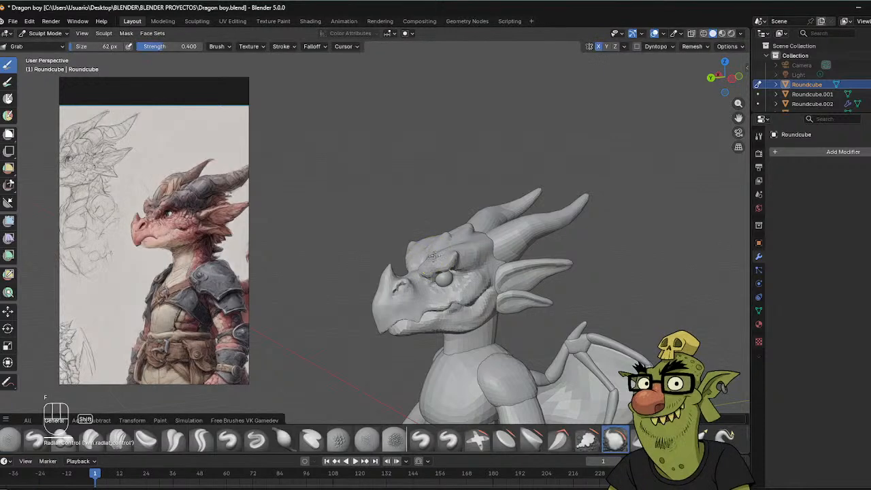
middle_drag(430, 257, 461, 229)
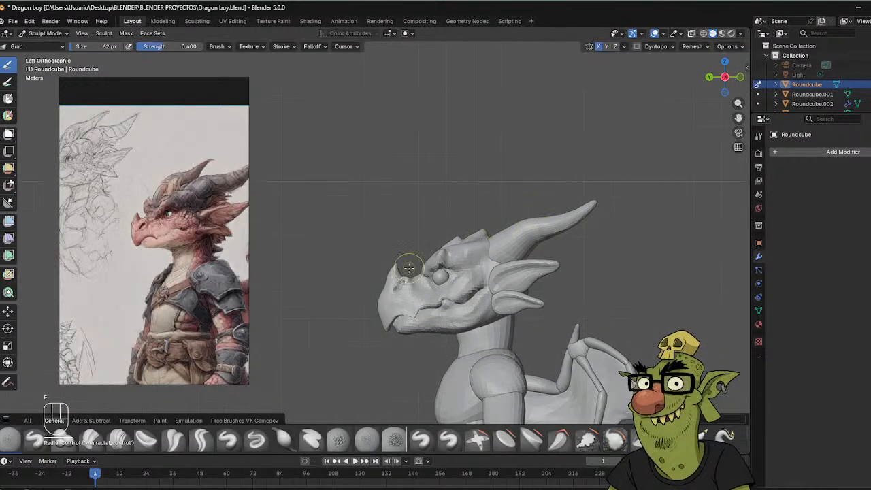
scroll(408, 267, up, 5)
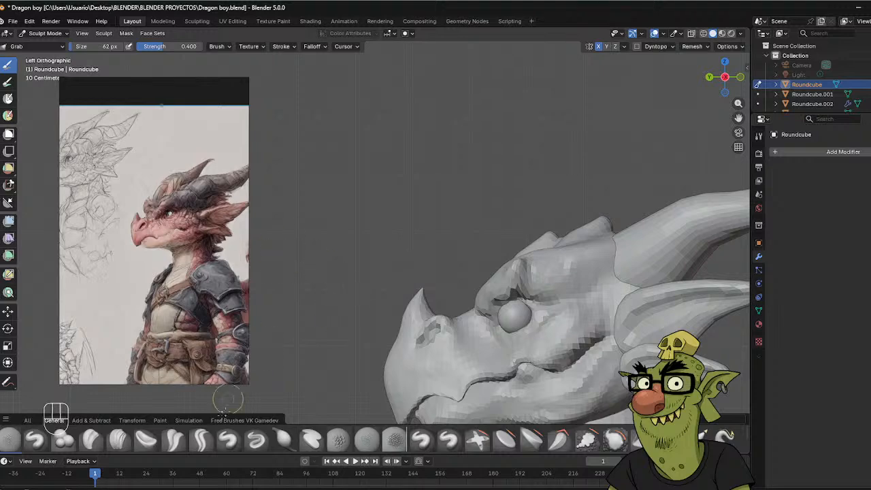
Work the area beneath the eye and along the brow with the Draw brush at 62 px and strength 0.500.
click(229, 440)
mouse_move(436, 286)
middle_down()
mouse_move(492, 210)
mouse_move(548, 259)
middle_up()
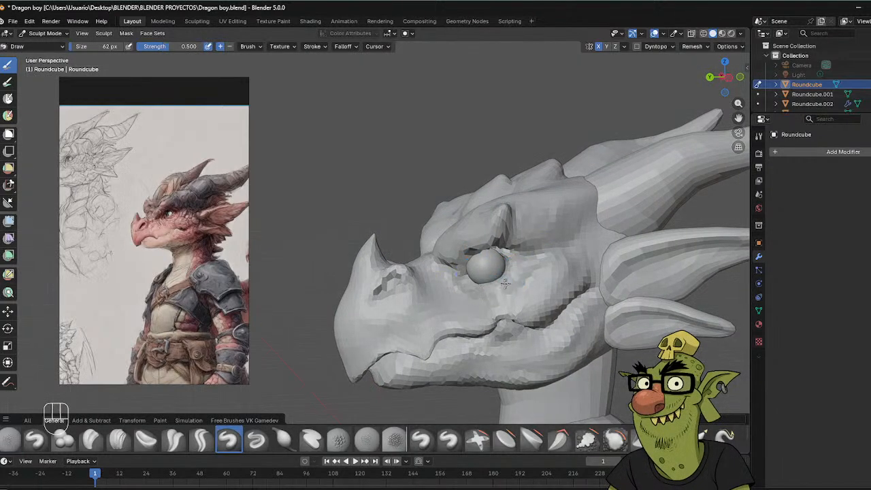
mouse_move(484, 285)
mouse_down()
mouse_move(496, 289)
mouse_move(483, 297)
mouse_up()
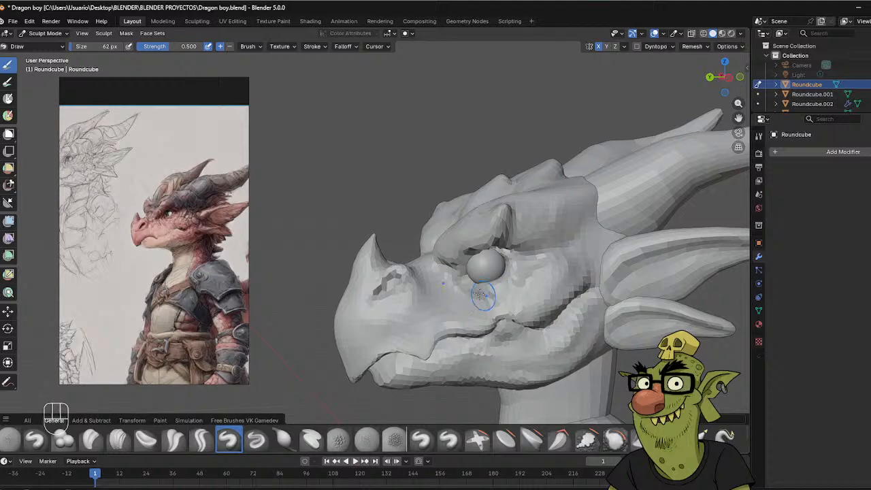
key(ctrl+KP_3)
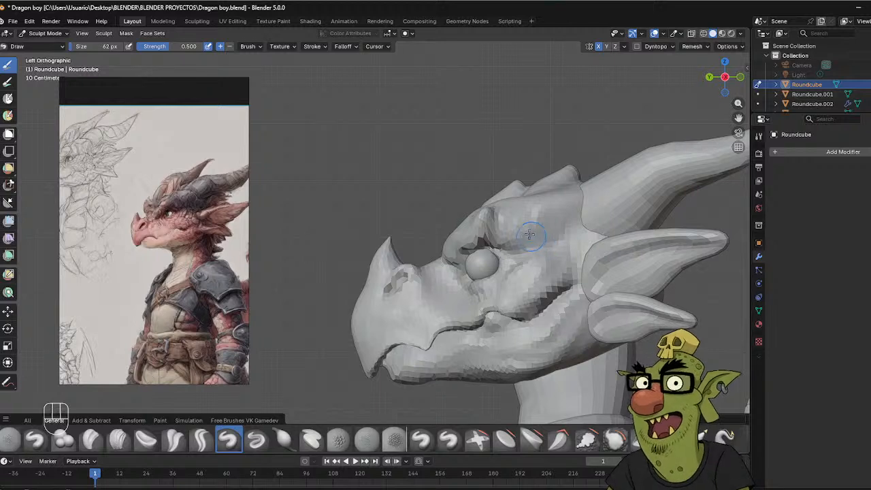
drag(471, 231, 541, 231)
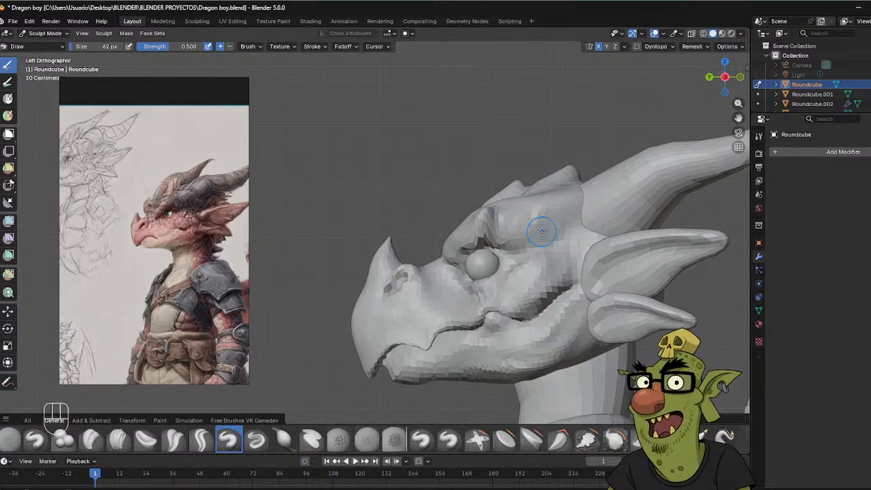
shift+middle_drag(542, 232, 480, 156)
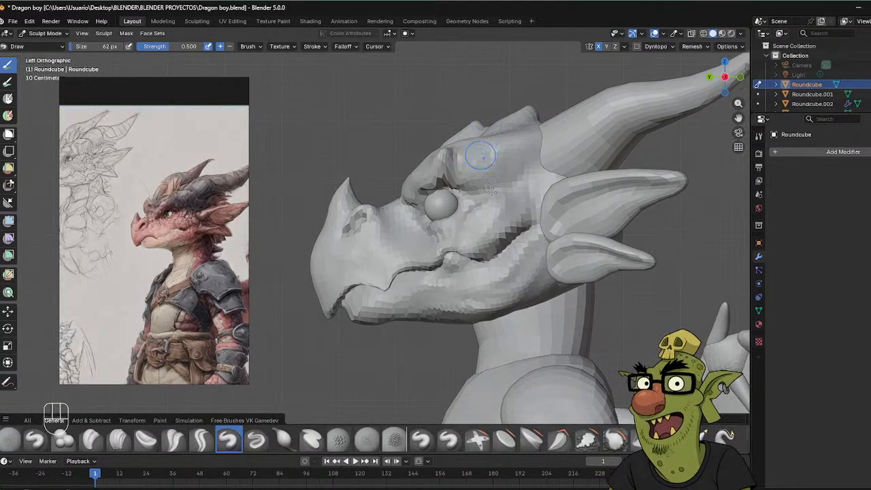
Reframe the reference image to show the dragon's full head, torso and wing, and compare it with the model's side view.
scroll(495, 249, down, 2)
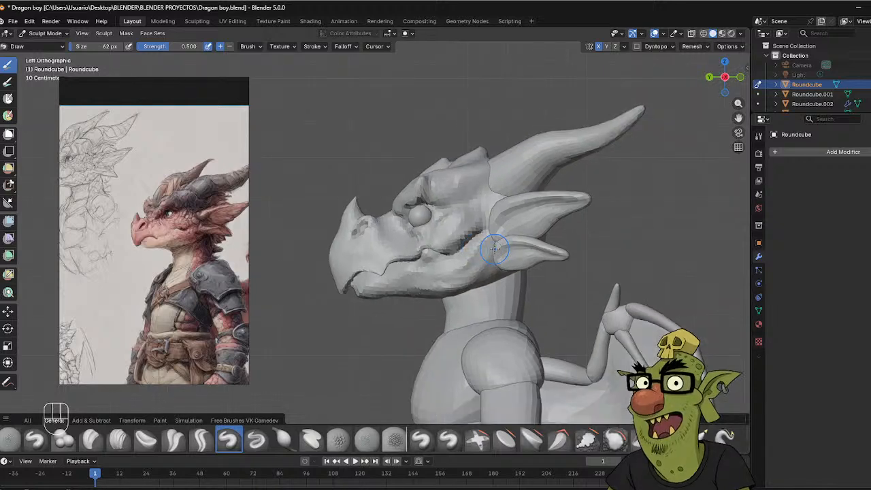
scroll(494, 249, down, 3)
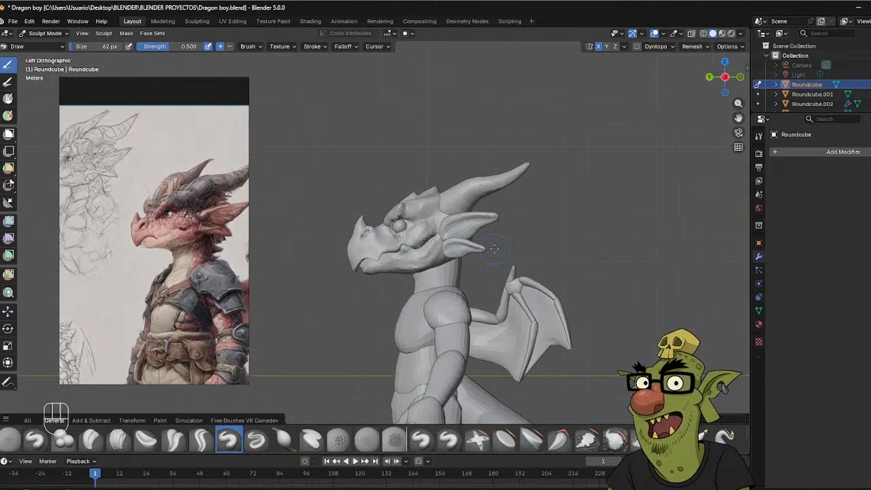
shift+middle_drag(552, 269, 525, 266)
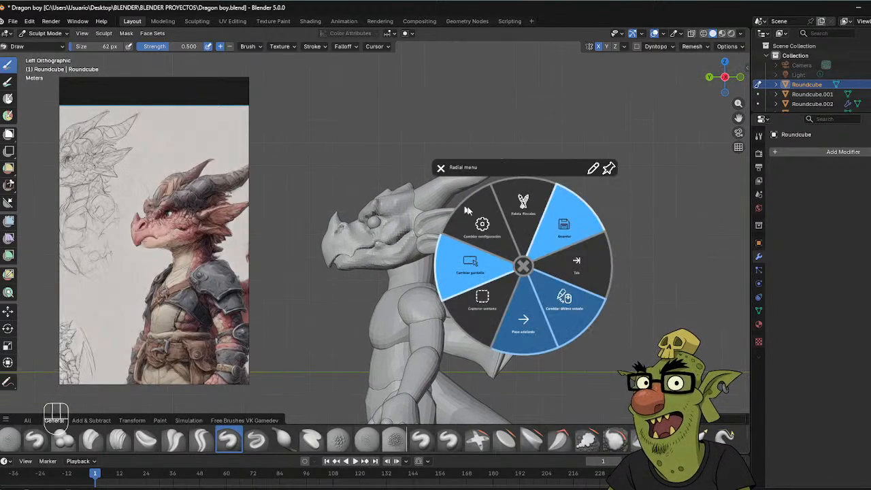
click(524, 269)
middle_drag(204, 225, 158, 192)
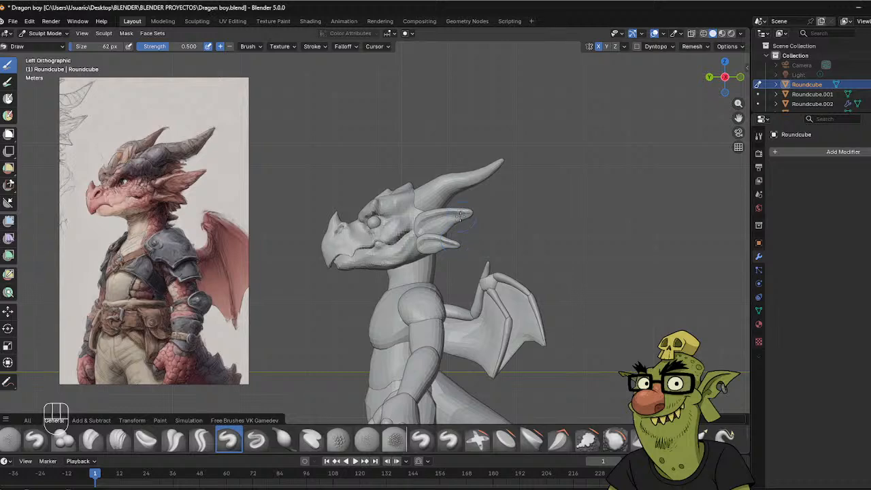
Switch sculpting to the upper ear fin and reshape its upper edge and tip with the Grab brush at 101 px.
key(ctrl+Tab)
click(438, 218)
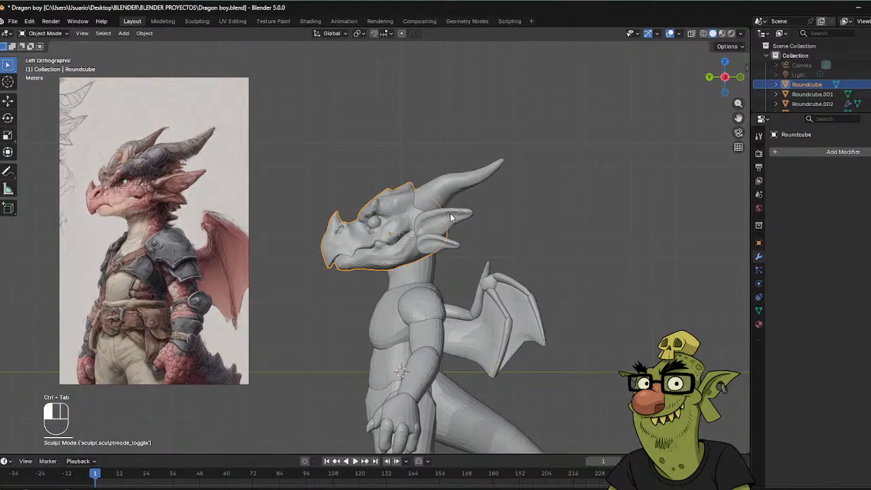
click(462, 216)
key(f)
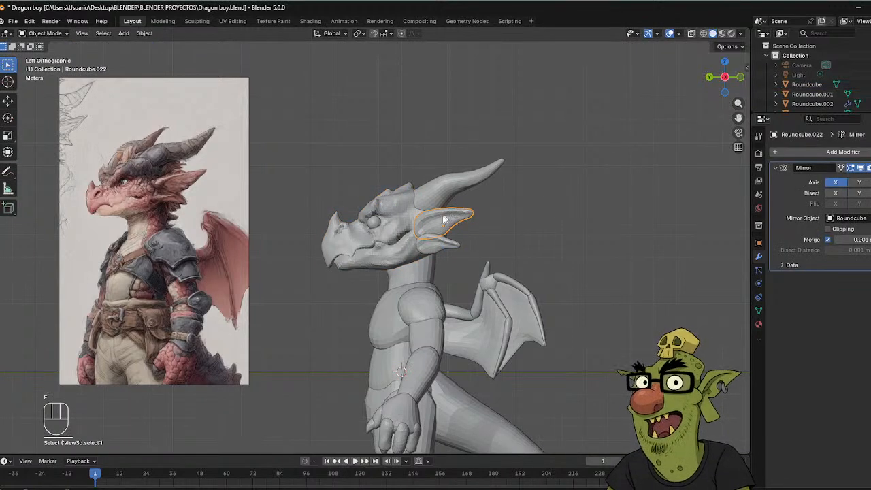
key(ctrl+Tab)
click(455, 227)
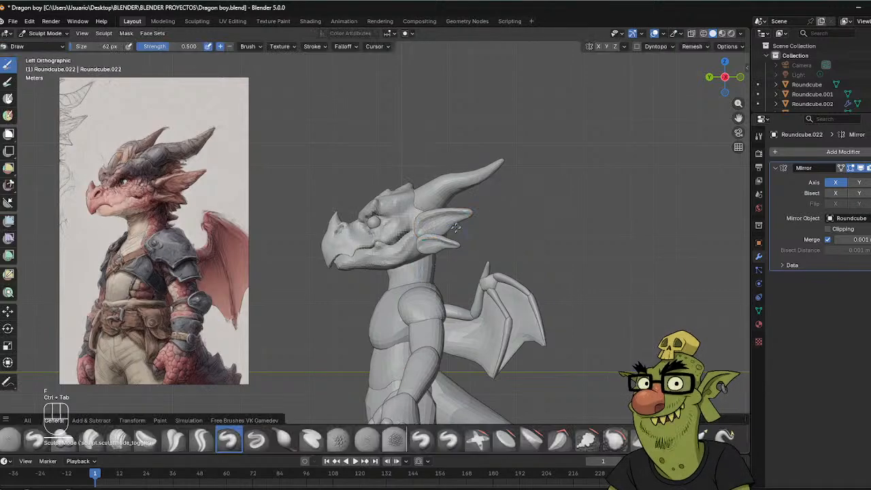
key(f)
click(480, 219)
key(g)
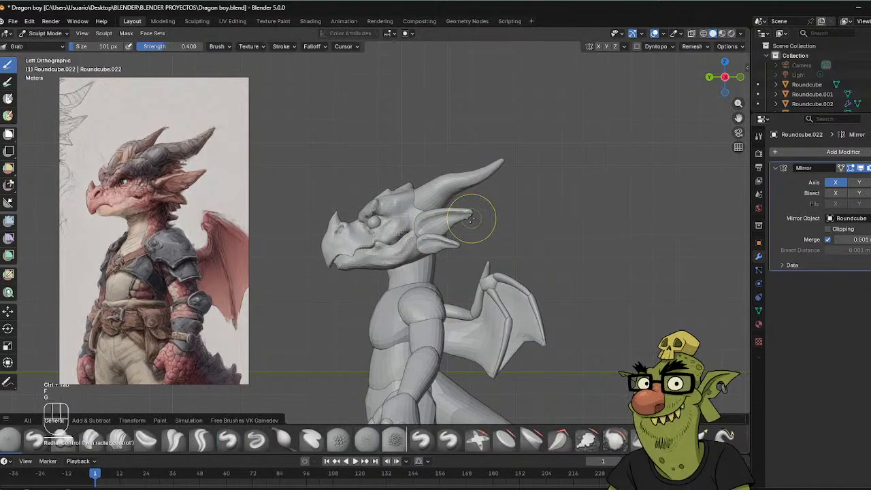
drag(452, 212, 468, 213)
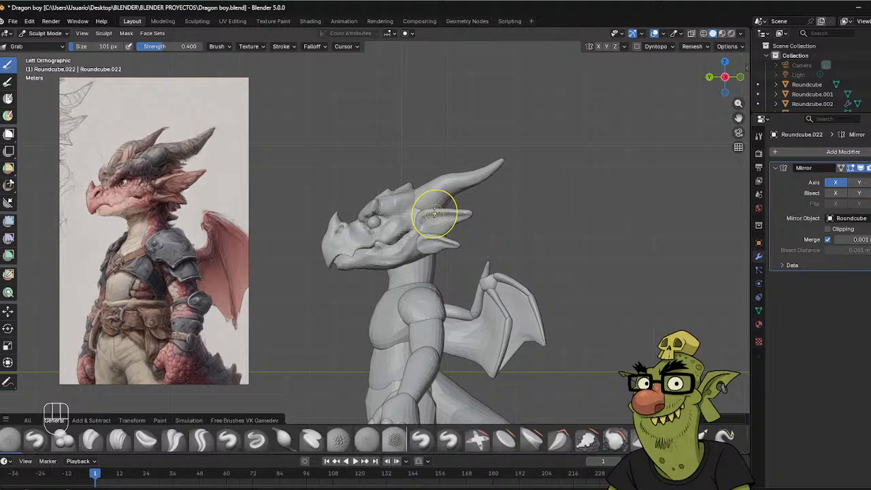
drag(434, 213, 450, 211)
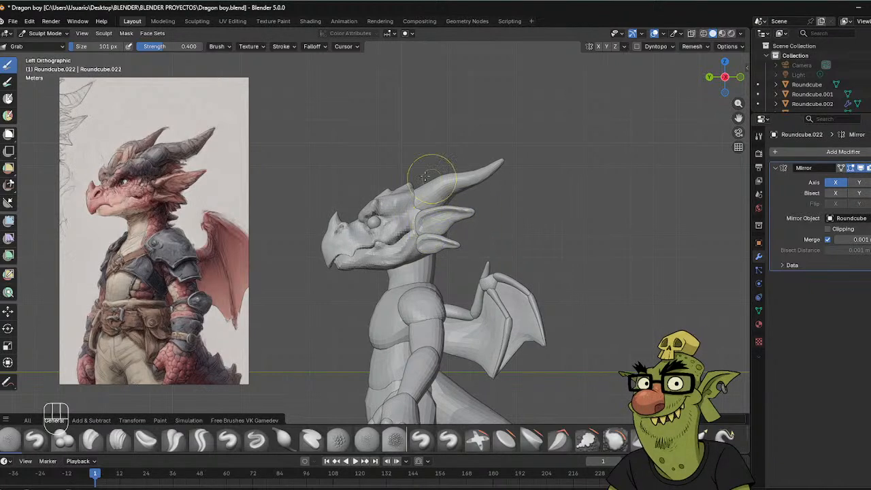
Return to sculpting the head and adjust the brow around the eye with the Grab brush at 74 px.
key(f)
click(355, 230)
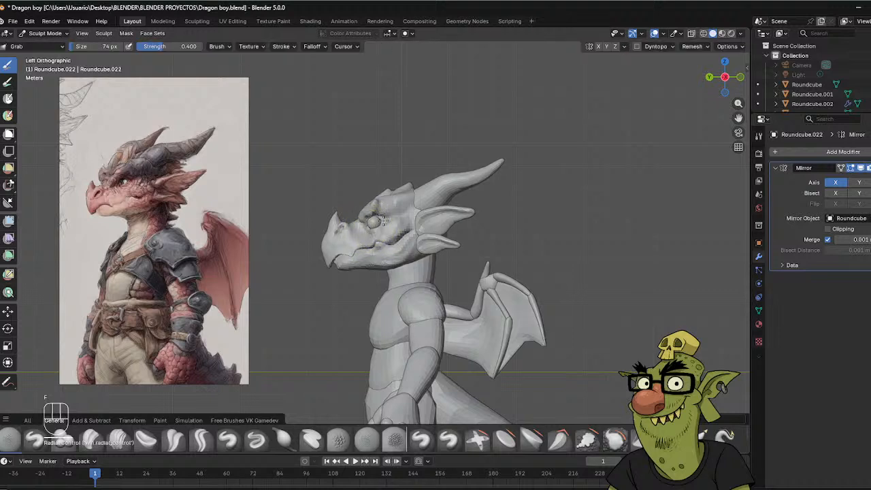
key(alt+q)
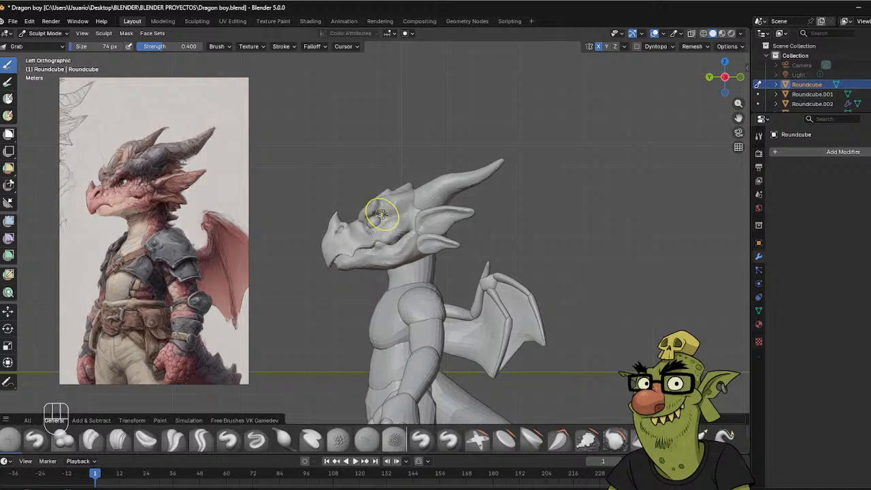
mouse_move(478, 171)
middle_down()
mouse_move(503, 166)
mouse_move(483, 161)
middle_up()
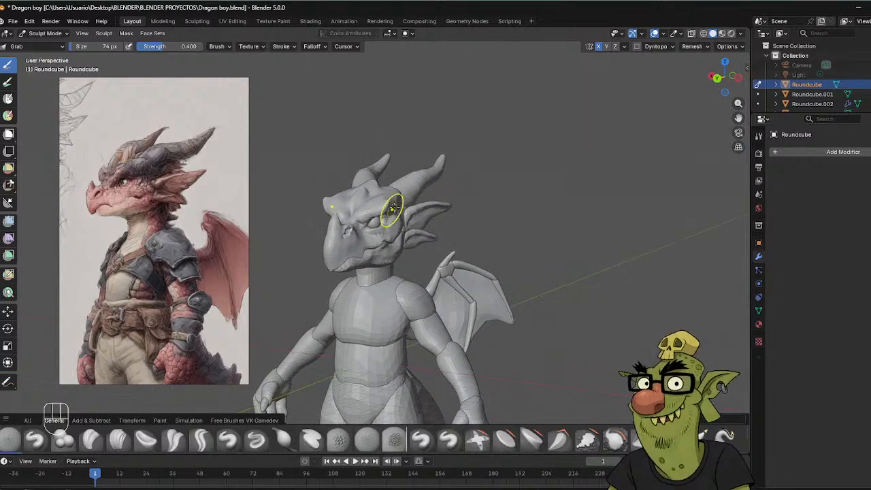
middle_drag(384, 216, 369, 223)
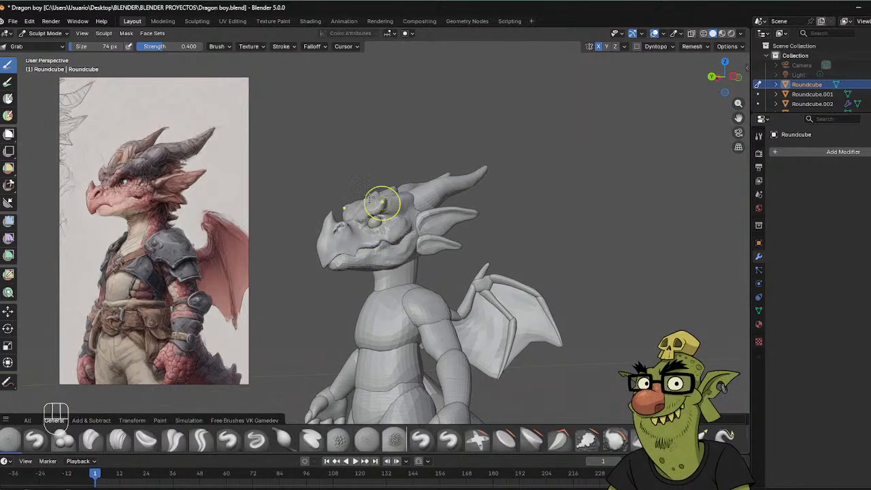
scroll(369, 196, up, 3)
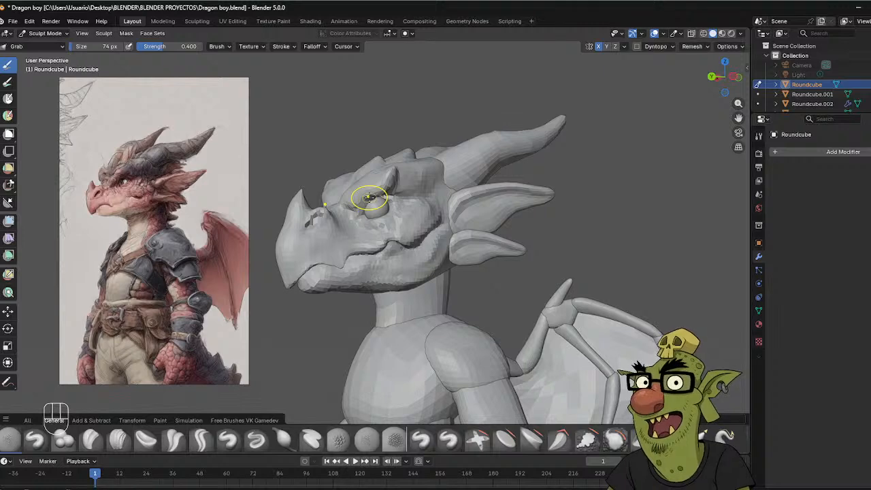
mouse_move(374, 206)
middle_down()
mouse_move(421, 200)
mouse_move(403, 197)
mouse_move(393, 213)
mouse_move(385, 205)
mouse_move(421, 199)
mouse_move(414, 193)
mouse_move(422, 174)
middle_up()
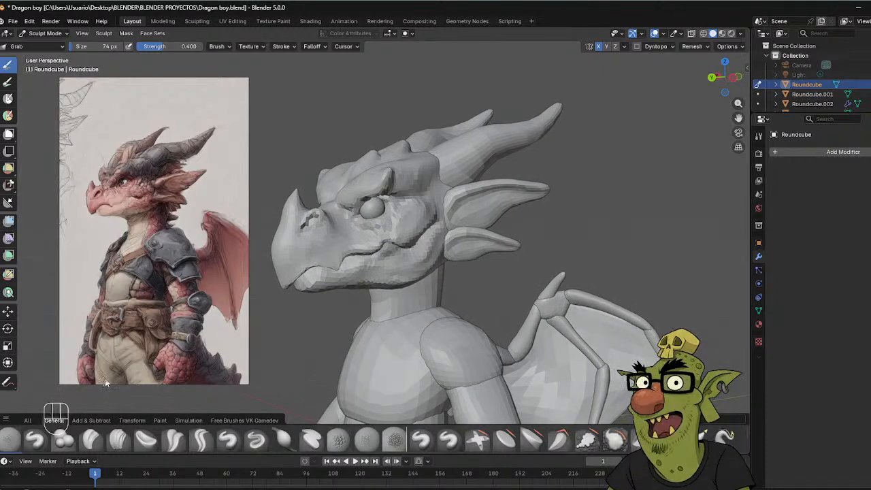
Detail the snout around the nostril with Clay Strips at 38 px and 30 px, plus Crease Sharp at strength 0.600.
click(119, 439)
key(f)
click(326, 277)
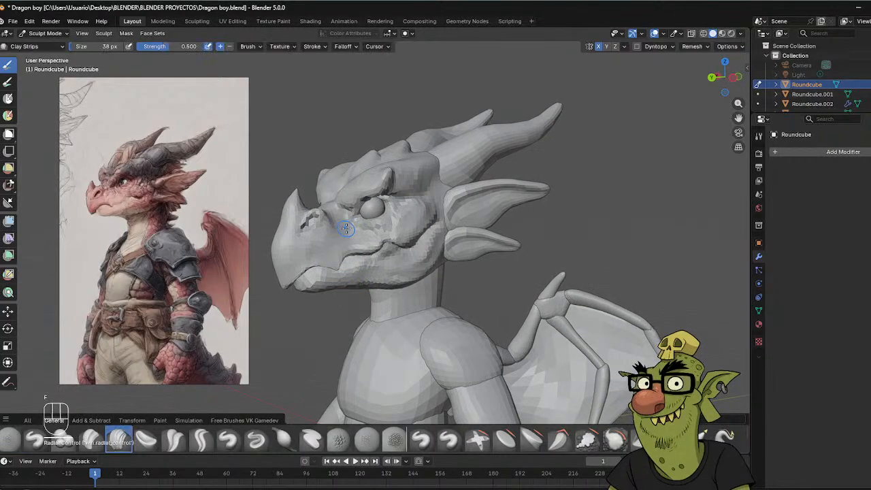
key(f)
click(342, 218)
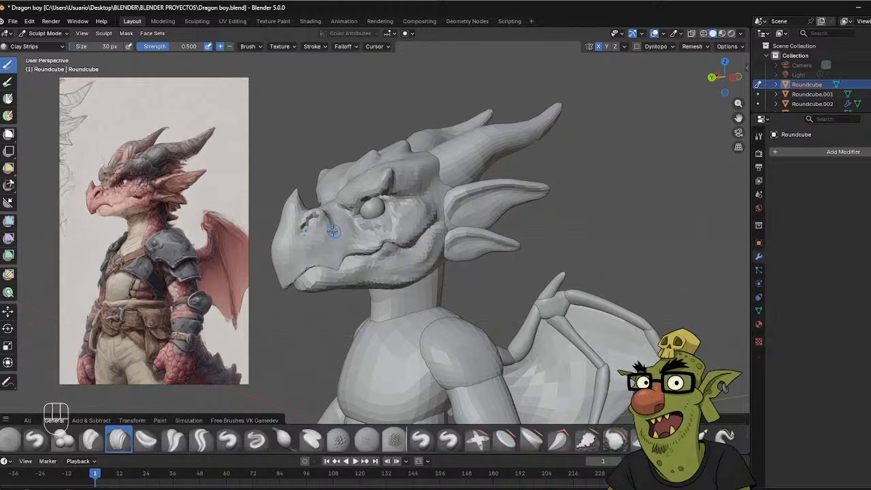
click(201, 439)
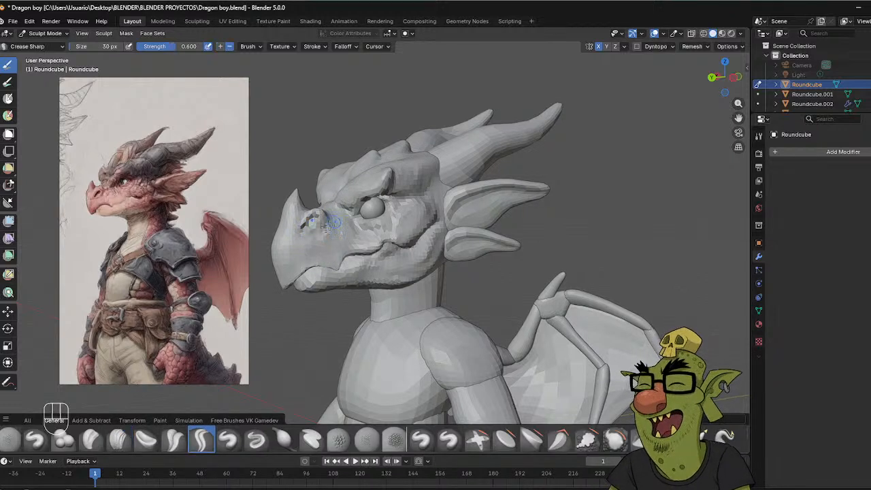
Build up volume on the snout and along the lower jaw with Clay Strips at 30 px and strength 0.500.
mouse_move(367, 232)
middle_down()
mouse_move(379, 231)
mouse_move(356, 233)
mouse_move(334, 221)
mouse_move(359, 225)
middle_up()
shift+middle_drag(360, 224, 427, 204)
click(116, 443)
middle_drag(329, 222, 365, 229)
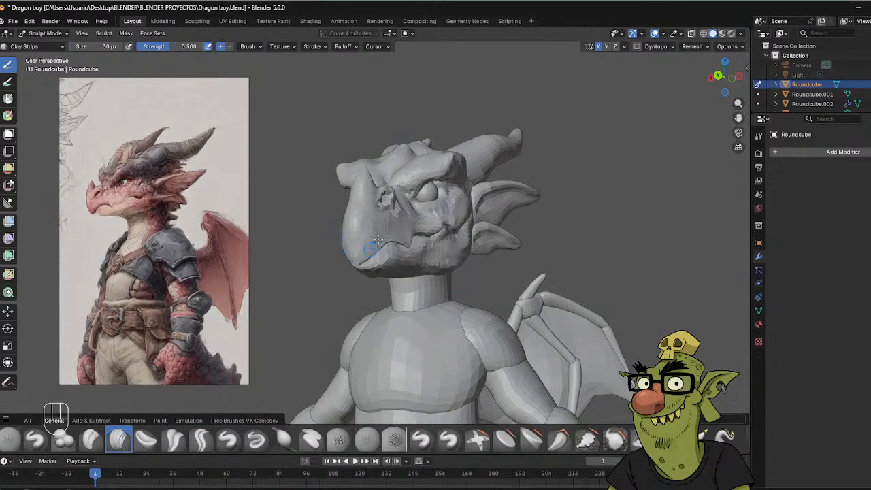
mouse_move(371, 240)
middle_down()
mouse_move(331, 251)
mouse_move(381, 229)
middle_up()
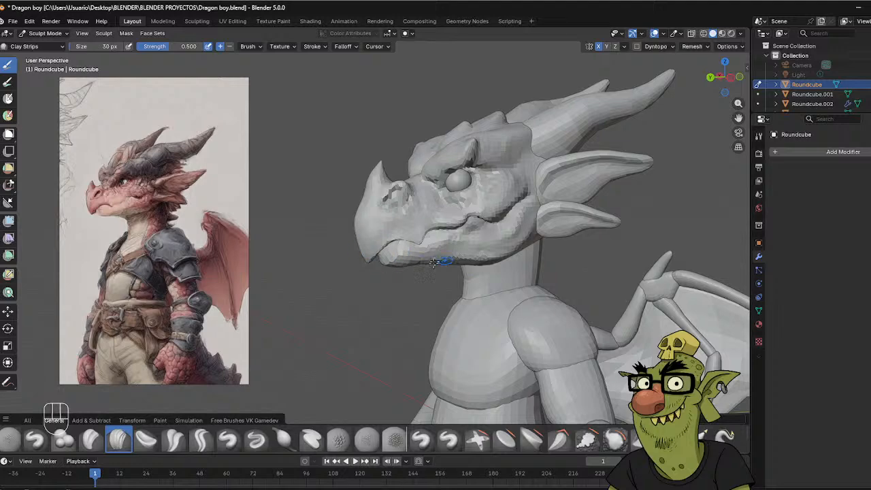
mouse_move(415, 256)
middle_down()
mouse_move(440, 244)
mouse_move(420, 269)
middle_up()
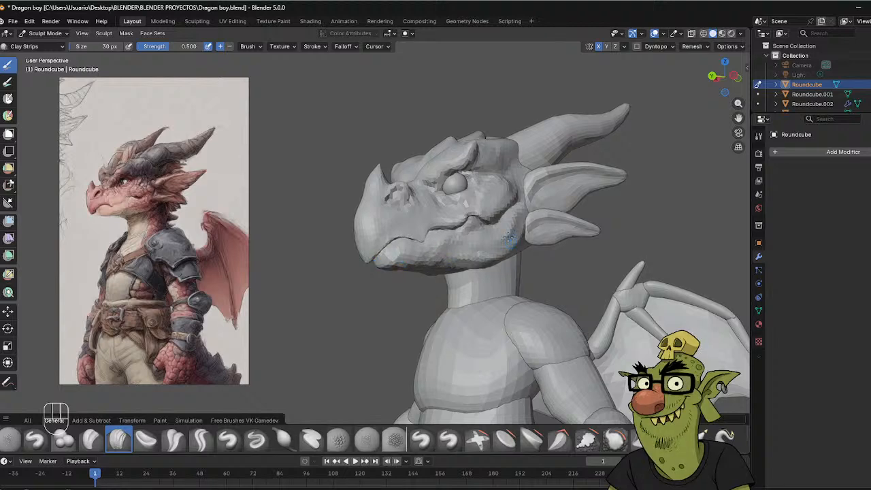
Fill out the underside of the jaw where it meets the neck with Clay Strips at 30 px and 76 px.
middle_drag(440, 256, 452, 256)
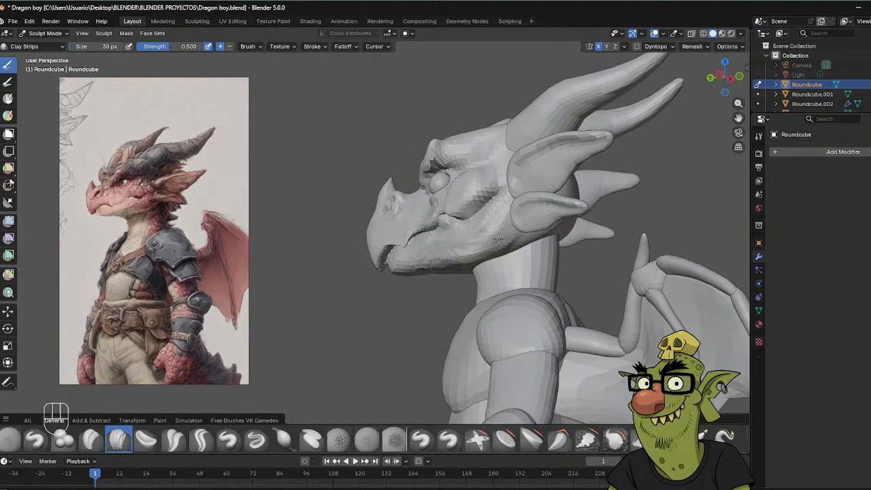
middle_drag(462, 266, 457, 275)
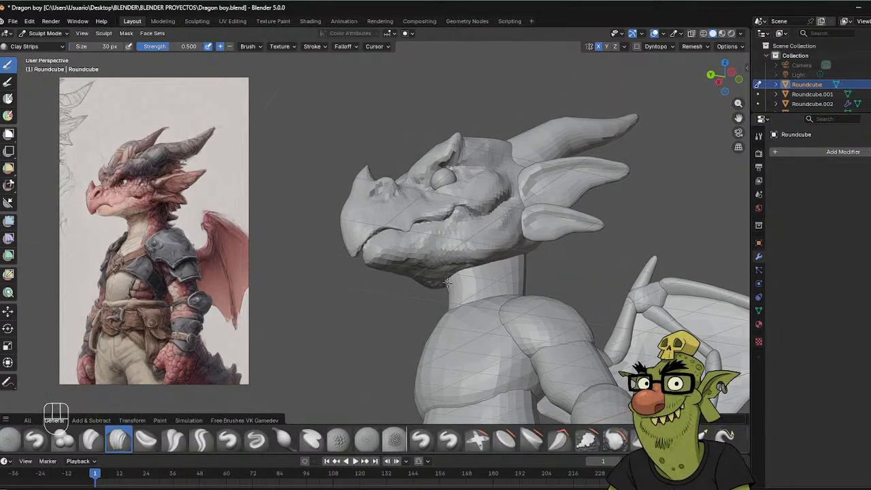
middle_drag(418, 233, 436, 286)
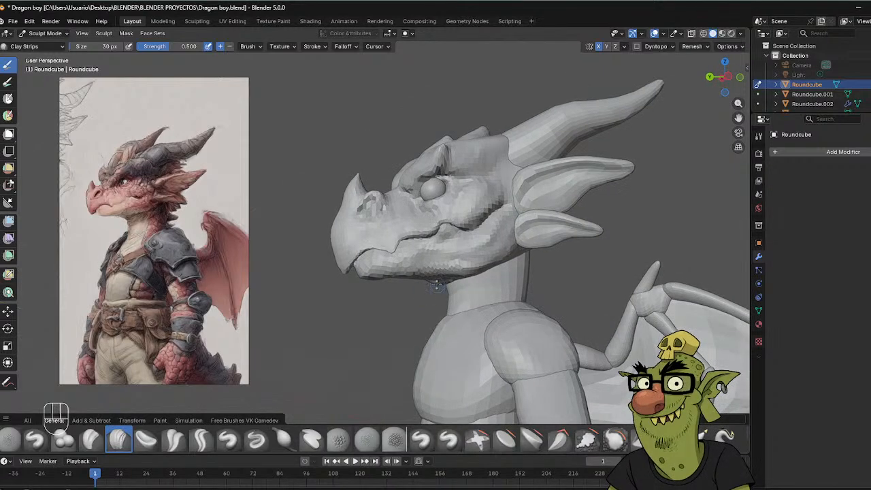
key(f)
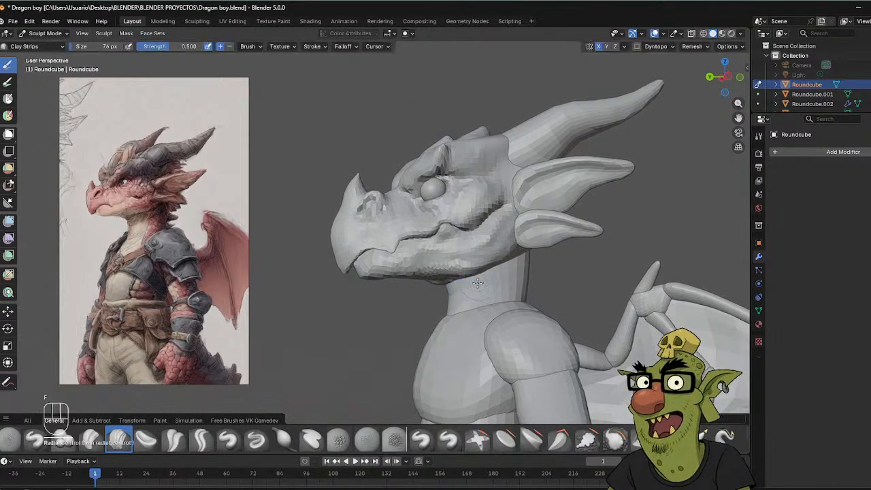
mouse_move(469, 275)
middle_down()
mouse_move(523, 217)
mouse_move(454, 261)
mouse_move(416, 270)
middle_up()
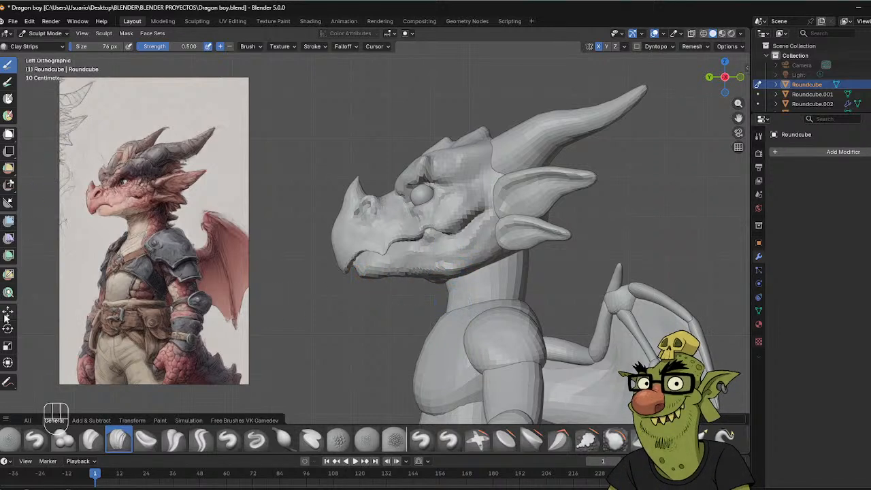
Annotate the jaw's underside and neck front as straight lines, with a curved throat transition between them, in left side view.
click(9, 384)
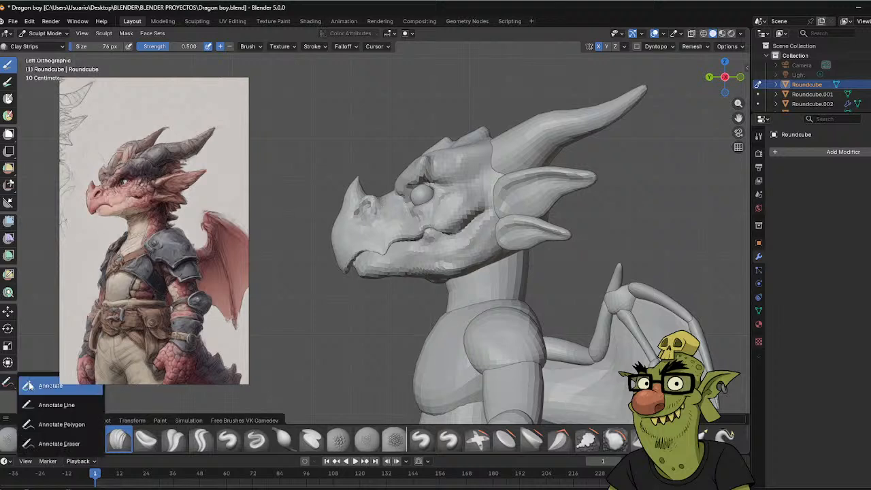
click(30, 385)
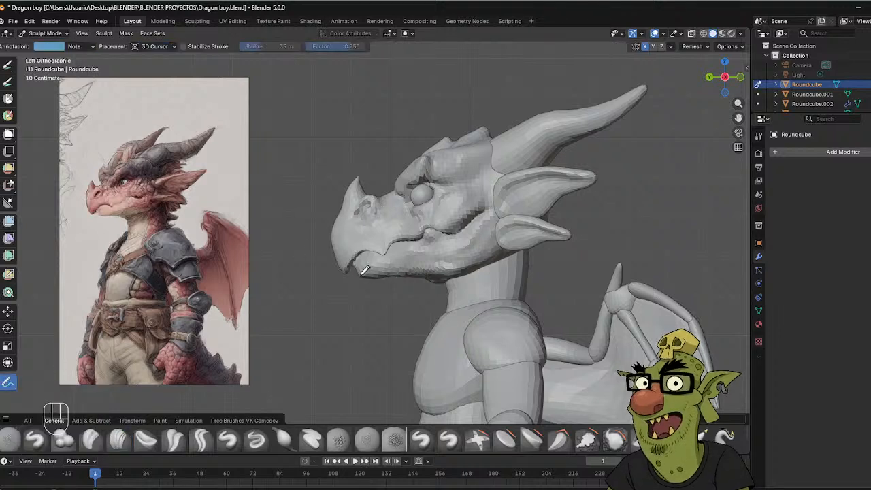
mouse_move(362, 274)
mouse_down()
mouse_move(449, 272)
mouse_move(450, 309)
mouse_up()
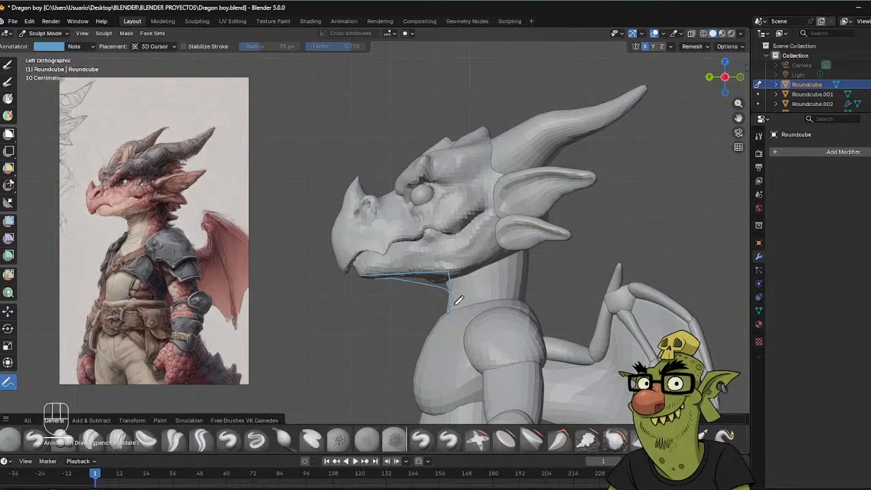
key(ctrl+z)
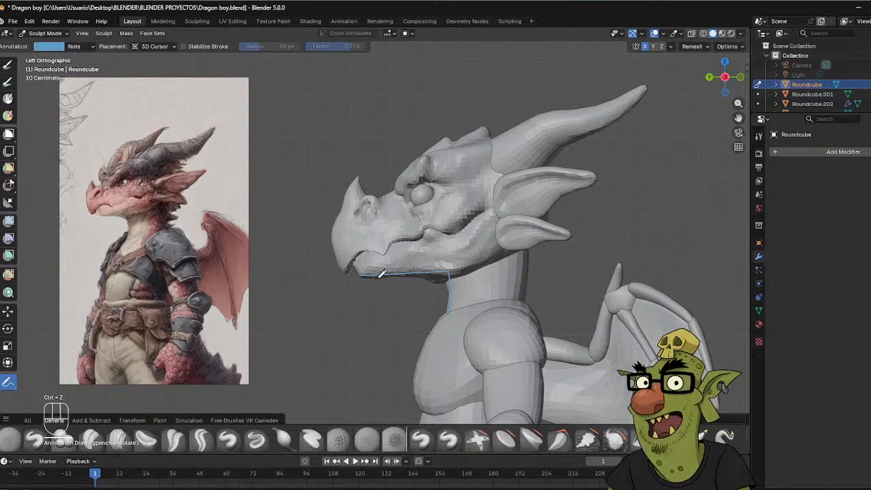
mouse_move(420, 276)
mouse_down()
mouse_move(442, 288)
mouse_move(448, 313)
mouse_up()
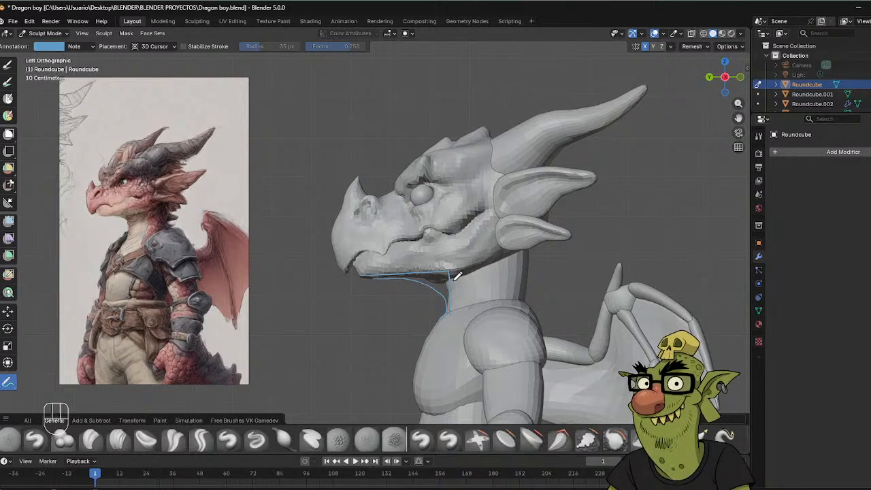
Erase the throat annotations in Object Mode and return the head to Sculpt Mode with the Clay Strips brush.
key(ctrl+Tab)
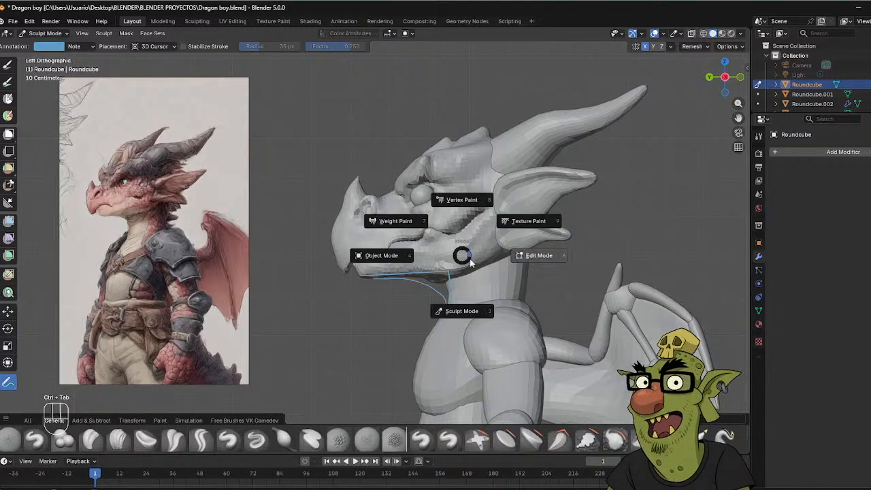
click(390, 258)
click(420, 288)
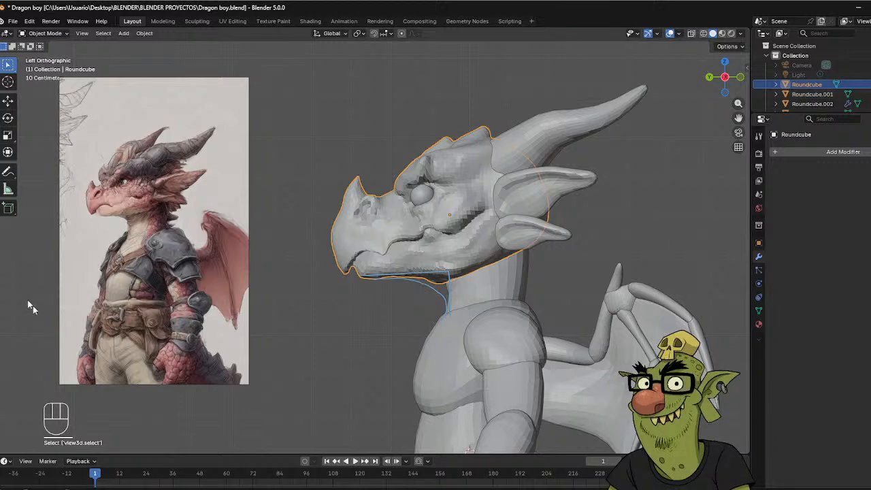
click(8, 173)
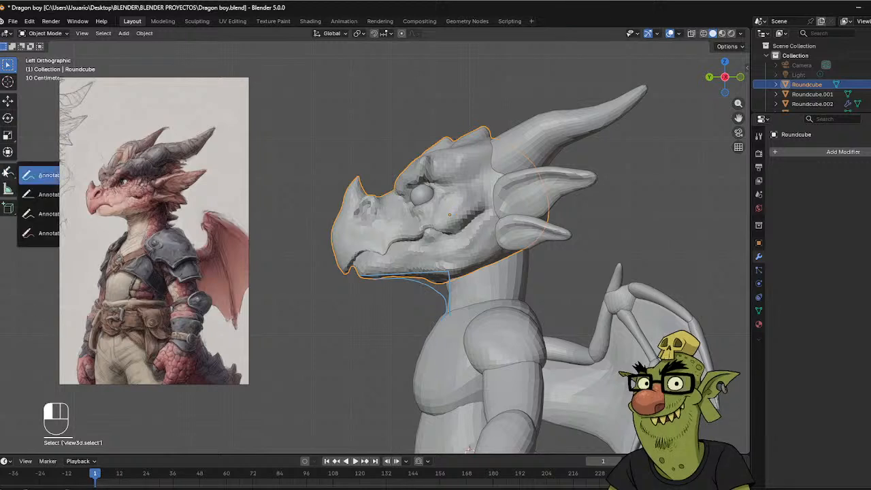
click(49, 233)
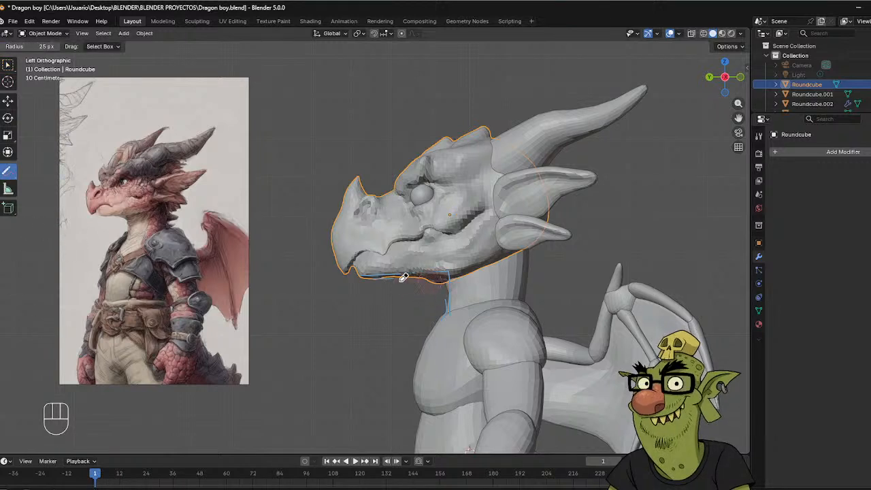
drag(447, 287, 469, 267)
key(ctrl+Tab)
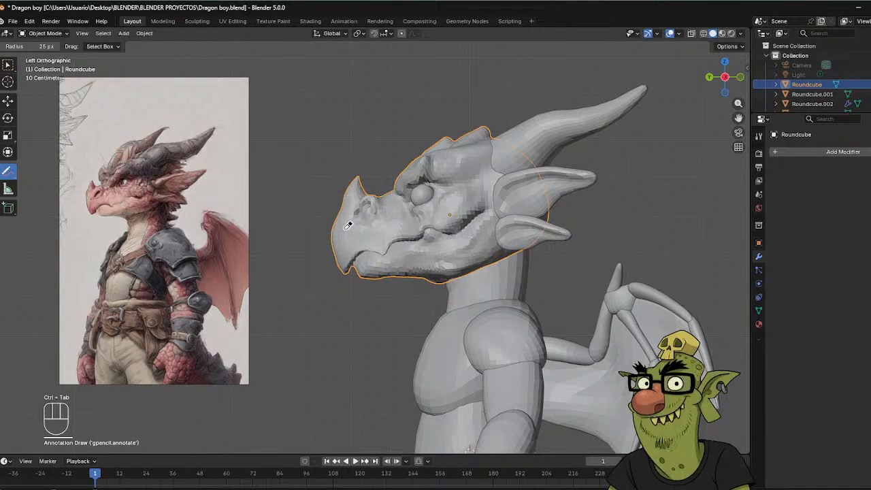
key(ctrl+Tab)
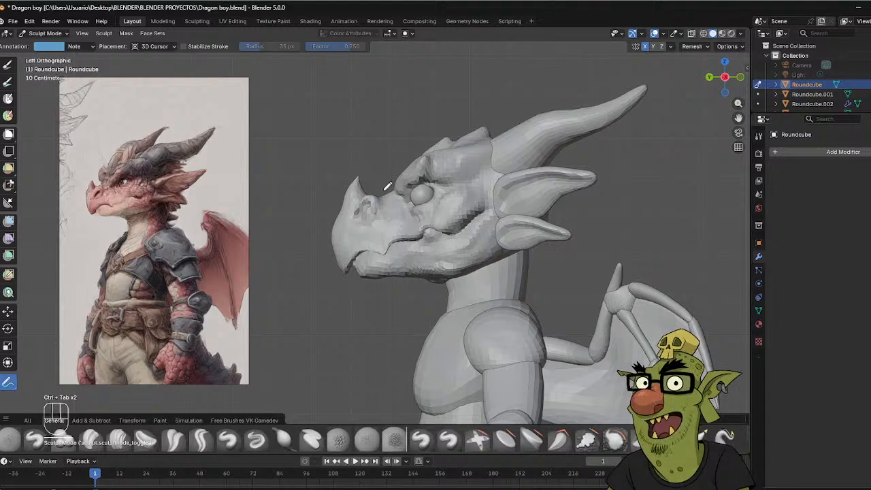
key(c)
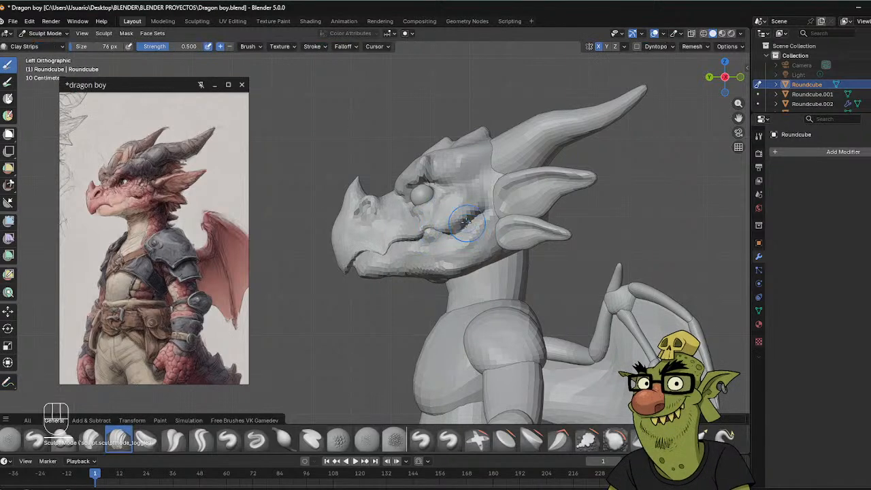
Switch from Clay Strips to the Grab brush for the head and set its size to 133 px.
mouse_move(449, 228)
middle_down()
mouse_move(463, 239)
mouse_move(477, 213)
middle_up()
scroll(476, 213, down, 2)
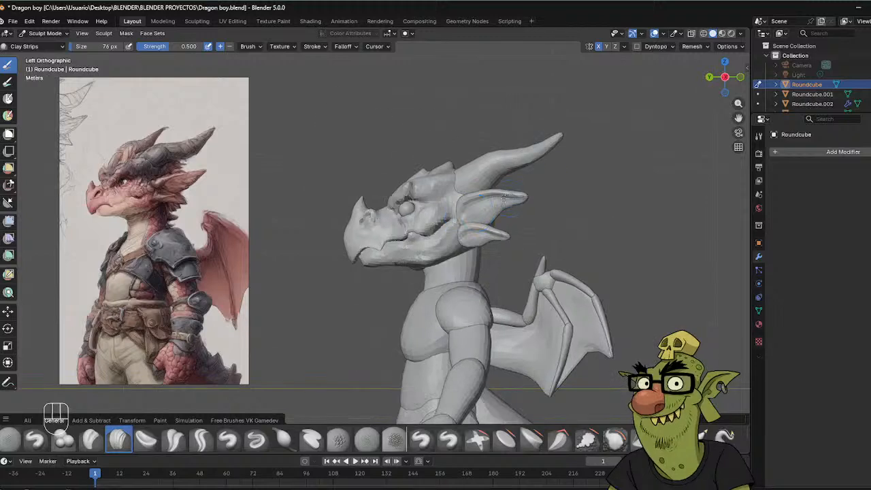
key(g)
key(f)
click(455, 216)
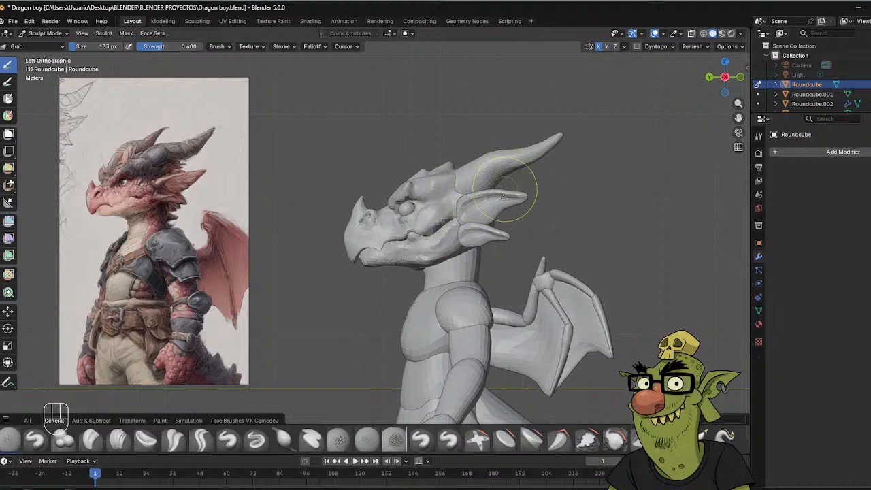
Examine the character's head and body proportions from behind, below, the side and the front against the reference.
mouse_move(493, 197)
middle_down()
mouse_move(523, 205)
mouse_move(171, 185)
middle_up()
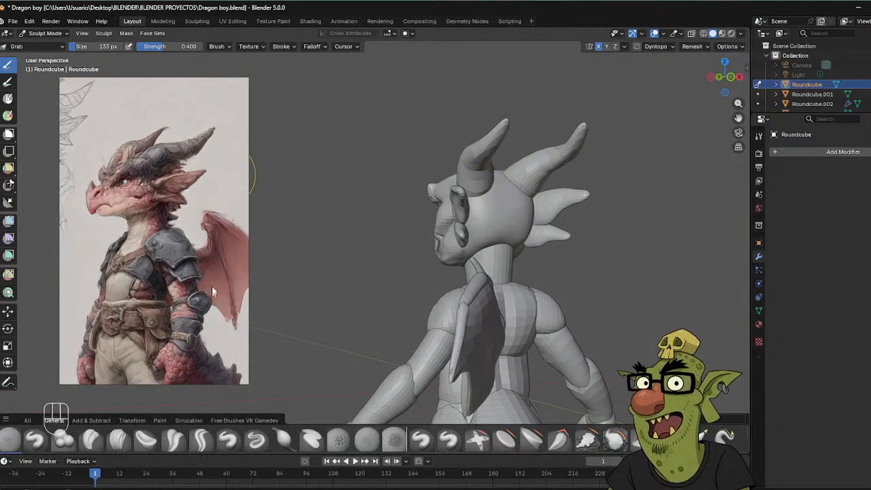
mouse_move(381, 181)
middle_down()
mouse_move(543, 241)
mouse_move(536, 237)
middle_up()
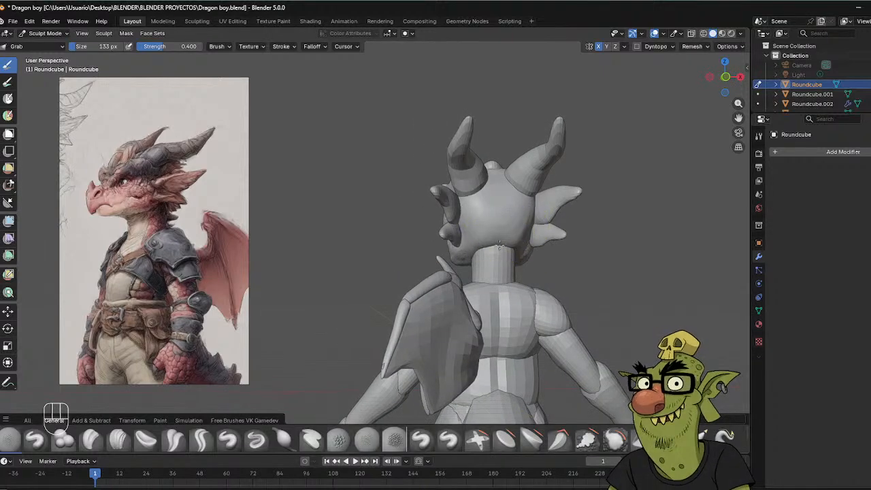
middle_drag(527, 251, 676, 174)
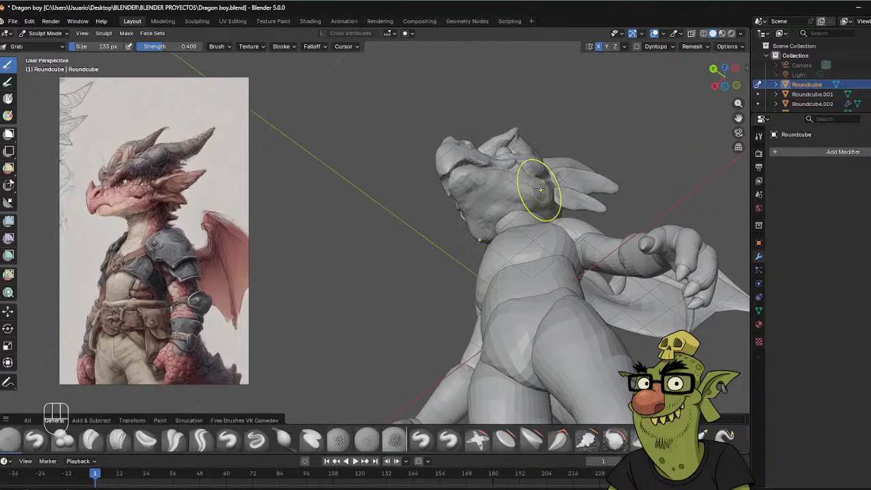
middle_drag(563, 198, 538, 269)
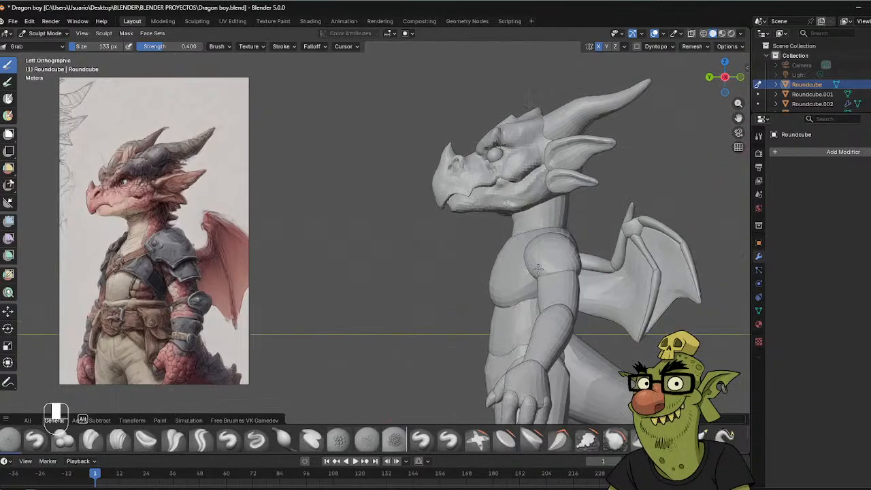
scroll(642, 177, down, 4)
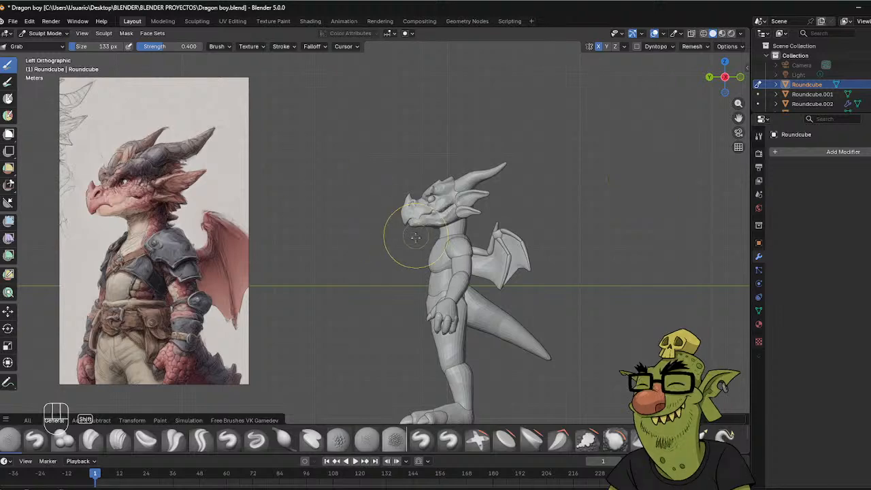
shift+middle_drag(415, 237, 393, 198)
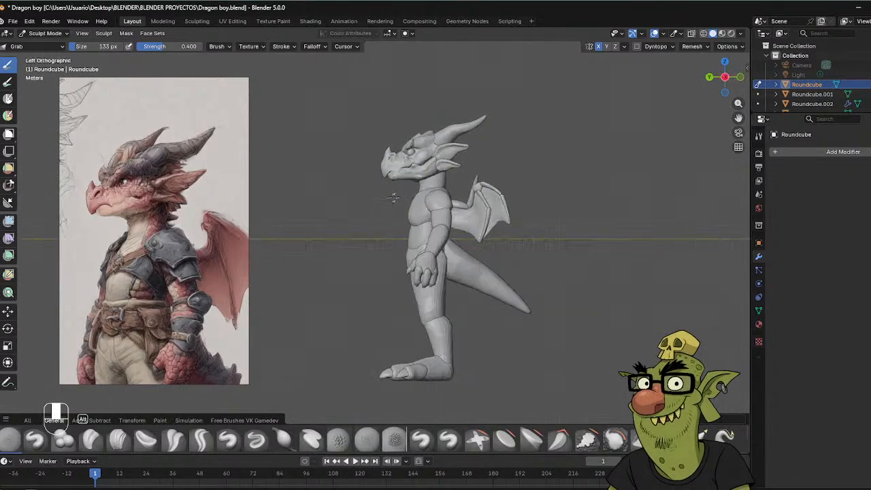
scroll(458, 151, up, 2)
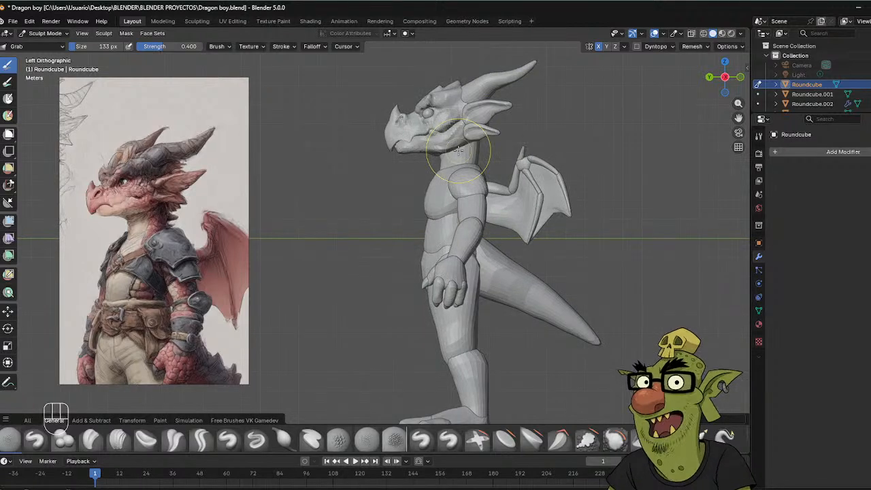
mouse_move(535, 156)
middle_down()
mouse_move(621, 202)
mouse_move(608, 209)
mouse_move(612, 184)
middle_up()
shift+middle_drag(593, 126, 586, 155)
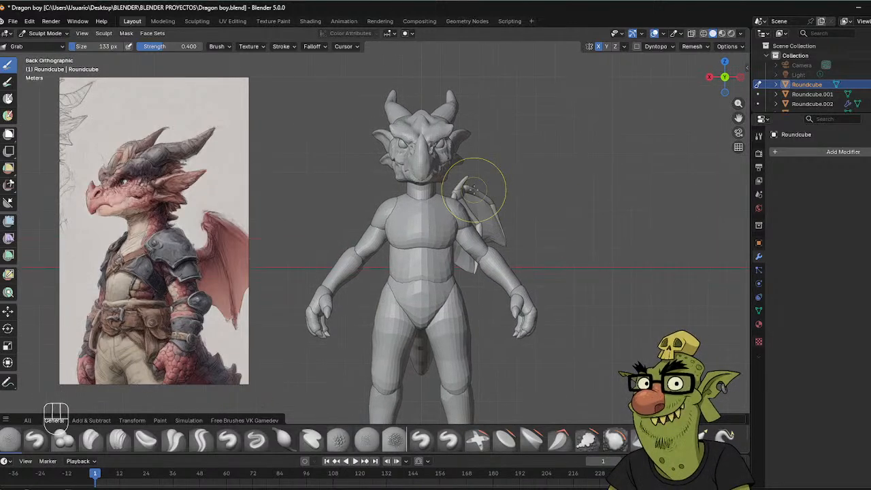
Refine the face's front silhouette with Grab at 179 px, 91 px and 161 px, pulling the outer brow ends inward.
scroll(473, 189, up, 3)
shift+middle_drag(461, 140, 463, 196)
key(f)
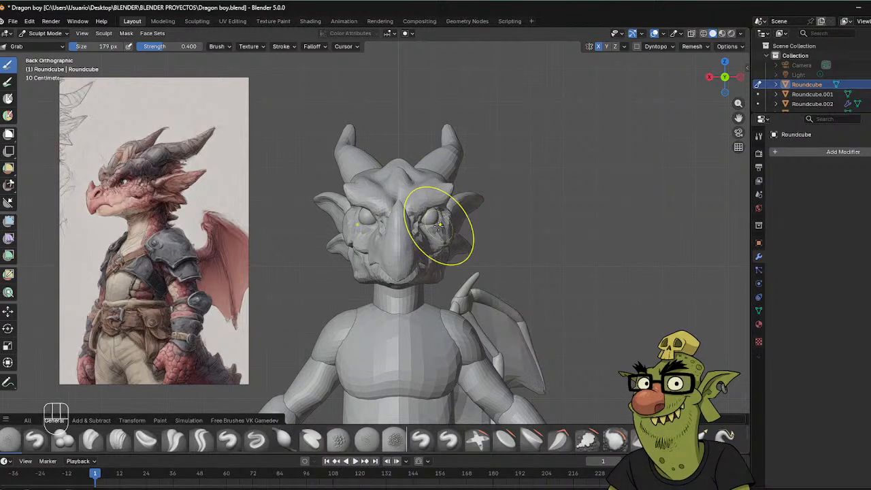
key(f)
click(392, 234)
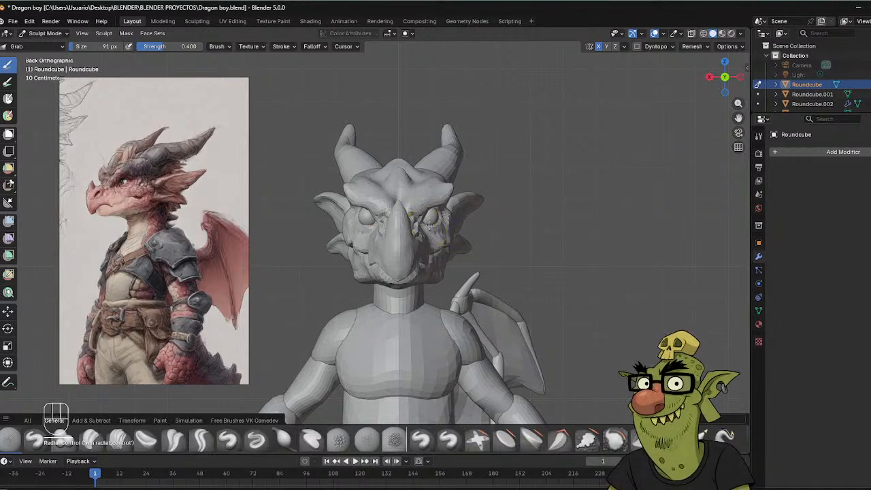
key(f)
click(447, 187)
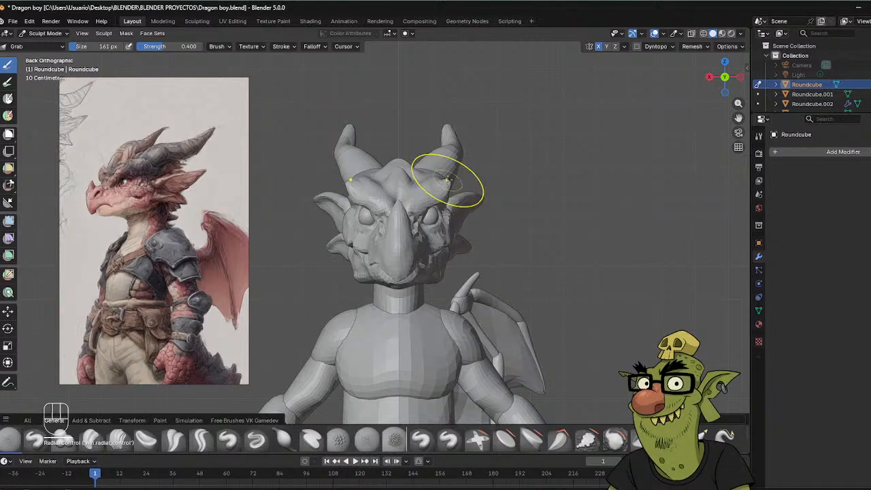
drag(447, 180, 444, 179)
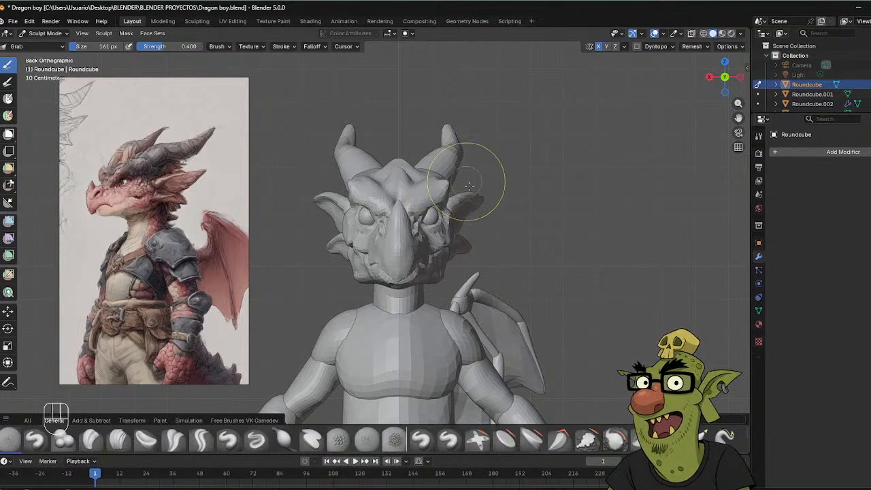
mouse_move(472, 197)
middle_down()
mouse_move(524, 199)
mouse_move(460, 202)
mouse_move(485, 196)
middle_up()
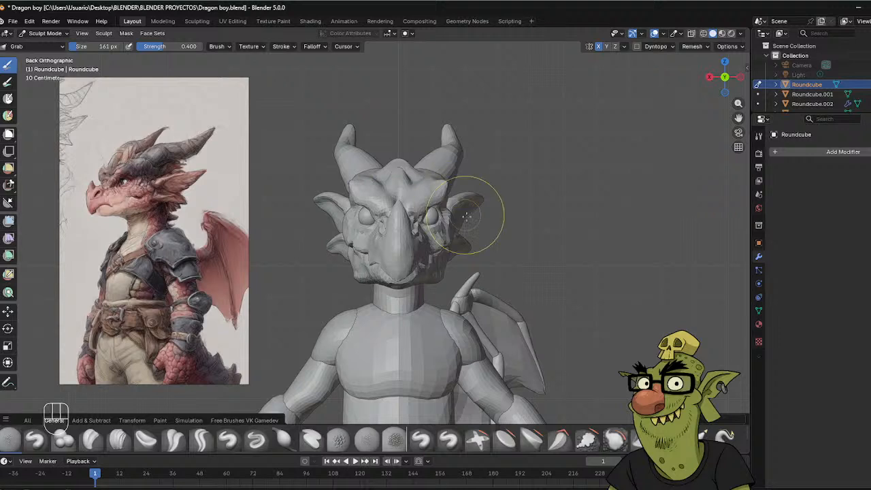
Narrow and round the lower corners of the jaw from the front with Grab at 119 px and 170 px.
key(f)
click(448, 227)
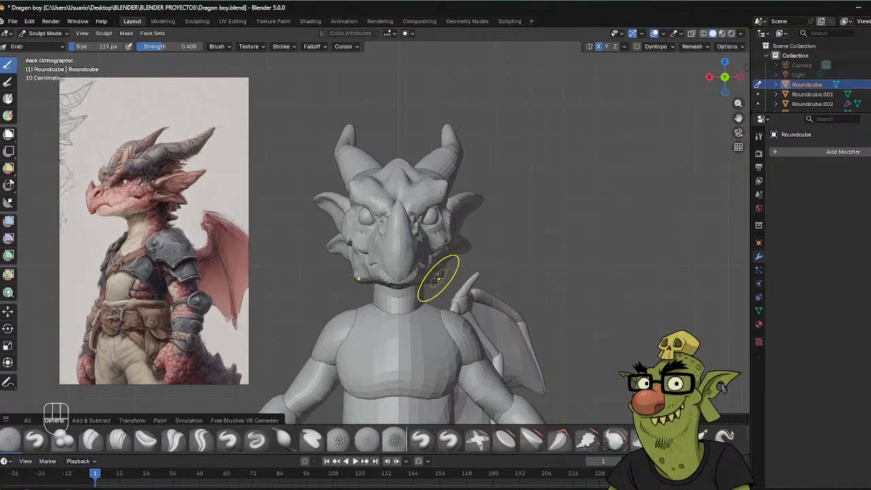
key(f)
click(503, 274)
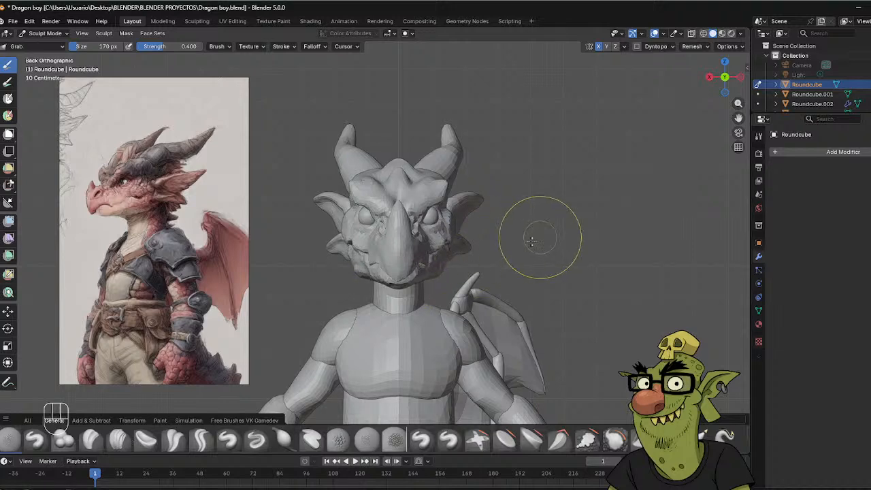
Check the head's brows, eyes and jaw in three-quarter, profile and front views.
middle_drag(540, 229, 491, 238)
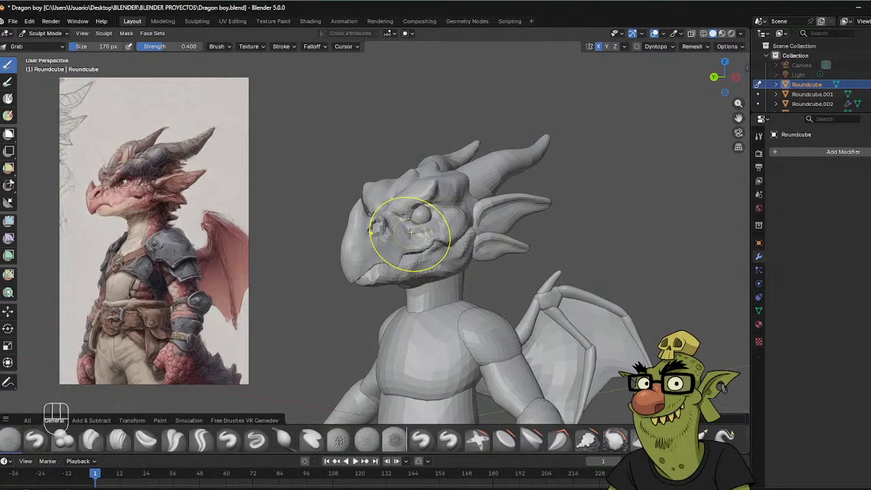
mouse_move(399, 223)
middle_down()
mouse_move(404, 230)
mouse_move(376, 228)
mouse_move(442, 226)
middle_up()
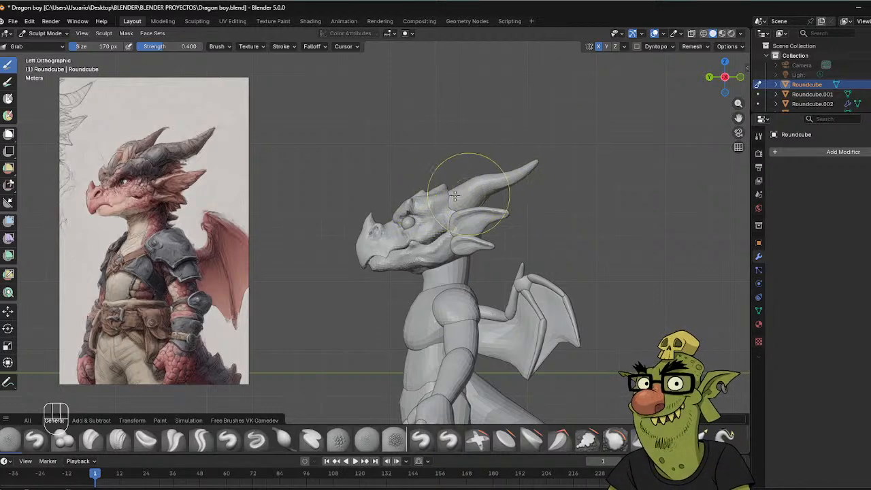
middle_drag(500, 183, 510, 198)
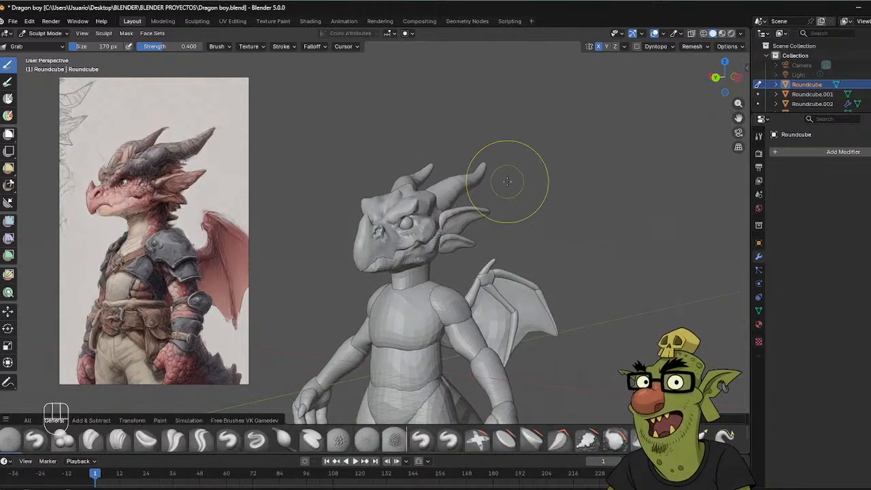
scroll(511, 176, up, 5)
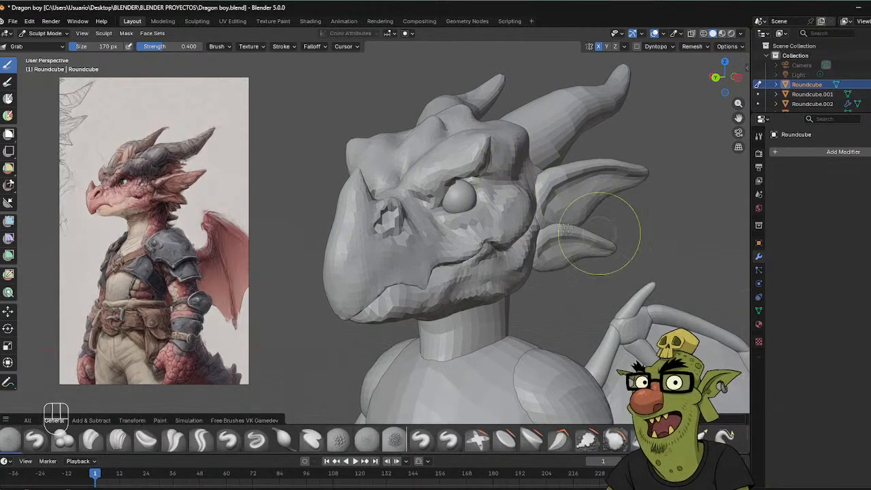
middle_drag(593, 229, 569, 171)
middle_drag(509, 188, 613, 201)
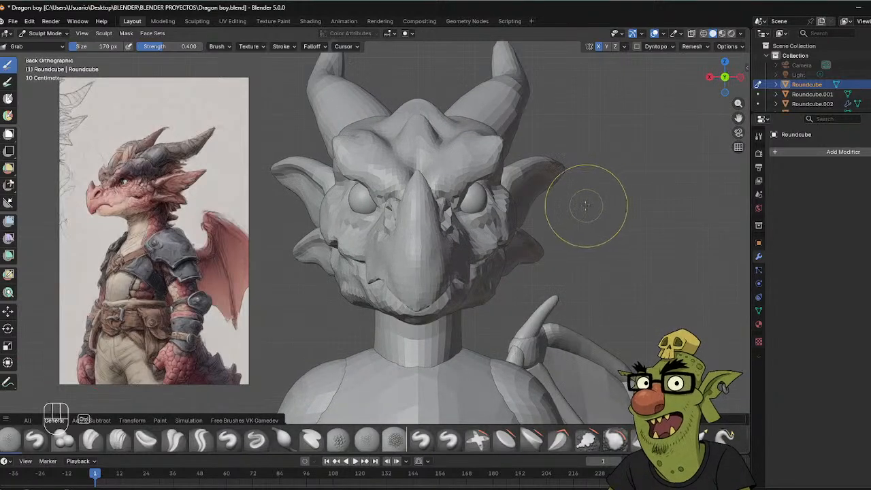
Leave Sculpt Mode for Object Mode and replace the annotation tool with the Tweak selection tool.
key(ctrl+Tab)
click(504, 206)
ctrl+click(490, 202)
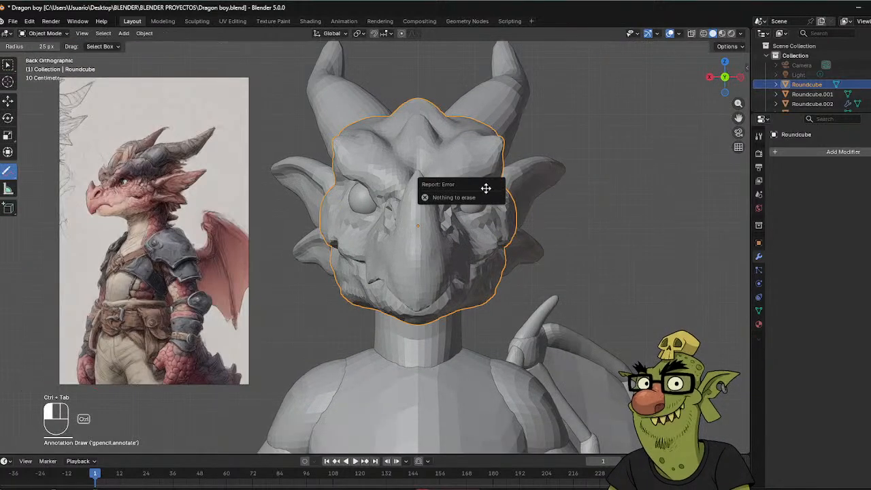
key(ctrl+Tab)
click(402, 191)
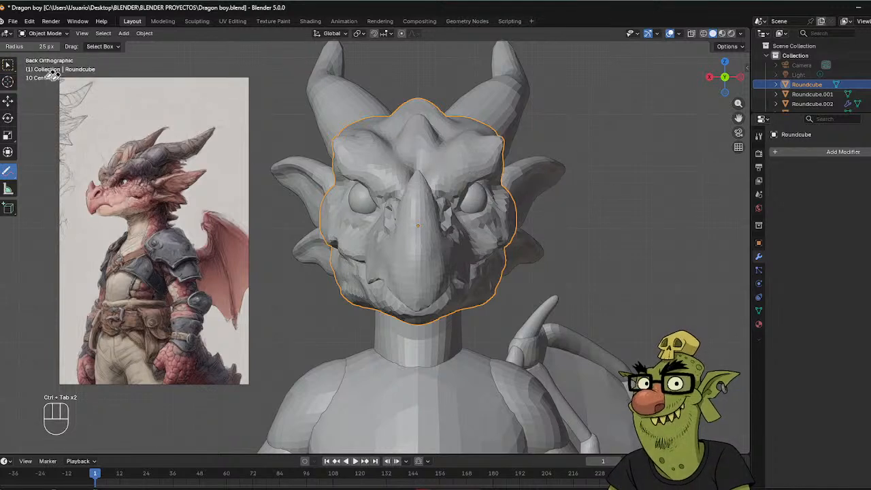
click(10, 66)
drag(3, 67, 26, 65)
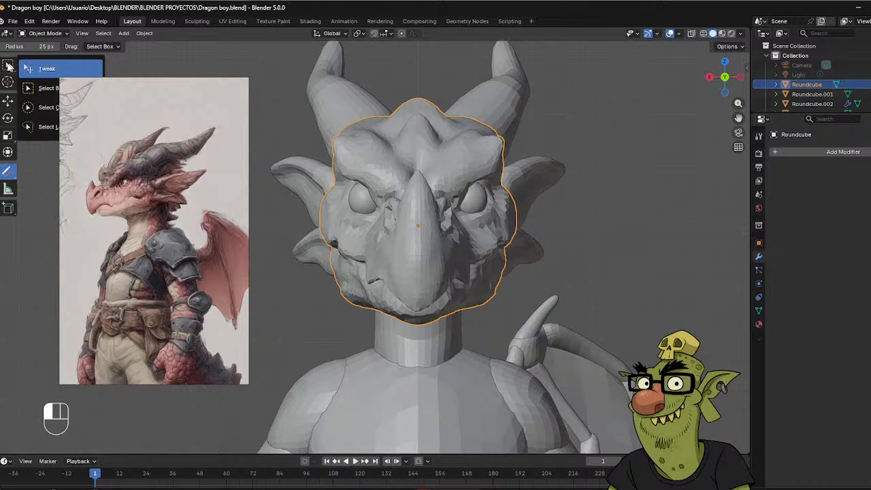
click(9, 66)
Select the mirrored eye spheres and move them about 0.042 m inward along the X axis.
click(477, 202)
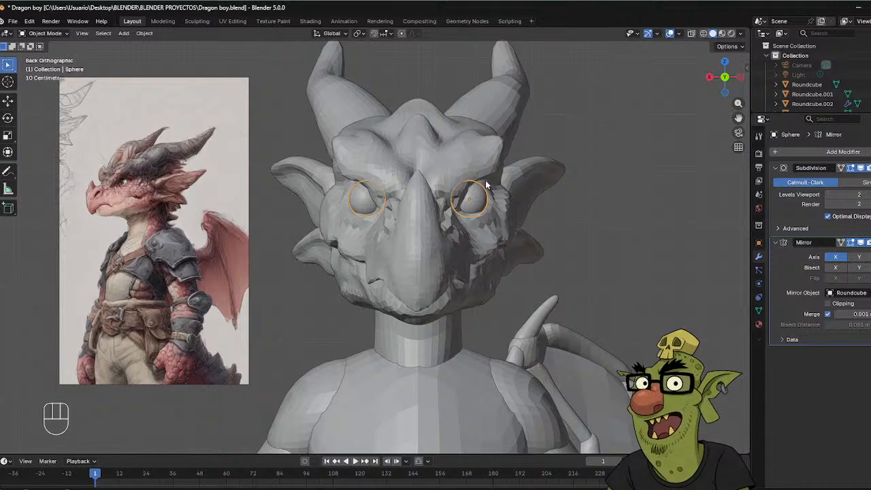
key(g)
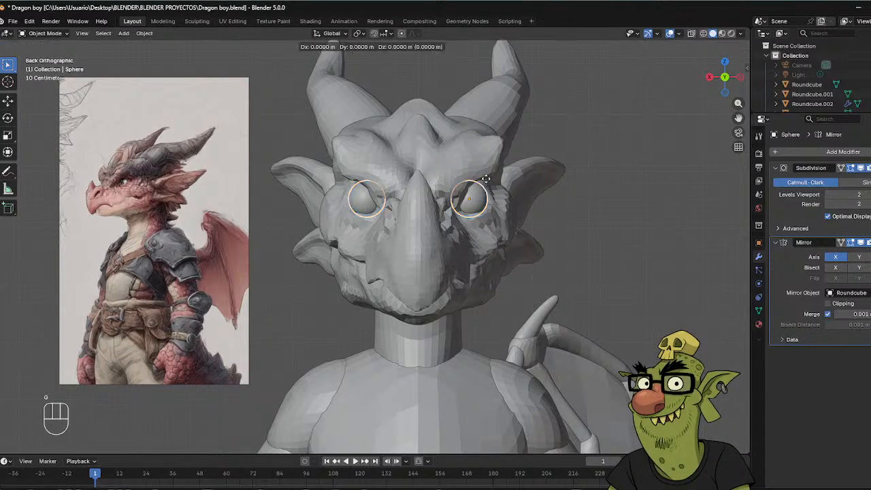
key(x)
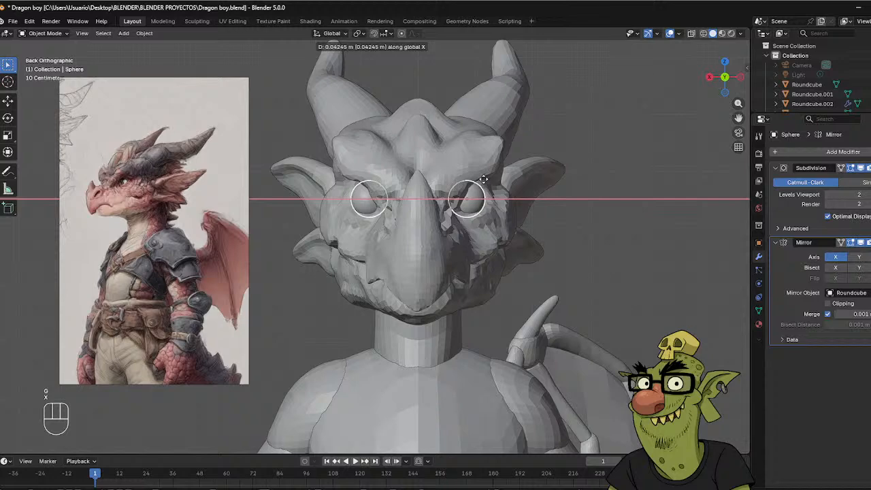
click(482, 179)
Select the upper ear and compare the head's three-quarter and profile views with the reference.
click(558, 181)
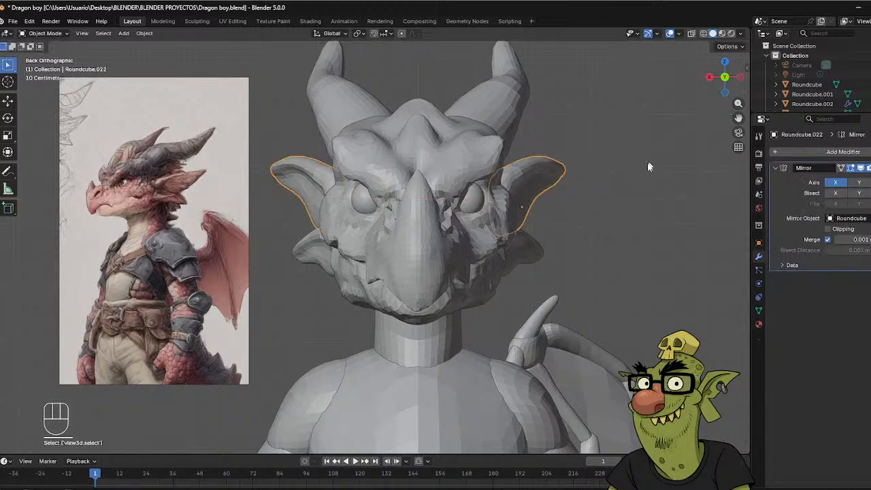
mouse_move(558, 180)
middle_down()
mouse_move(525, 181)
mouse_move(572, 184)
middle_up()
scroll(571, 183, down, 5)
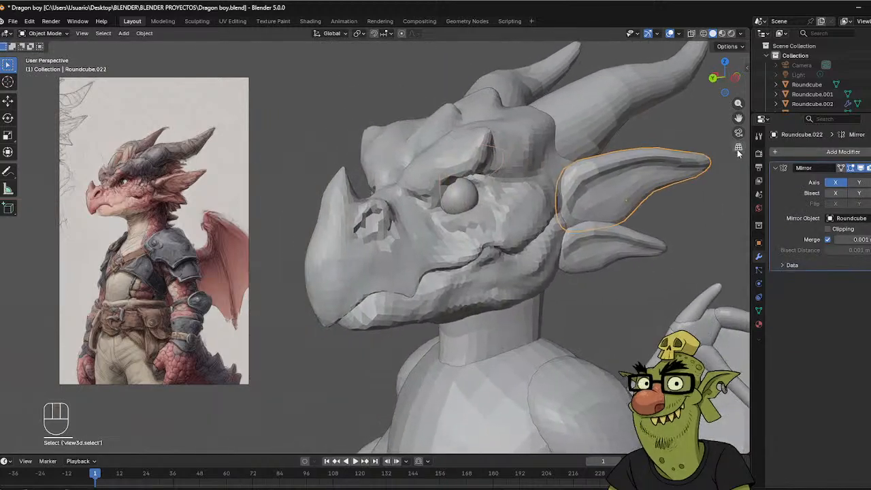
scroll(737, 152, down, 3)
middle_drag(551, 252, 477, 238)
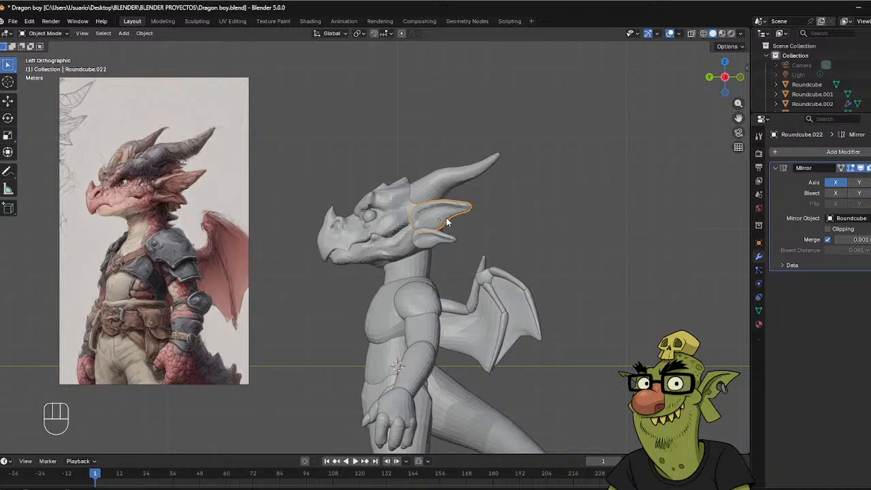
scroll(447, 221, up, 4)
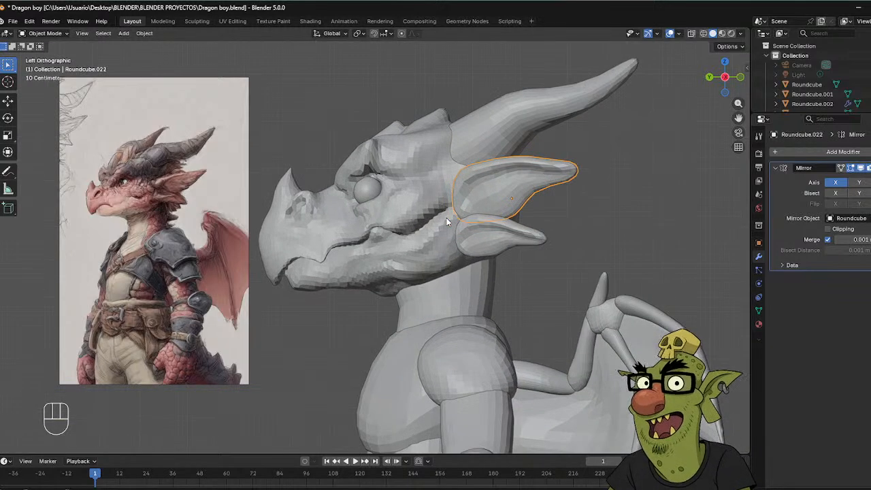
shift+middle_drag(494, 175, 639, 204)
Select the head, enter Sculpt Mode and set the Grab brush size to 200 px.
click(518, 197)
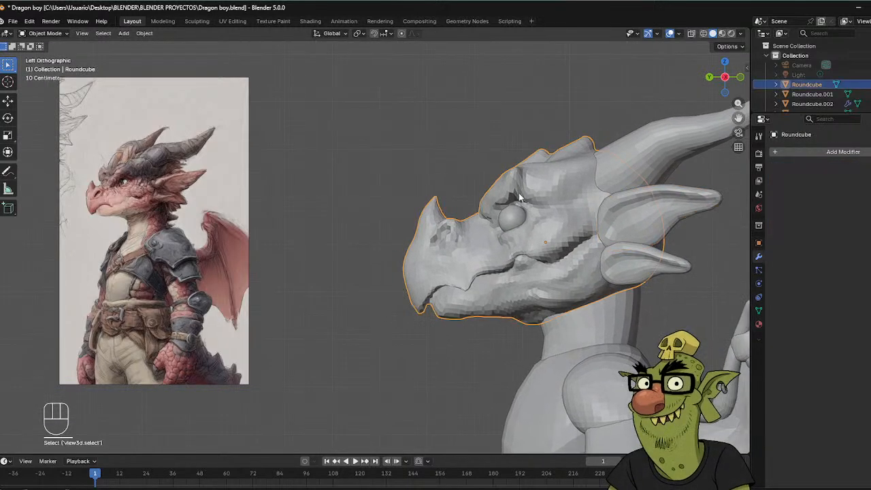
key(ctrl+Tab)
key(ctrl+Tab)
key(ctrl+Tab)
click(446, 342)
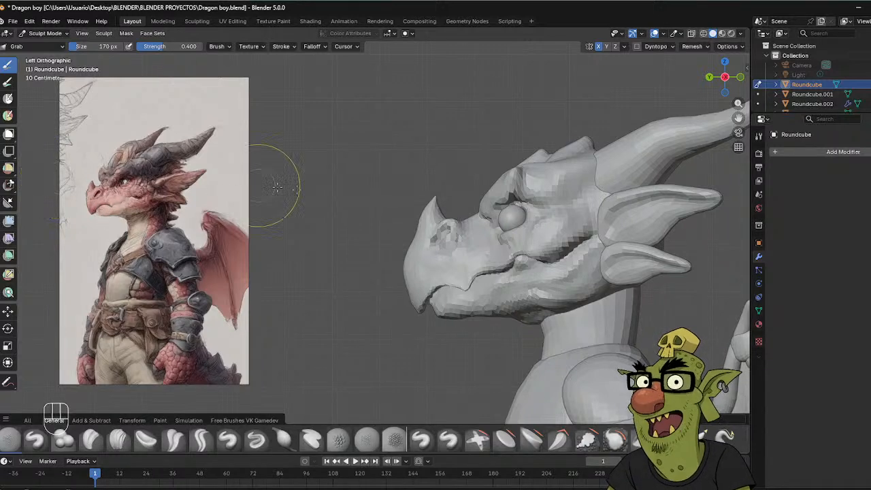
key(f)
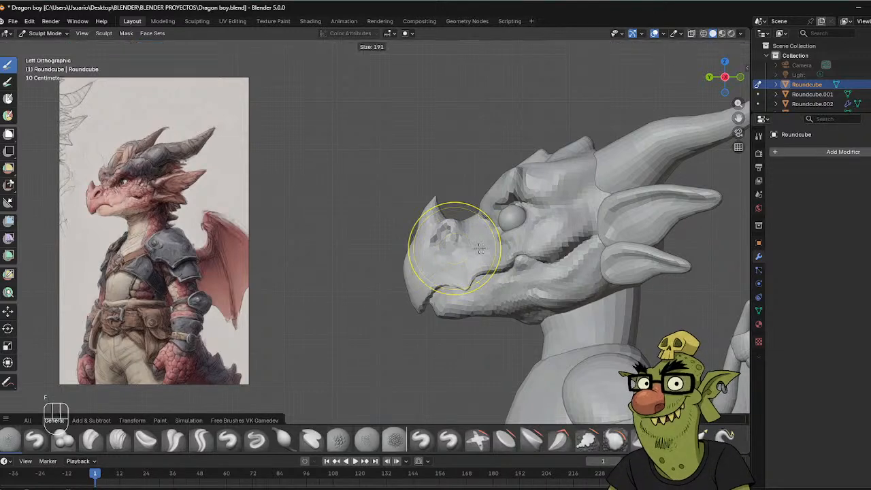
key(f)
click(425, 231)
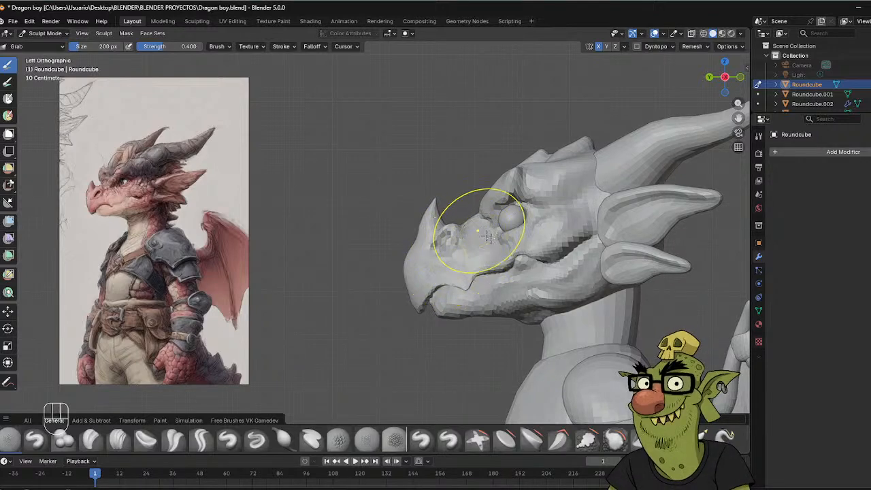
Switch to the Clay Strips brush and reduce its size to 35 px near the snout.
middle_drag(488, 235, 301, 343)
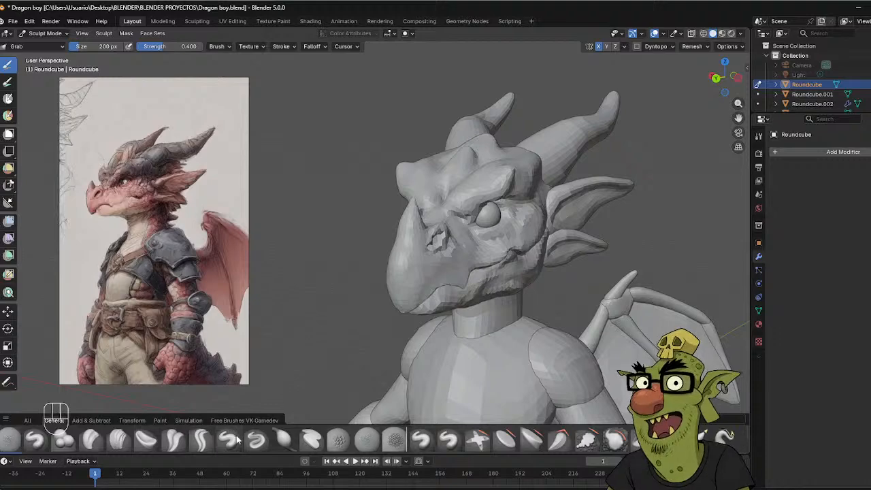
click(117, 439)
key(f)
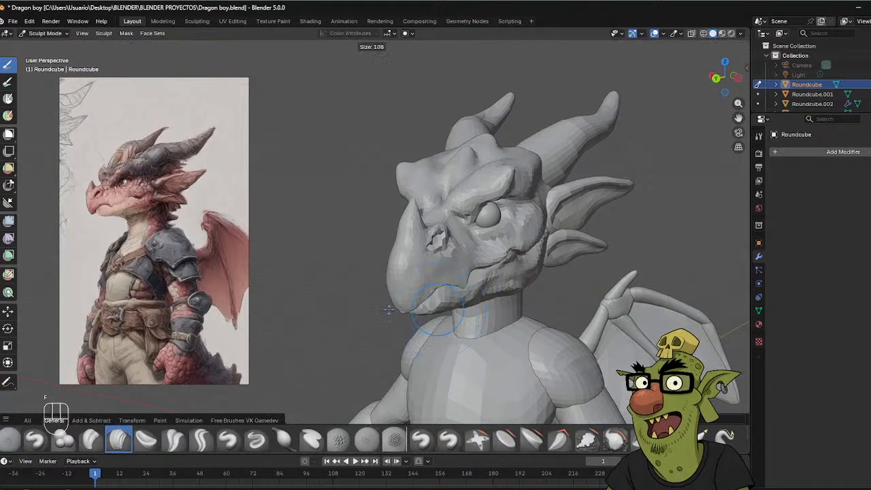
click(364, 315)
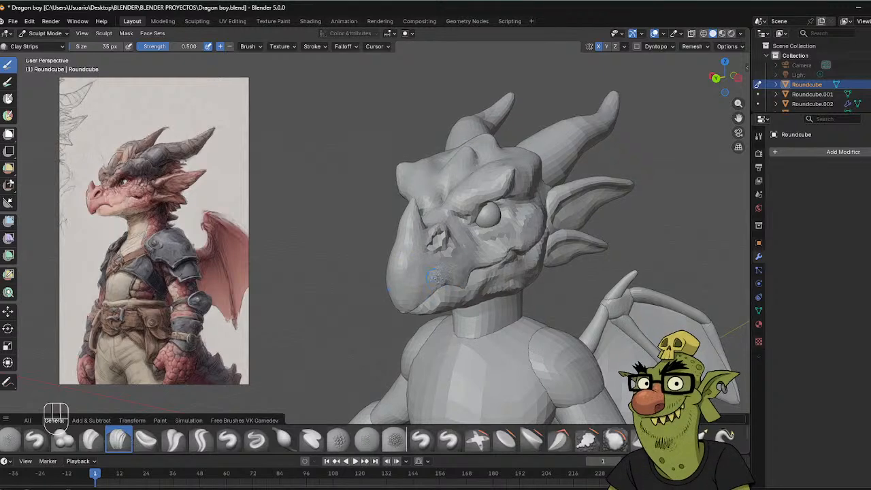
middle_drag(465, 269, 454, 216)
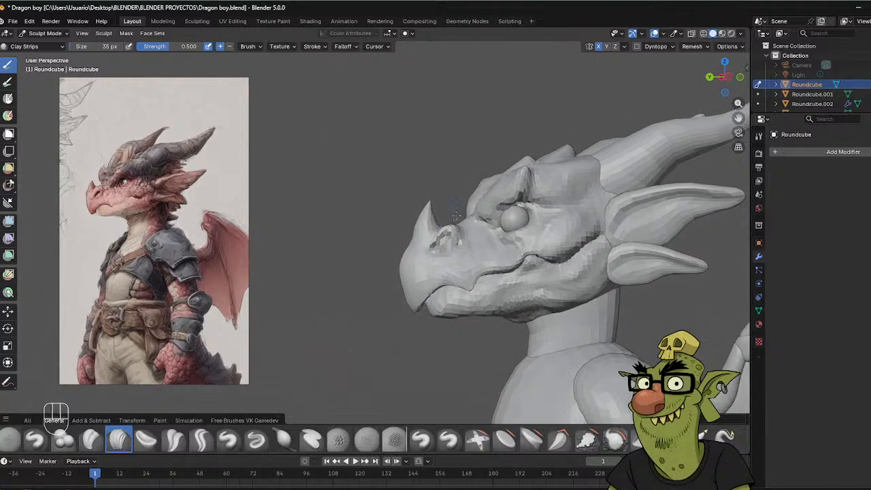
key(f)
click(469, 250)
Activate the Grab brush at 195 px and check the head's profile around the brow and snout.
key(g)
key(f)
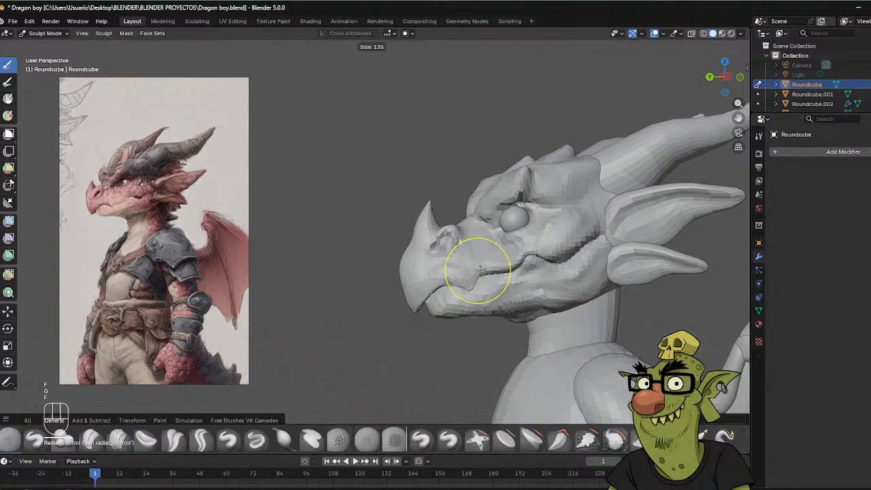
click(476, 269)
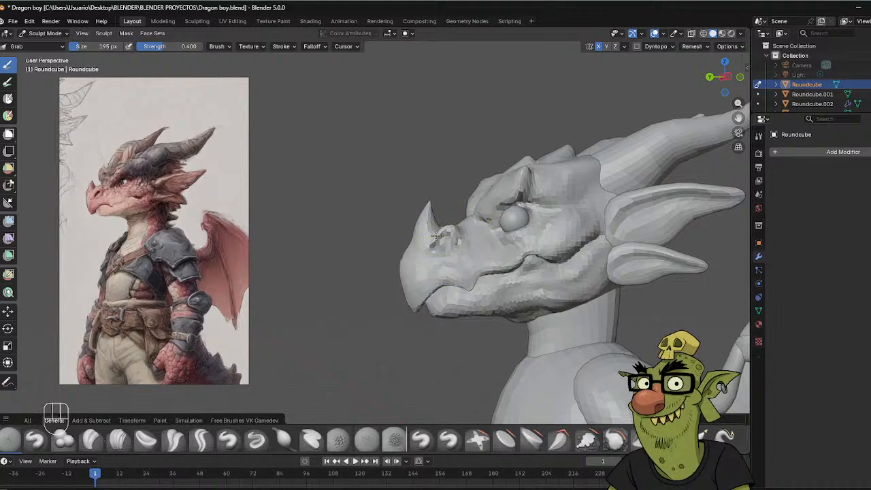
alt+middle_drag(456, 235, 523, 220)
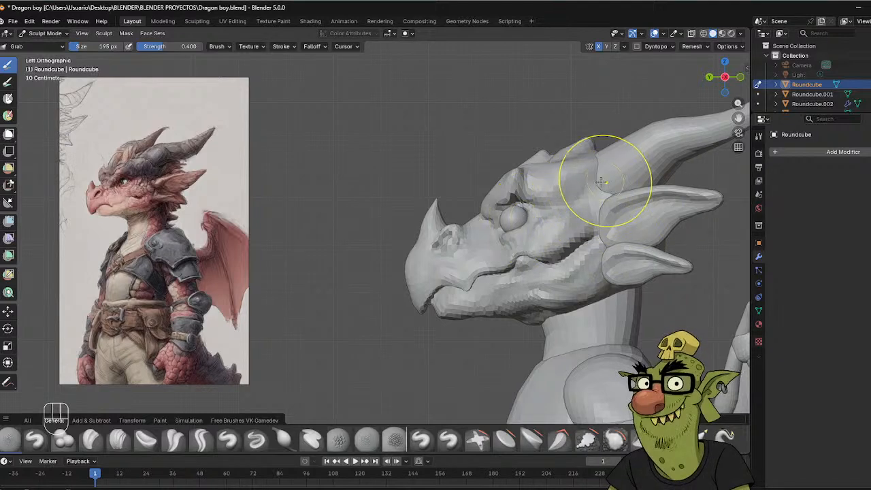
mouse_move(593, 184)
shift+middle_down()
mouse_move(536, 182)
mouse_move(527, 165)
mouse_move(522, 170)
shift+middle_up()
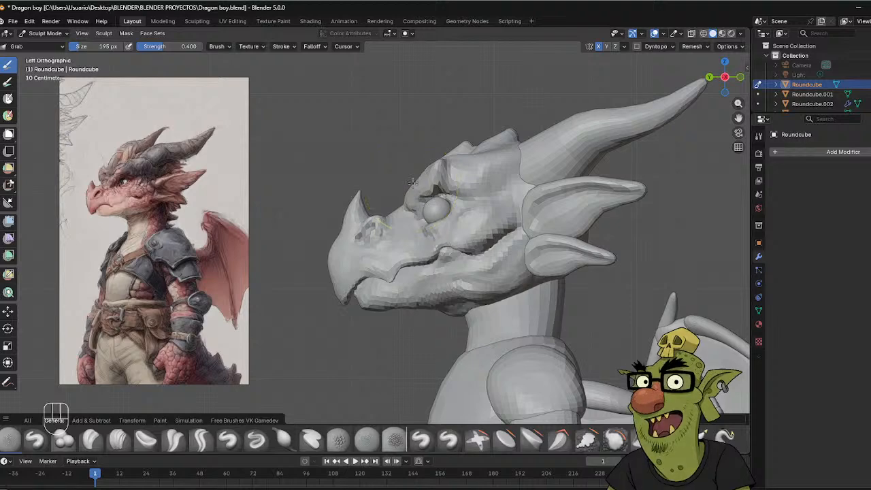
mouse_move(412, 184)
middle_down()
mouse_move(458, 149)
mouse_move(434, 129)
mouse_move(507, 107)
mouse_move(477, 118)
middle_up()
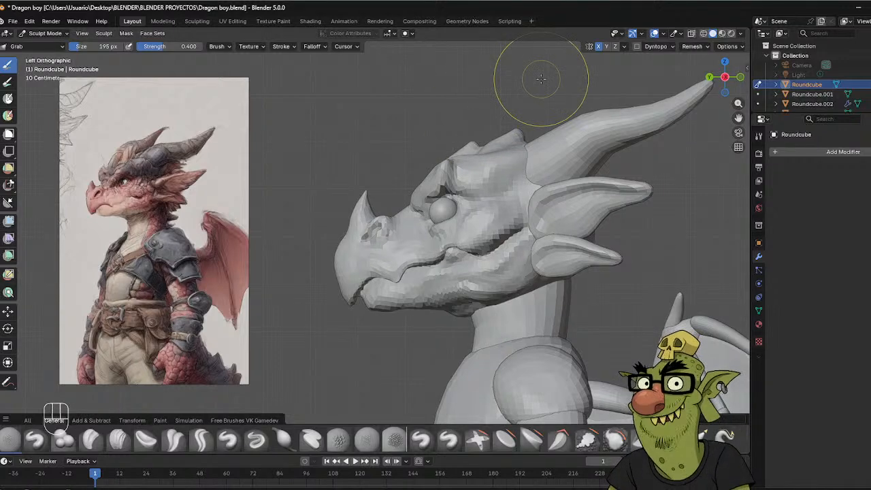
Compare the whole figure's side proportions with the full-body reference.
scroll(540, 79, down, 3)
mouse_move(477, 259)
shift+middle_down()
mouse_move(473, 192)
mouse_move(488, 229)
mouse_move(475, 208)
shift+middle_up()
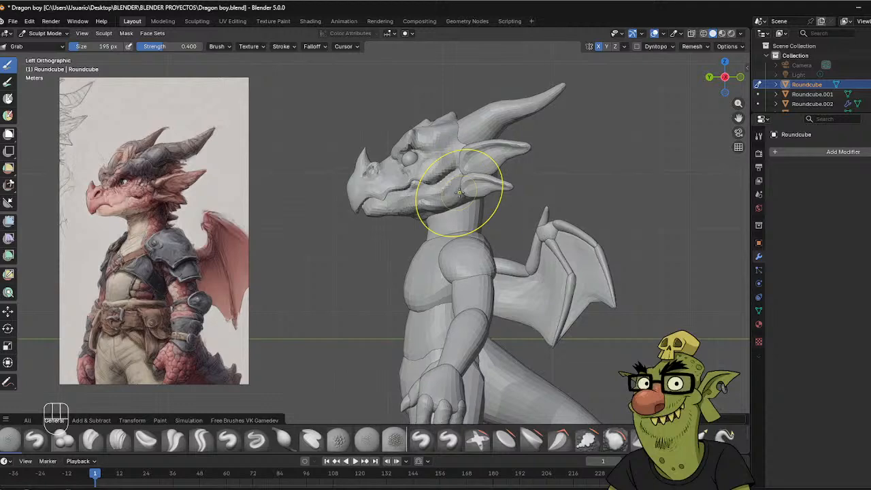
scroll(460, 194, down, 4)
shift+middle_drag(453, 247, 458, 204)
scroll(138, 184, down, 2)
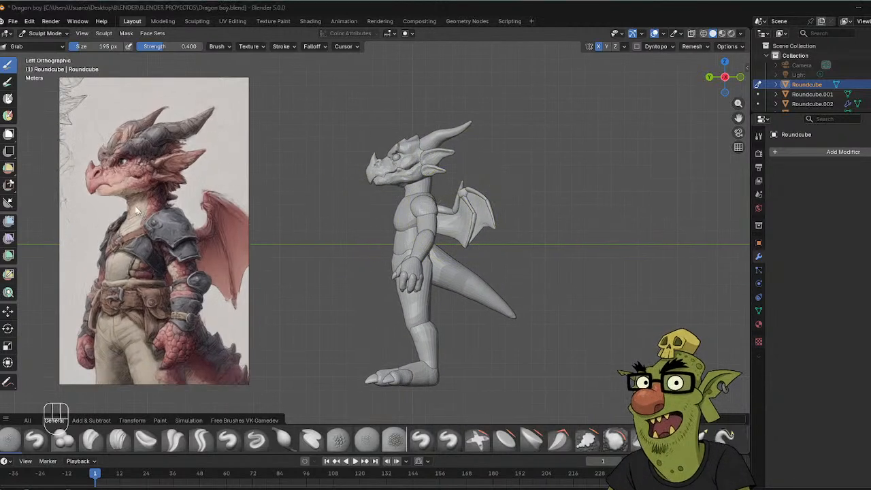
scroll(138, 183, down, 2)
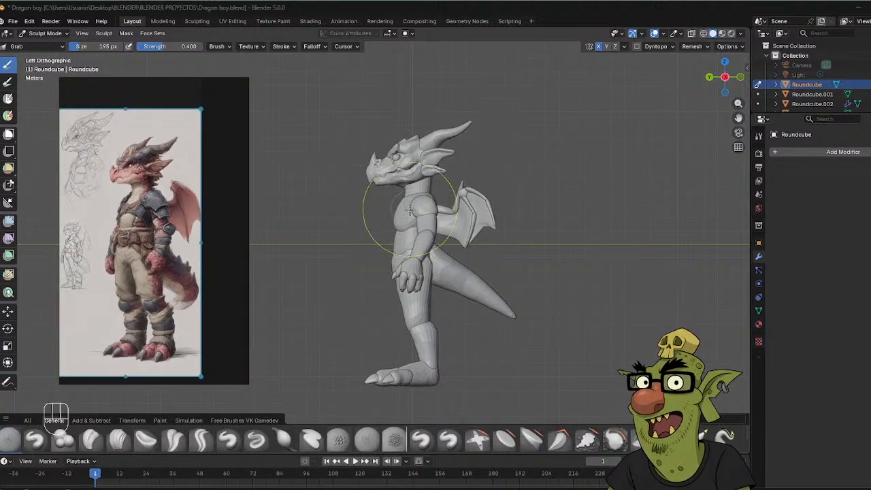
mouse_move(425, 203)
middle_down()
mouse_move(469, 212)
mouse_move(435, 210)
middle_up()
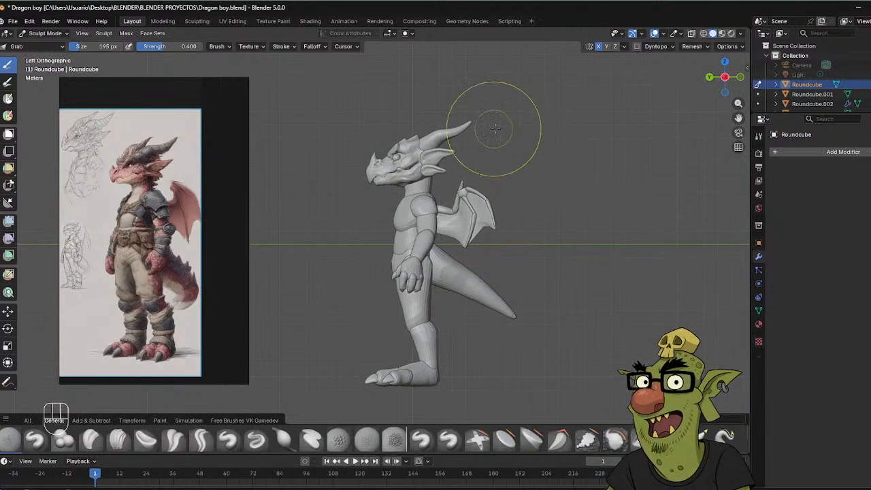
In Object Mode, select the head with its eyes, horns and ears and scale them down slightly together.
key(ctrl+Tab)
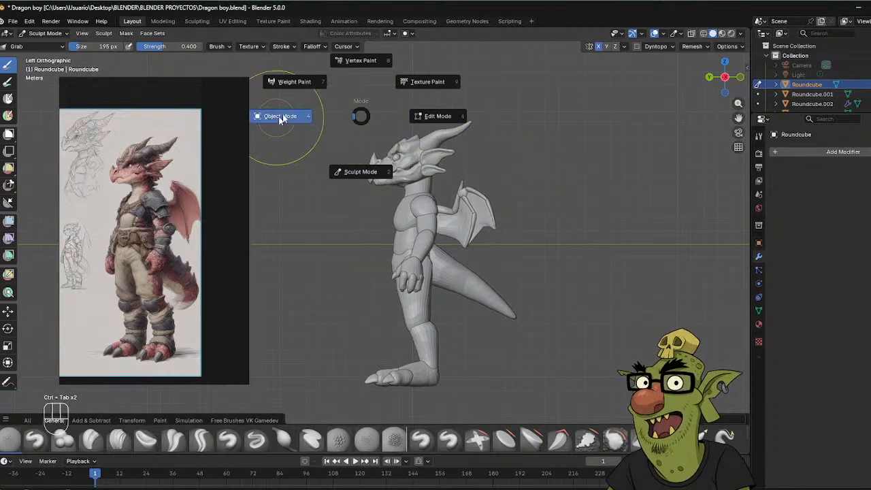
key(ctrl+Tab)
drag(327, 87, 480, 164)
middle_drag(515, 144, 589, 152)
key(s)
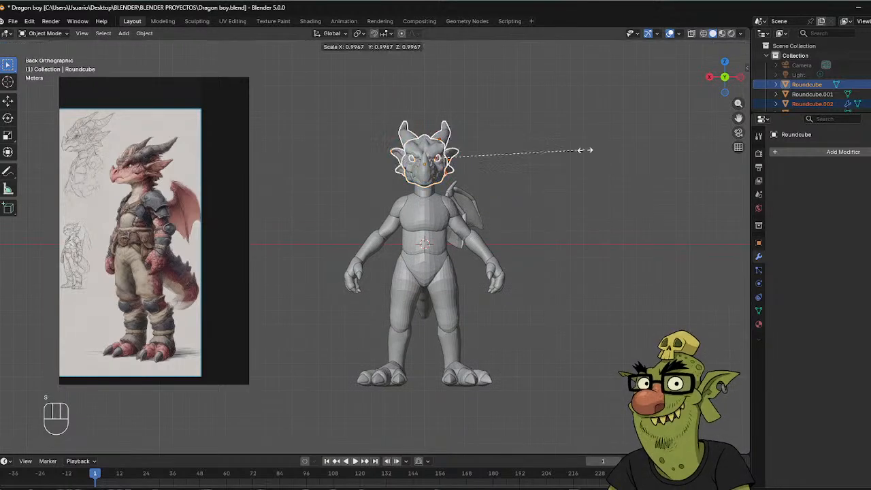
click(585, 149)
middle_drag(585, 149, 496, 136)
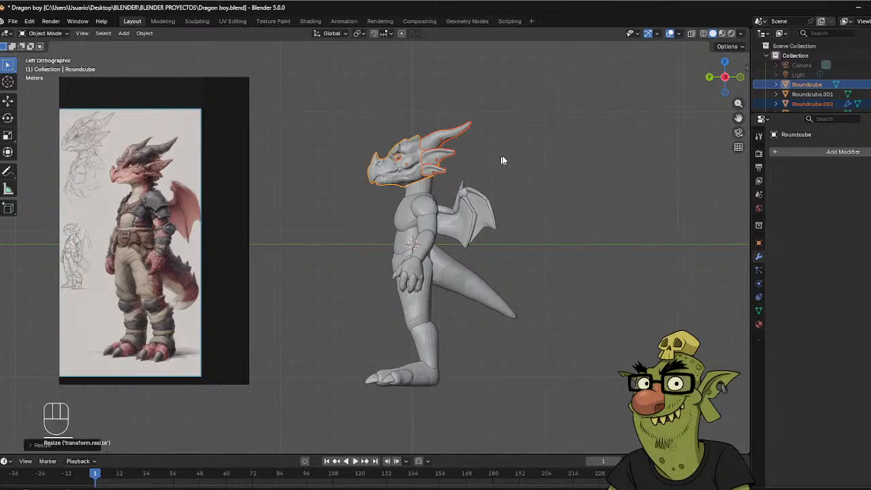
click(502, 159)
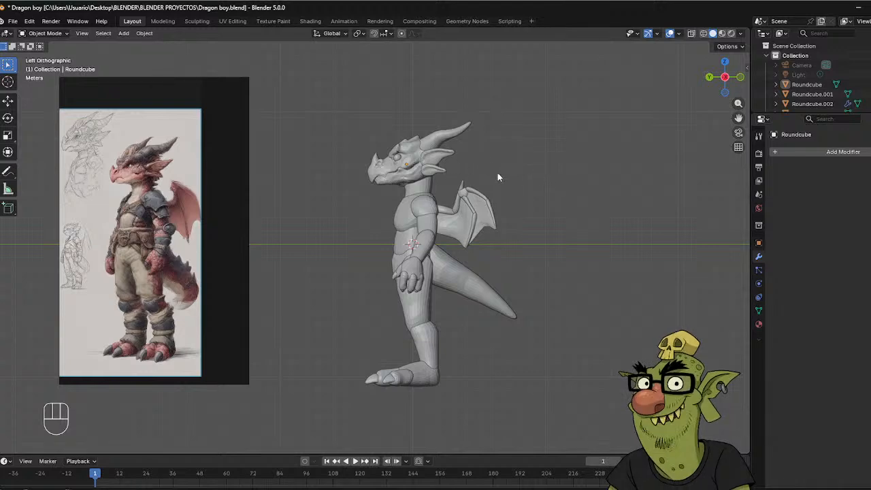
Put the head back into Sculpt Mode in front view and set the Grab brush size to 168 px.
middle_drag(487, 181, 597, 186)
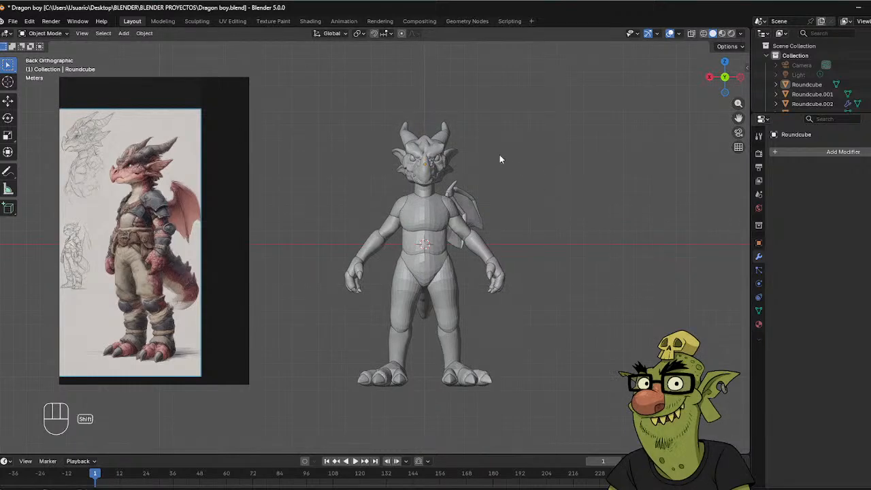
shift+middle_drag(499, 159, 485, 196)
click(448, 167)
key(ctrl+Tab)
click(455, 199)
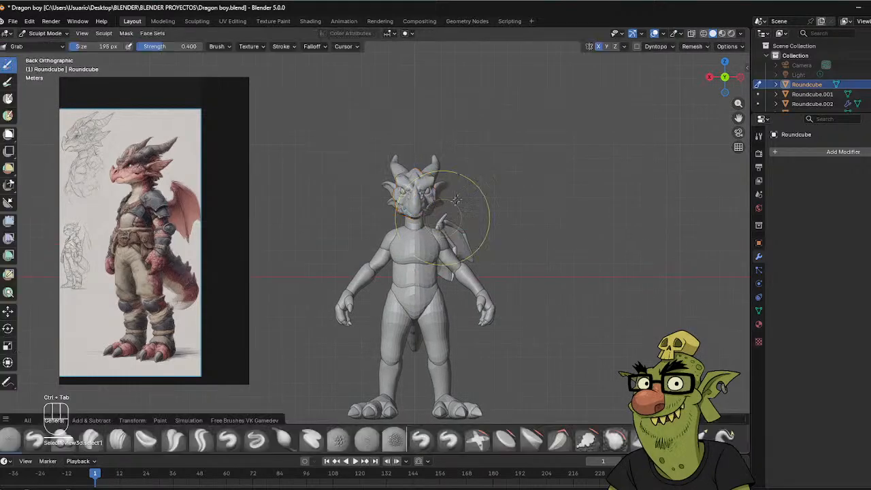
scroll(470, 120, up, 5)
shift+middle_drag(565, 218, 543, 262)
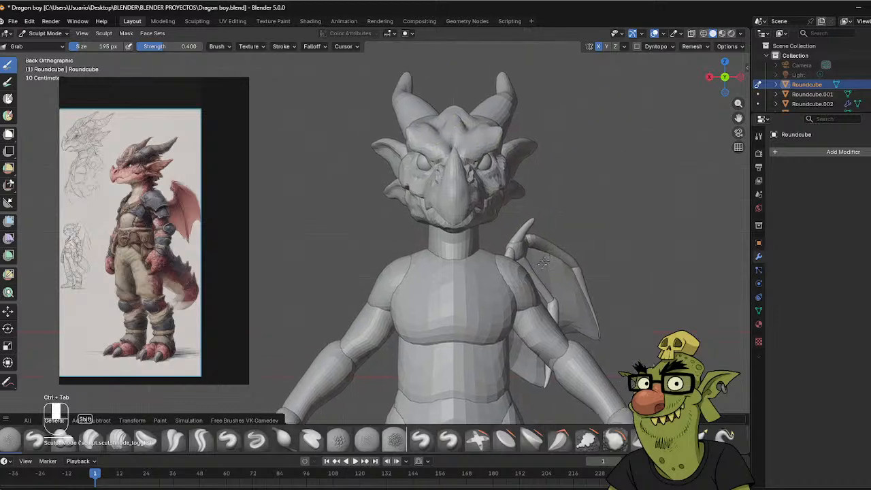
scroll(543, 262, down, 2)
key(f)
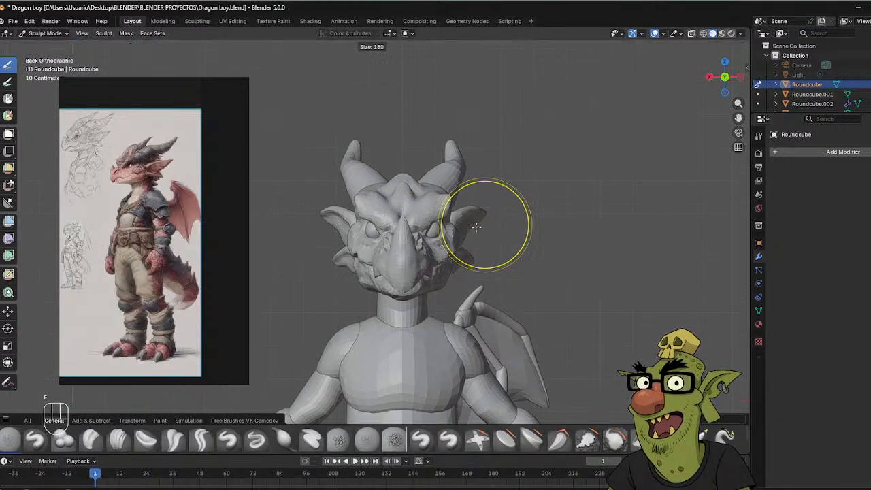
click(474, 226)
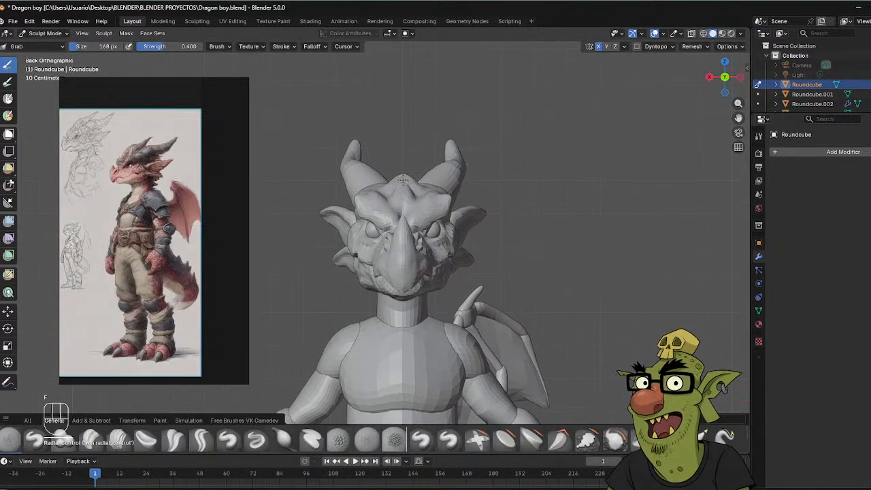
Examine the head's crown, horns, ears and jaw in three-quarter and profile views against the reference.
middle_drag(424, 120, 360, 189)
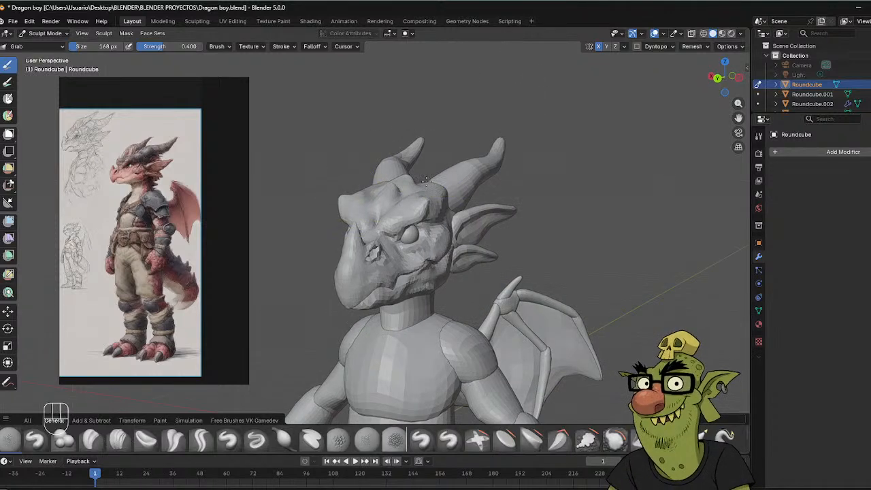
middle_drag(483, 150, 381, 188)
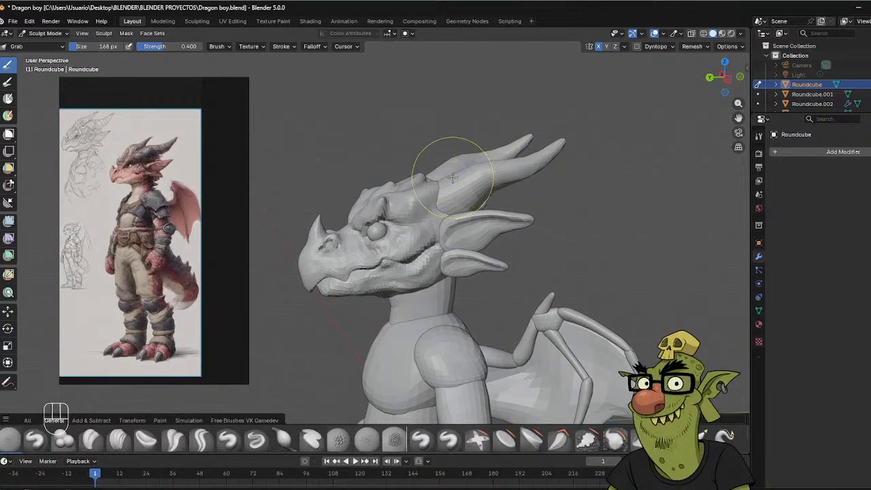
middle_drag(497, 174, 463, 201)
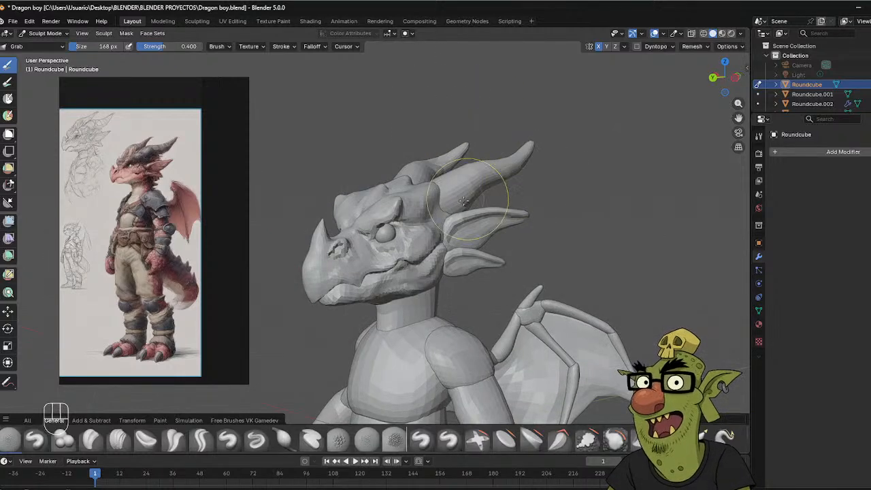
mouse_move(541, 178)
middle_down()
mouse_move(520, 171)
mouse_move(538, 162)
middle_up()
mouse_move(557, 130)
middle_down()
mouse_move(463, 234)
mouse_move(466, 228)
middle_up()
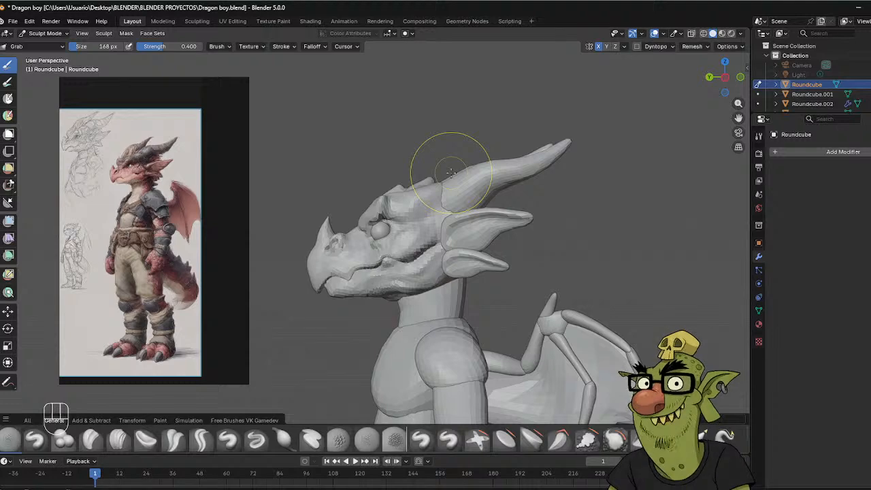
alt+middle_drag(450, 173, 468, 183)
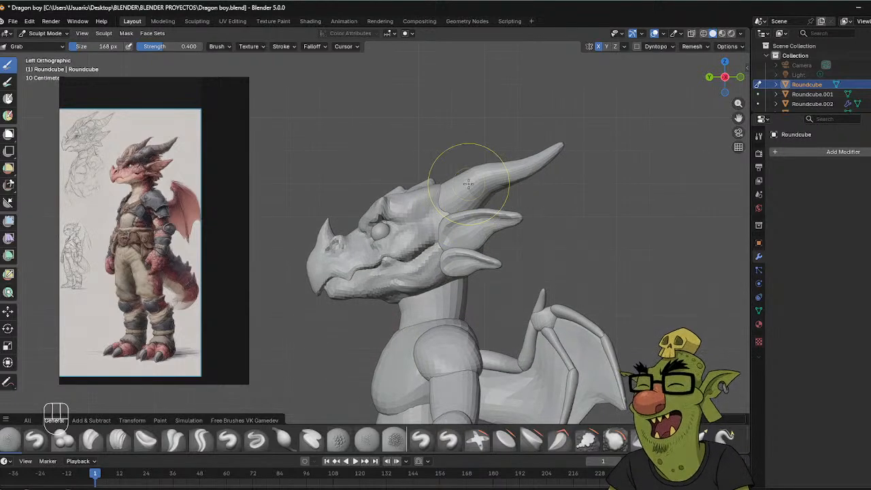
shift+middle_drag(487, 268, 478, 226)
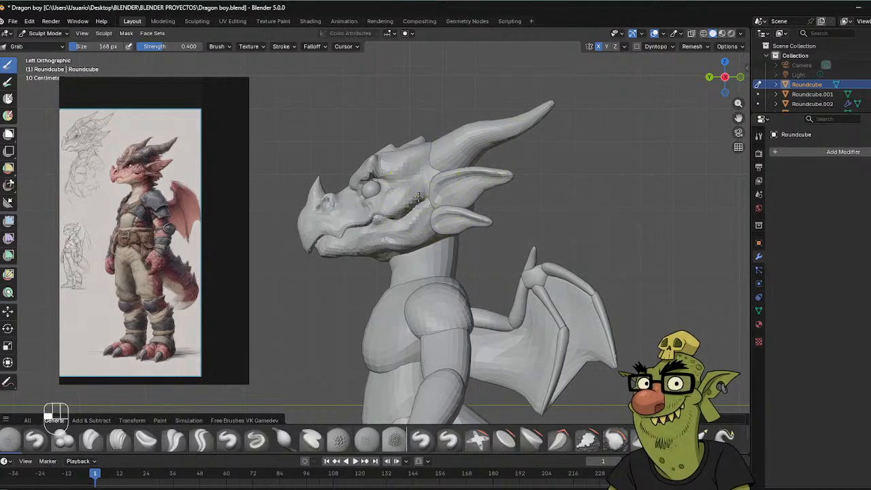
middle_drag(404, 196, 524, 155)
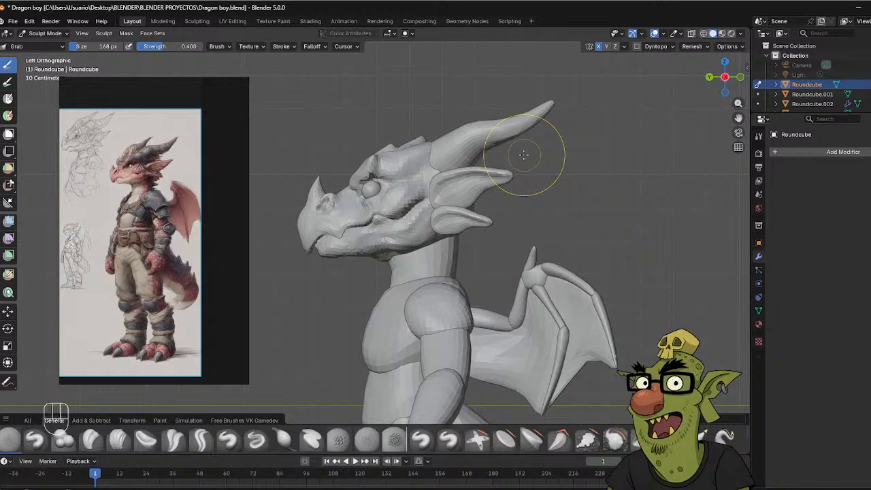
middle_drag(449, 183, 436, 187)
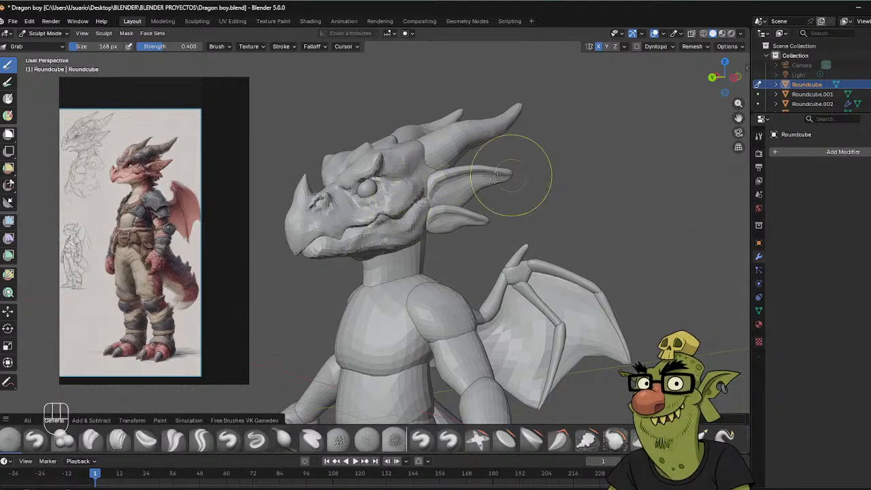
mouse_move(526, 170)
middle_down()
mouse_move(399, 184)
mouse_move(425, 175)
middle_up()
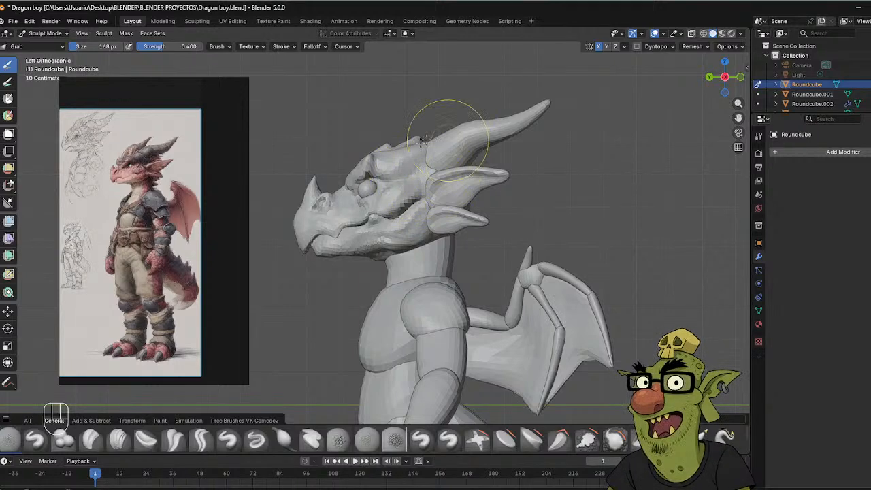
Set the Grab brush size to 145 px and check the head against the whole figure in side view.
mouse_move(432, 188)
middle_down()
mouse_move(485, 195)
mouse_move(472, 192)
middle_up()
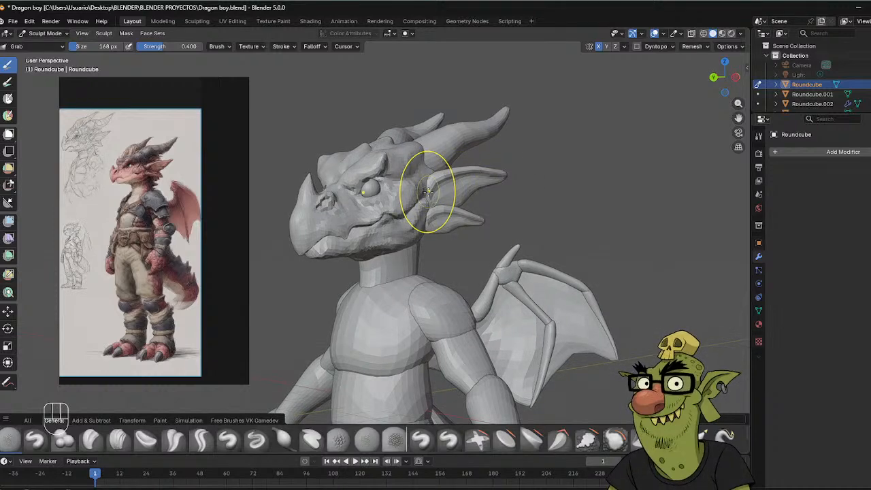
key(f)
click(440, 190)
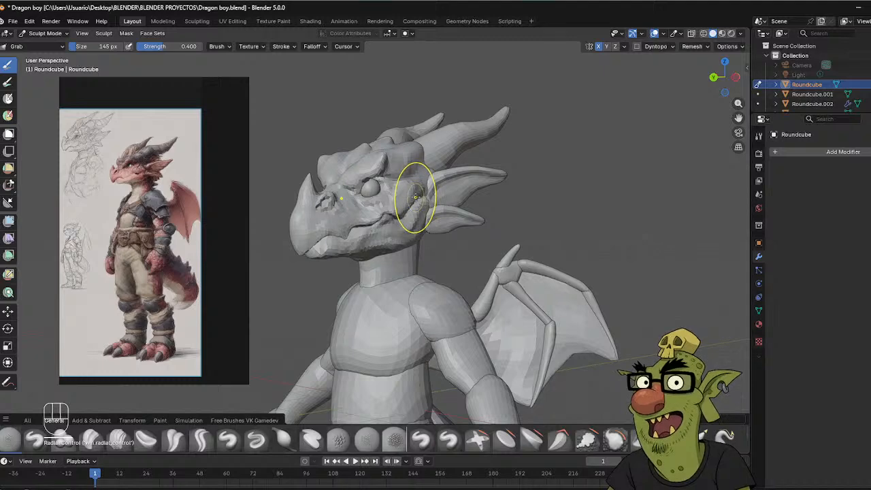
middle_drag(415, 197, 434, 169)
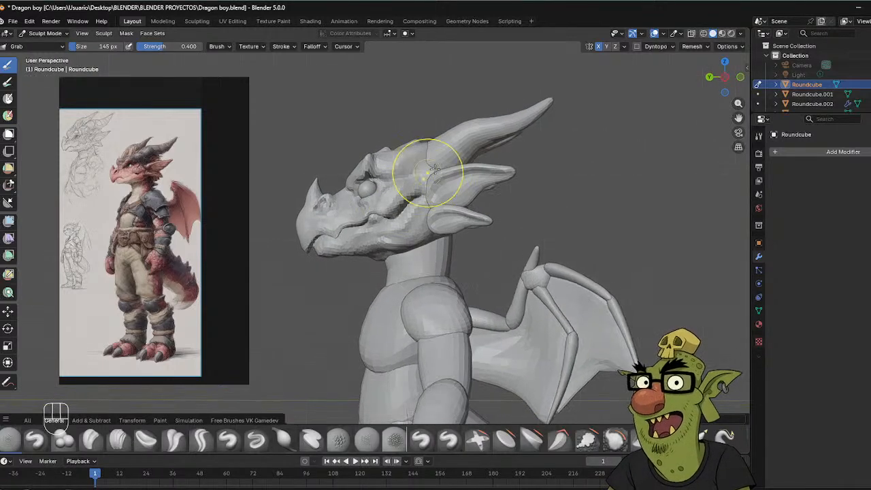
scroll(435, 170, down, 5)
alt+middle_drag(507, 190, 504, 166)
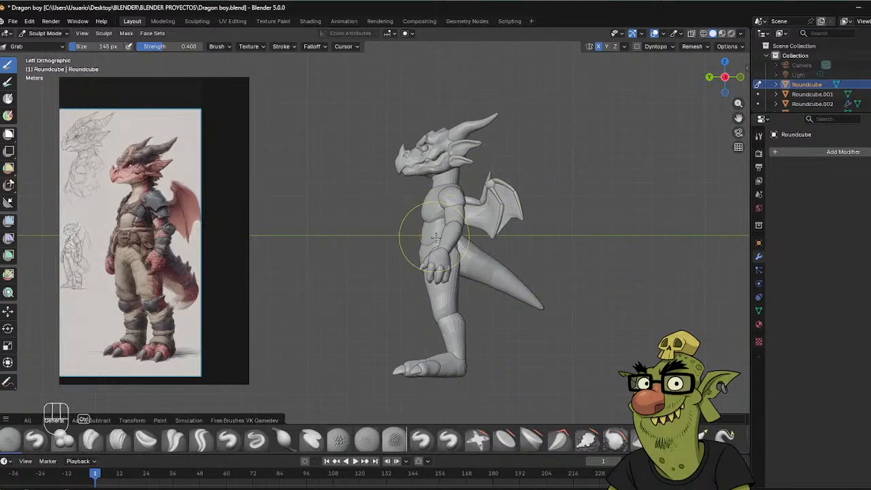
In Object Mode, select the feet with their toes and shorten them along the Y axis to a scale of about 0.89.
key(ctrl+Tab)
click(381, 246)
drag(410, 364, 439, 395)
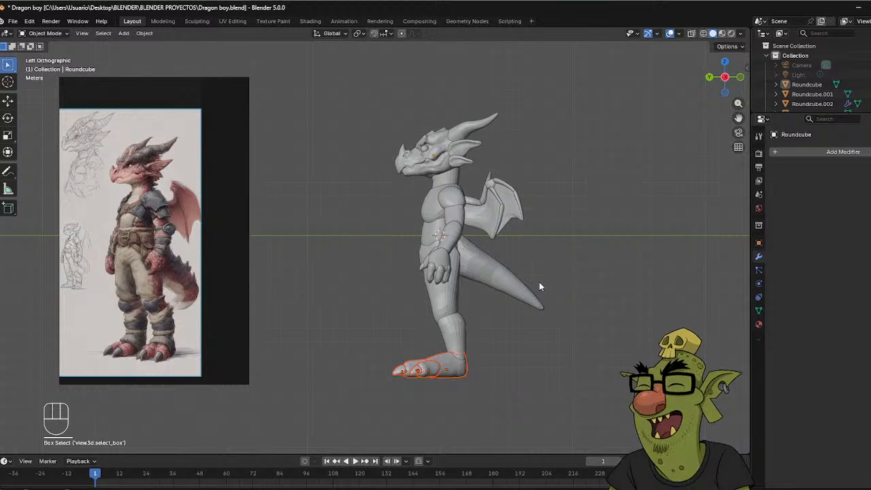
key(s)
key(y)
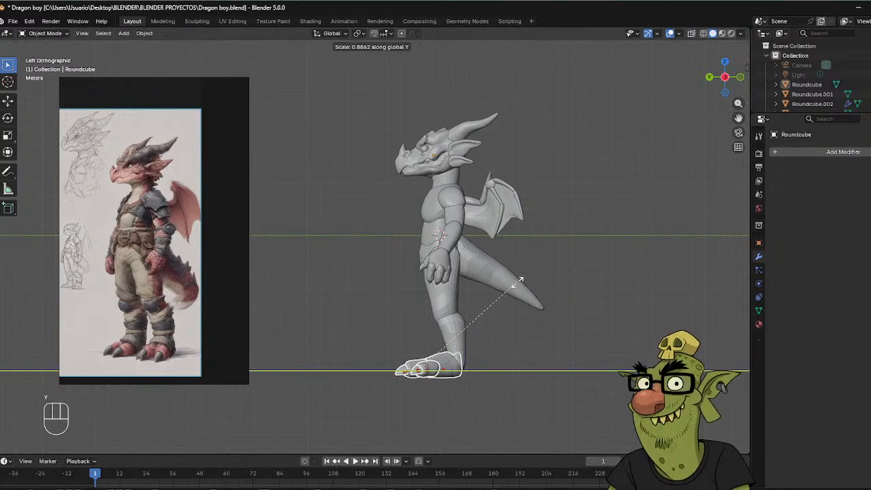
click(518, 283)
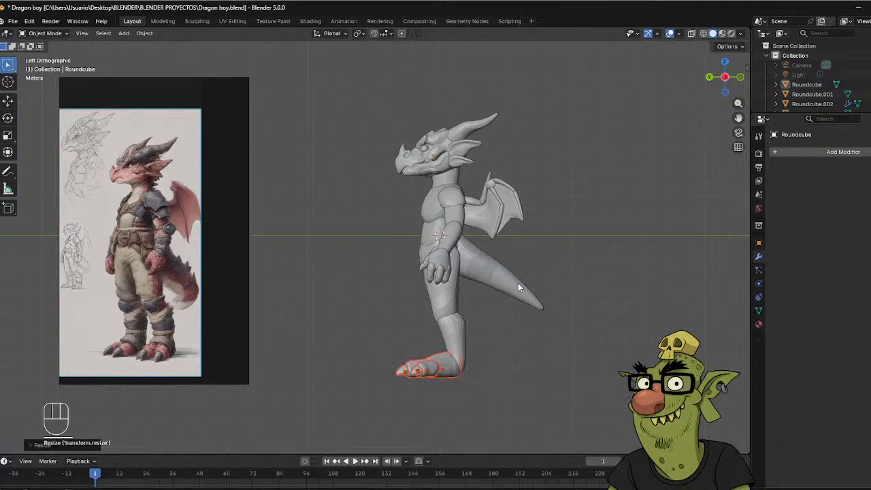
Move the shortened feet about 0.47 m backward along Y so the heels sit under the shins, and deselect them.
key(g)
key(y)
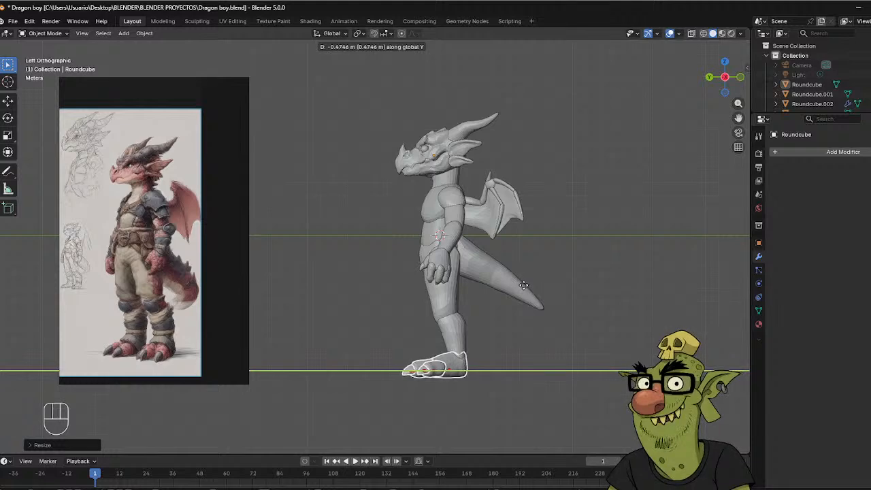
click(524, 287)
click(545, 306)
middle_drag(481, 295, 465, 306)
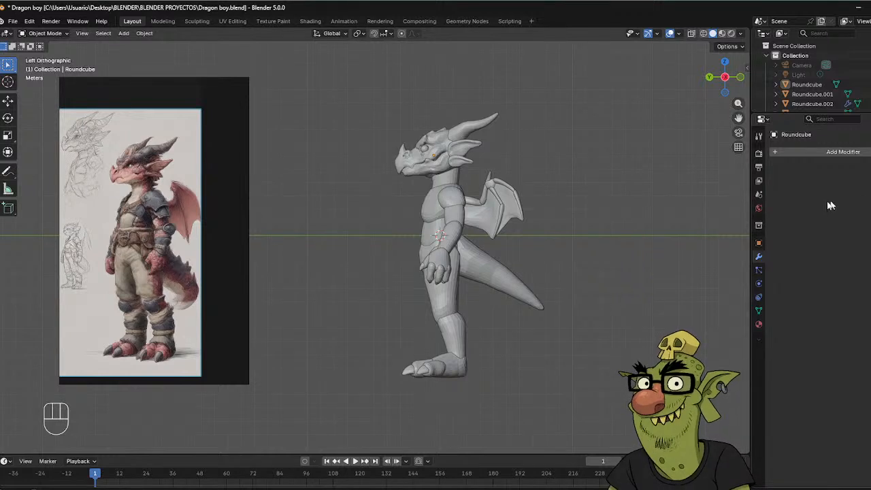
Try to switch the active head mesh from Object Mode back to Sculpt Mode.
key(ctrl+Tab)
click(480, 251)
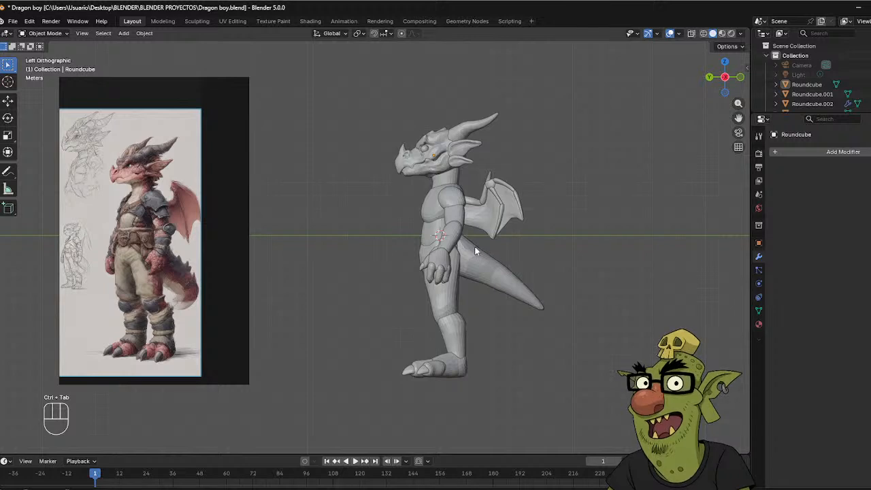